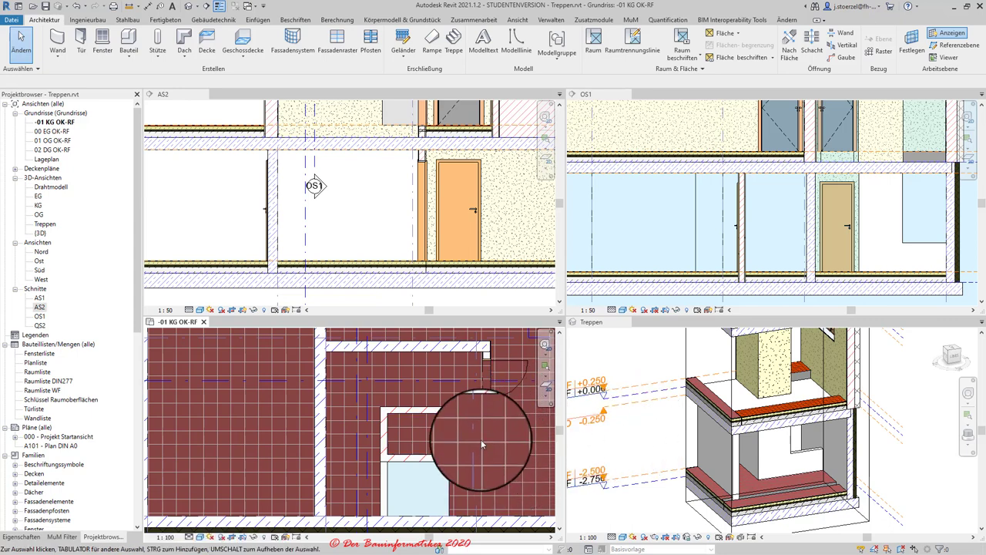
- Nudge the -01 KG OK-RF plan and select the FB Fliesen Keller floor slab
middle_drag(482, 444, 501, 441)
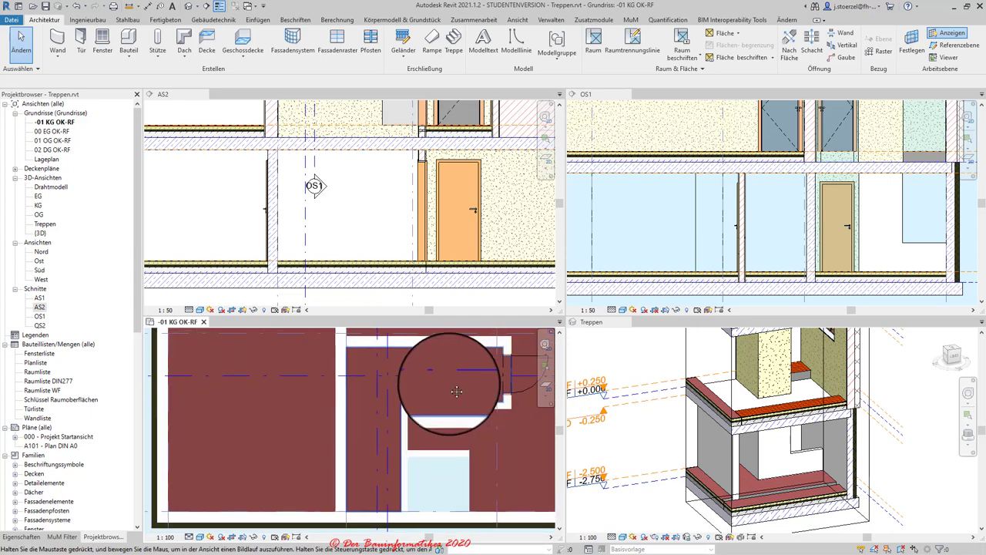
middle_drag(439, 390, 446, 380)
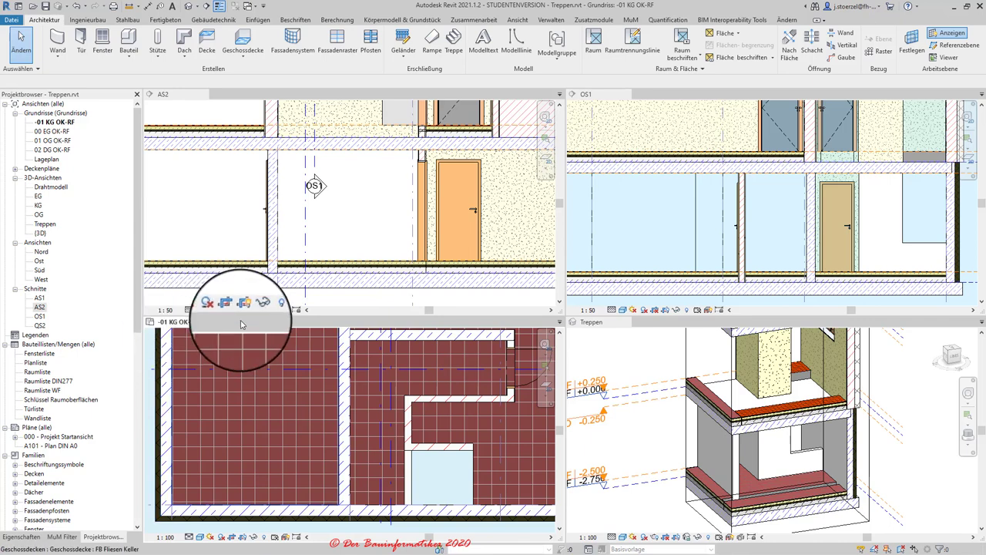
click(234, 346)
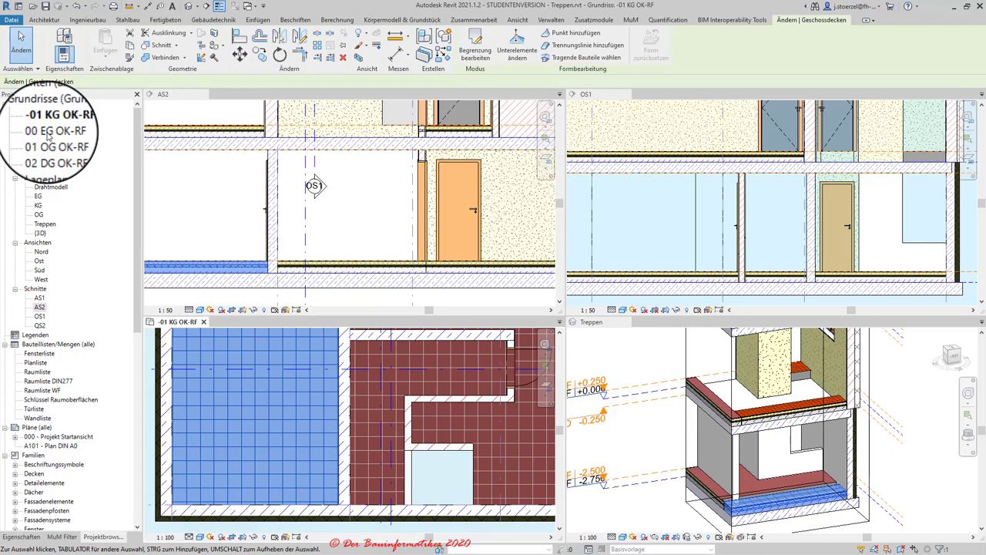
- Open the 00 EG OK-RF plan as a second tab, keeping the -01 KG OK-RF basement plan in front
double_click(46, 131)
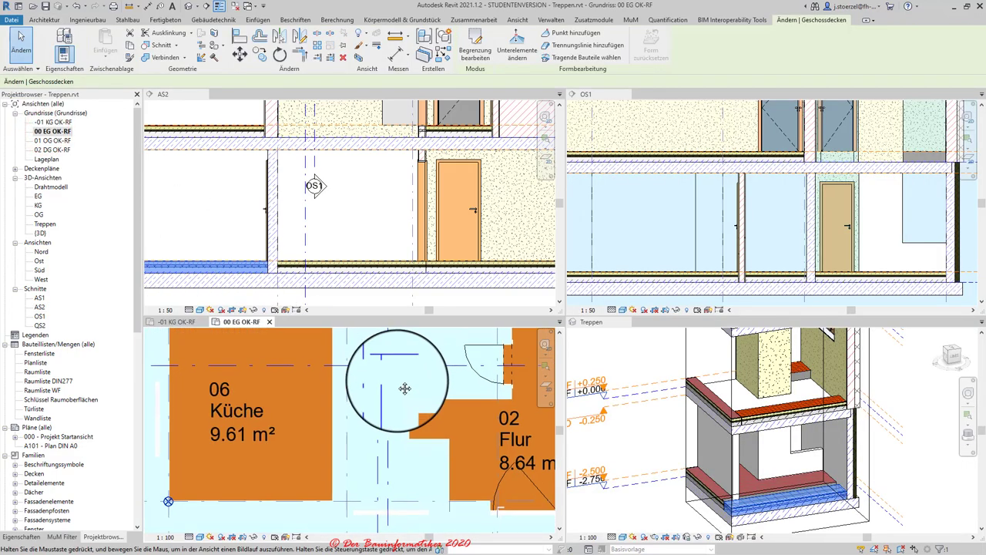
click(175, 322)
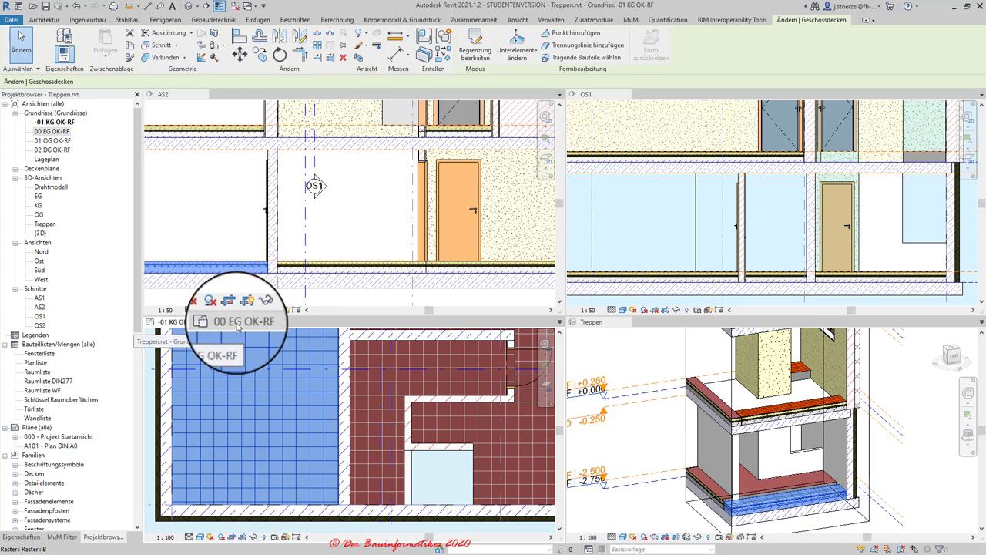
scroll(425, 417, down, 2)
scroll(426, 417, down, 2)
scroll(420, 417, down, 2)
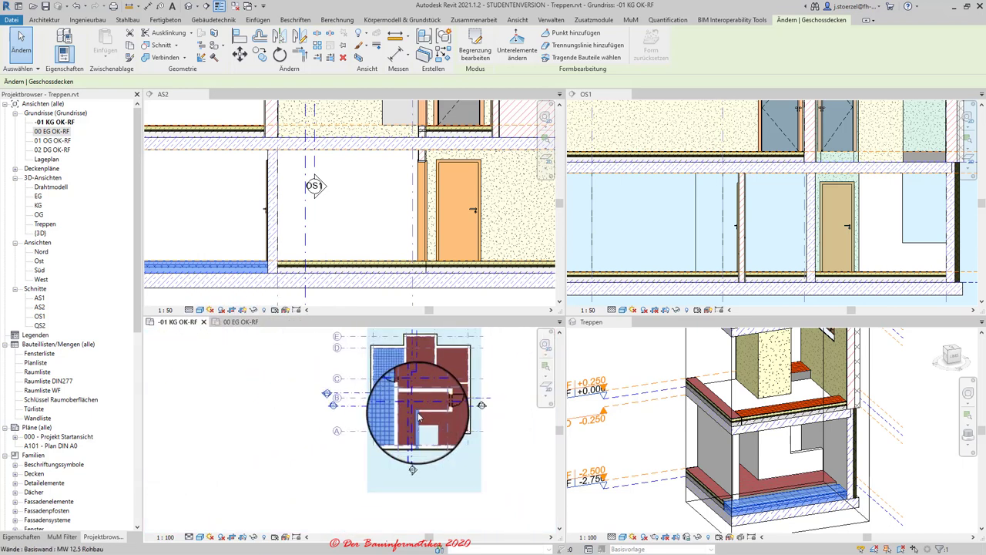
scroll(416, 413, up, 1)
scroll(408, 405, up, 1)
scroll(399, 399, up, 2)
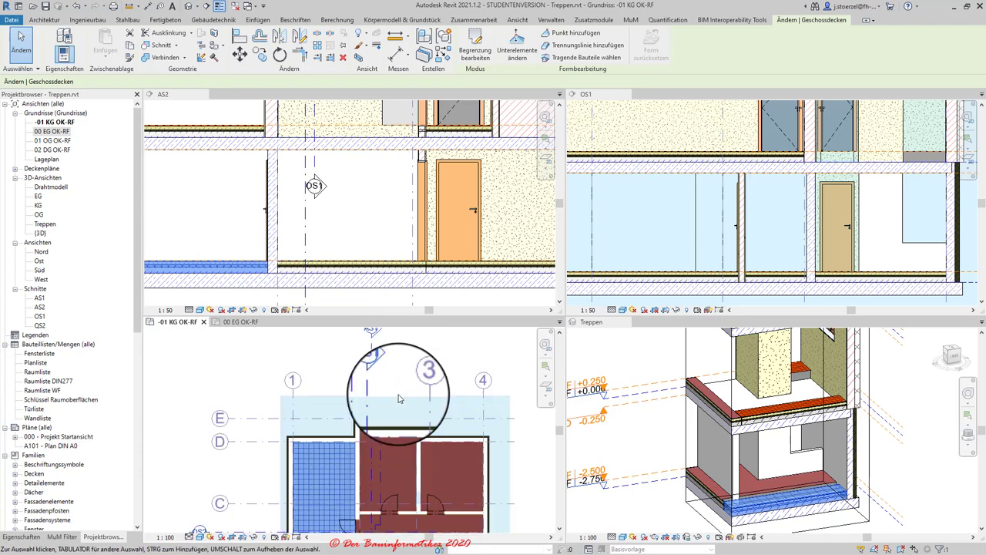
- Pan and zoom the basement plan around grids A–C, then orbit the 3D stair core
mouse_move(392, 378)
middle_down()
mouse_move(379, 414)
mouse_move(391, 361)
middle_up()
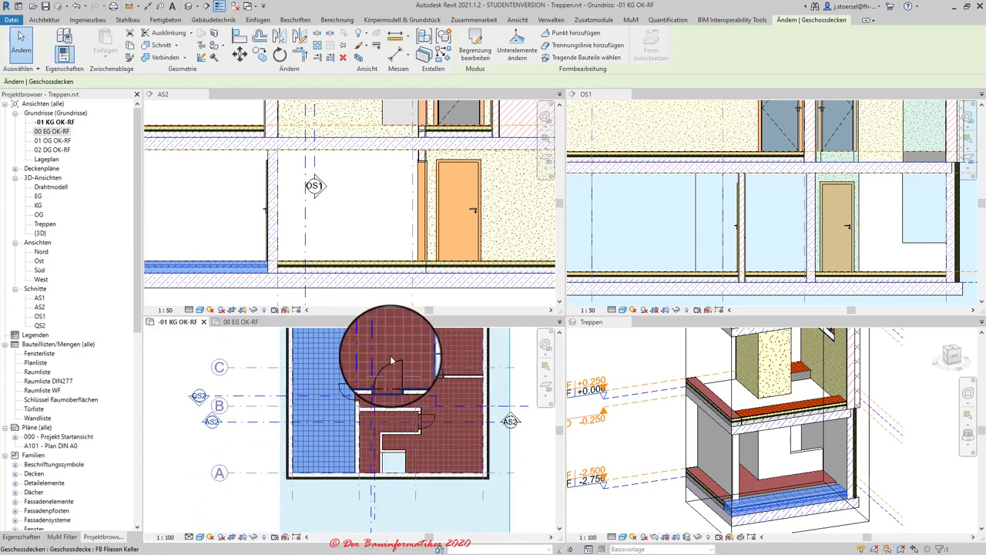
middle_drag(396, 403, 395, 346)
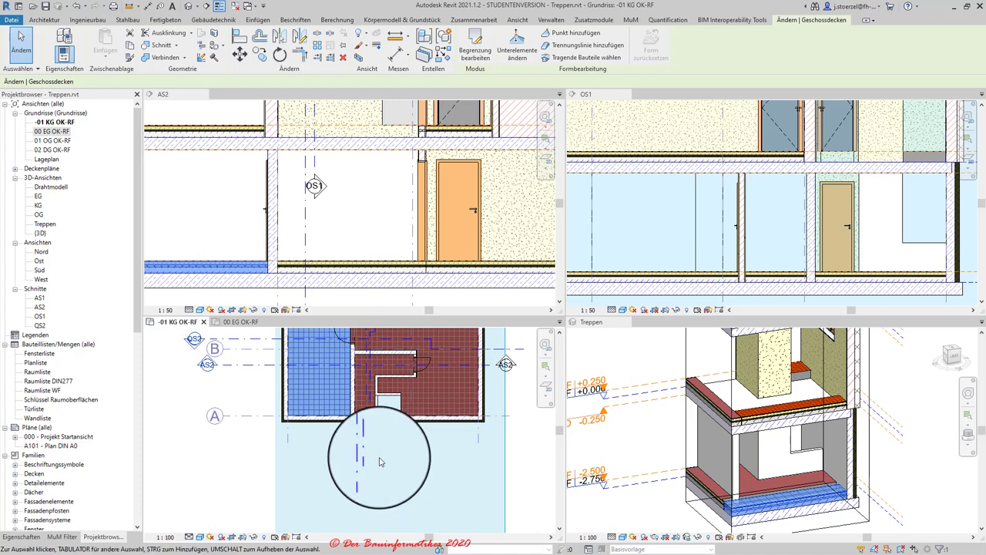
middle_drag(383, 469, 369, 504)
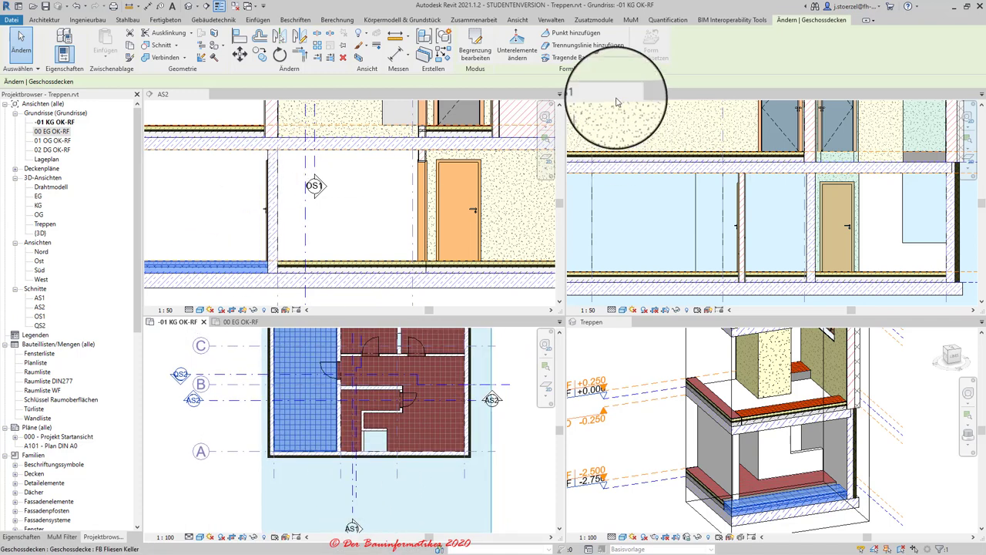
scroll(416, 385, down, 2)
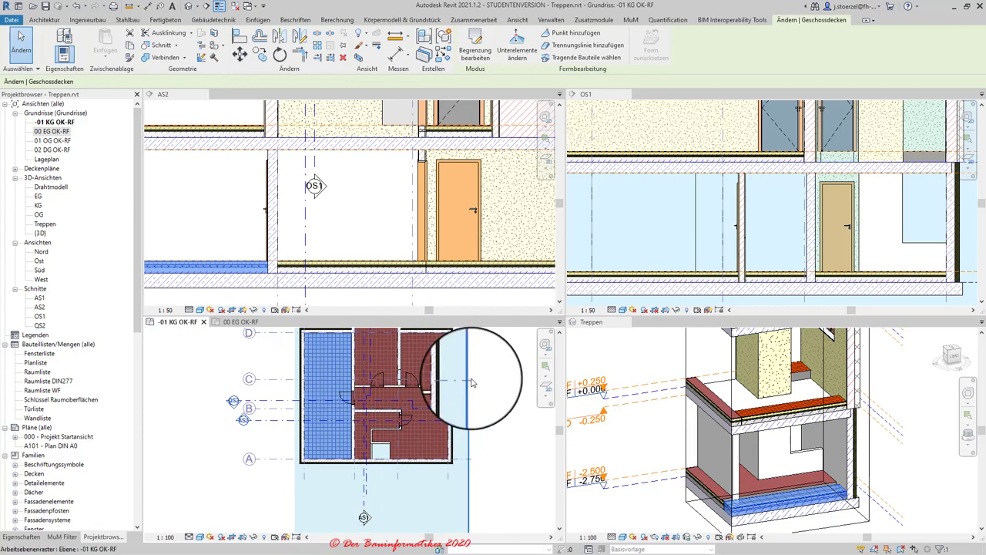
scroll(384, 401, up, 2)
scroll(389, 401, up, 2)
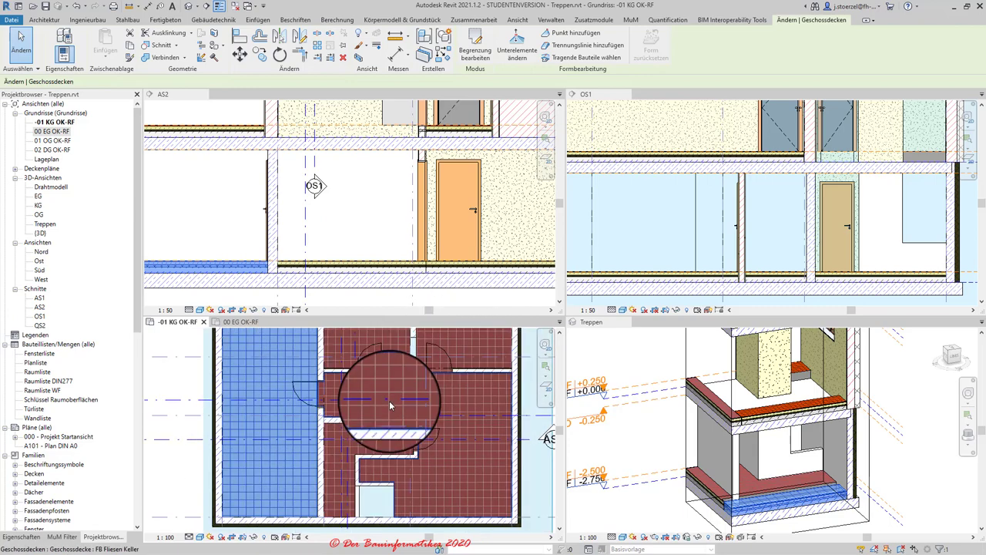
scroll(389, 402, up, 2)
mouse_move(390, 406)
middle_down()
mouse_move(394, 413)
mouse_move(389, 396)
middle_up()
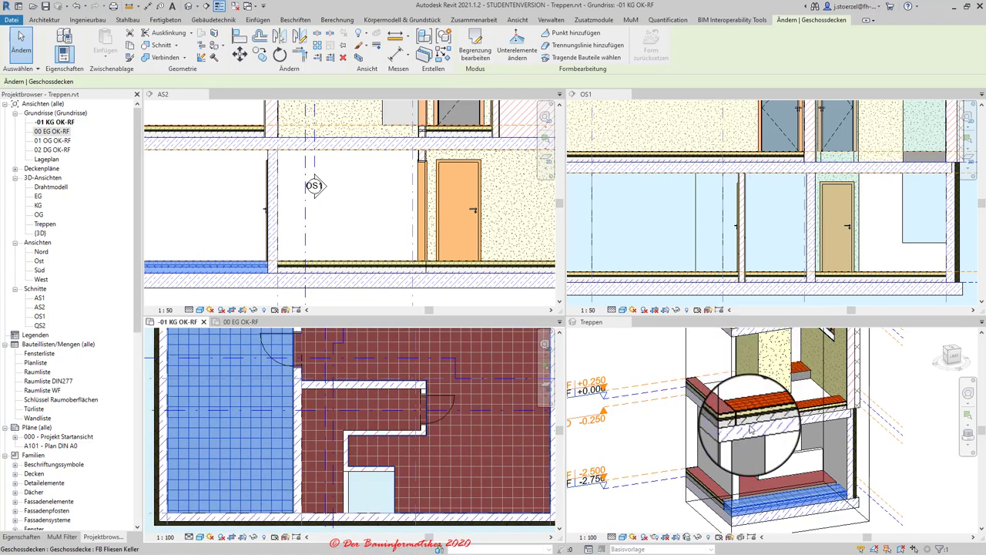
scroll(693, 463, down, 2)
scroll(686, 457, down, 2)
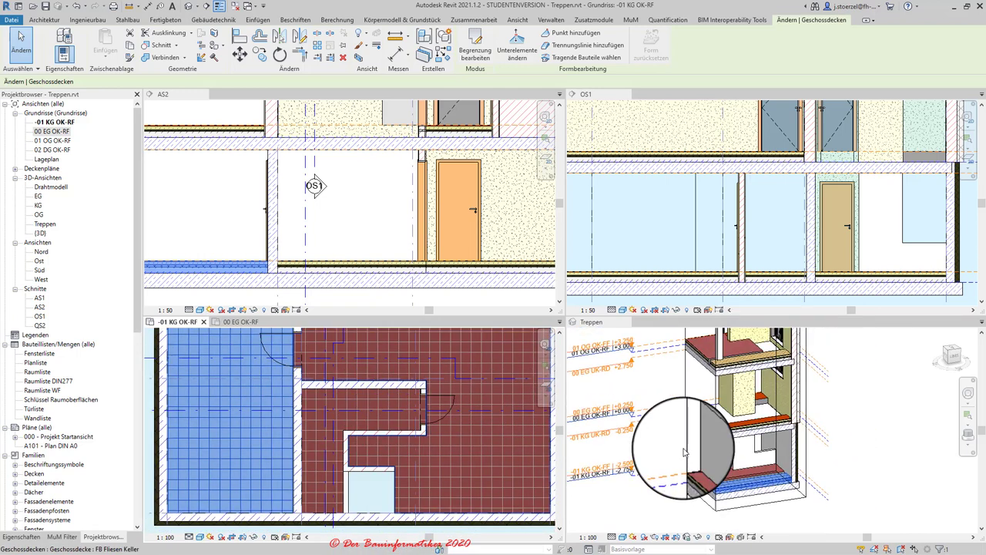
scroll(684, 453, down, 1)
shift+middle_drag(684, 453, 684, 454)
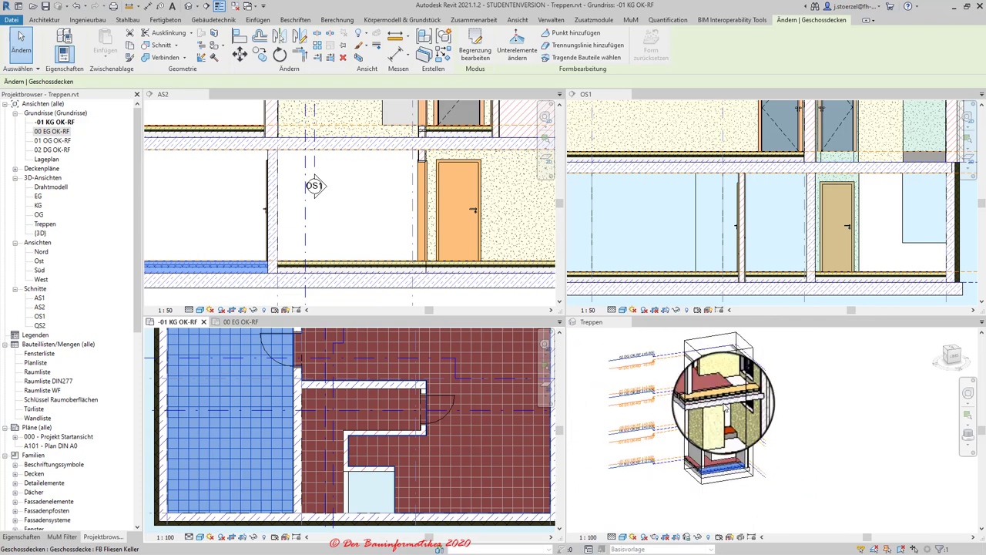
scroll(661, 304, up, 1)
scroll(665, 387, up, 2)
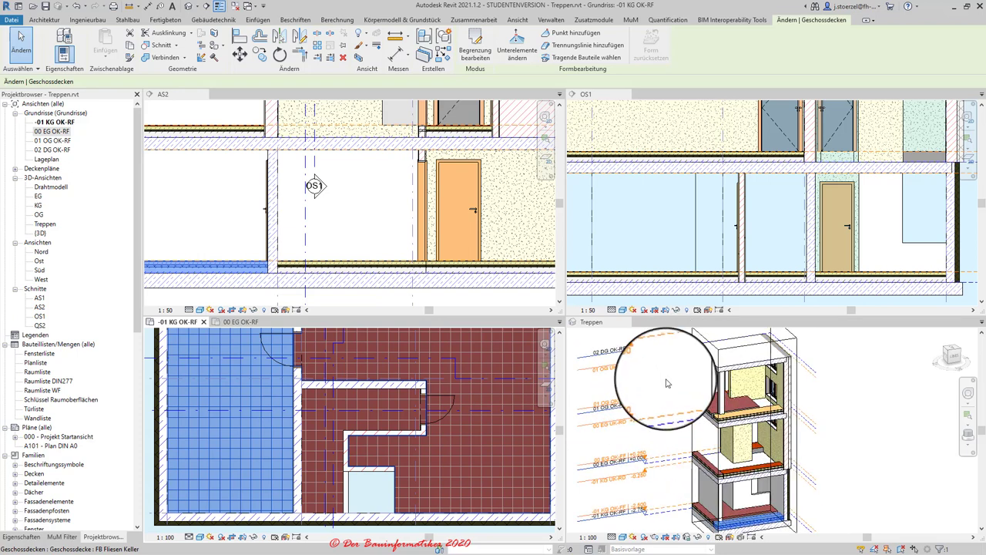
- Activate the Treppen 3D view and show its properties in the Eigenschaften panel
click(843, 386)
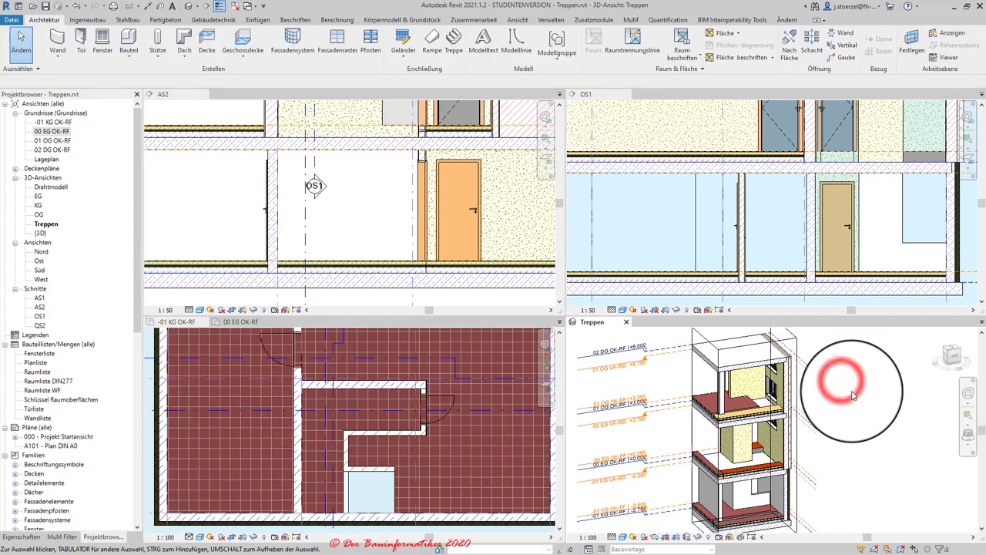
middle_drag(852, 394, 867, 385)
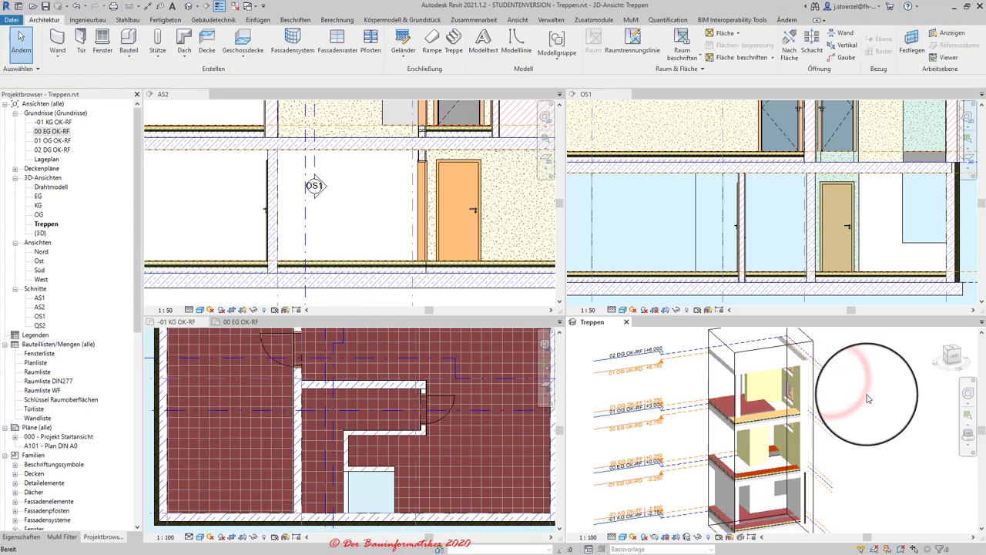
right_click(53, 226)
mouse_move(97, 322)
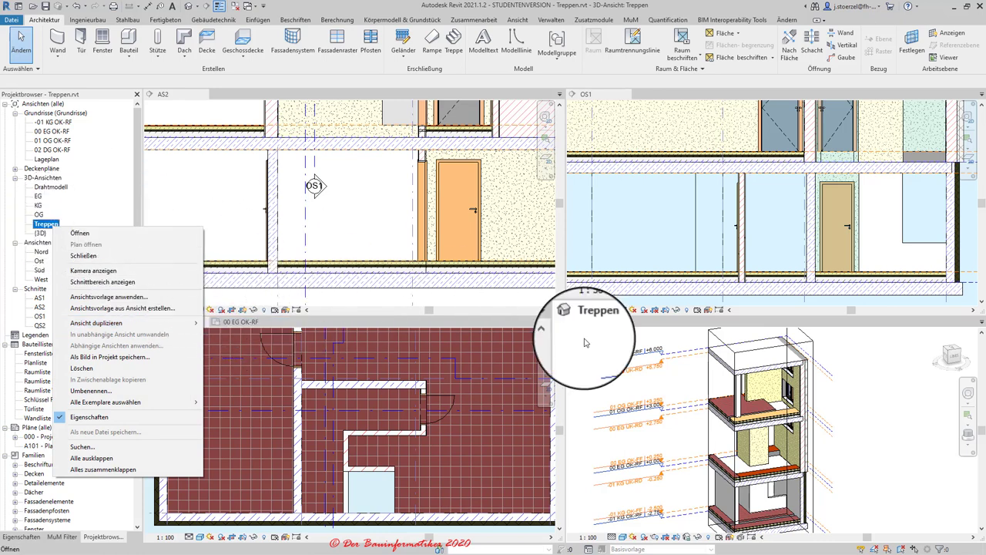
click(880, 400)
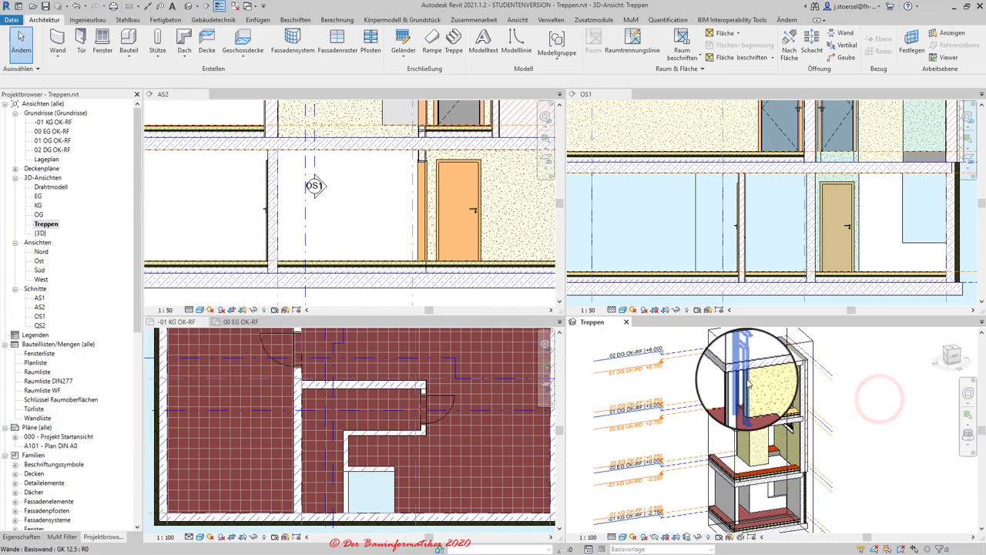
scroll(680, 451, down, 3)
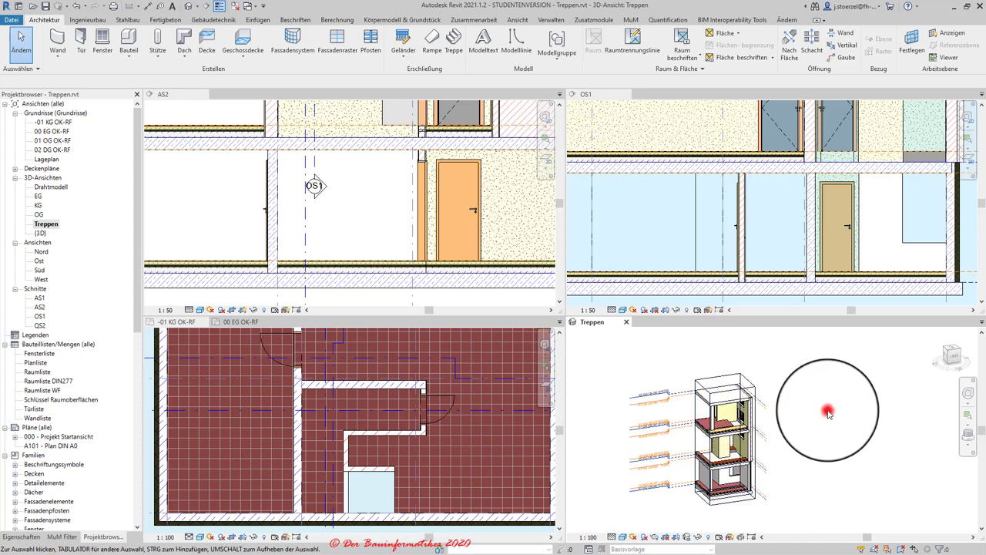
click(62, 536)
click(24, 536)
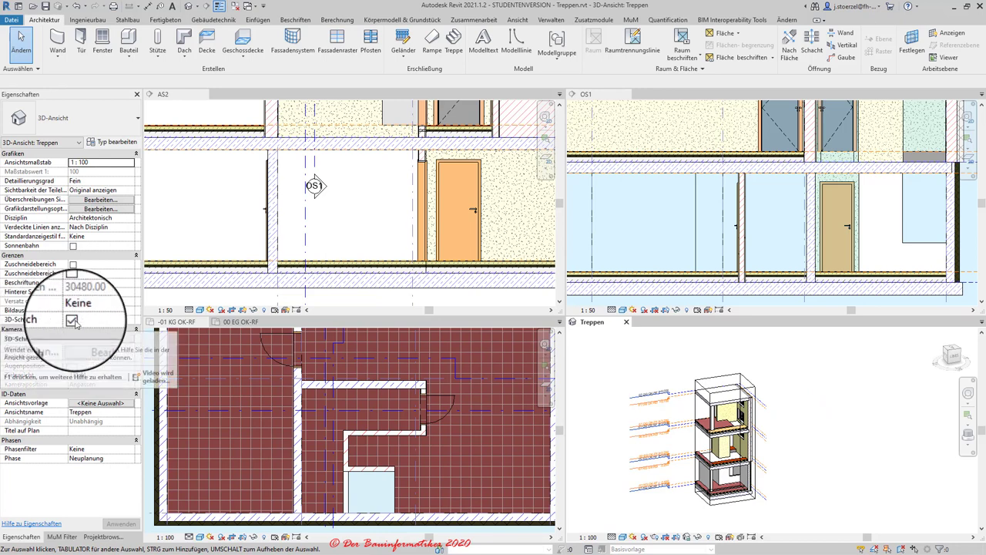
- Tick 3D-Schnittbereich for the Treppen view, select the section box and orbit
click(73, 319)
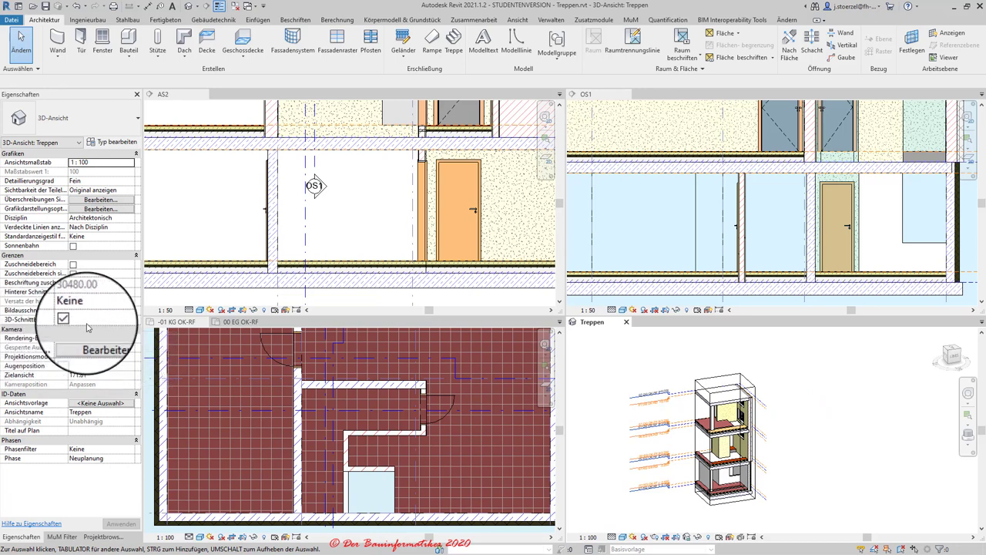
click(715, 385)
scroll(709, 385, up, 2)
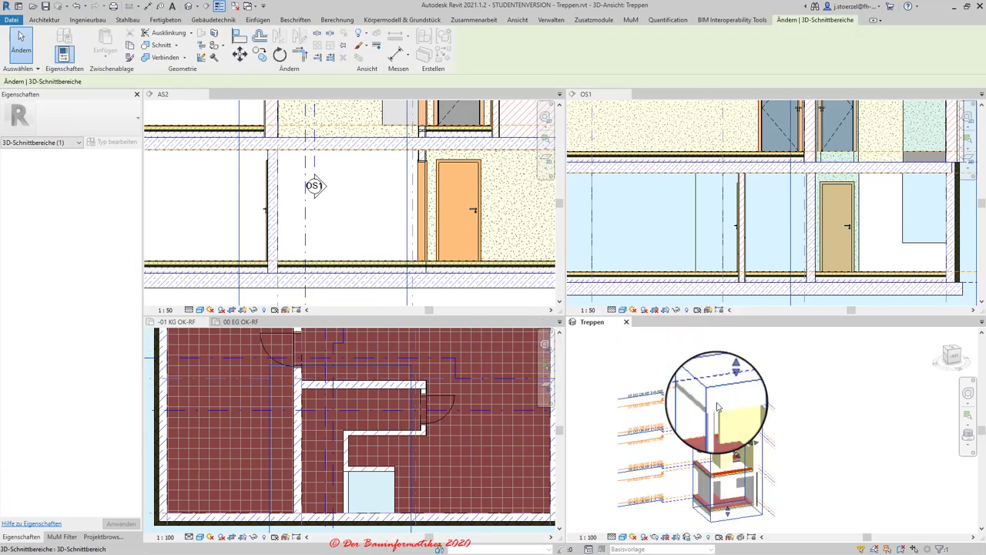
scroll(727, 355, up, 2)
scroll(716, 362, up, 1)
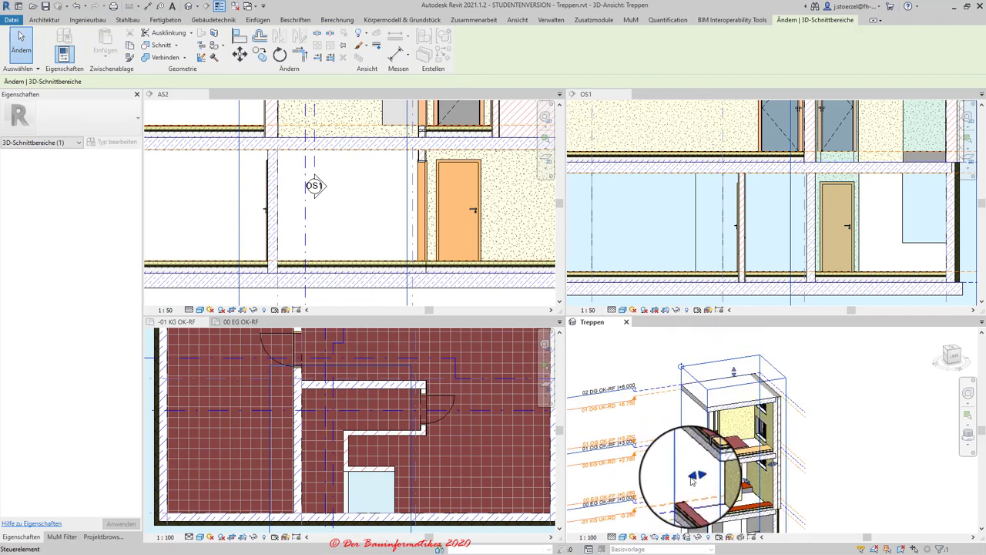
shift+middle_drag(685, 480, 799, 516)
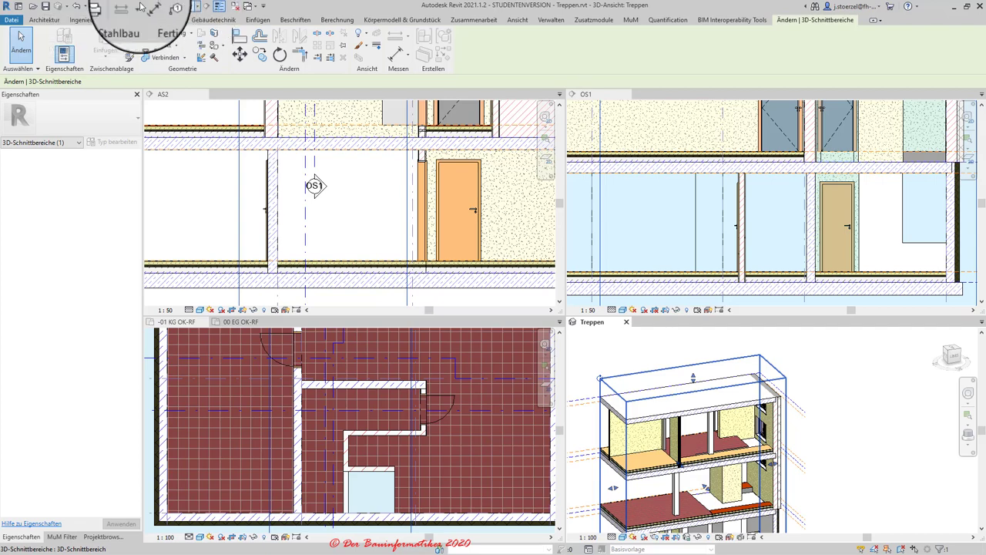
- Undo the last change and zoom in on the stair core
click(76, 9)
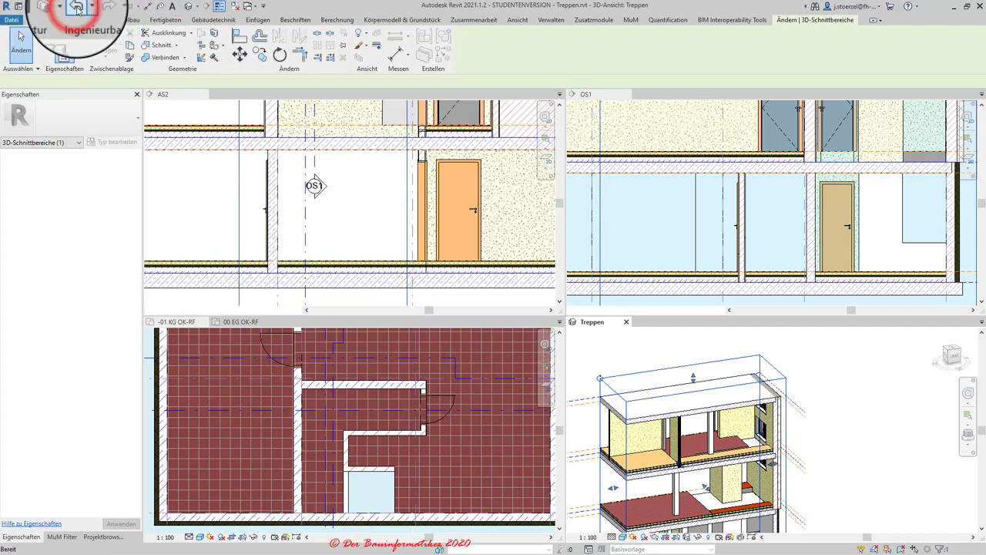
scroll(825, 408, up, 2)
scroll(846, 416, up, 3)
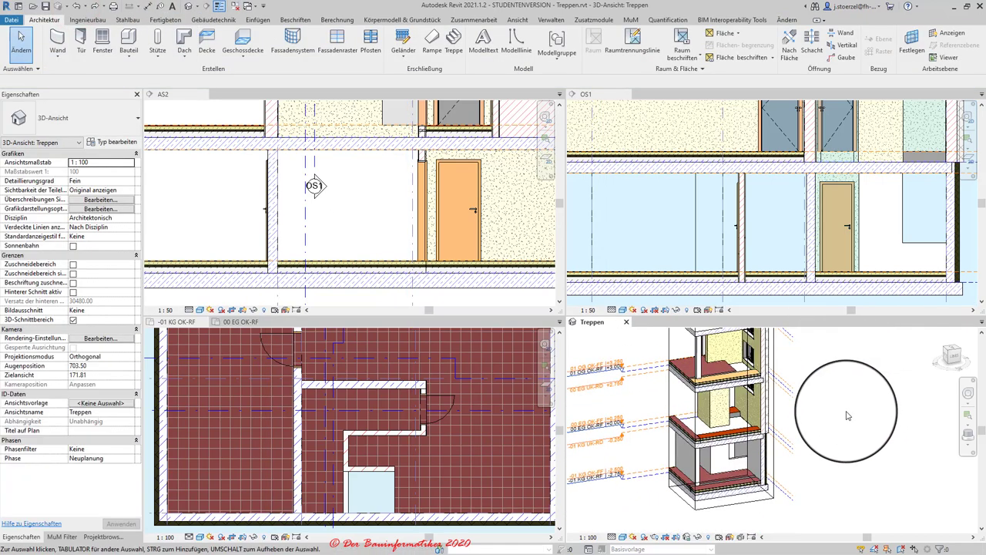
scroll(815, 412, up, 1)
scroll(726, 414, up, 2)
scroll(737, 409, up, 2)
scroll(727, 397, up, 1)
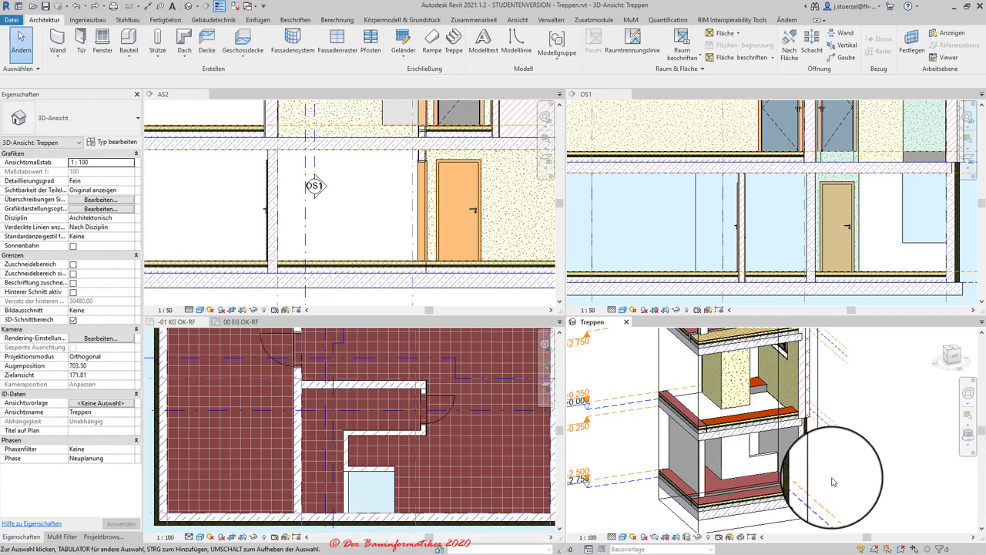
click(808, 393)
middle_drag(847, 462, 870, 491)
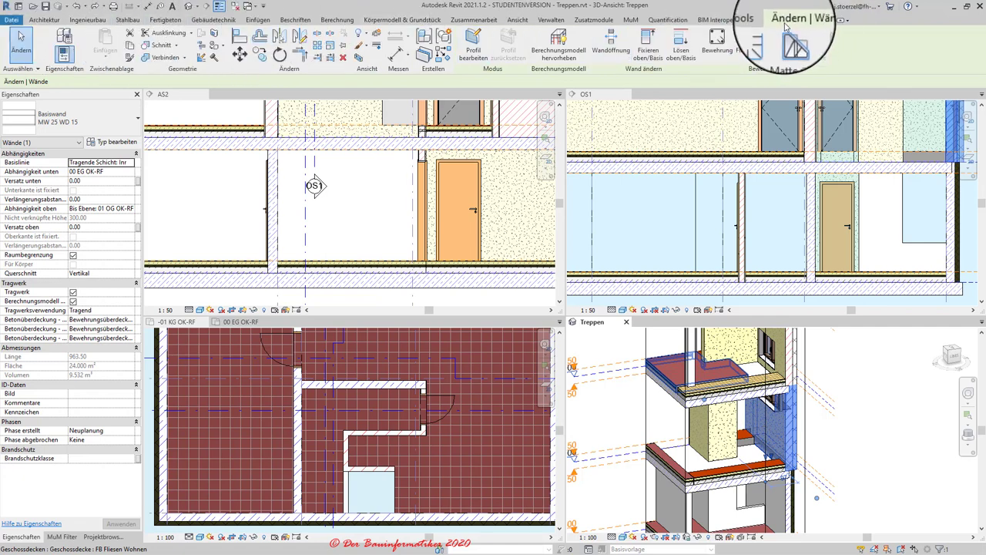
click(366, 34)
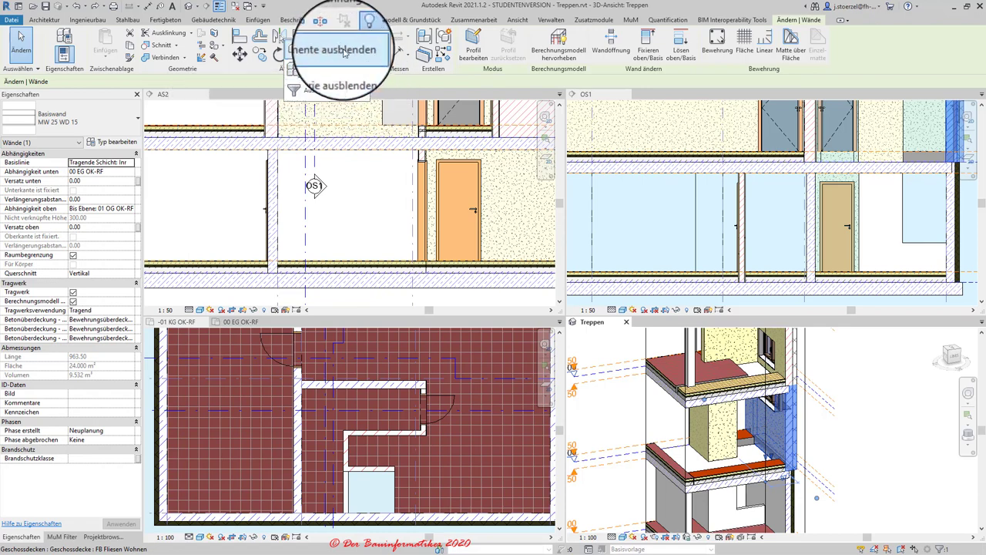
click(873, 420)
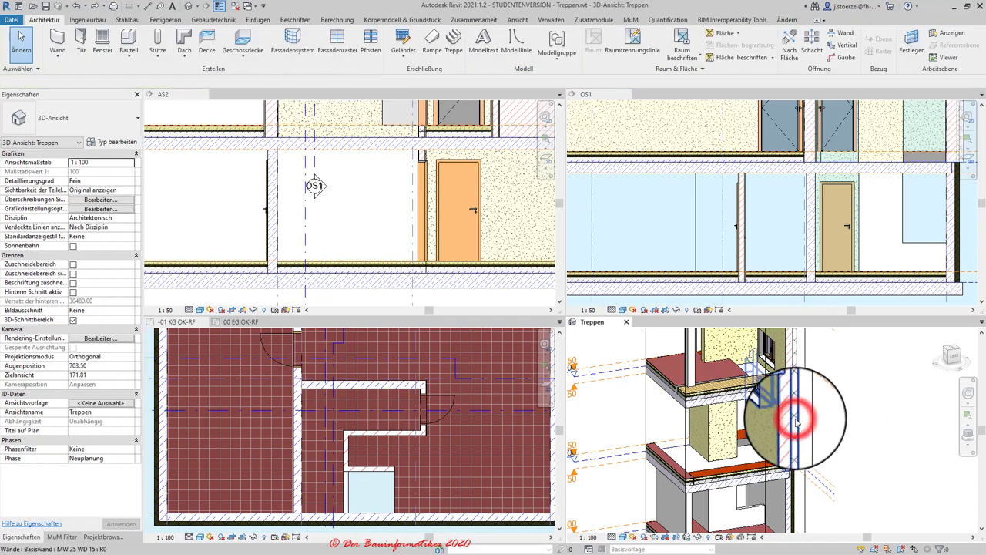
click(796, 420)
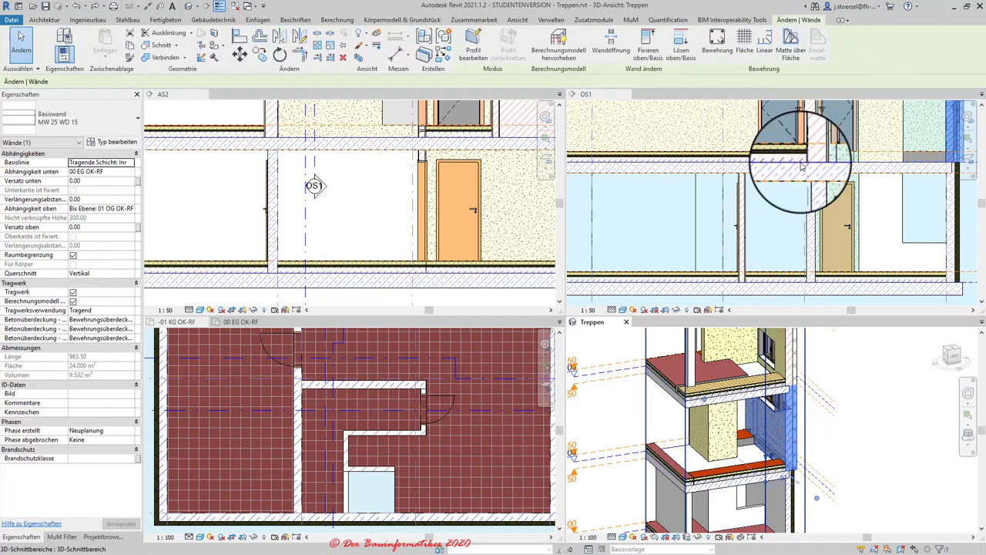
right_click(794, 414)
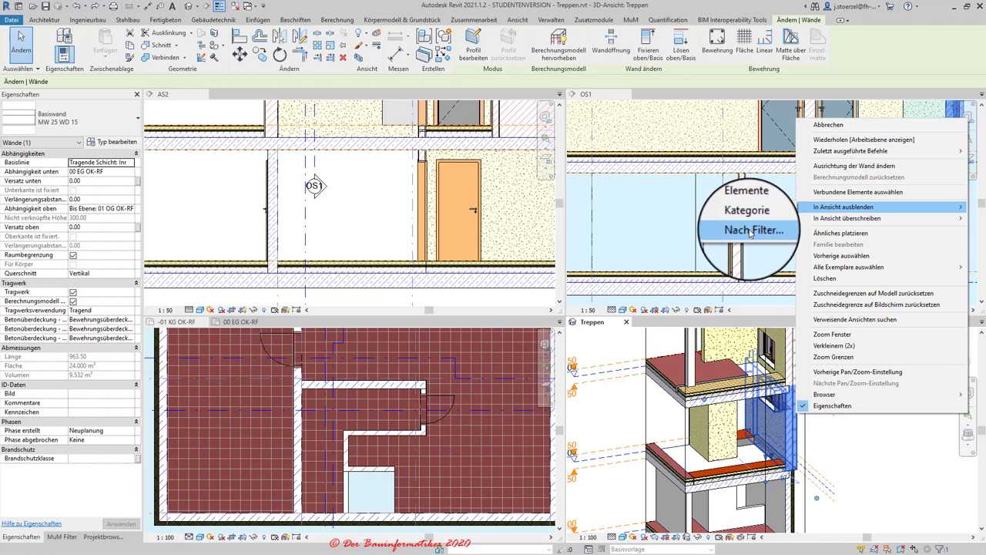
click(871, 461)
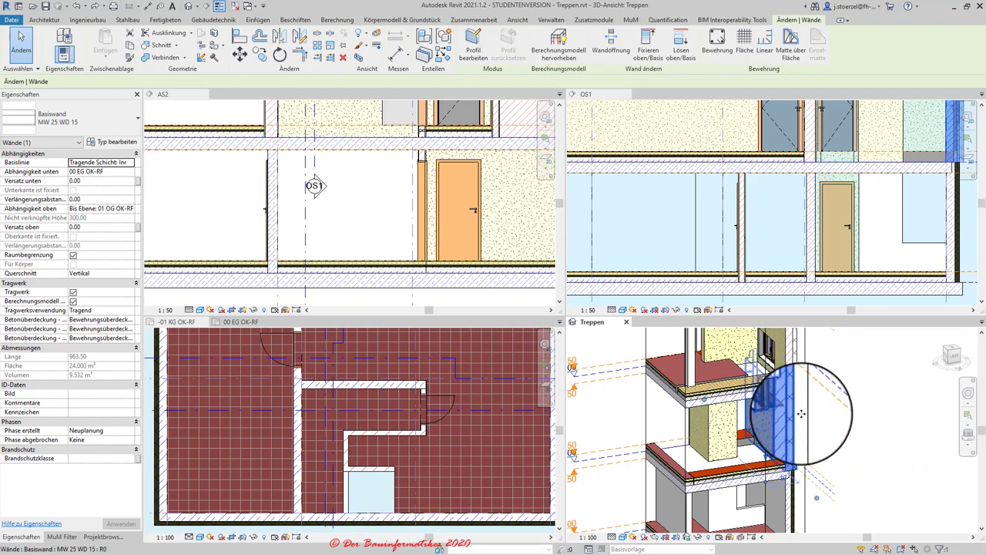
click(860, 426)
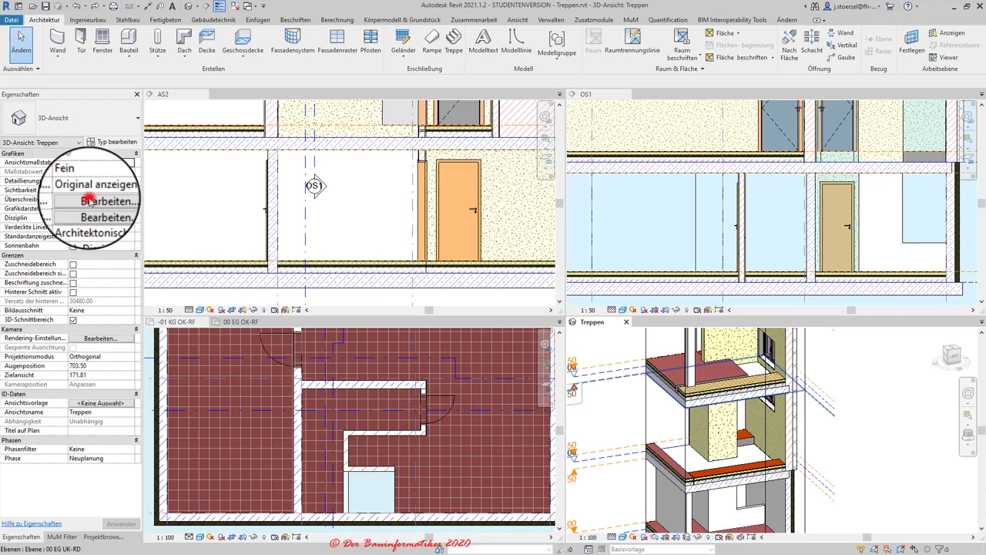
click(91, 200)
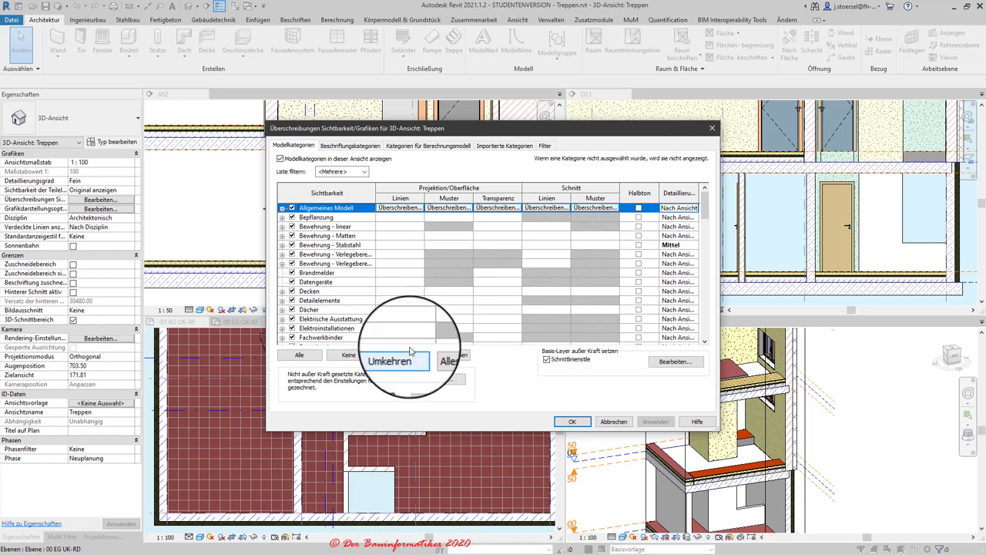
click(316, 235)
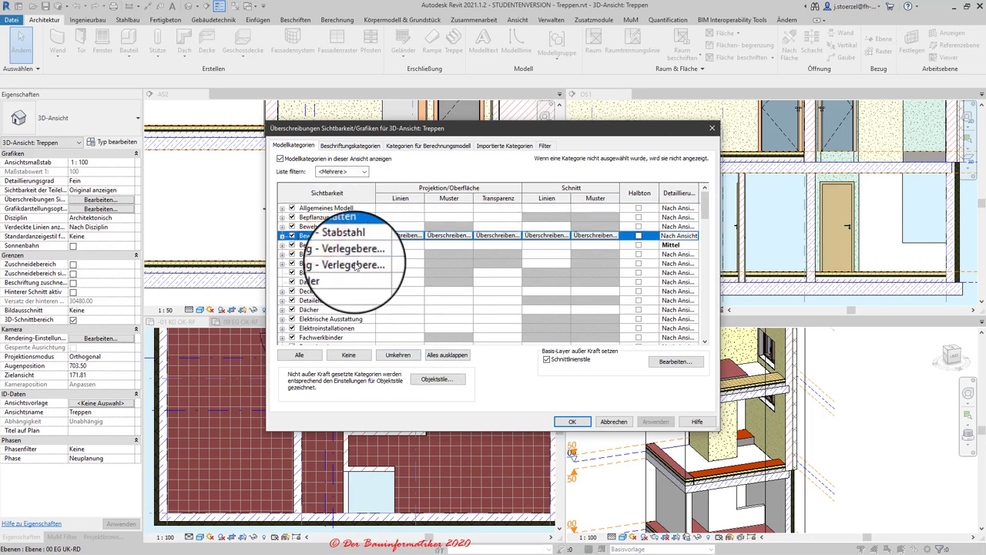
key(End)
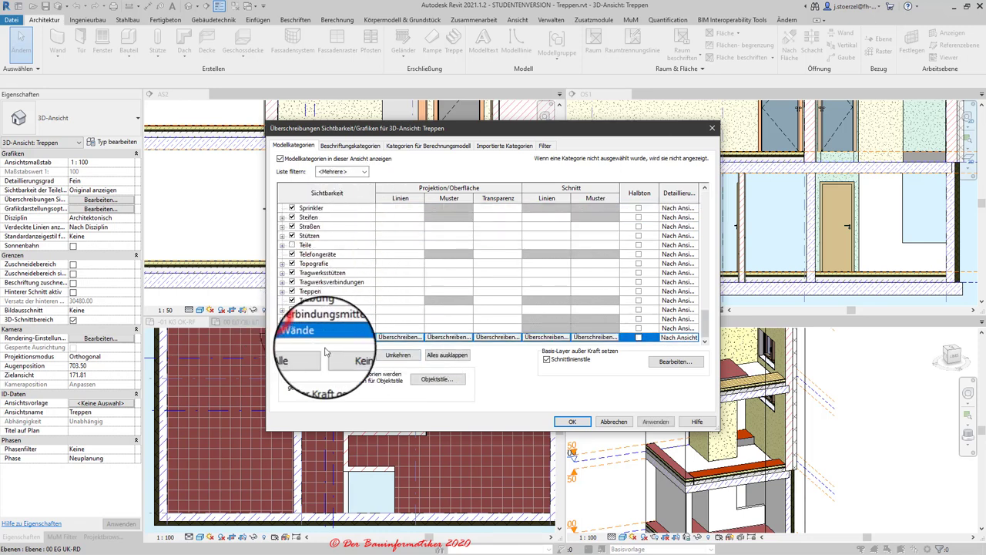
click(652, 423)
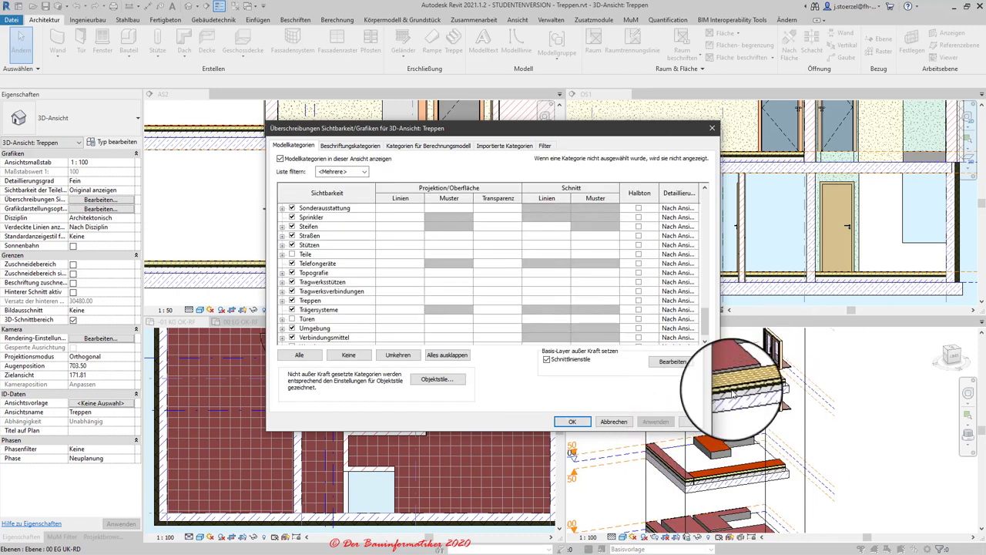
scroll(327, 307, down, 1)
click(292, 338)
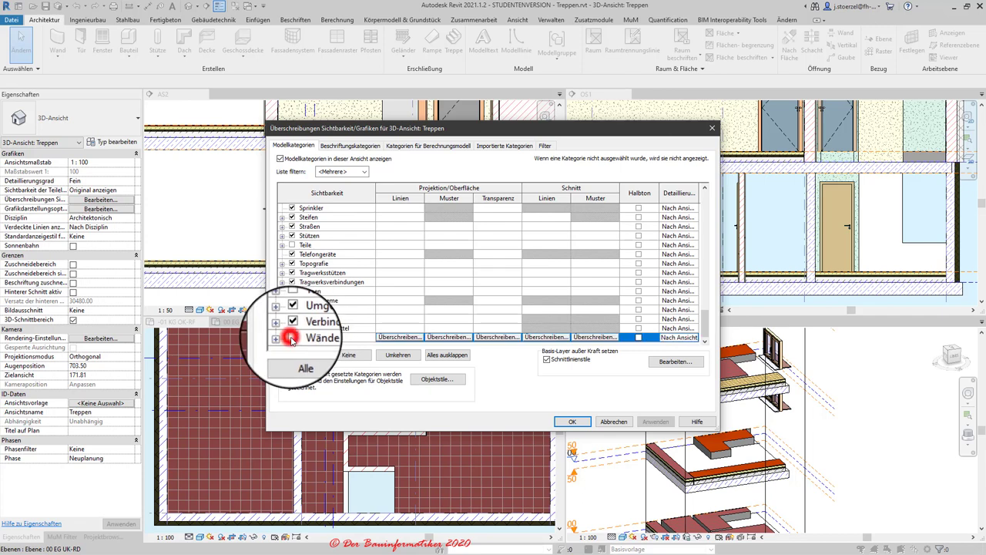
click(650, 425)
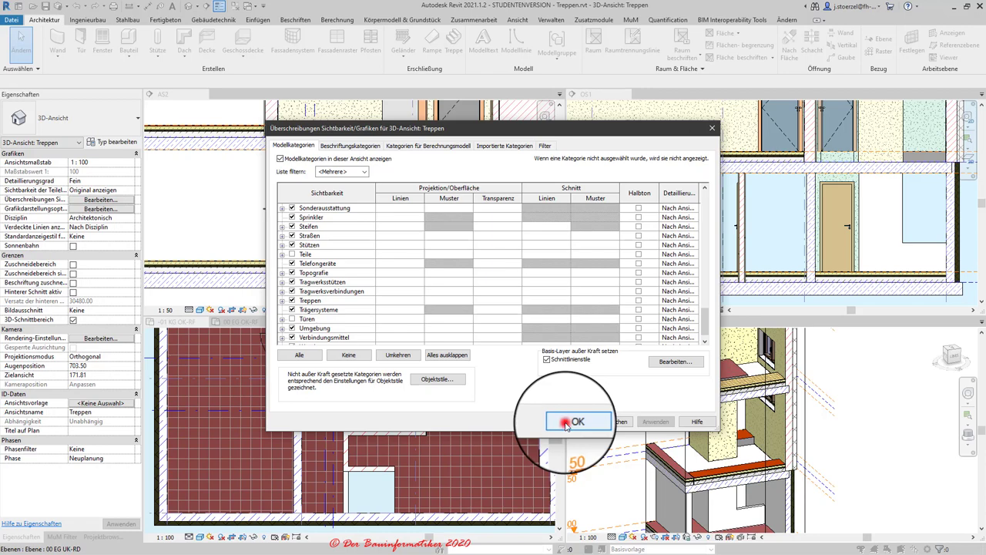
click(566, 423)
scroll(778, 455, down, 3)
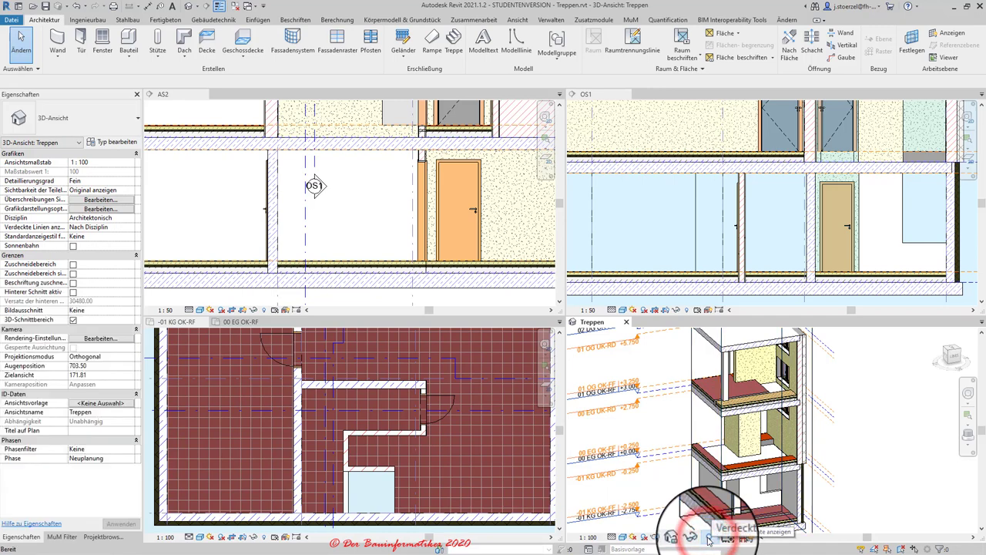
click(709, 539)
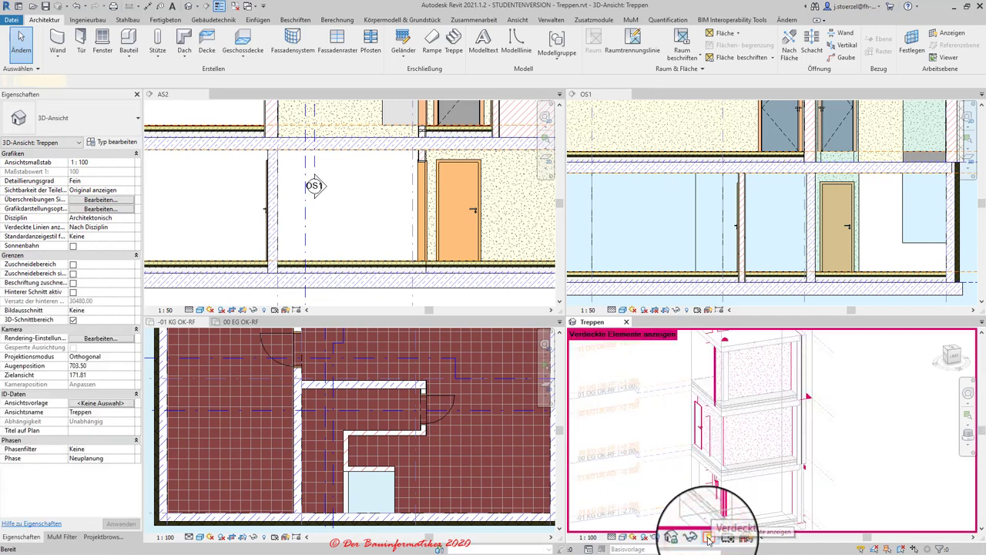
click(726, 458)
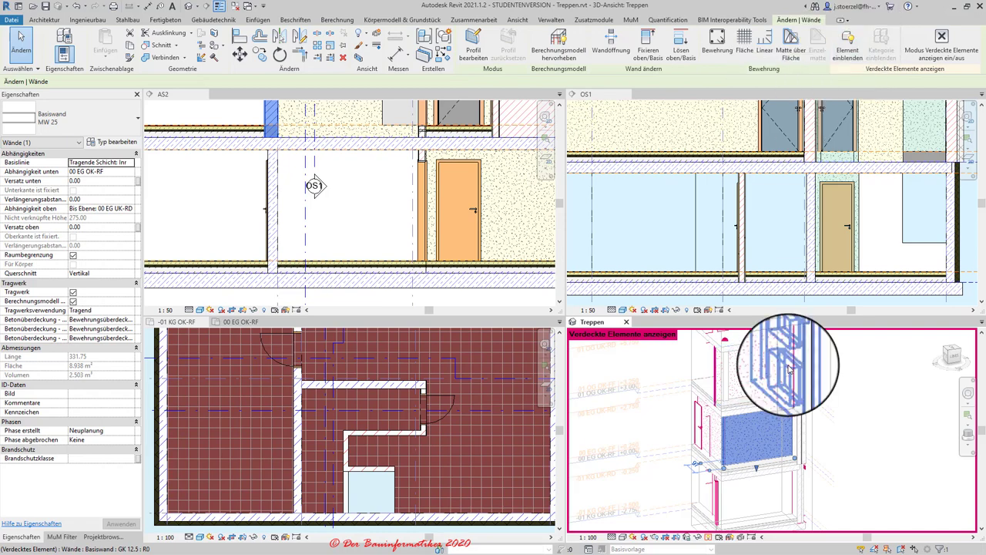
right_click(765, 435)
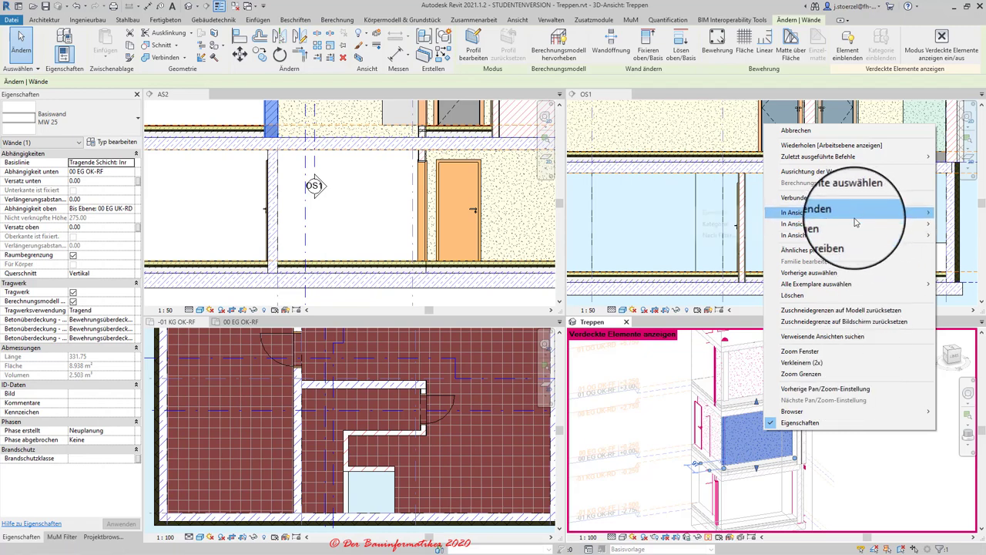
click(834, 456)
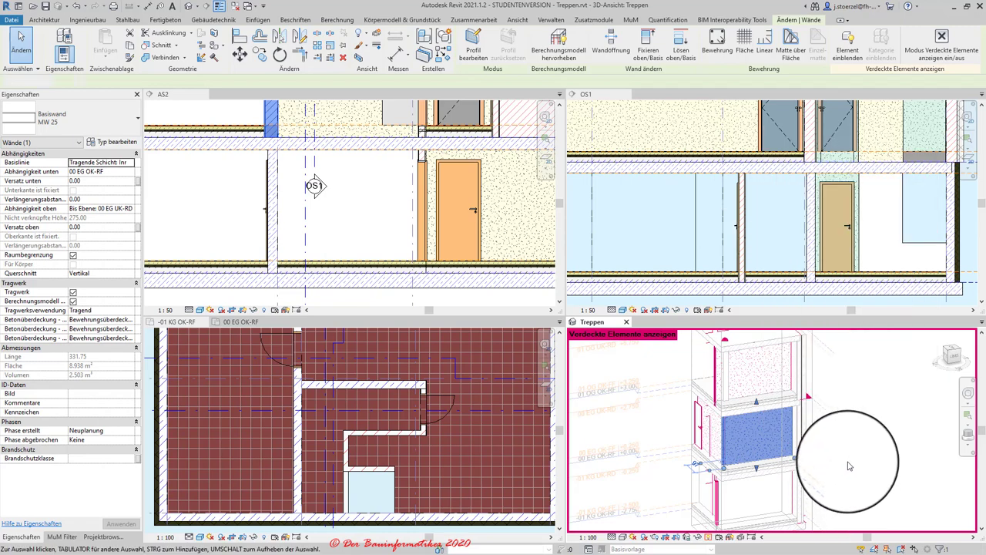
click(710, 539)
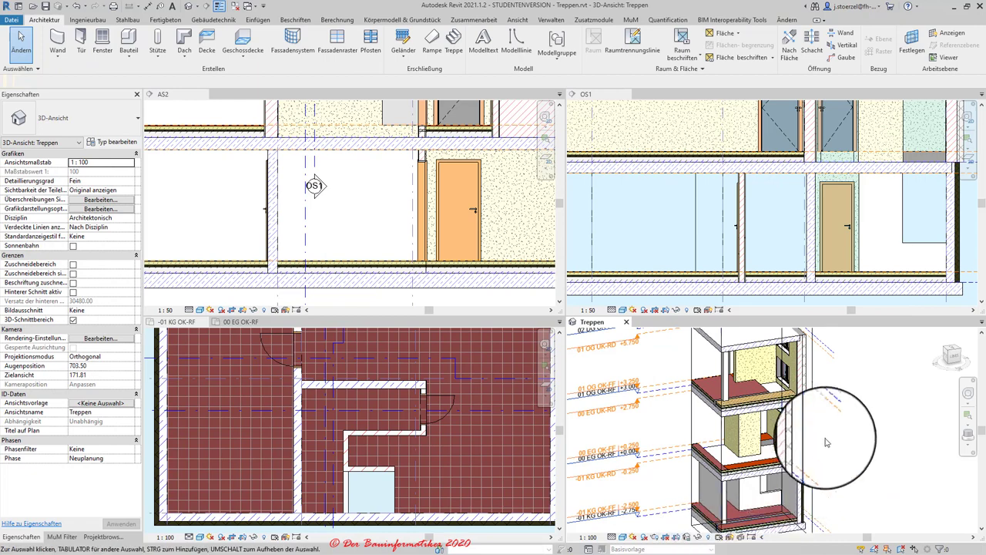
click(803, 430)
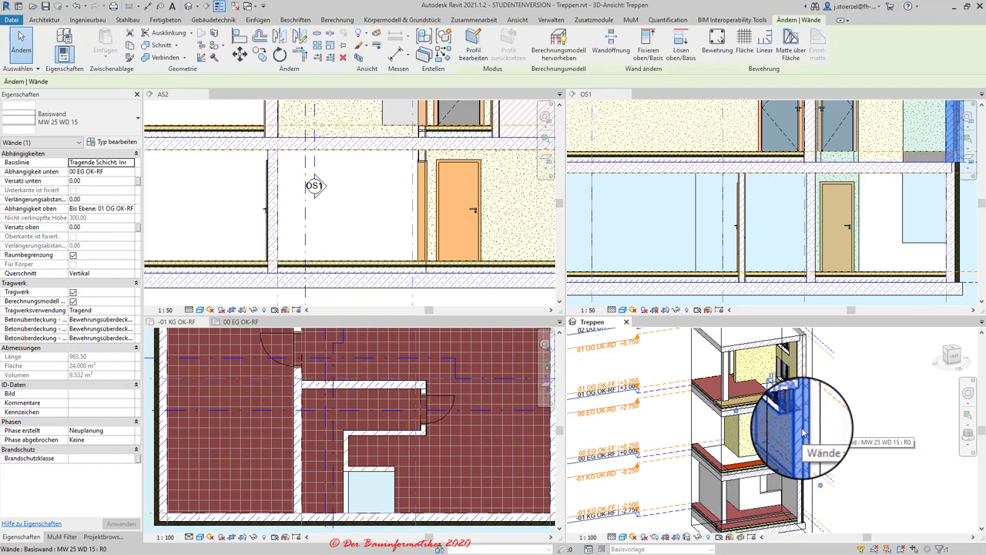
right_click(801, 428)
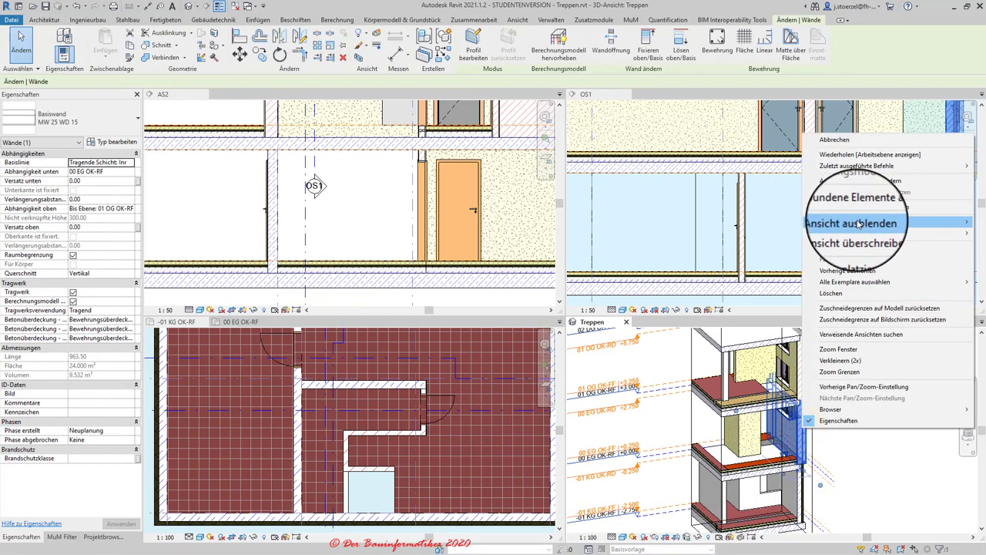
mouse_move(853, 233)
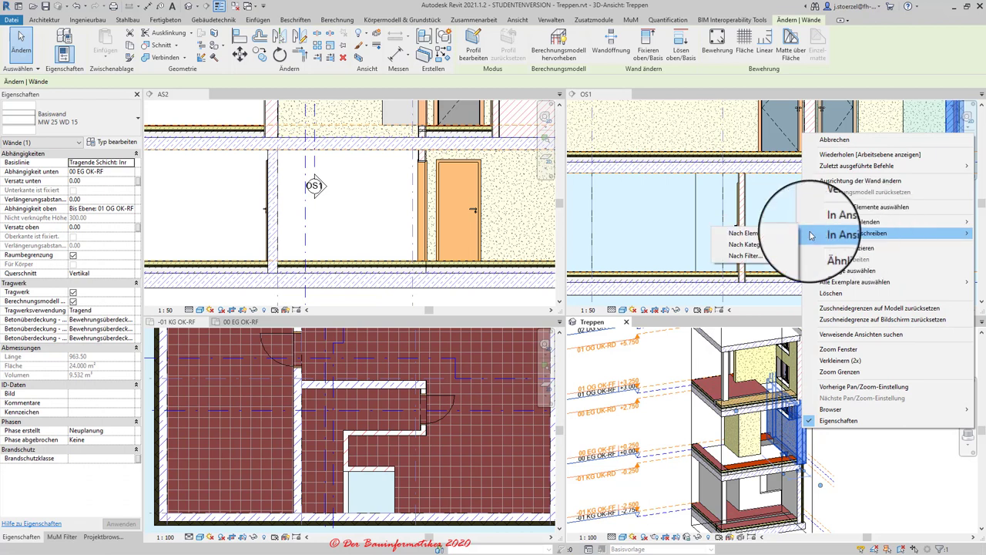
click(751, 247)
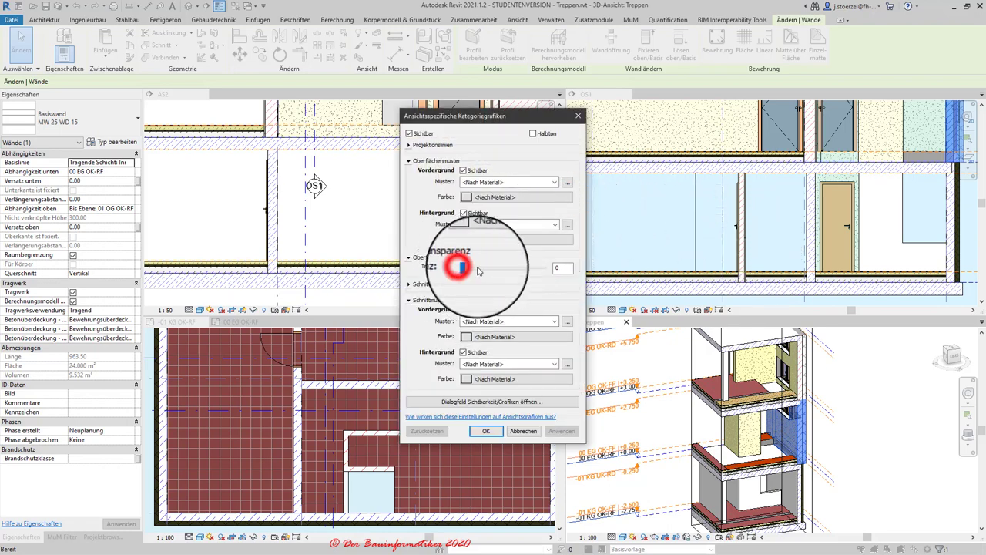
drag(470, 268, 528, 267)
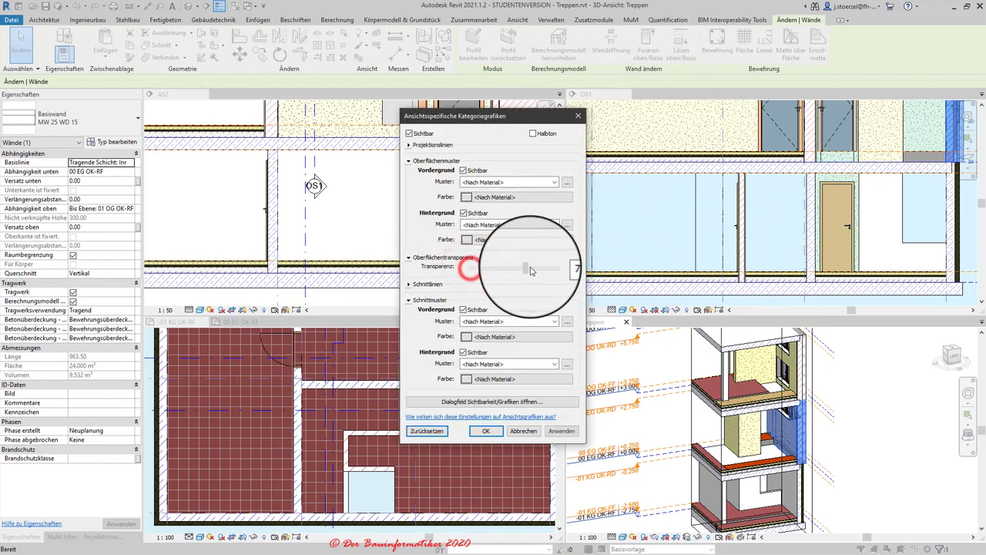
click(561, 430)
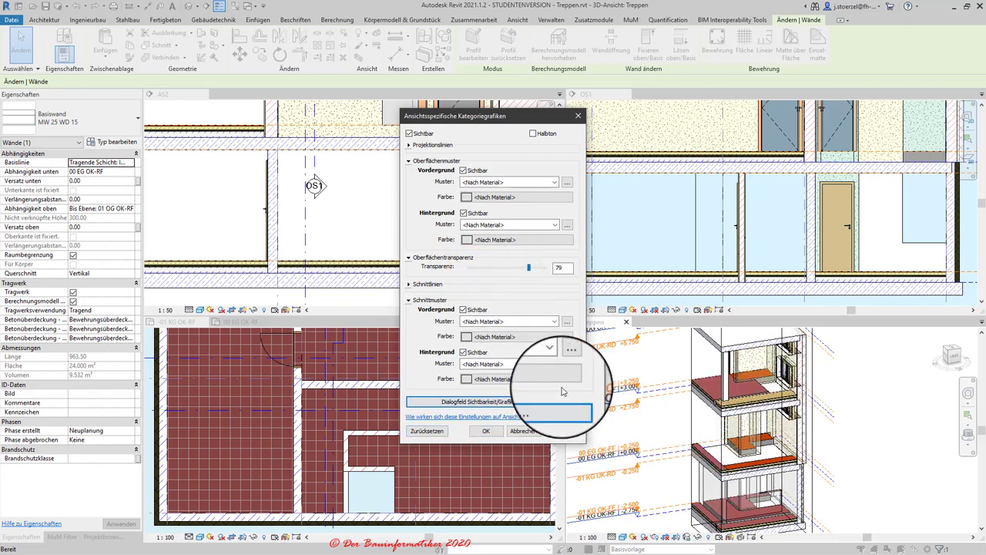
click(471, 271)
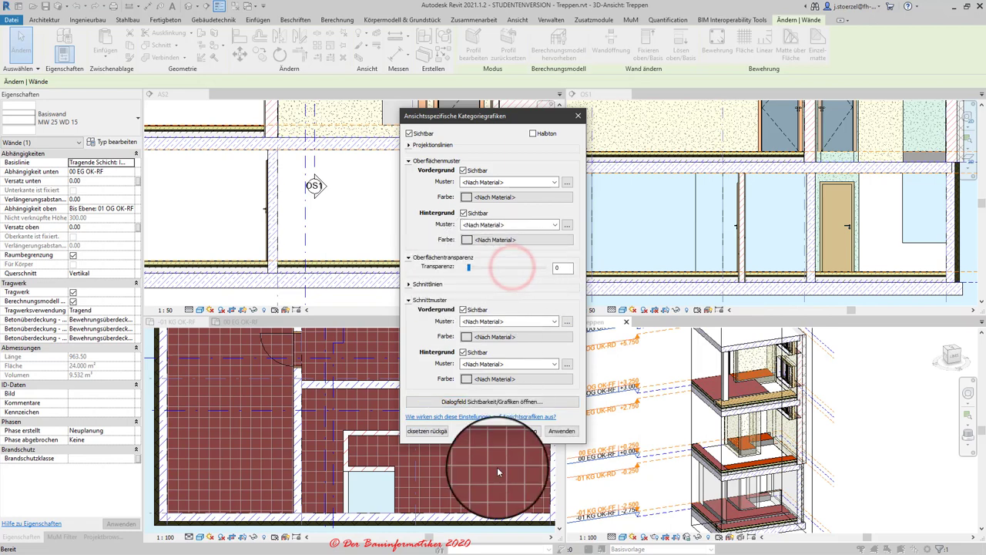
click(485, 430)
- Check the Filter tab of the Treppen view's Visibility/Graphics overrides, then close without changes
click(867, 440)
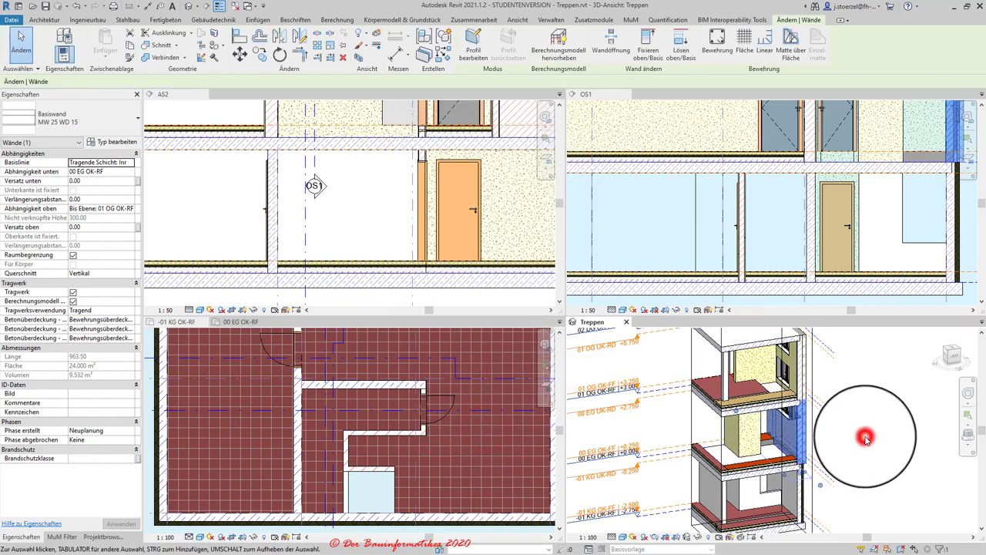
key(v)
key(v)
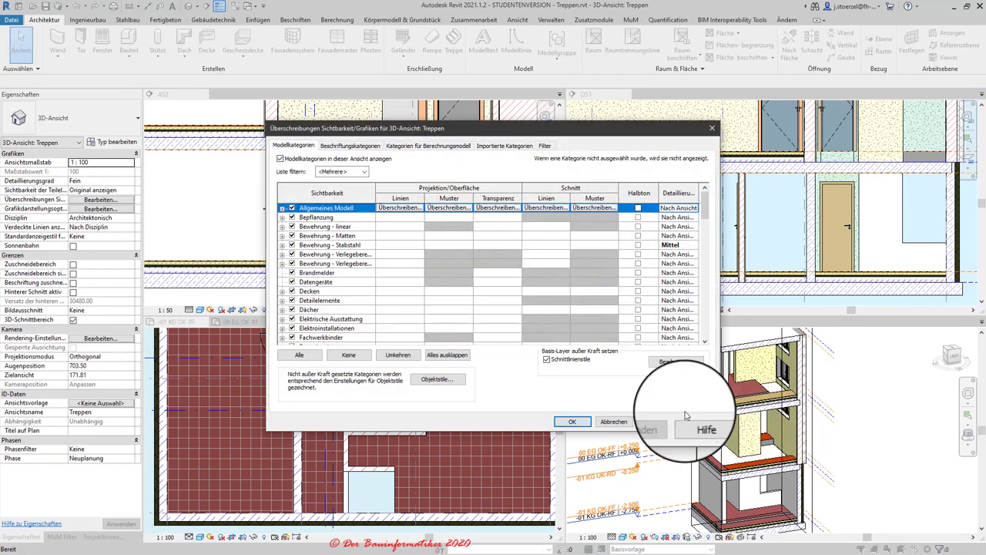
scroll(339, 301, down, 2)
scroll(344, 307, down, 3)
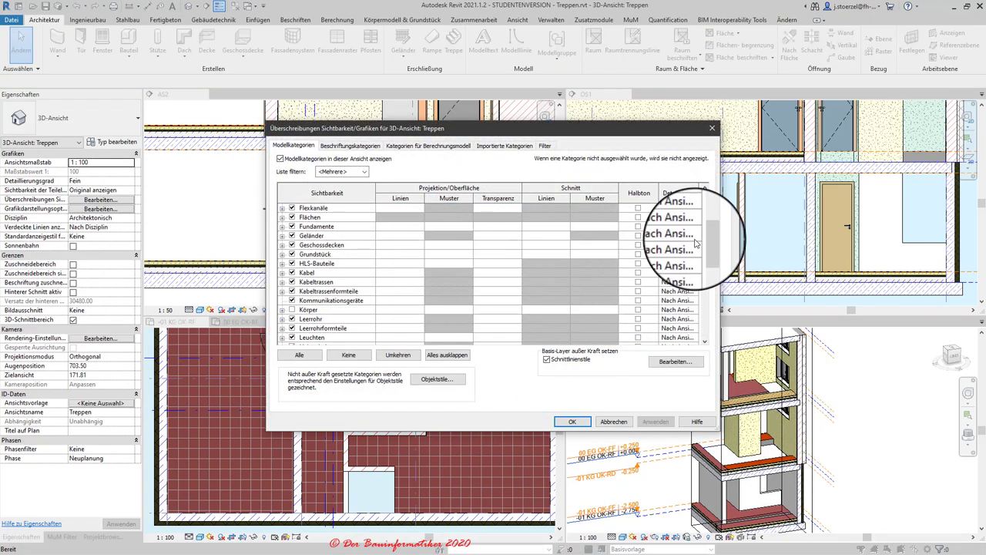
drag(703, 238, 710, 333)
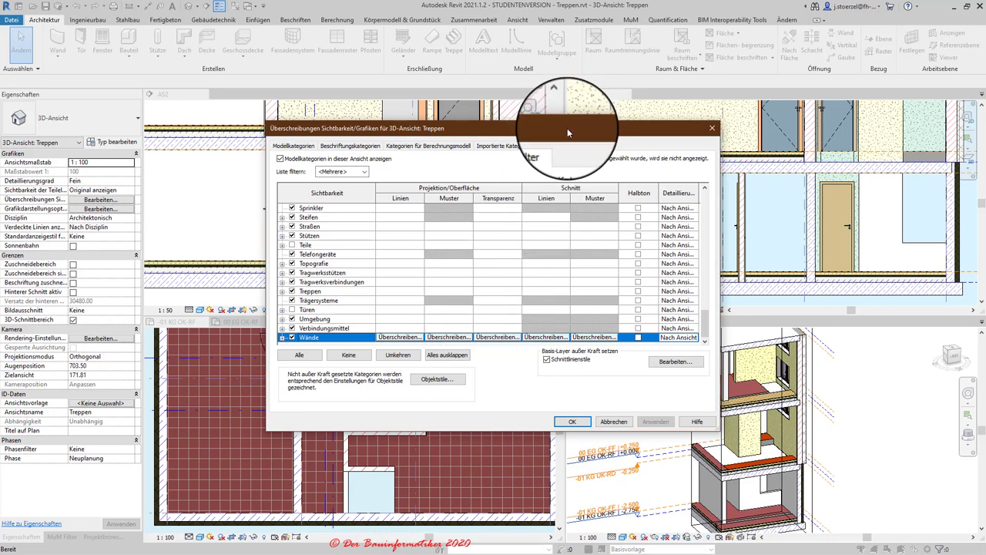
click(545, 145)
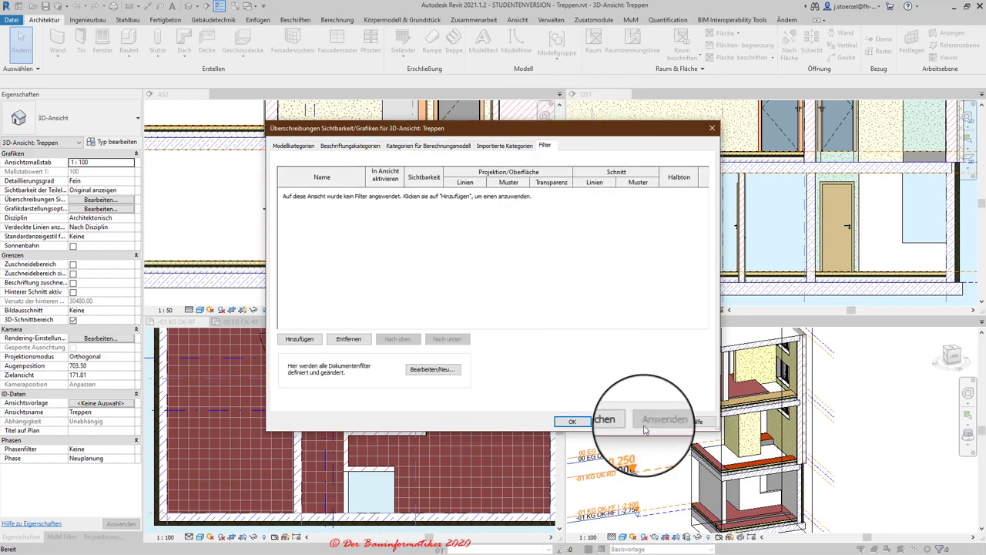
click(614, 423)
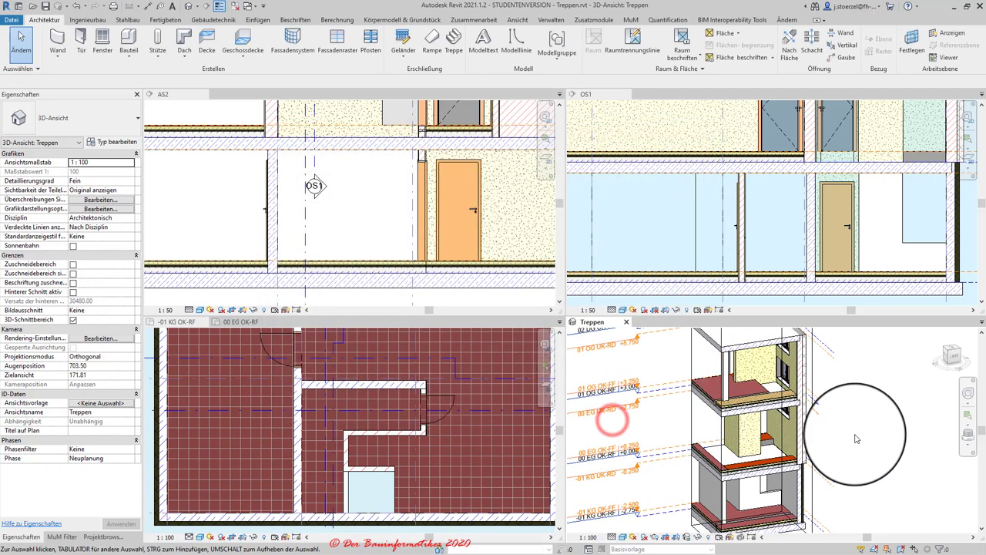
- Select the section box and orbit the stair tower to a new angle
scroll(848, 444, down, 3)
scroll(848, 444, down, 2)
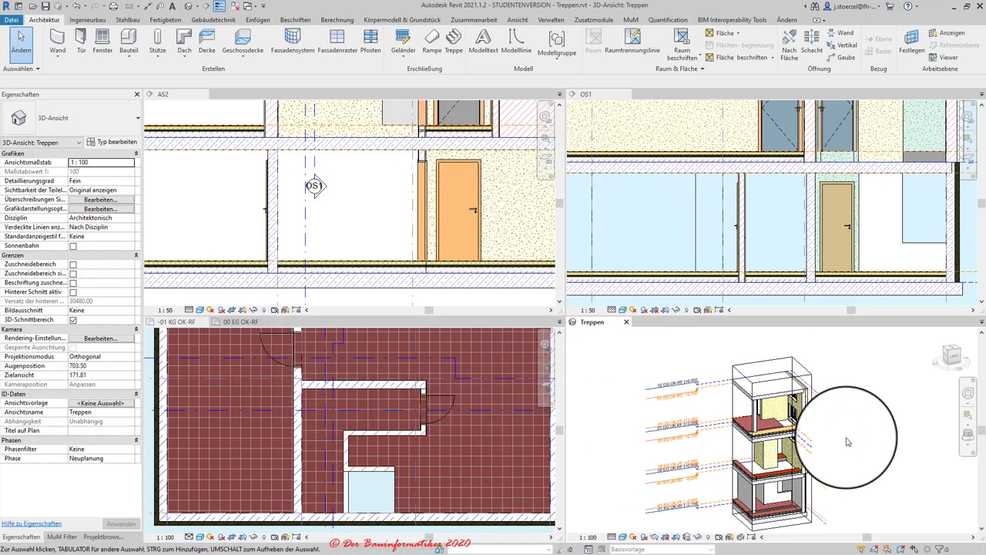
click(759, 369)
scroll(863, 458, up, 2)
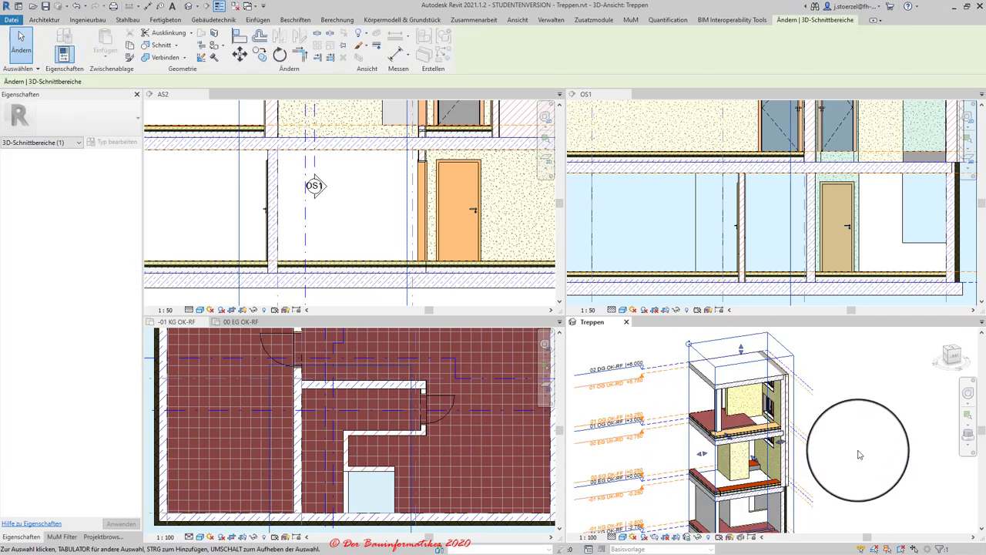
mouse_move(842, 463)
shift+middle_down()
mouse_move(859, 374)
mouse_move(819, 409)
mouse_move(850, 409)
mouse_move(778, 383)
shift+middle_up()
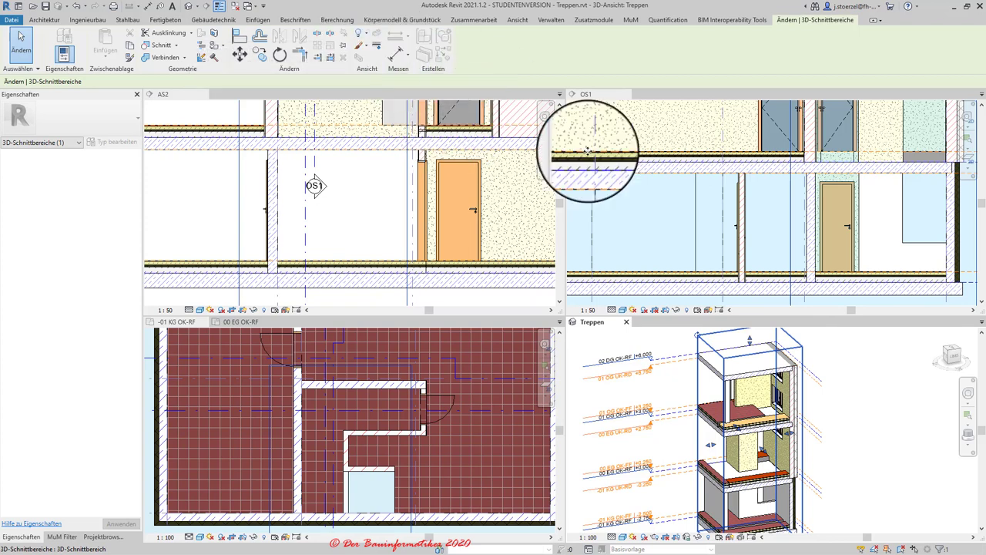
click(844, 356)
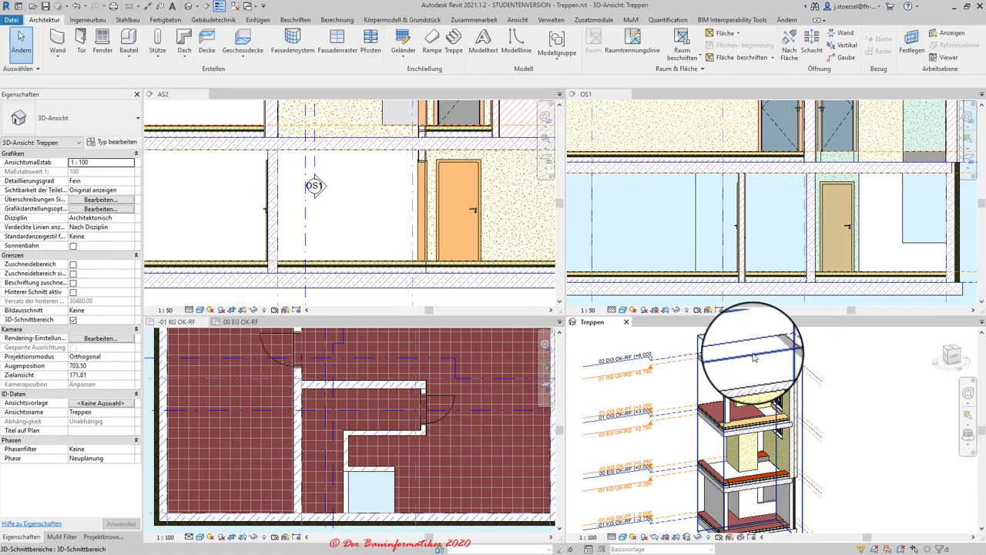
- Switch 3D-Schnittbereich off and back on with Anwenden, then undo and redo it
click(72, 322)
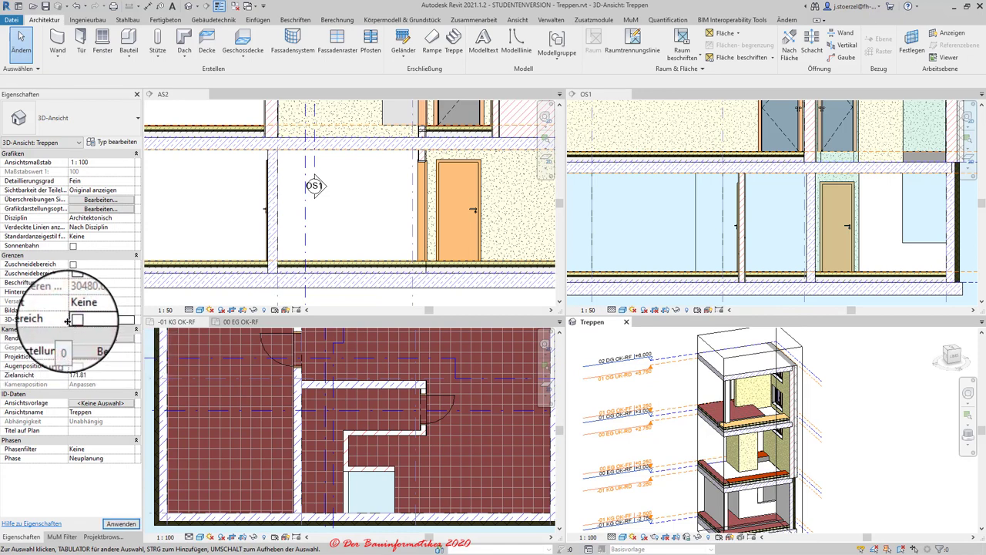
click(114, 525)
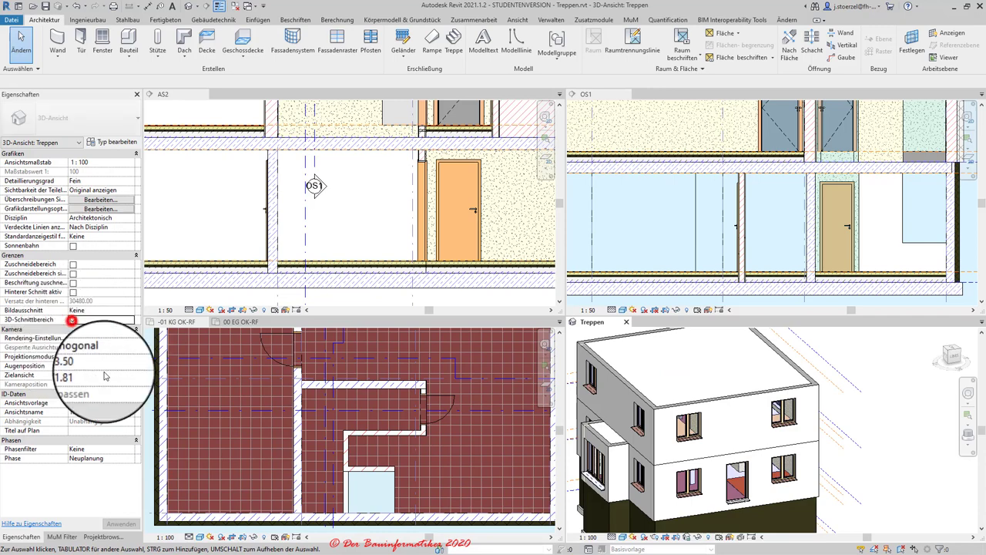
click(72, 319)
click(121, 523)
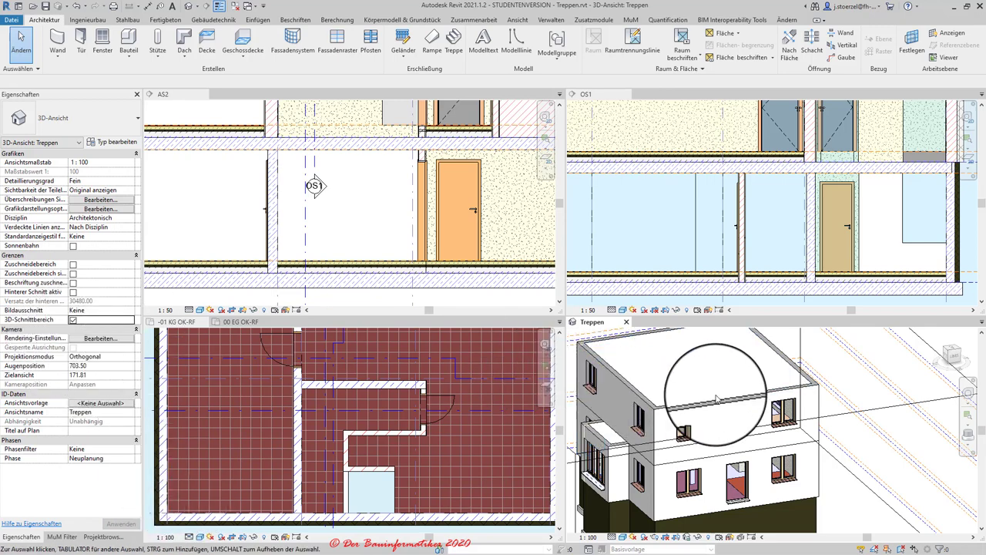
scroll(771, 453, down, 3)
scroll(771, 453, down, 2)
scroll(771, 453, down, 2)
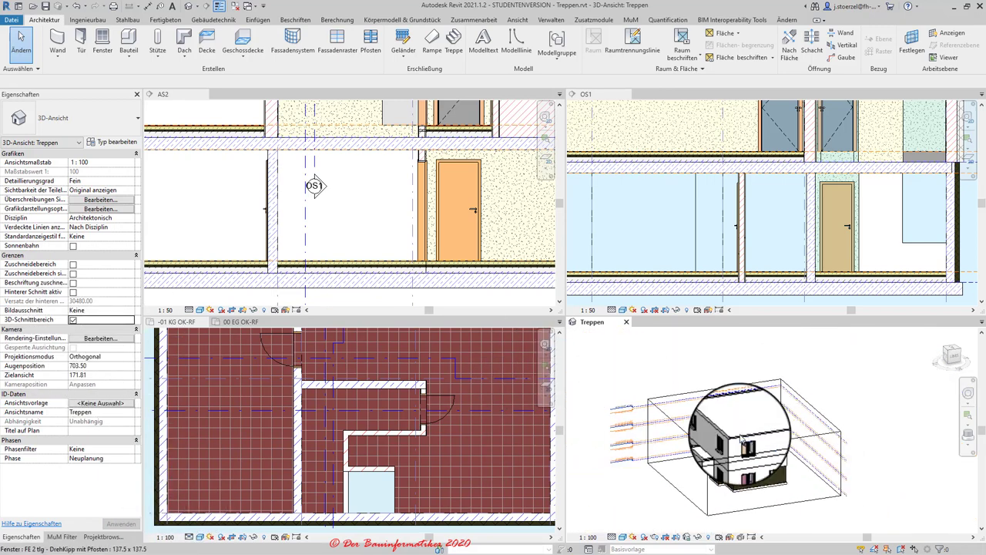
click(75, 9)
click(75, 9)
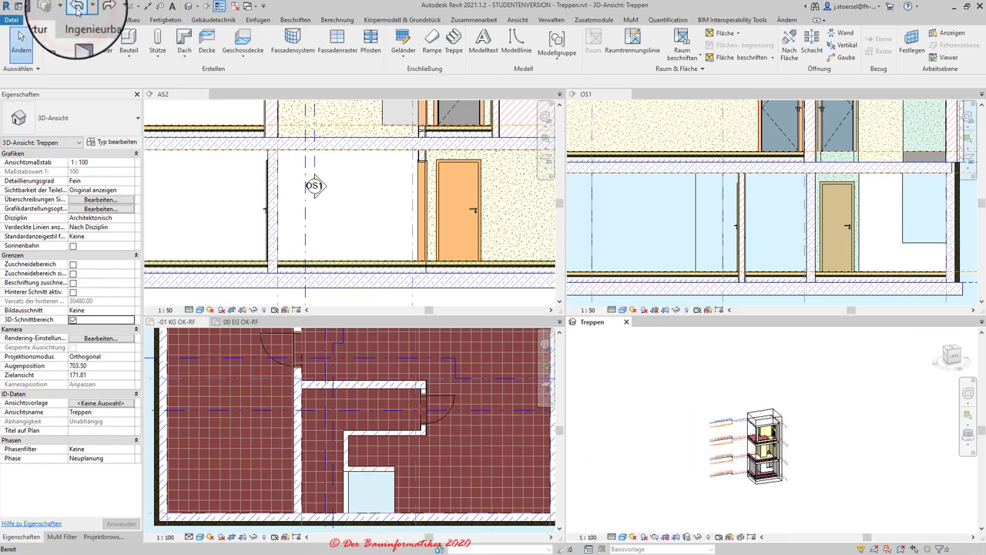
scroll(788, 457, up, 2)
scroll(778, 444, up, 1)
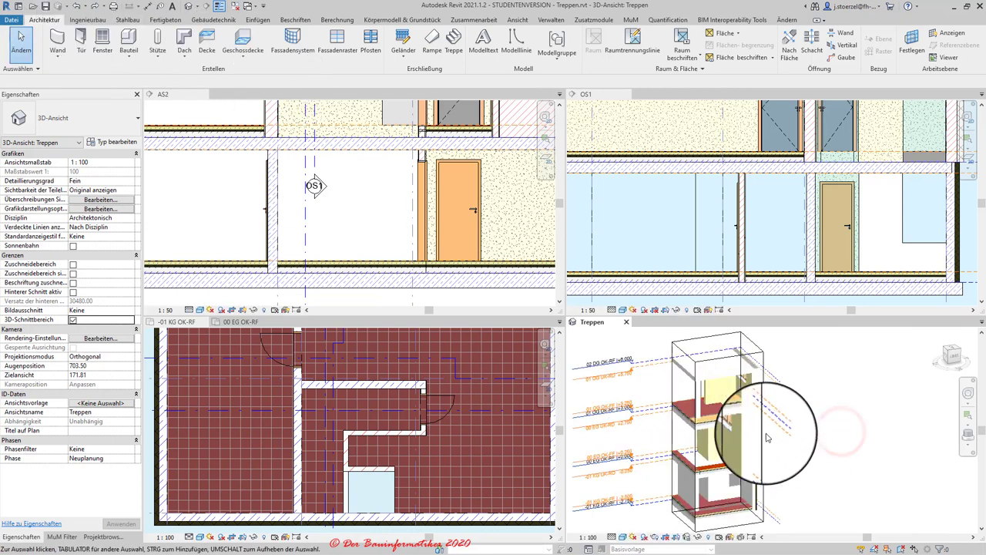
scroll(767, 420, up, 2)
scroll(762, 399, up, 1)
scroll(797, 412, down, 1)
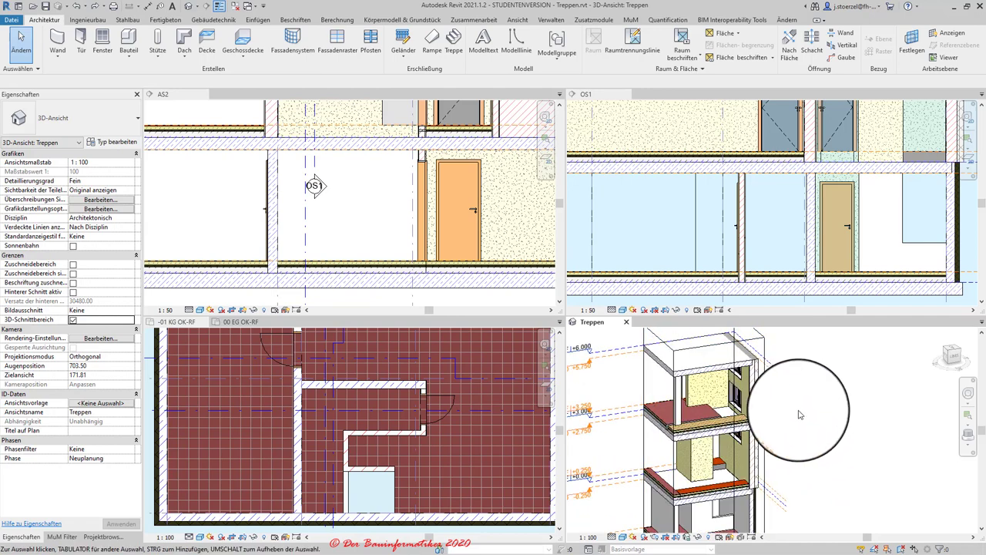
- Reselect the section box, bring the lower storeys into view, and open Visibility/Graphics with VG
click(792, 382)
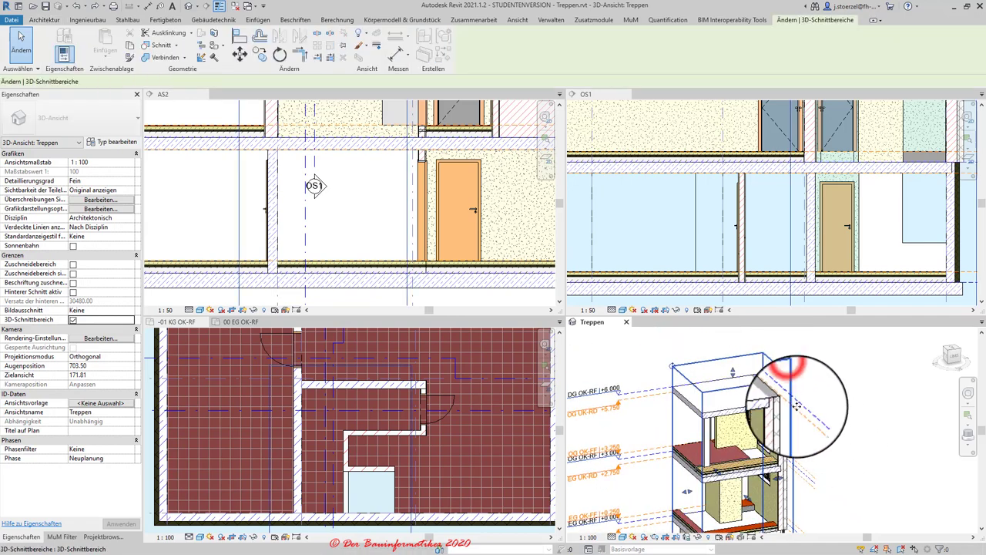
click(358, 33)
click(314, 51)
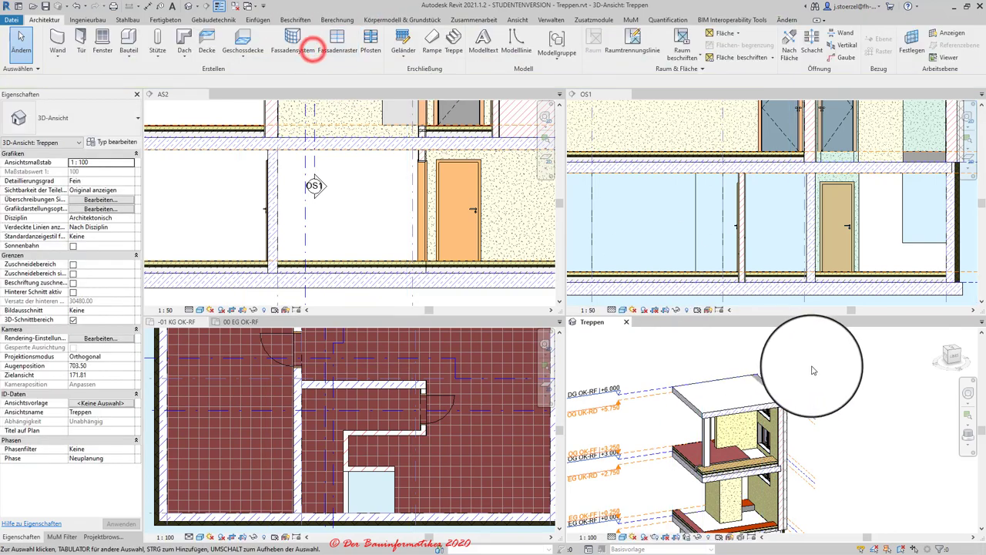
middle_drag(832, 412, 840, 455)
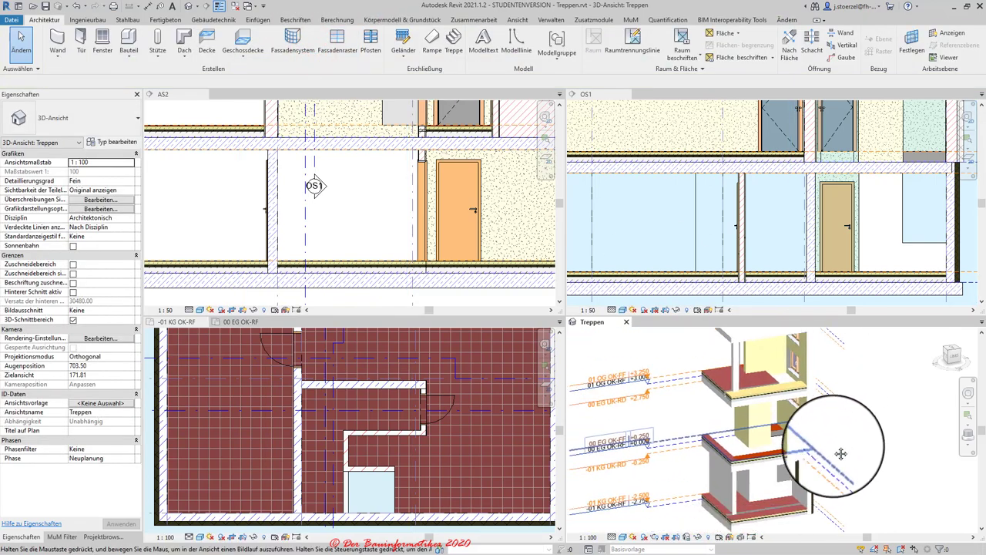
scroll(840, 455, down, 2)
scroll(859, 470, down, 2)
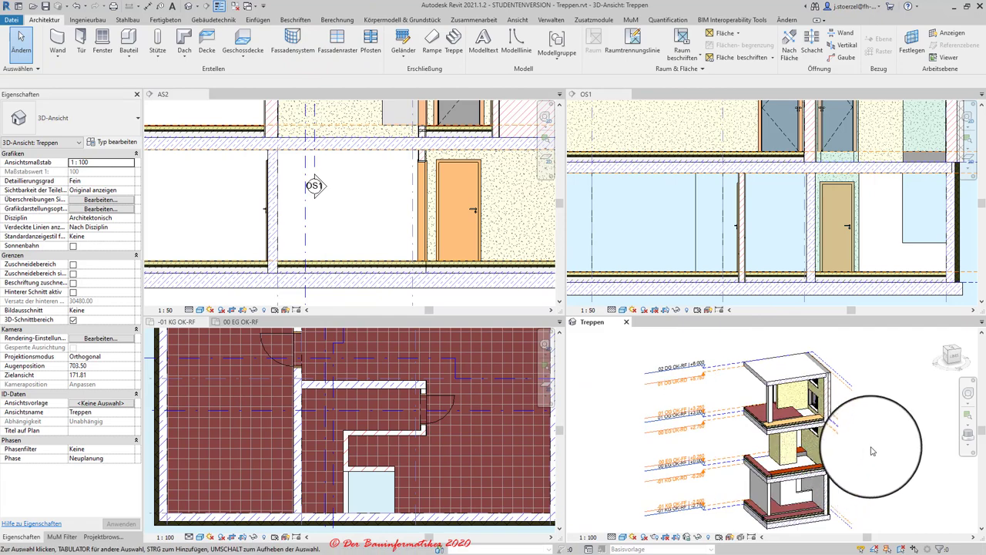
key(v)
key(g)
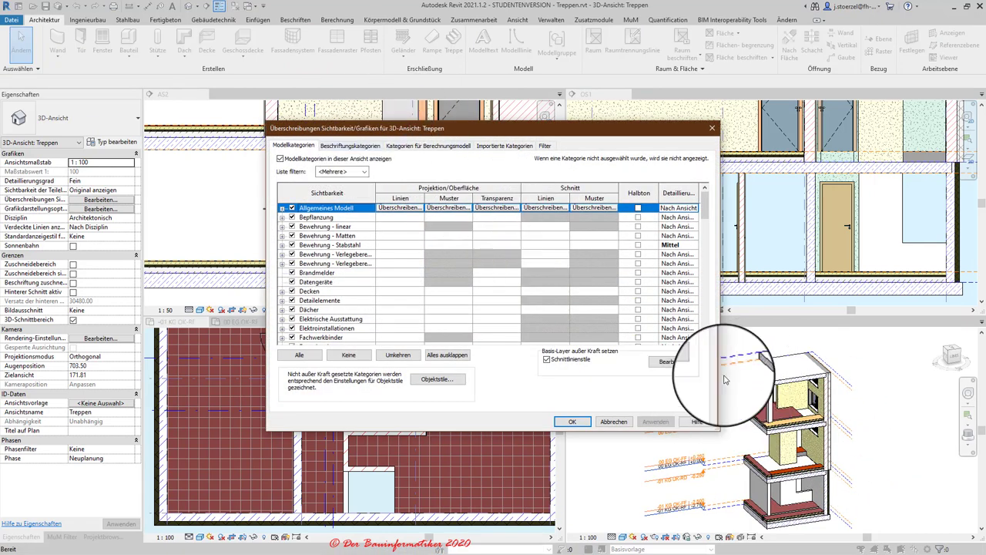
- Keep Ebenen checked under Beschriftungskategorien and close the overrides with OK
click(351, 146)
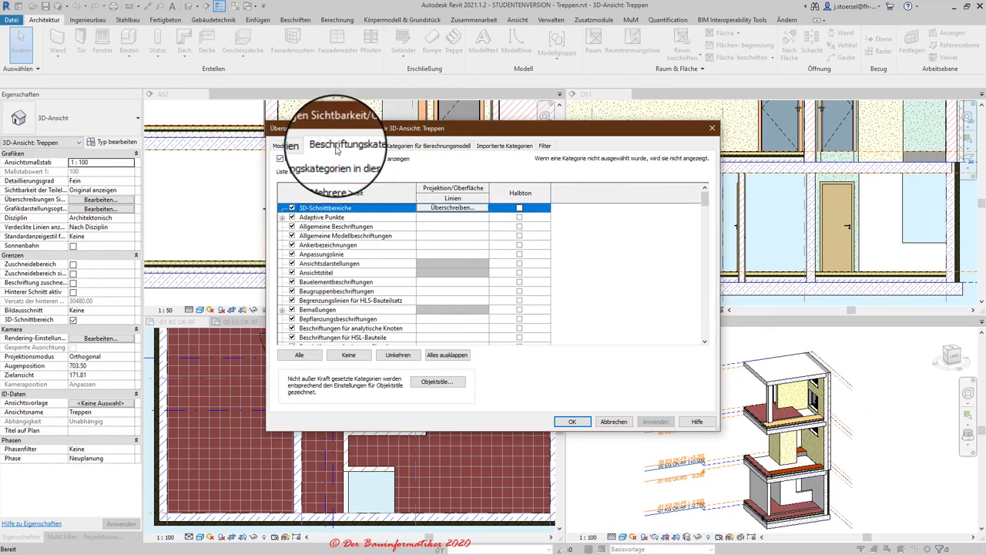
scroll(331, 254, down, 5)
click(322, 330)
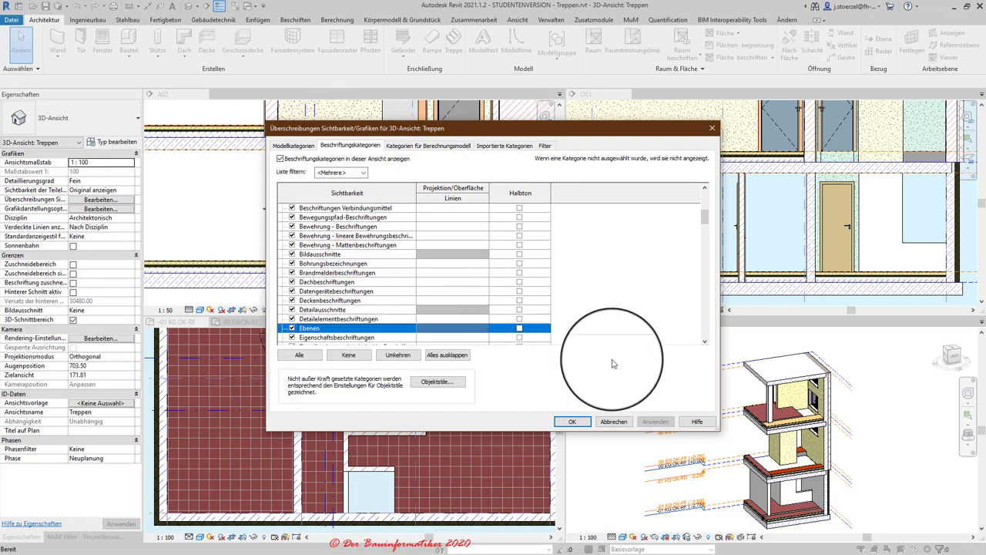
click(573, 421)
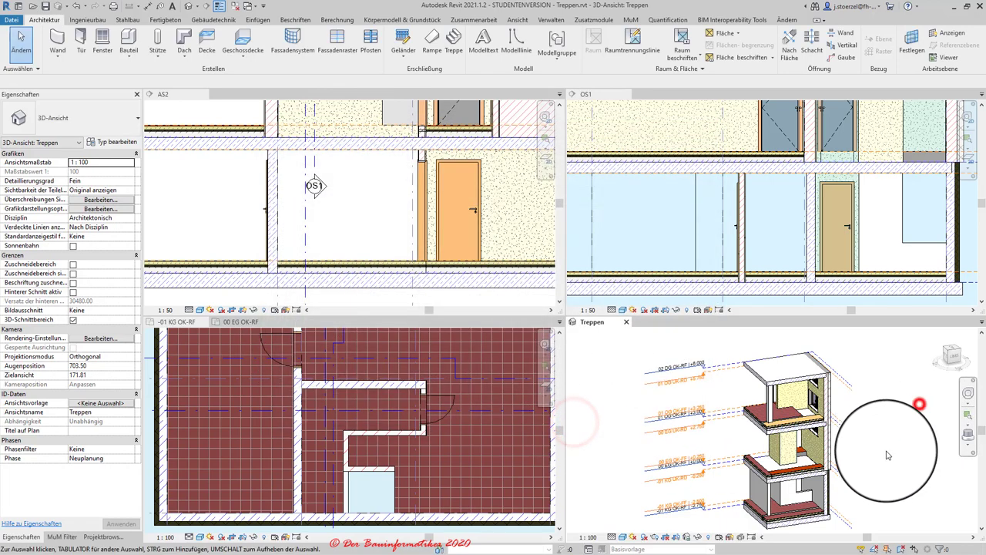
- Orbit the 3D view, then make the -01 KG OK-RF basement plan active
scroll(886, 457, up, 1)
scroll(870, 458, up, 2)
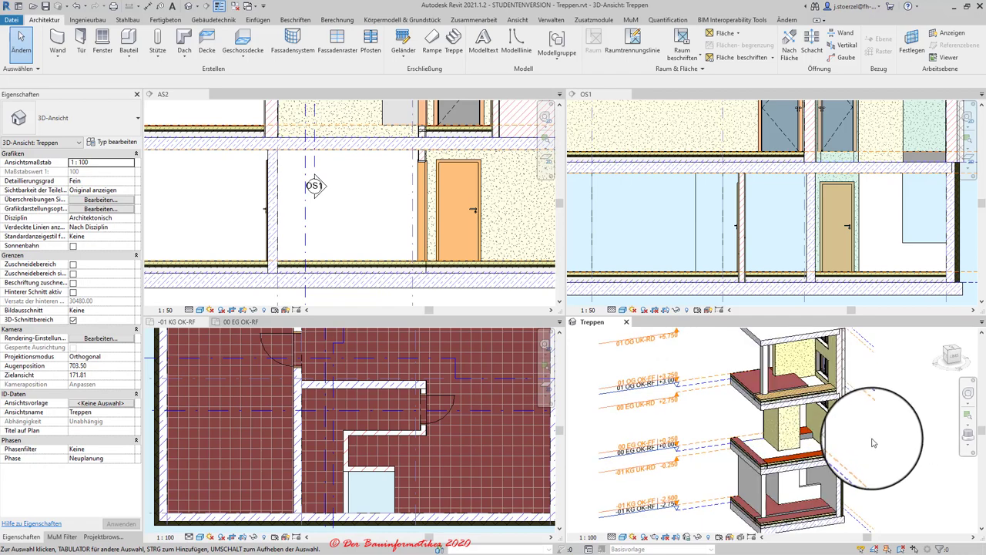
scroll(871, 441, down, 2)
shift+middle_drag(869, 440, 860, 444)
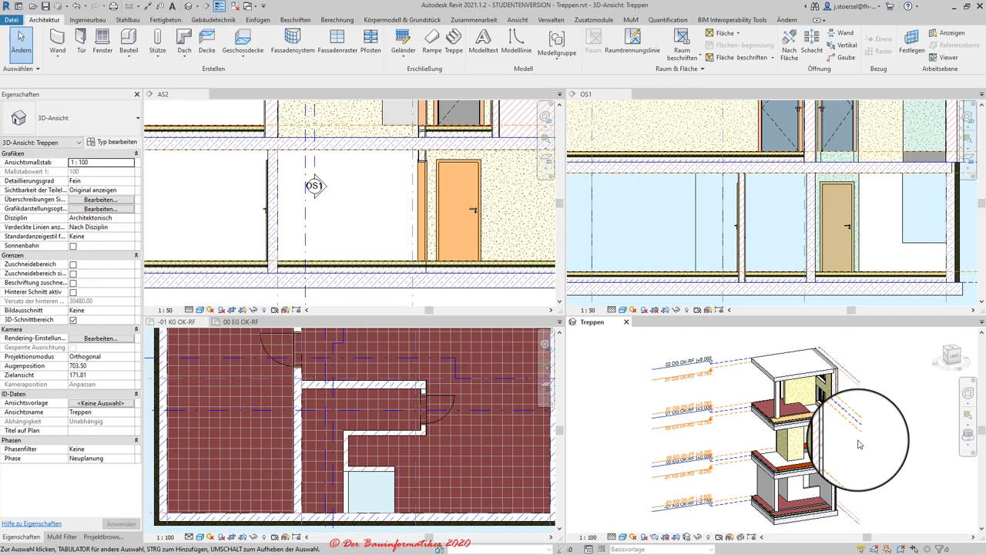
click(529, 457)
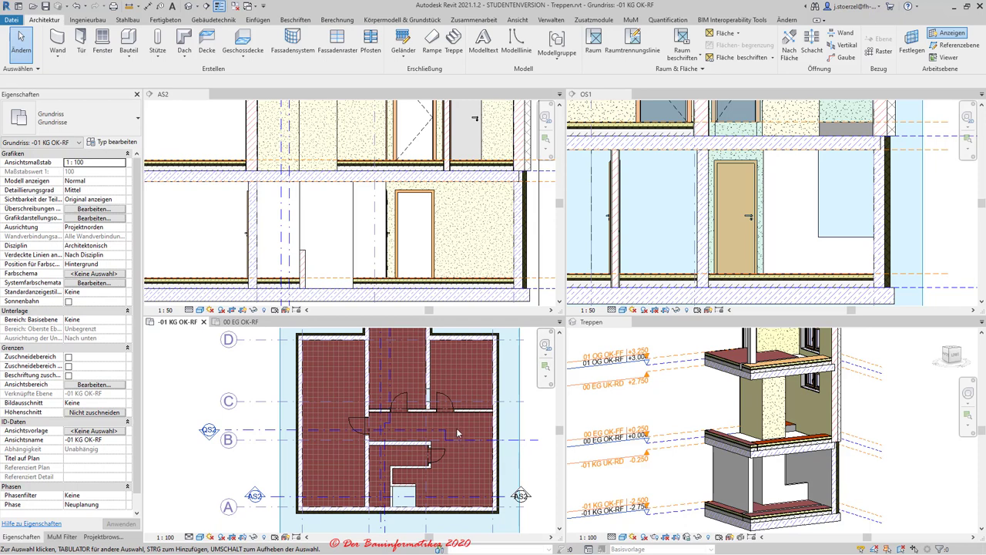
- Zoom in and pan the basement plan to centre the stairwell over the FB Fliesen Keller slab
mouse_move(460, 441)
middle_down()
mouse_move(458, 450)
mouse_move(443, 447)
middle_up()
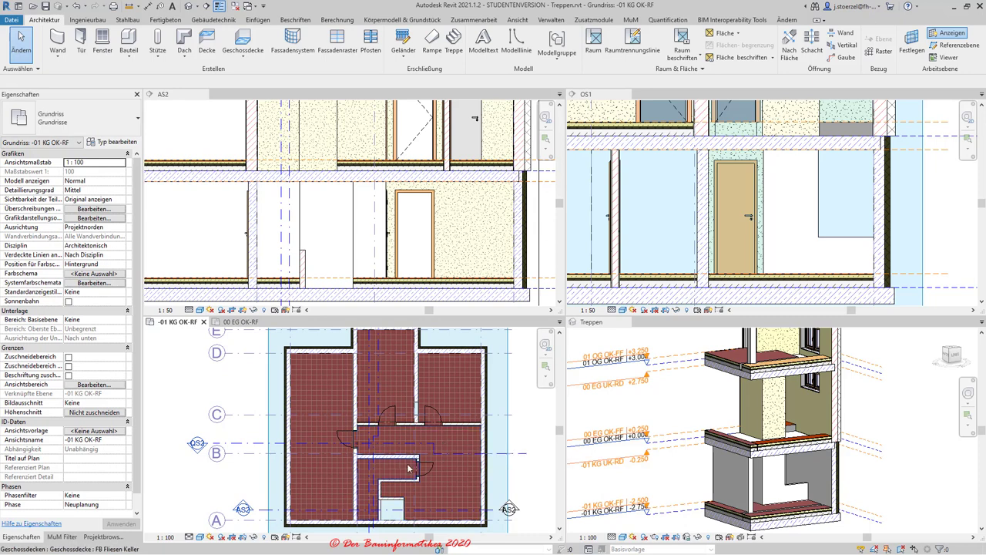
scroll(379, 478, up, 2)
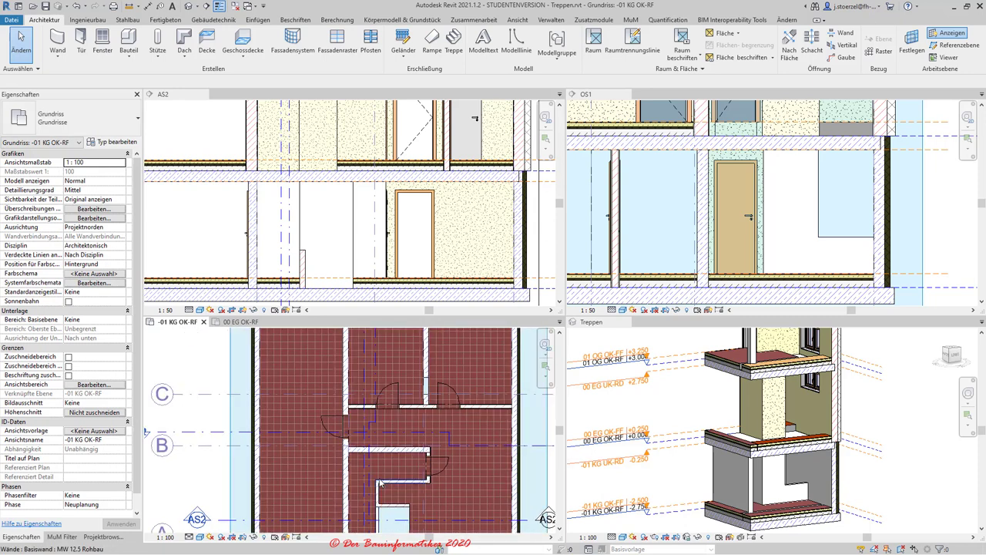
scroll(380, 483, up, 2)
scroll(383, 441, up, 2)
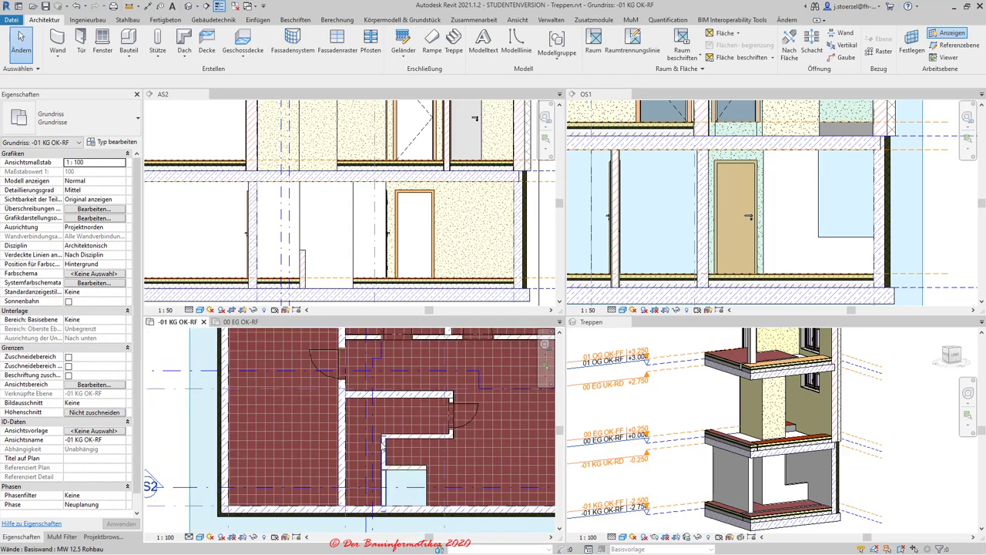
scroll(383, 444, up, 2)
scroll(343, 462, up, 1)
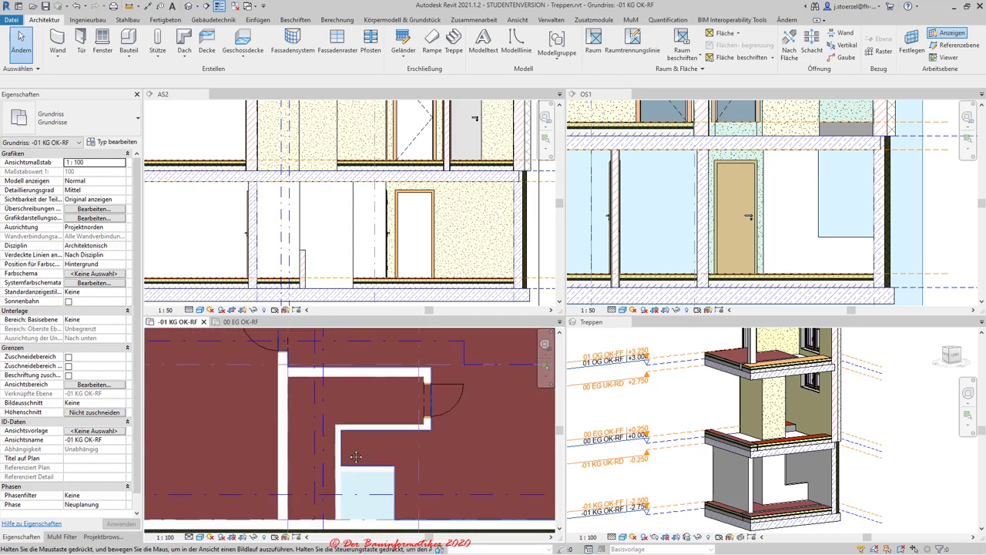
scroll(343, 462, up, 1)
middle_drag(342, 463, 317, 455)
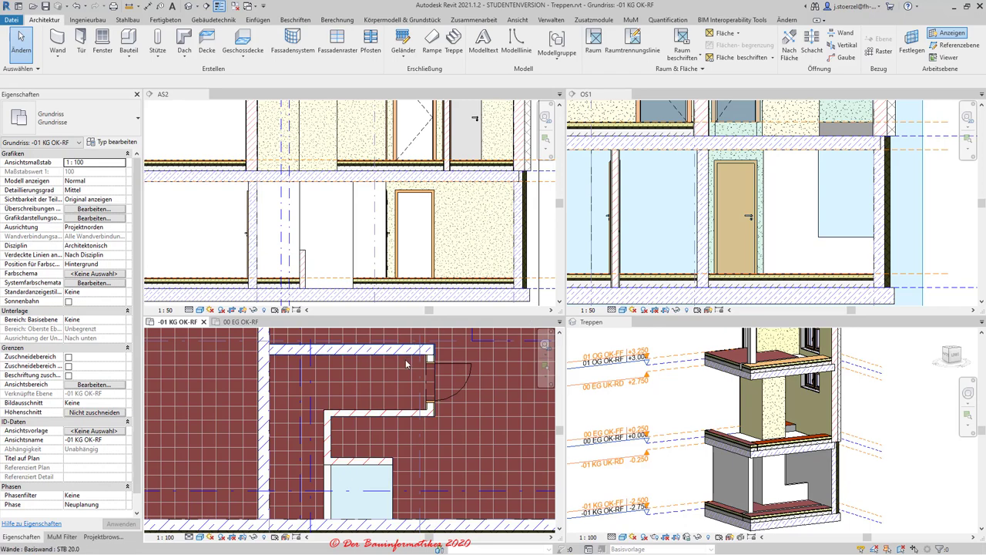
middle_drag(369, 409, 377, 402)
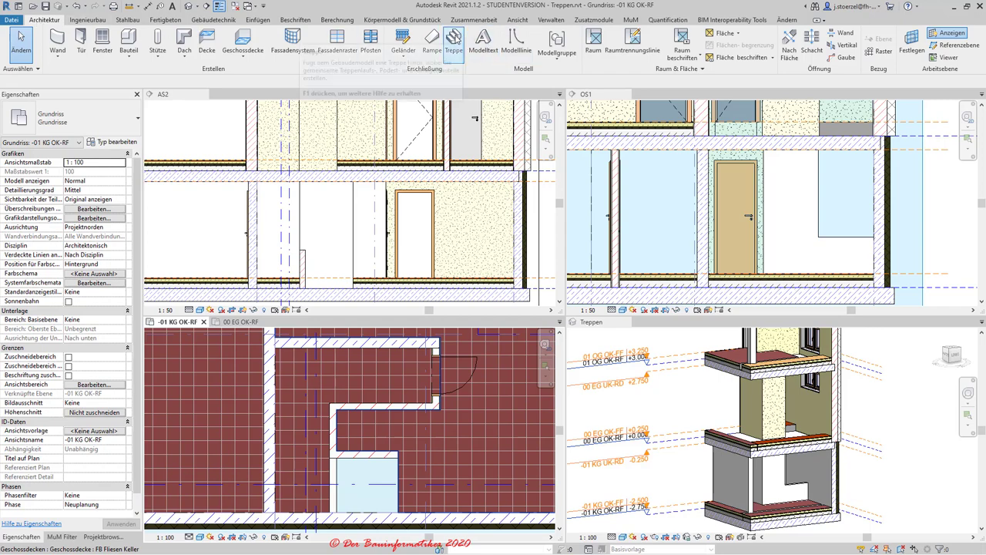
- Start a new stair, set its type to Fertigbetontreppe, and open Typ bearbeiten
click(455, 37)
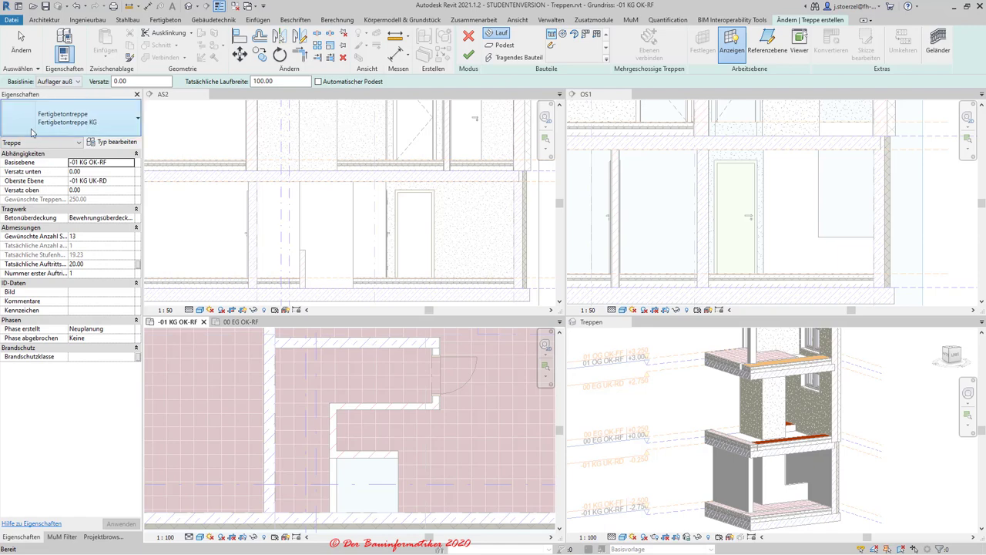
click(72, 112)
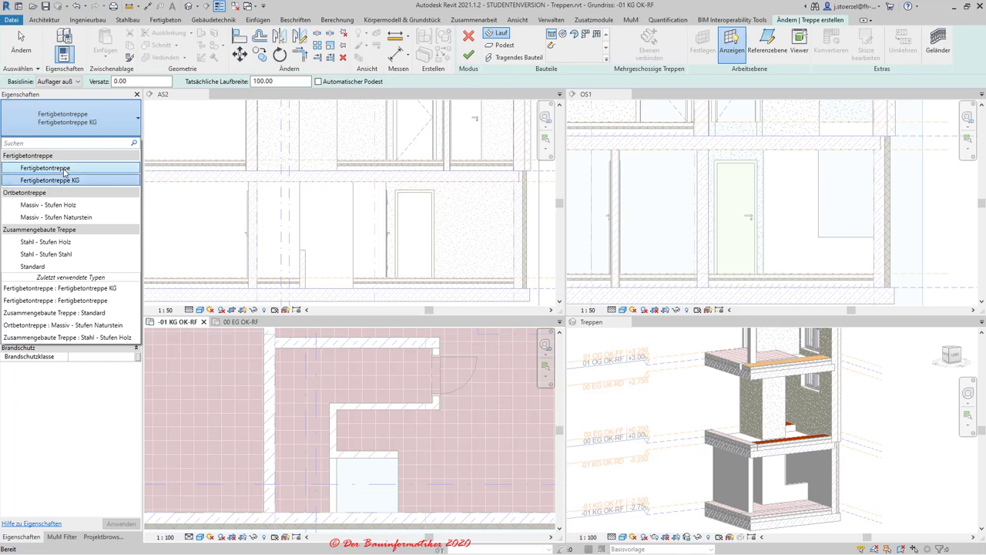
click(61, 168)
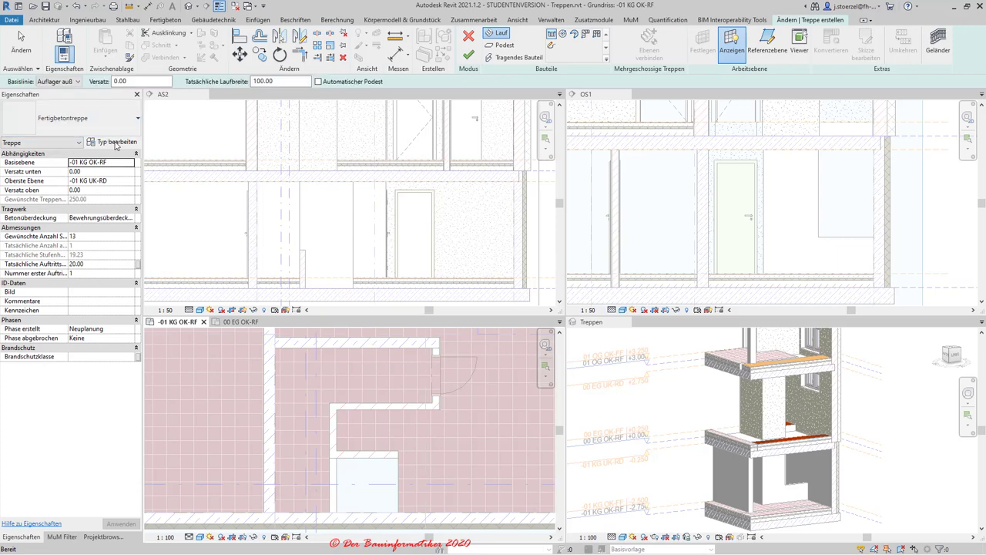
click(116, 143)
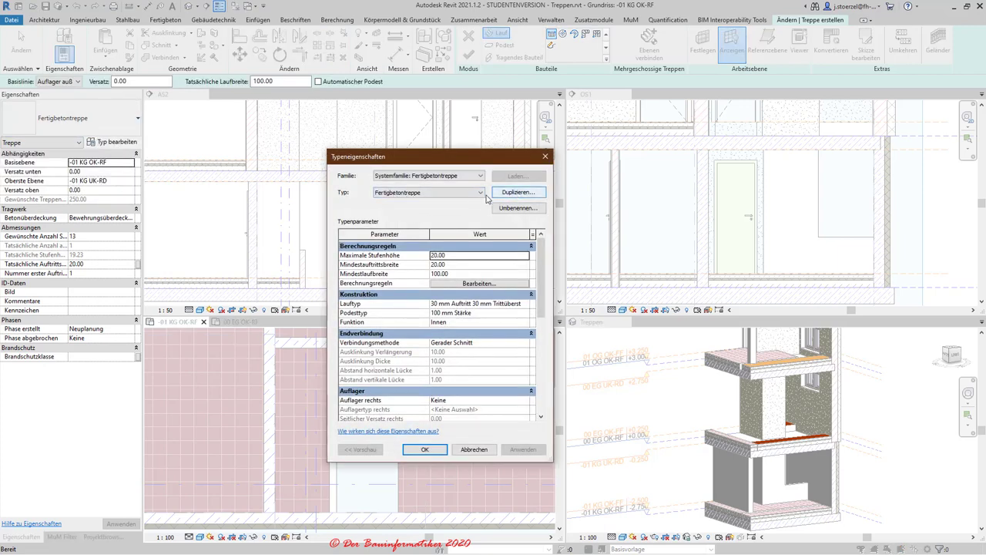
- Cancel the duplicate, switch to Fertigbetontreppe KG, and open its calculation rules (2 × riser + tread = 63.50)
drag(418, 158, 578, 149)
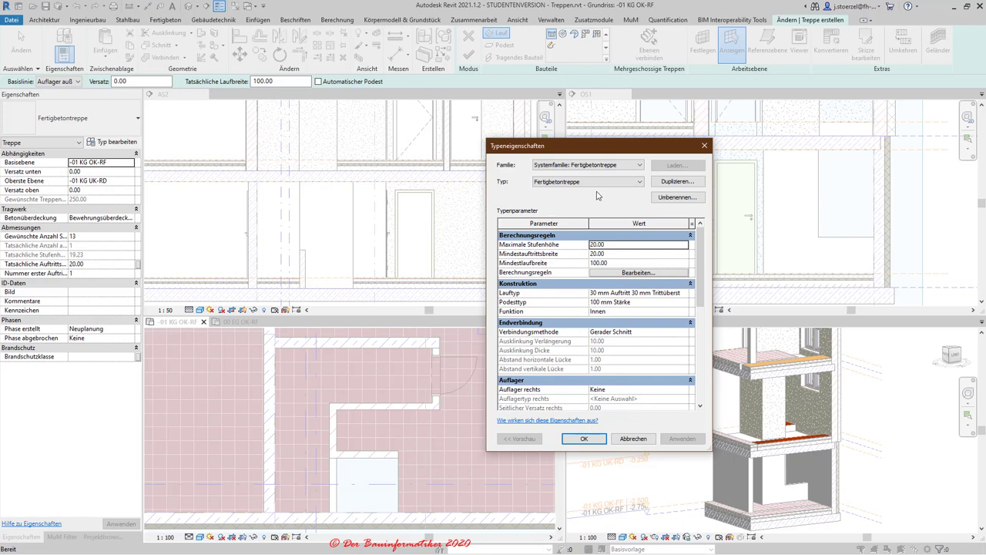
click(677, 181)
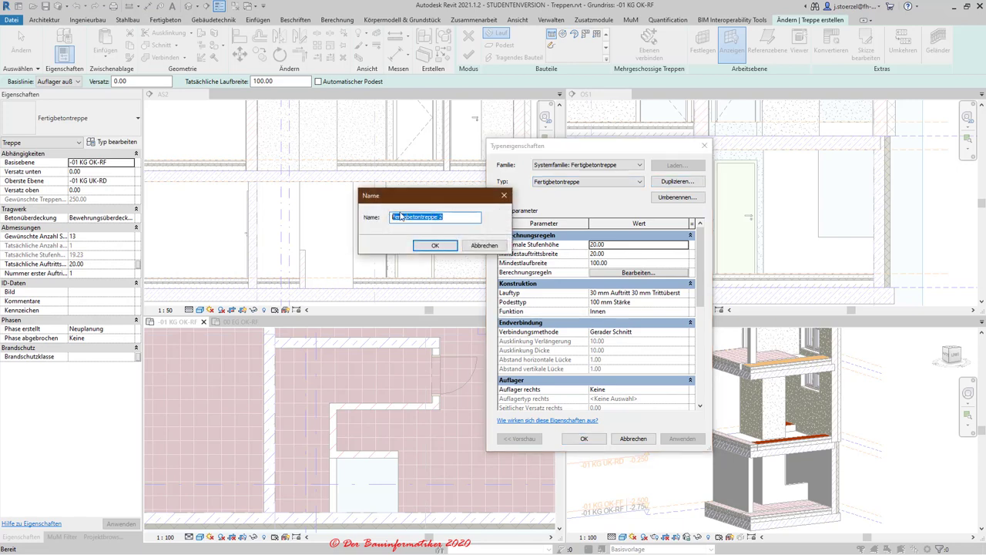
click(474, 246)
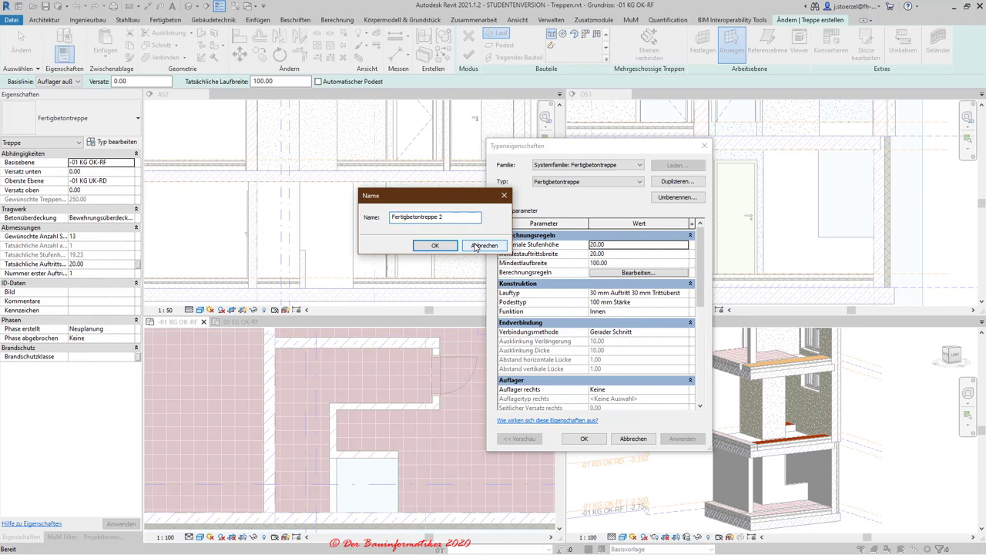
click(587, 182)
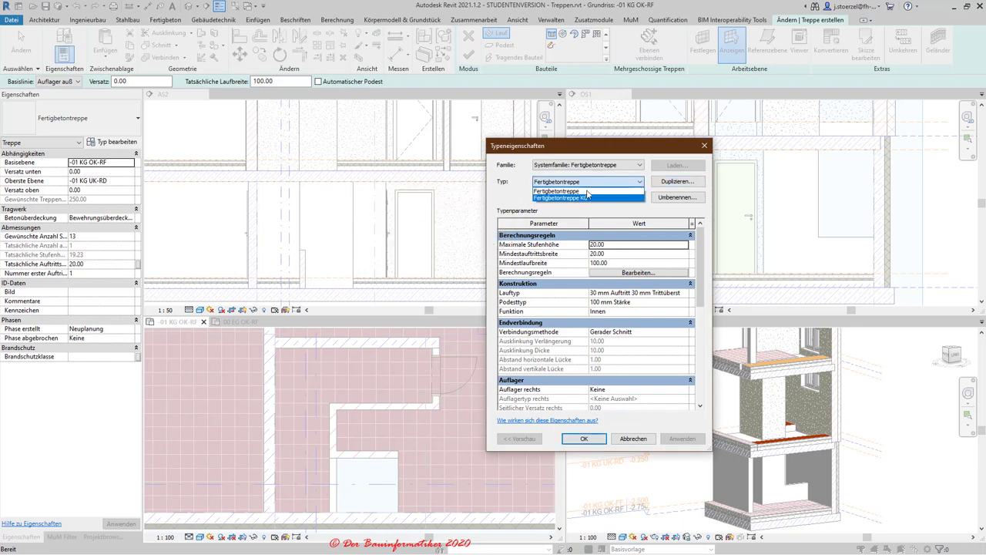
click(585, 199)
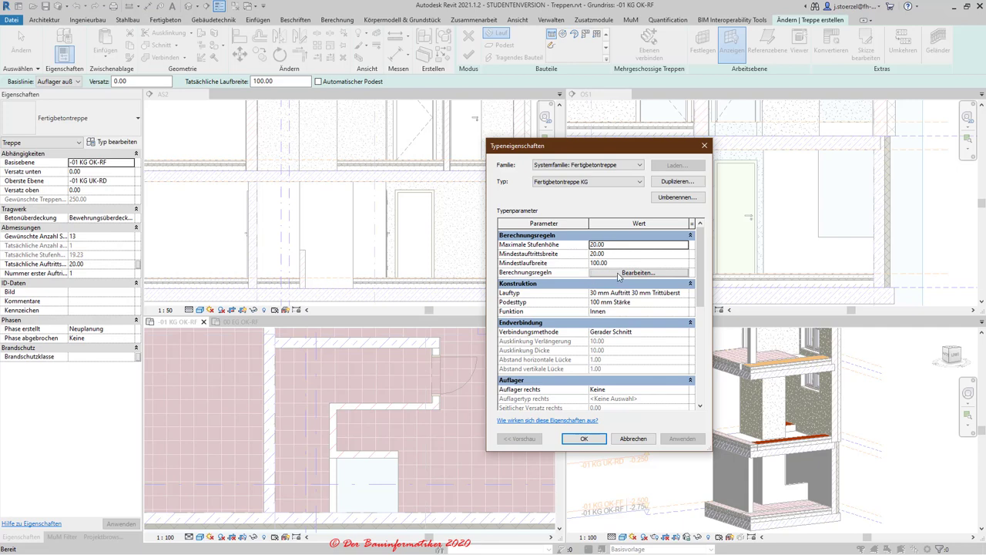
click(619, 274)
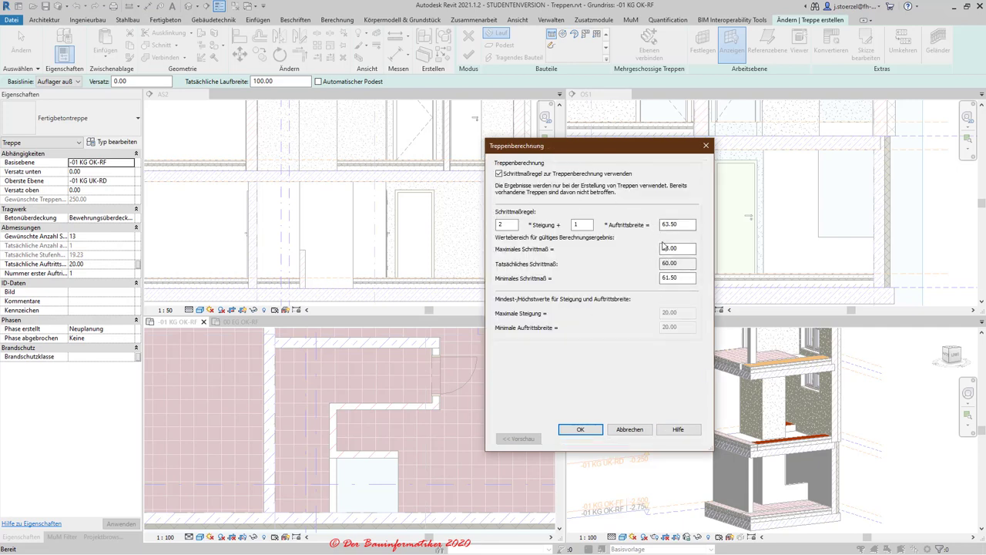
click(616, 432)
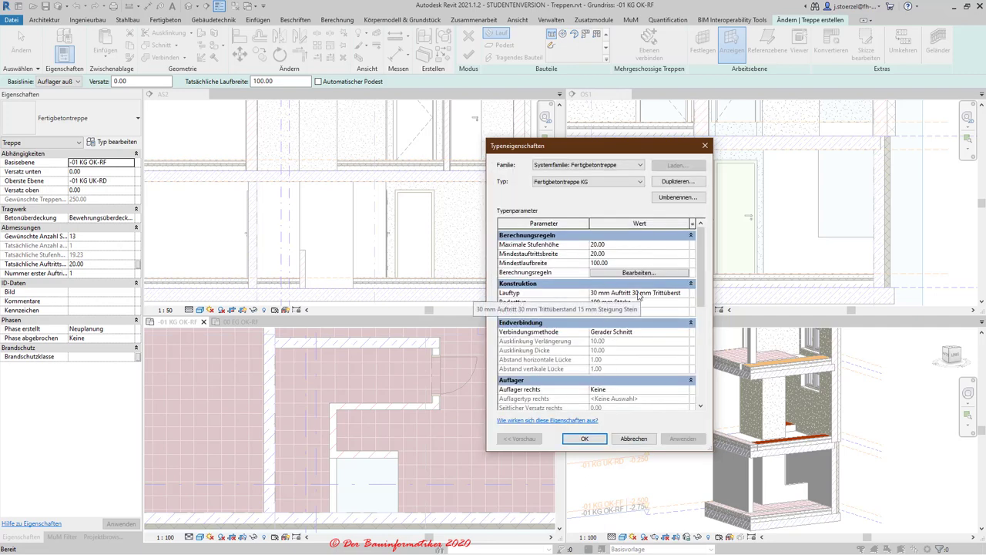
click(686, 293)
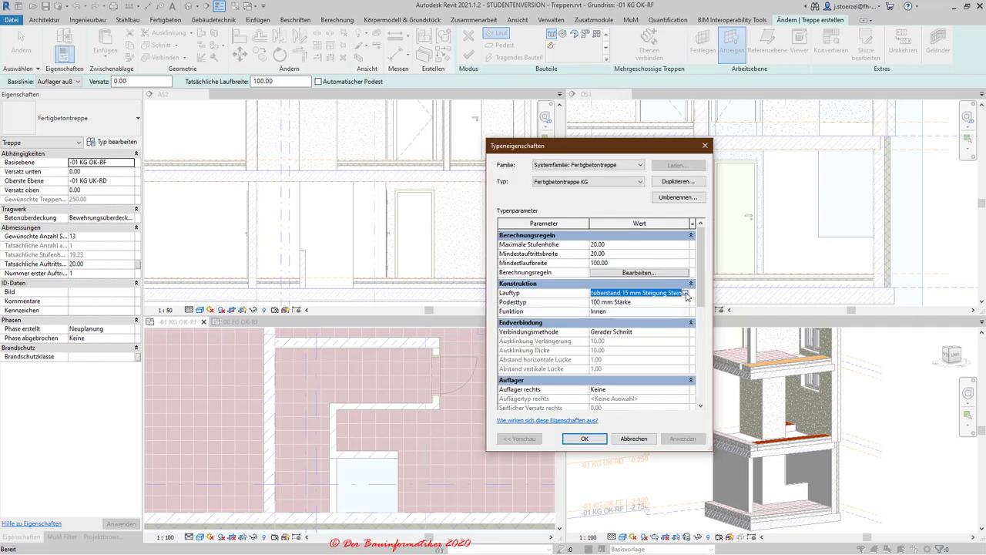
click(686, 294)
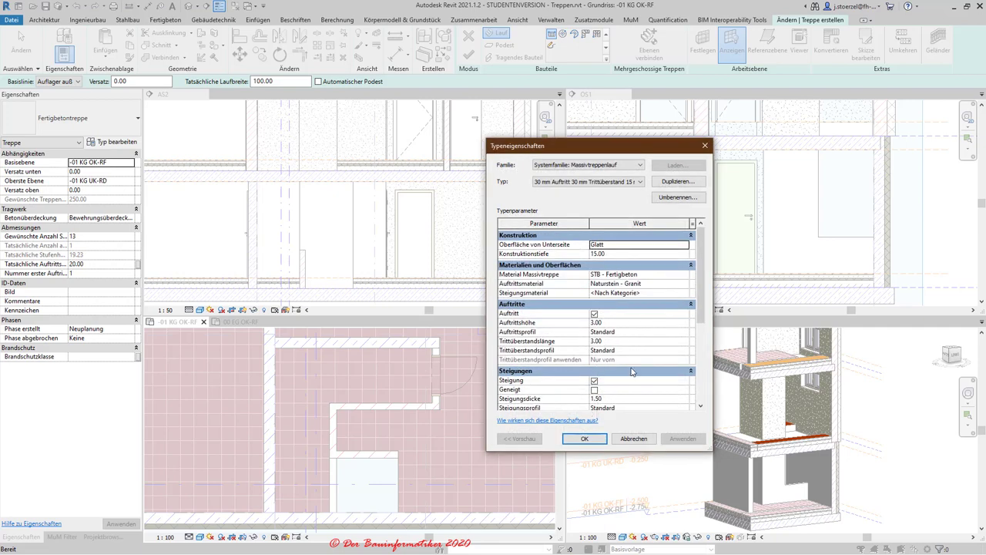
scroll(632, 364, down, 1)
scroll(632, 364, down, 1)
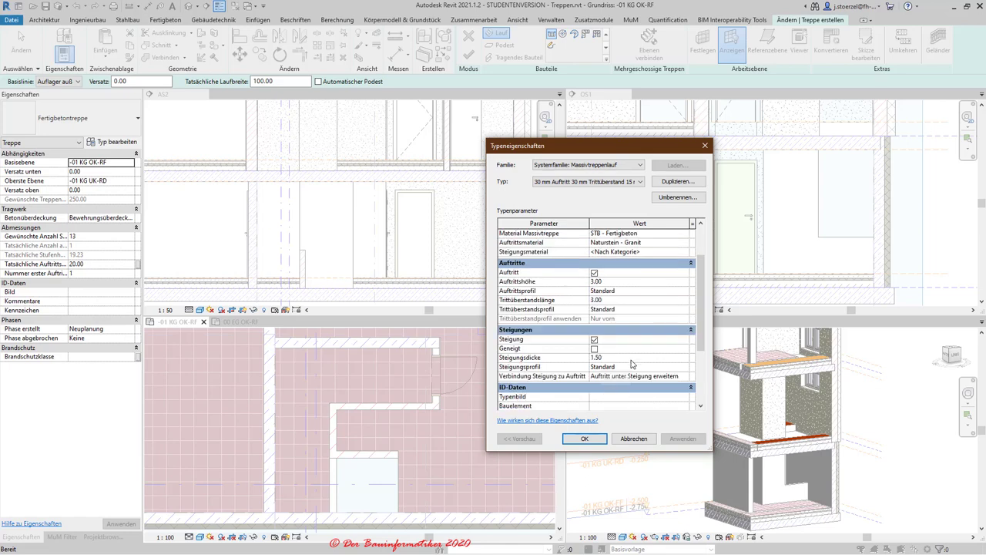
scroll(632, 363, down, 1)
scroll(632, 363, up, 2)
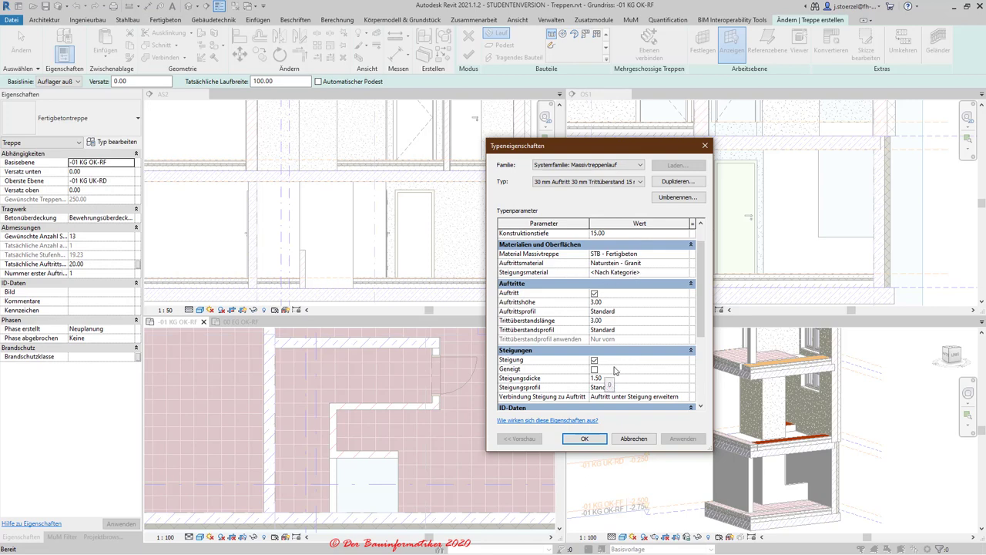
click(584, 438)
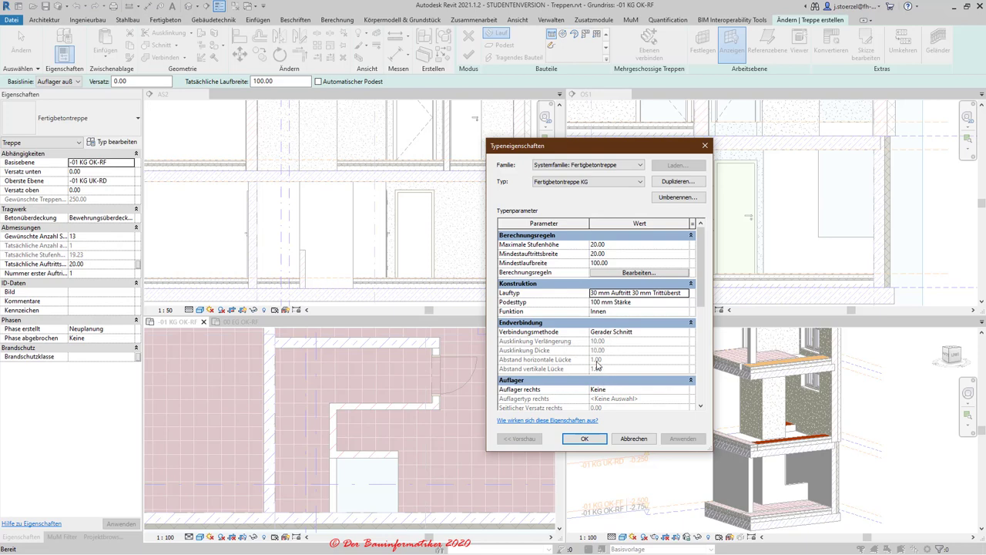
scroll(616, 400, down, 2)
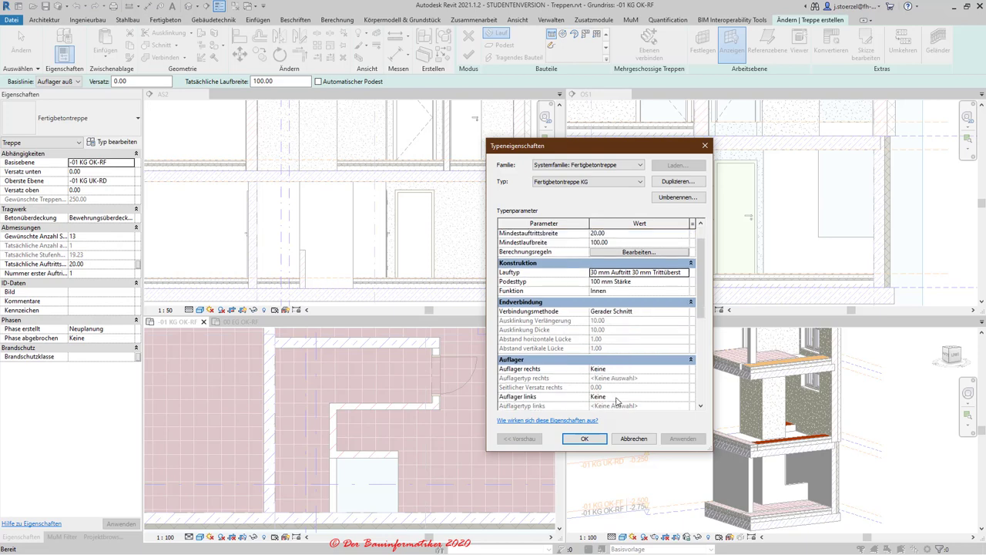
scroll(616, 400, down, 2)
scroll(617, 400, down, 1)
scroll(617, 399, up, 1)
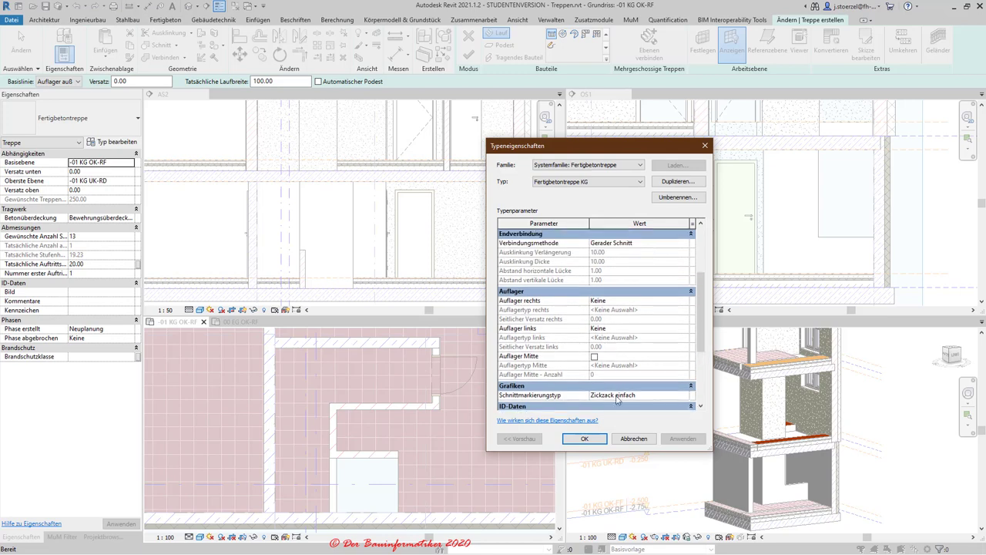
scroll(617, 400, up, 1)
scroll(617, 400, up, 1)
scroll(616, 399, down, 1)
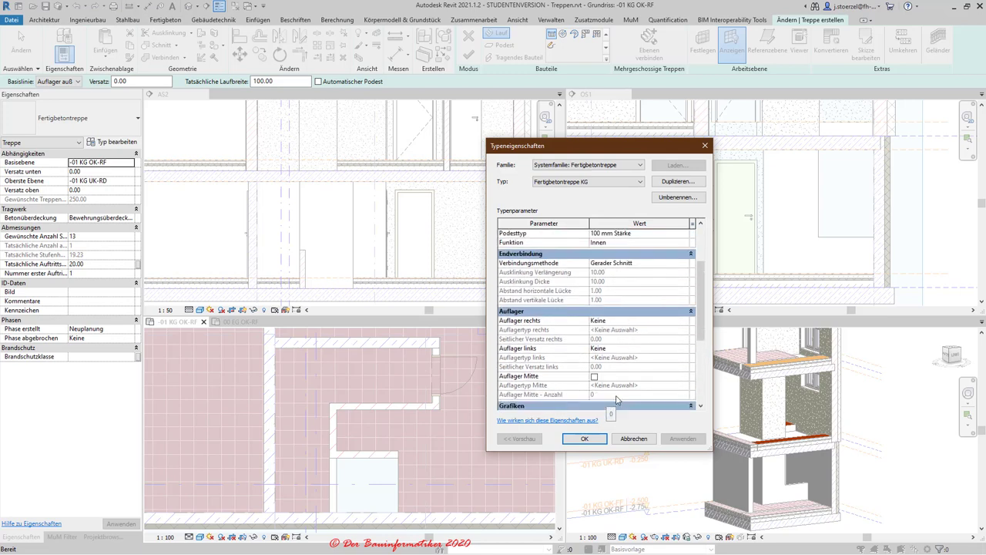
scroll(615, 399, down, 1)
scroll(615, 398, up, 3)
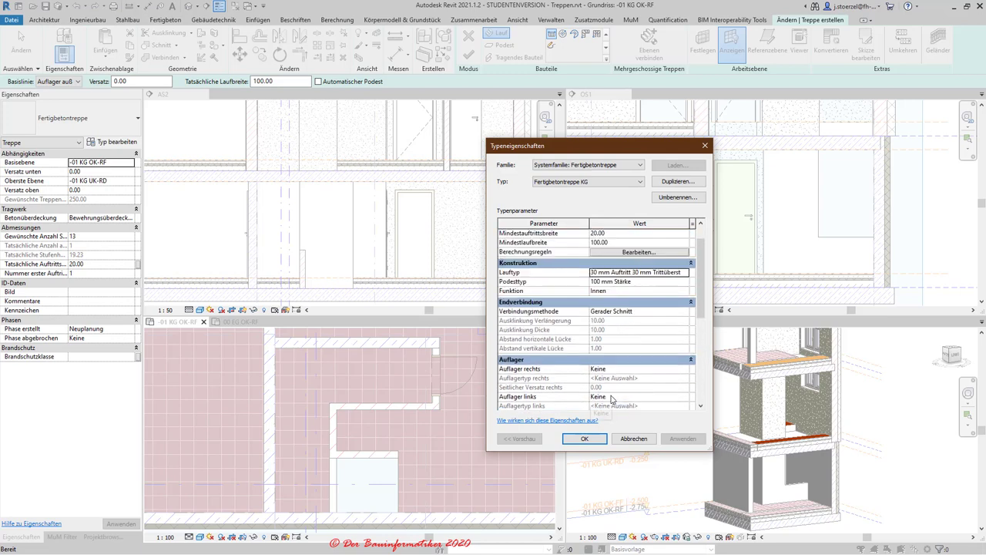
click(586, 440)
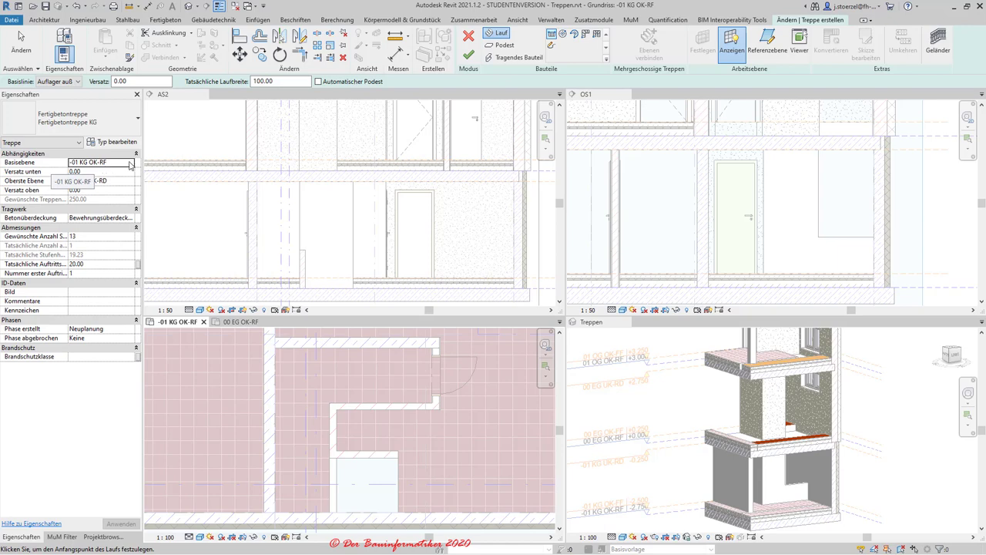
- Give the Fertigbetontreppe KG stair a base offset of 25.00 and confirm its top level
click(106, 172)
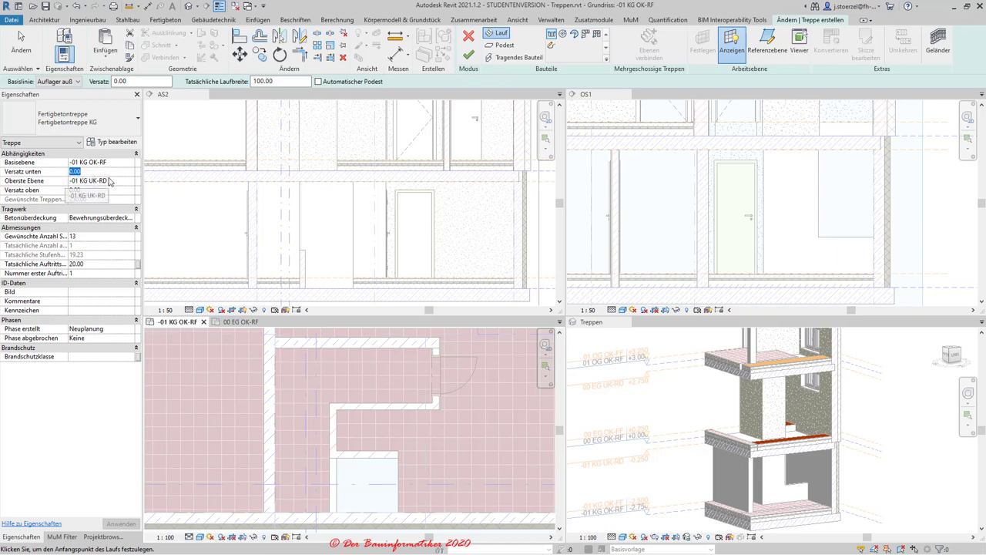
text(25)
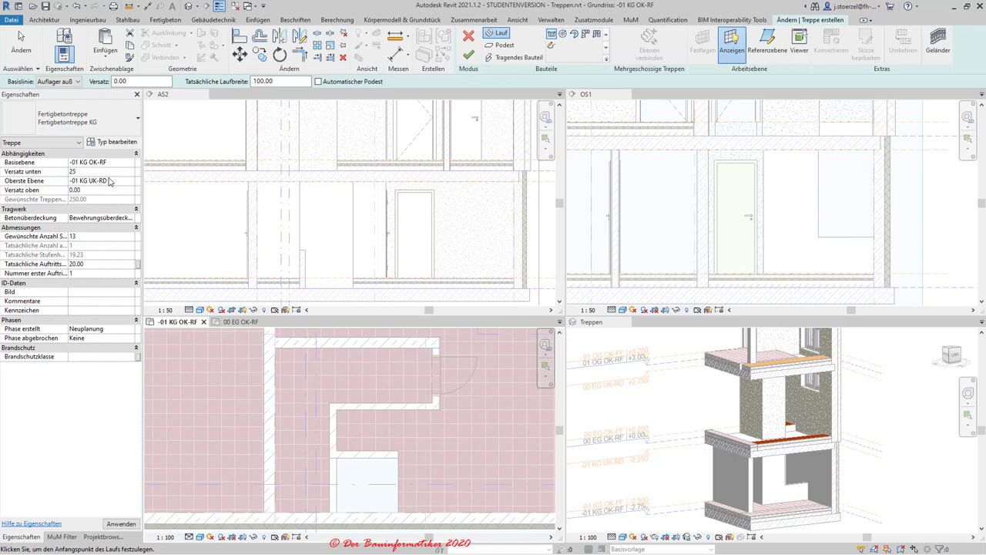
click(114, 182)
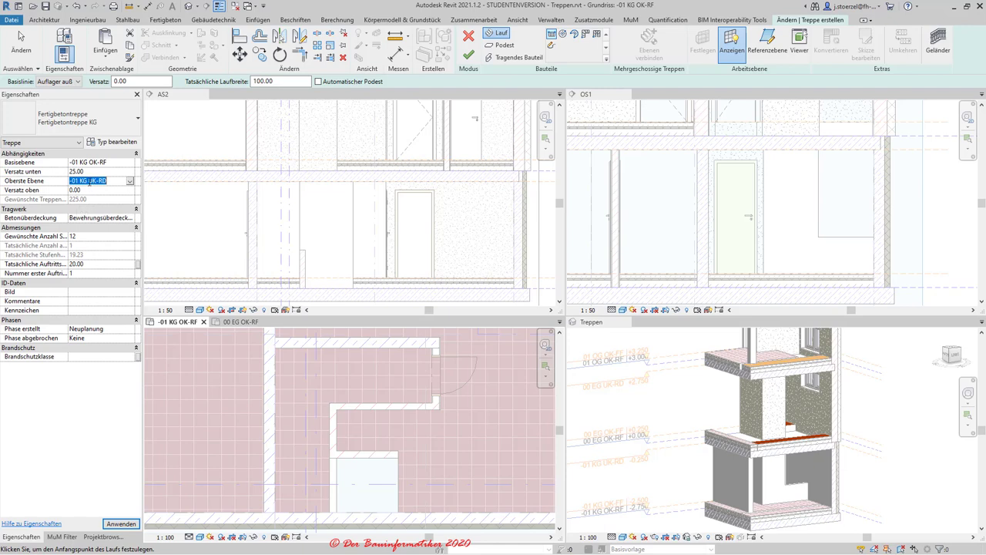
key(Return)
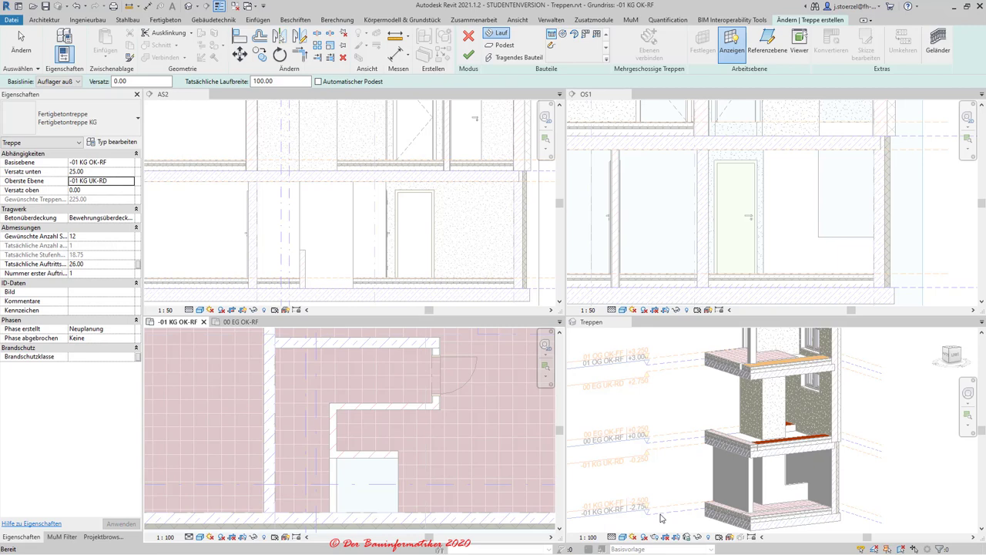
click(659, 518)
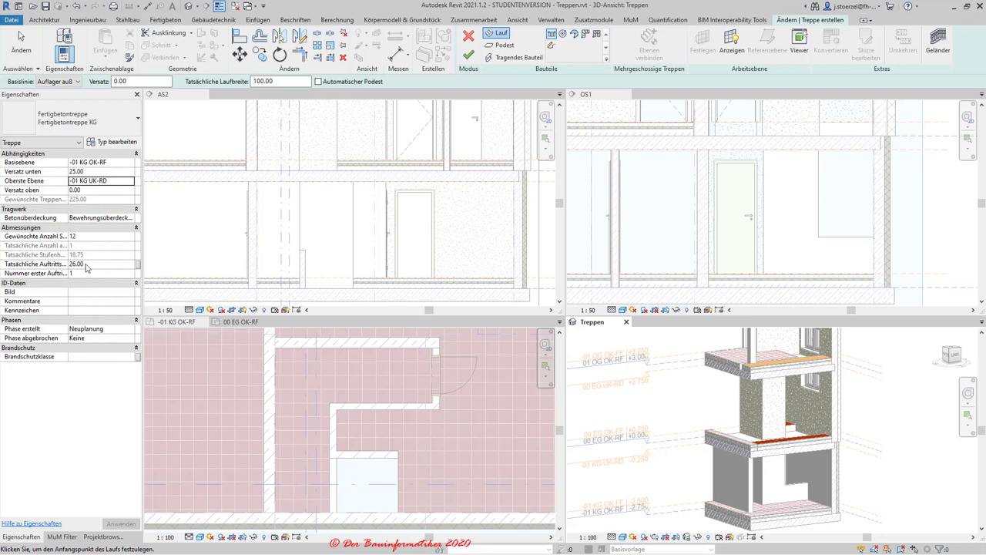
- Set the stair's top level to 00 EG OK-RF with a top offset of 25
click(127, 180)
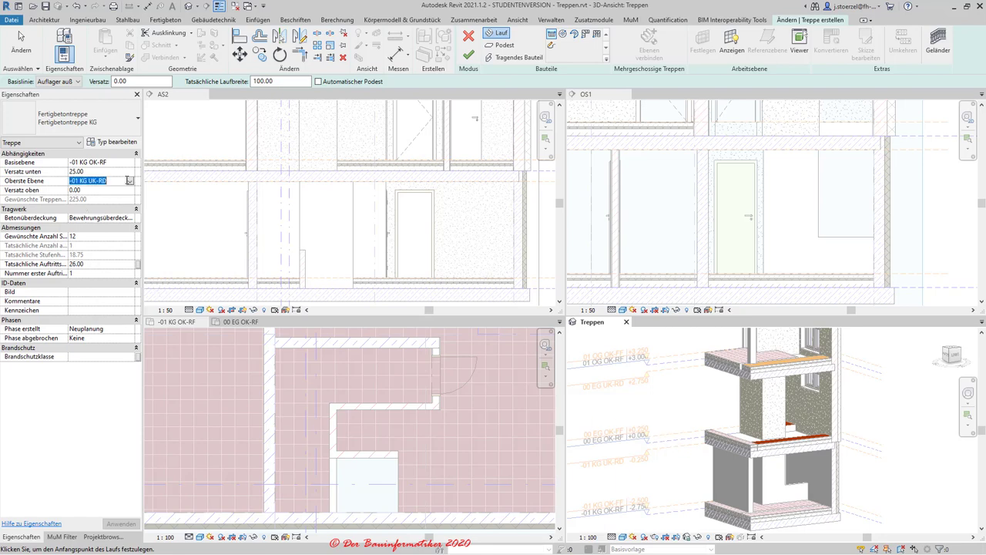
click(130, 182)
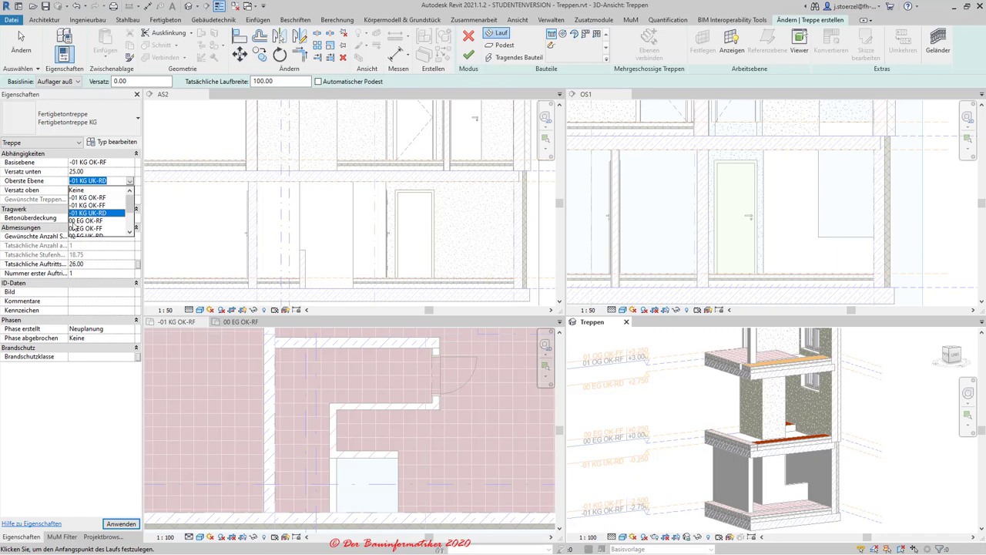
click(98, 222)
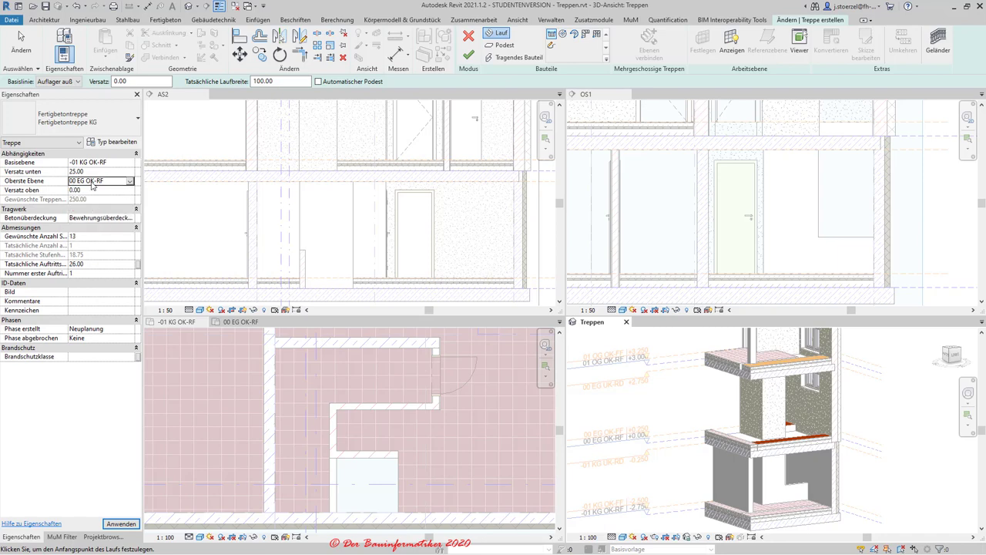
click(92, 191)
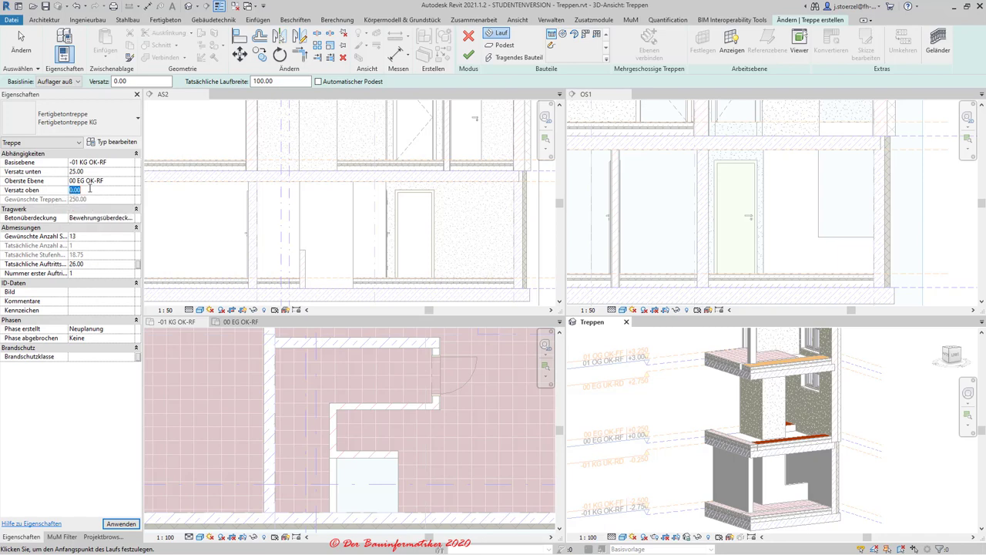
text(25)
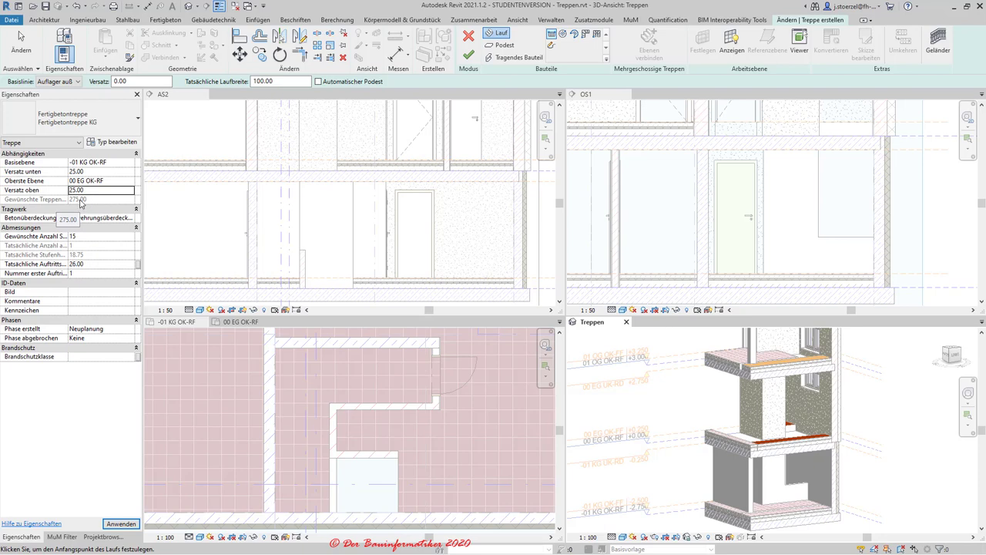
- Raise the desired number of risers from 15 to 16
click(84, 239)
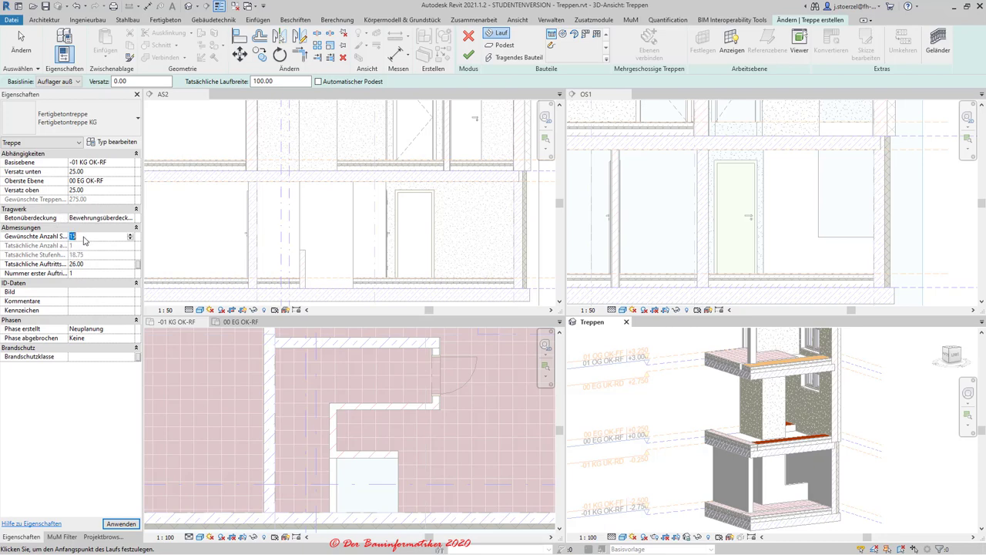
click(129, 234)
mouse_move(596, 34)
key(Return)
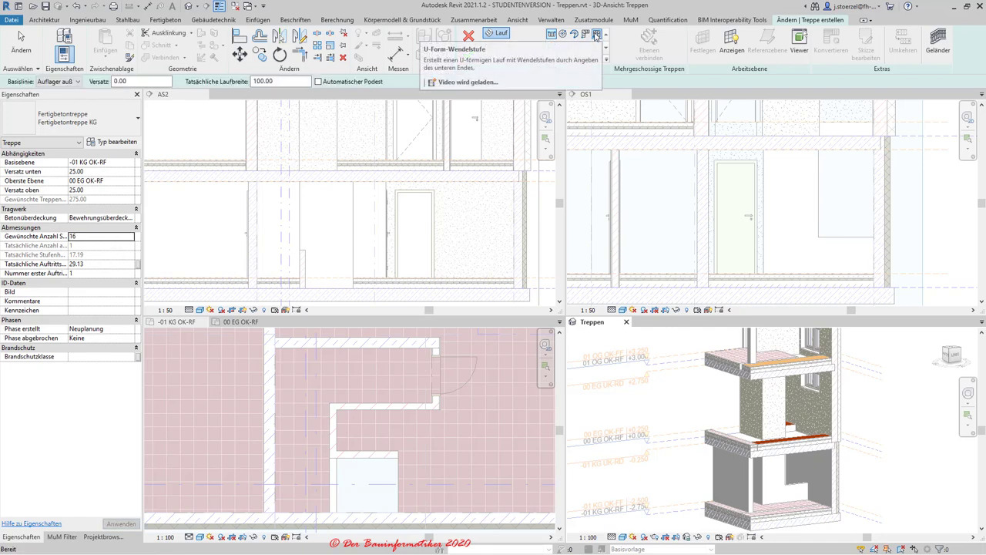
- Choose the U-Form-Wendelstufe run shape with location line Auflager außen: rechts
click(595, 36)
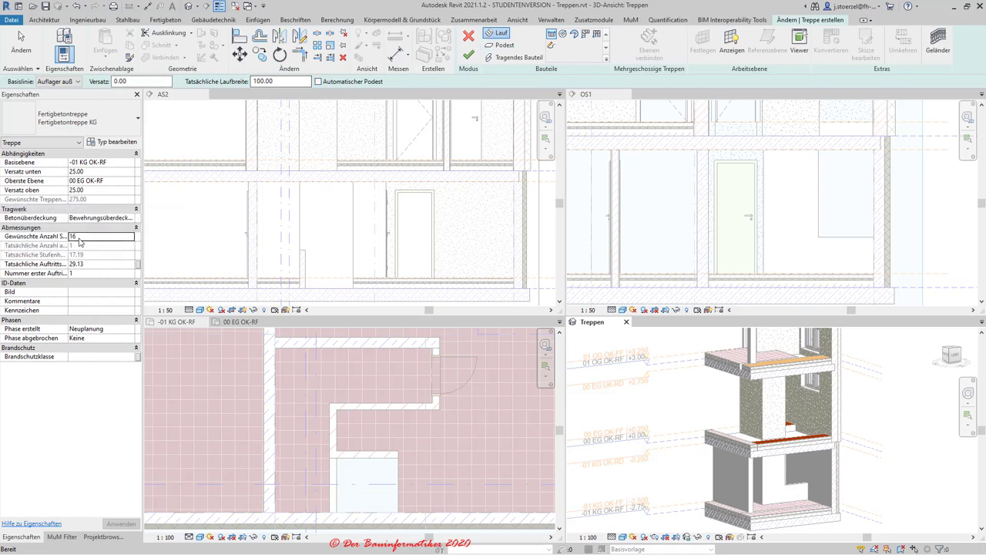
click(597, 36)
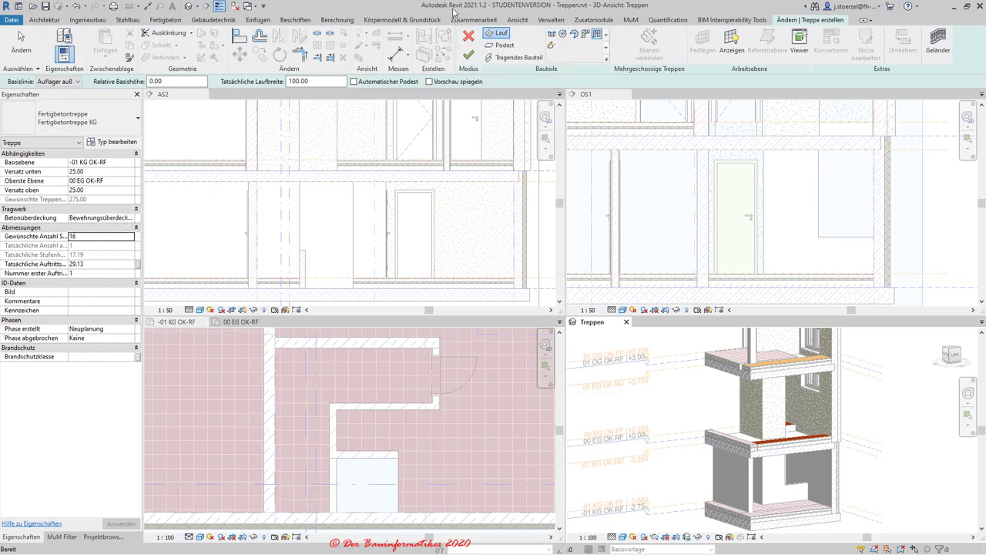
click(575, 35)
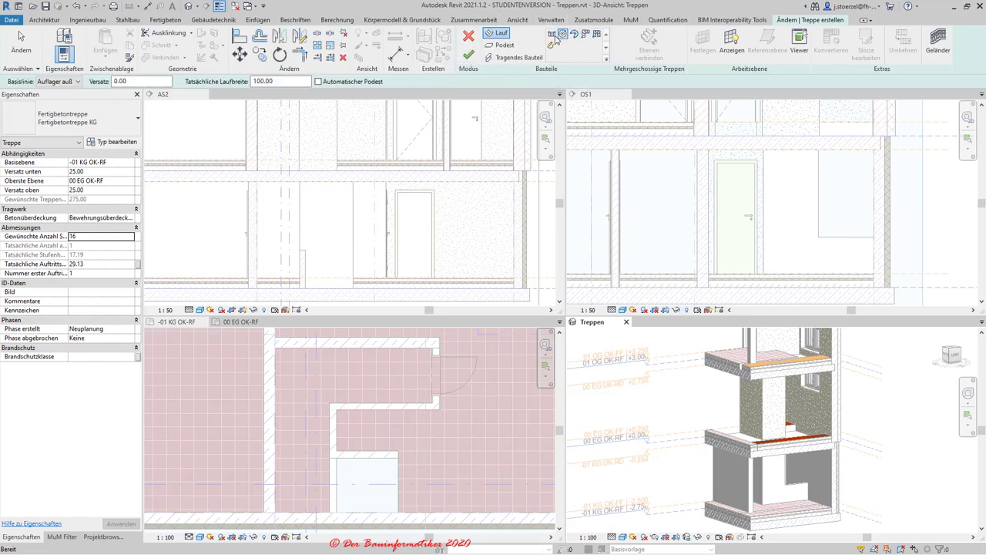
click(552, 34)
click(598, 35)
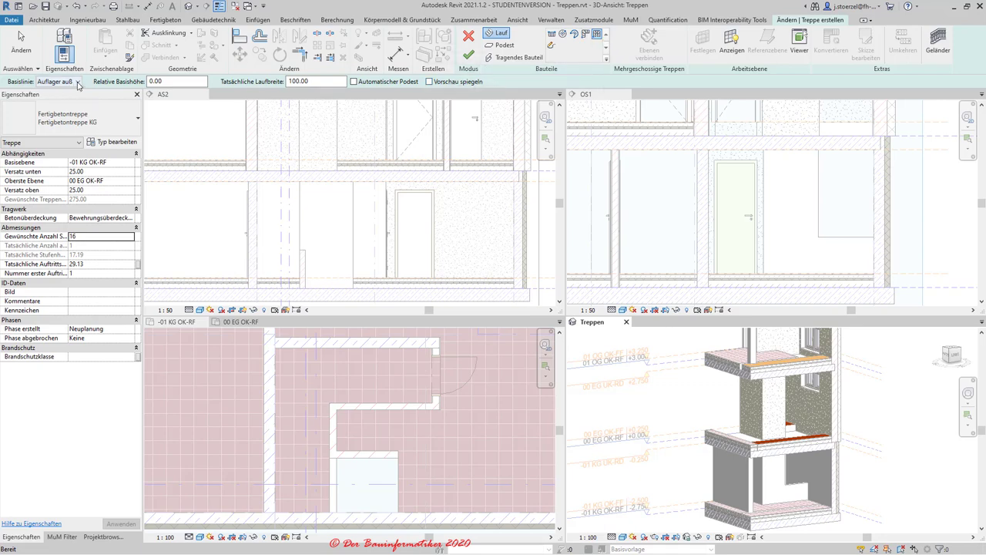
click(78, 82)
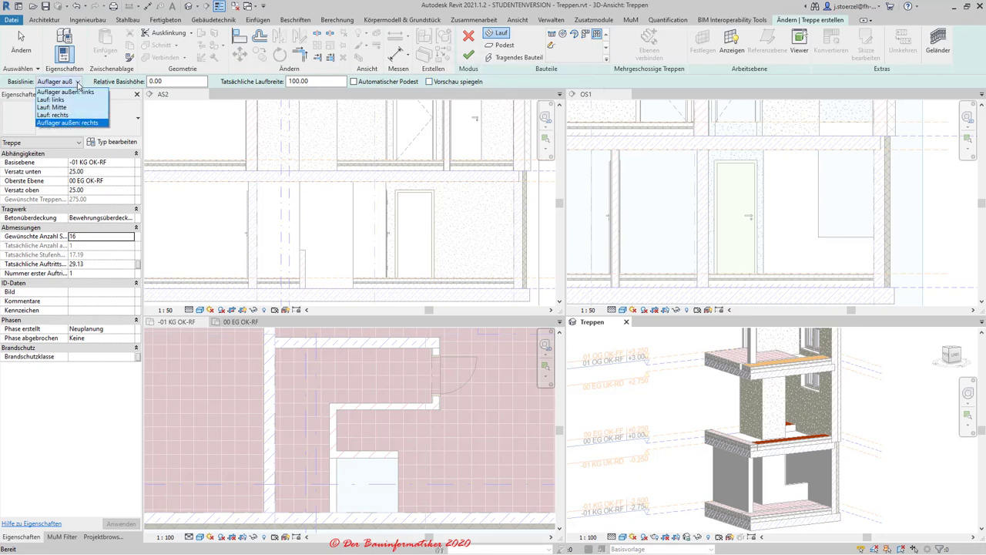
click(62, 124)
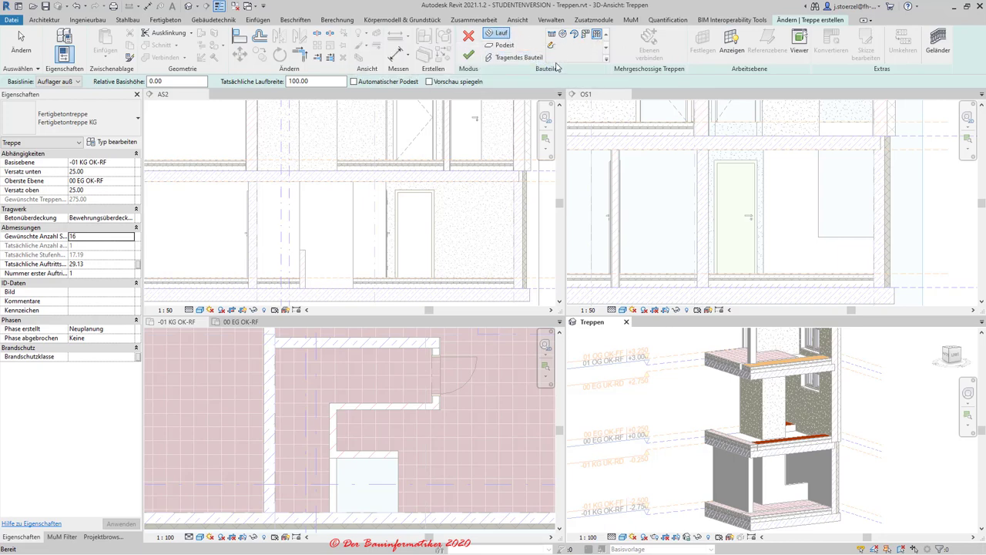
- Set the new stair's railing type to Keine so no railing is created
click(598, 36)
click(947, 50)
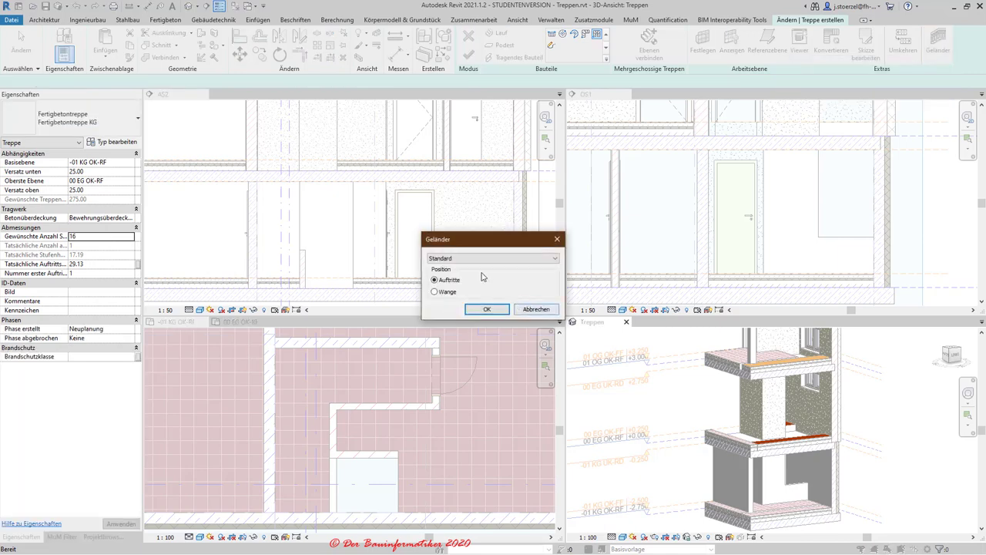
click(453, 260)
click(456, 264)
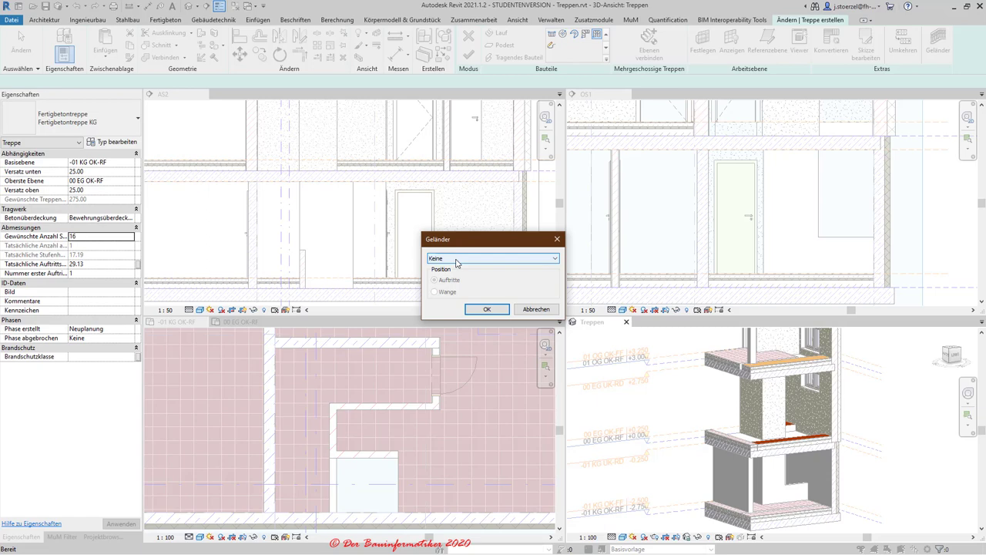
click(481, 309)
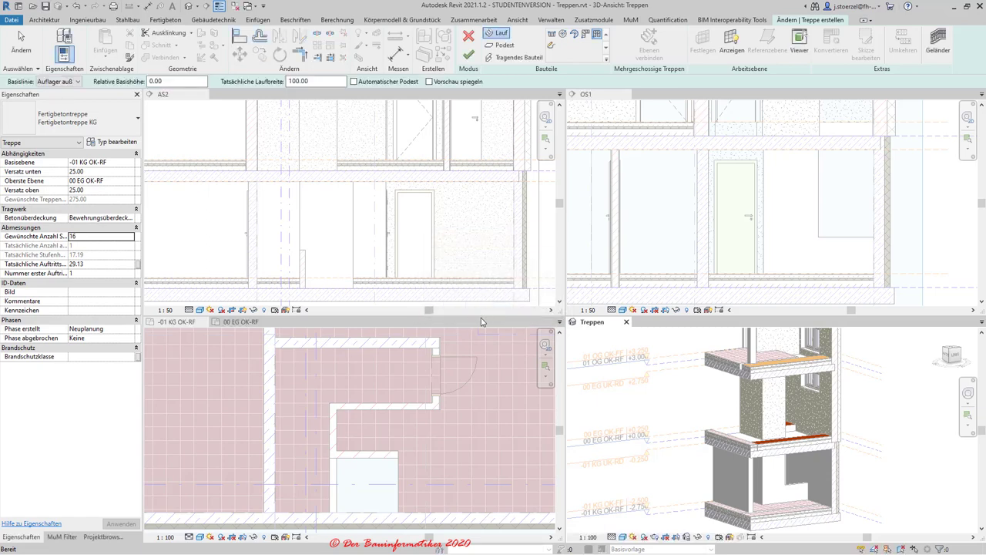
- Switch to the -01 KG OK-RF basement plan and bring the stairwell into view
click(410, 374)
scroll(408, 375, up, 2)
scroll(373, 398, up, 2)
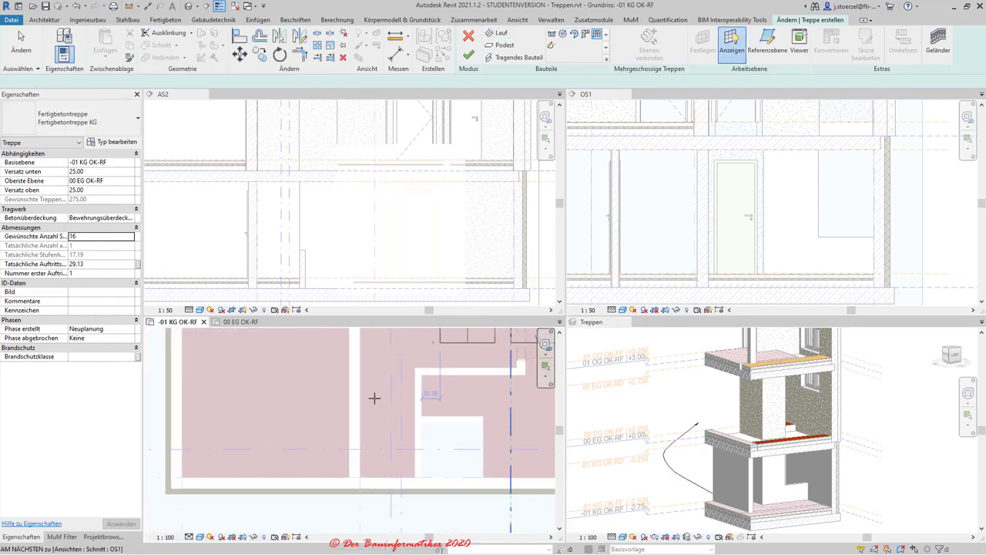
scroll(339, 396, down, 1)
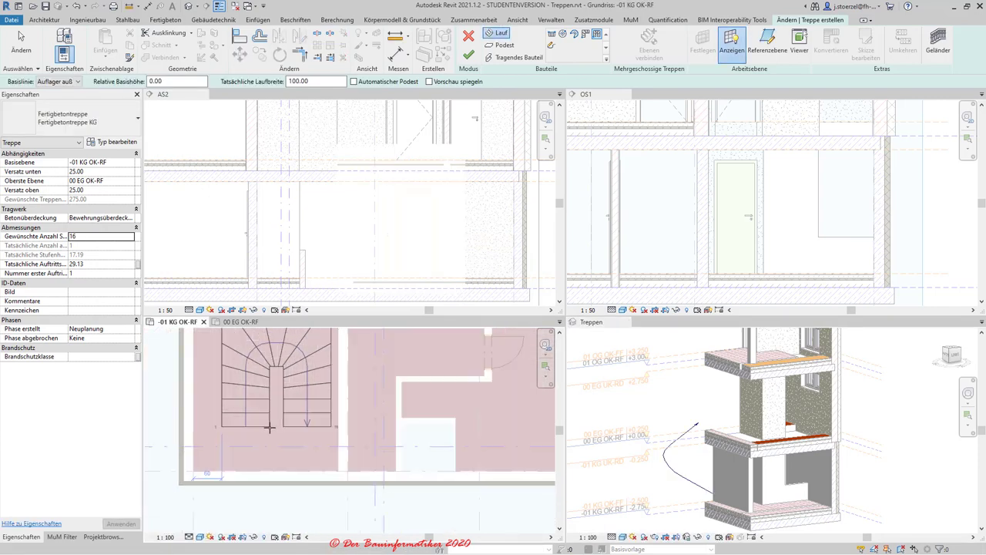
scroll(269, 427, down, 2)
middle_drag(297, 421, 390, 409)
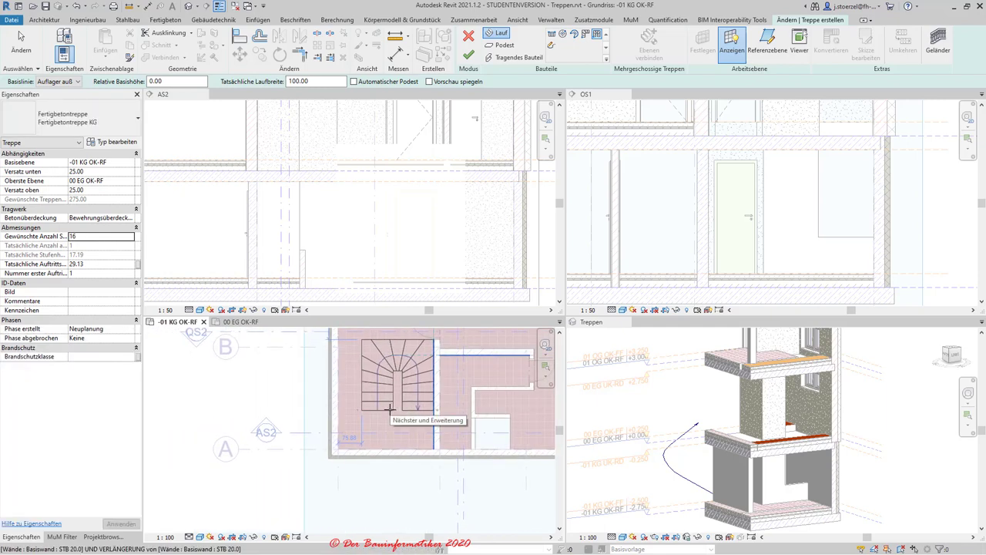
mouse_move(389, 408)
middle_down()
mouse_move(249, 405)
mouse_move(199, 430)
middle_up()
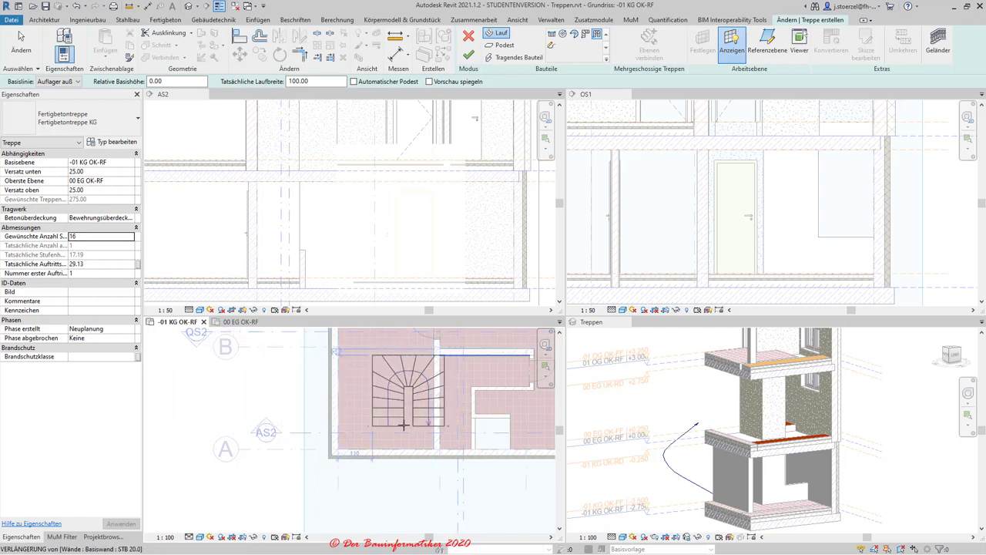
scroll(401, 425, down, 1)
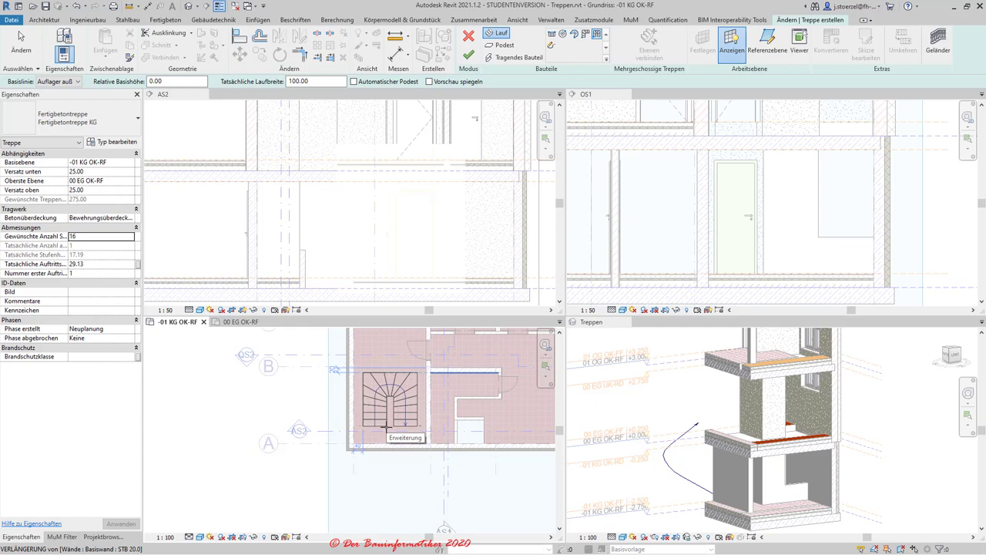
- Rotate the winder run preview with Space and place it in the stairwell corner
key(space)
key(space)
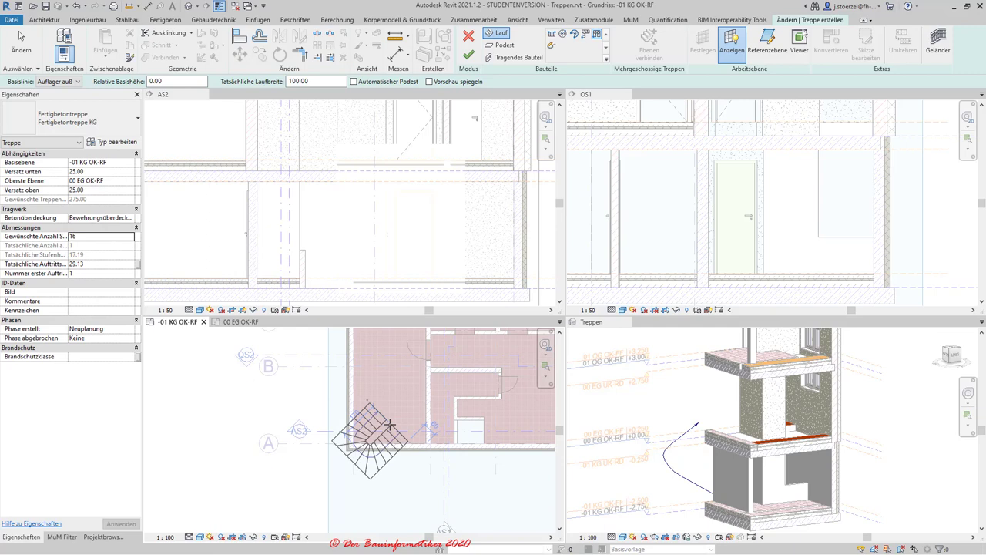
key(space)
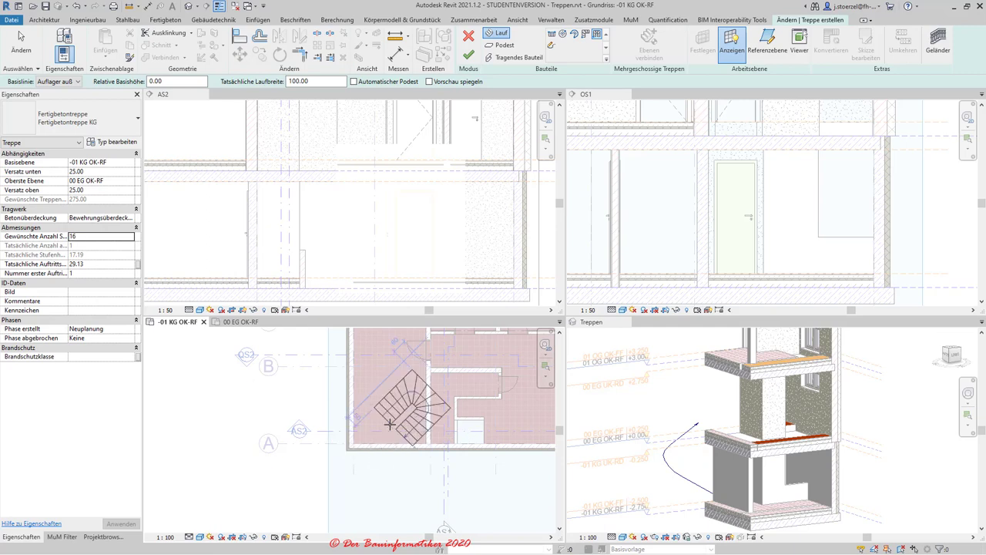
key(space)
key(space)
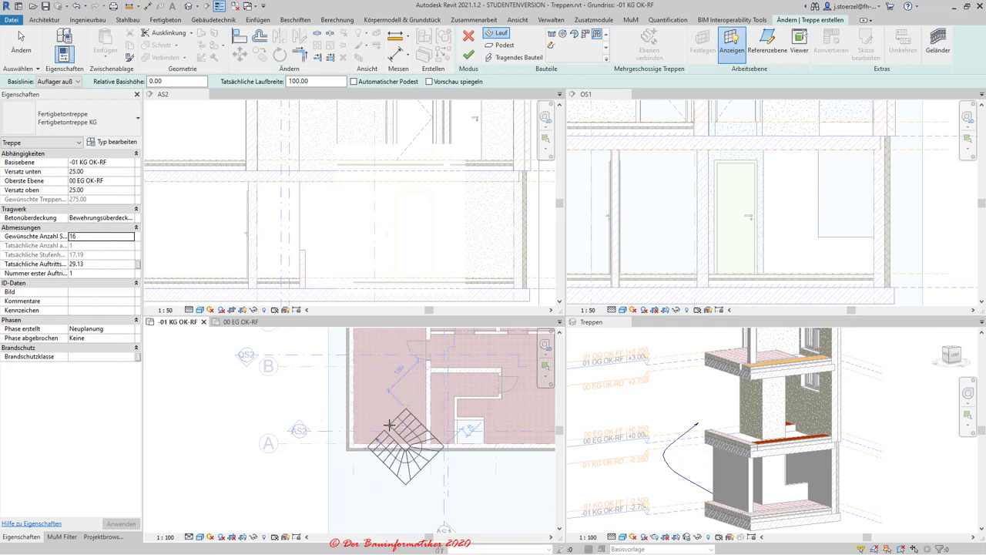
key(space)
key(space)
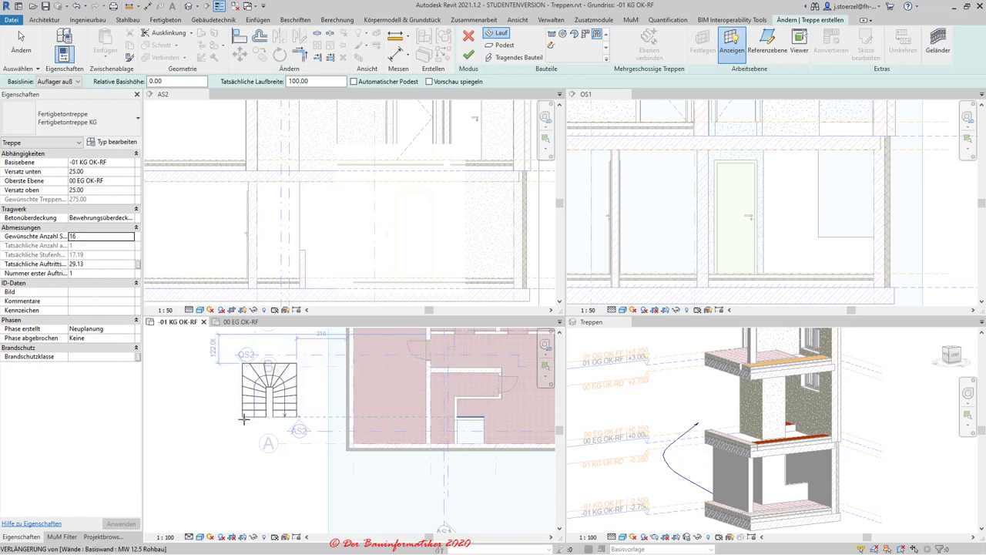
middle_drag(236, 457, 322, 445)
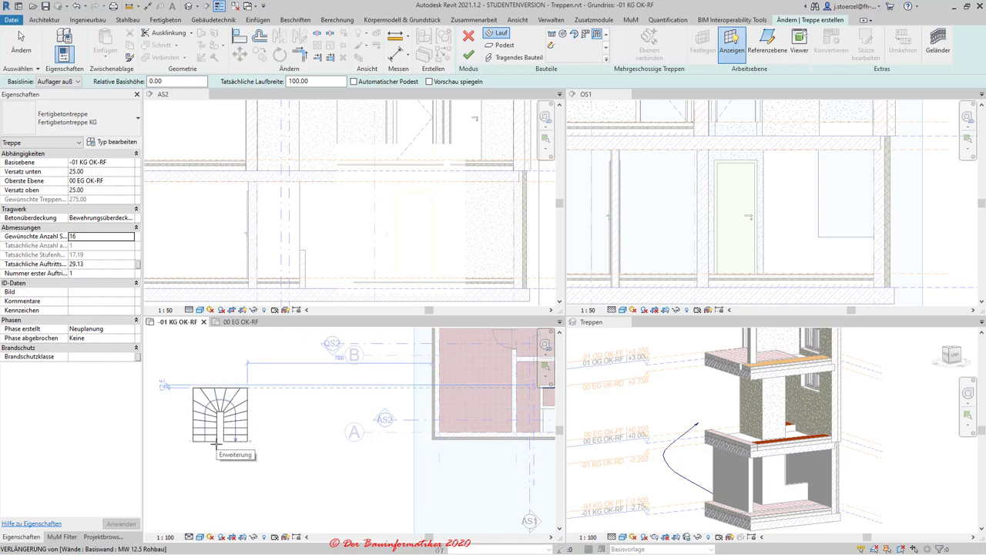
key(space)
scroll(218, 442, down, 1)
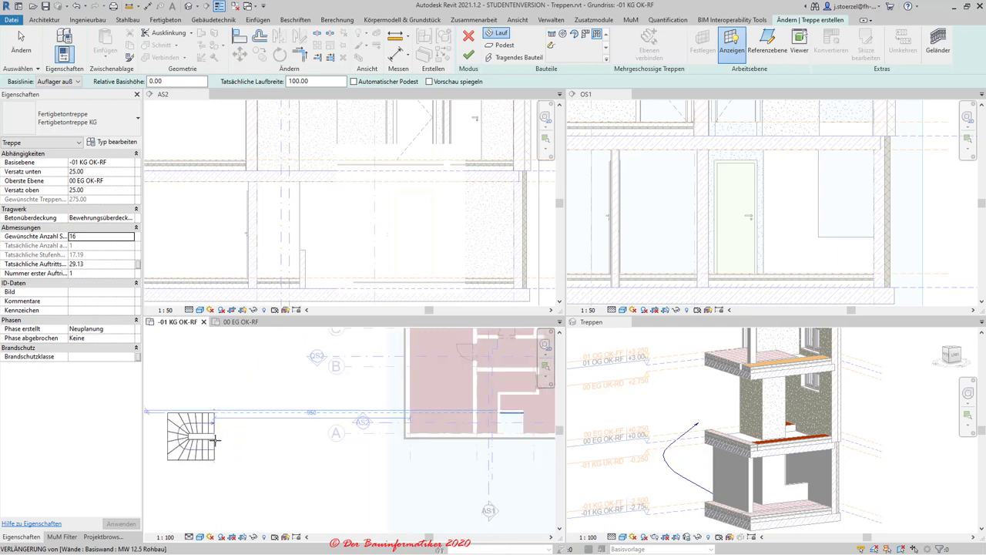
middle_drag(223, 442, 148, 452)
scroll(447, 412, up, 2)
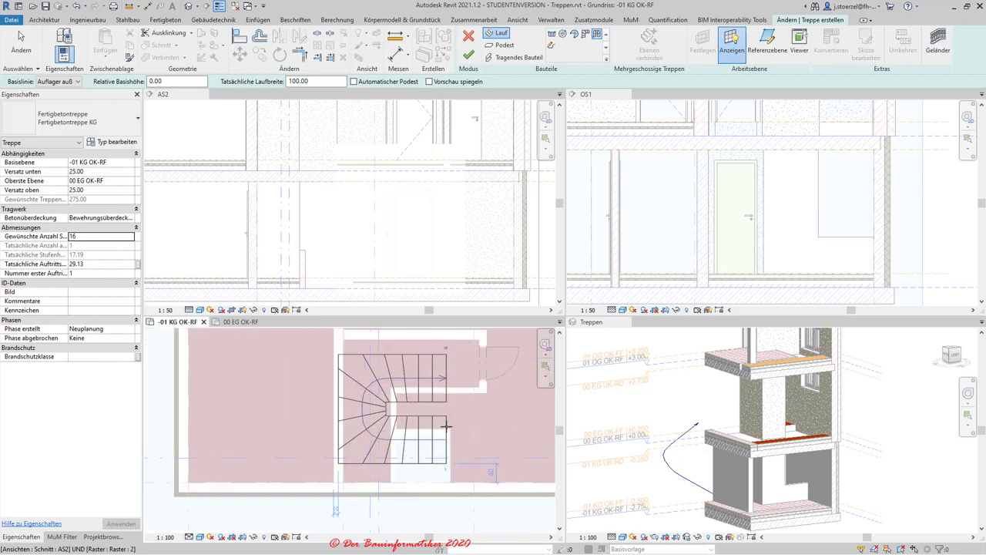
scroll(439, 431, up, 3)
scroll(428, 450, up, 2)
scroll(430, 452, up, 1)
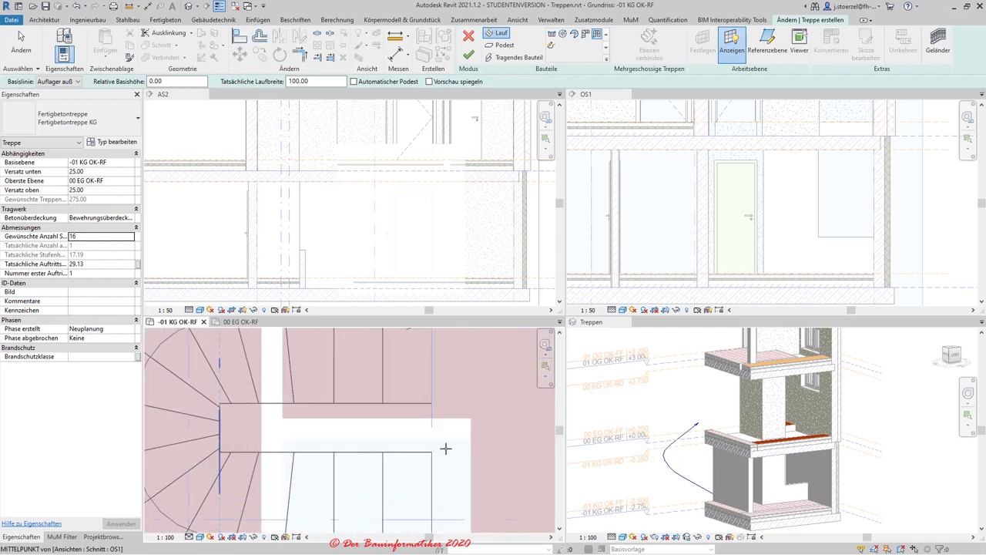
scroll(447, 451, up, 1)
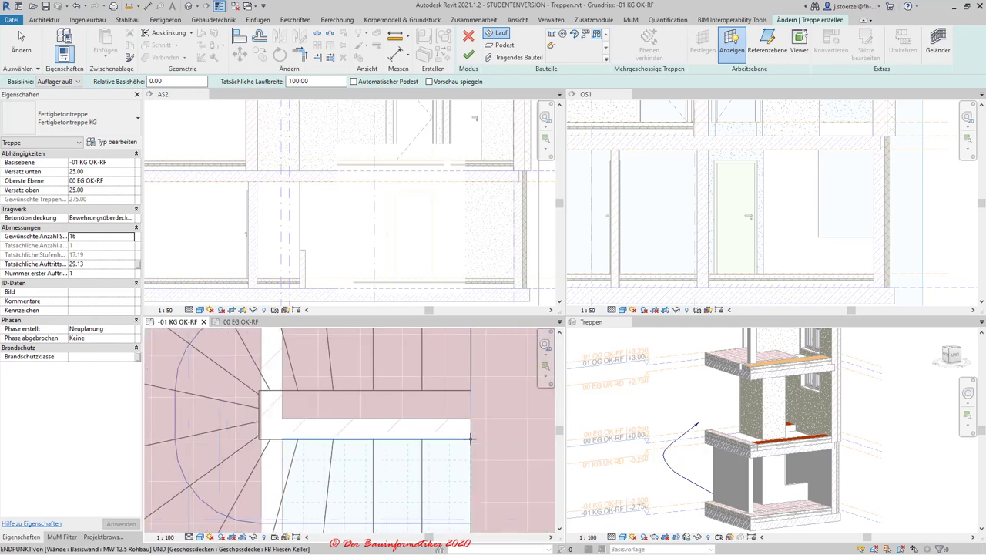
click(424, 464)
- Finish placing runs and select the new stair run
key(Escape)
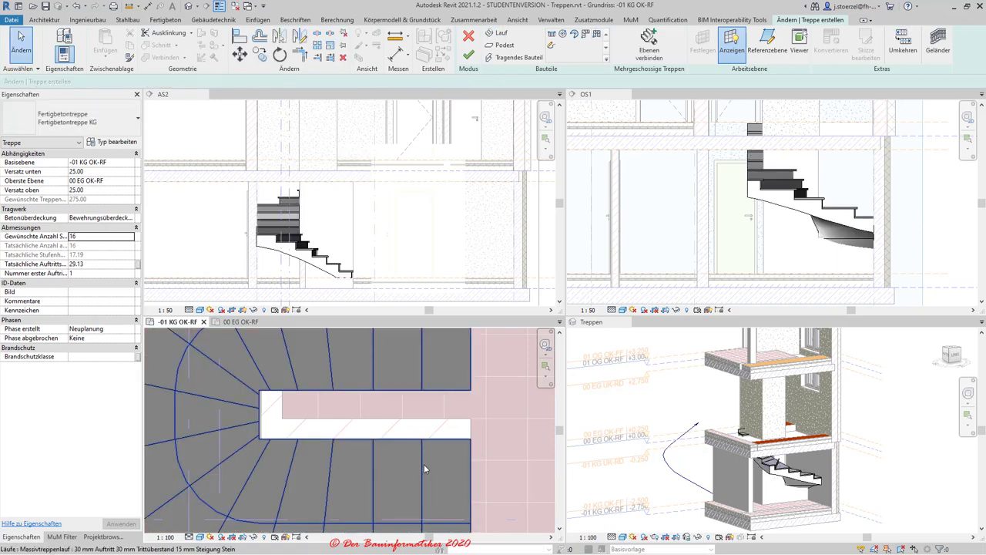
scroll(424, 464, down, 2)
scroll(424, 469, down, 2)
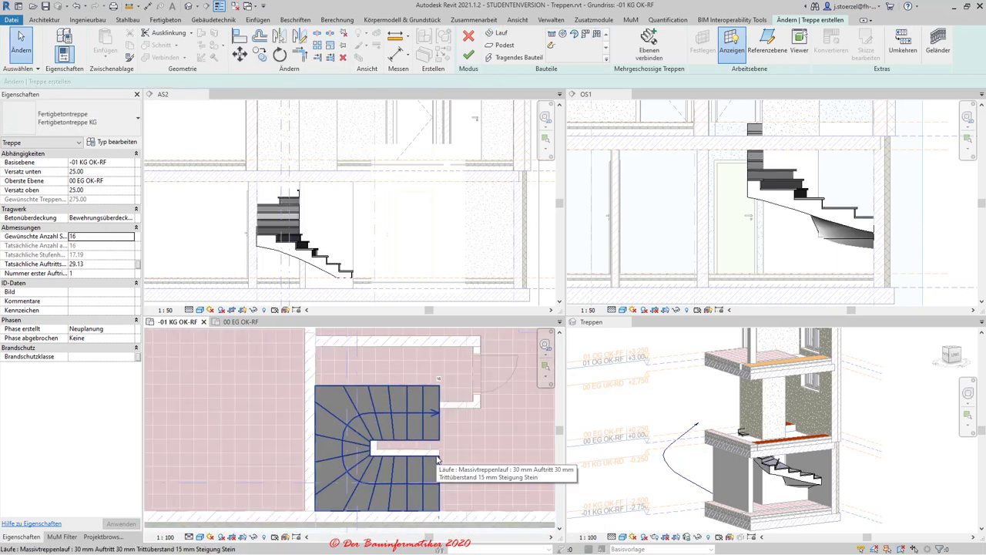
middle_drag(439, 520, 440, 509)
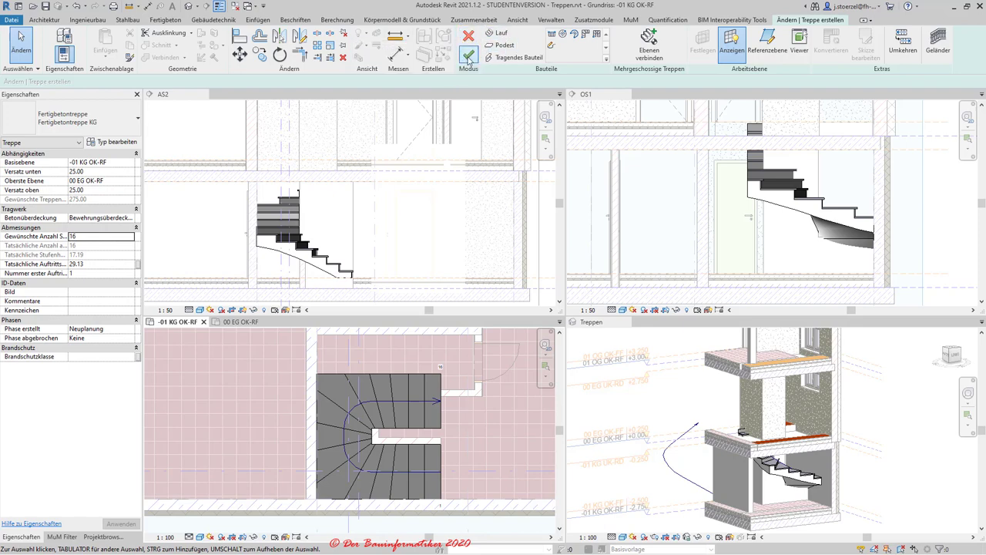
click(429, 430)
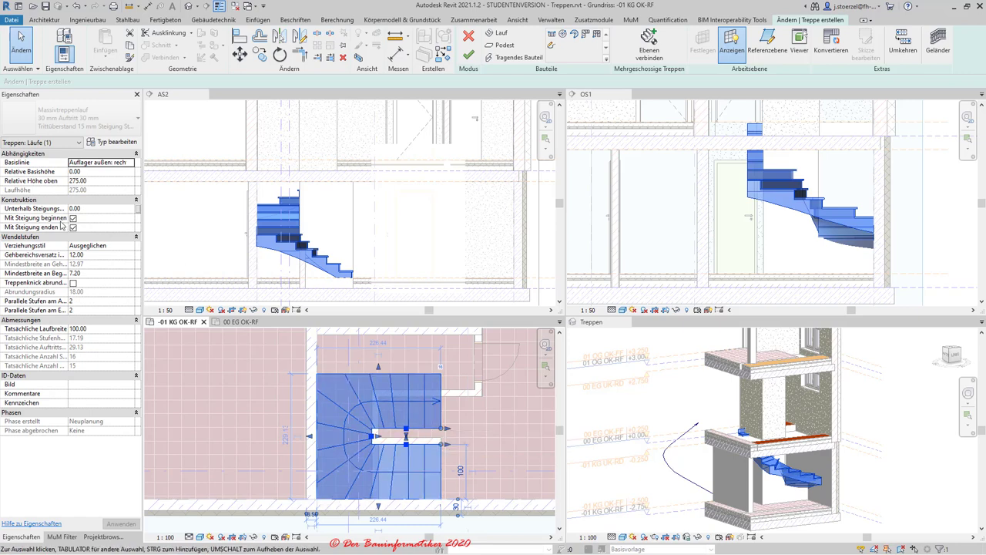
- Toggle the Properties selector between Treppe and Treppen: Läufe
click(54, 146)
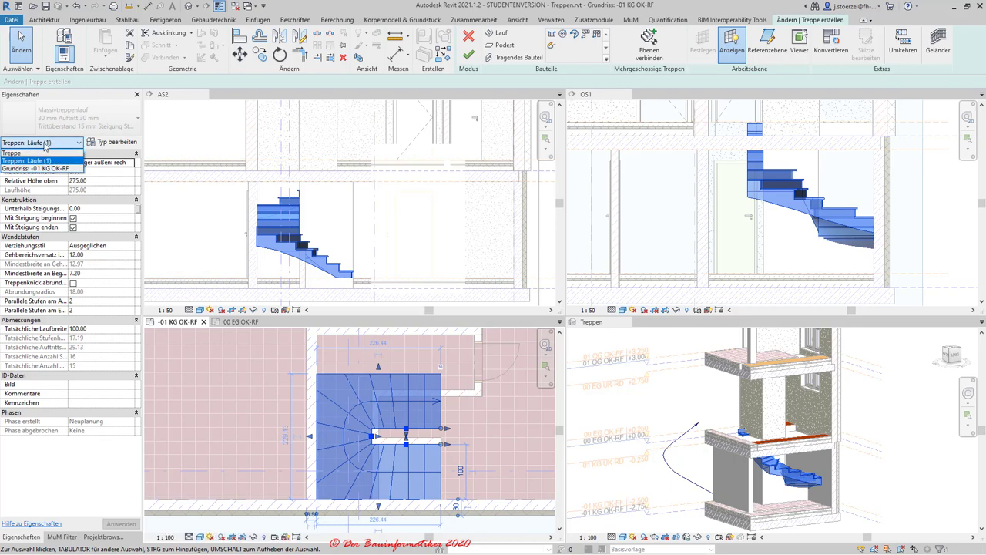
click(23, 156)
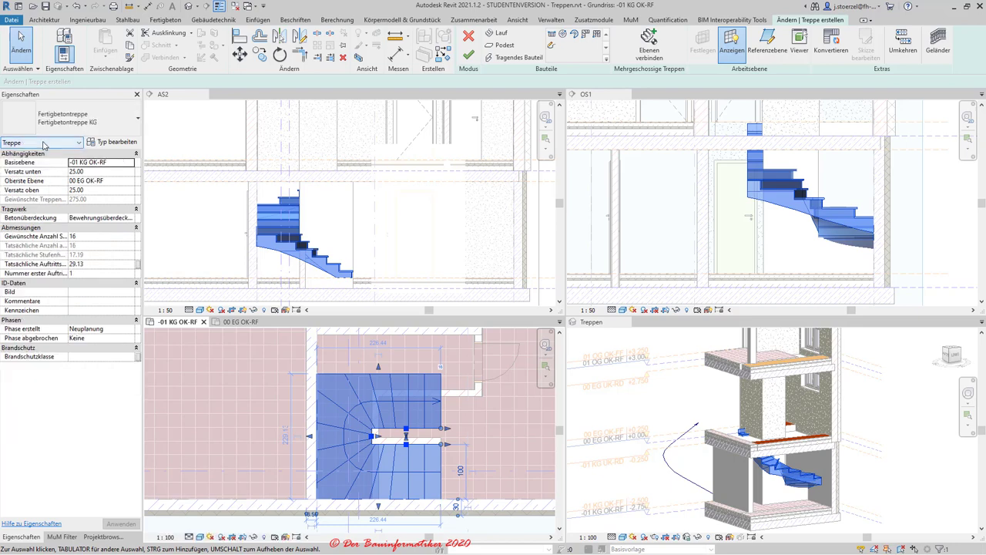
click(38, 143)
click(36, 161)
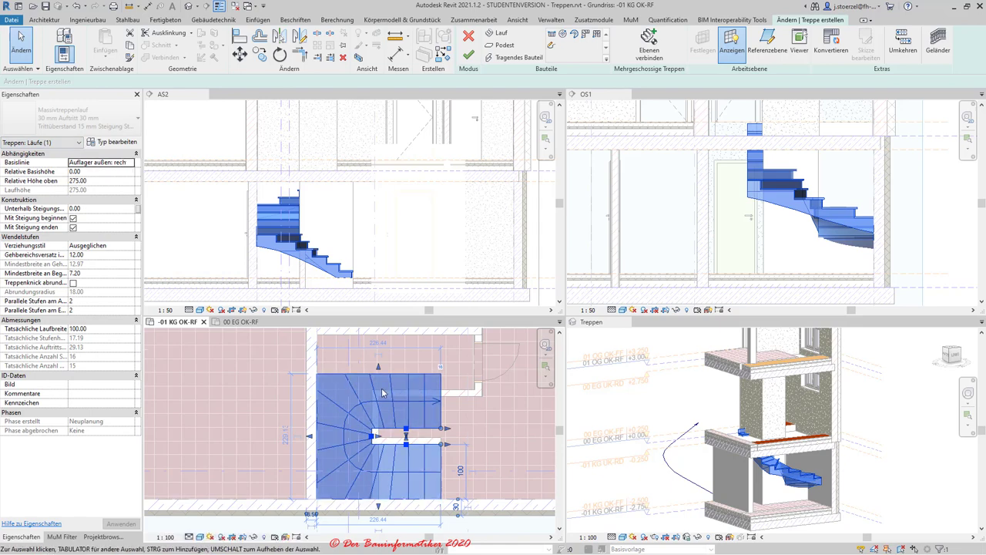
- Recentre the basement plan and select the stair run in section AS2
middle_drag(406, 395, 419, 390)
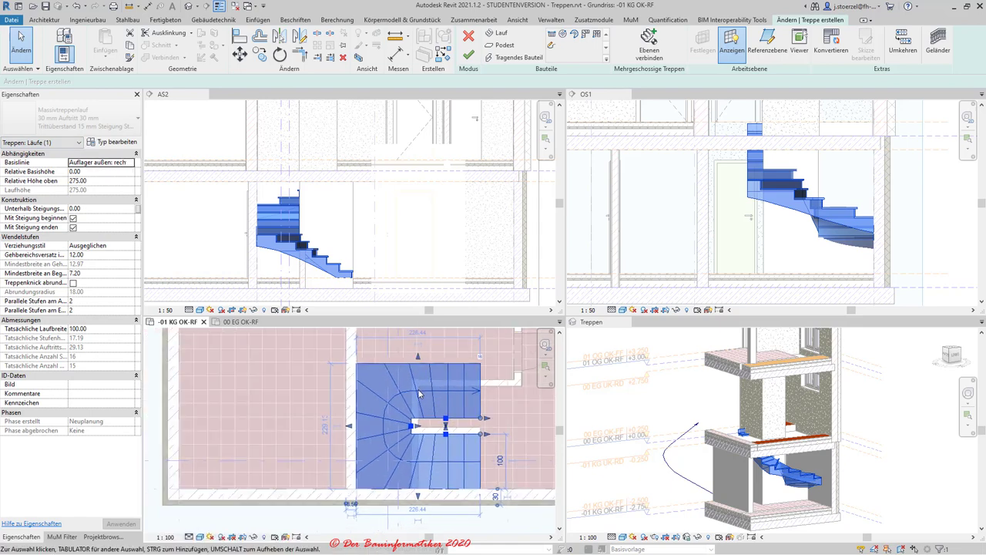
scroll(418, 390, up, 2)
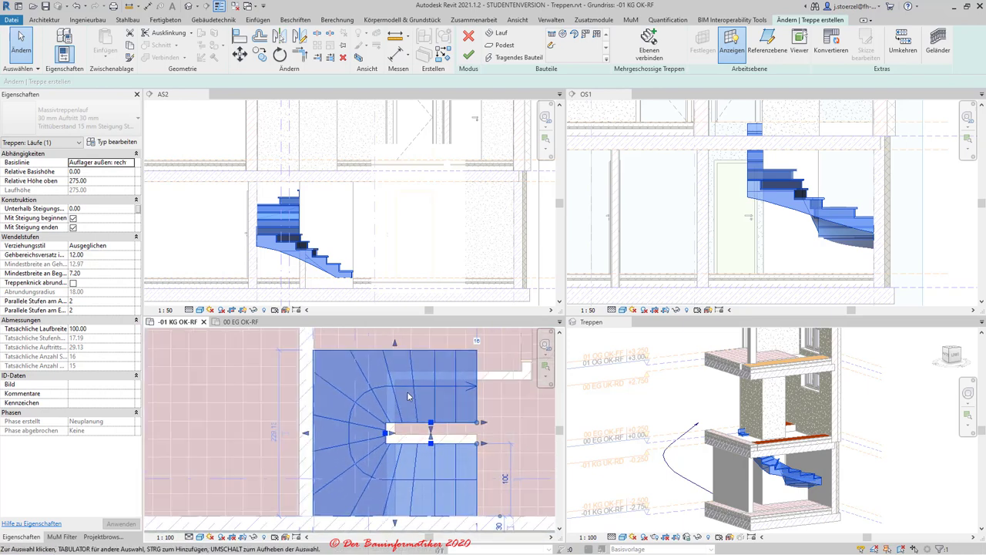
scroll(408, 384, up, 1)
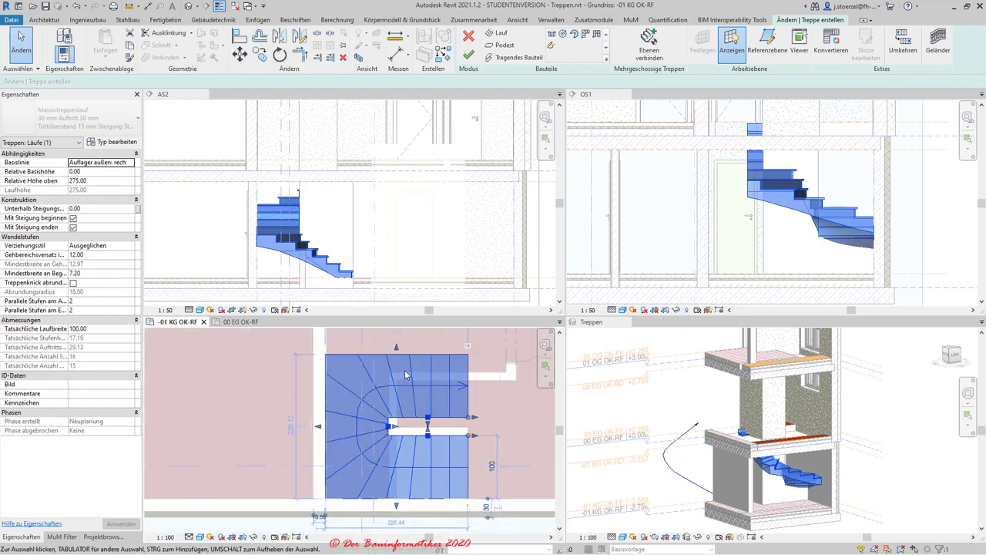
scroll(413, 393, down, 2)
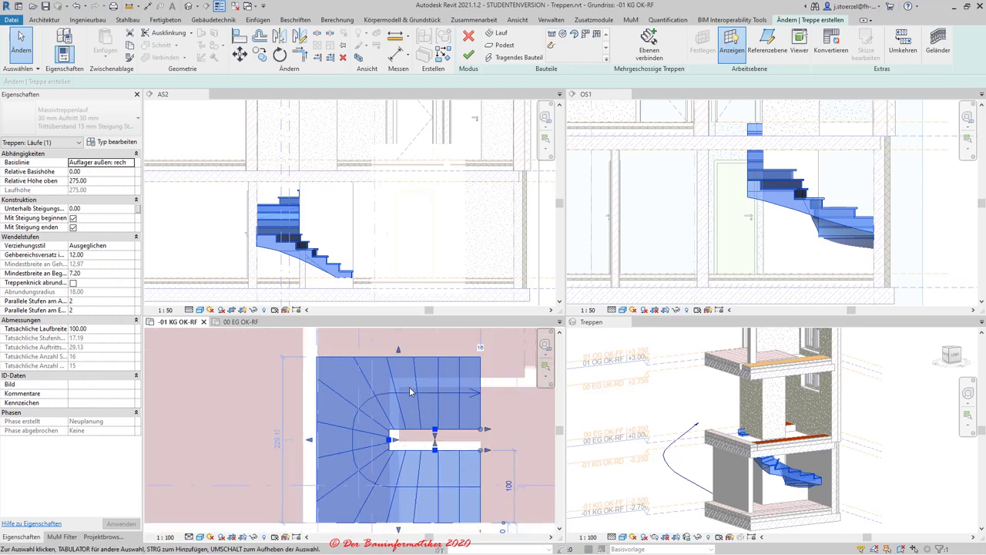
middle_drag(420, 398, 403, 409)
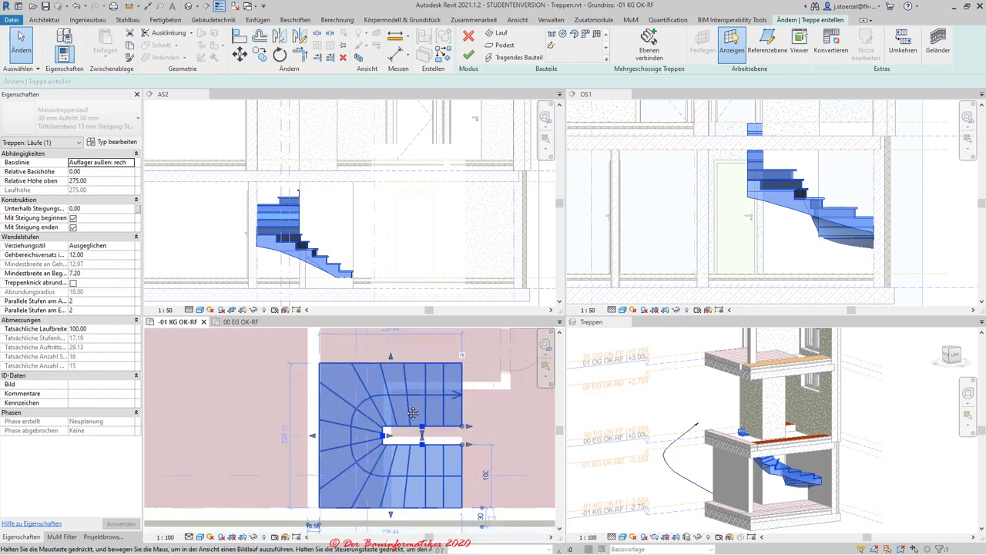
click(279, 245)
click(279, 245)
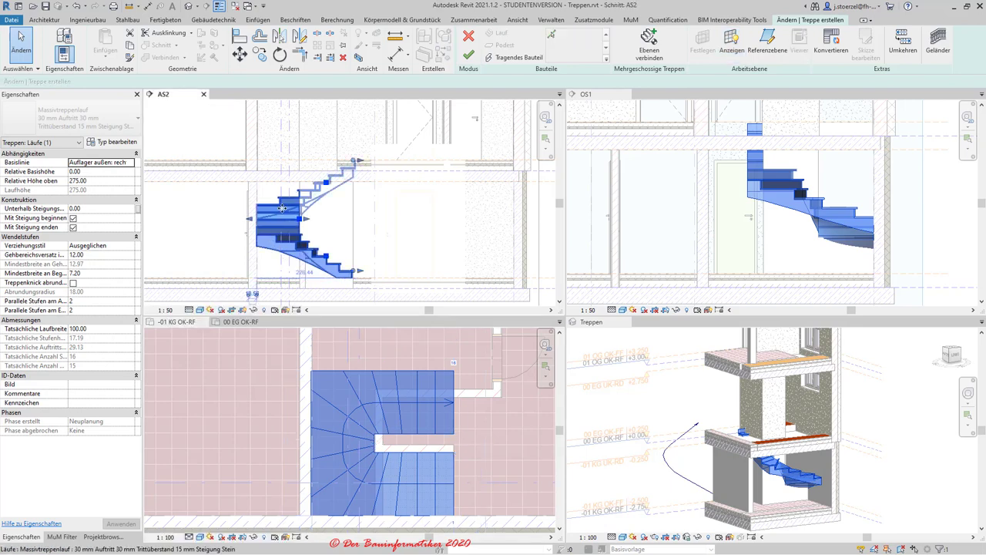
- Zoom and orbit the 3D Treppen view around the stair, then reselect the run in AS2
click(793, 473)
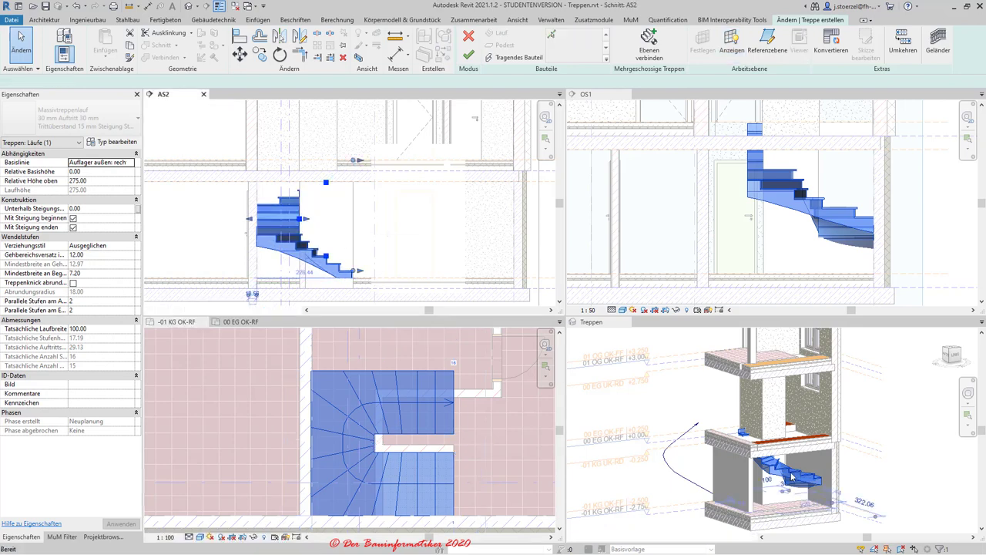
scroll(798, 482, up, 2)
scroll(786, 487, up, 3)
mouse_move(784, 489)
shift+middle_down()
mouse_move(767, 491)
mouse_move(876, 494)
mouse_move(699, 494)
mouse_move(886, 503)
mouse_move(830, 487)
mouse_move(819, 412)
shift+middle_up()
scroll(767, 492, down, 3)
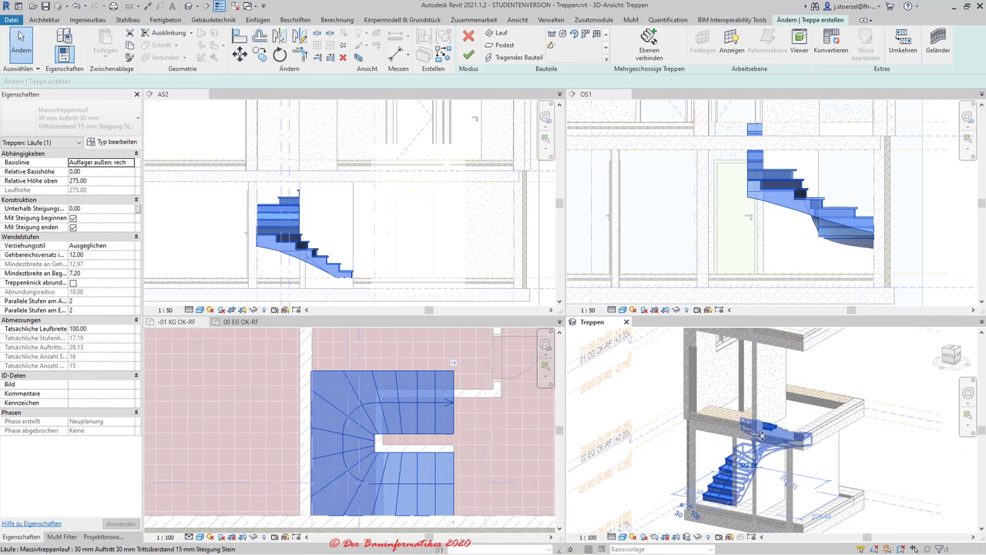
scroll(762, 436, up, 2)
scroll(748, 442, up, 2)
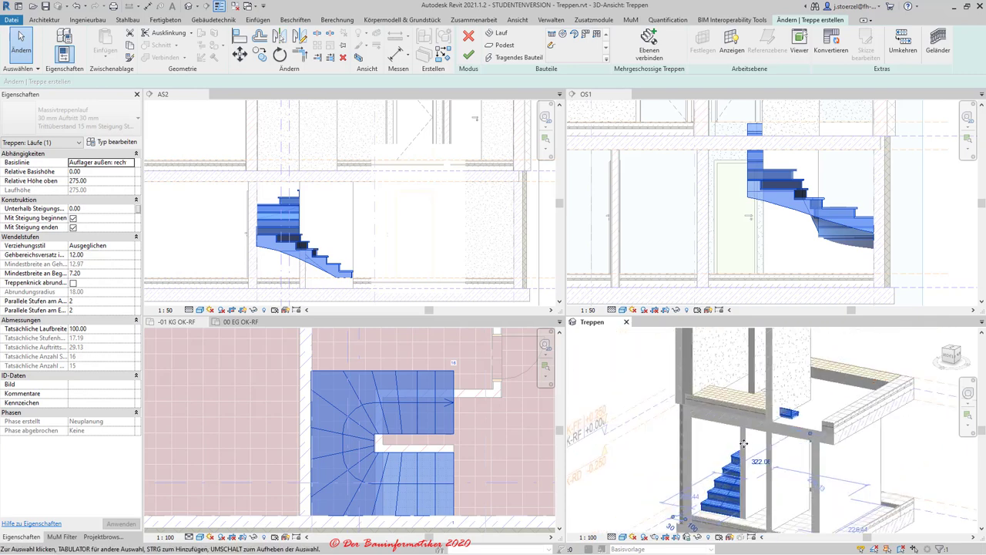
click(273, 240)
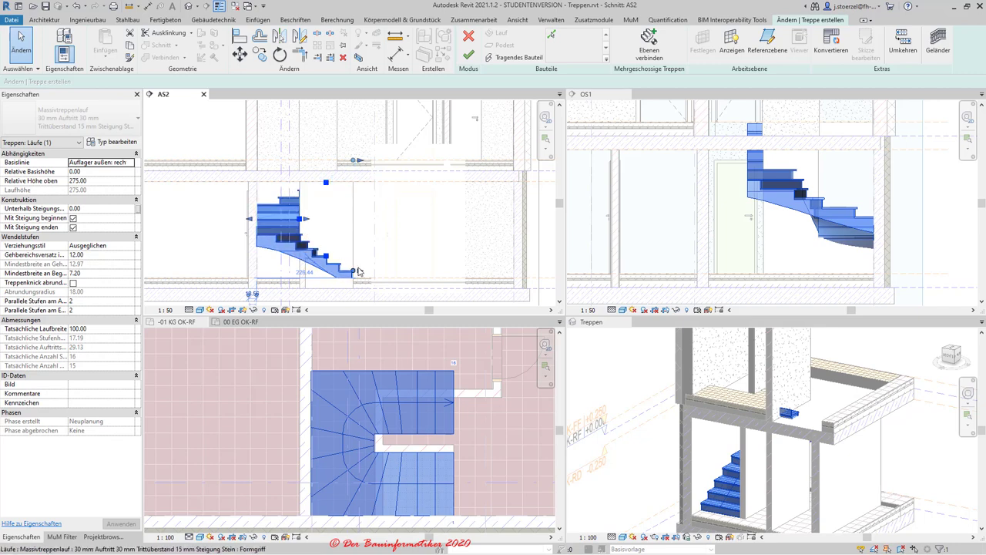
- Select the stair run in section OS1 and again in the basement plan
click(780, 198)
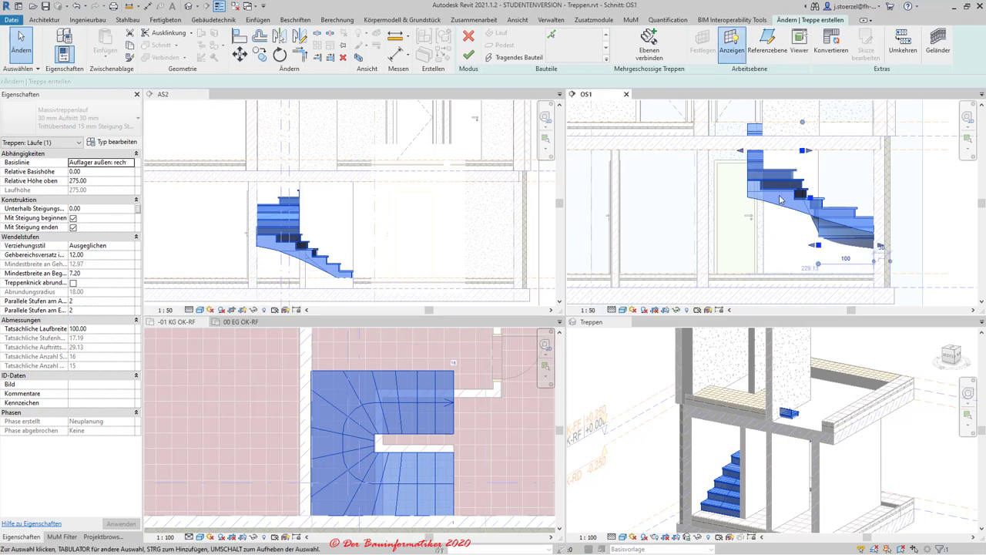
click(381, 376)
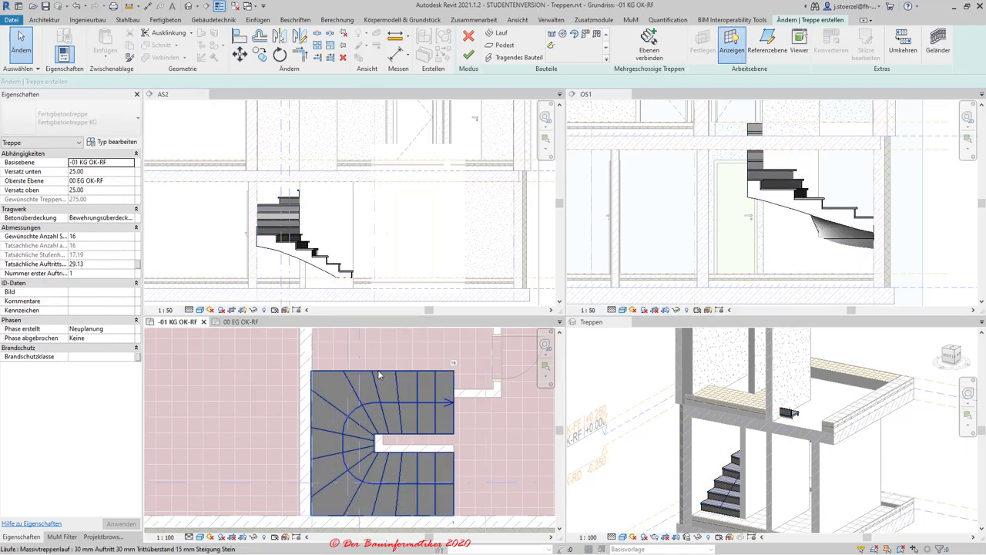
click(376, 376)
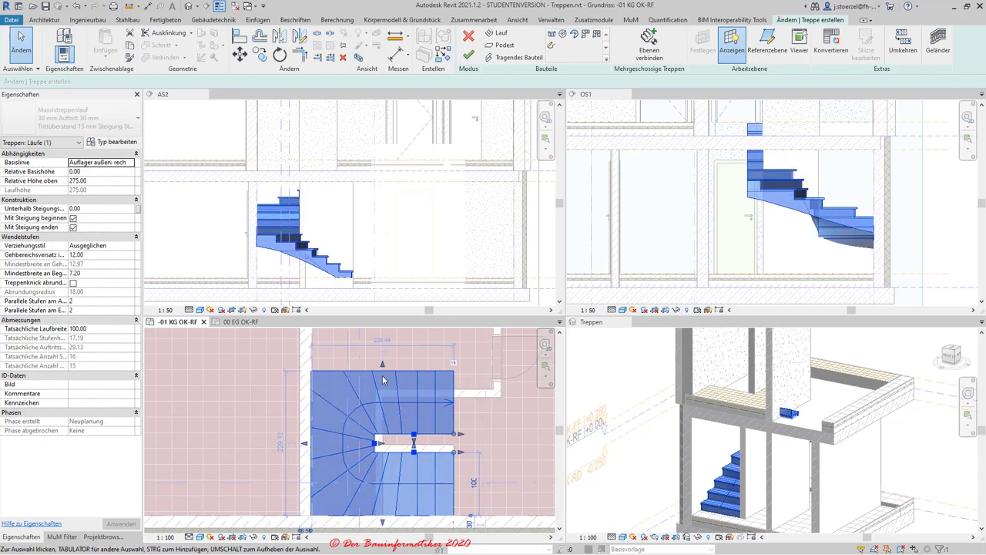
- Drag the run's end handle to extend it to 18 risers and 309.38 height
scroll(391, 429, down, 2)
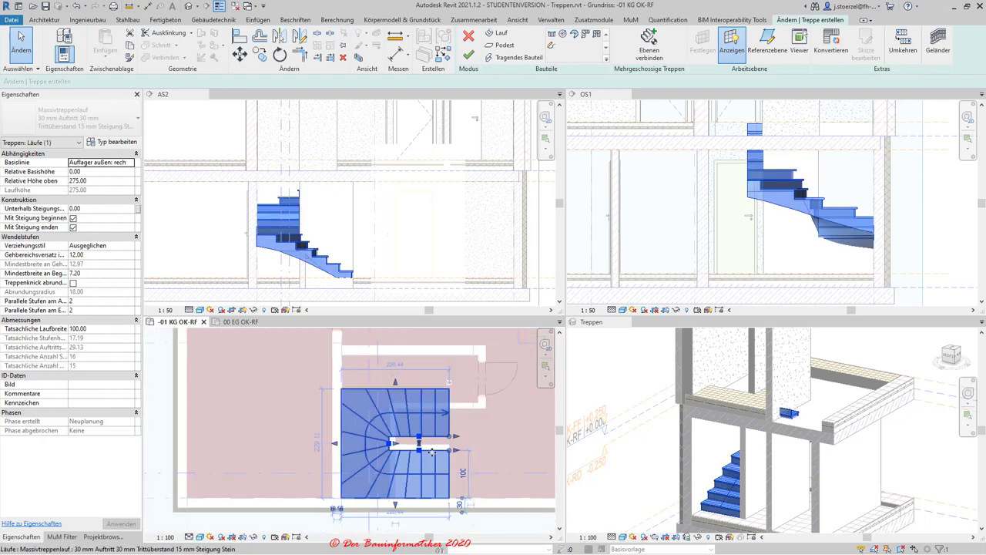
middle_drag(431, 456, 460, 434)
scroll(457, 435, up, 2)
scroll(444, 436, up, 1)
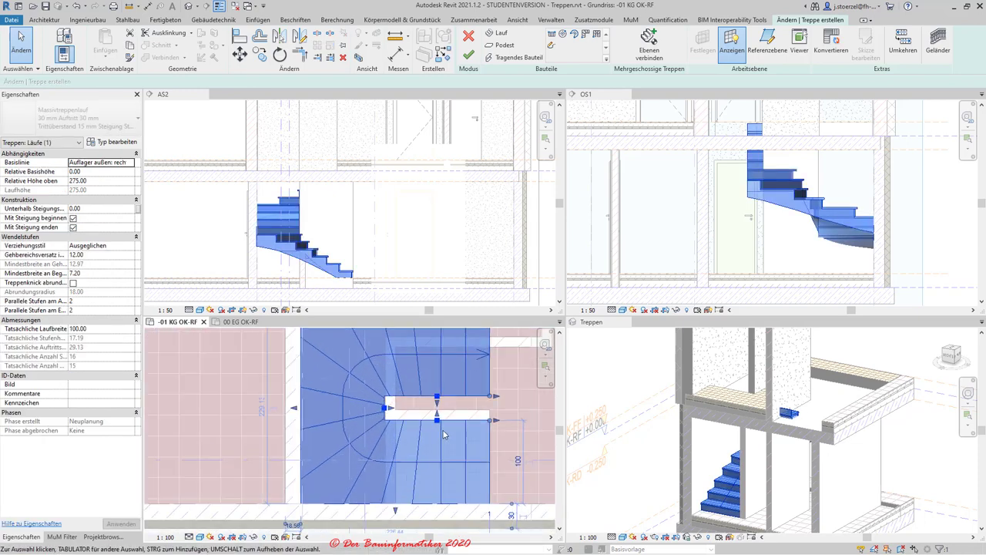
scroll(436, 433, down, 1)
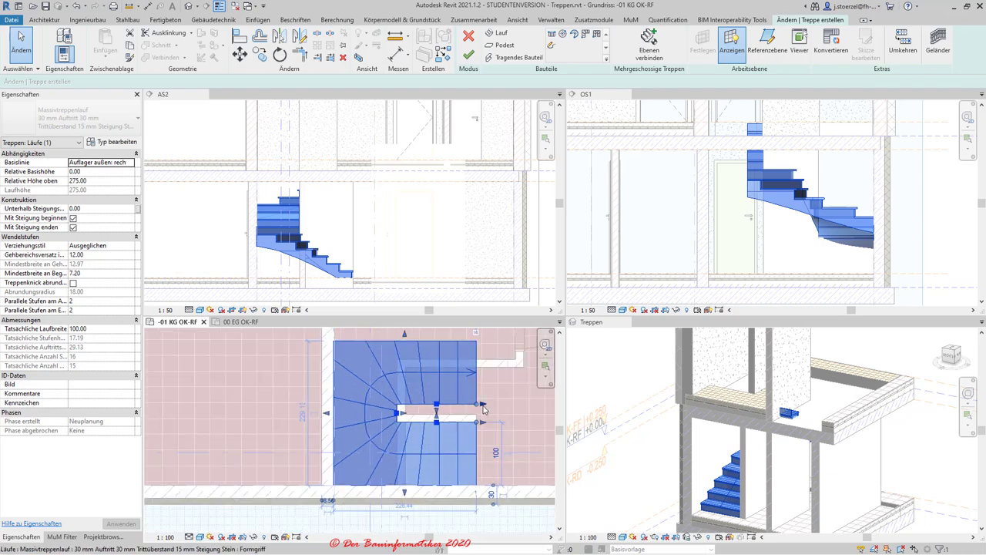
scroll(479, 416, down, 1)
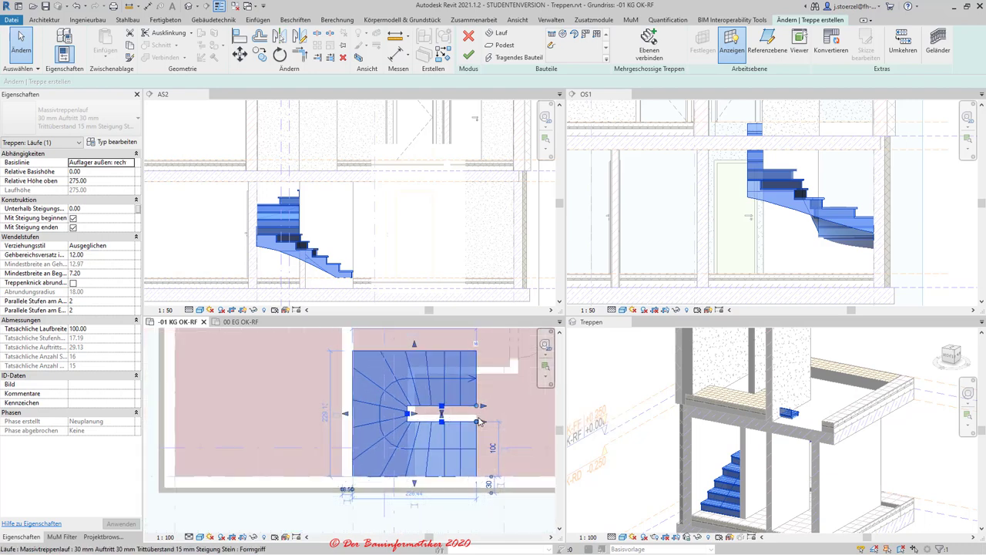
drag(478, 420, 476, 420)
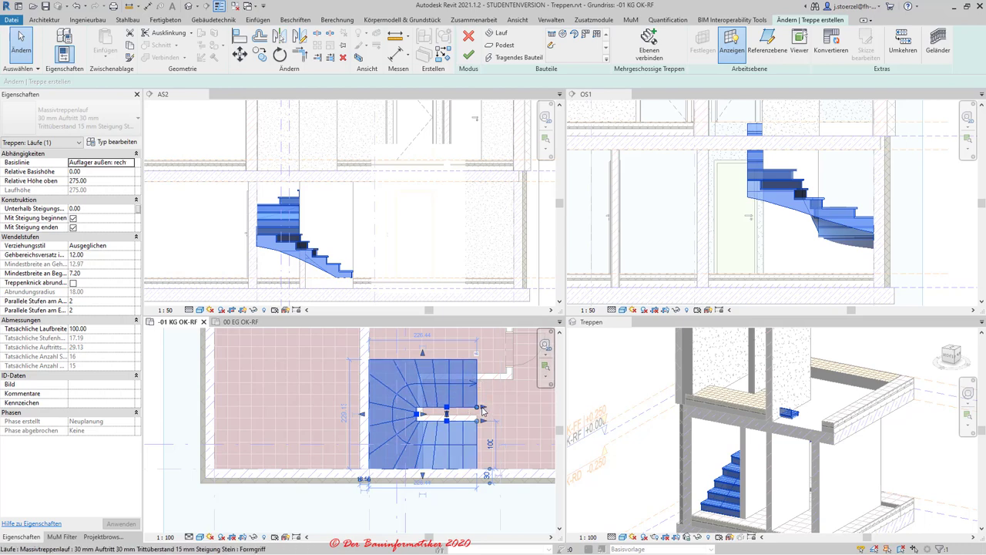
drag(483, 409, 506, 409)
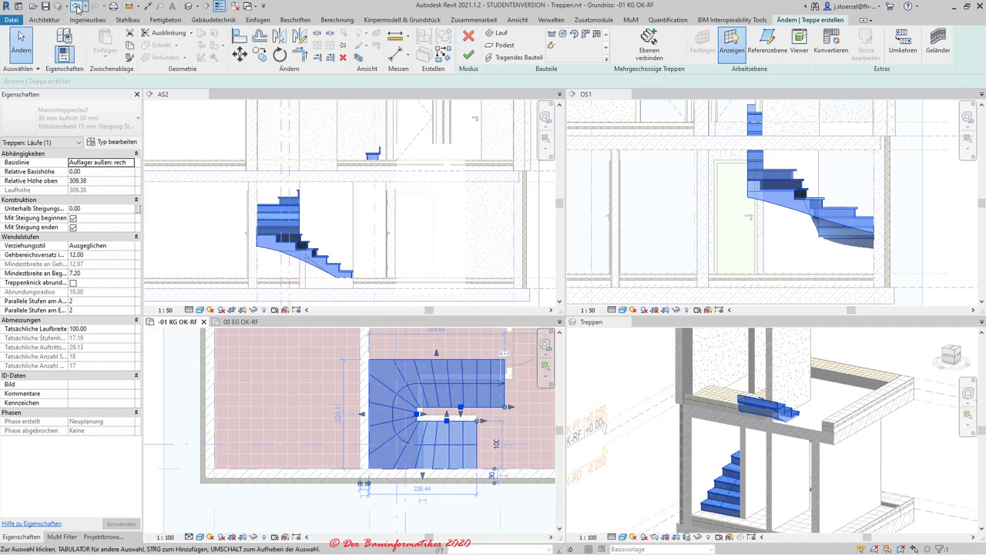
- Undo the extension, retry stretching the run's end, and cancel the invalid result
click(78, 7)
scroll(478, 411, up, 4)
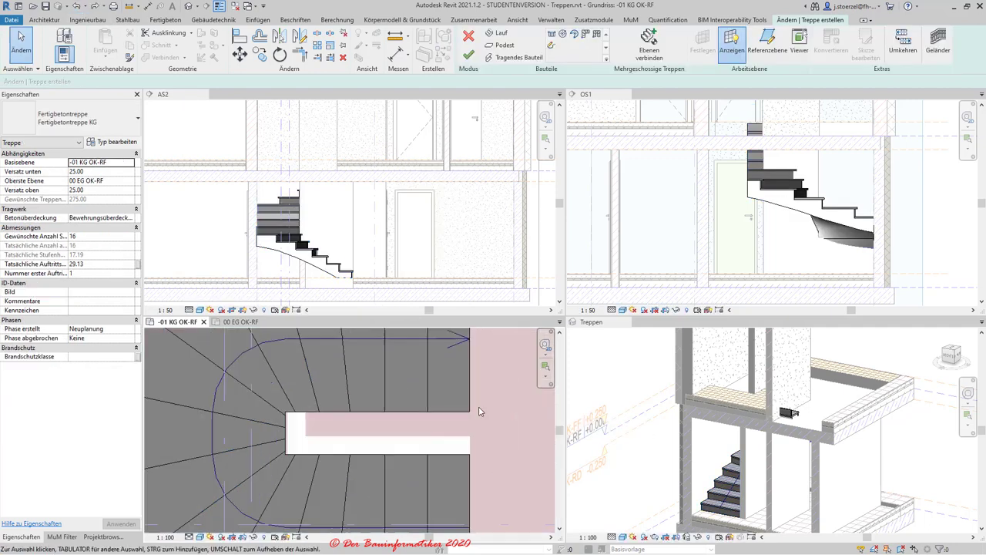
scroll(479, 411, down, 3)
click(477, 412)
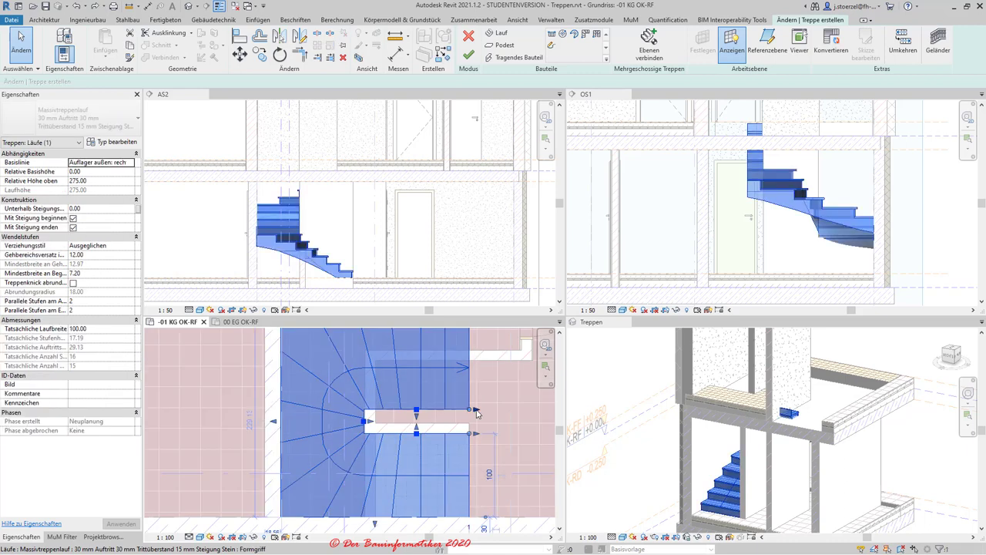
drag(477, 414, 501, 412)
click(515, 413)
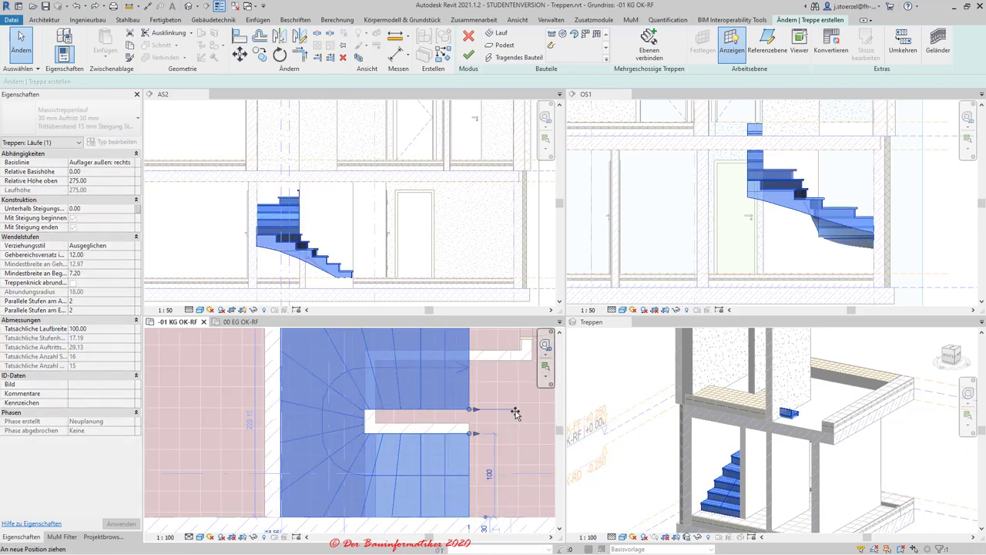
drag(517, 411, 519, 413)
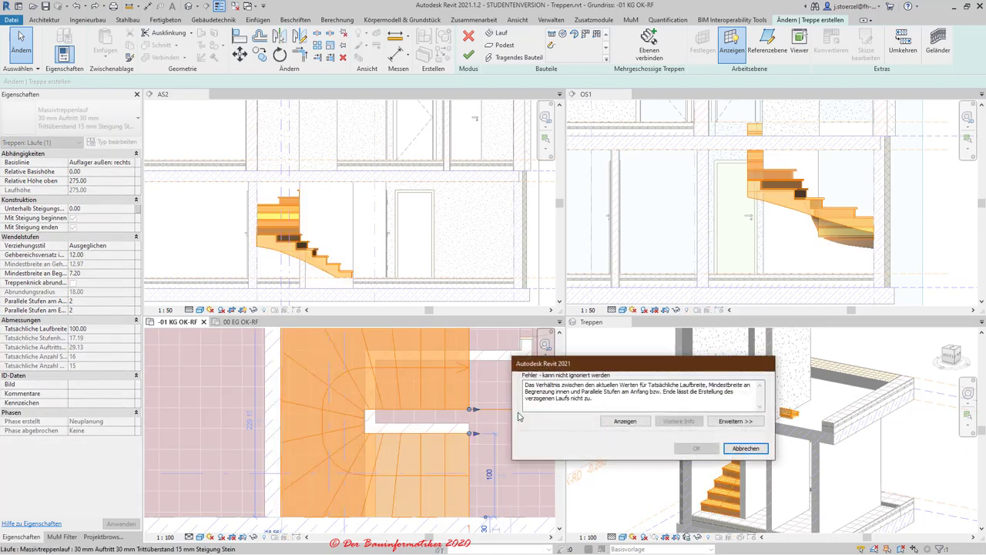
click(728, 448)
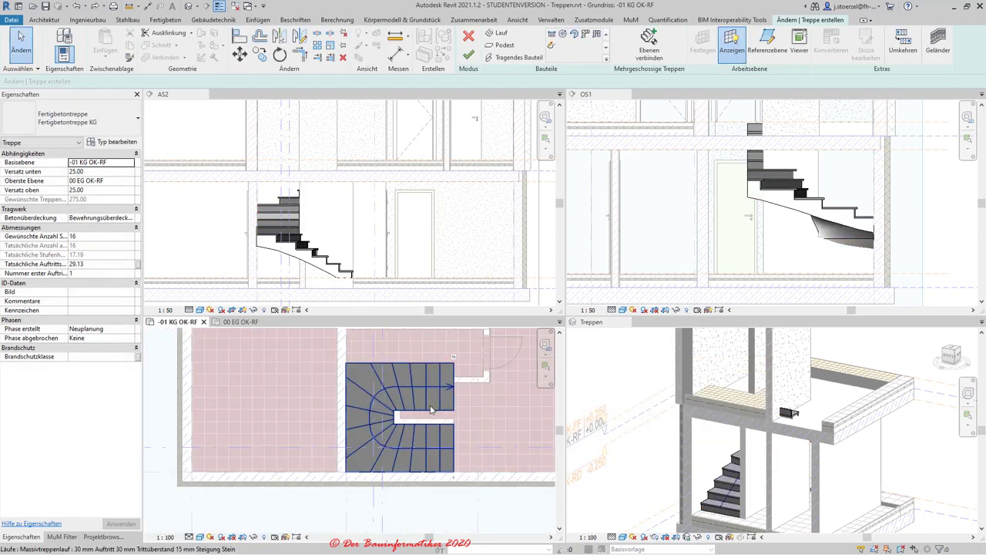
- Attempt lengthening the run again, then undo it back to 16 risers
click(431, 410)
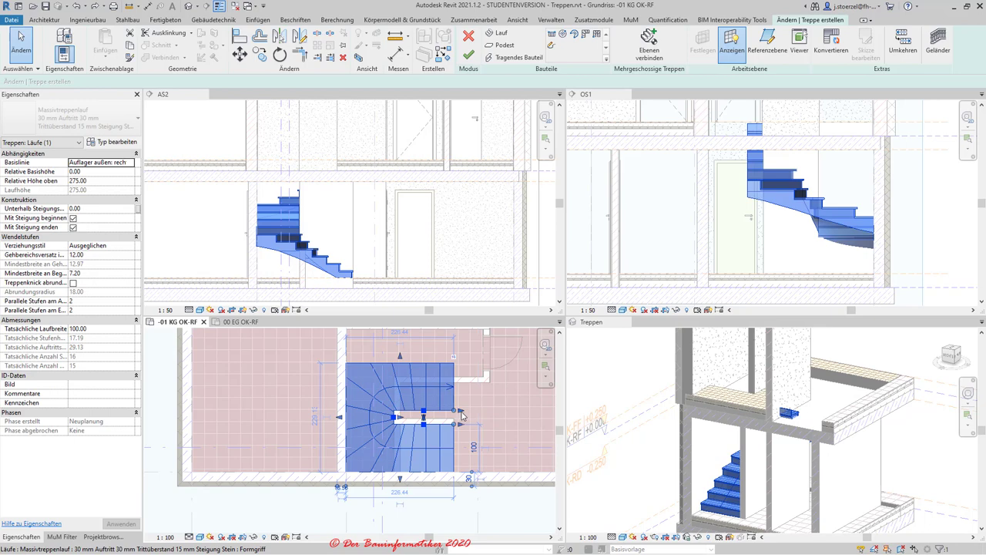
drag(463, 416, 481, 414)
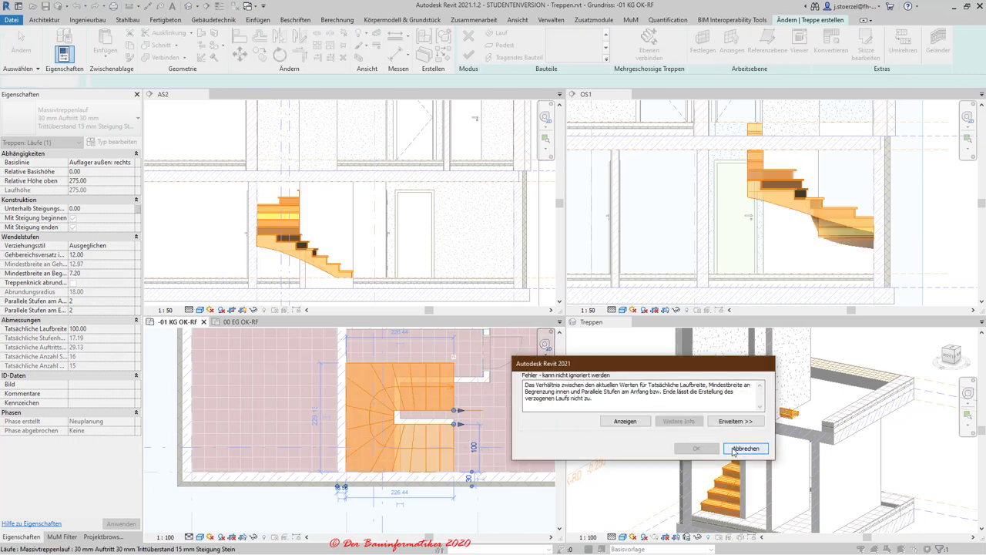
click(734, 452)
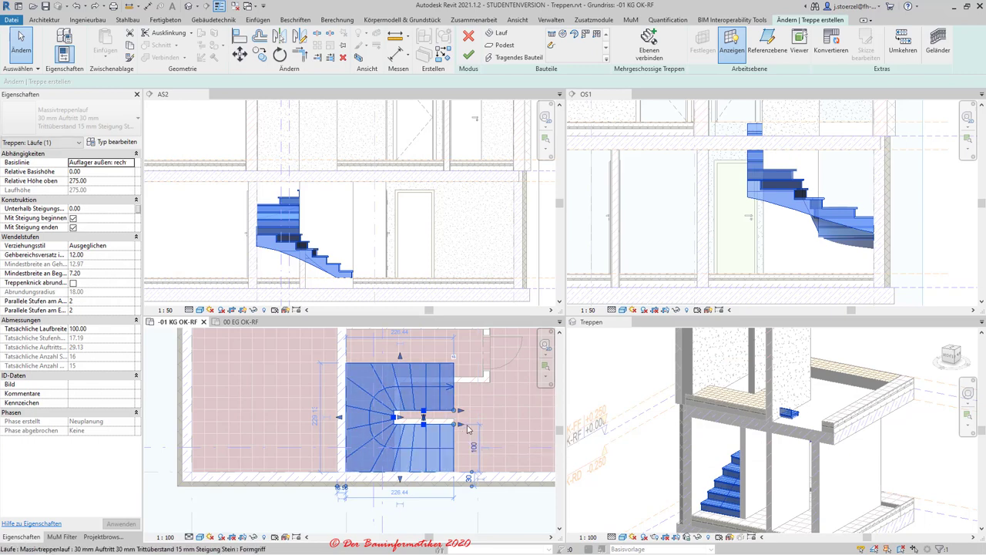
drag(467, 424, 477, 426)
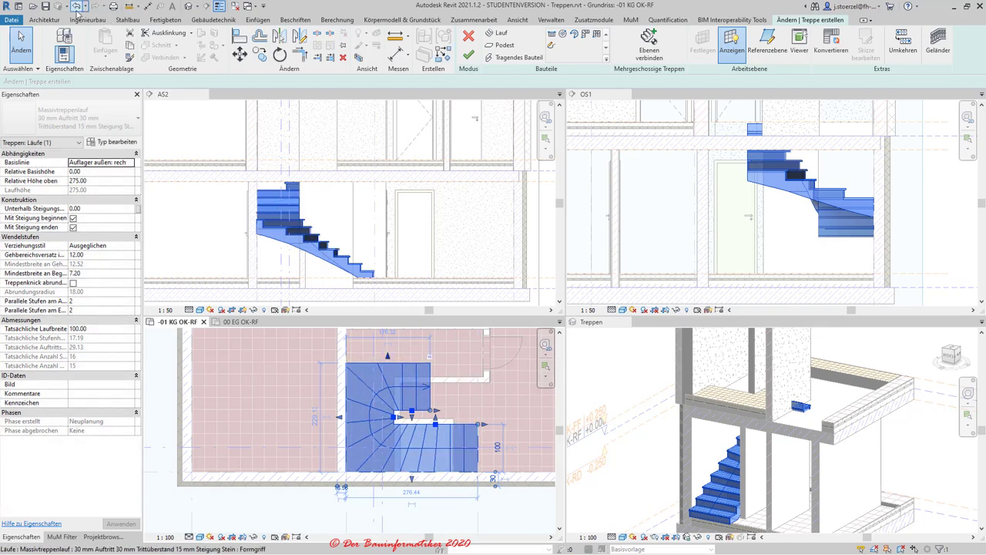
click(76, 10)
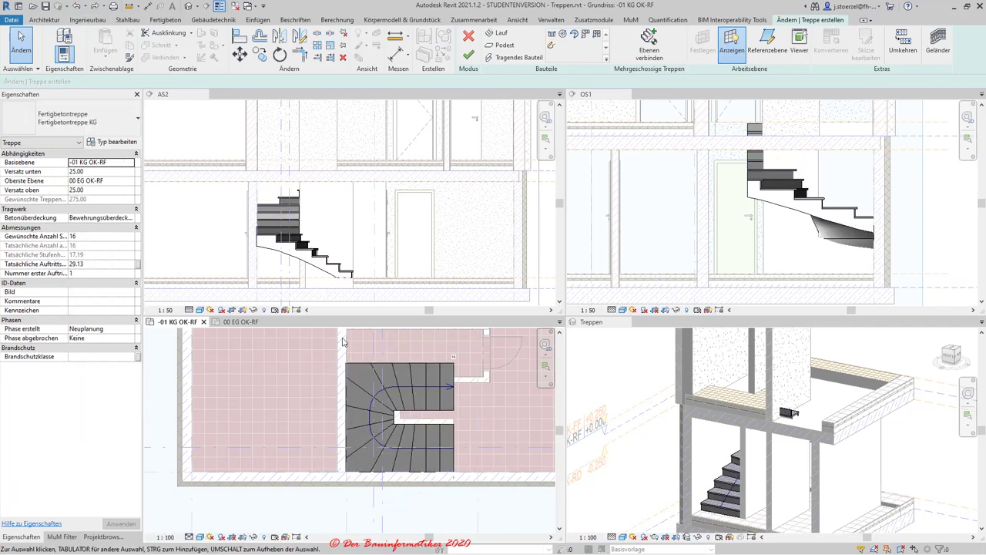
click(404, 414)
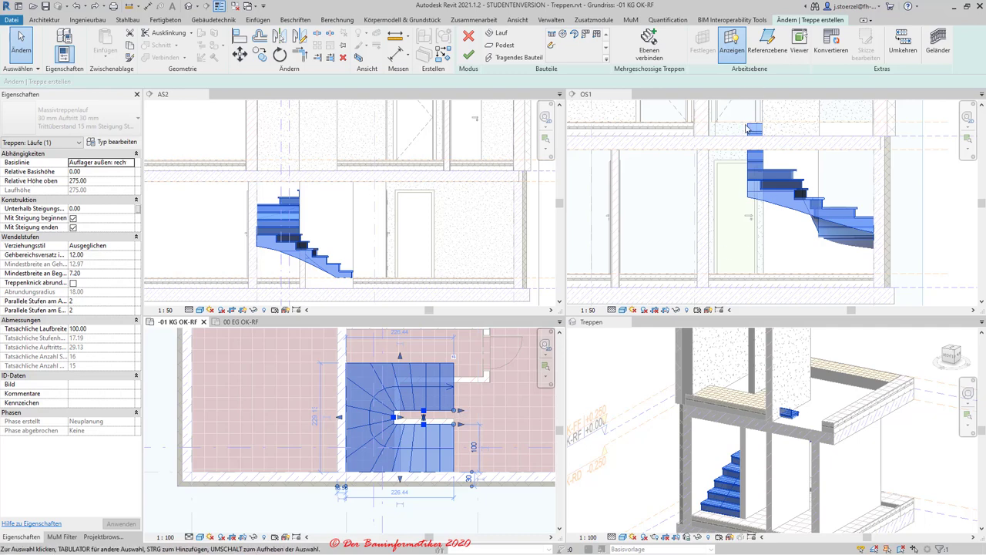
click(730, 180)
scroll(732, 228, up, 3)
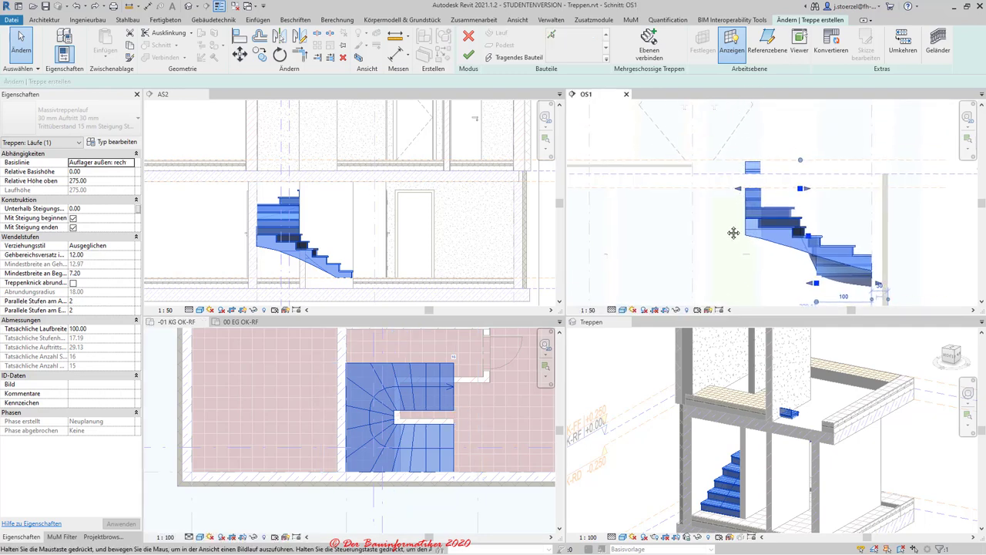
click(451, 399)
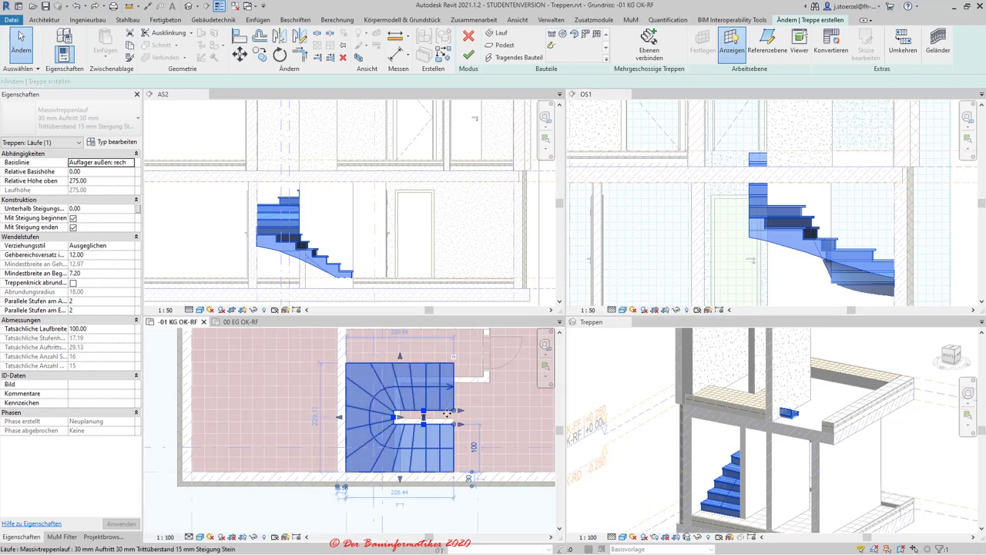
drag(459, 411, 488, 412)
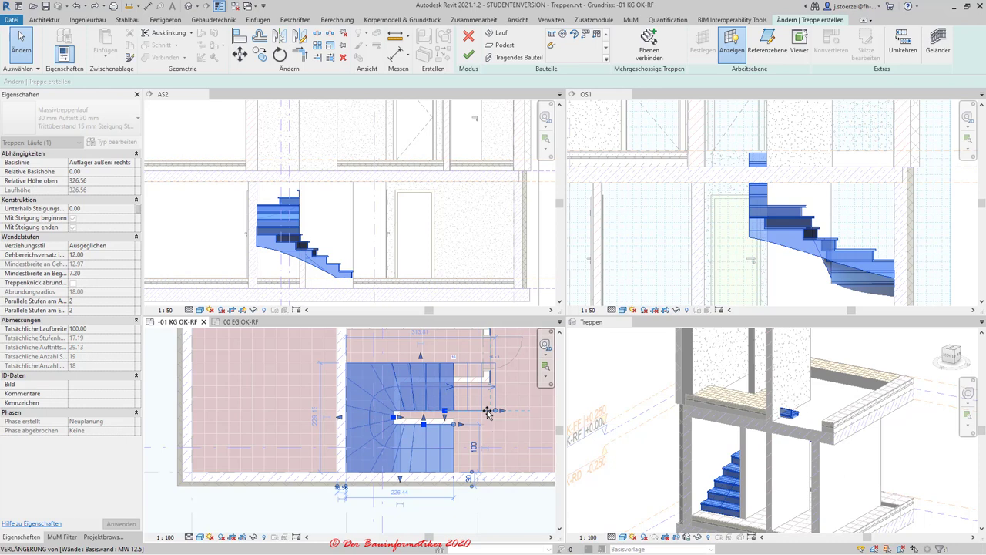
drag(488, 413, 490, 411)
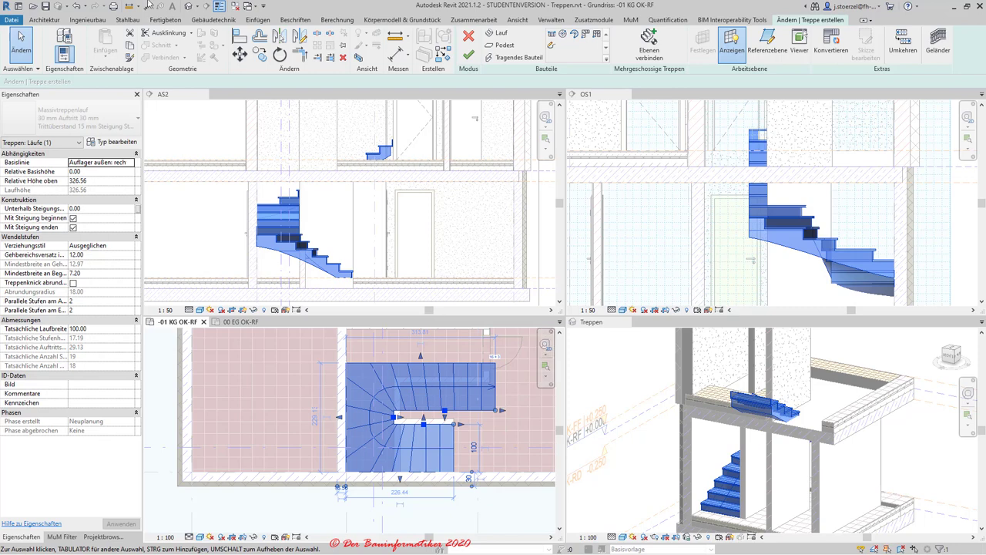
click(76, 7)
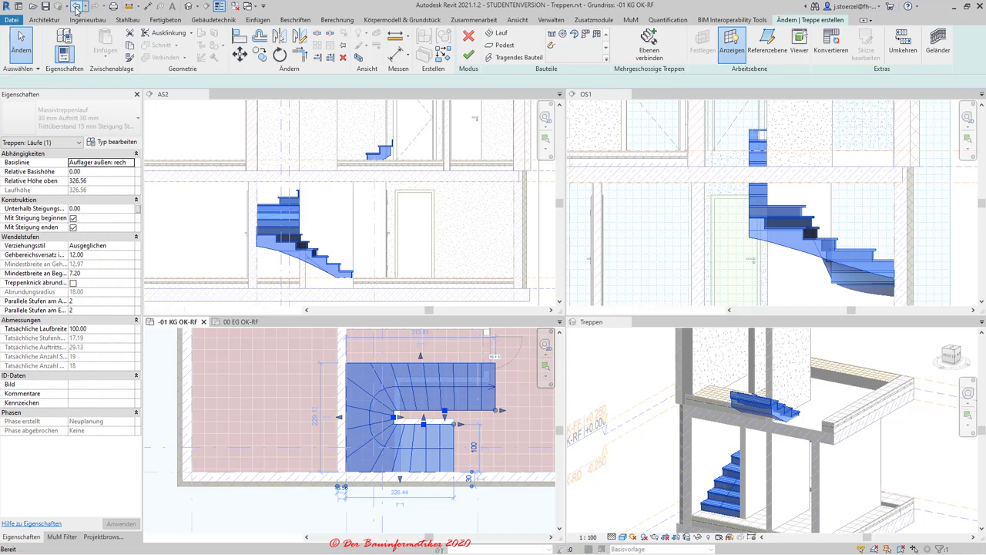
click(437, 409)
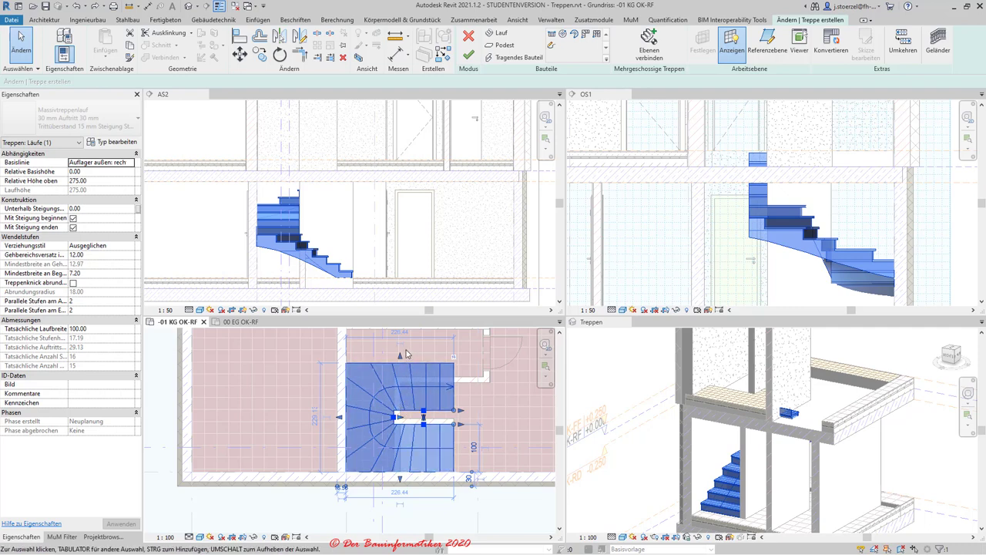
drag(407, 354, 399, 343)
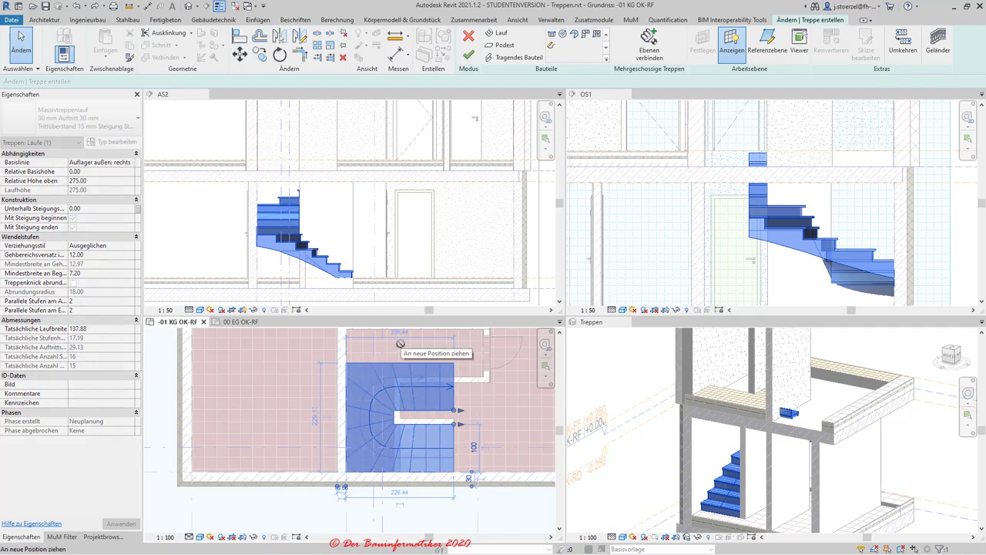
drag(400, 349, 400, 350)
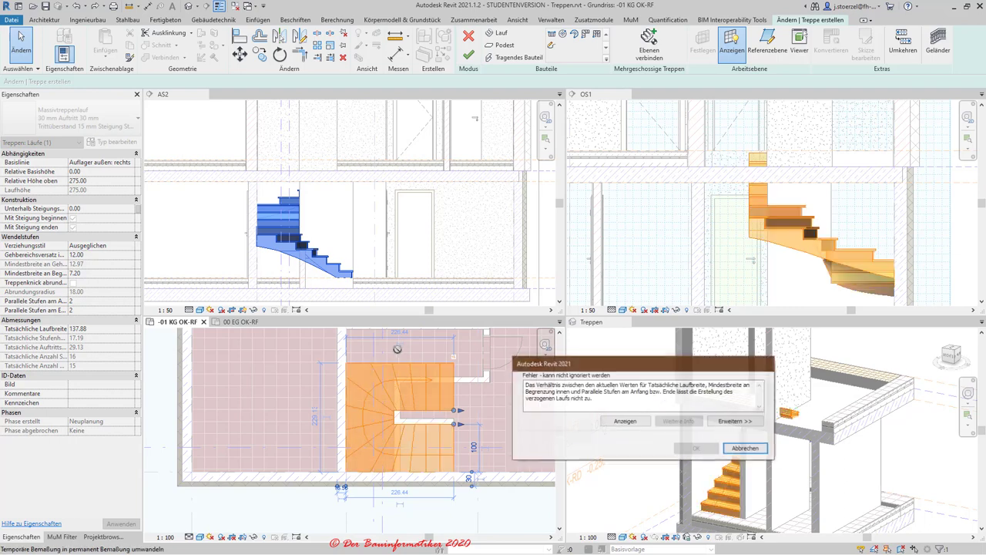
click(743, 449)
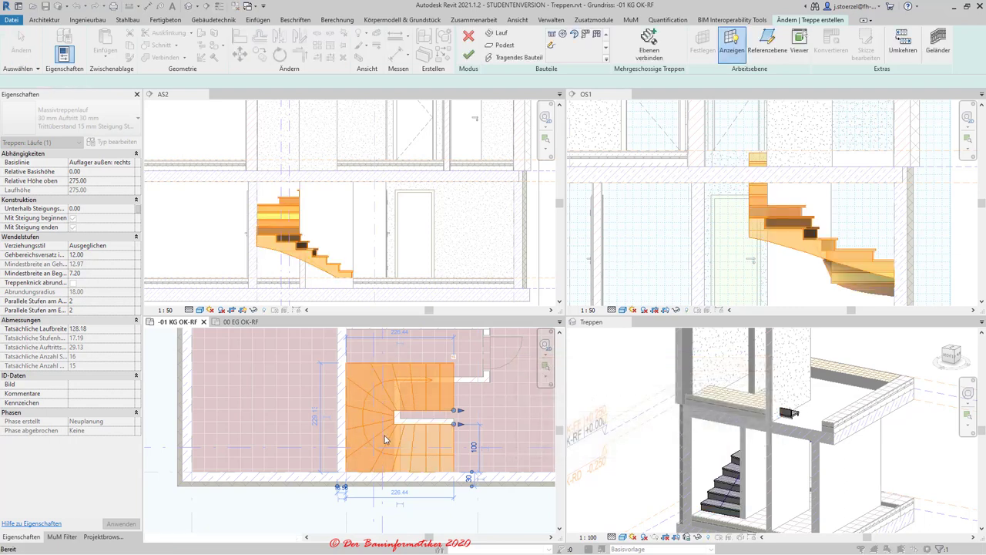
click(346, 426)
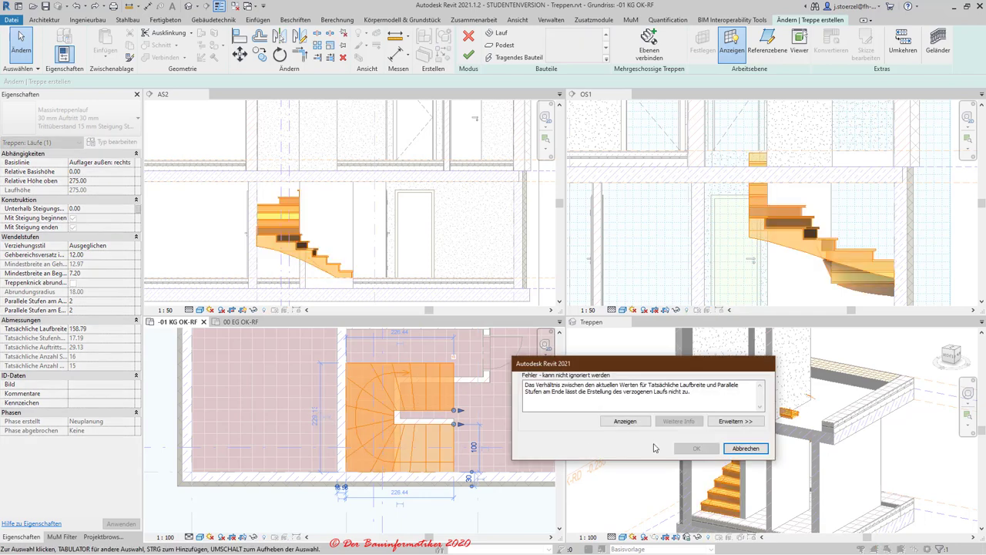
click(736, 448)
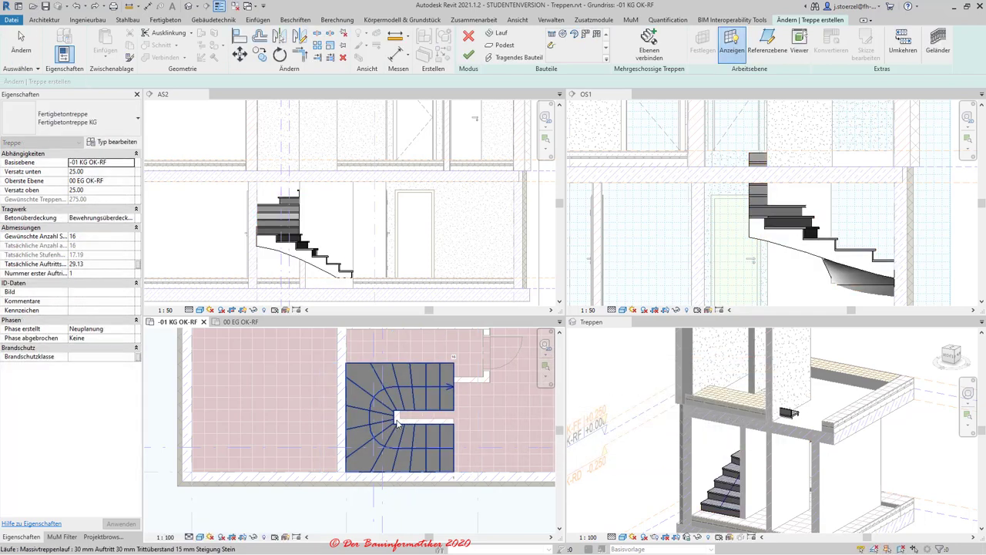
scroll(378, 432, up, 1)
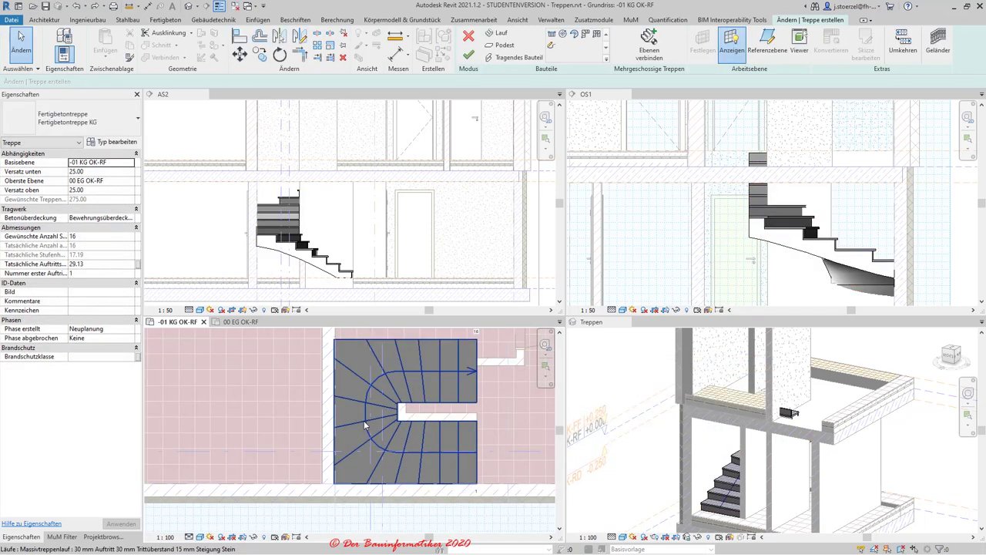
click(355, 425)
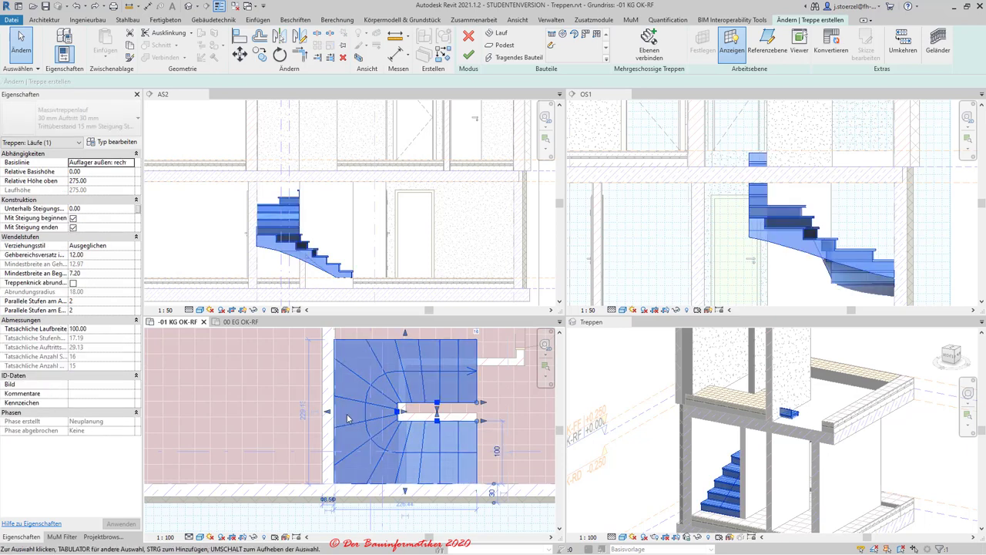
scroll(340, 420, down, 1)
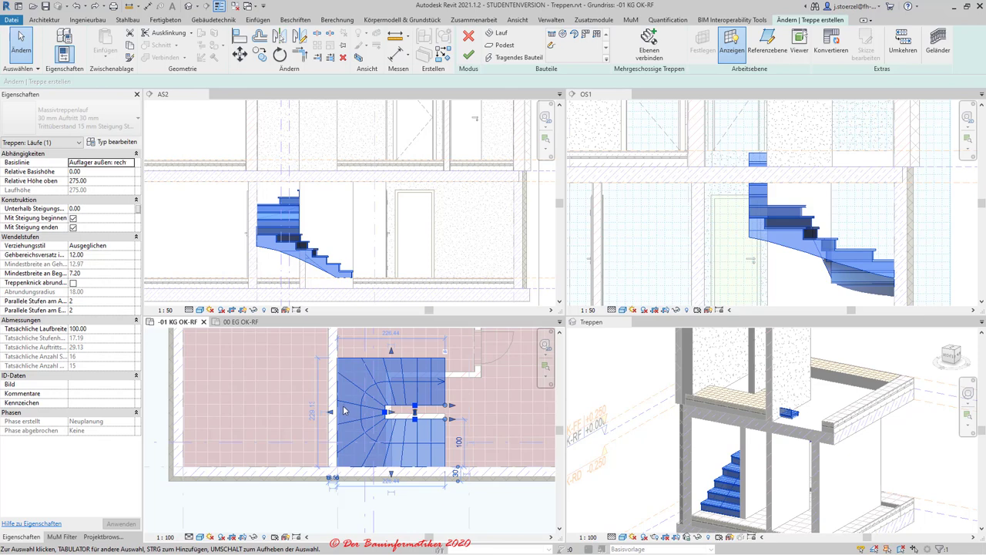
drag(332, 416, 350, 413)
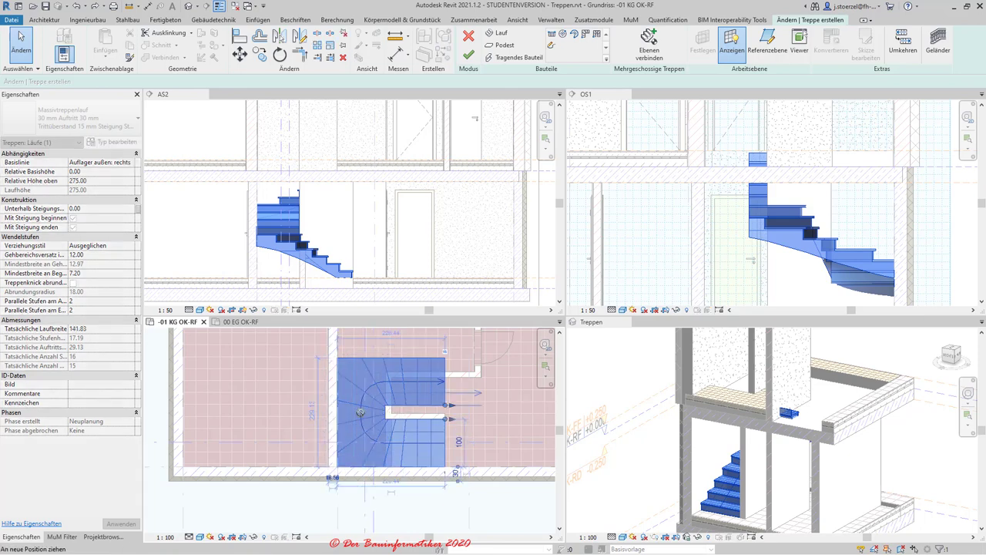
drag(357, 416, 354, 415)
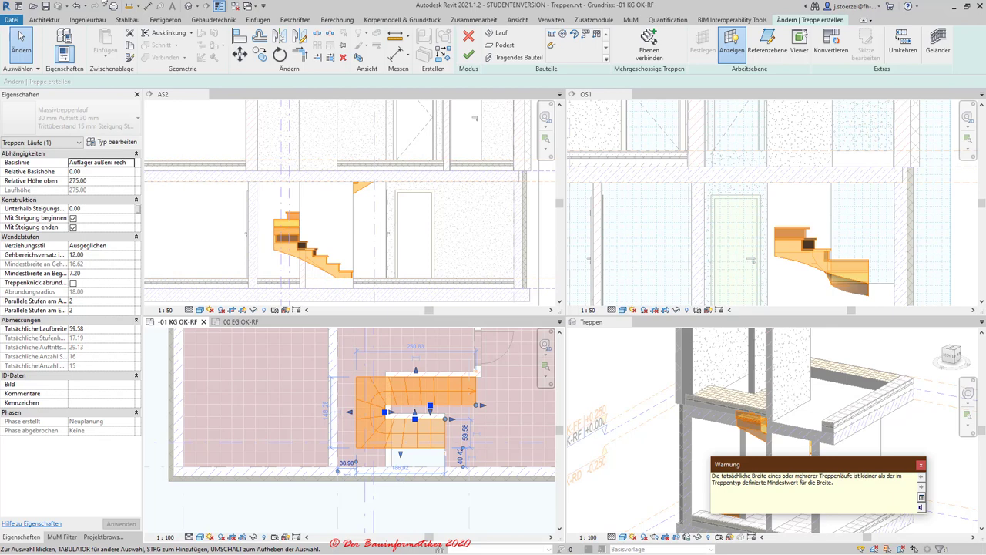
click(77, 7)
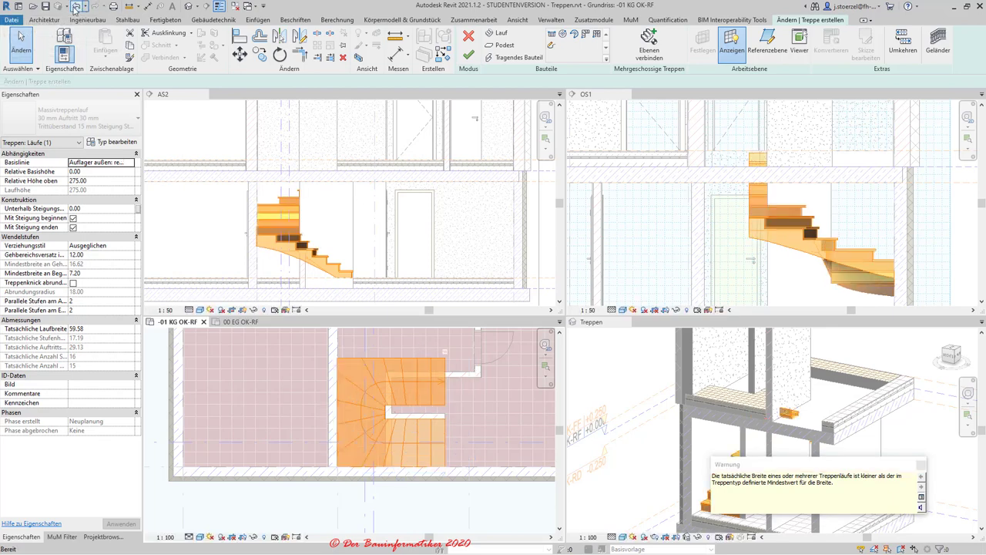
click(482, 417)
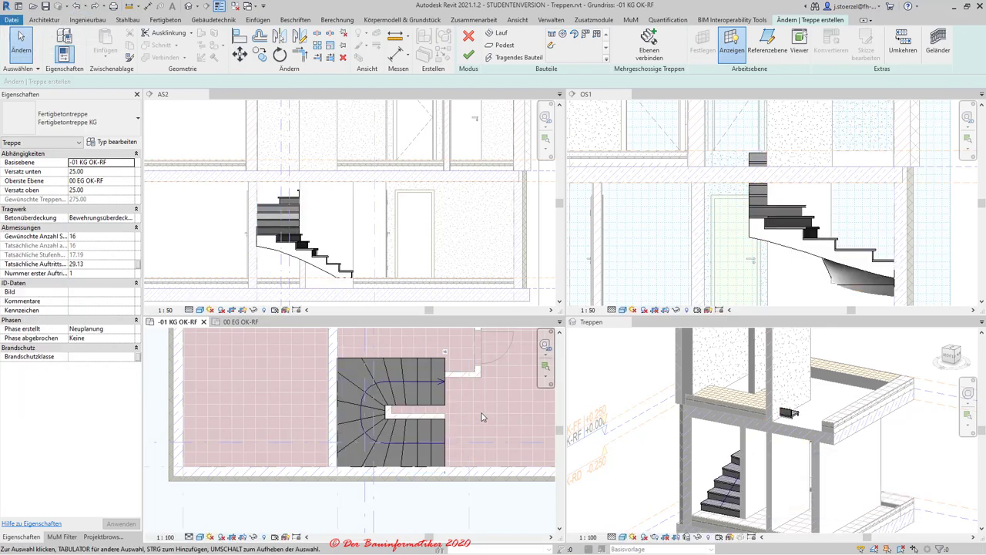
- Try stretching the upper run toward the wall and cancel the rejected reshape
click(432, 442)
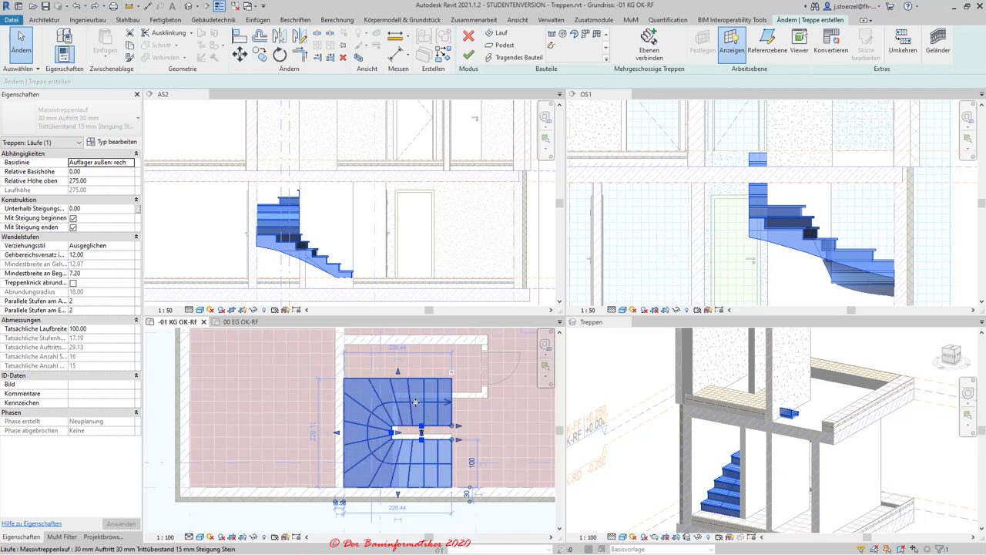
scroll(416, 402, up, 2)
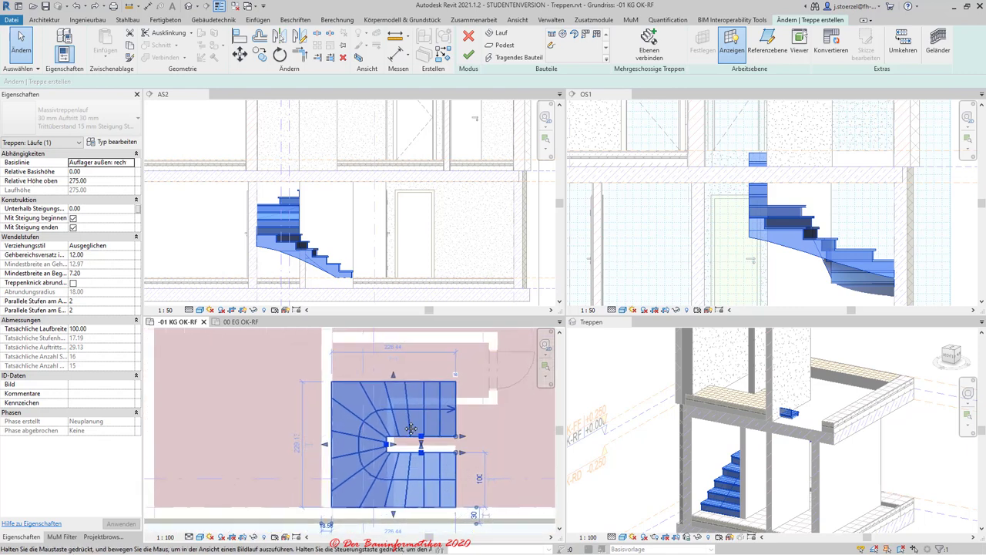
middle_drag(412, 428, 404, 442)
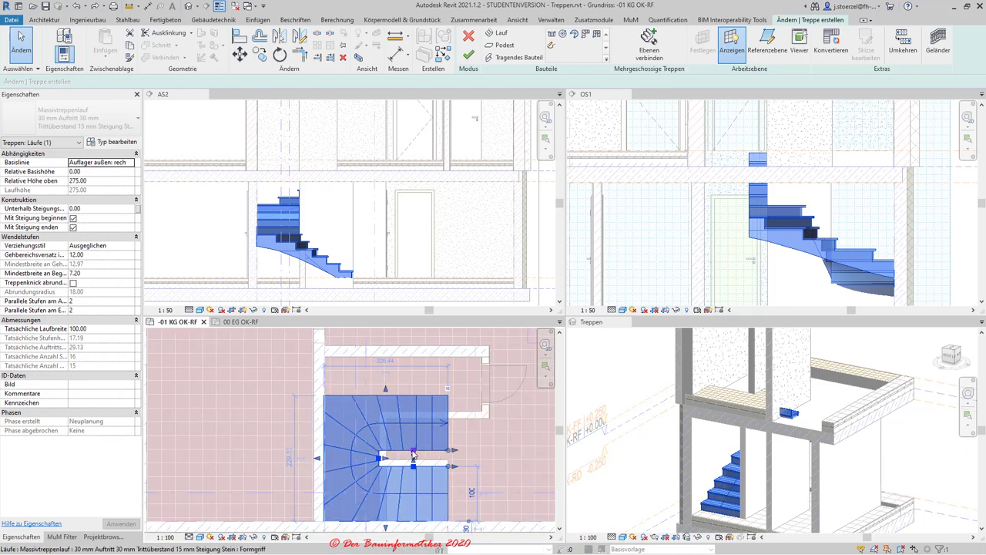
drag(413, 455, 416, 409)
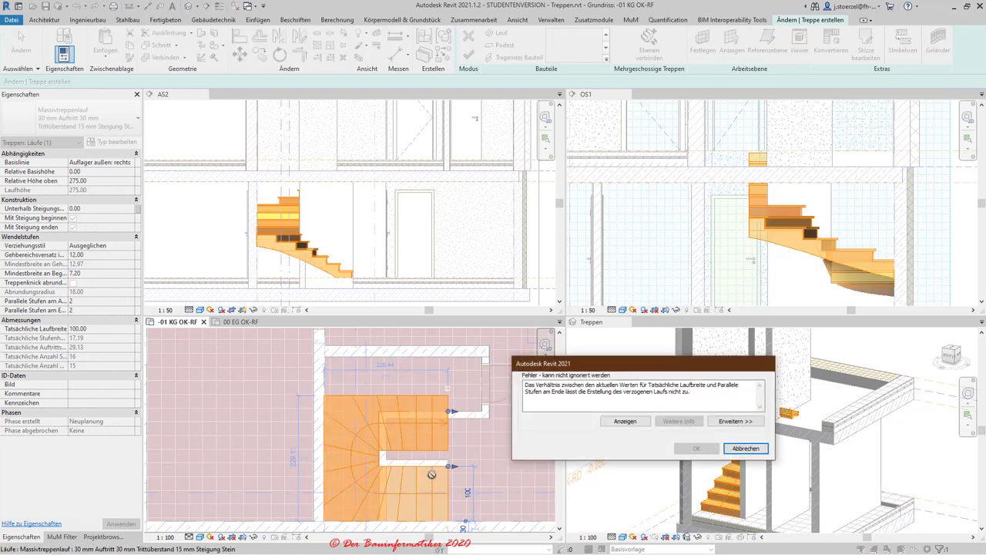
click(744, 449)
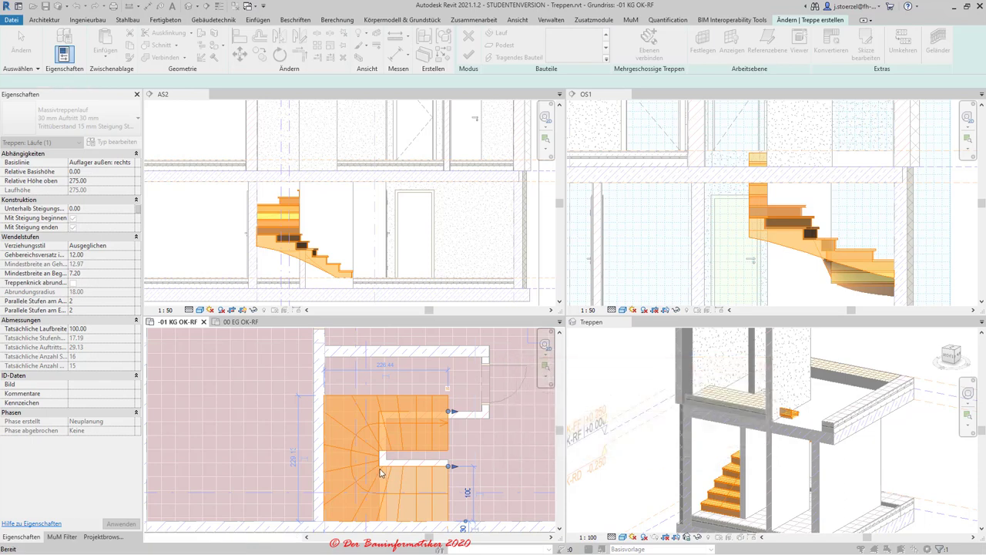
- Reselect the winder run to show its balanced winder style properties
click(380, 459)
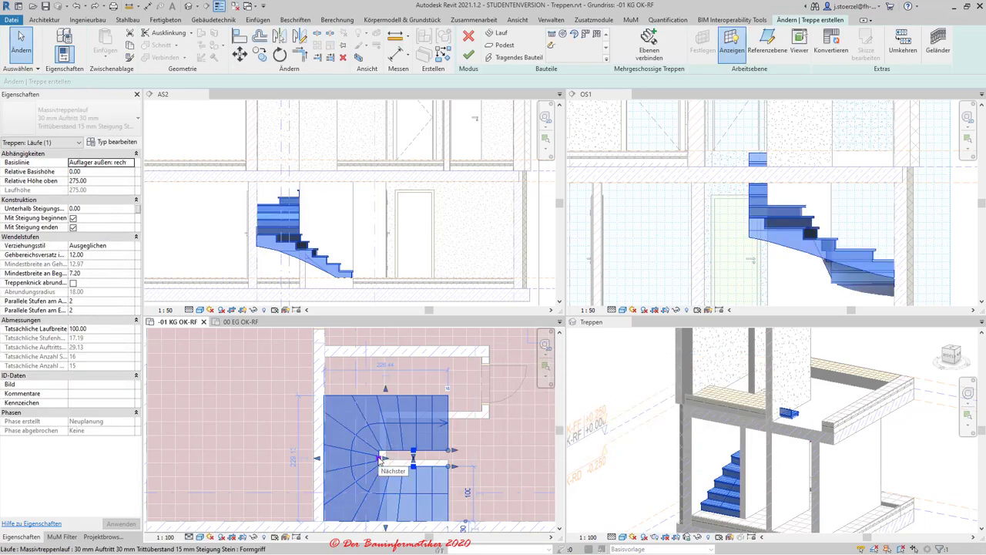
scroll(372, 462, up, 2)
scroll(372, 462, down, 2)
scroll(371, 463, down, 1)
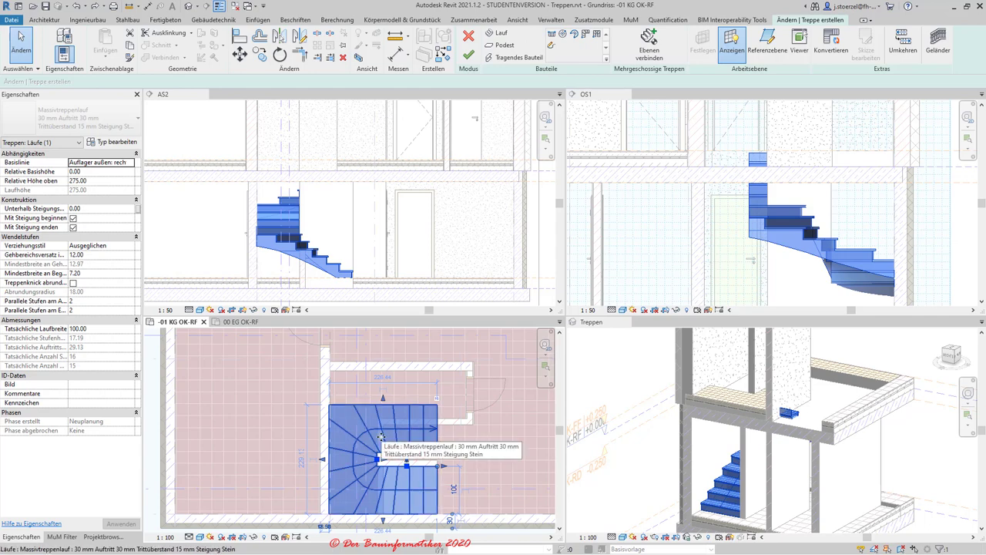
- Try the Punktbezogen winder style on the run, cancel the error, and undo back to balanced winders
click(119, 245)
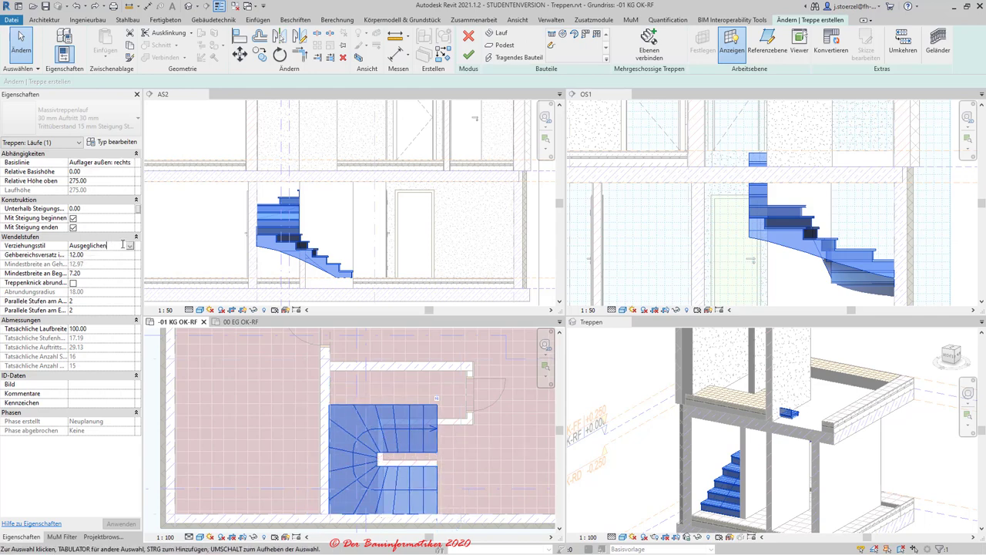
click(130, 247)
click(95, 266)
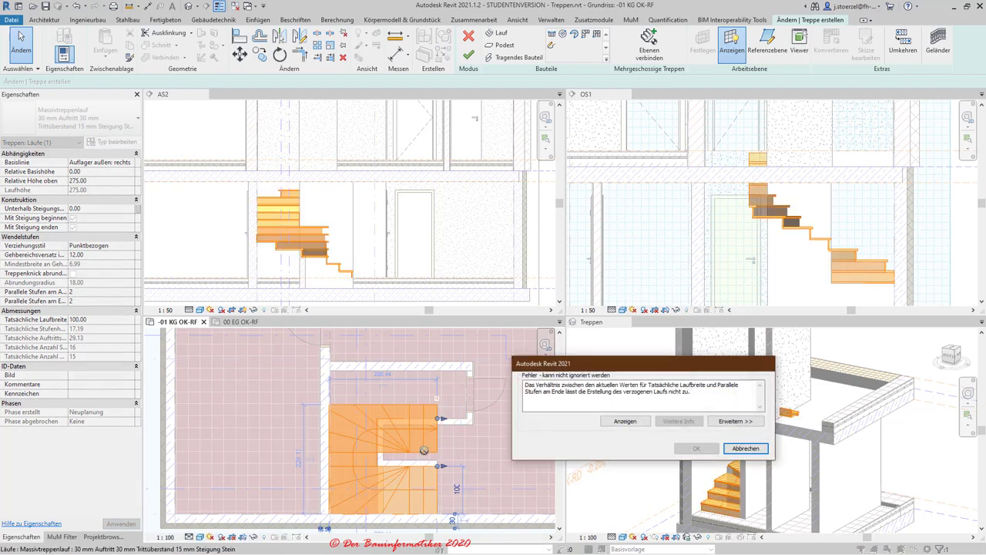
click(729, 451)
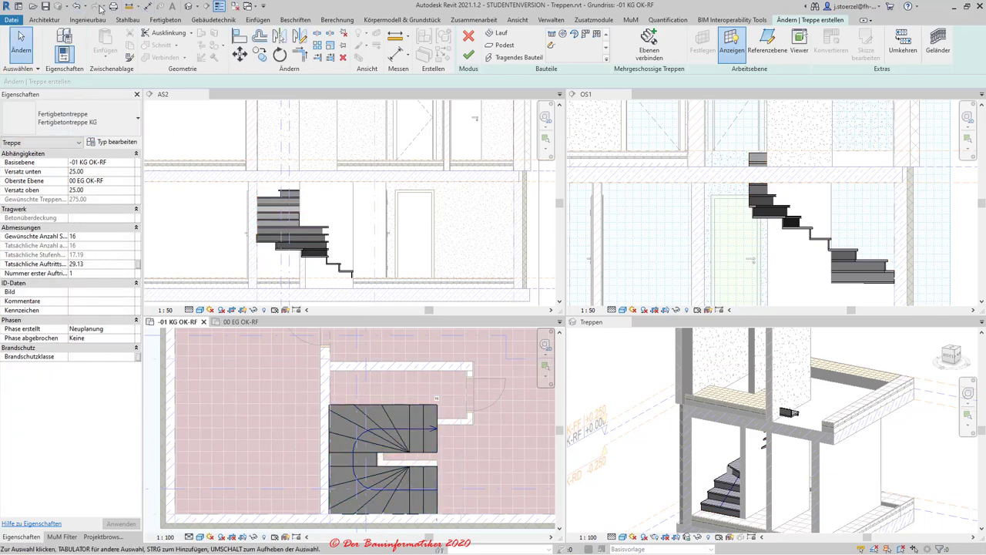
click(76, 7)
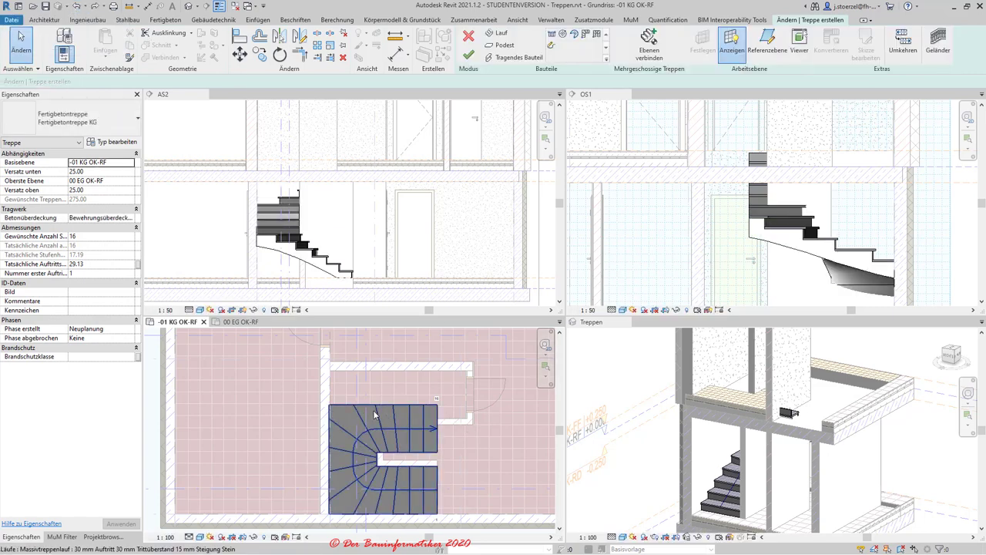
- Select the winder run and drag its grip to pull in and shorten the upper flight
scroll(375, 415, up, 1)
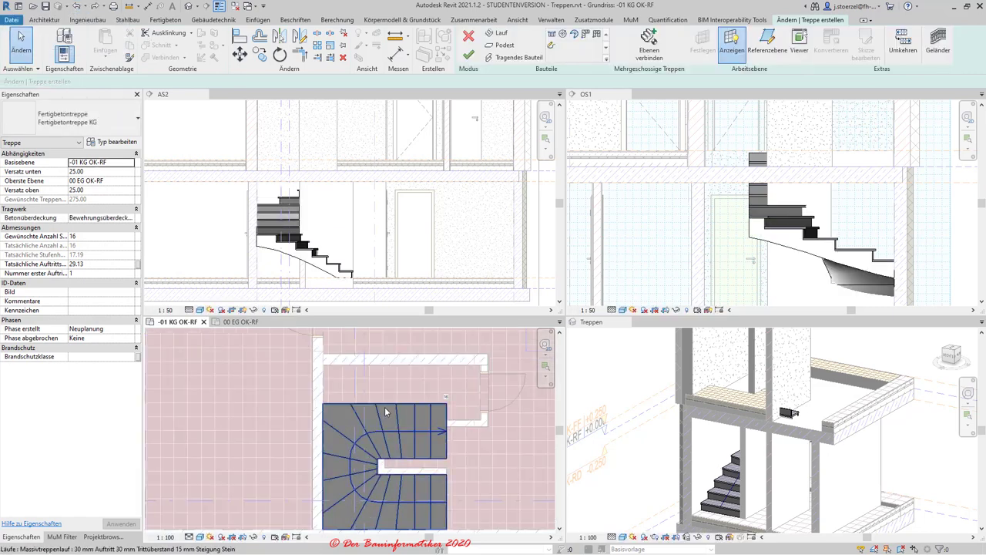
middle_drag(385, 413, 384, 407)
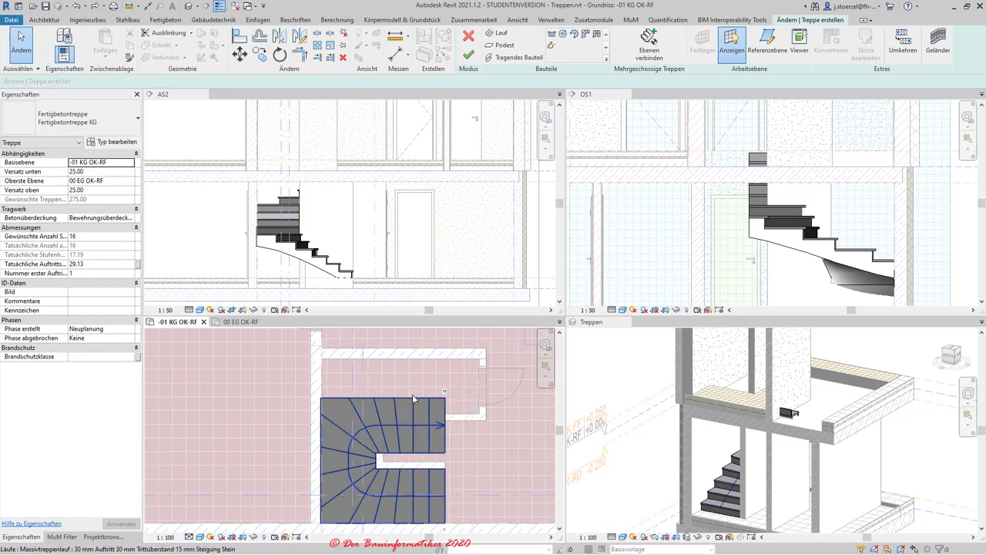
click(423, 456)
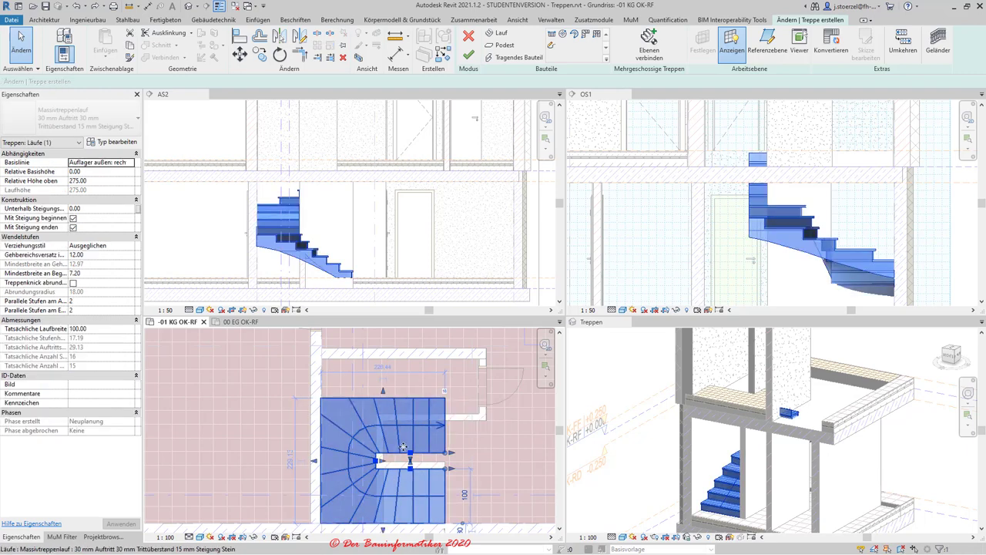
scroll(413, 441, up, 1)
scroll(413, 442, up, 1)
scroll(413, 442, up, 1)
scroll(413, 441, up, 1)
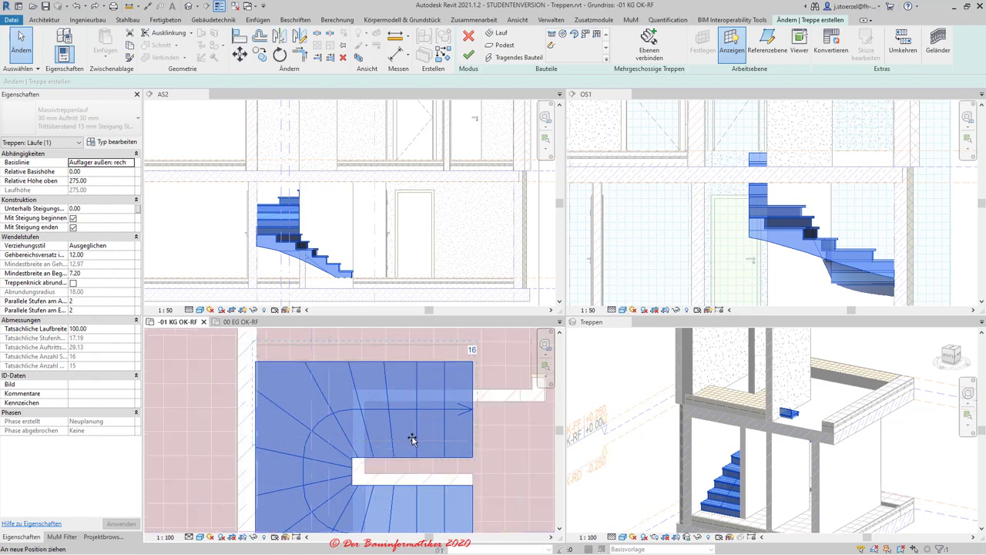
click(413, 450)
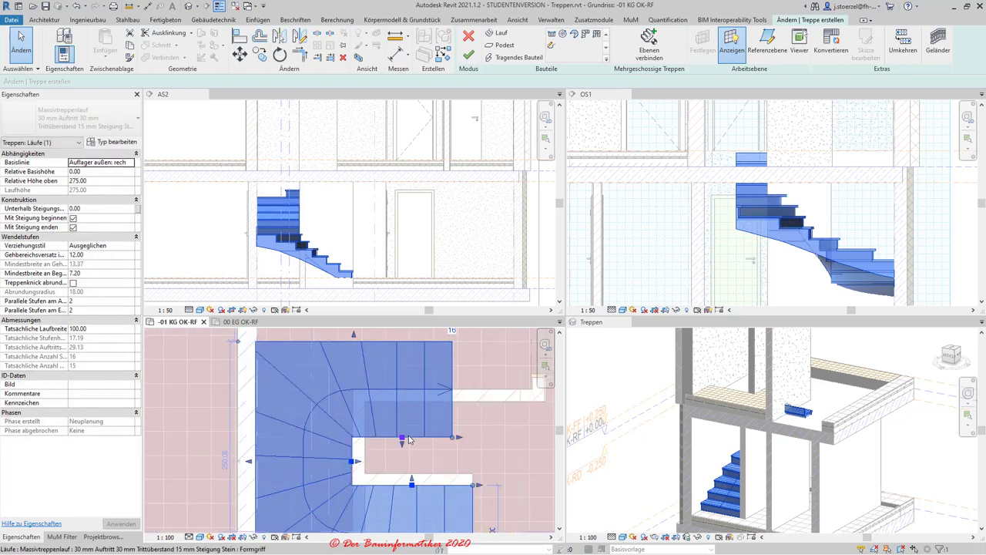
scroll(413, 469, down, 1)
scroll(404, 441, down, 1)
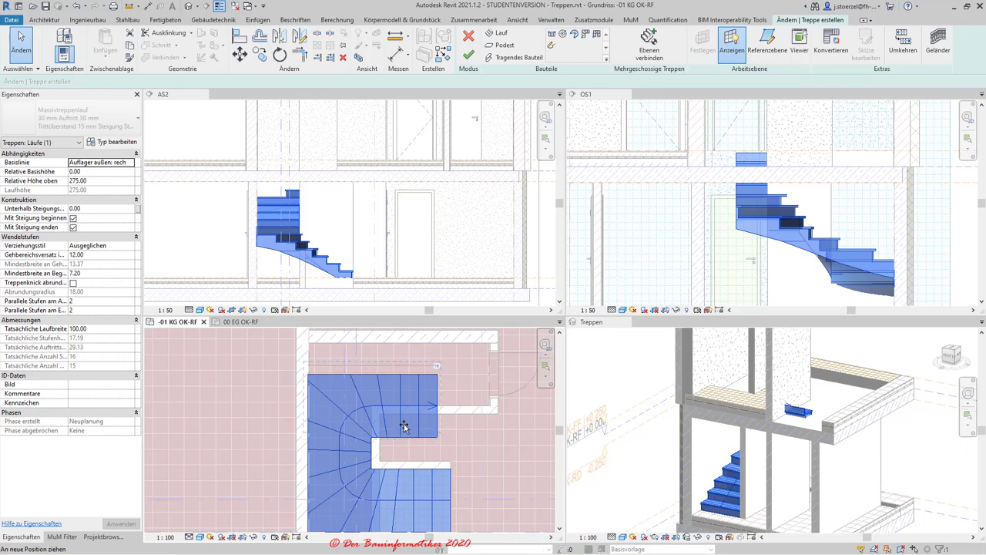
drag(403, 430, 398, 417)
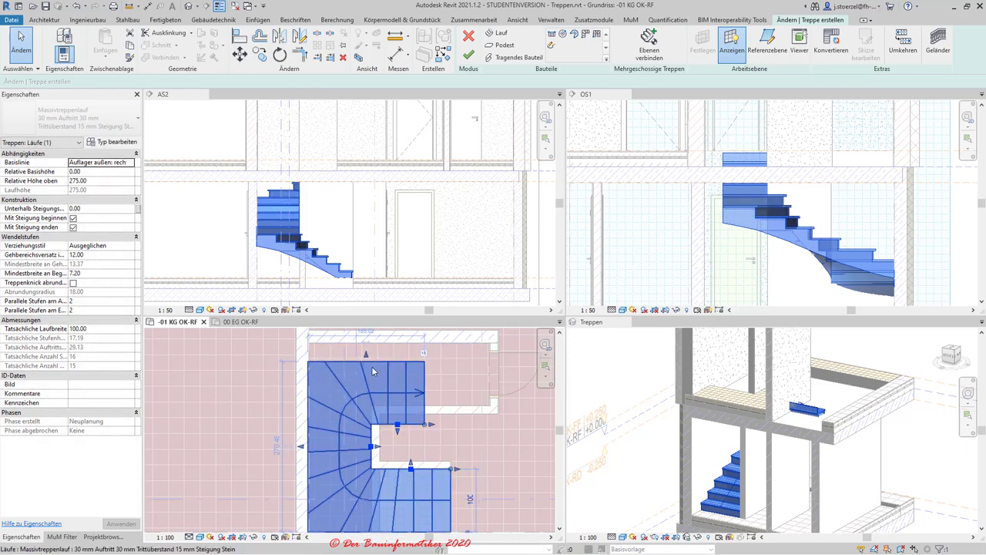
- Try reshaping the run at its inner corner and cancel the resulting error
scroll(397, 417, up, 2)
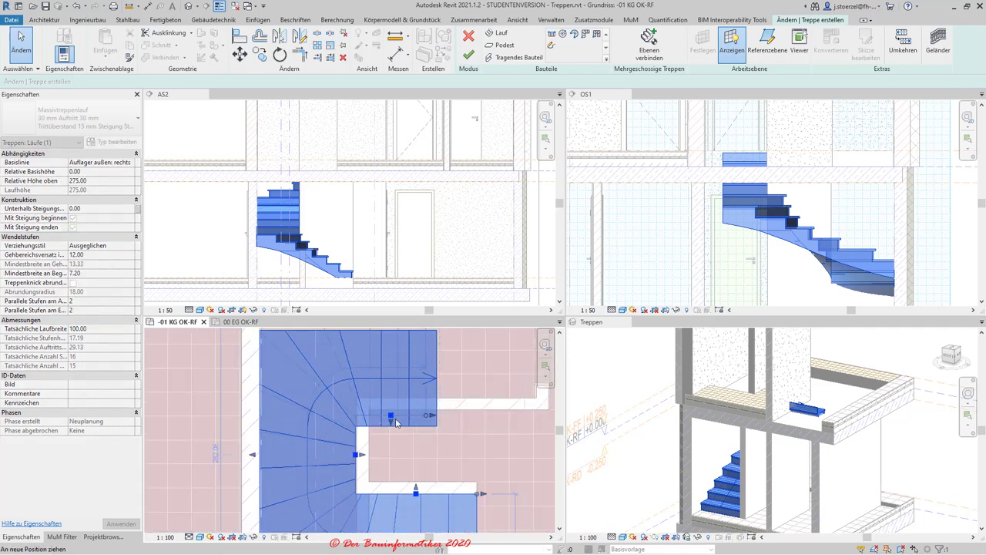
click(396, 418)
scroll(404, 436, down, 1)
scroll(403, 436, down, 1)
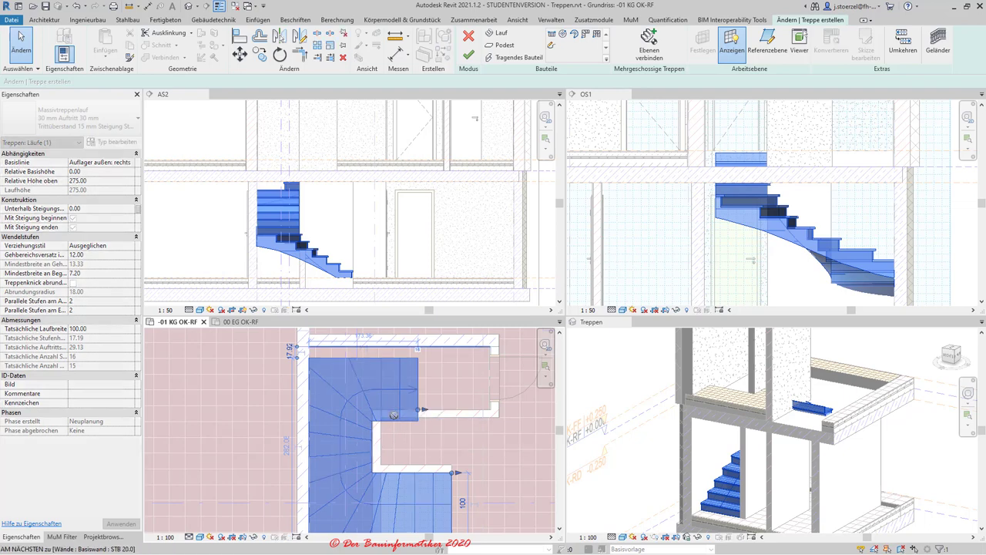
drag(393, 413, 395, 419)
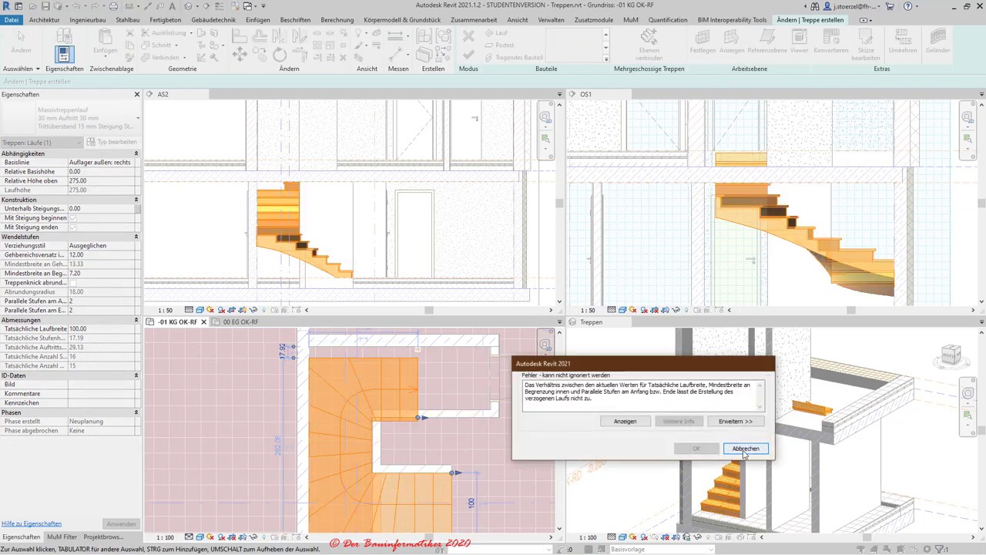
click(745, 448)
- Move another shape handle of the run, then undo the drag of its inner edge to the wall face
click(416, 406)
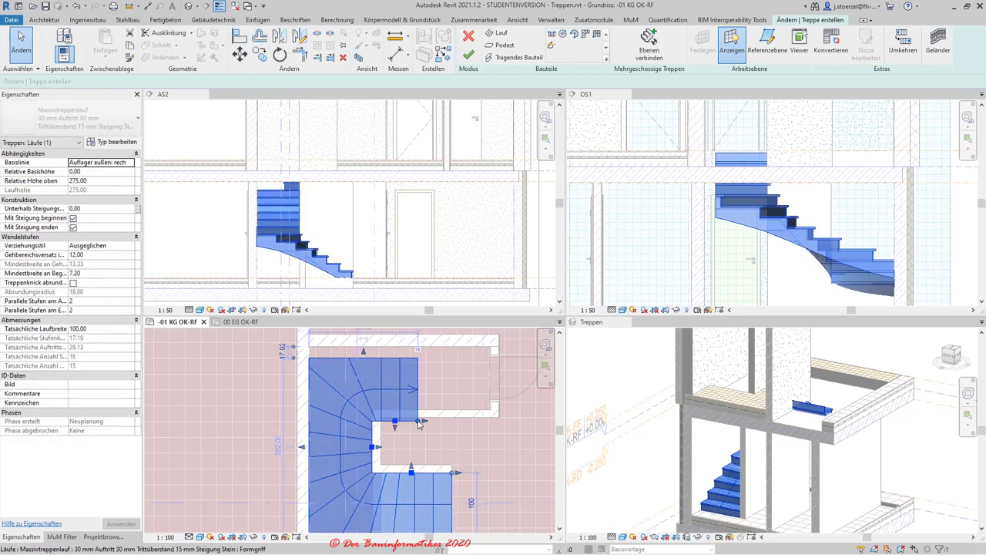
drag(419, 423, 437, 421)
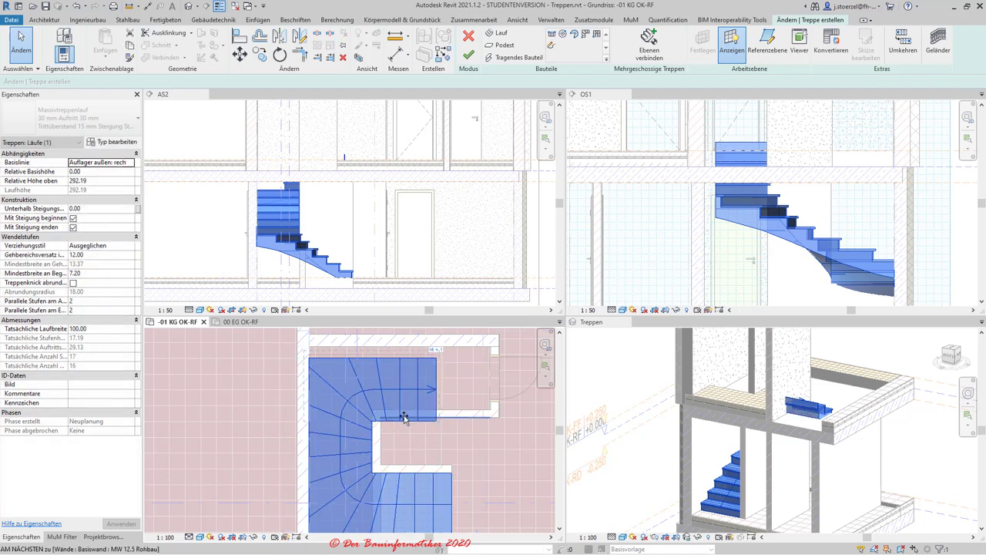
click(404, 417)
scroll(395, 417, up, 1)
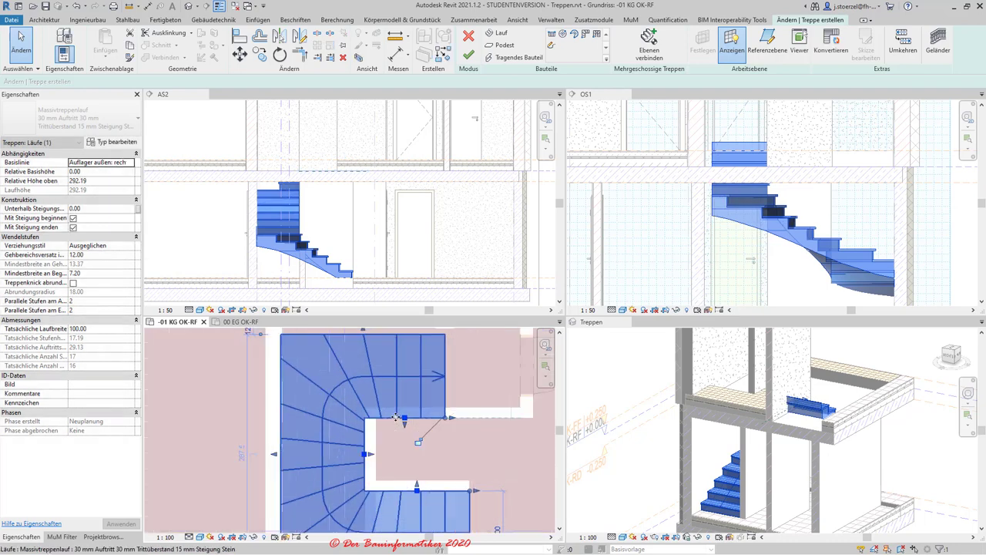
scroll(395, 417, up, 1)
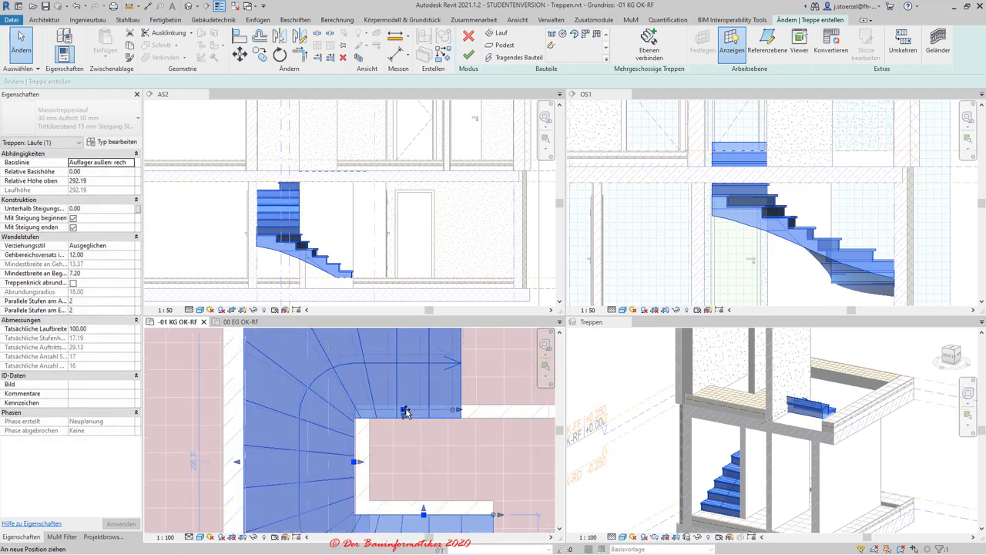
drag(406, 414, 405, 407)
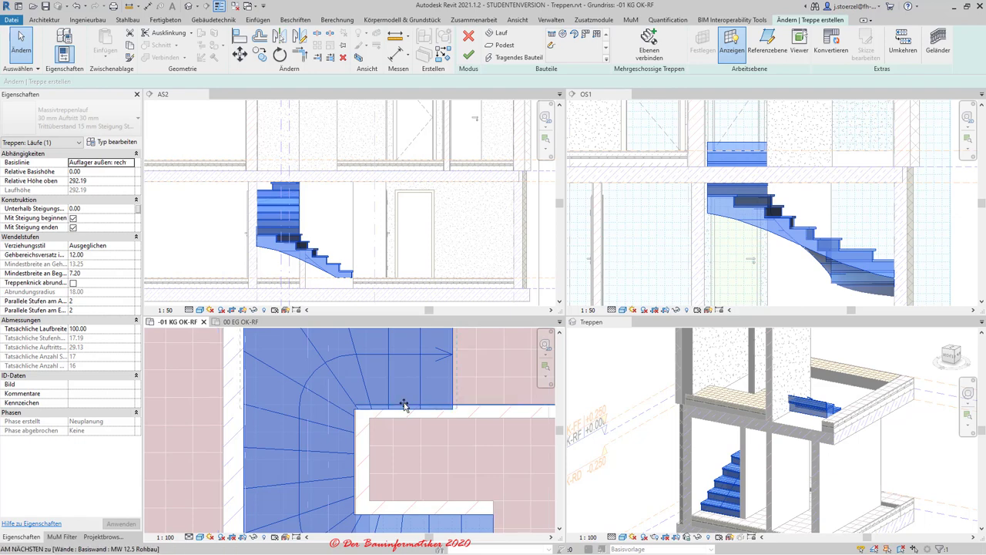
key(ctrl+z)
scroll(398, 444, down, 2)
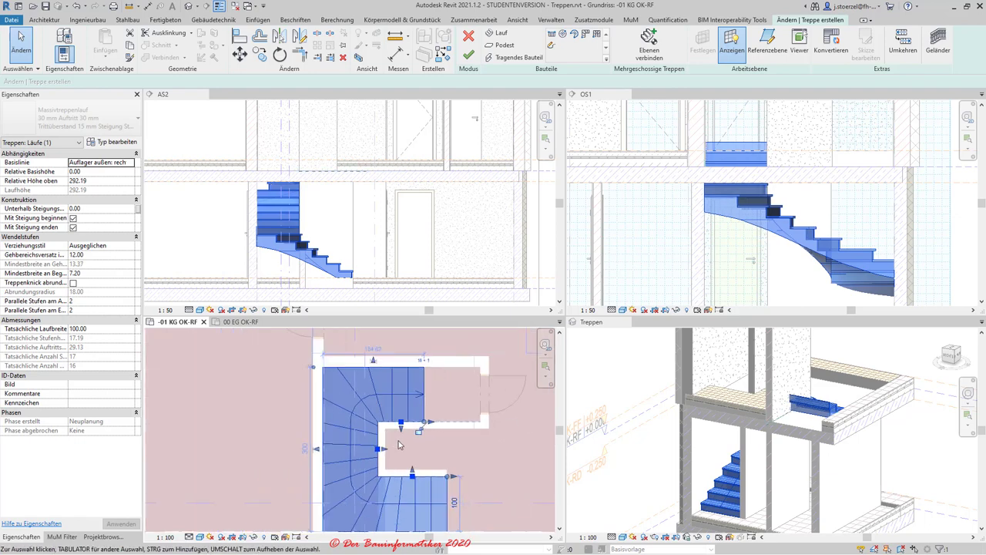
scroll(427, 450, down, 2)
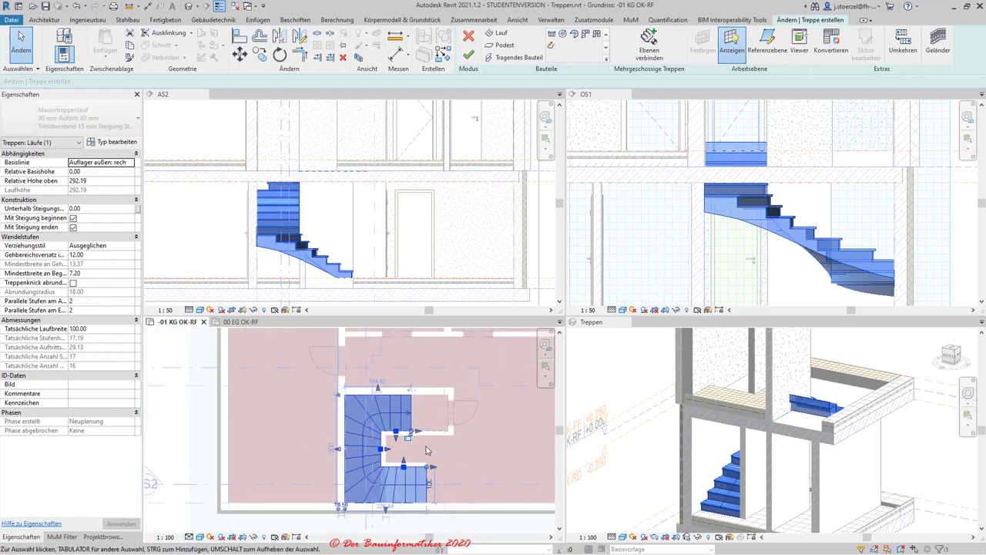
middle_drag(427, 450, 431, 425)
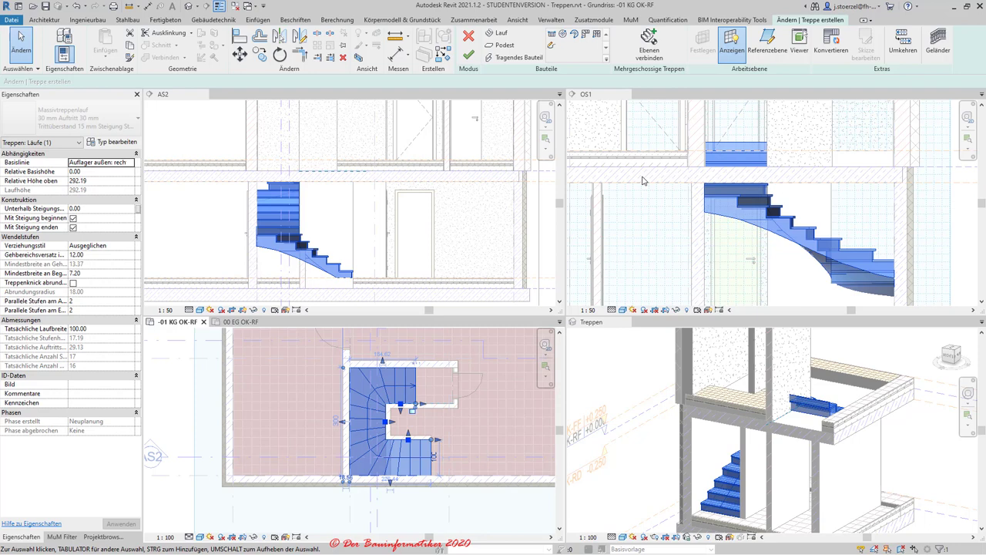
scroll(515, 305, up, 1)
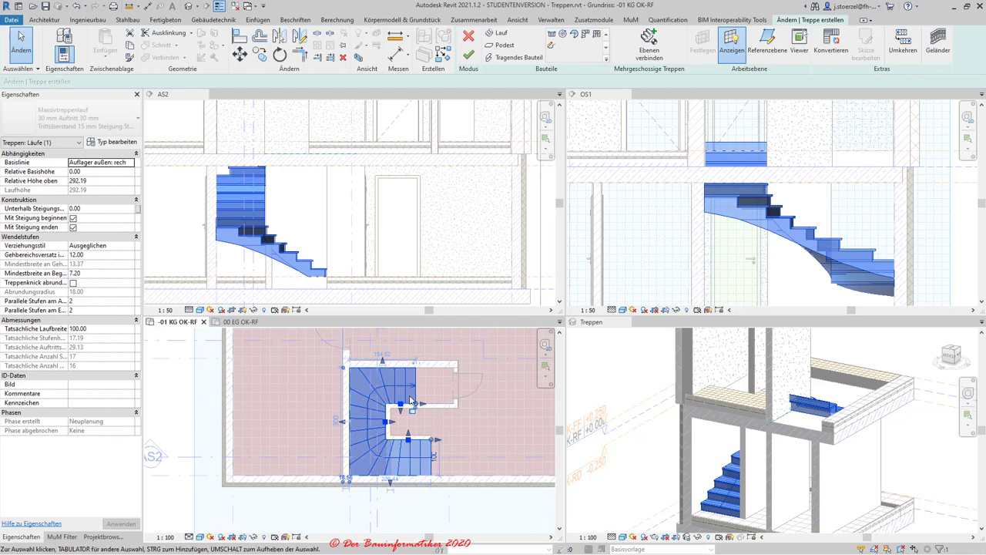
scroll(410, 396, up, 2)
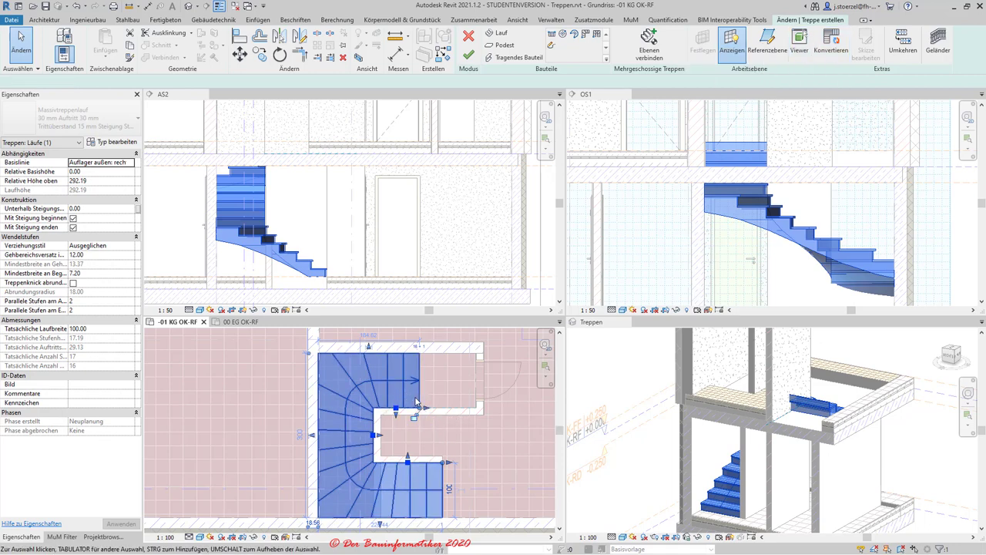
click(433, 399)
click(433, 404)
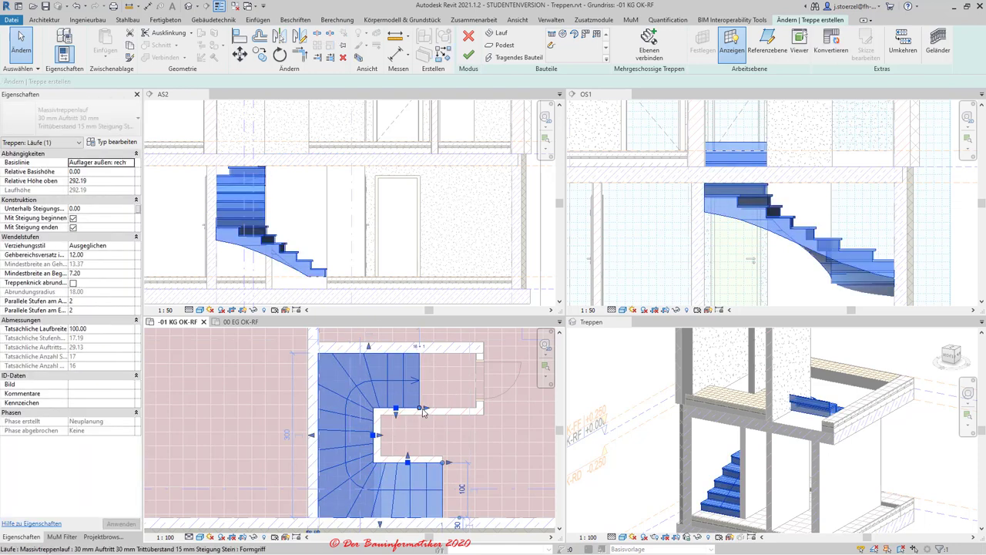
click(412, 413)
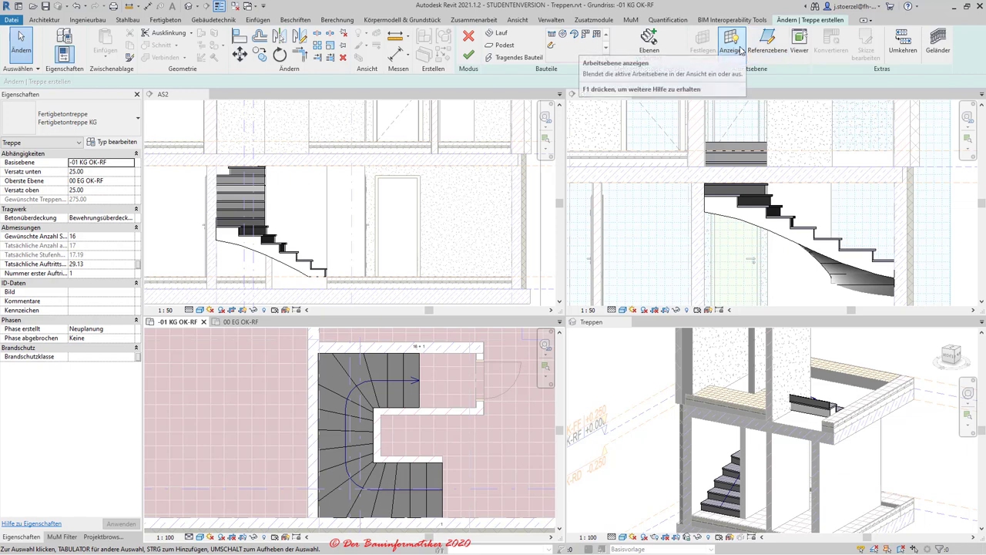
click(419, 373)
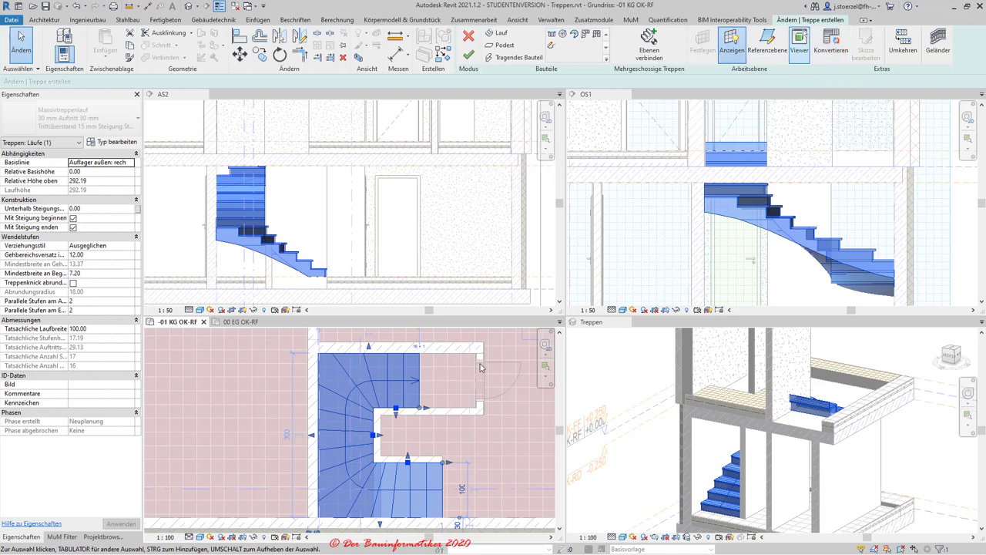
middle_drag(334, 441, 360, 422)
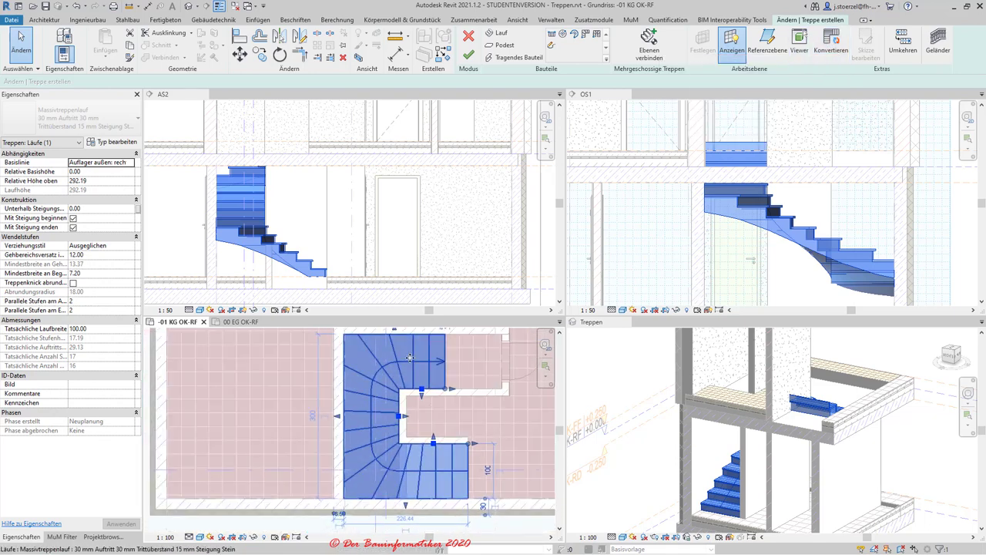
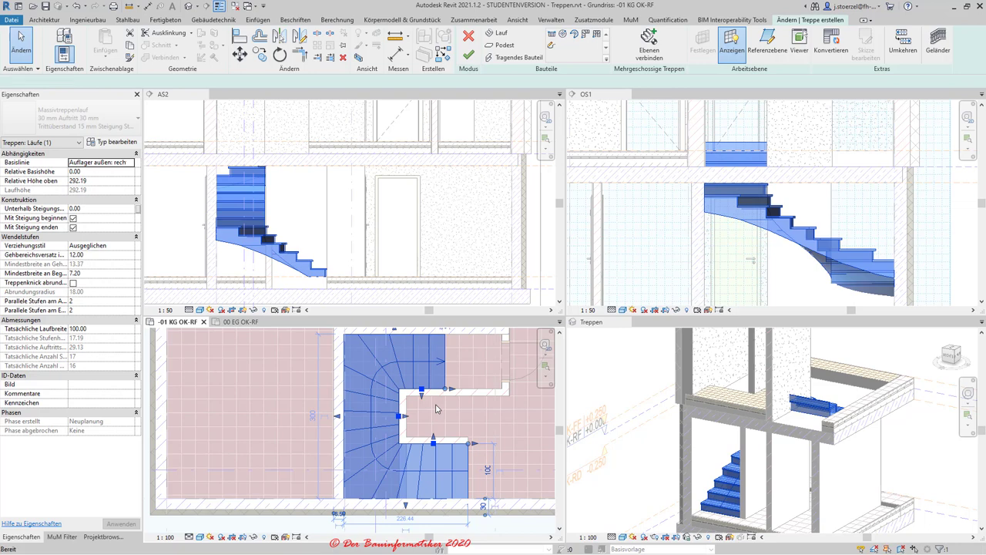
- Give the run base line Auflager außen: rechts and 2 parallel steps at start and end
click(439, 398)
click(446, 383)
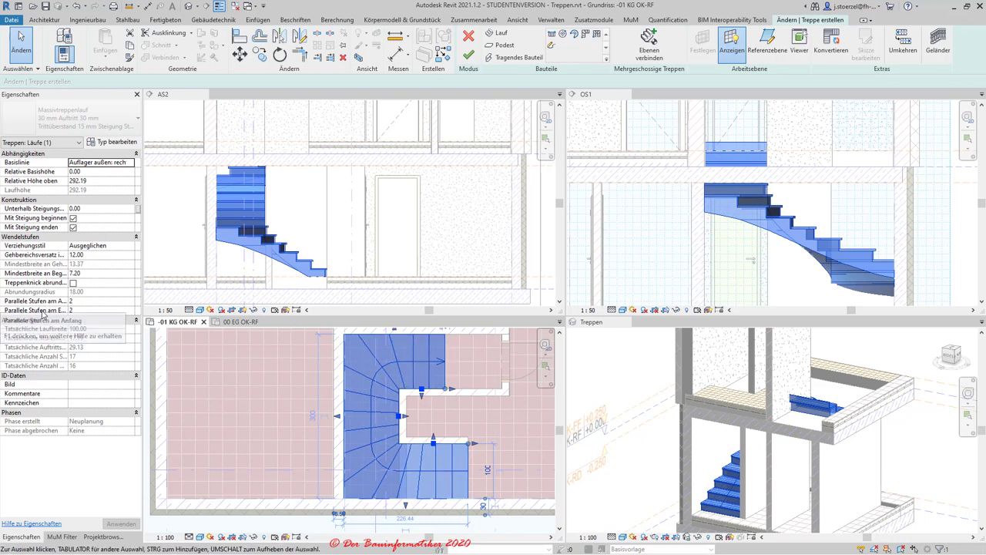
click(82, 301)
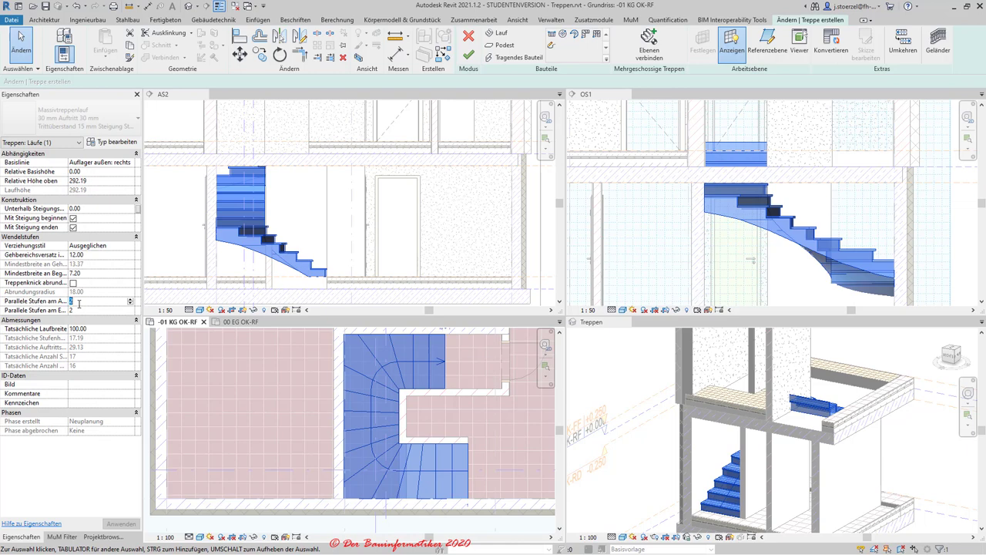
click(79, 311)
key(Return)
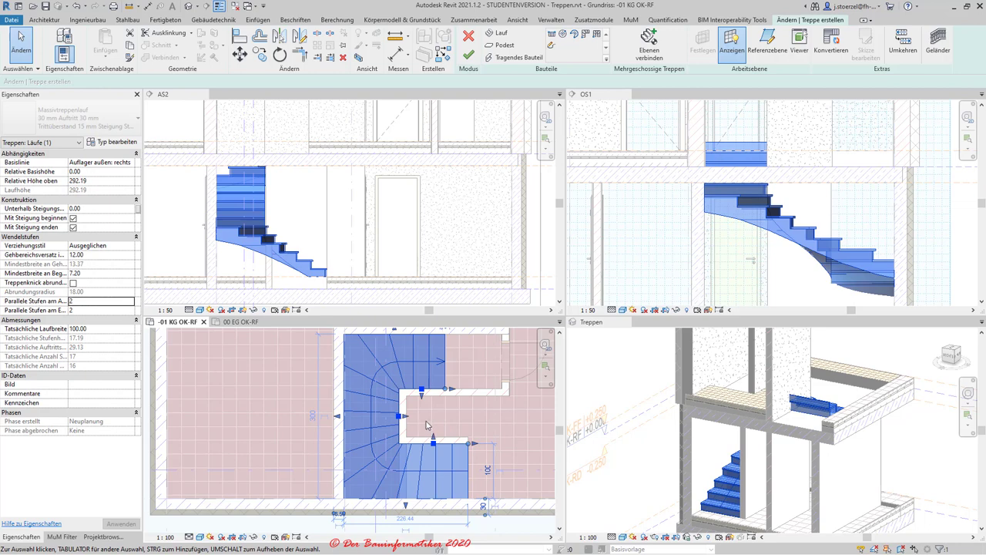
scroll(428, 425, down, 2)
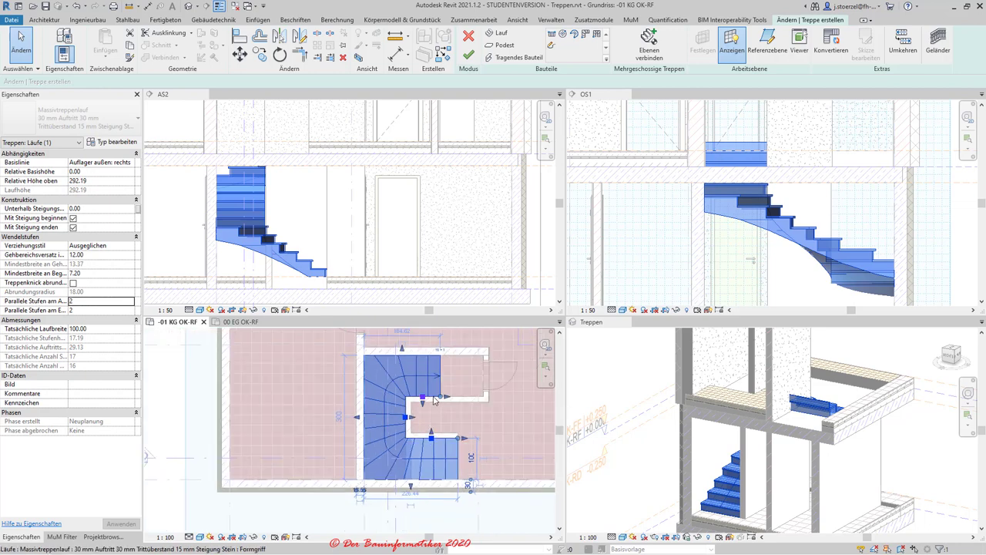
scroll(335, 267, up, 2)
- Align the stair's lowest riser to the vertical reference line in section AS2
scroll(336, 267, up, 2)
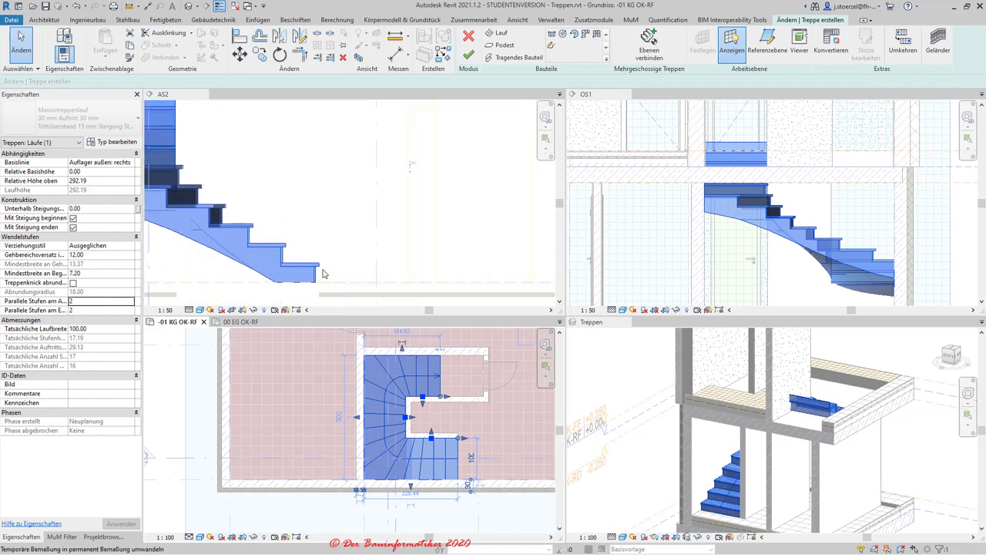
middle_drag(335, 268, 312, 248)
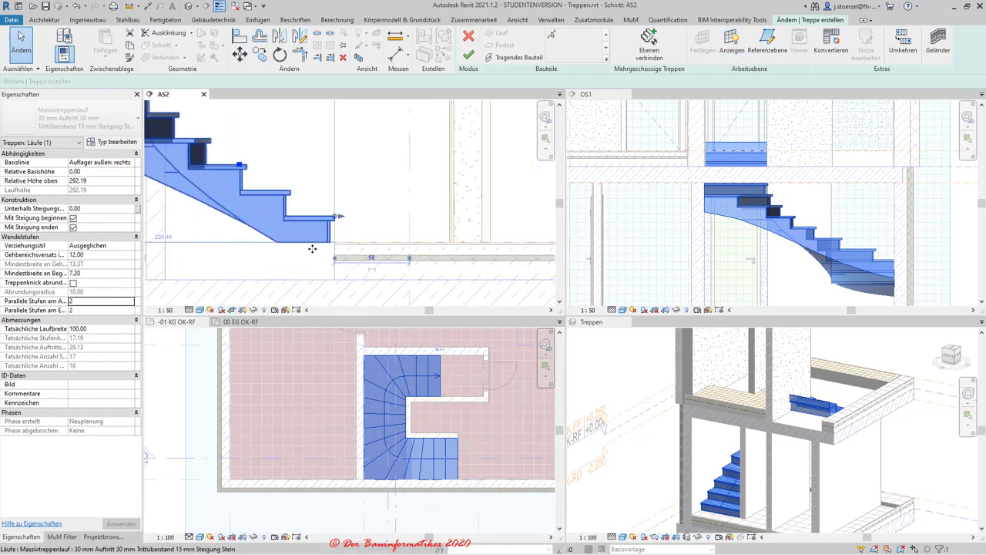
scroll(331, 228, up, 1)
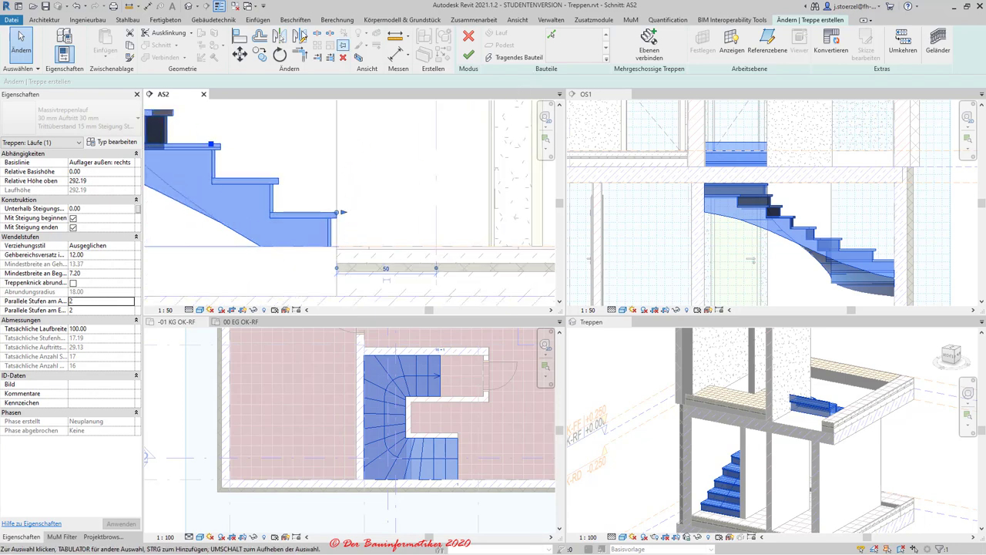
click(238, 37)
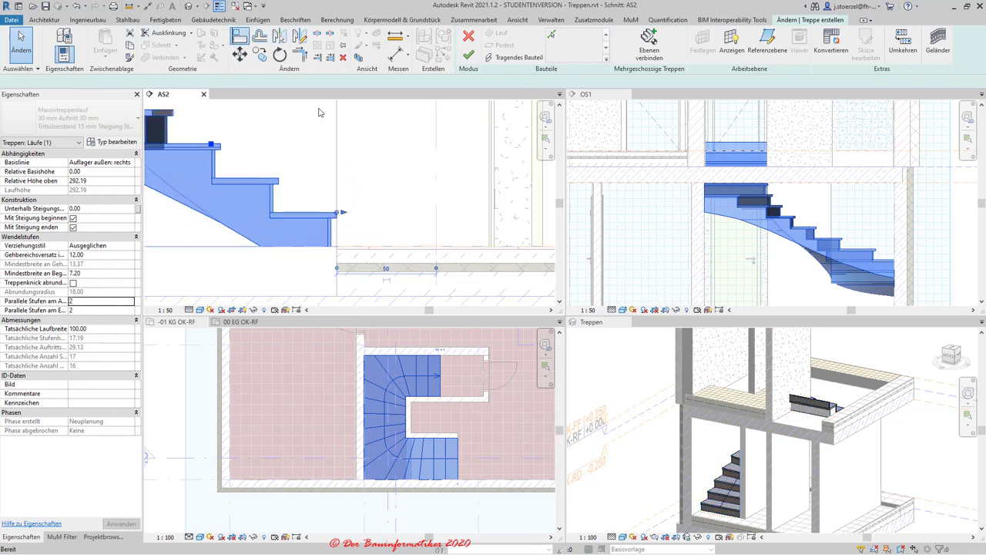
click(336, 187)
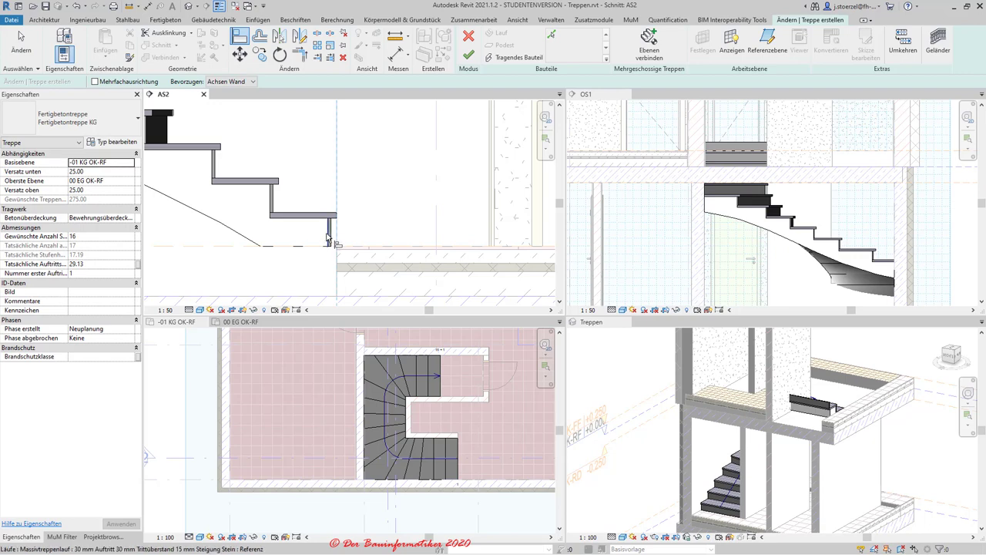
click(328, 245)
scroll(400, 370, down, 1)
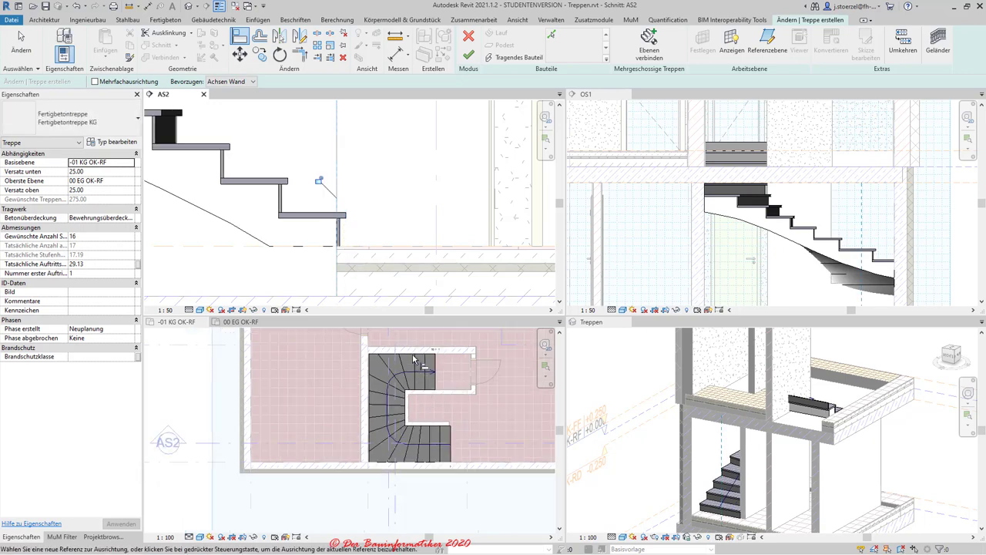
scroll(396, 253, down, 2)
mouse_move(407, 198)
middle_down()
mouse_move(411, 220)
mouse_move(370, 200)
middle_up()
scroll(362, 192, down, 2)
scroll(335, 175, down, 1)
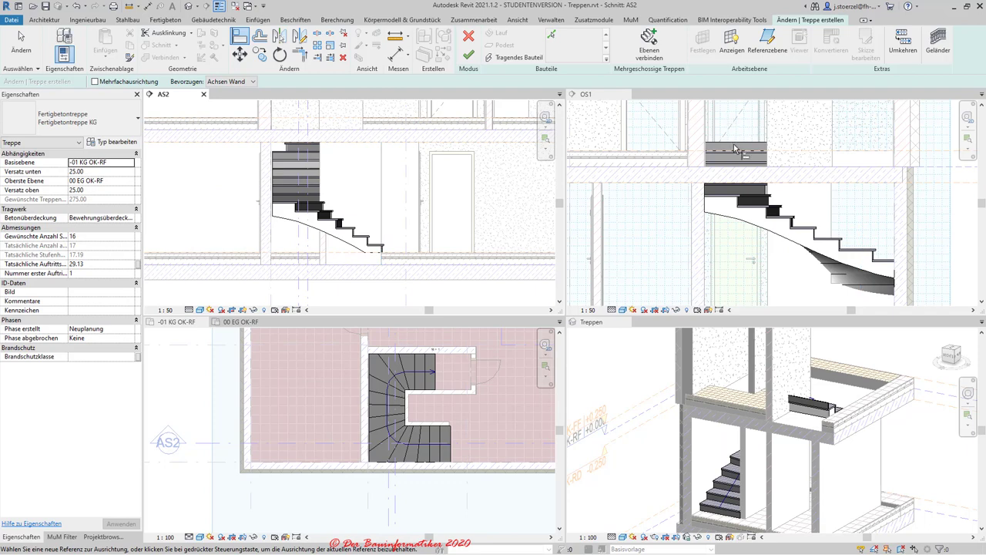
key(Escape)
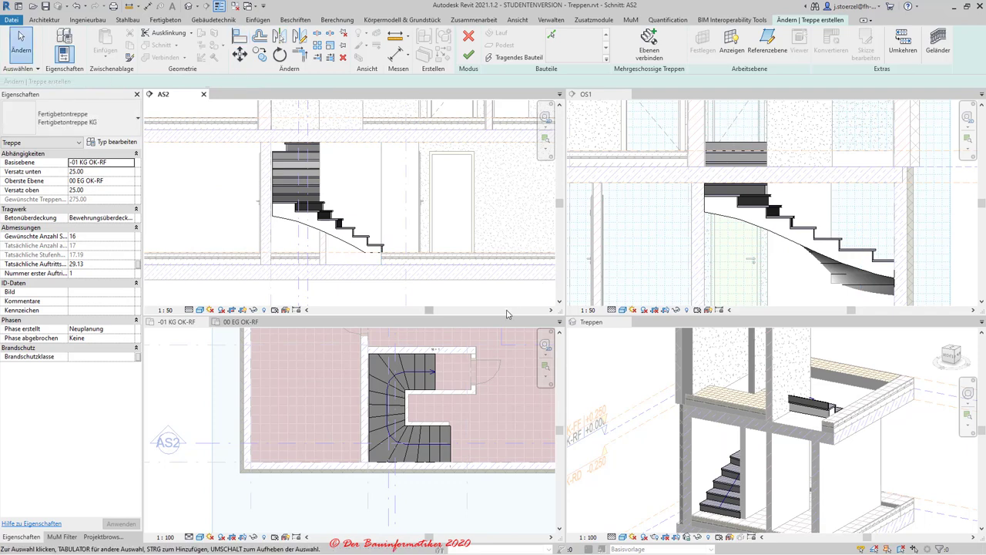
- Select the Massivtreppenlauf run in plan and drag its edge slightly left
scroll(404, 418, up, 2)
scroll(389, 422, up, 2)
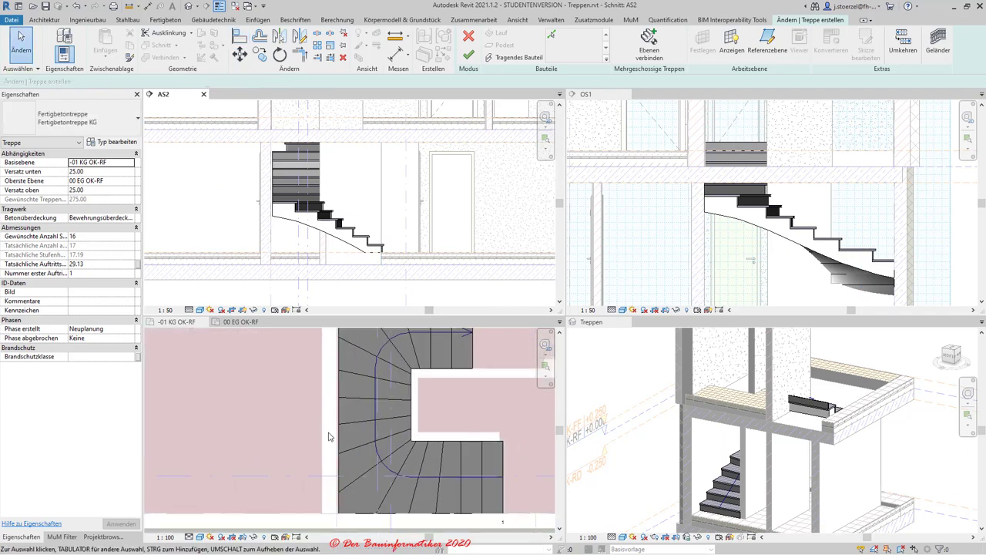
scroll(370, 426, up, 2)
scroll(352, 430, up, 2)
scroll(346, 416, down, 2)
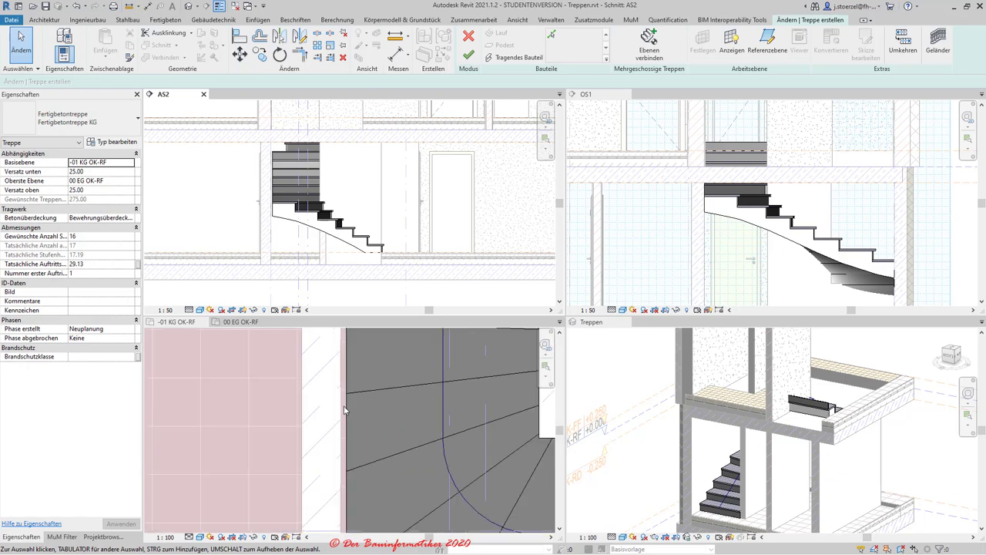
scroll(358, 399, down, 2)
scroll(370, 388, down, 2)
scroll(370, 388, down, 2)
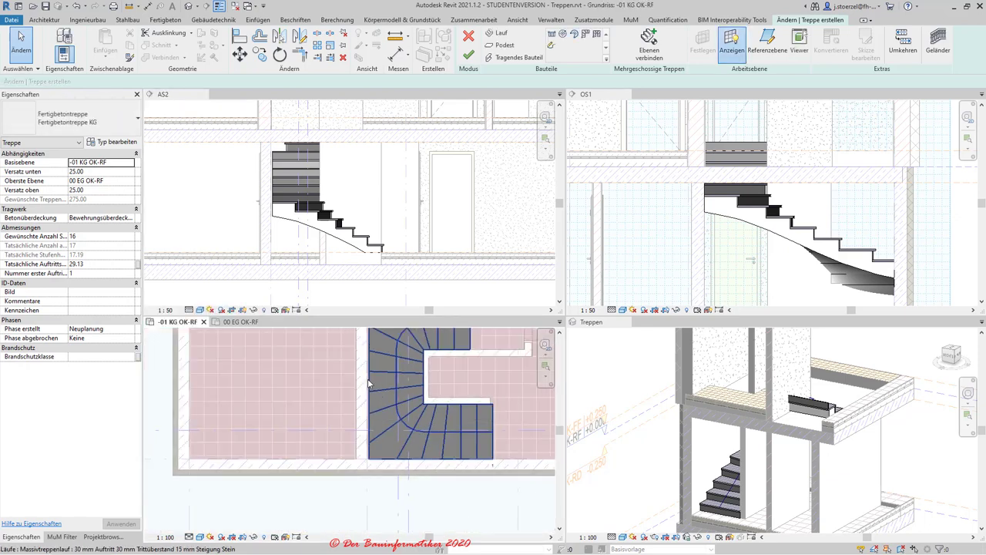
mouse_move(370, 387)
middle_down()
mouse_move(382, 389)
mouse_move(381, 416)
middle_up()
click(383, 400)
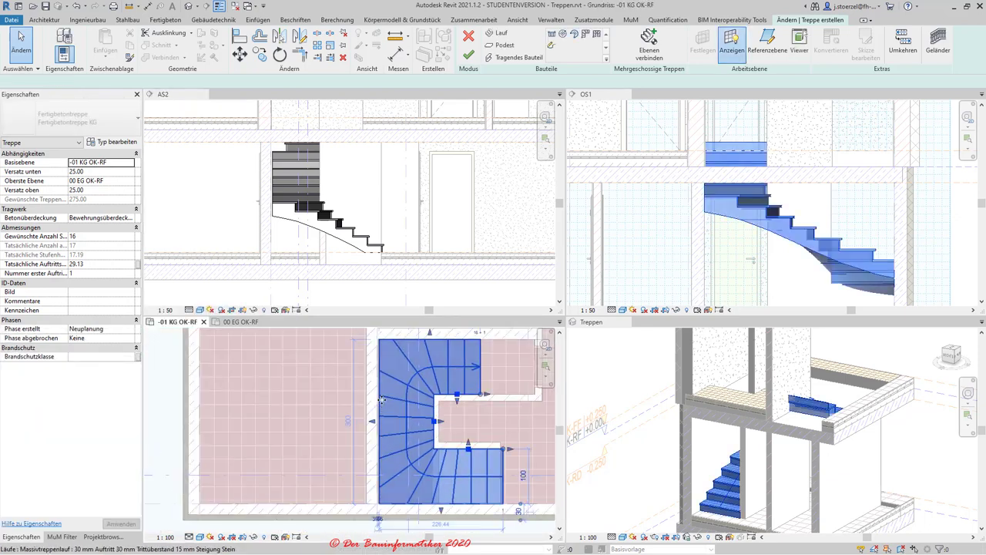
scroll(386, 425, up, 3)
scroll(461, 432, up, 2)
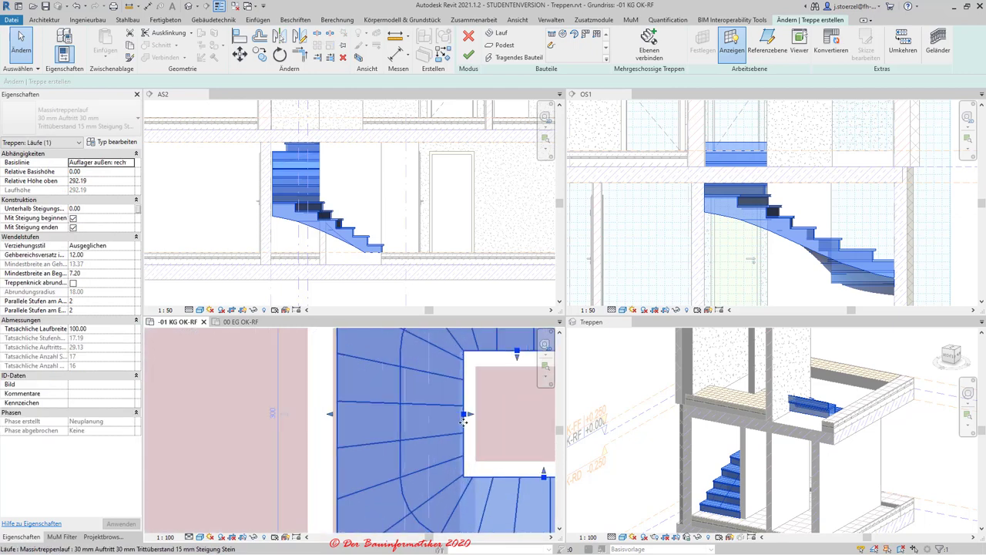
scroll(465, 420, up, 2)
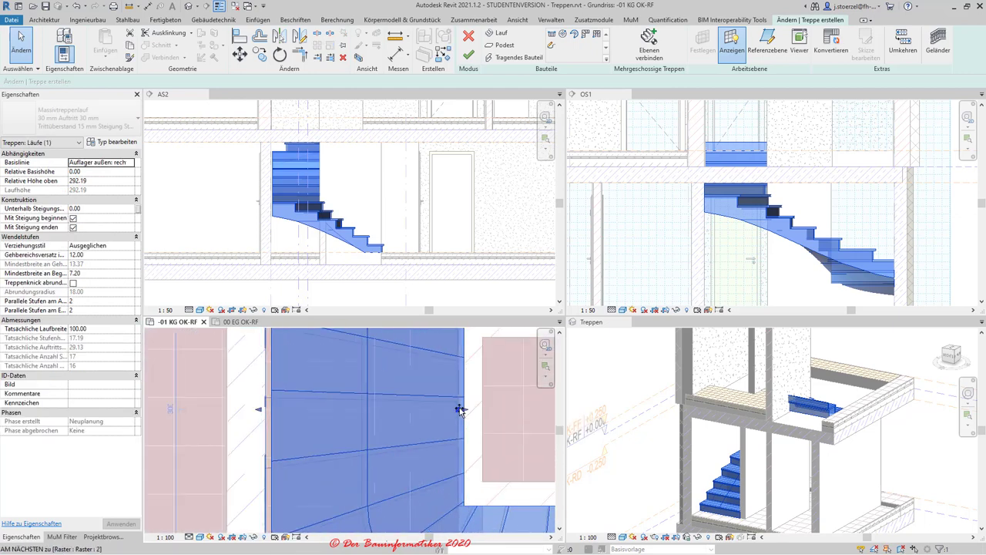
drag(459, 410, 453, 437)
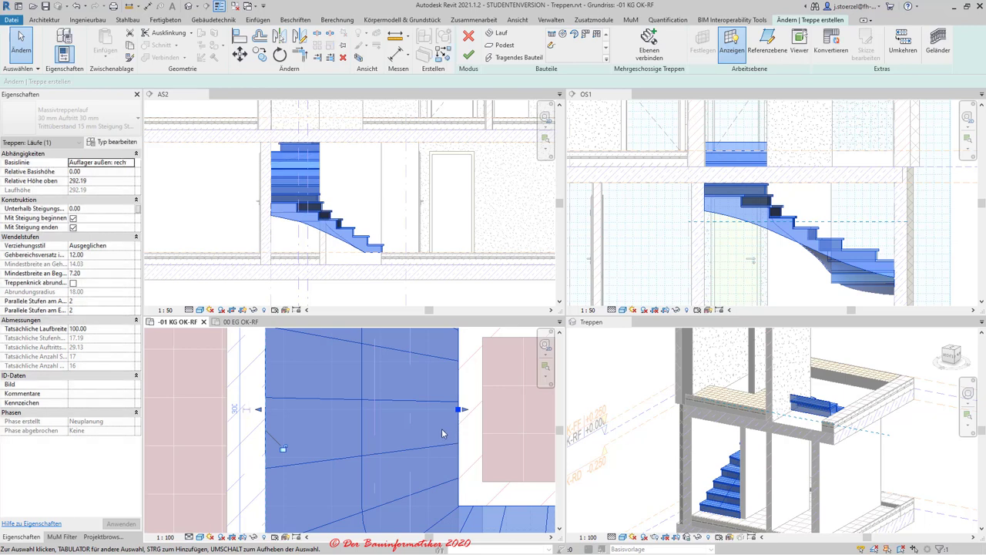
- Review the winding run's 17 risers of 17.19 in plan, then deselect it
scroll(453, 436, down, 2)
scroll(493, 455, down, 1)
scroll(529, 467, down, 1)
scroll(493, 458, up, 1)
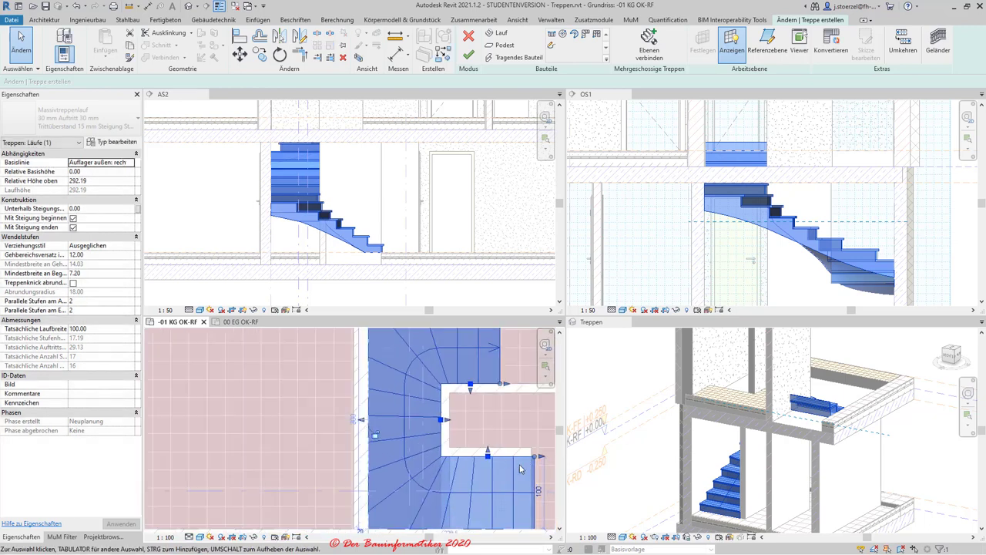
scroll(447, 451, up, 1)
scroll(408, 446, up, 1)
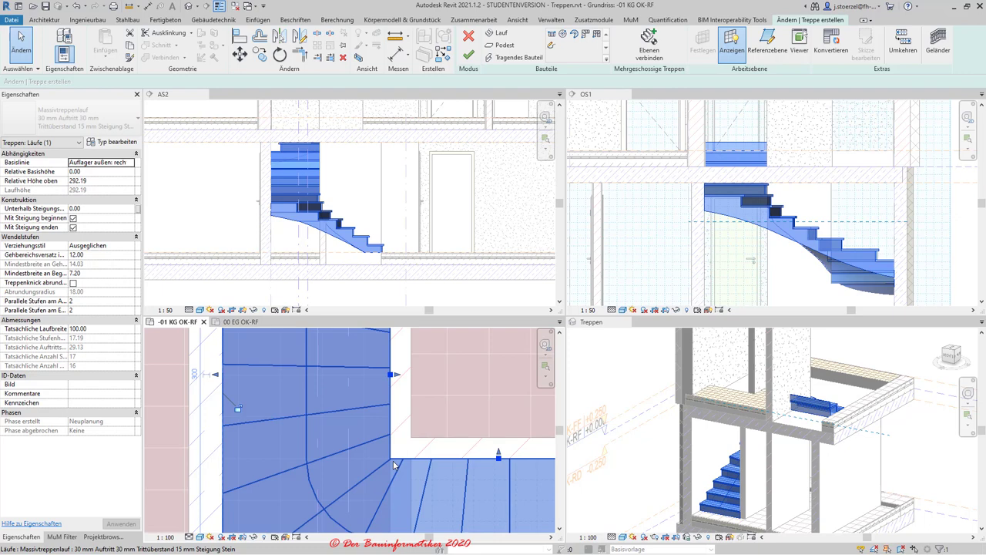
scroll(405, 440, down, 1)
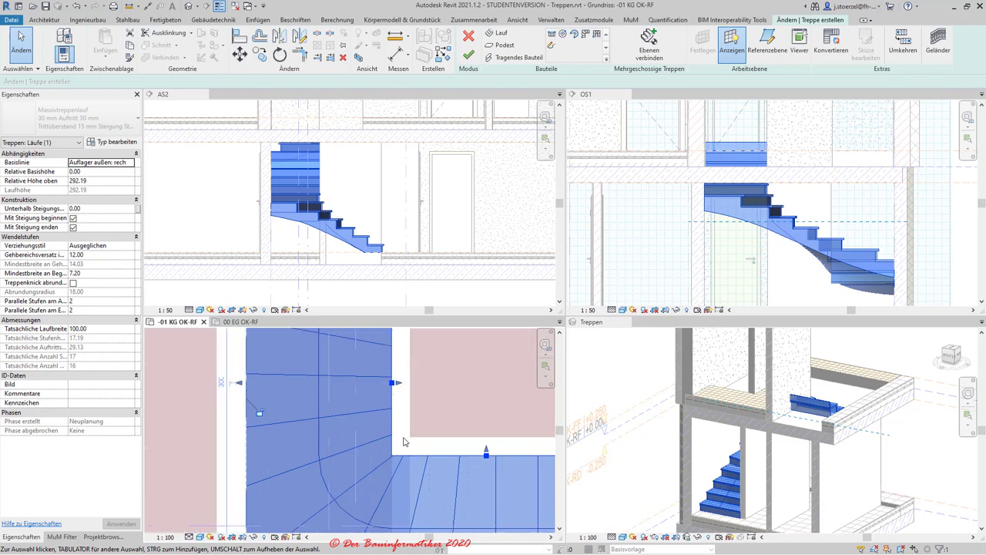
scroll(404, 441, down, 1)
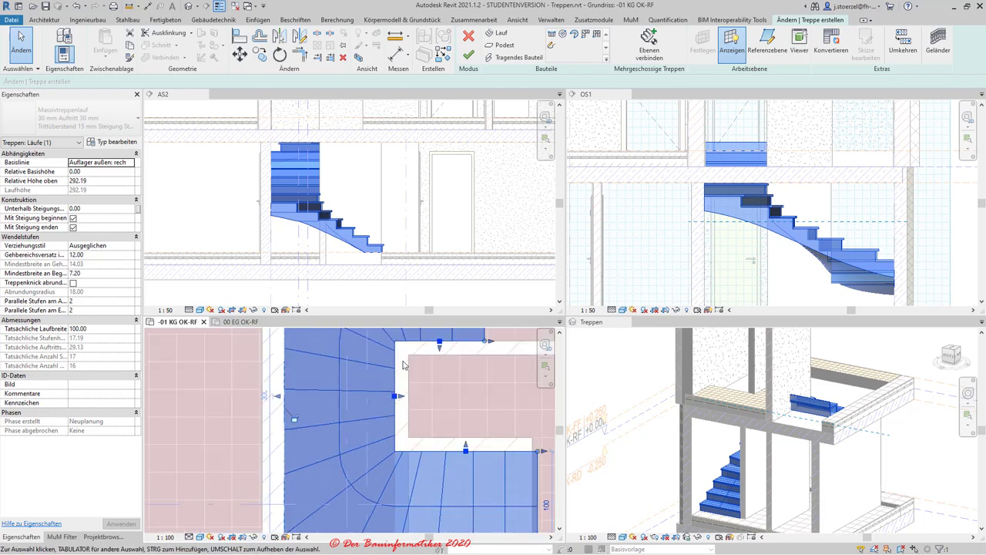
scroll(401, 420, up, 2)
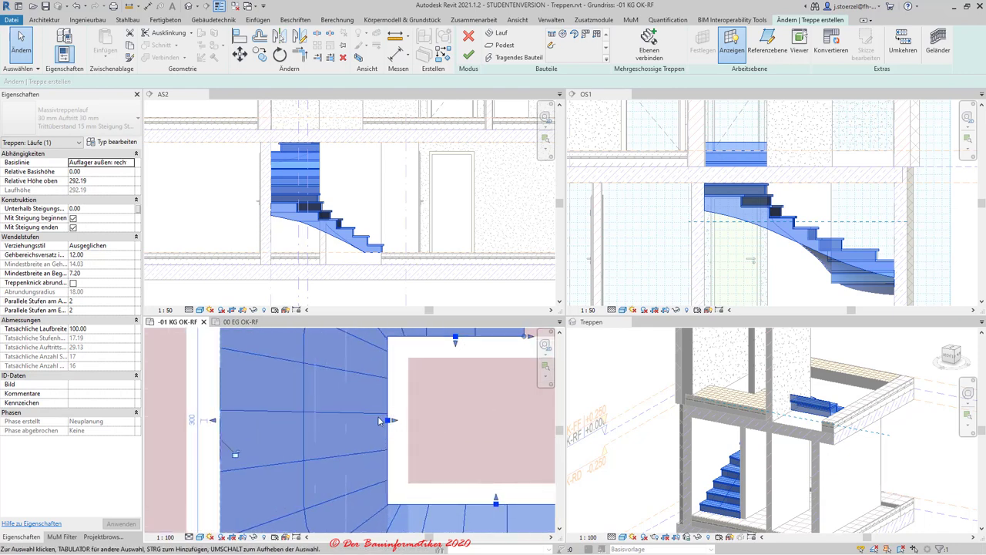
scroll(398, 423, up, 2)
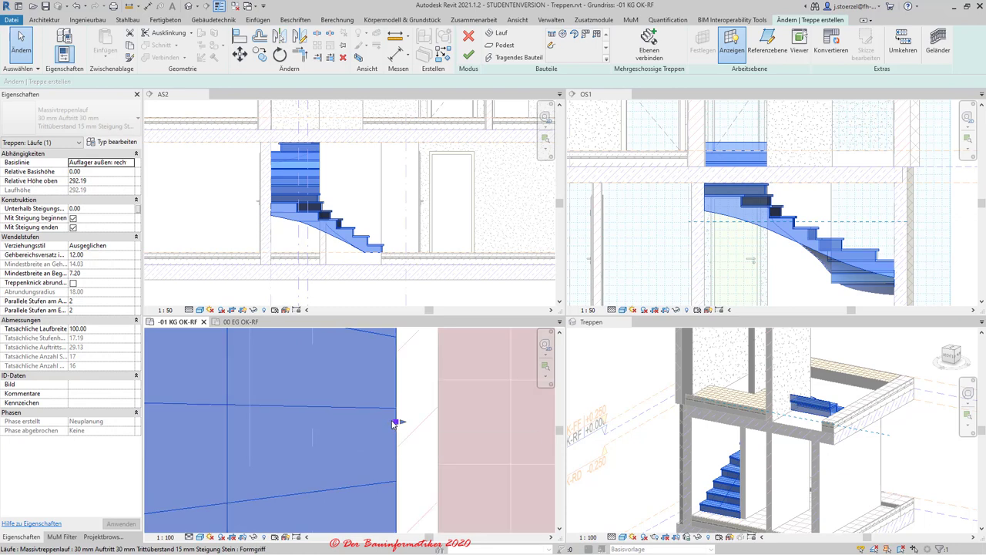
scroll(393, 425, up, 2)
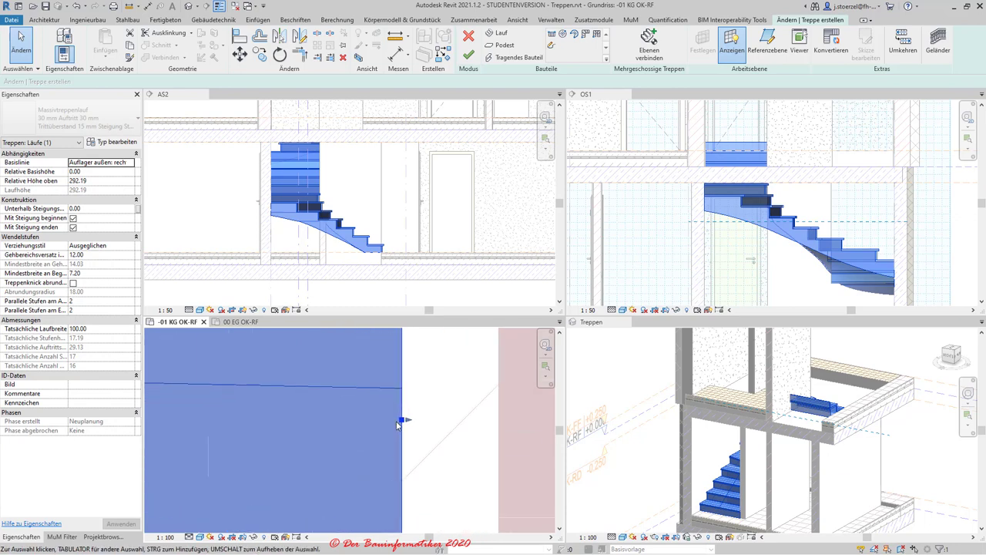
scroll(399, 424, up, 1)
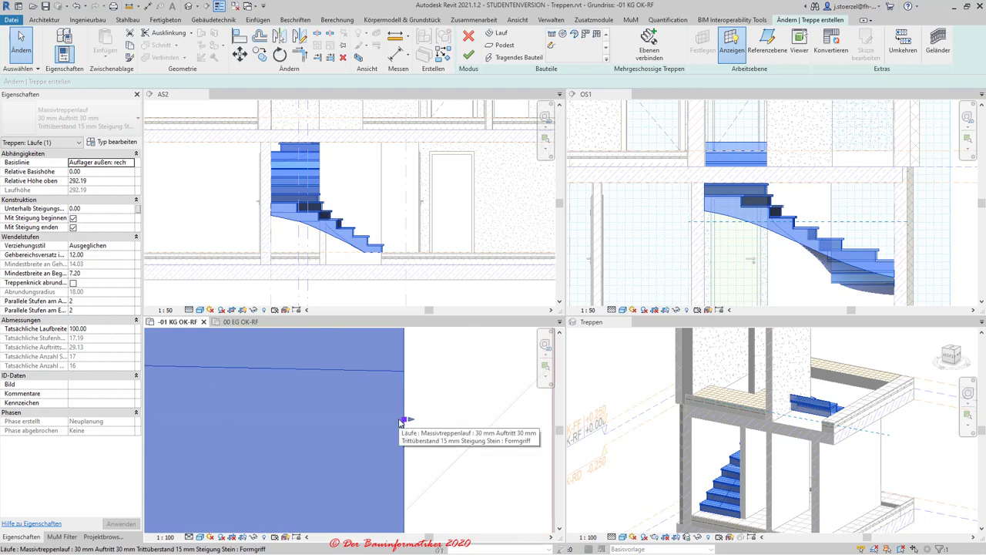
scroll(395, 422, down, 2)
scroll(397, 416, down, 3)
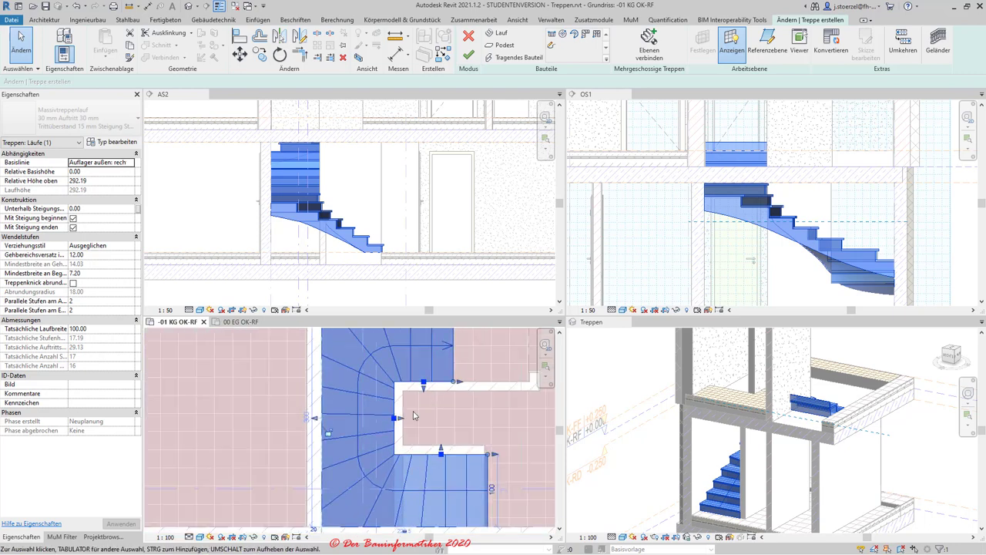
middle_drag(401, 409, 401, 426)
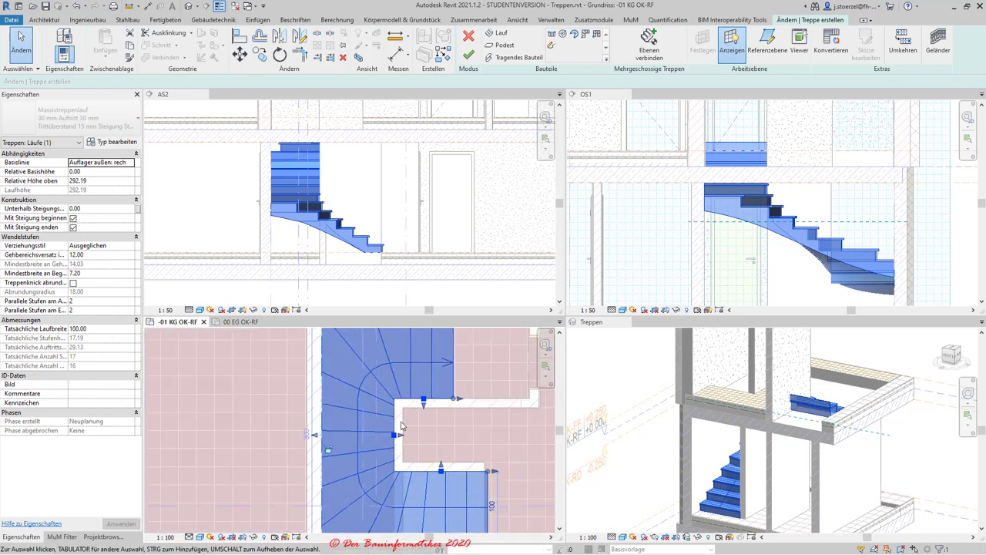
scroll(401, 426, up, 2)
scroll(412, 432, down, 2)
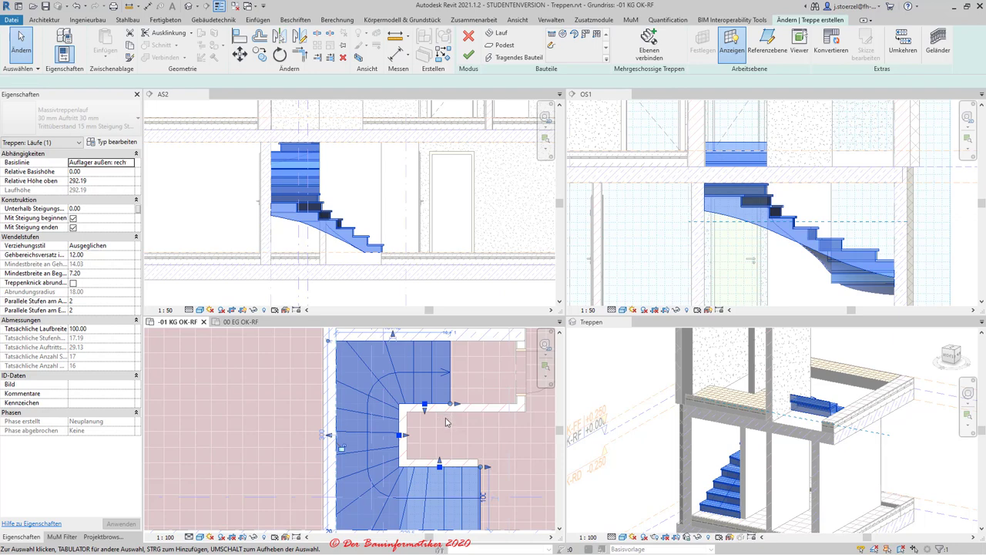
key(Escape)
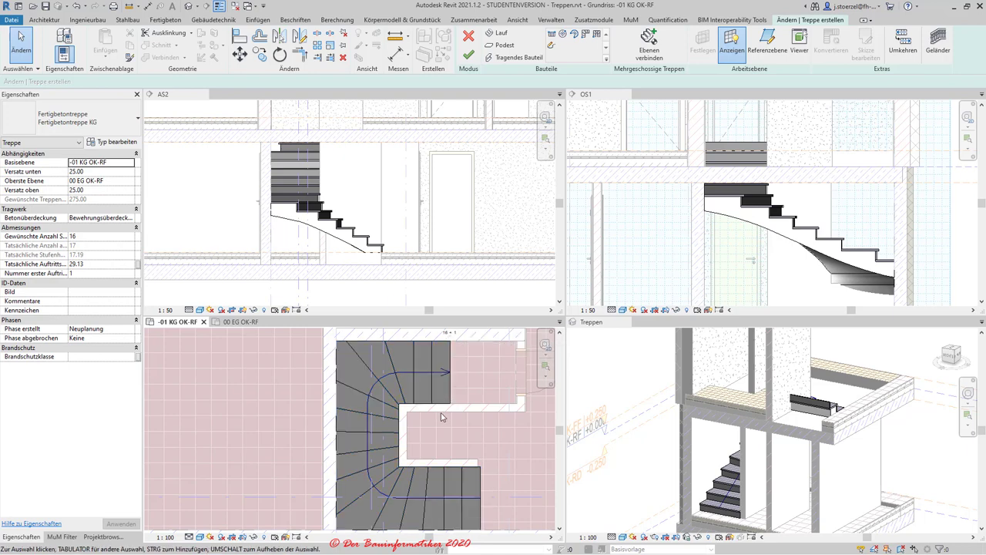
- Try lowering the run's top end to 275.00, cancel the error, then finish the stair edit
click(452, 387)
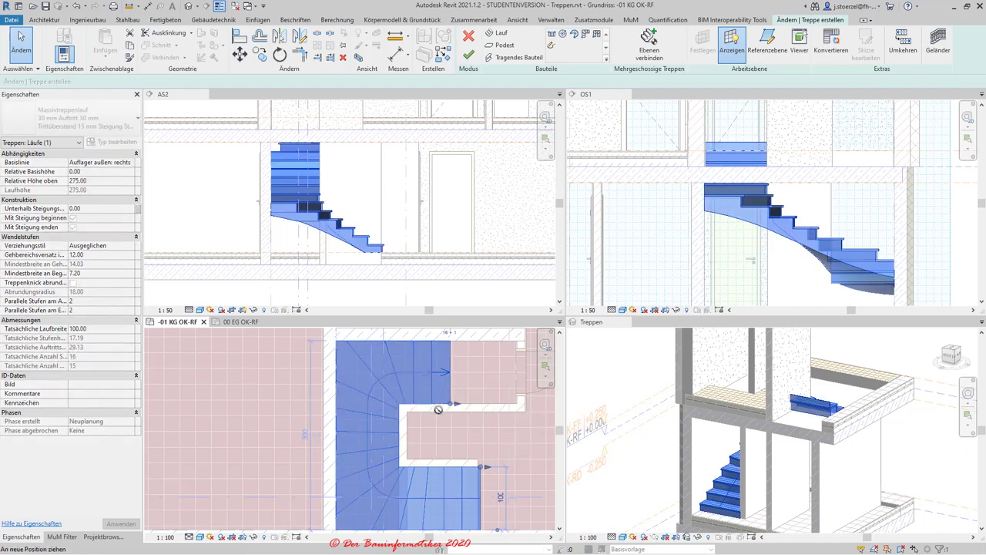
drag(436, 406, 439, 417)
click(741, 448)
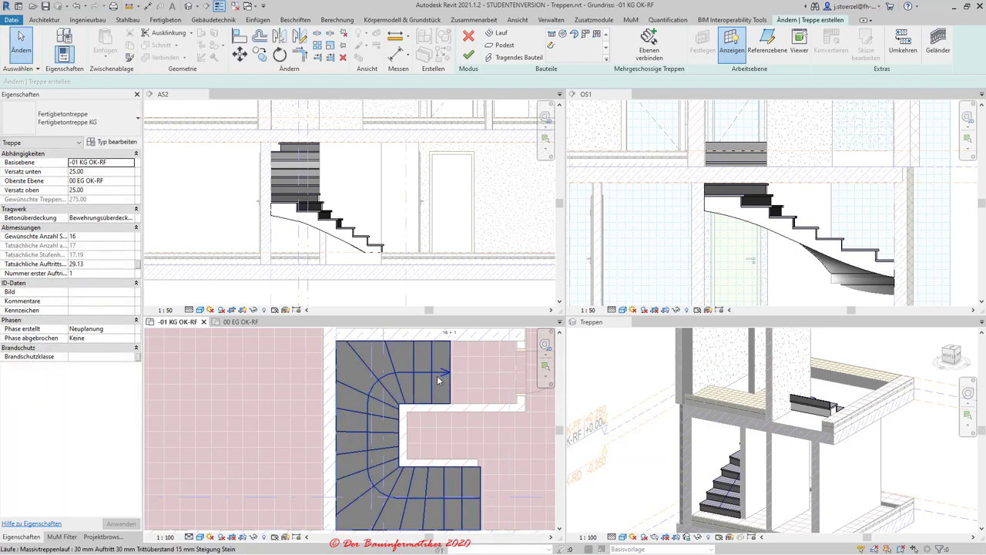
scroll(437, 381, down, 1)
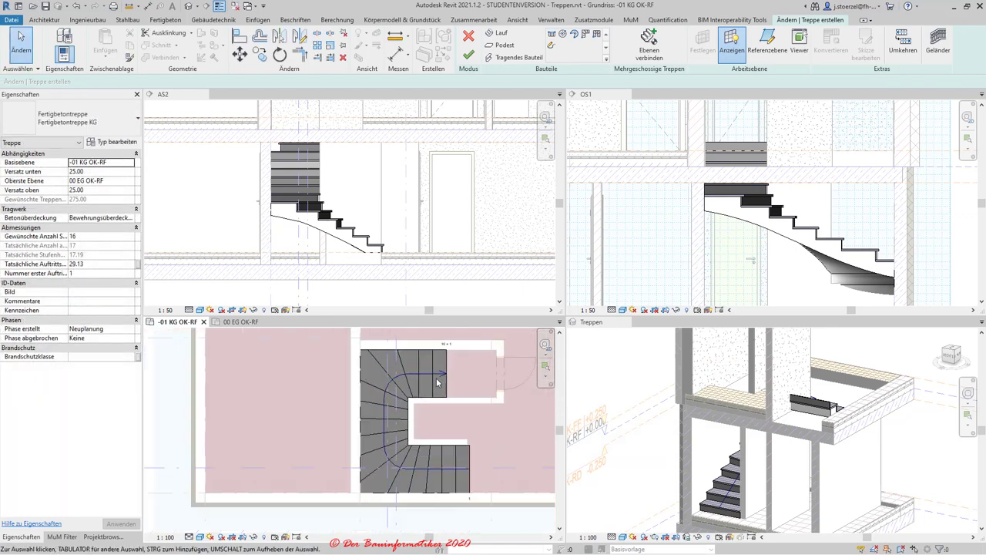
scroll(436, 381, down, 1)
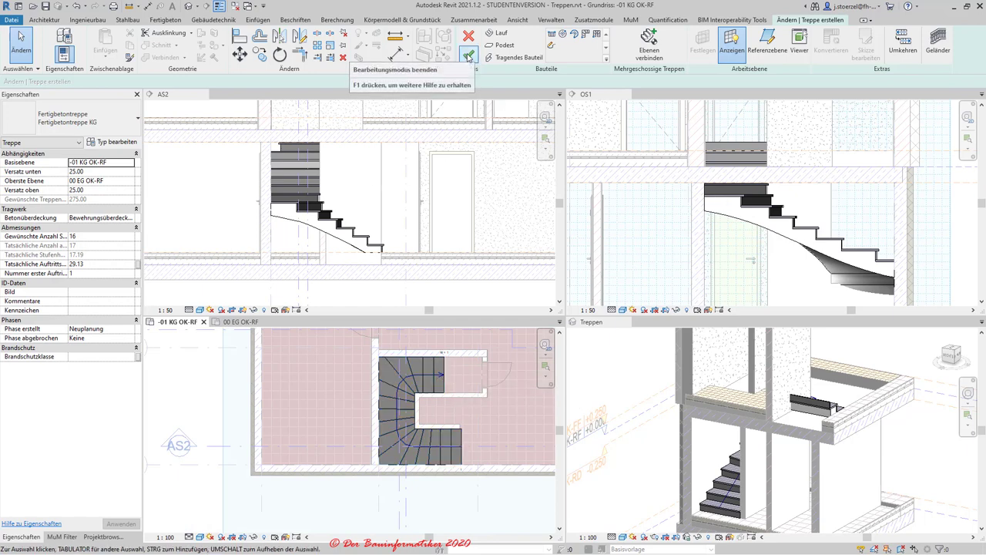
click(469, 57)
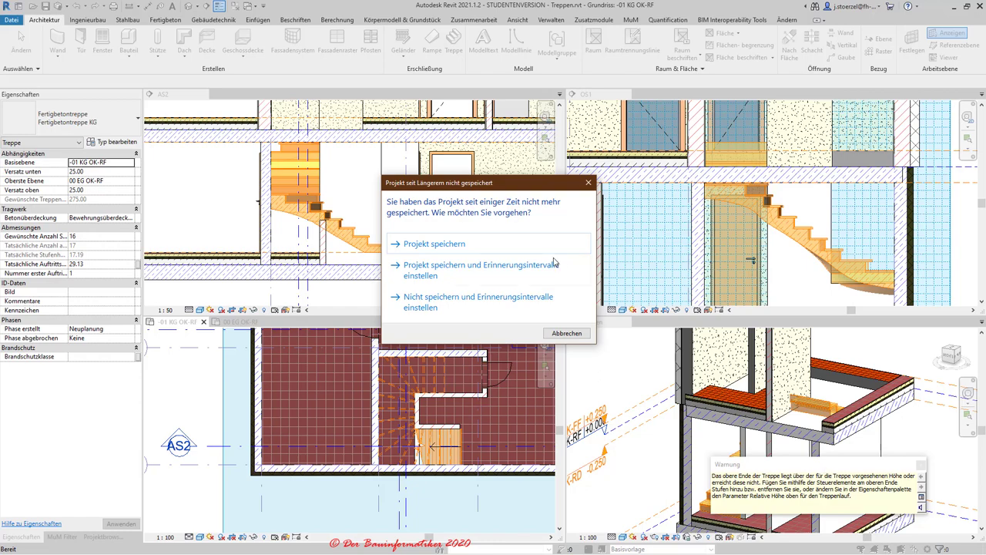
- Close the save reminder and zoom in on the stair in section AS2
click(566, 333)
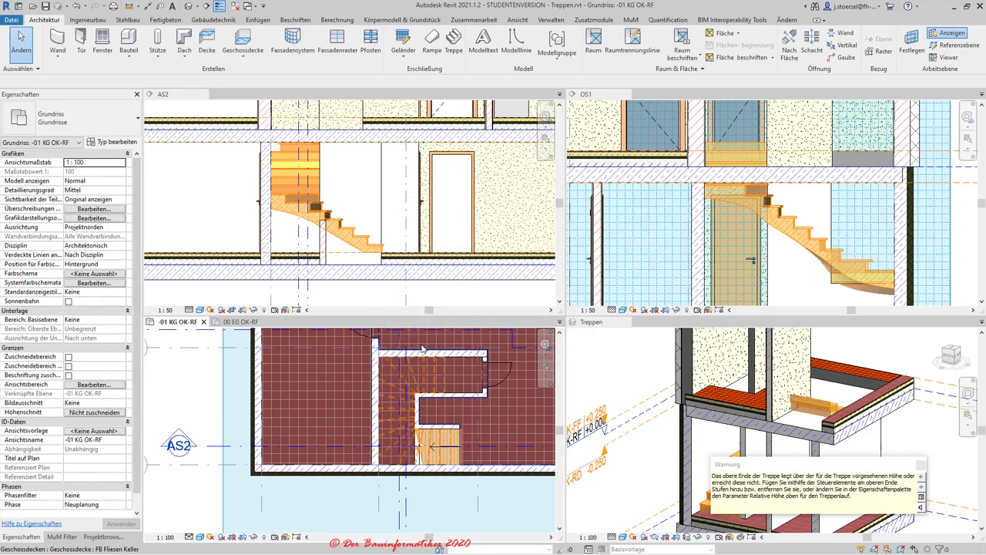
click(360, 188)
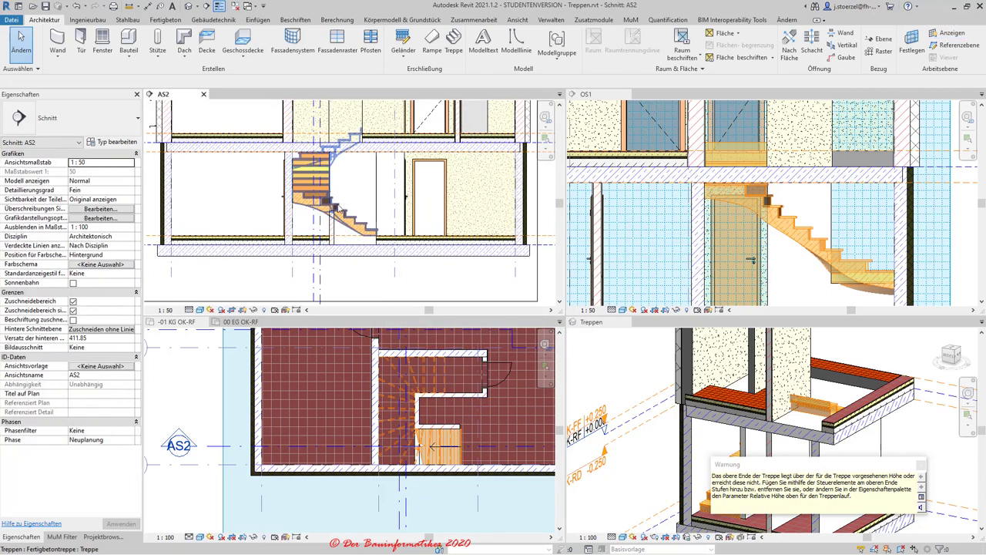
middle_drag(345, 221, 358, 233)
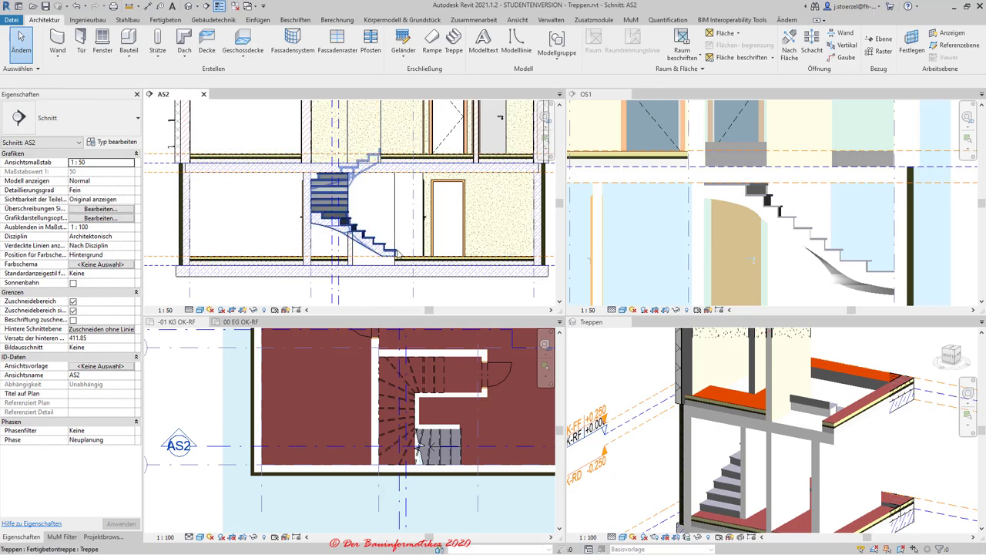
scroll(389, 256, up, 2)
scroll(385, 259, up, 1)
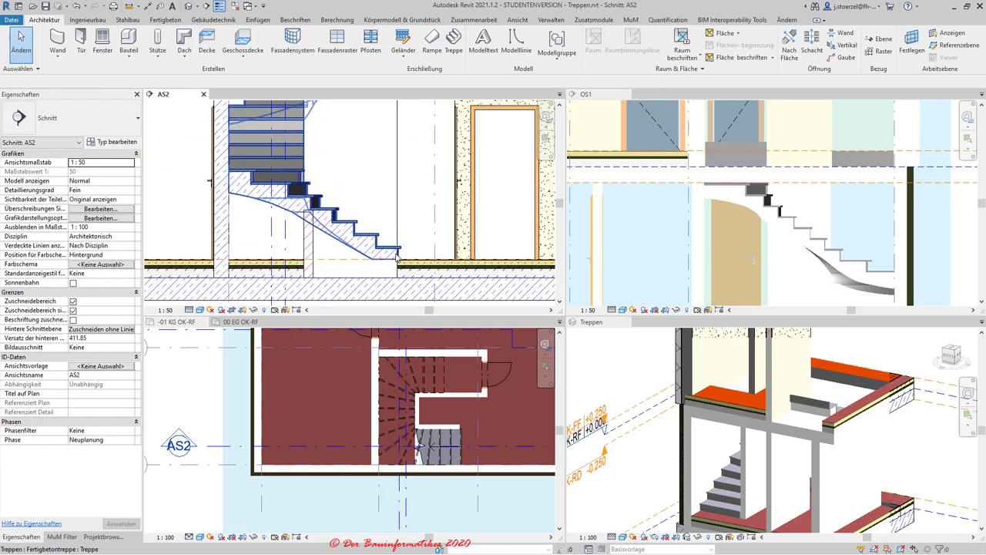
click(379, 260)
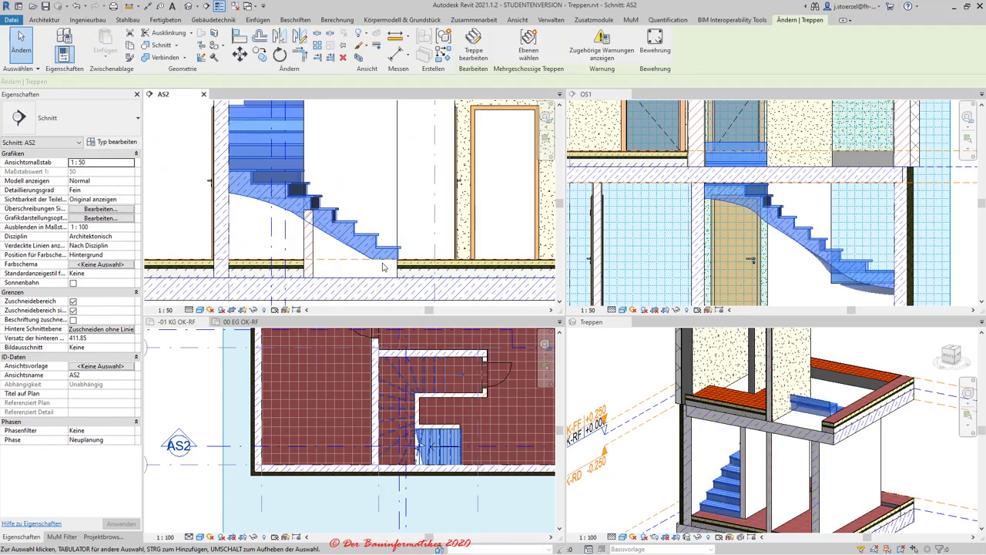
scroll(385, 263, up, 1)
scroll(385, 263, up, 1)
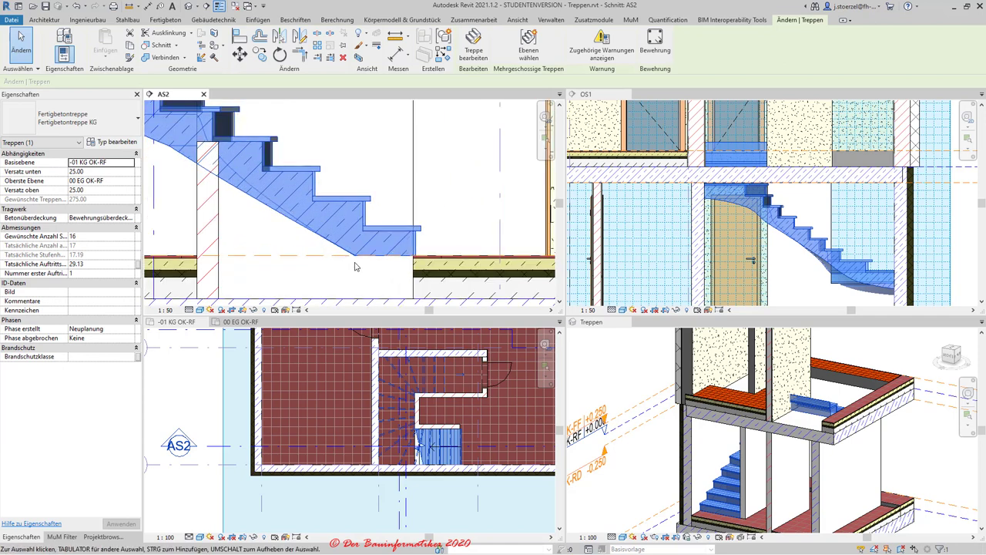
key(Escape)
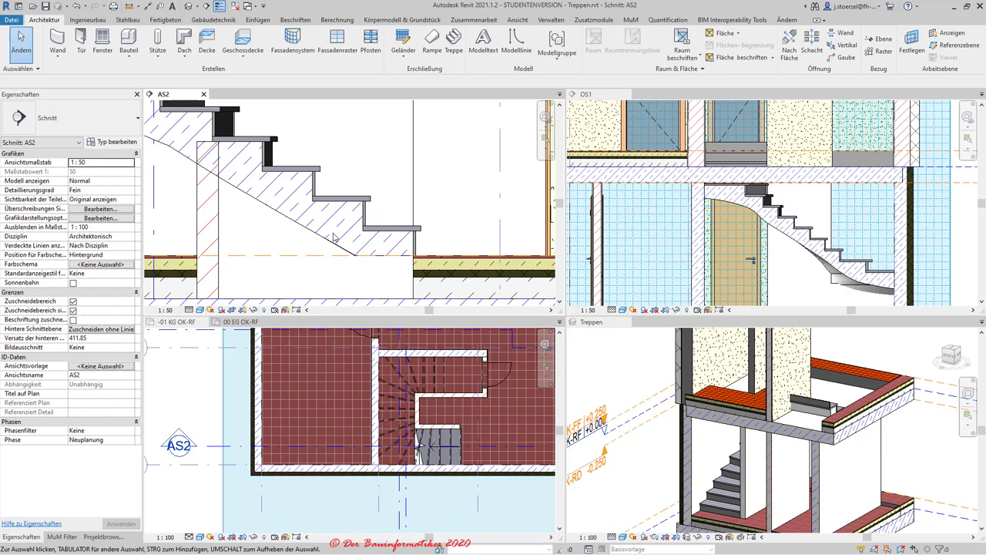
- Check the stair's 16 desired risers and its type properties, leaving them unchanged
click(333, 245)
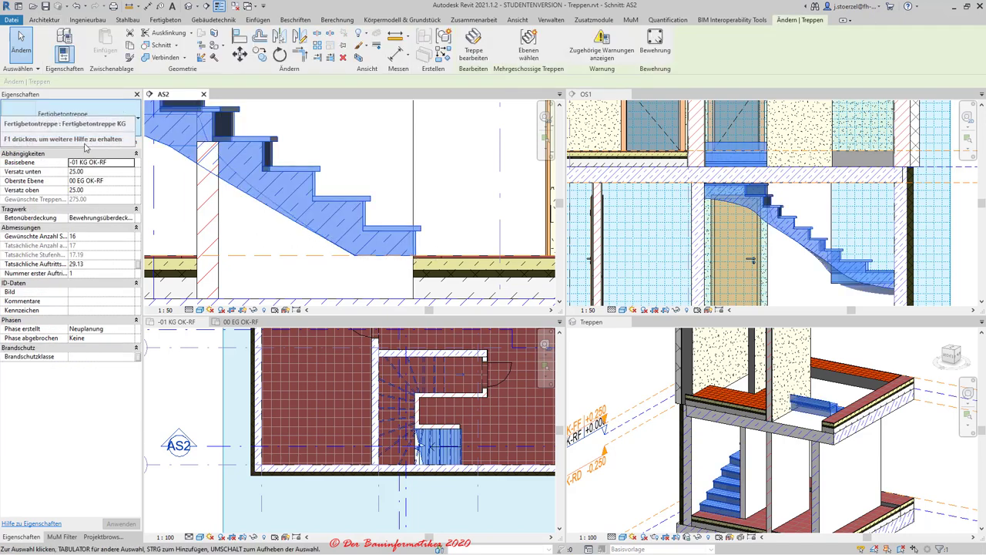
click(93, 238)
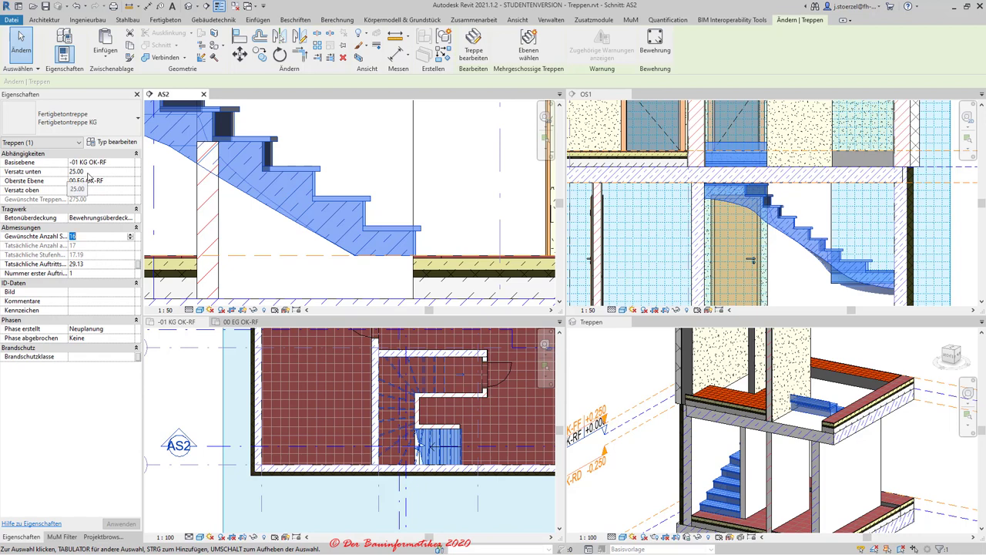
click(104, 145)
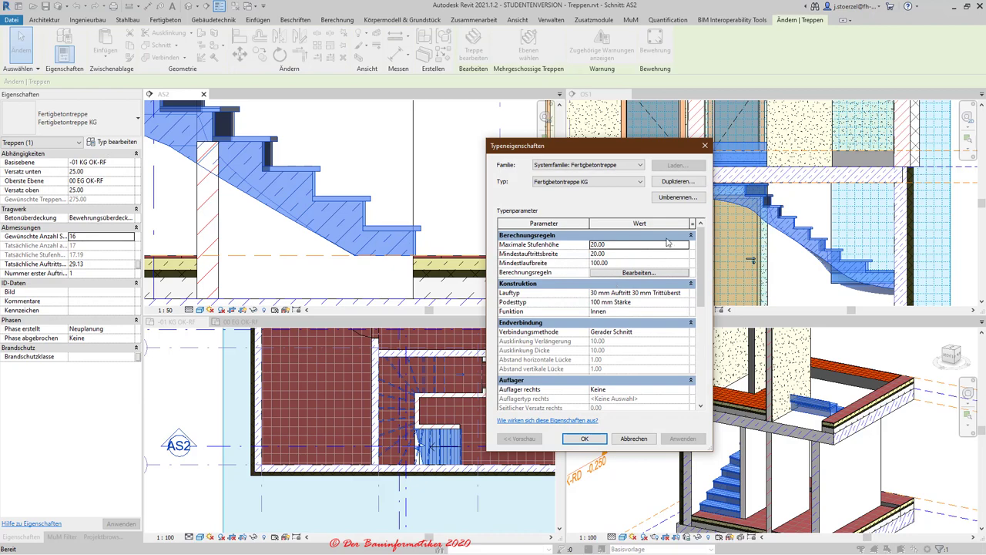
click(628, 436)
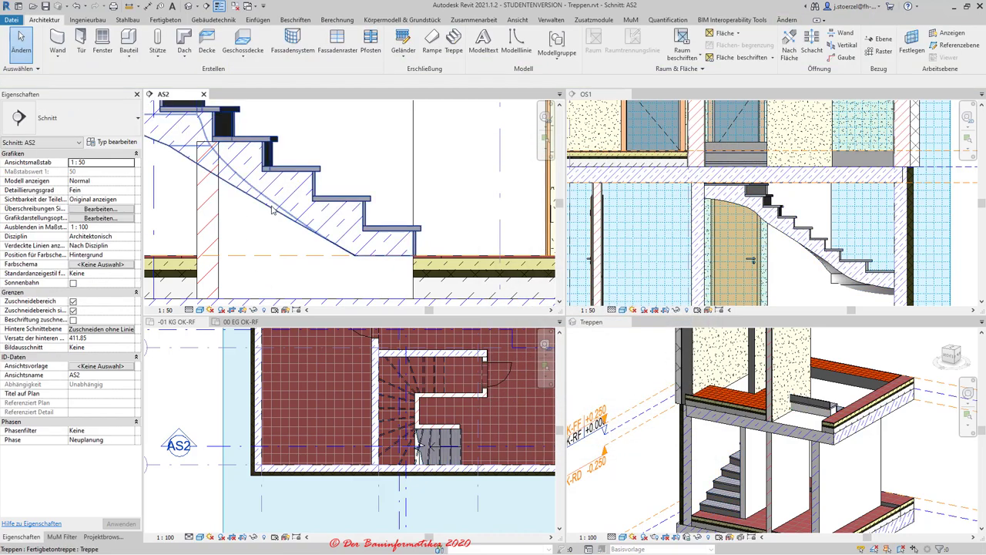
- Re-enter stair editing and keep the stair type as Fertigbetontreppe KG
click(473, 43)
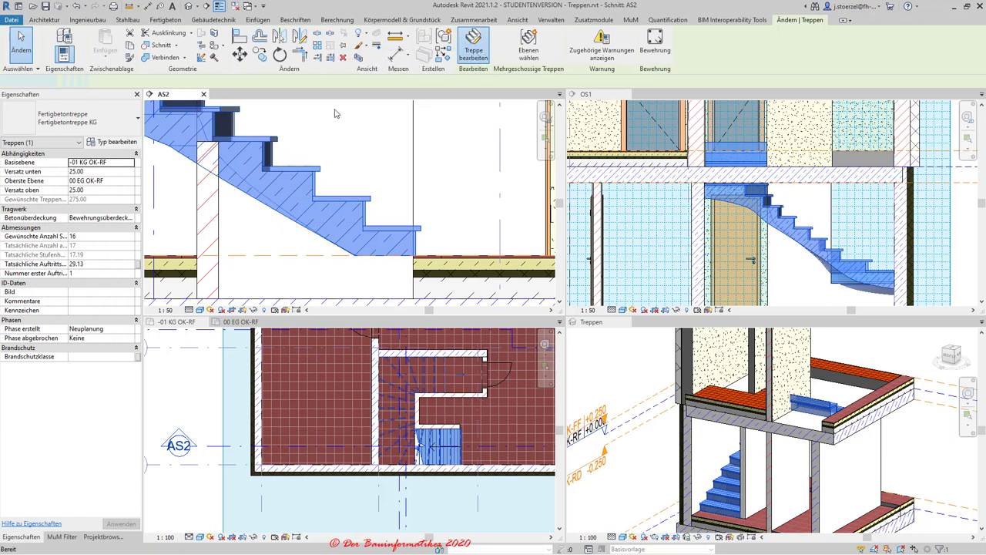
click(53, 143)
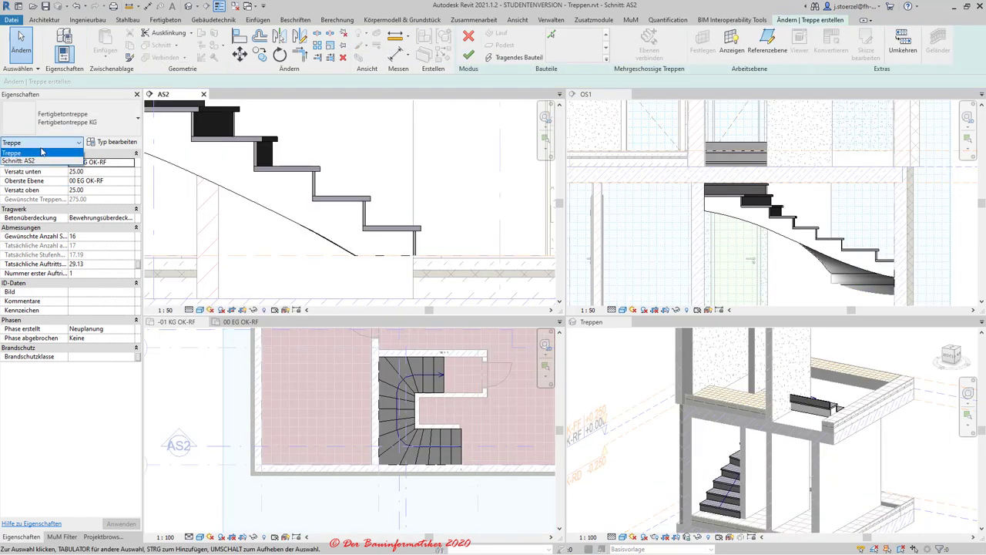
click(59, 152)
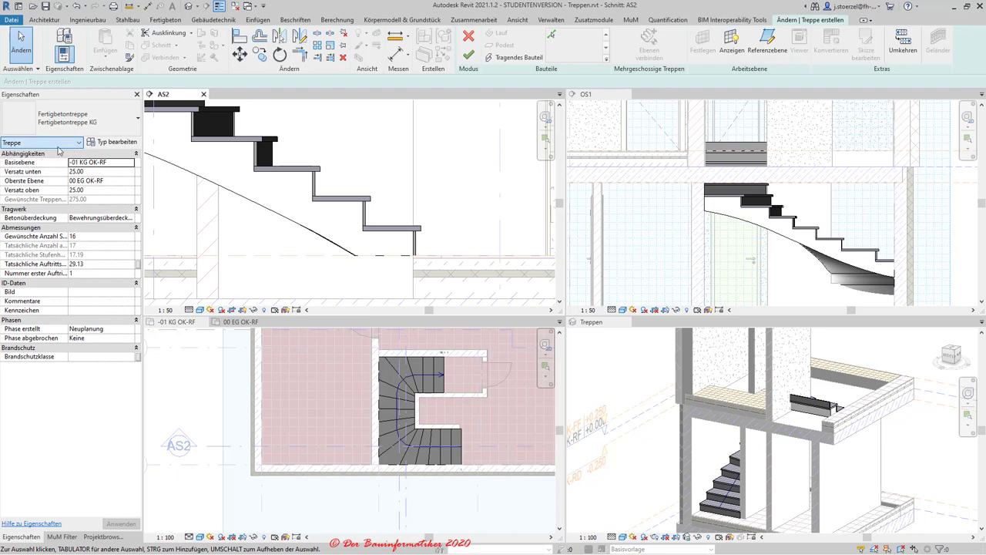
click(221, 185)
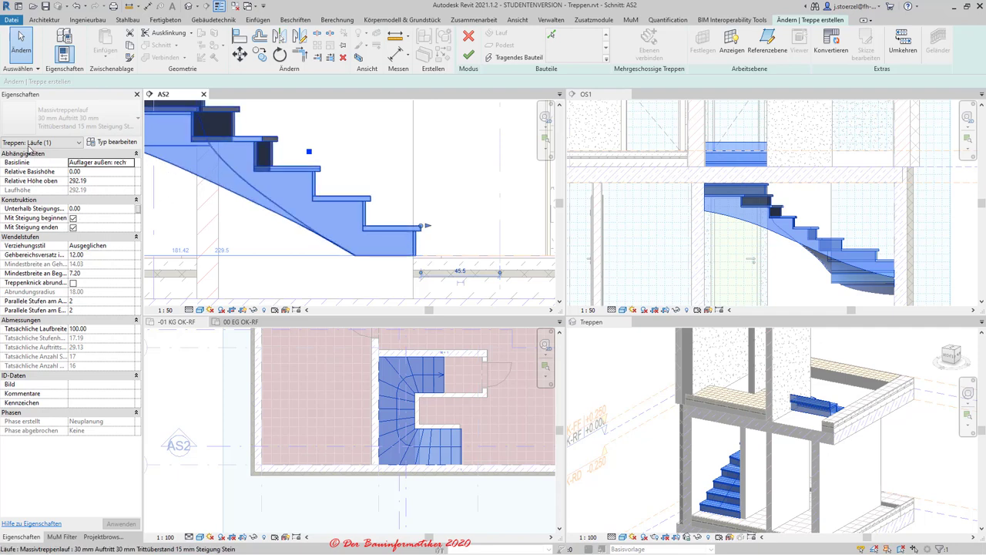
click(78, 143)
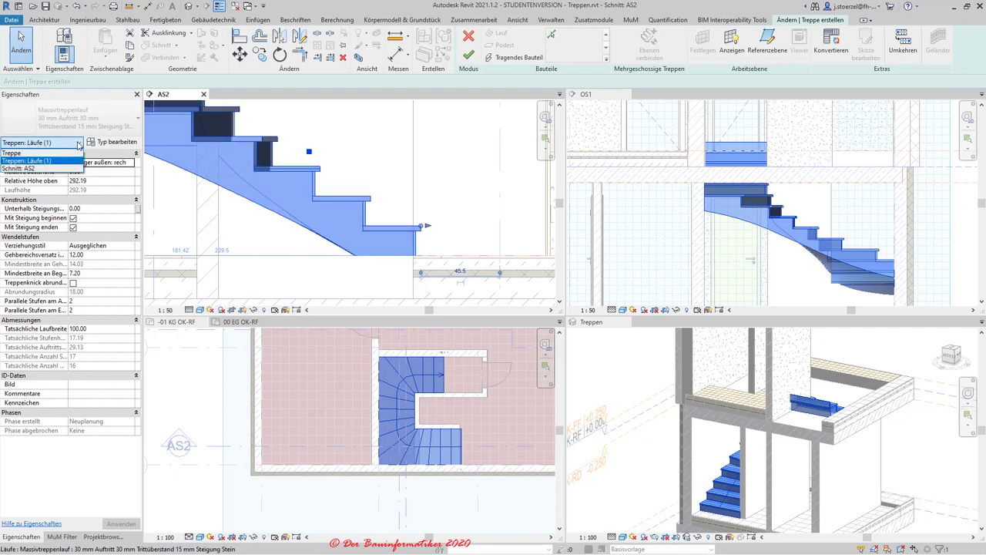
click(31, 152)
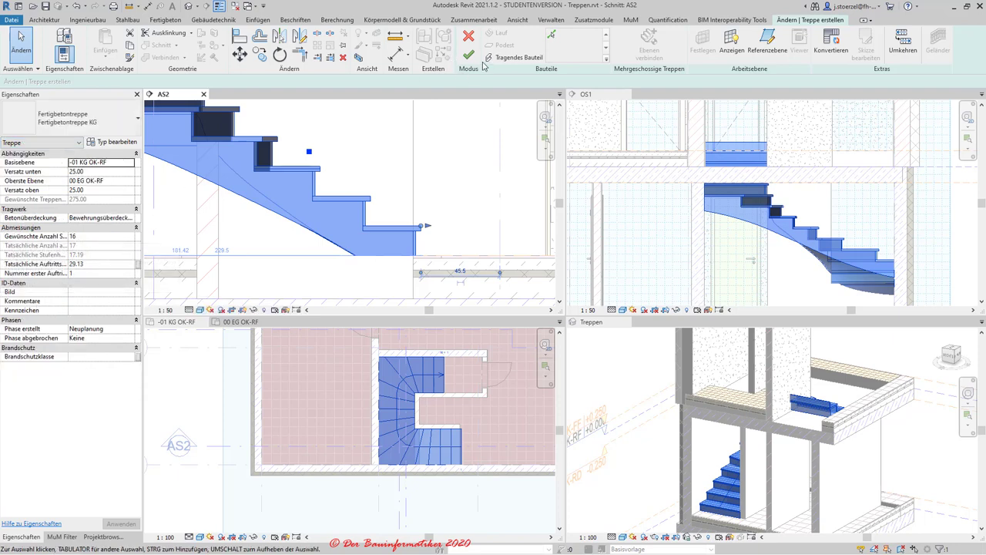
click(71, 122)
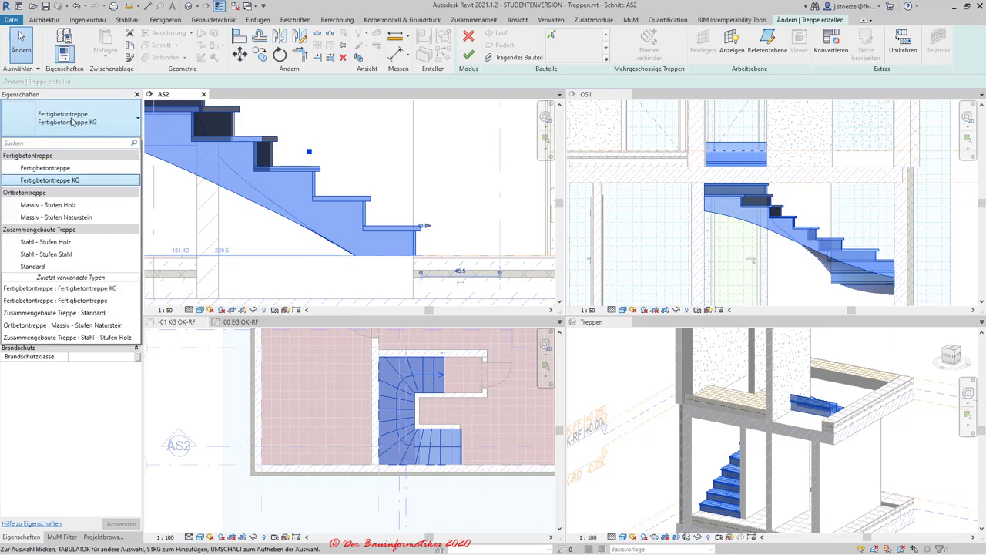
click(244, 168)
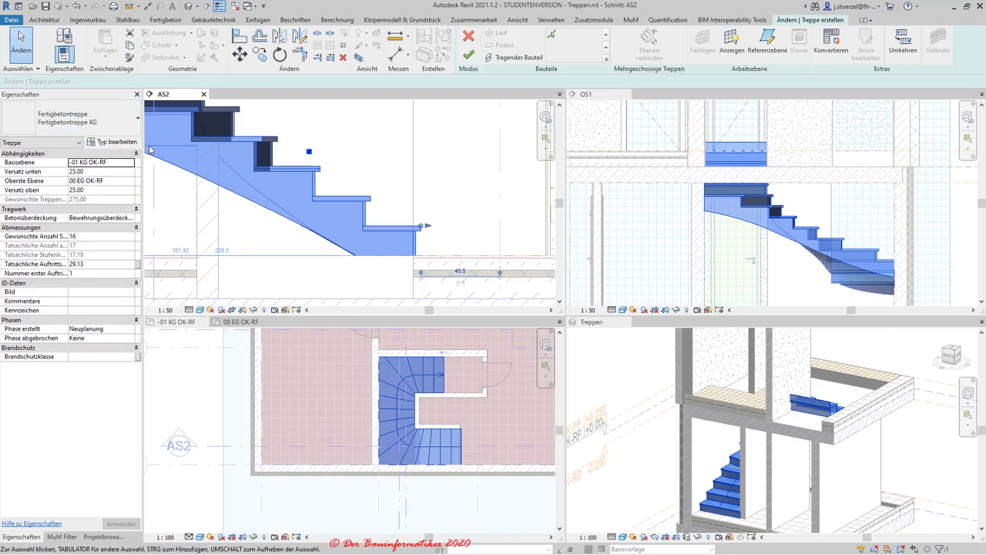
- Set the run's offset below the risers to -25.00 and view the result in AS2
click(79, 143)
click(77, 161)
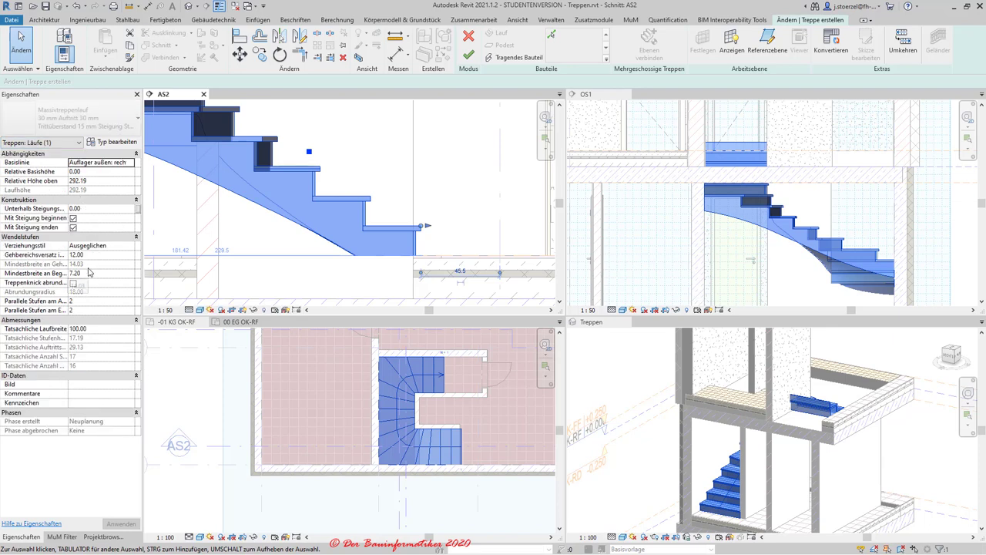
click(40, 209)
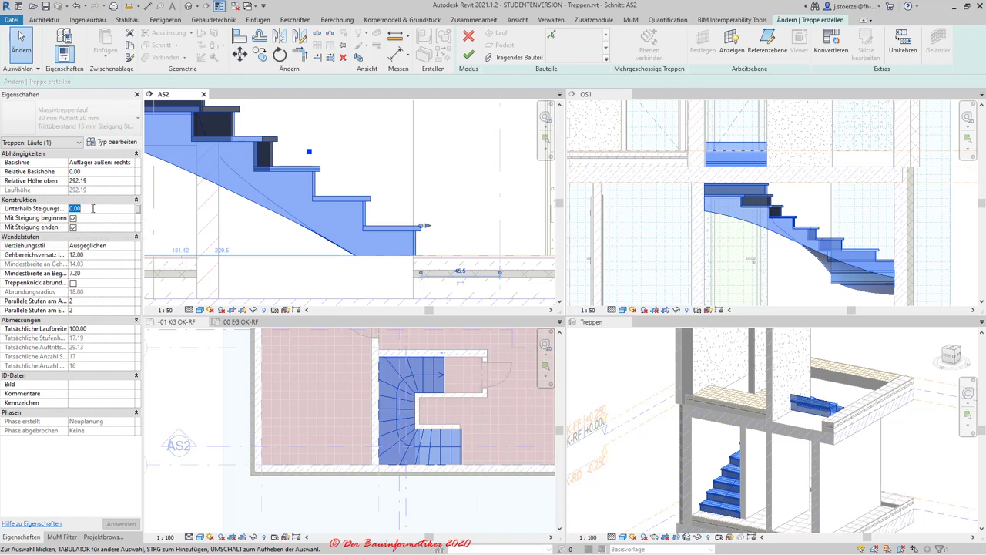
text(-25)
key(Return)
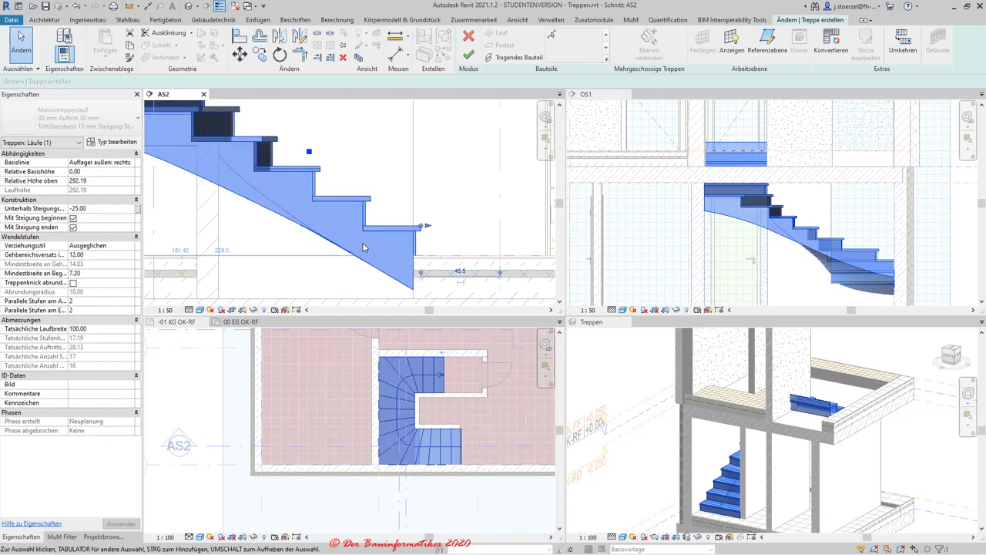
scroll(363, 246, down, 2)
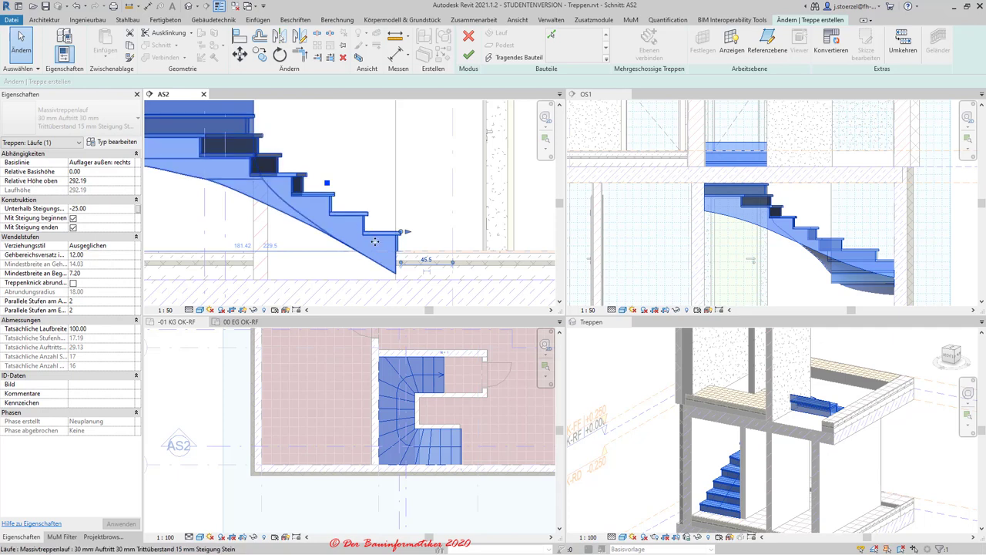
scroll(368, 248, down, 2)
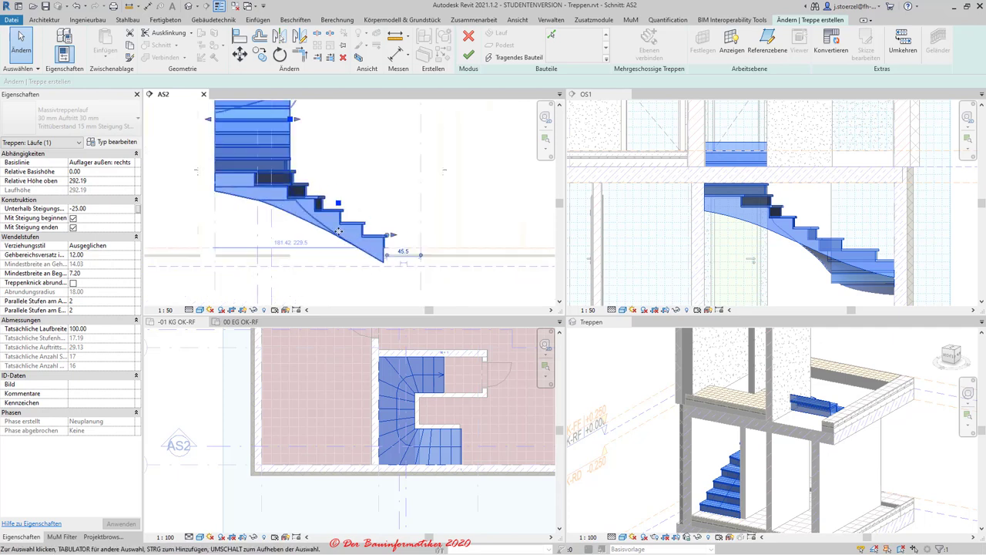
middle_drag(369, 248, 398, 255)
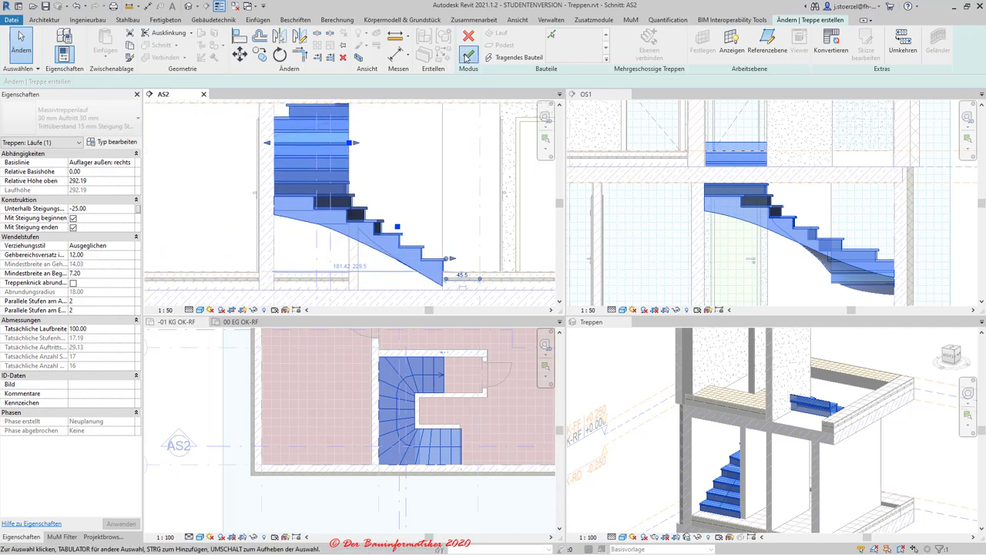
- Finish the stair edit and move the AS2 section line further up the basement plan
click(468, 55)
scroll(333, 346, down, 3)
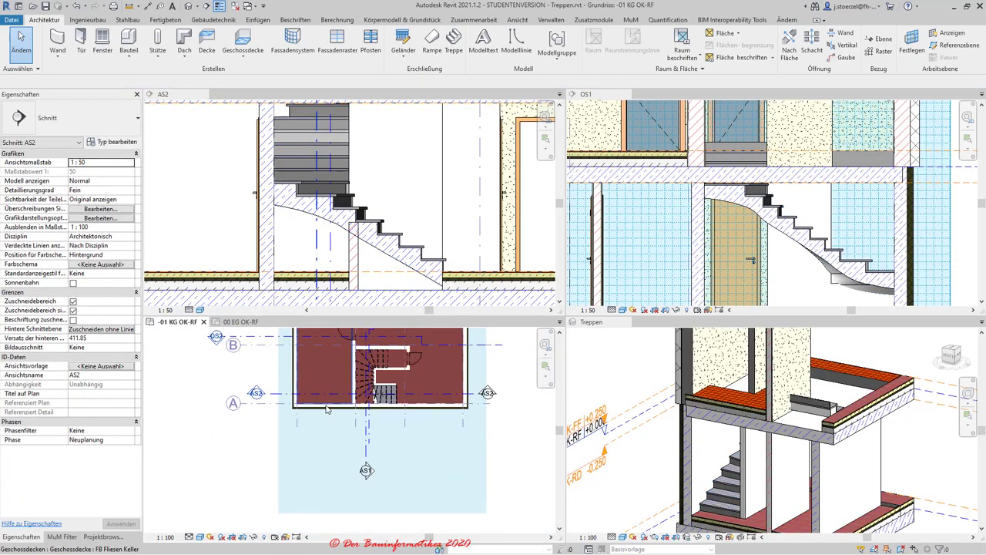
middle_drag(332, 352, 331, 406)
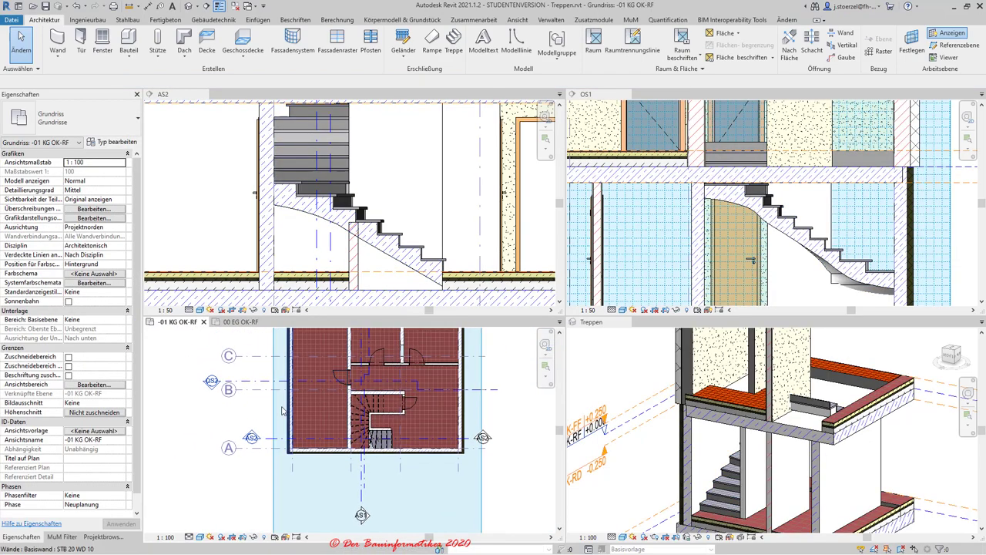
click(279, 439)
drag(279, 439, 282, 406)
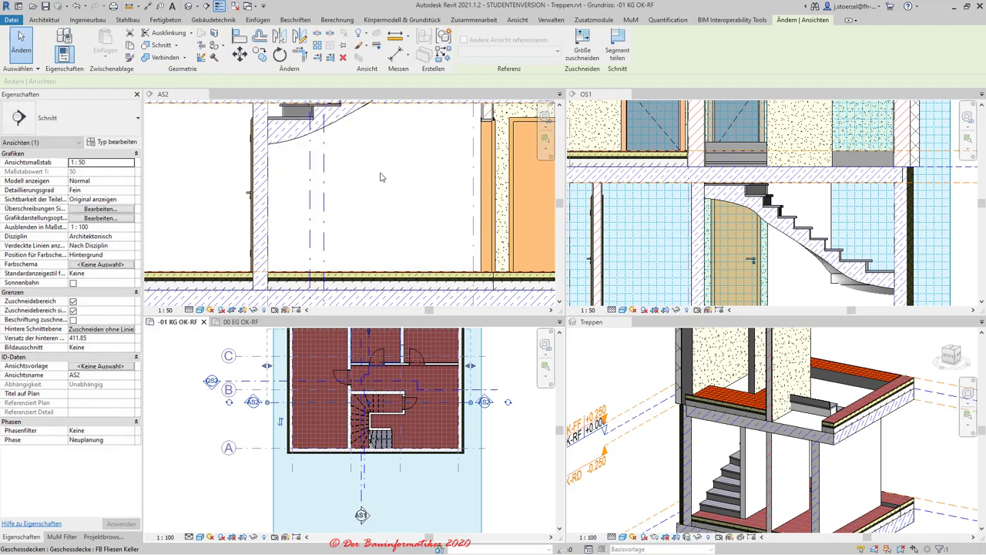
- Flip the stair's running direction in section AS2, then undo the flip
scroll(380, 127, up, 2)
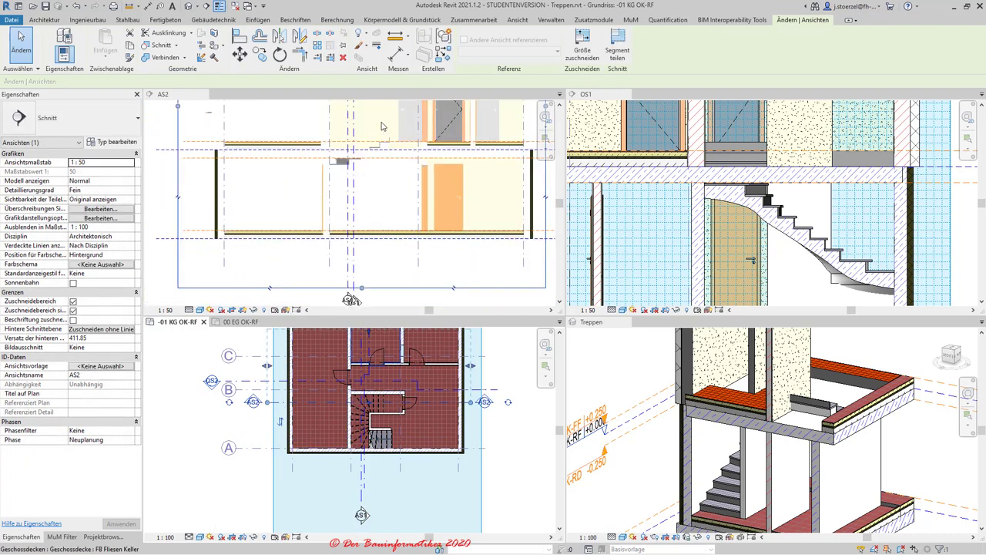
scroll(400, 126, up, 2)
scroll(382, 146, up, 2)
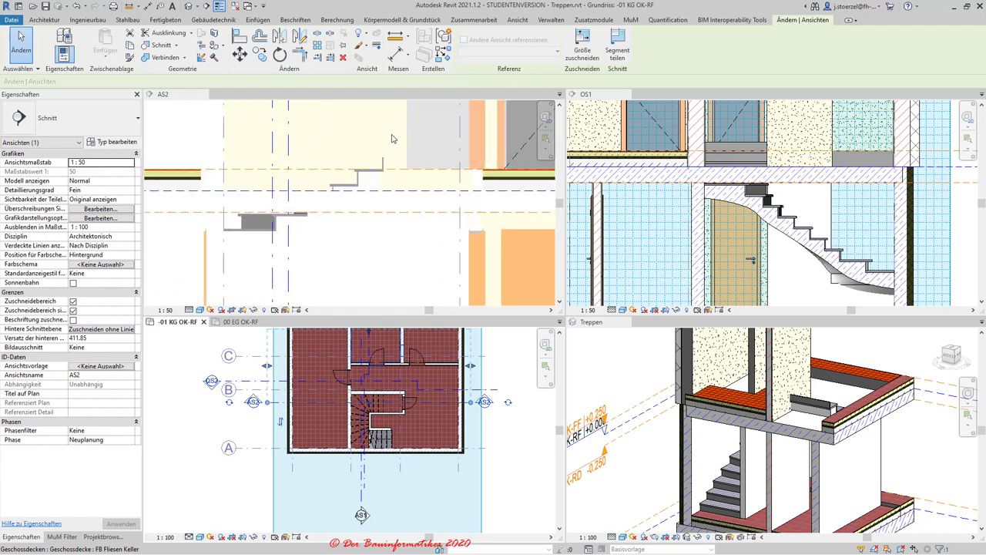
click(366, 176)
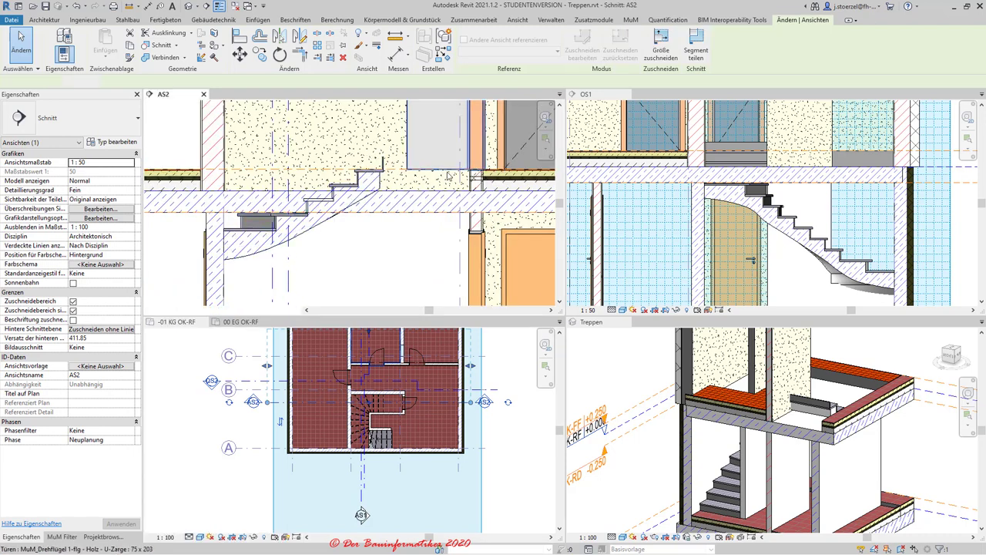
click(361, 176)
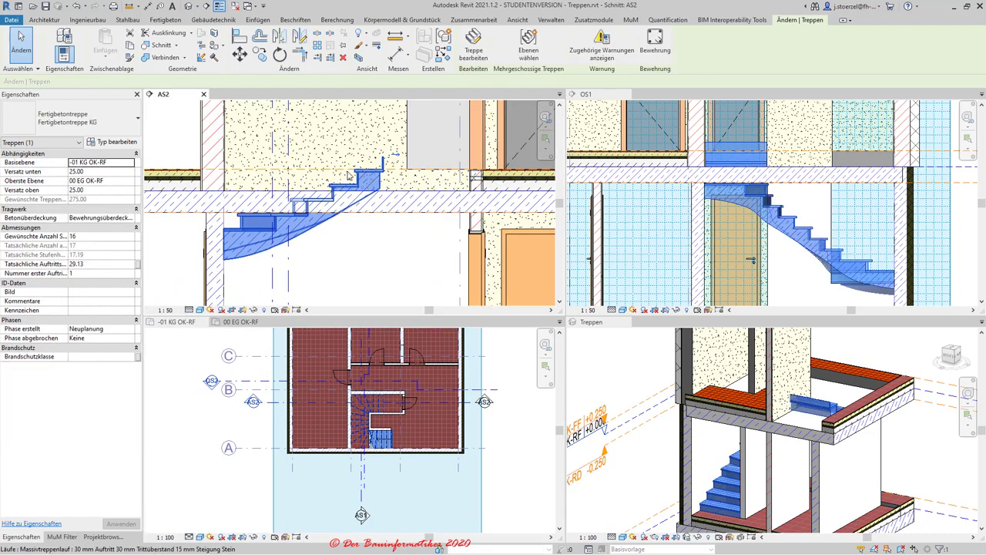
click(397, 158)
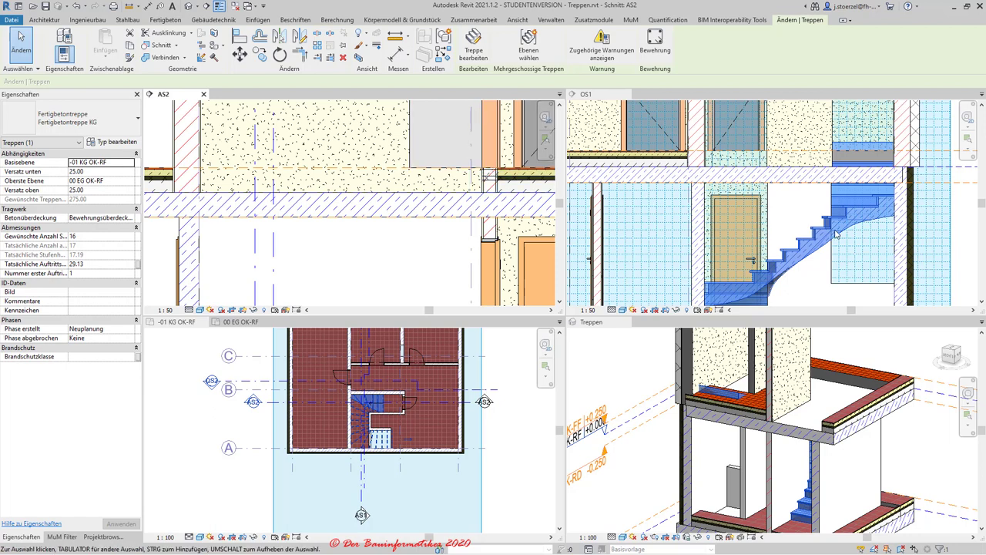
click(76, 6)
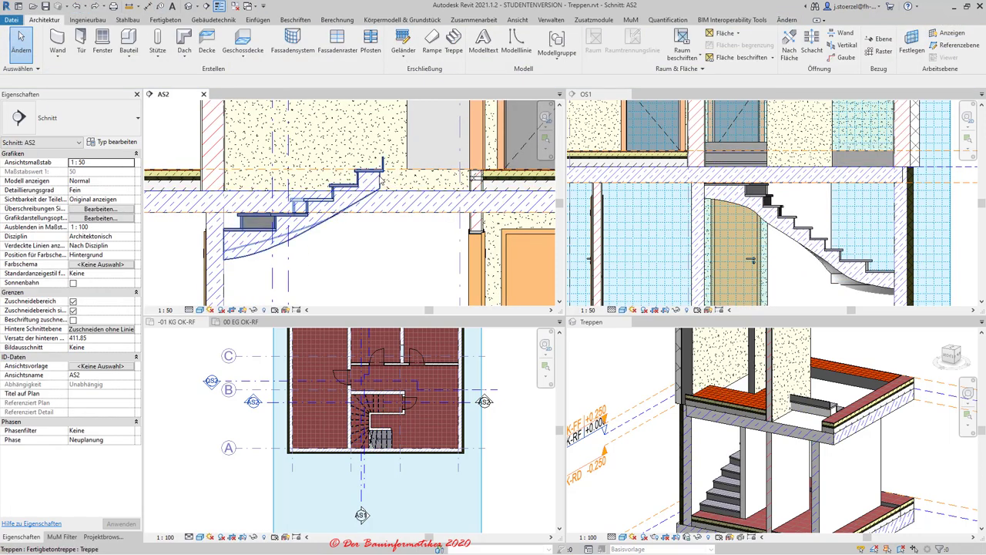
- Try reducing the desired riser count to 15, then undo it
click(379, 178)
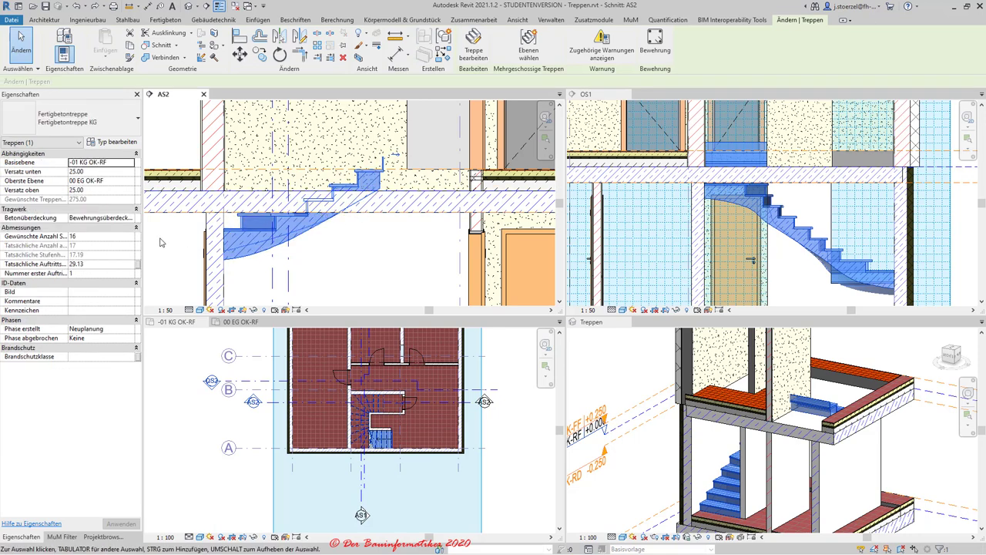
click(121, 238)
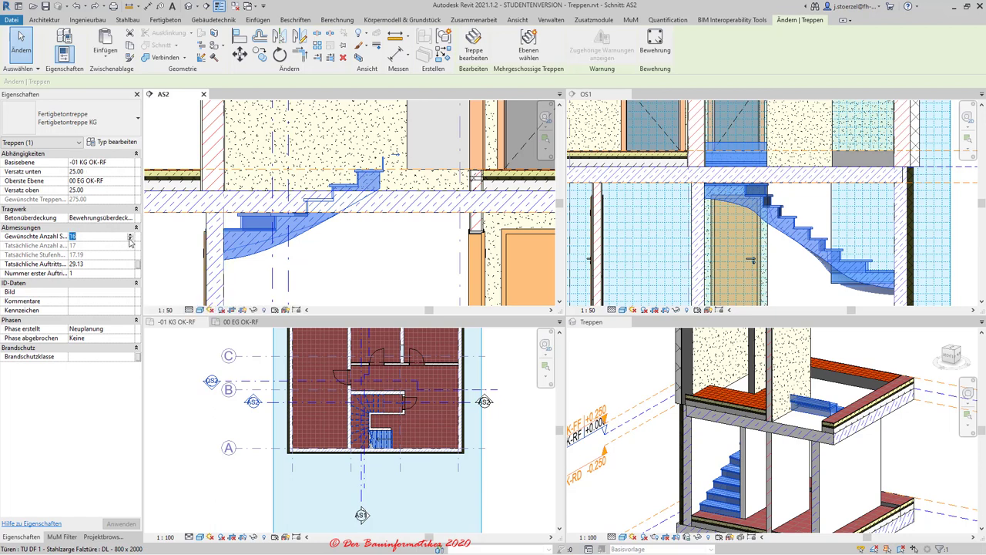
click(129, 240)
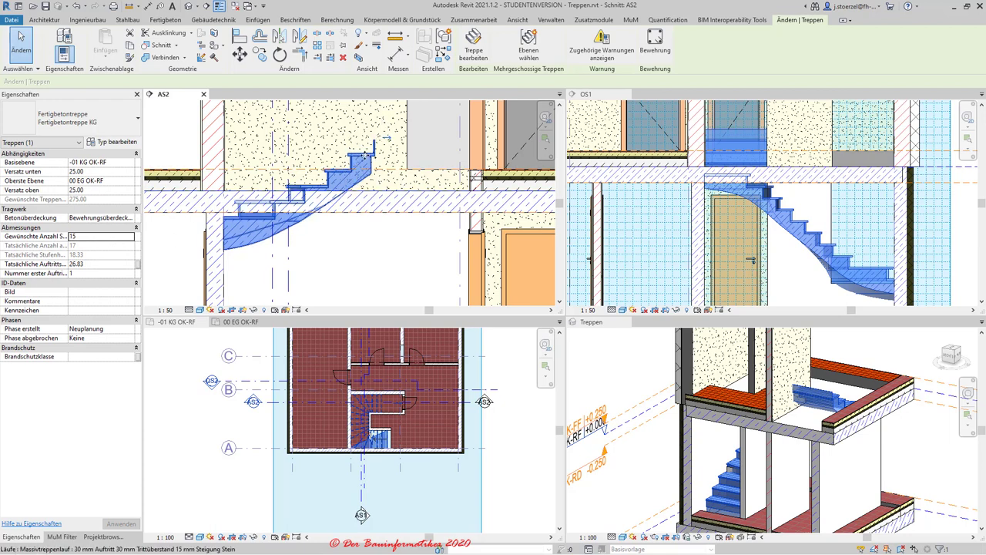
click(76, 6)
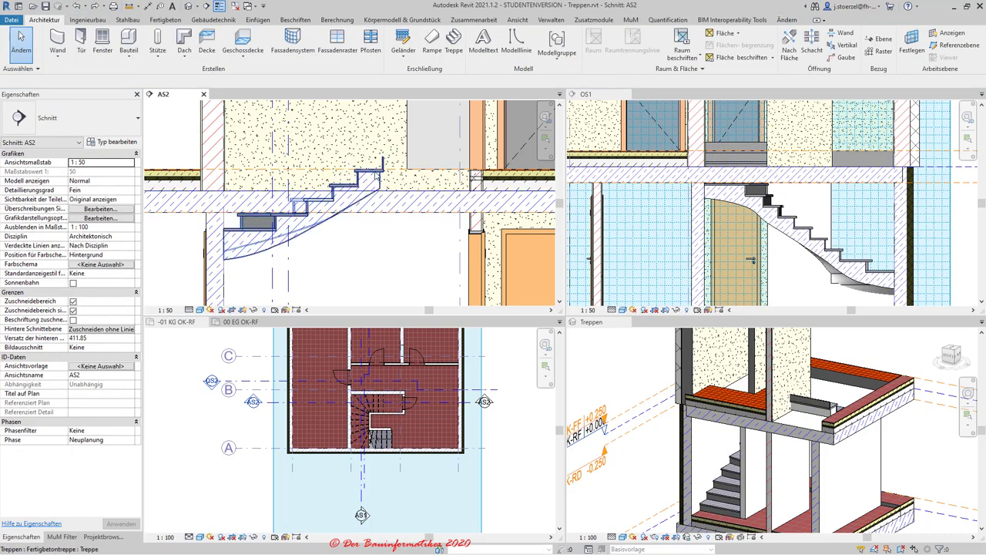
click(356, 221)
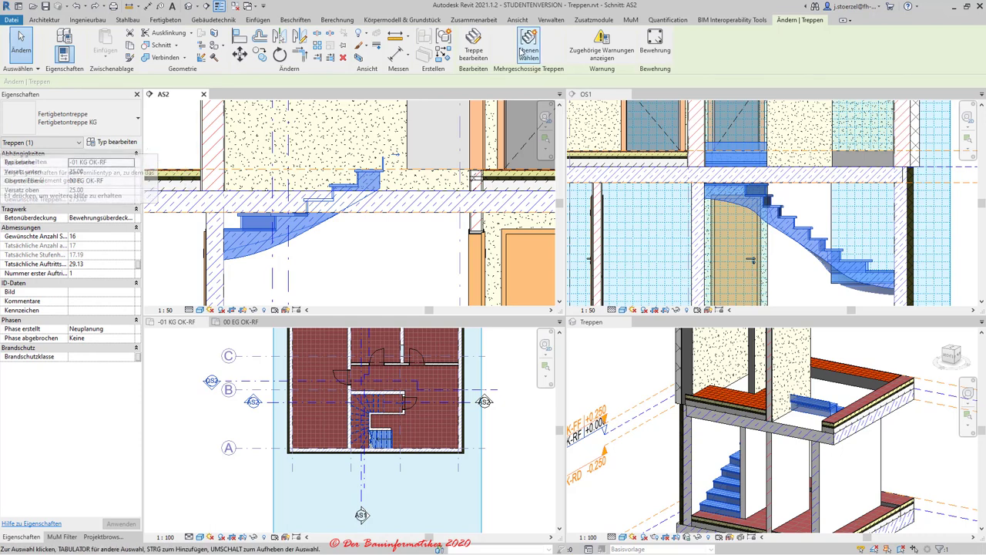
- Reopen the stair for editing and make the run end without a top riser
click(472, 48)
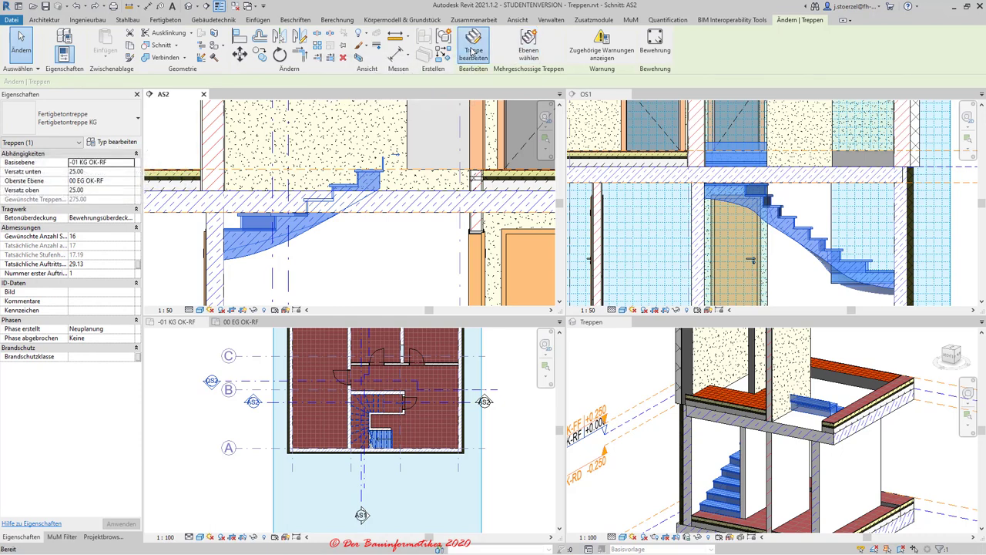
click(332, 199)
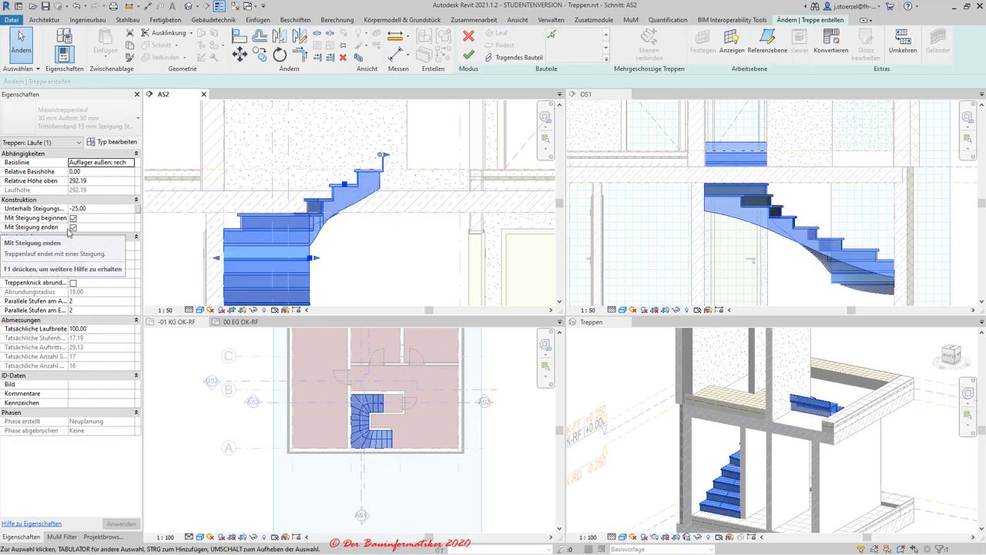
click(72, 228)
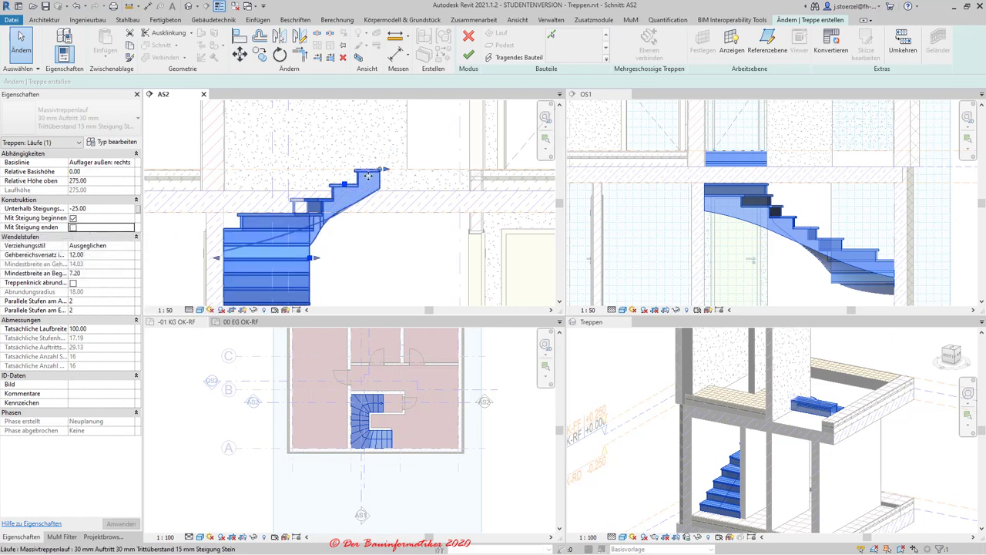
scroll(393, 206, up, 1)
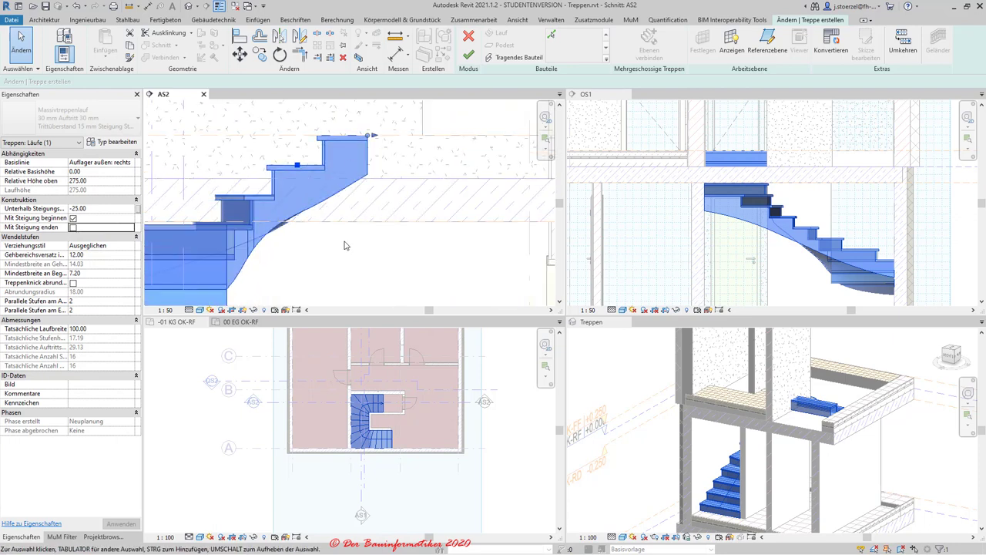
scroll(370, 413, up, 3)
scroll(382, 393, up, 2)
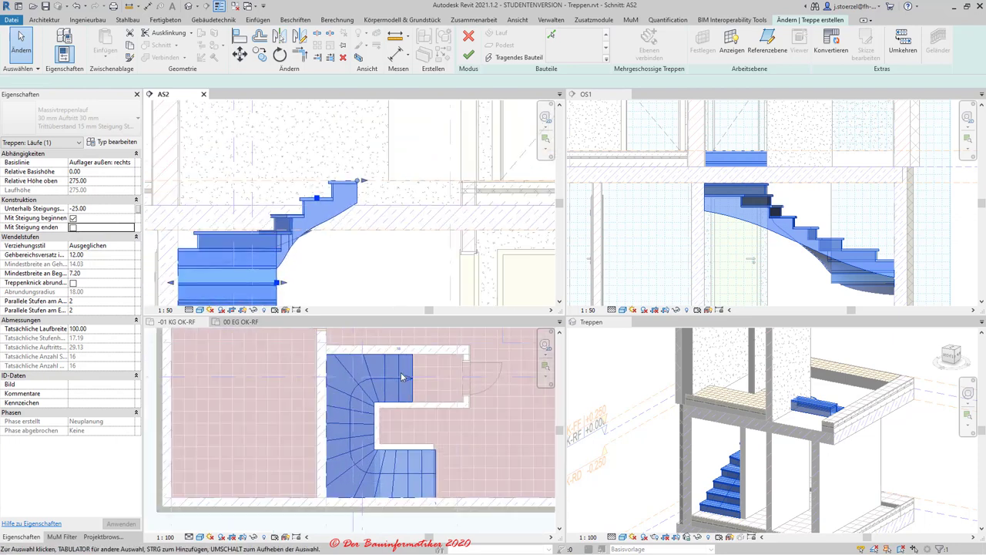
scroll(403, 360, up, 1)
scroll(398, 362, down, 2)
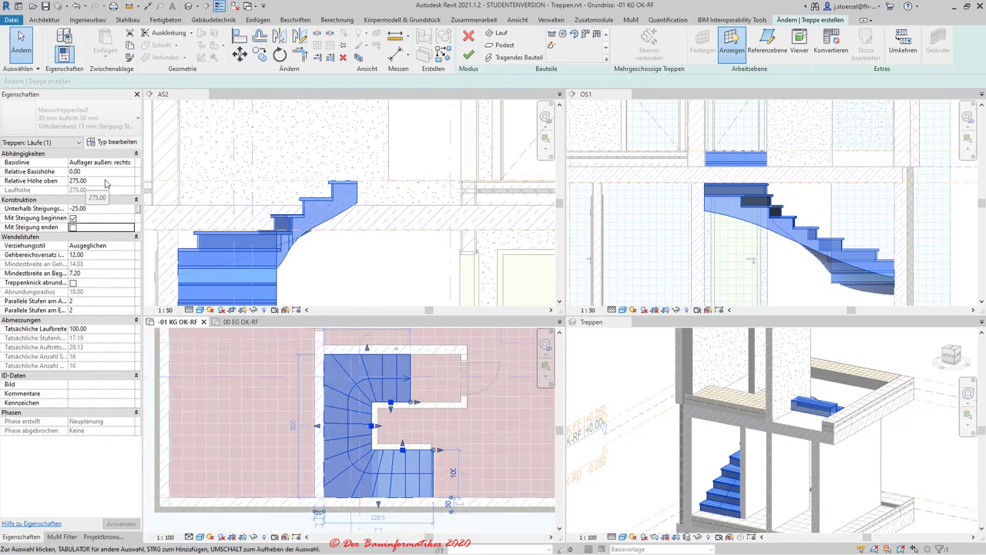
- Keep the run's winder style as Ausgeglichen and open the run's type properties
click(107, 247)
click(131, 246)
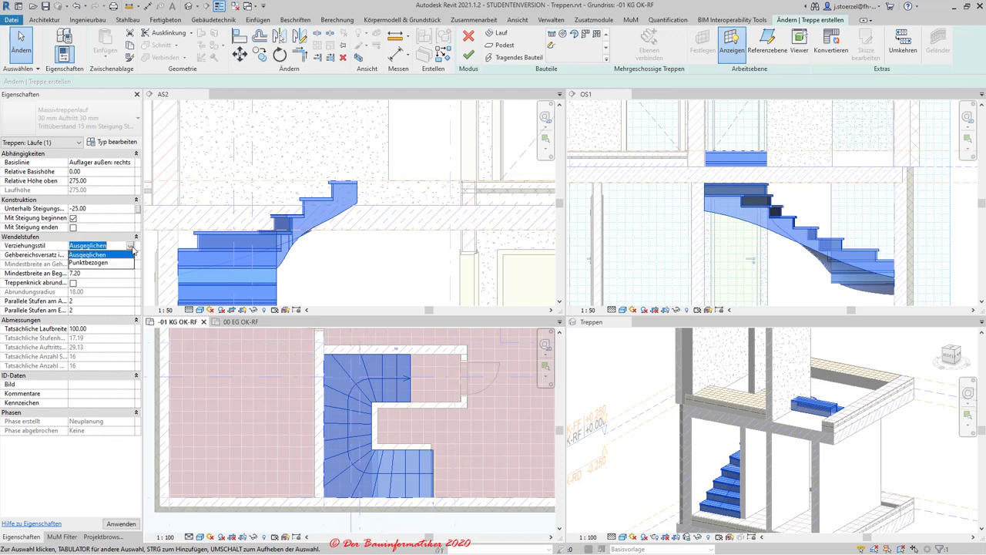
click(131, 247)
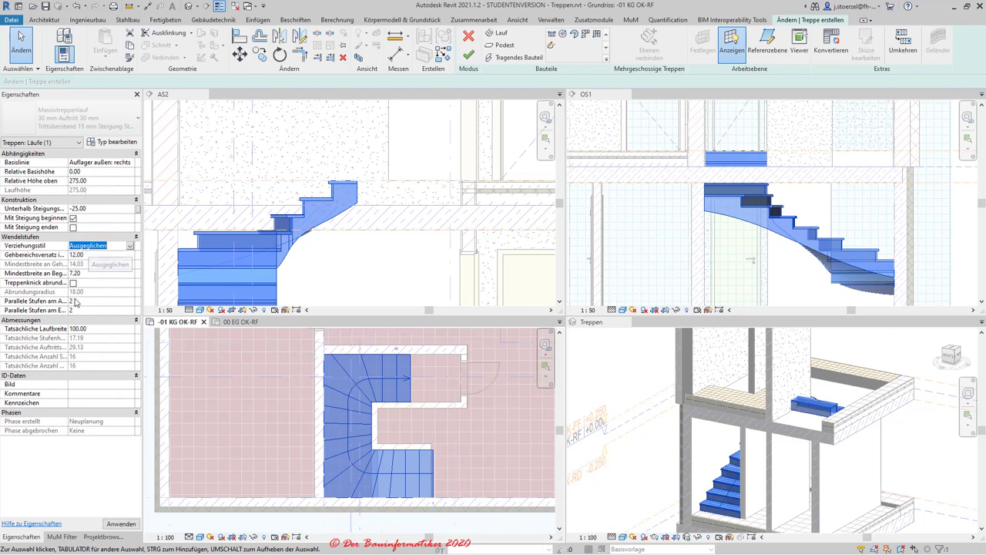
click(356, 366)
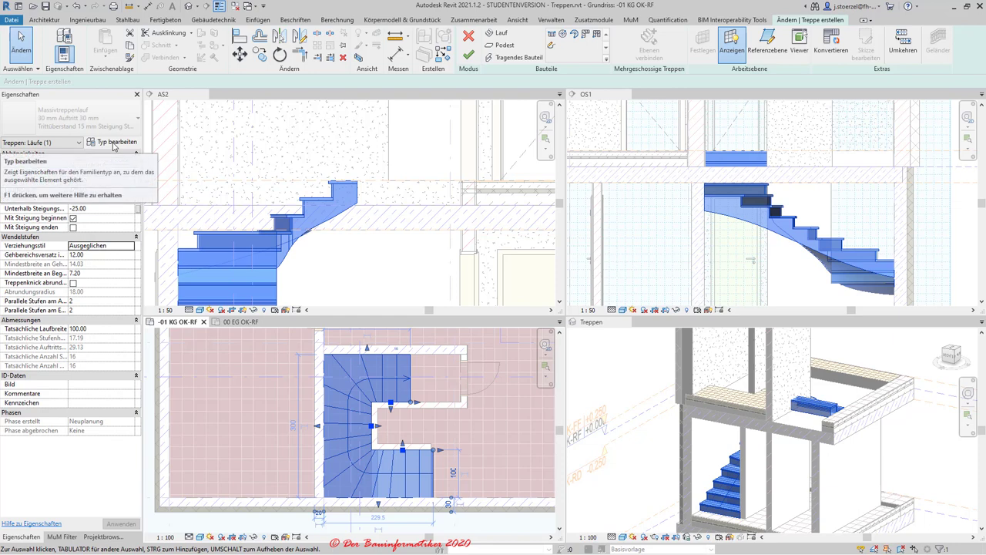
click(113, 144)
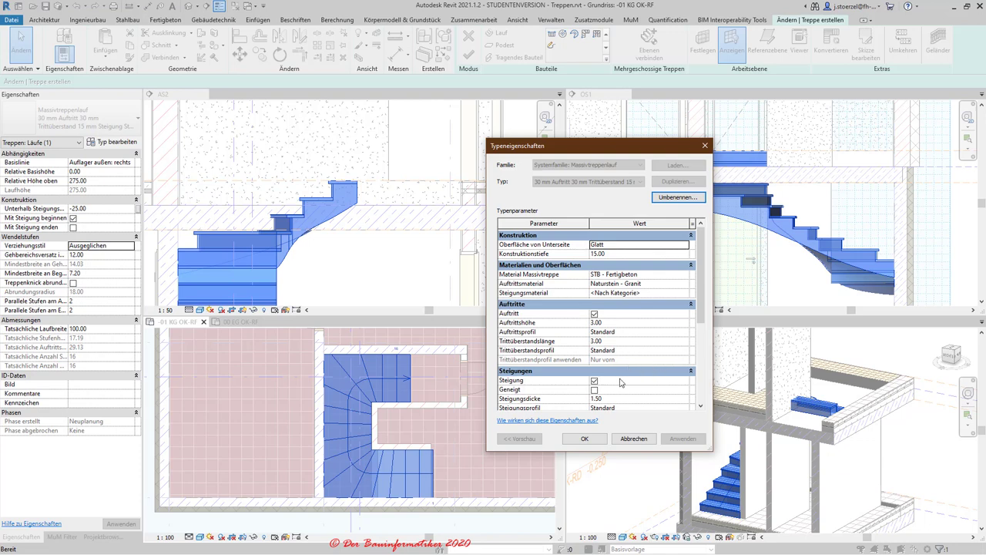
- Review the run type's riser-to-tread connection settings without changing them
scroll(644, 375, down, 1)
scroll(644, 374, down, 1)
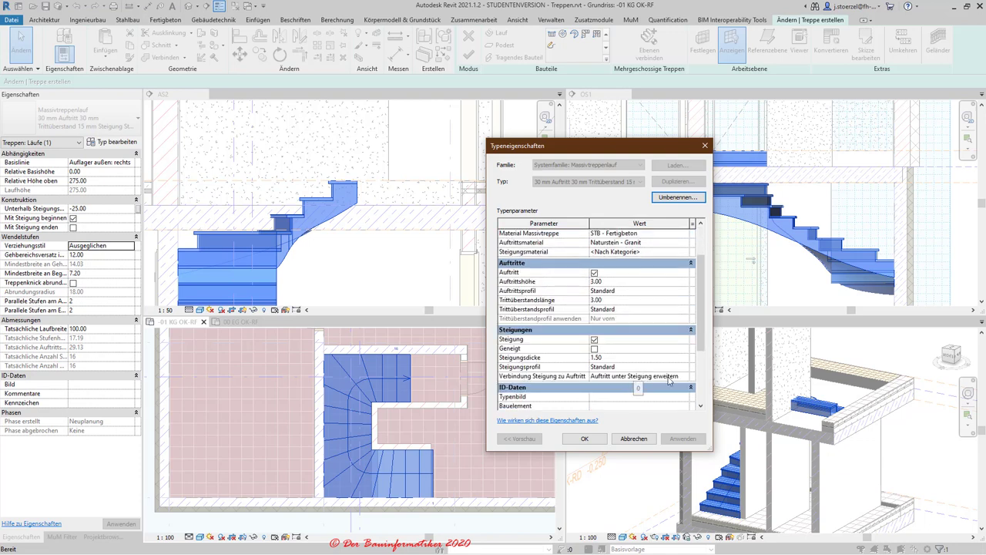
click(681, 378)
scroll(641, 310, up, 2)
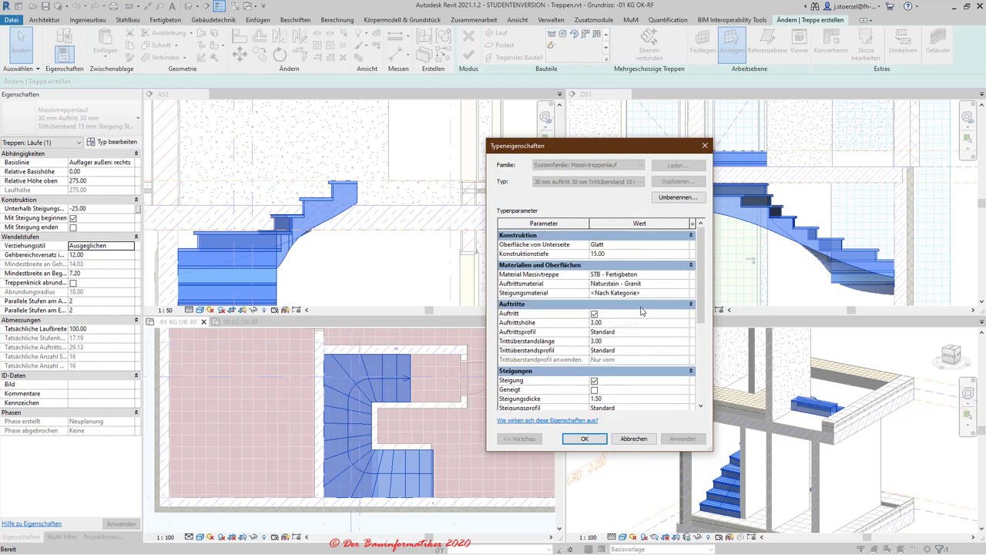
scroll(647, 309, down, 4)
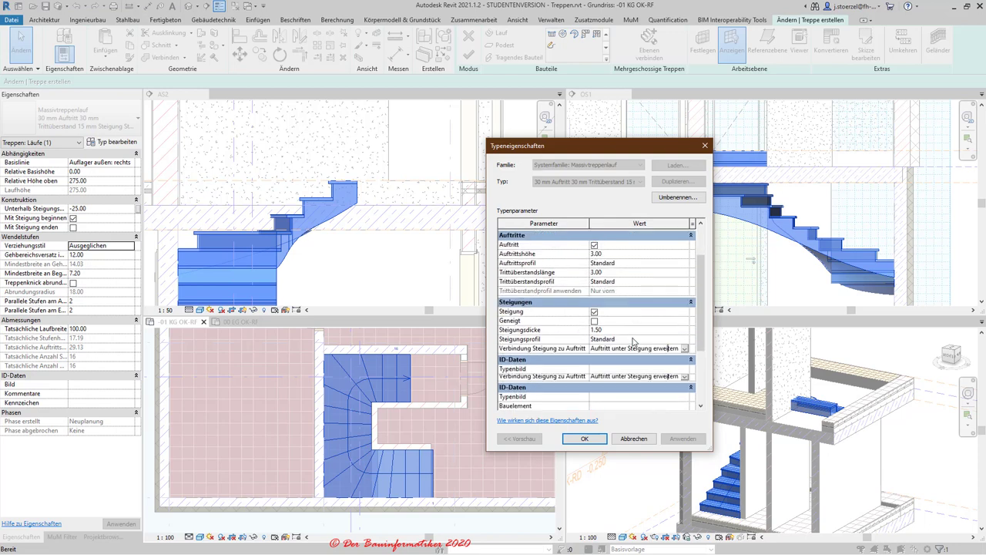
scroll(670, 328, down, 1)
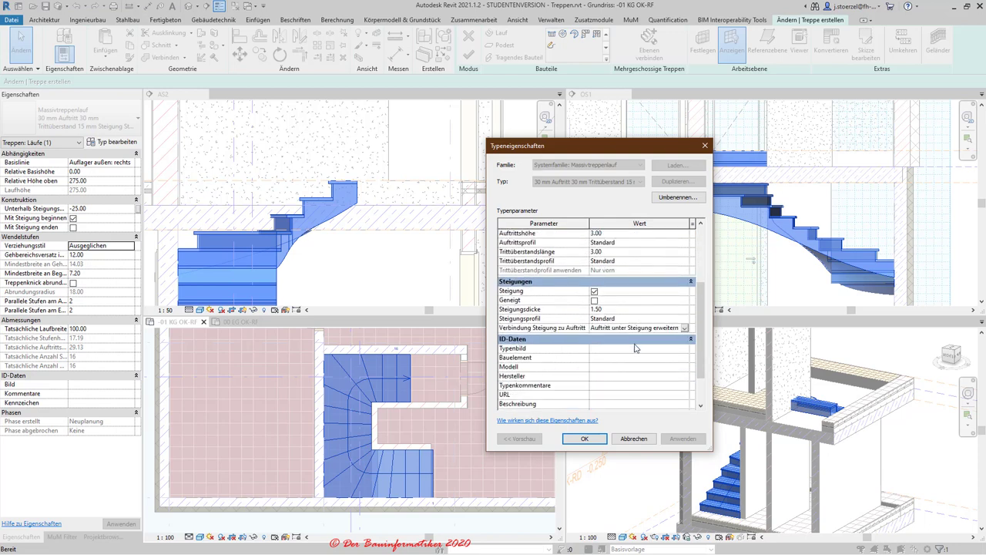
scroll(635, 349, up, 2)
scroll(636, 349, up, 2)
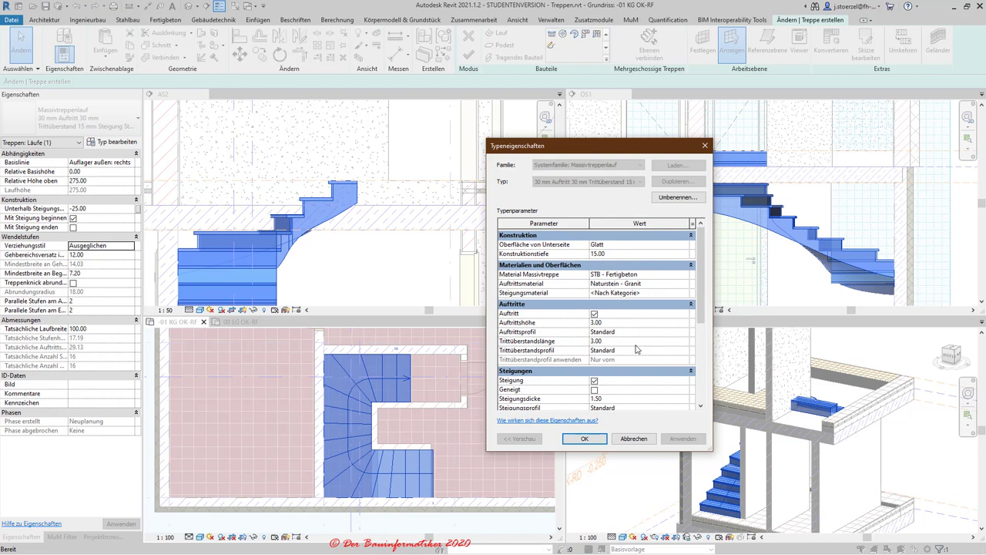
click(633, 438)
- Set the precast stair type's end connection to Ausklinkung and apply it
click(62, 143)
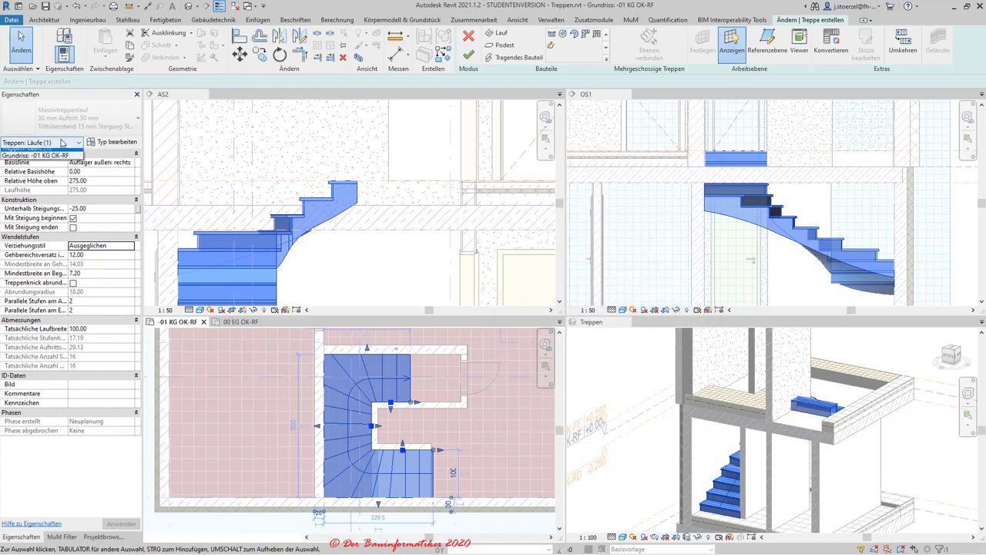
click(39, 158)
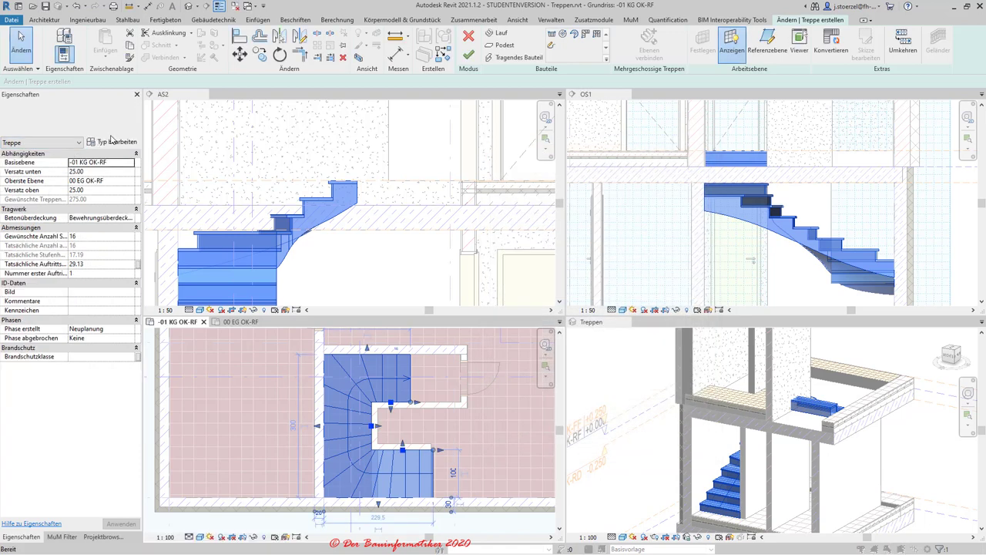
click(112, 142)
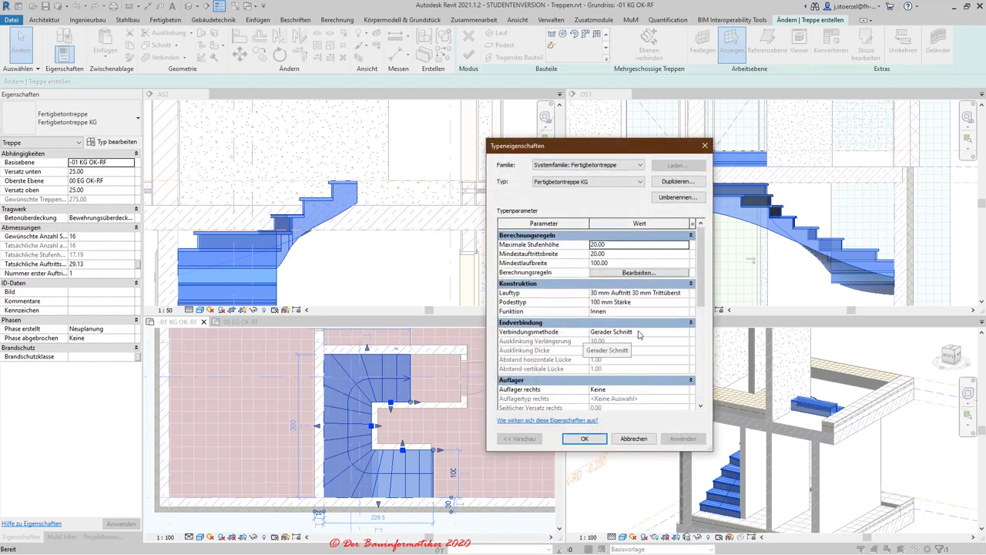
click(661, 334)
click(671, 333)
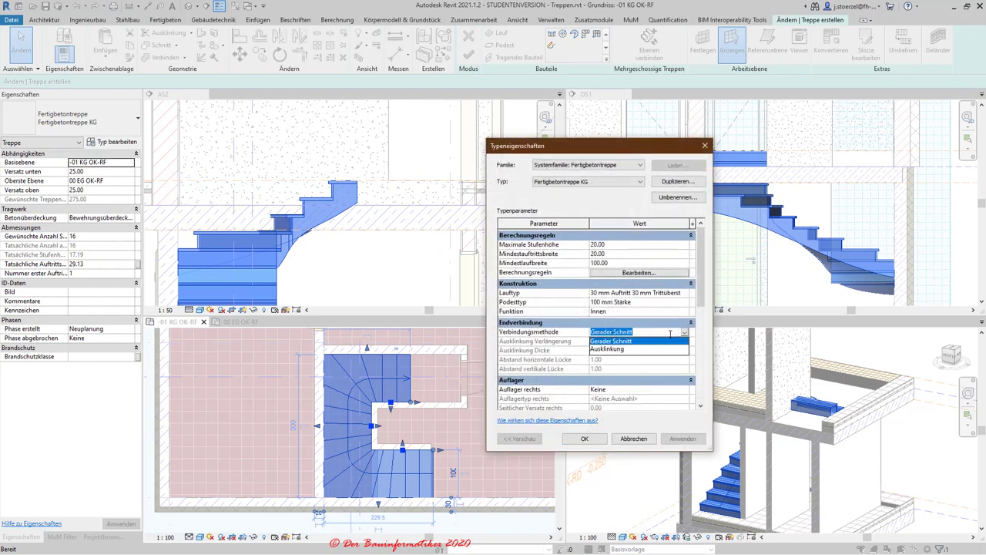
click(620, 349)
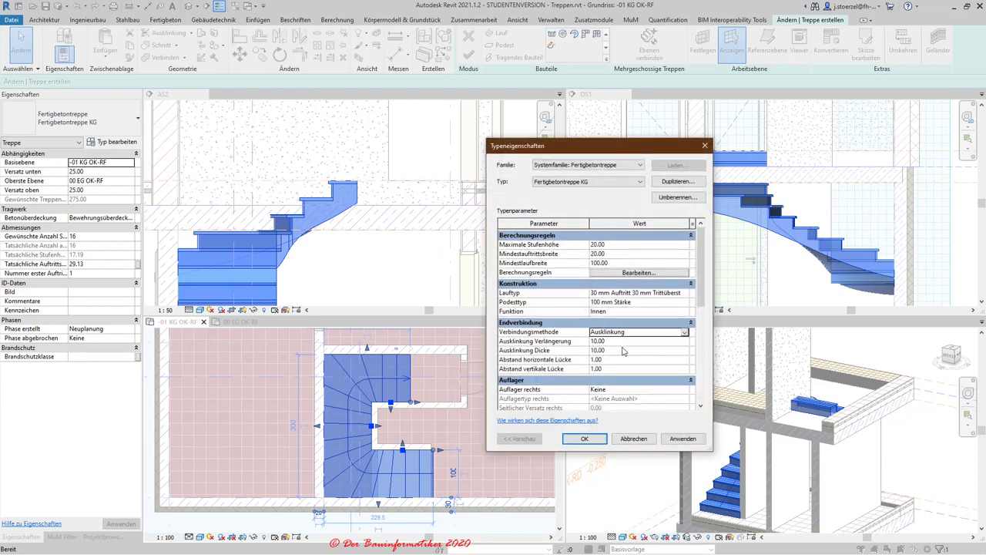
click(670, 439)
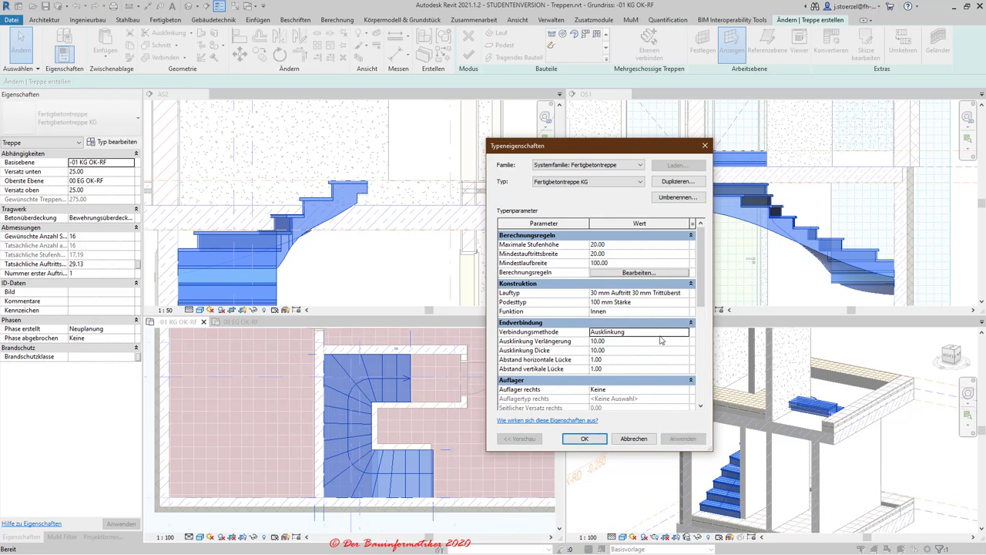
- Revert the end connection to Gerader Schnitt, confirm, and finish editing the stair
click(655, 333)
click(684, 332)
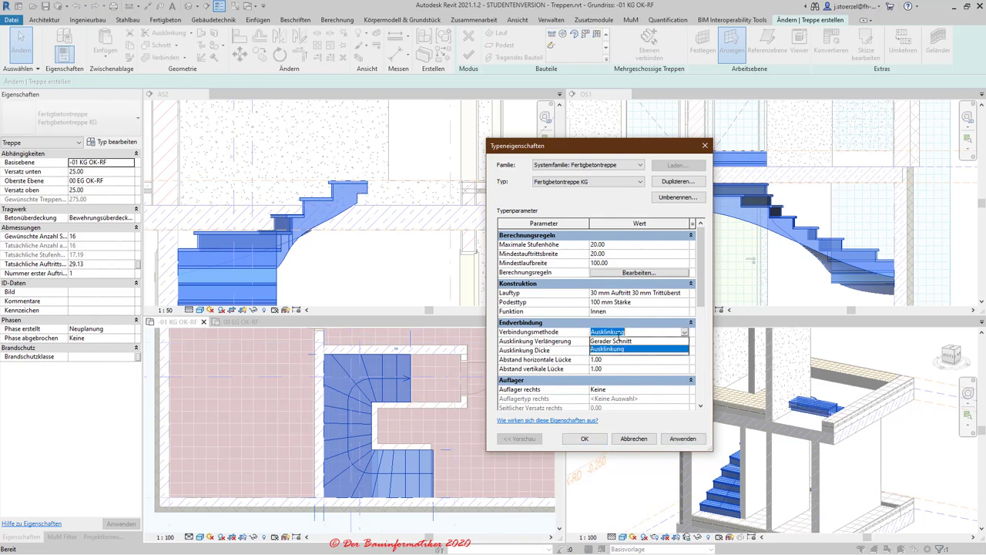
click(616, 341)
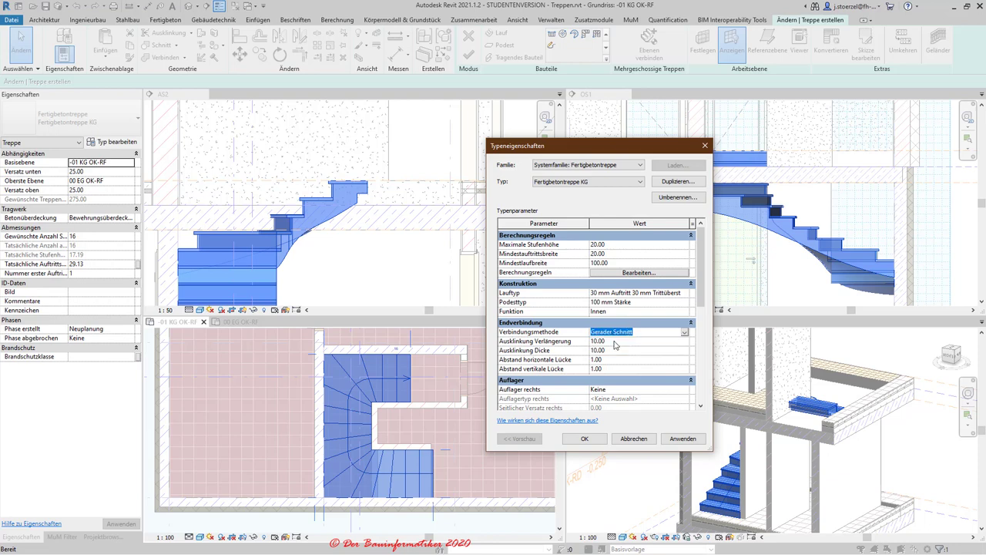
click(682, 439)
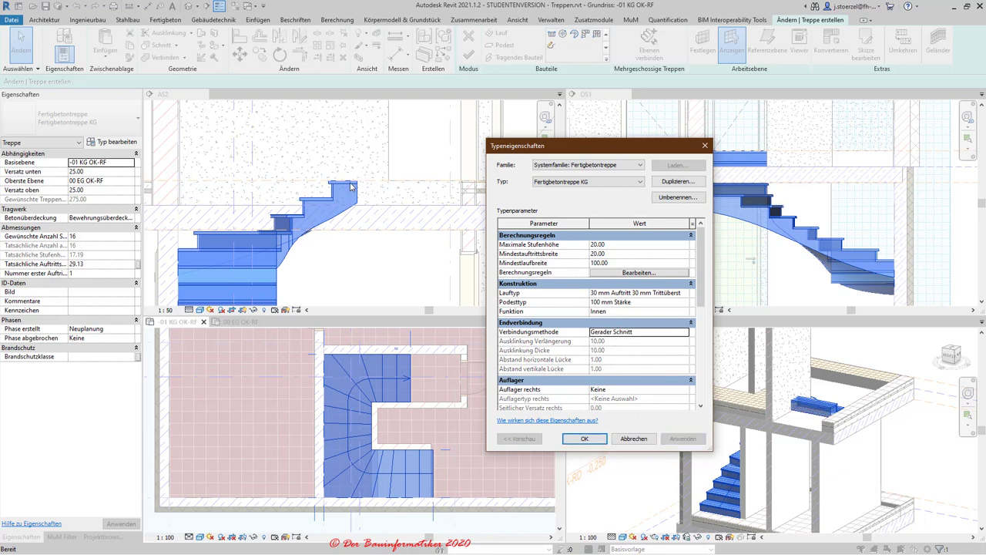
click(582, 440)
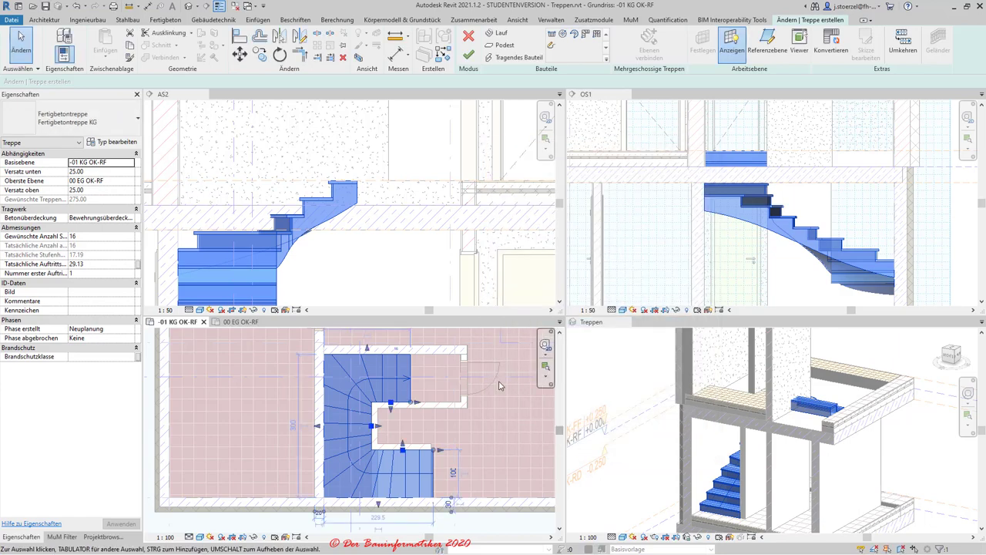
click(468, 54)
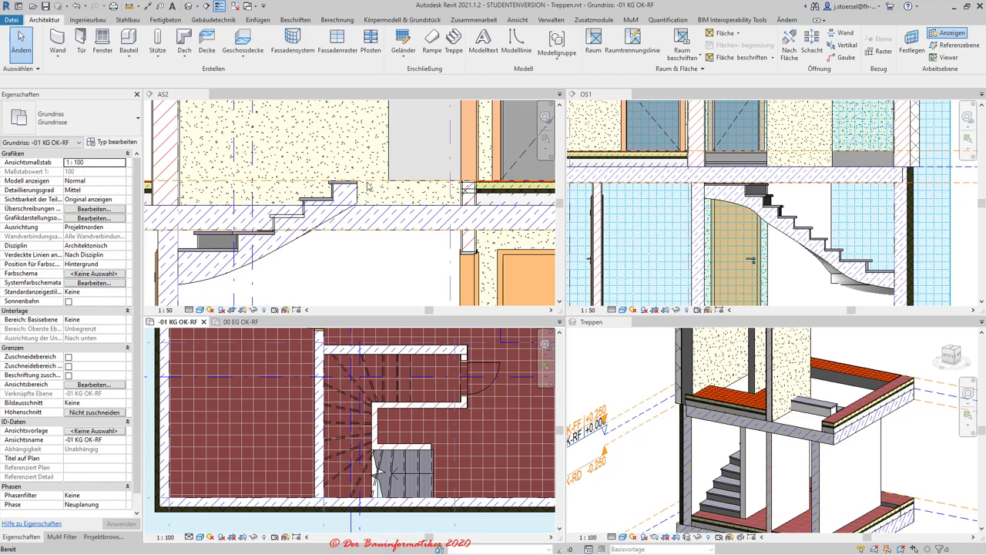
scroll(336, 171, up, 1)
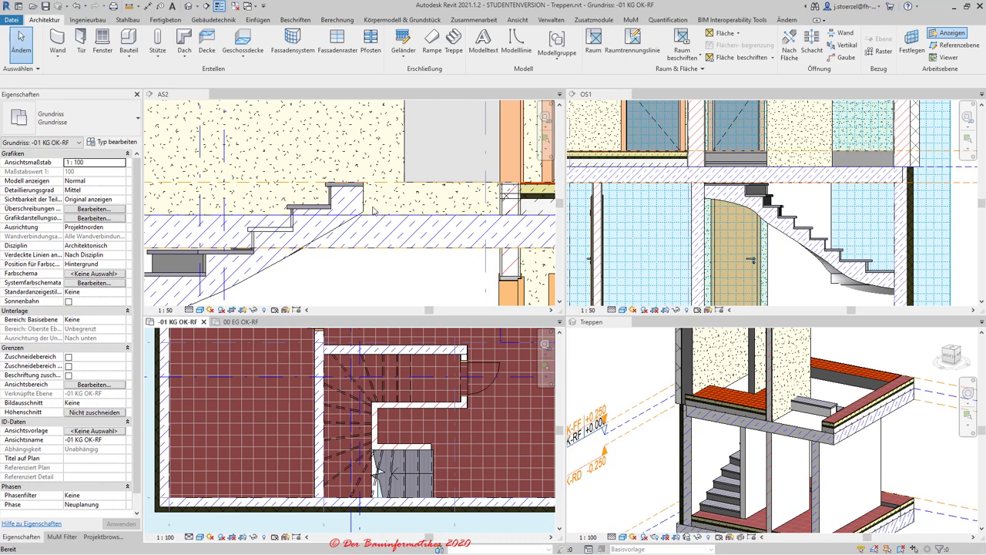
scroll(374, 212, down, 2)
scroll(374, 223, down, 2)
click(373, 236)
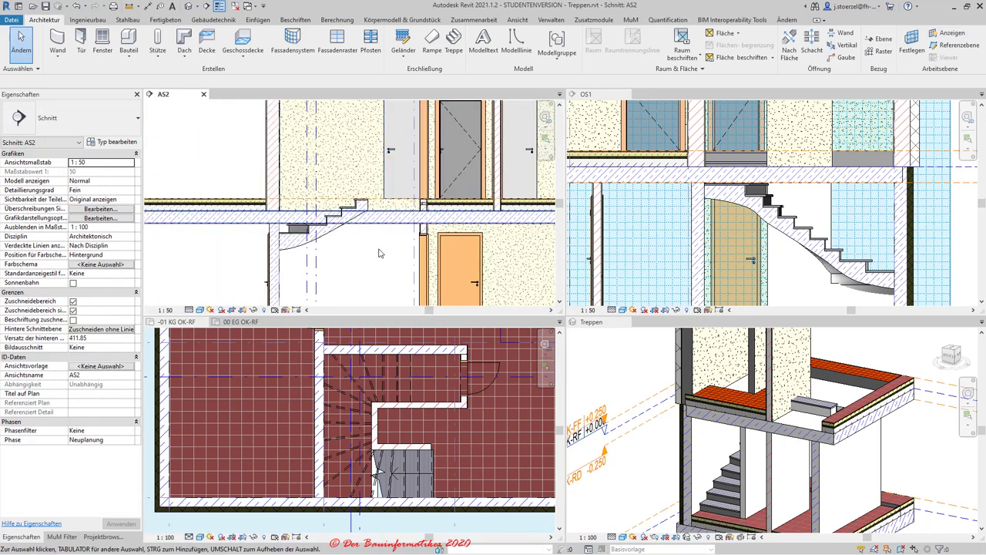
scroll(712, 222, down, 2)
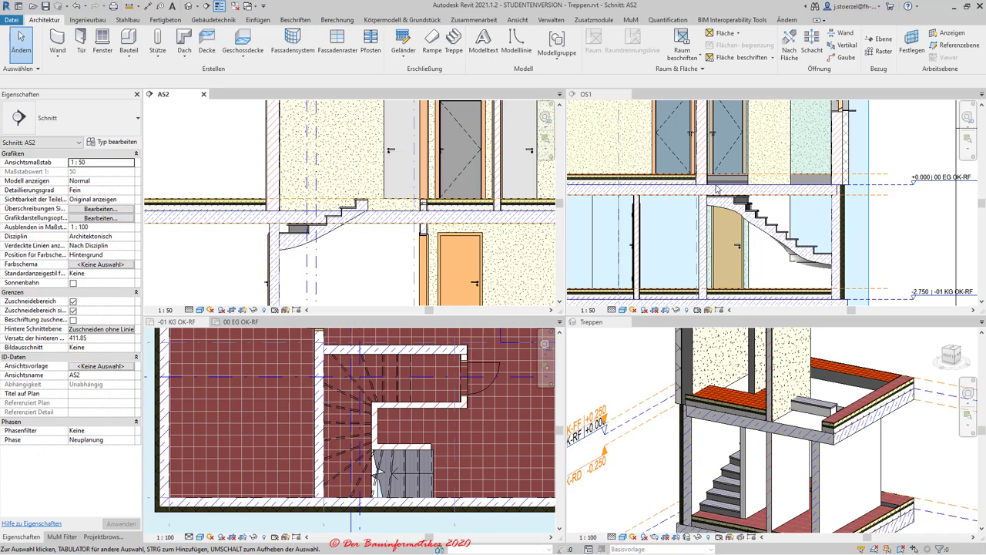
scroll(718, 183, up, 1)
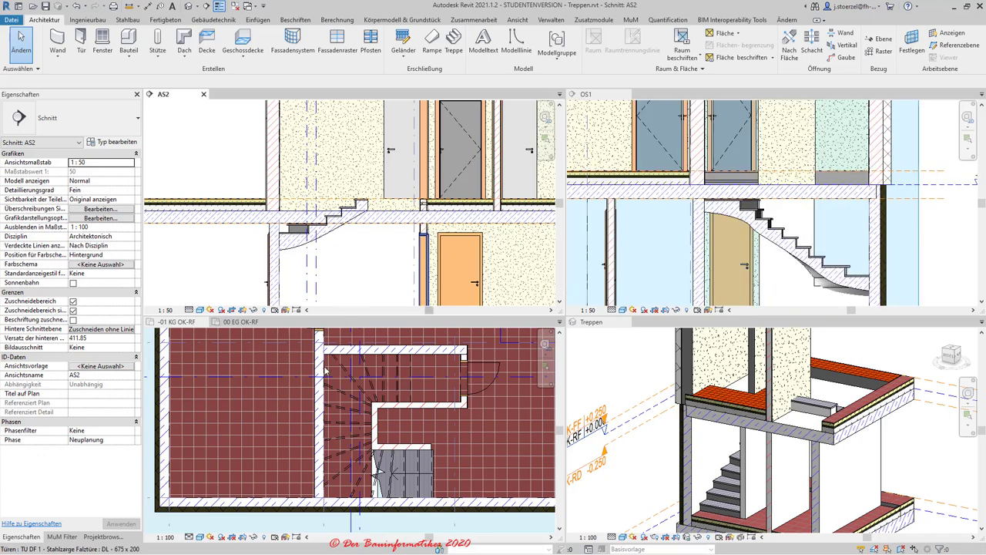
scroll(333, 372, down, 2)
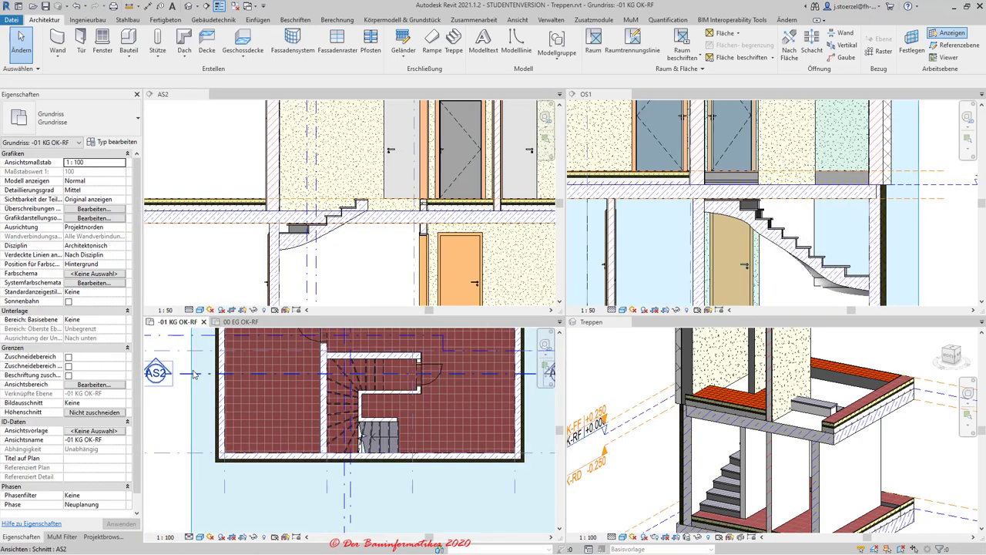
- Drag section AS2 lower across the stair and check the cut in the AS2 section view
drag(193, 376, 186, 437)
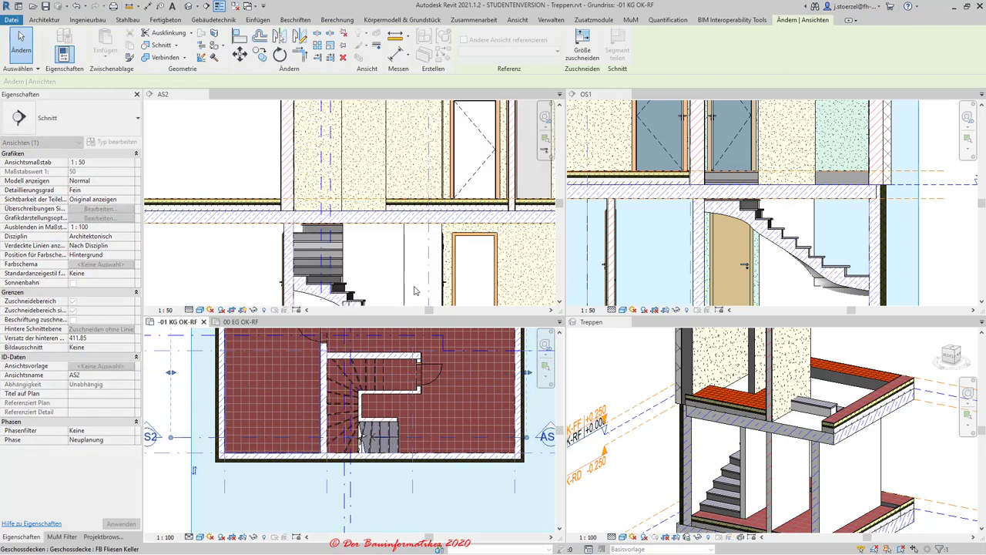
click(381, 258)
middle_drag(385, 249, 370, 181)
scroll(388, 242, up, 2)
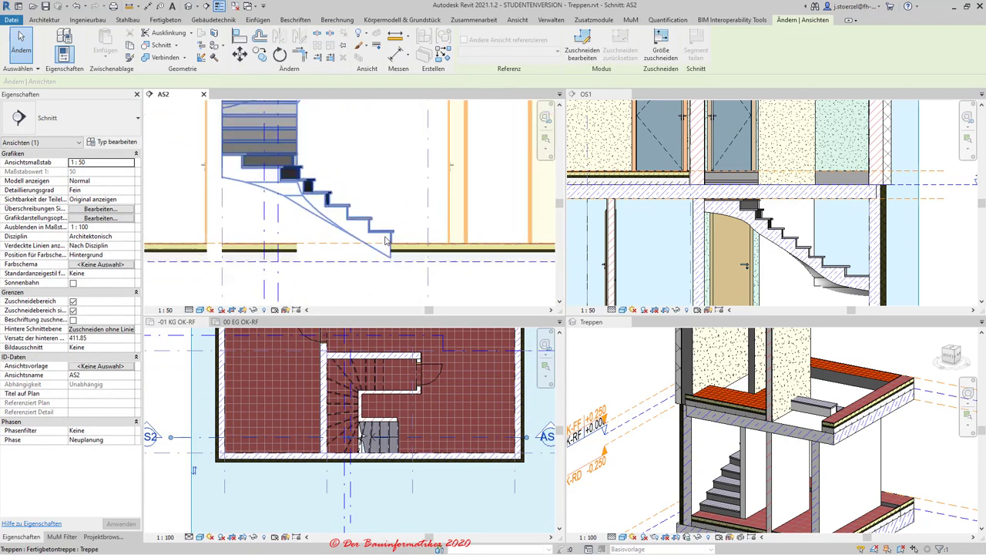
scroll(388, 241, up, 3)
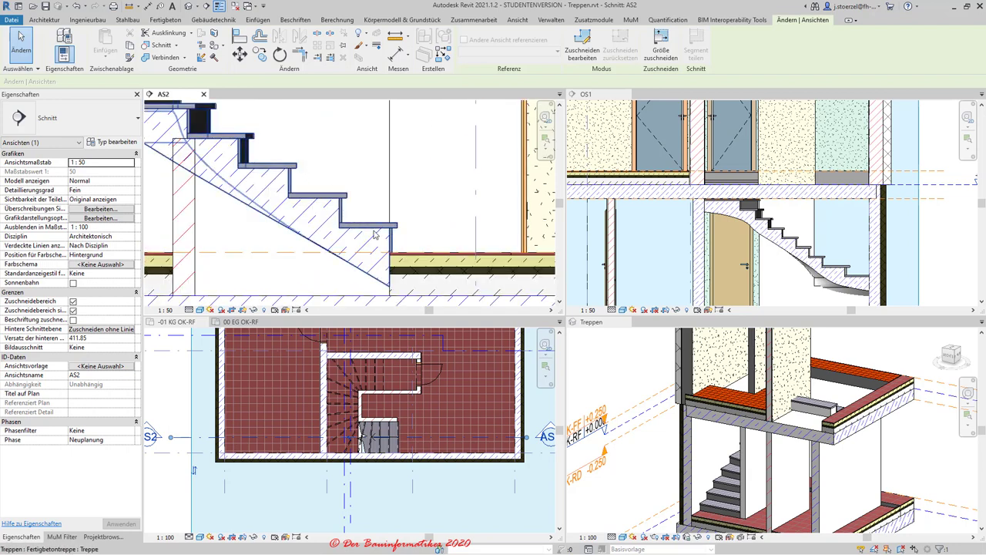
scroll(376, 235, down, 3)
scroll(376, 235, down, 1)
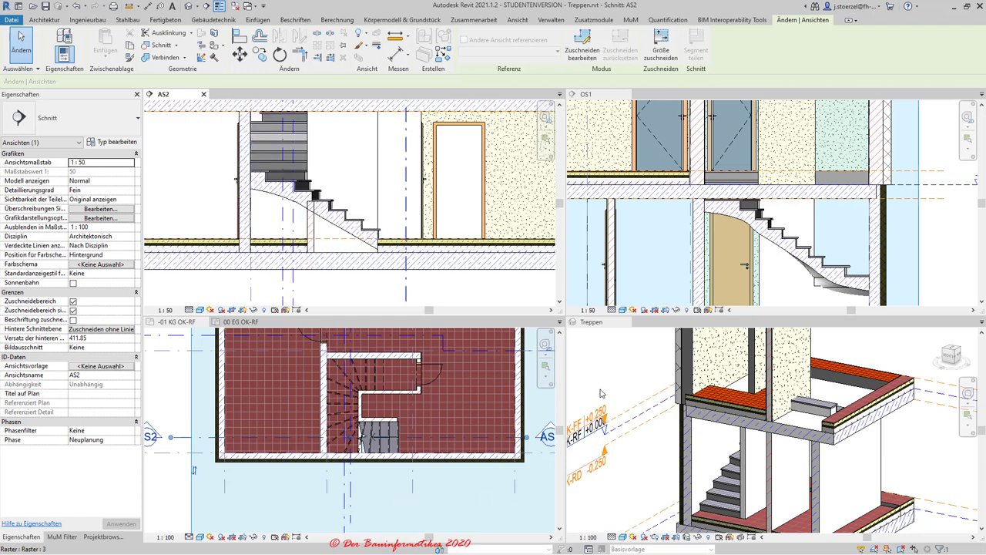
- Review the stair in the 3D stair view and the basement plan
click(601, 393)
scroll(385, 426, down, 2)
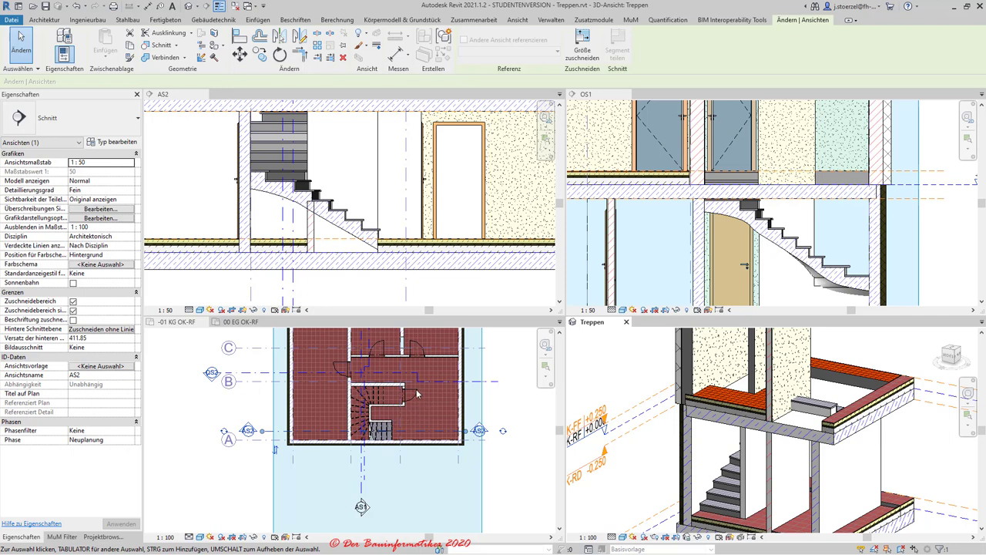
click(411, 404)
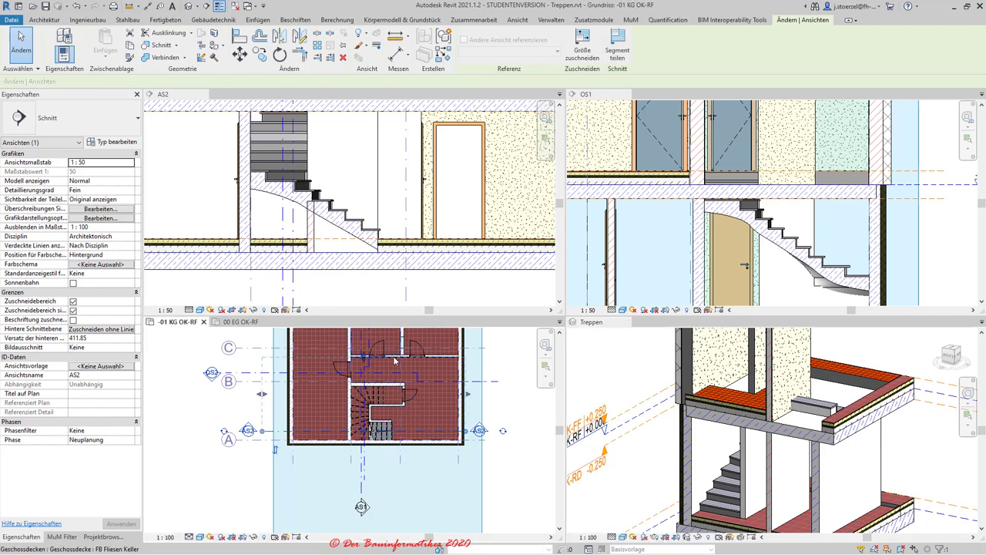
middle_drag(394, 361, 379, 387)
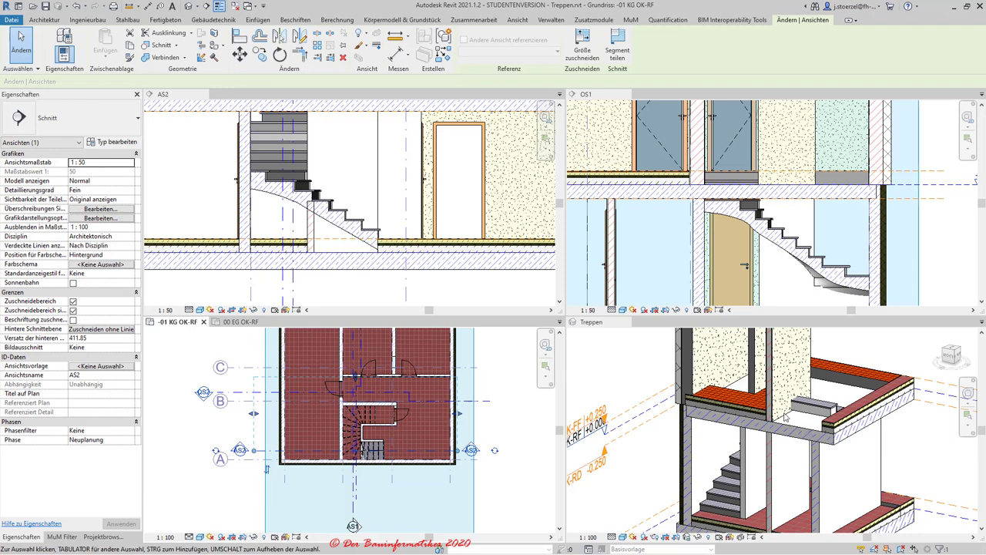
scroll(770, 427, up, 3)
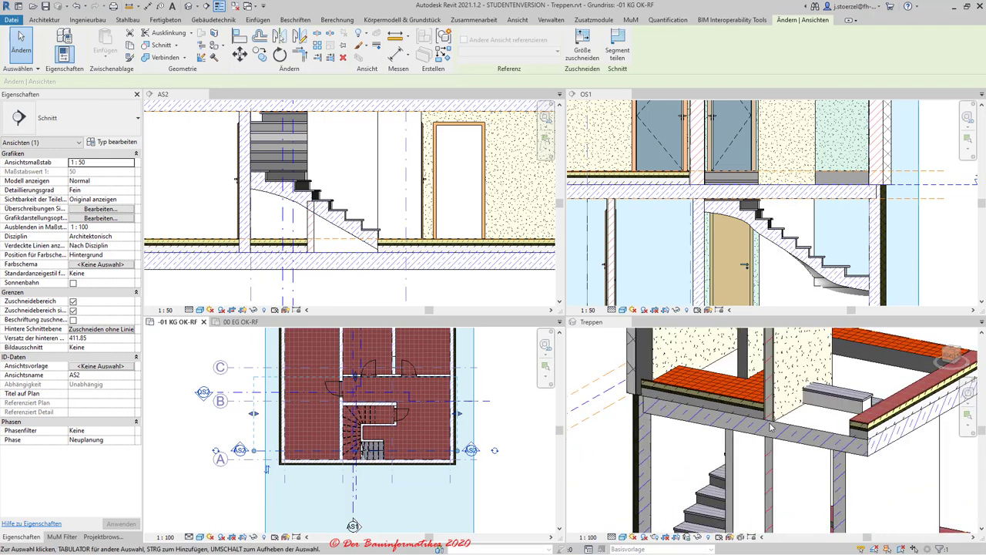
scroll(770, 427, up, 1)
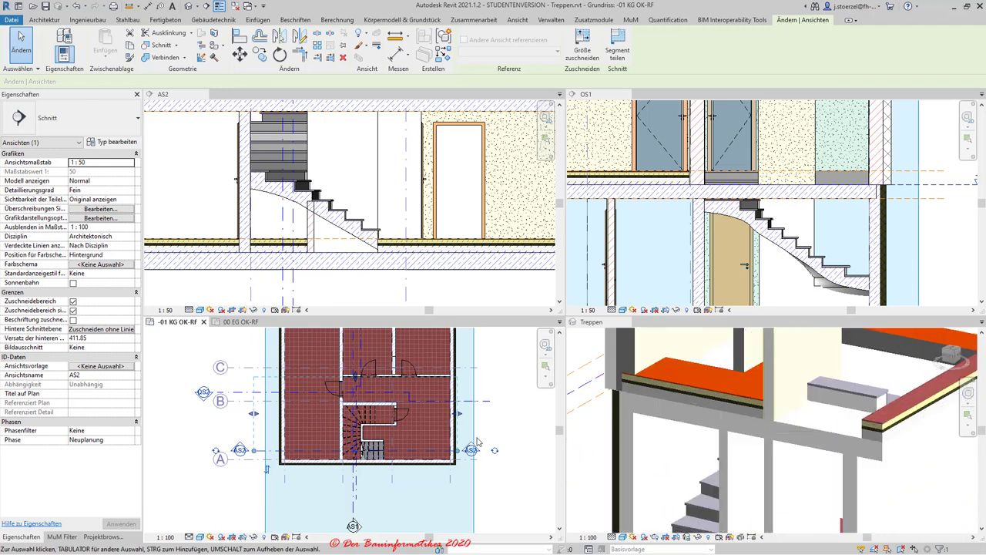
- Put the precast stair into edit mode and select its run
click(364, 416)
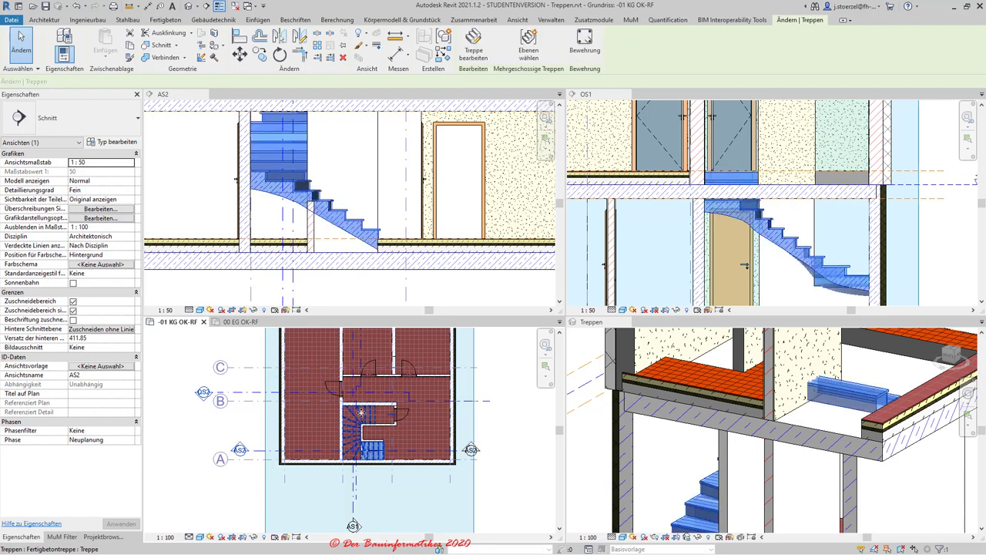
scroll(364, 416, up, 3)
scroll(364, 416, up, 2)
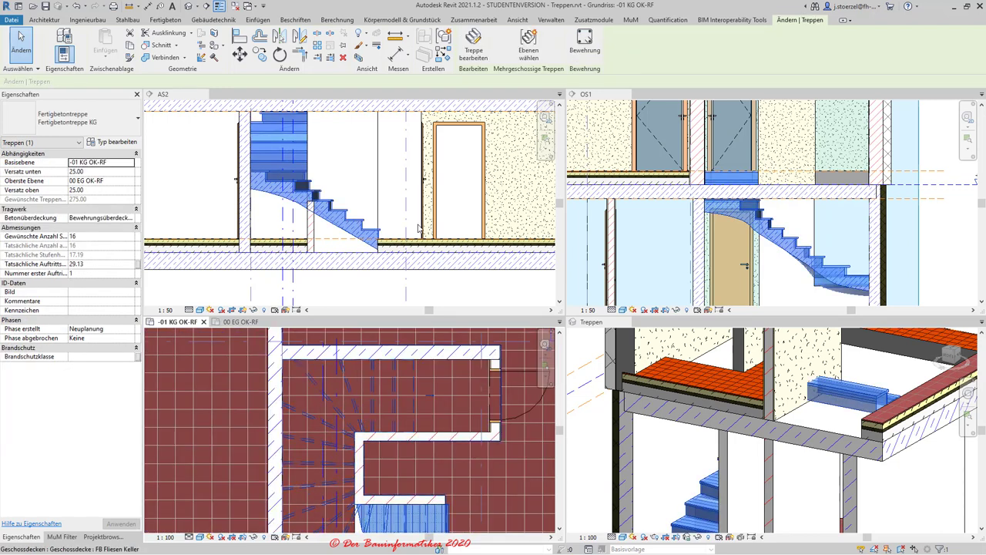
click(484, 60)
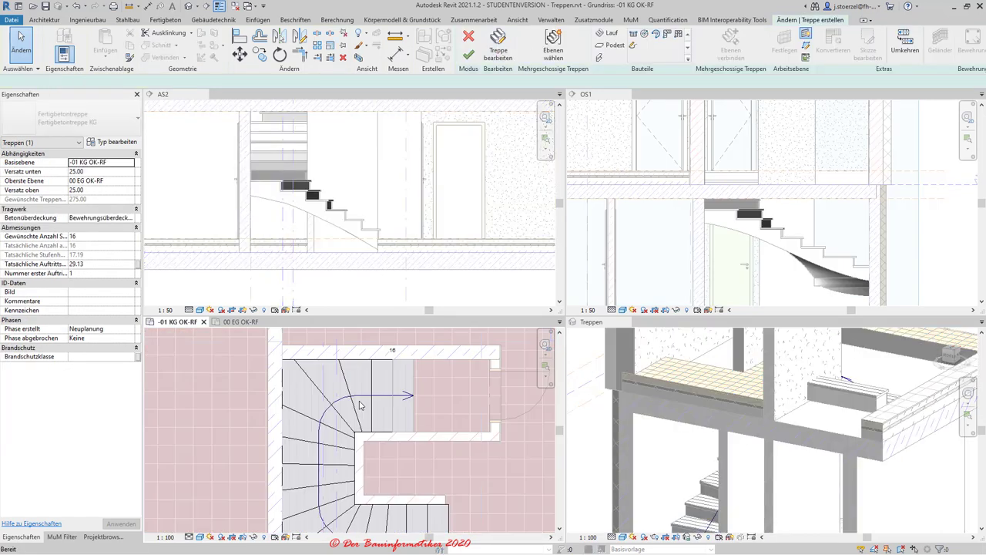
click(371, 385)
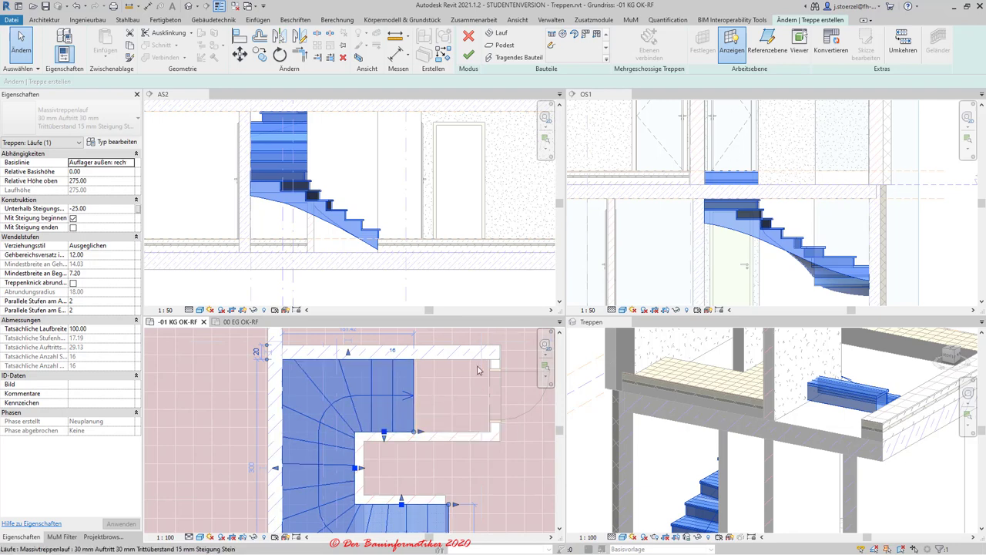
- Try converting the run to a sketch-based run, then cancel the change that cannot be created
click(831, 46)
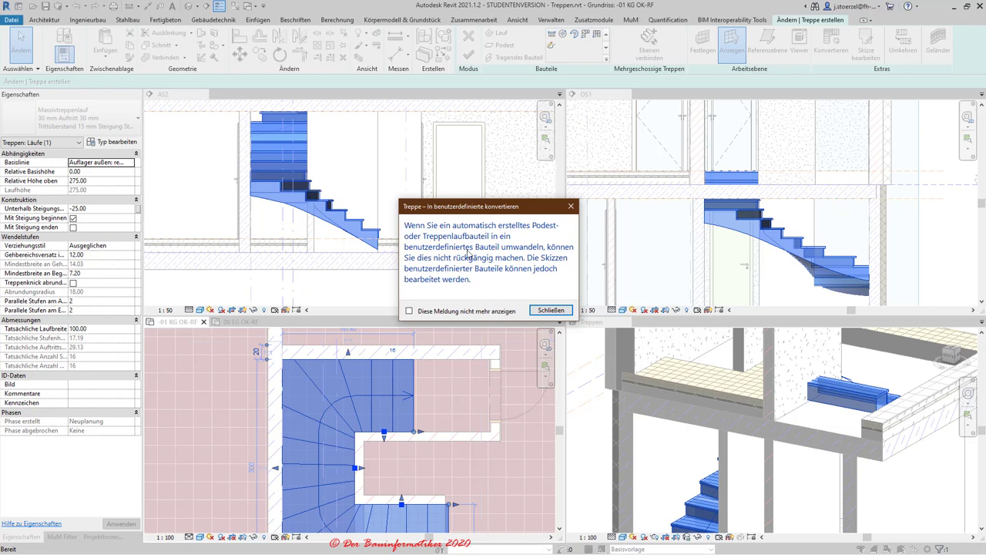
click(548, 310)
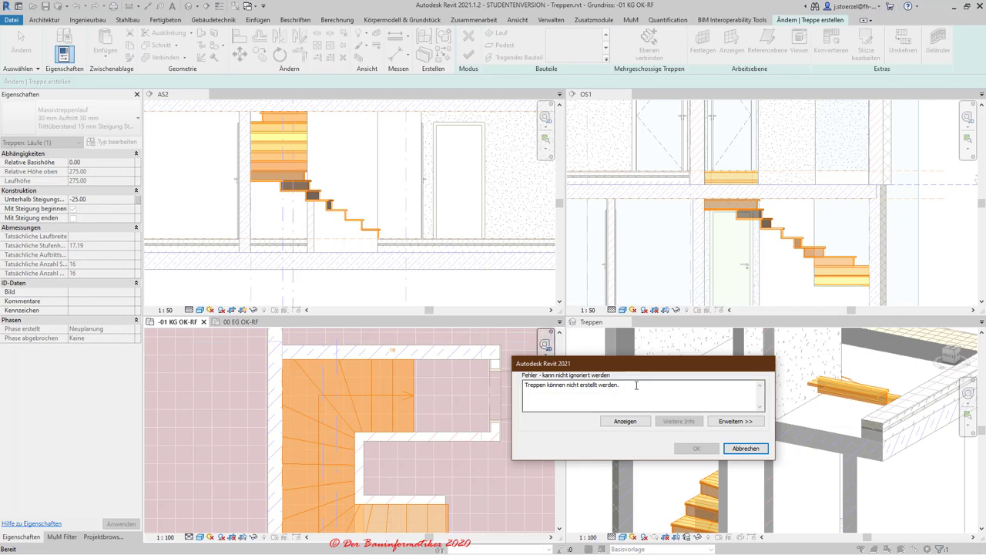
click(745, 447)
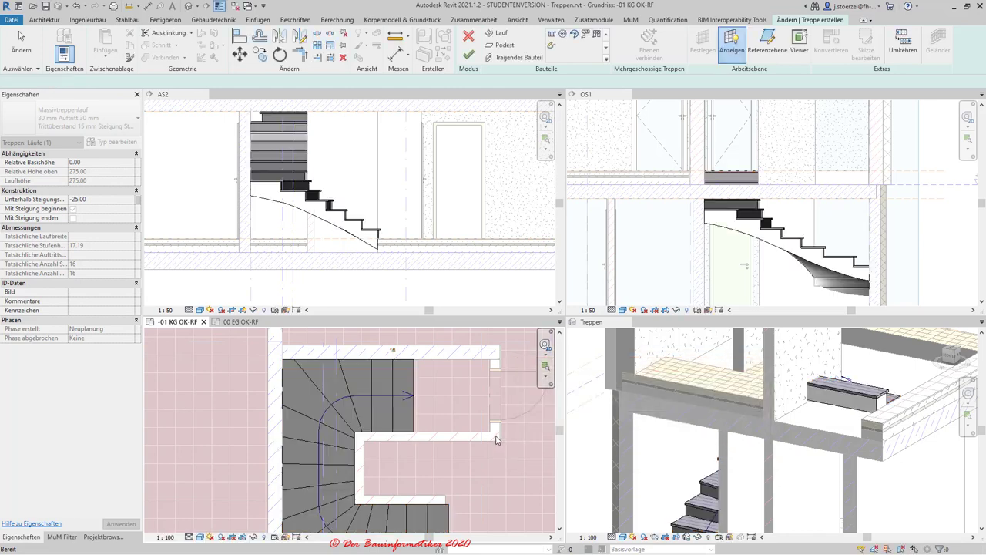
- Cancel stair edit mode on the precast stair
scroll(502, 435, down, 2)
scroll(516, 431, down, 2)
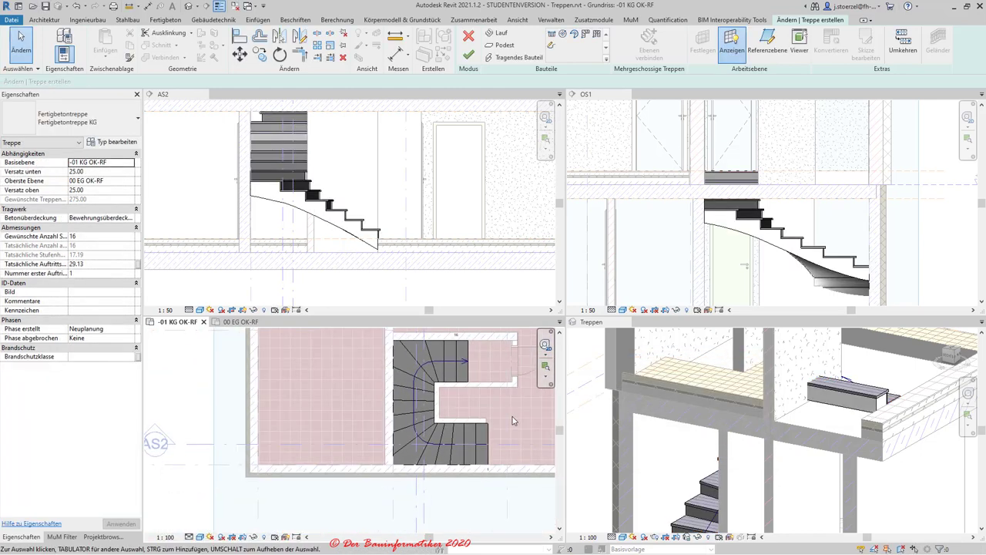
scroll(508, 428, down, 2)
click(455, 397)
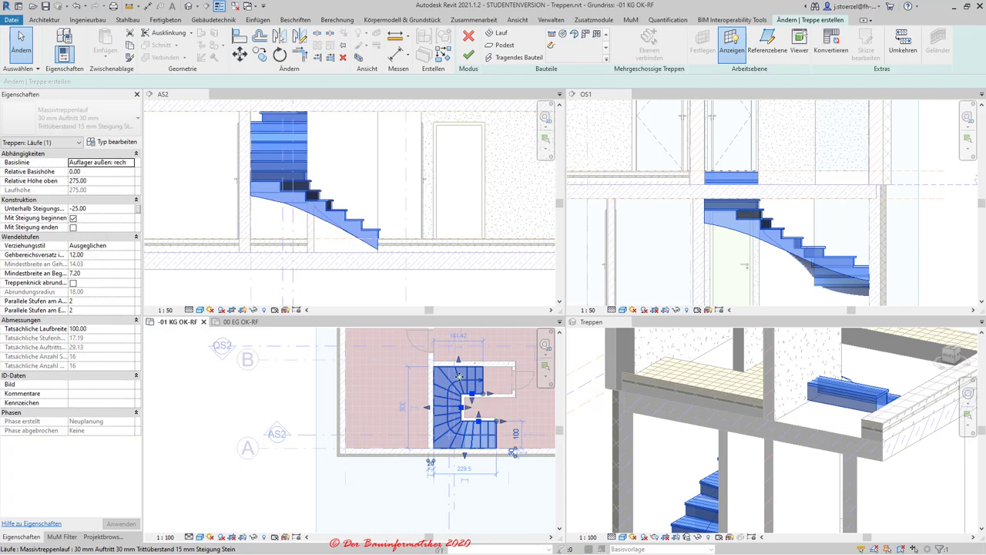
click(470, 36)
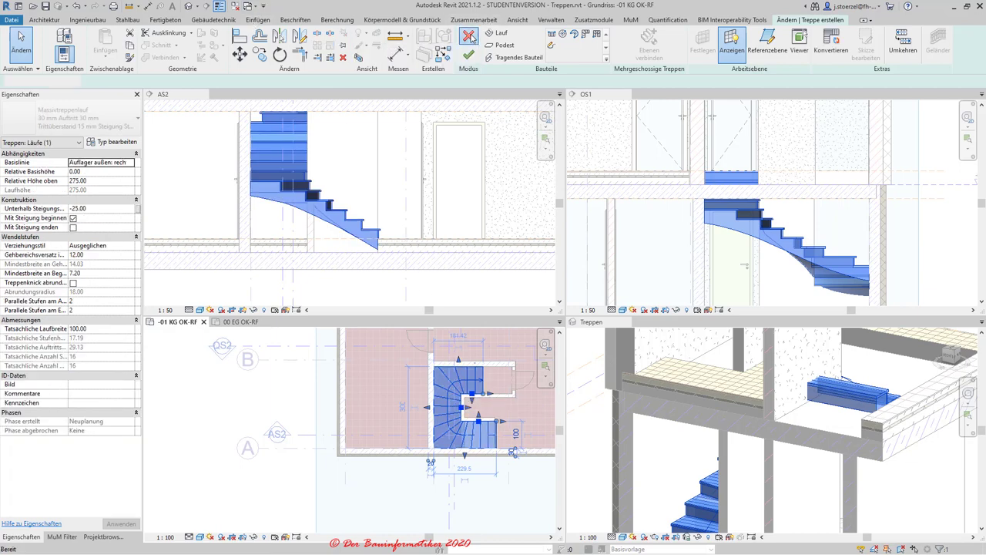
- Move the precast stair with MV to an empty area at the plan's lower left
scroll(435, 361, down, 3)
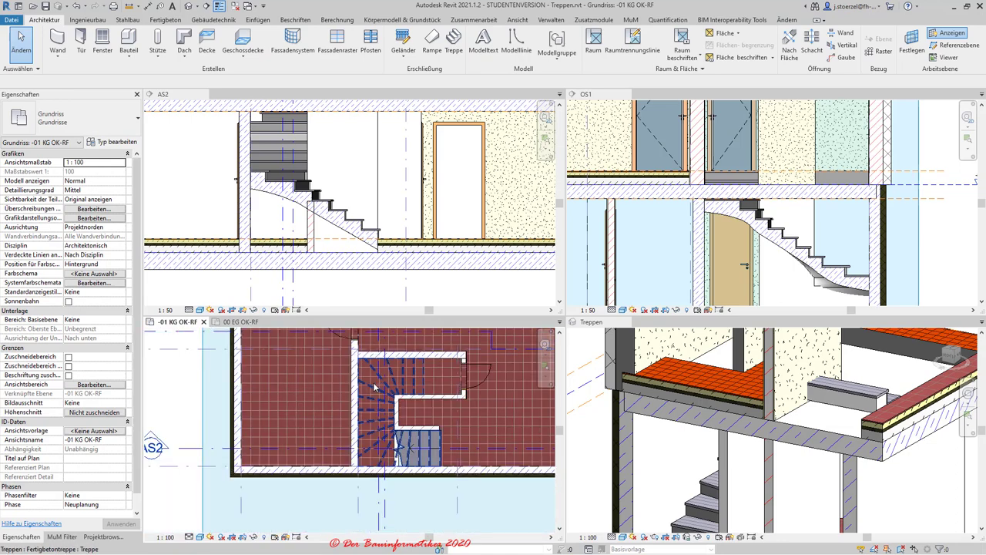
click(374, 376)
key(m)
key(v)
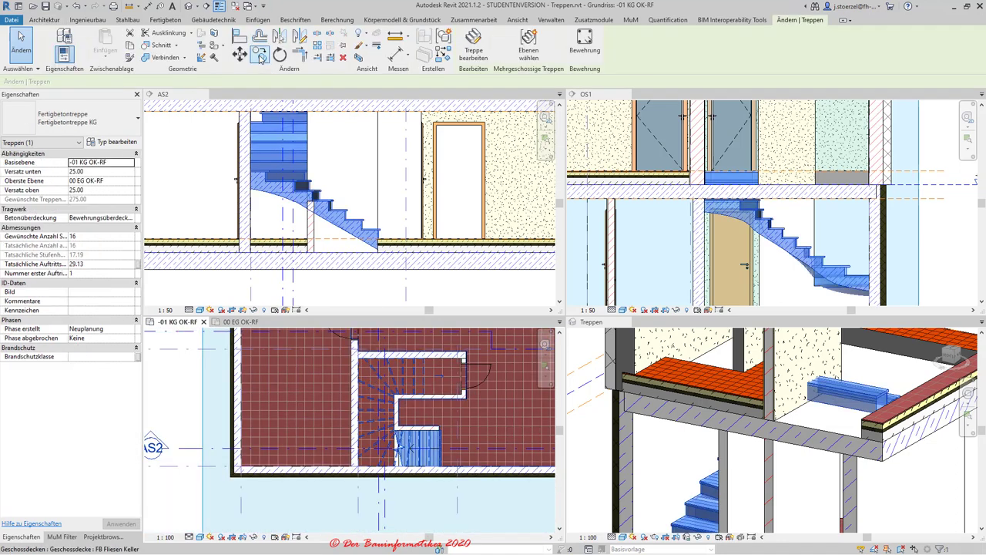
scroll(397, 401, down, 1)
scroll(401, 412, down, 2)
click(386, 433)
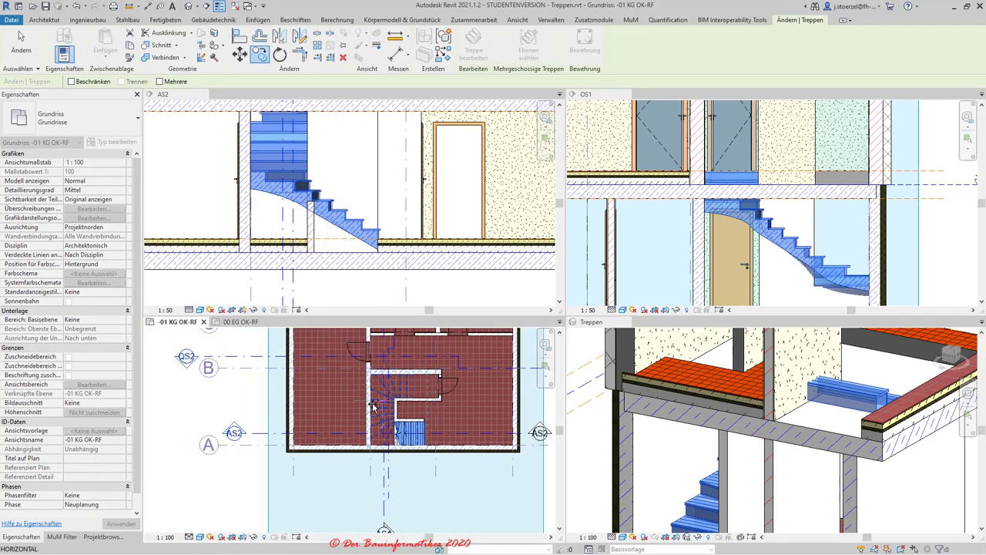
click(214, 504)
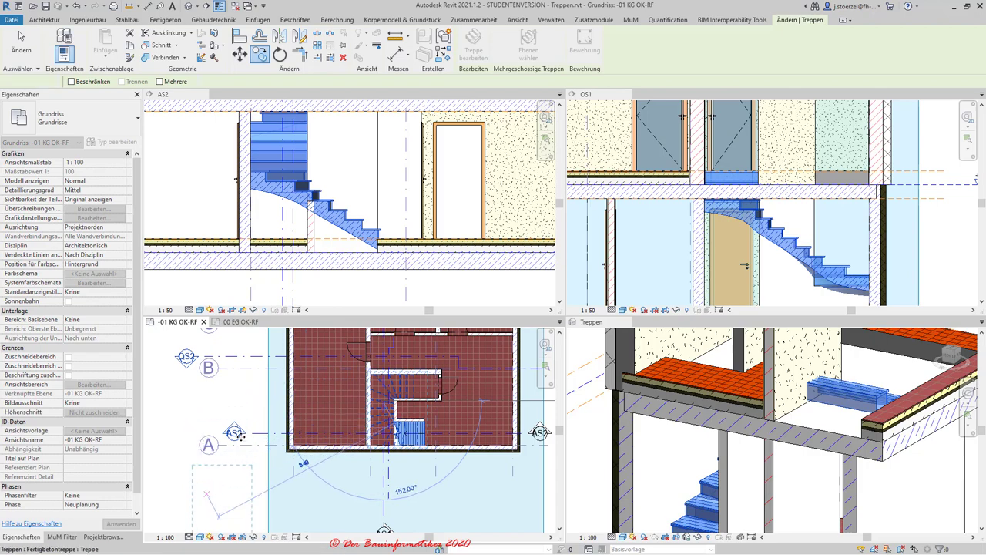
- Select the moved stair and reopen it with Treppe bearbeiten
key(Escape)
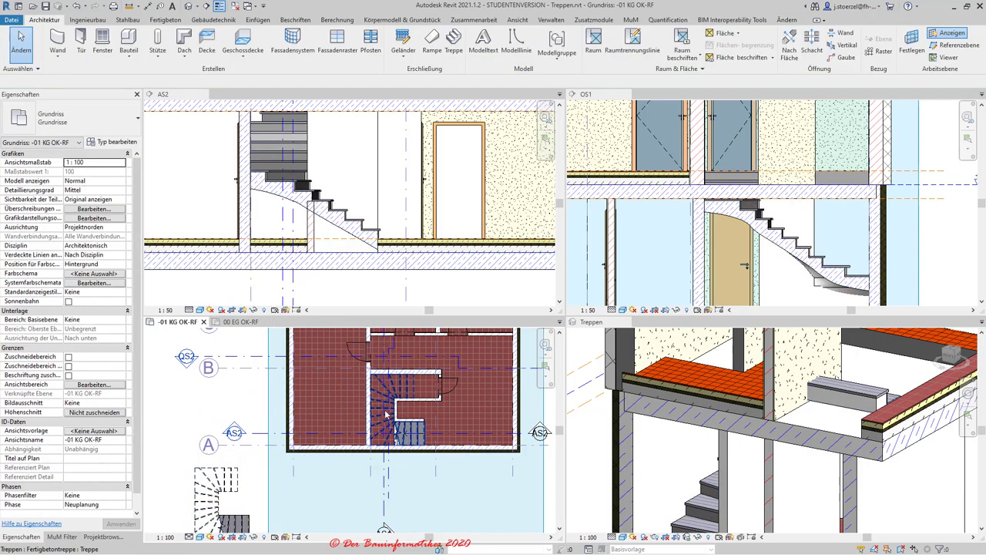
middle_drag(218, 519, 248, 446)
scroll(250, 446, up, 2)
click(251, 446)
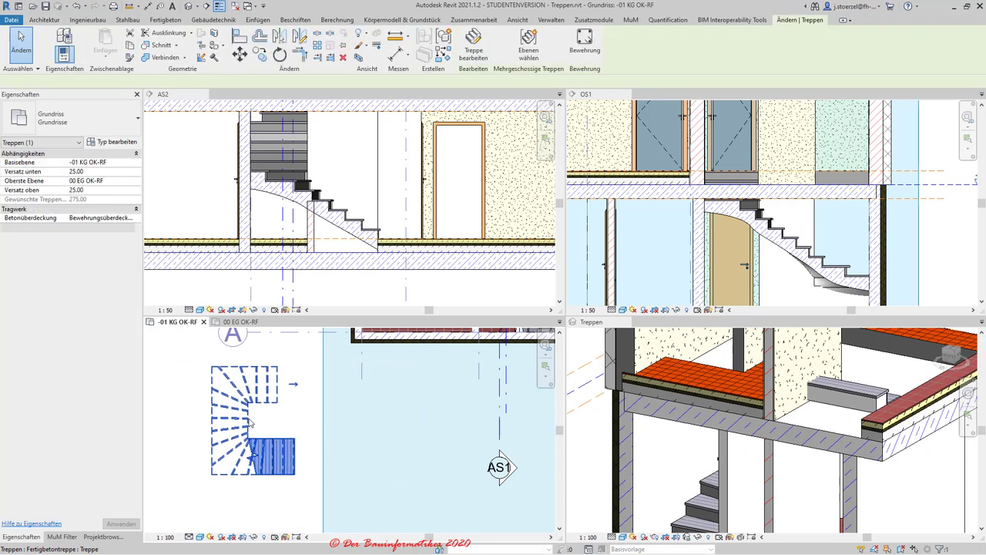
click(473, 45)
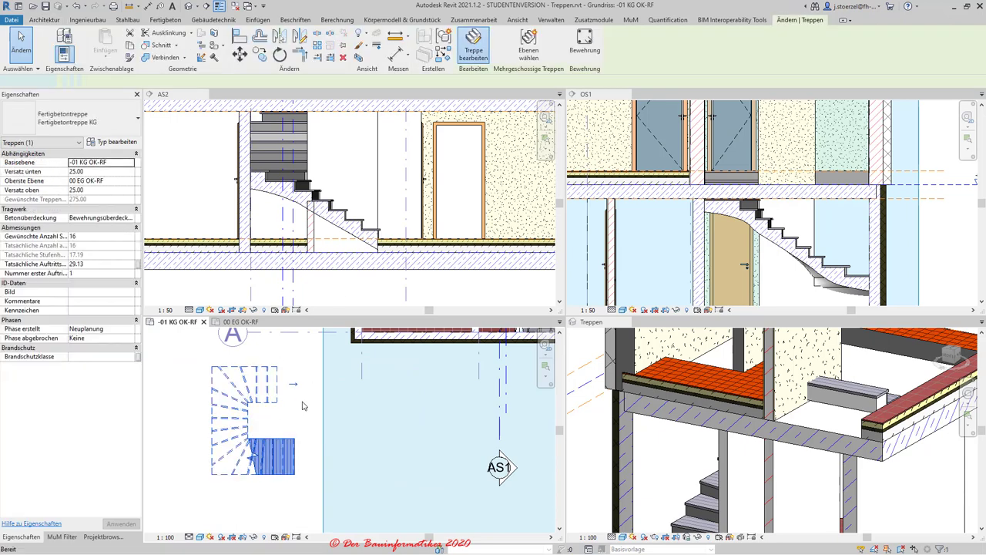
- Stretch the stair run's end grips rightward to 18 risers, topping out at 309.38
scroll(274, 400, up, 2)
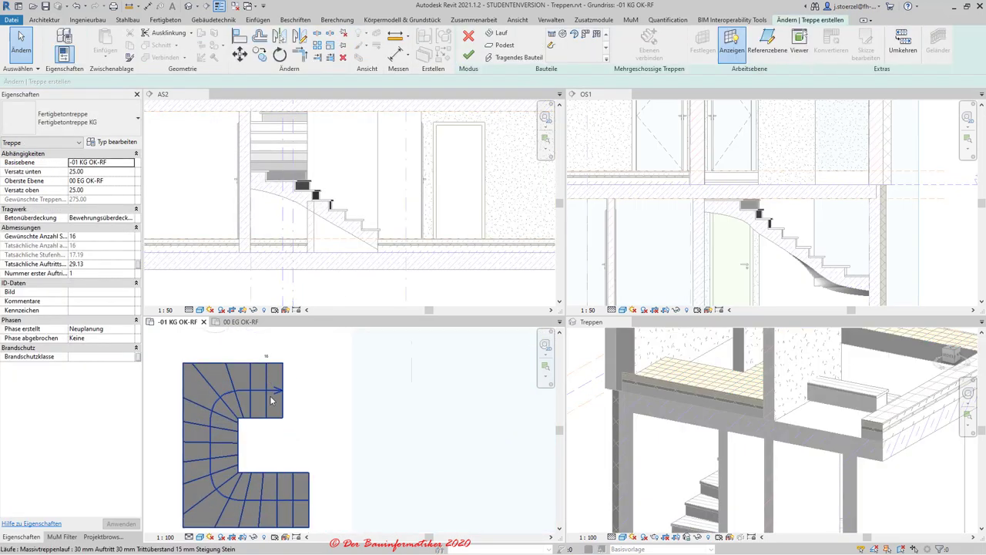
click(277, 423)
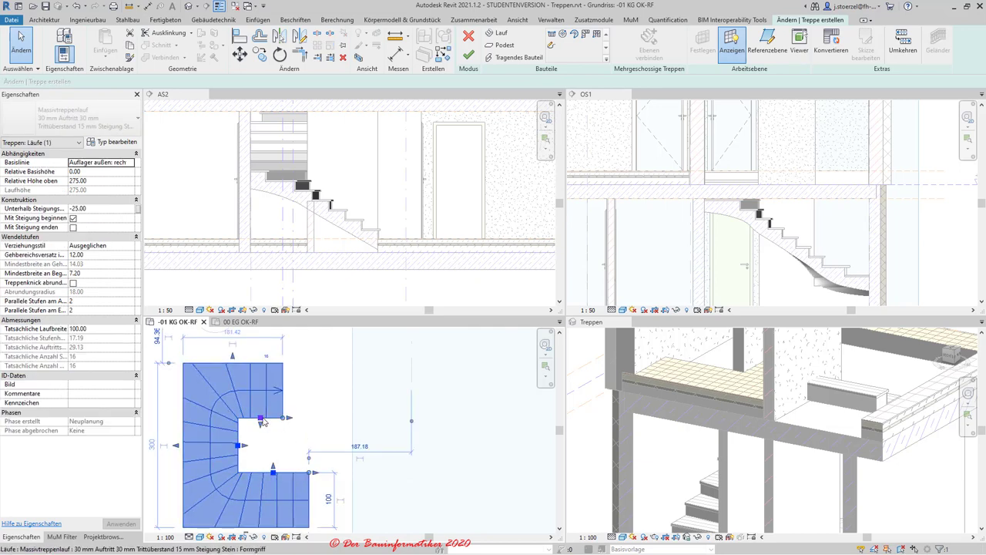
drag(260, 420, 259, 397)
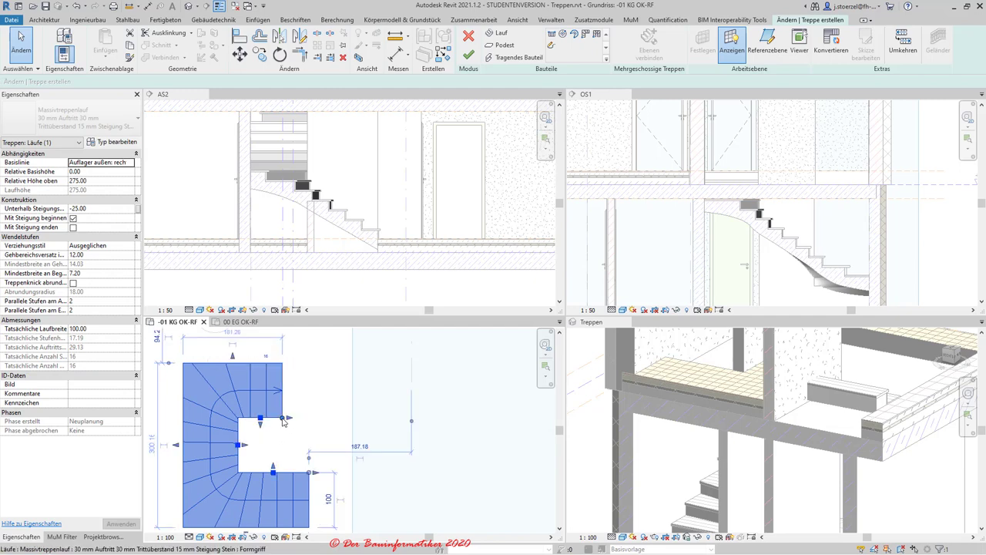
mouse_move(272, 435)
mouse_down()
mouse_move(292, 430)
mouse_move(290, 439)
mouse_up()
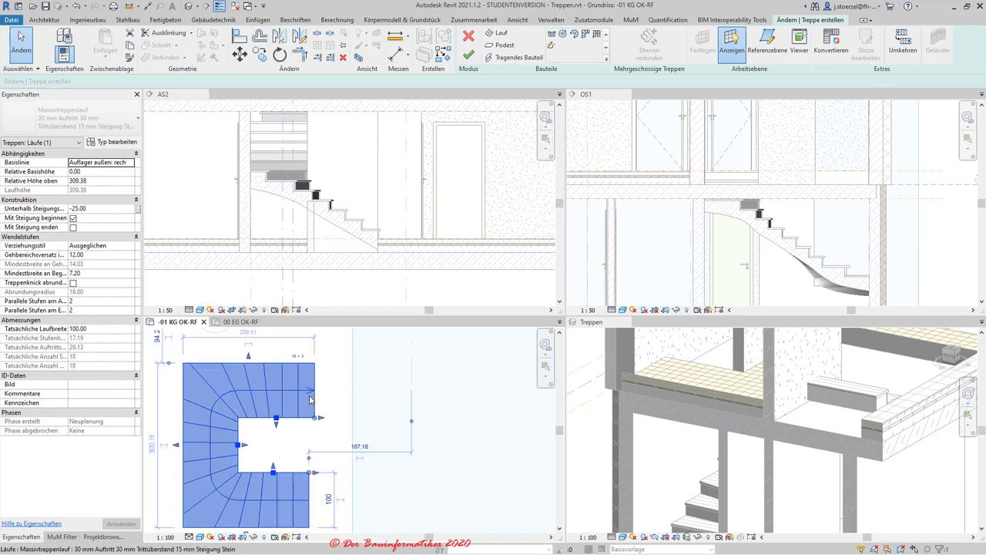
- Convert the 18-riser run with Konvertieren and close the conversion warning
click(830, 44)
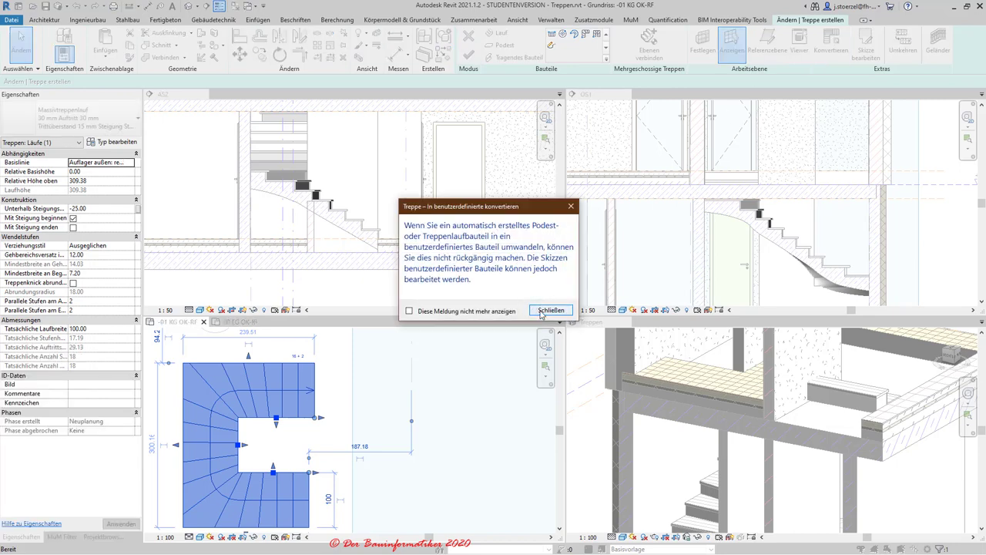
click(550, 310)
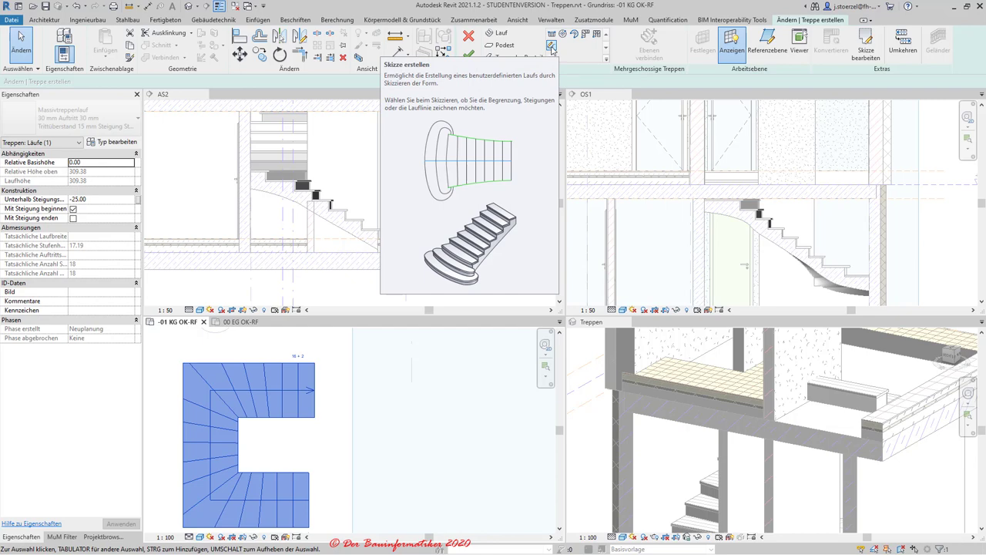
- Open the run sketch and delete the surplus risers at the top run's end
click(877, 48)
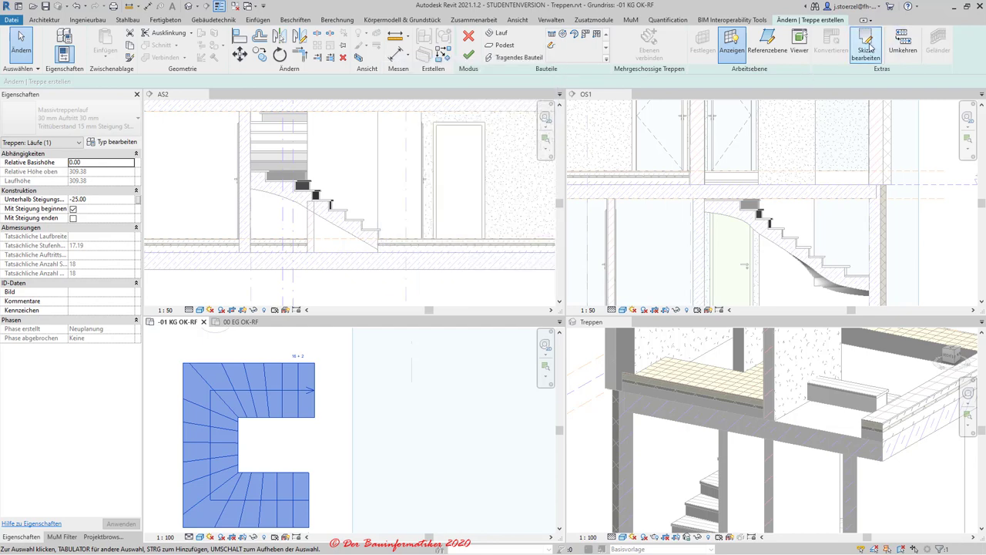
scroll(285, 422, down, 2)
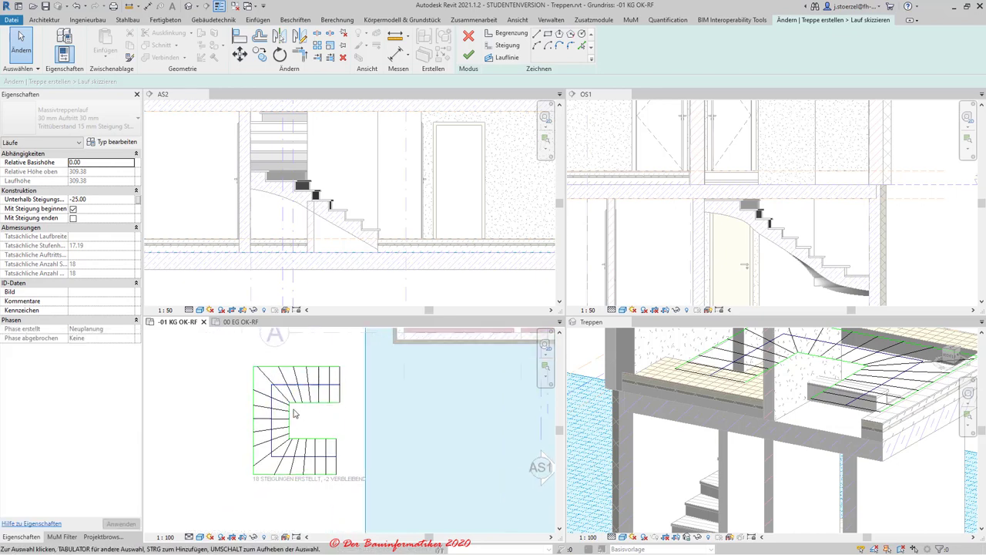
scroll(276, 384, up, 1)
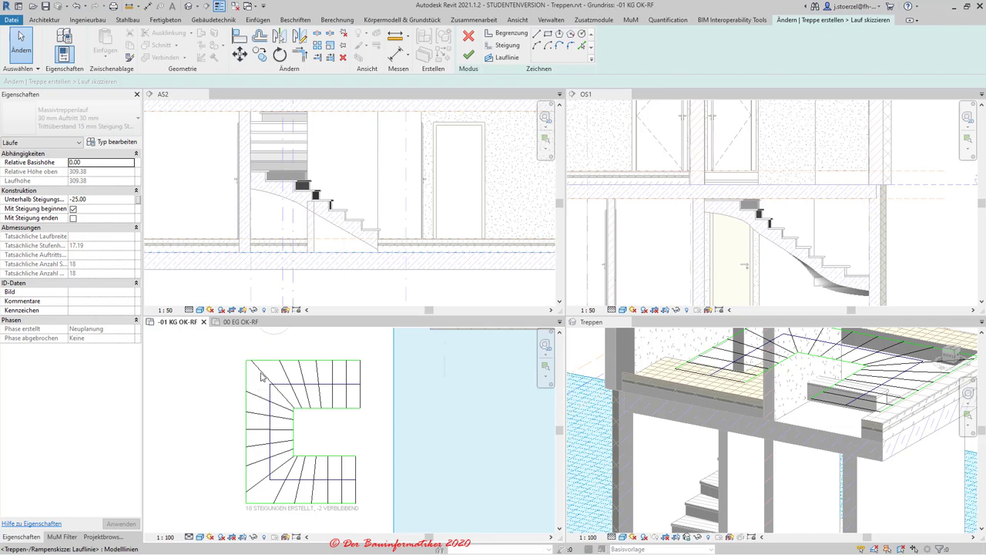
click(262, 375)
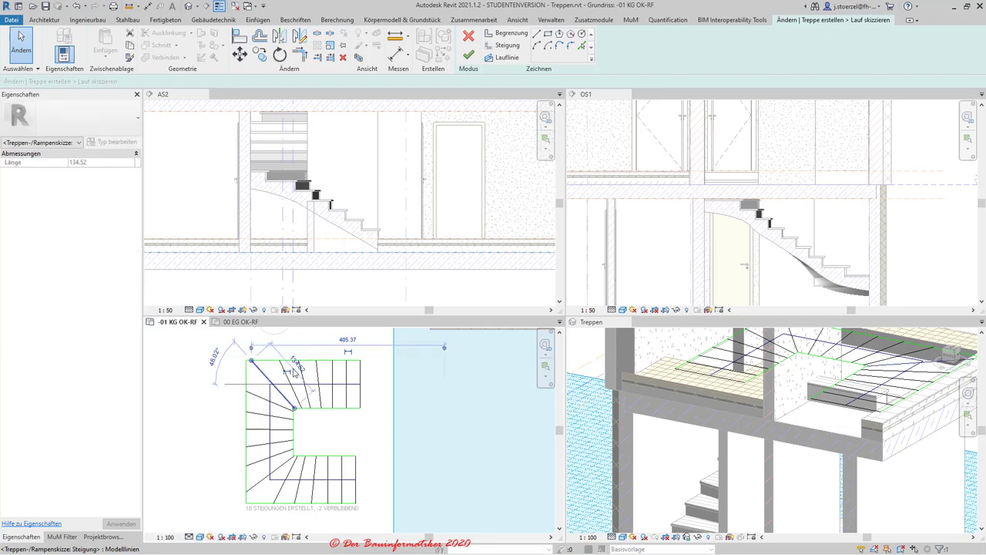
click(368, 389)
scroll(365, 392, down, 1)
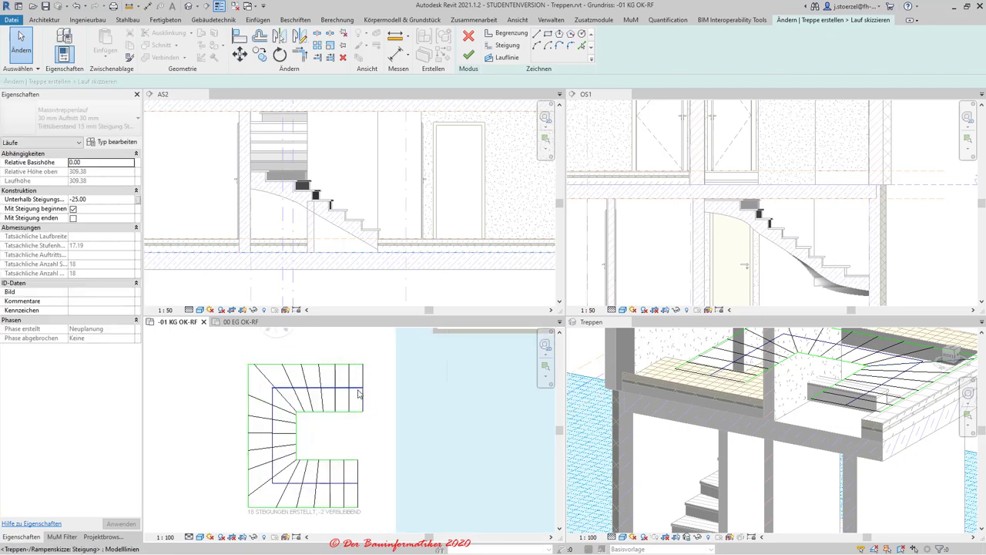
scroll(367, 397, up, 1)
click(368, 424)
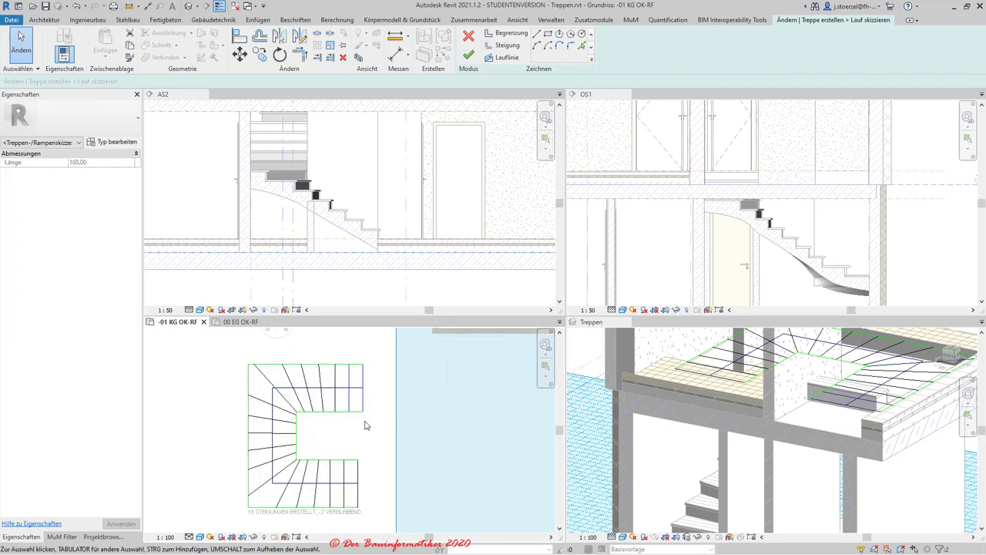
key(Delete)
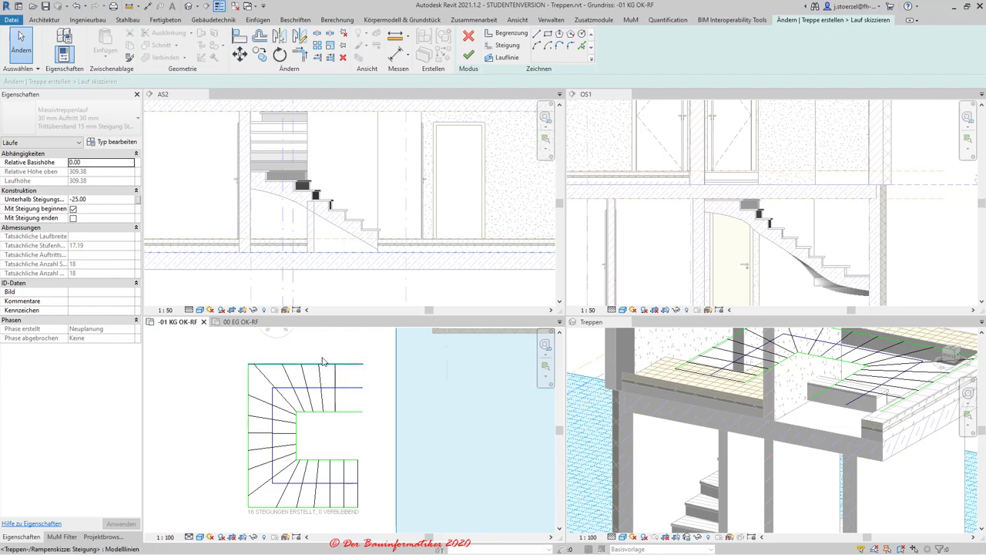
- Trim the top boundary line into a corner with the vertical line
click(297, 55)
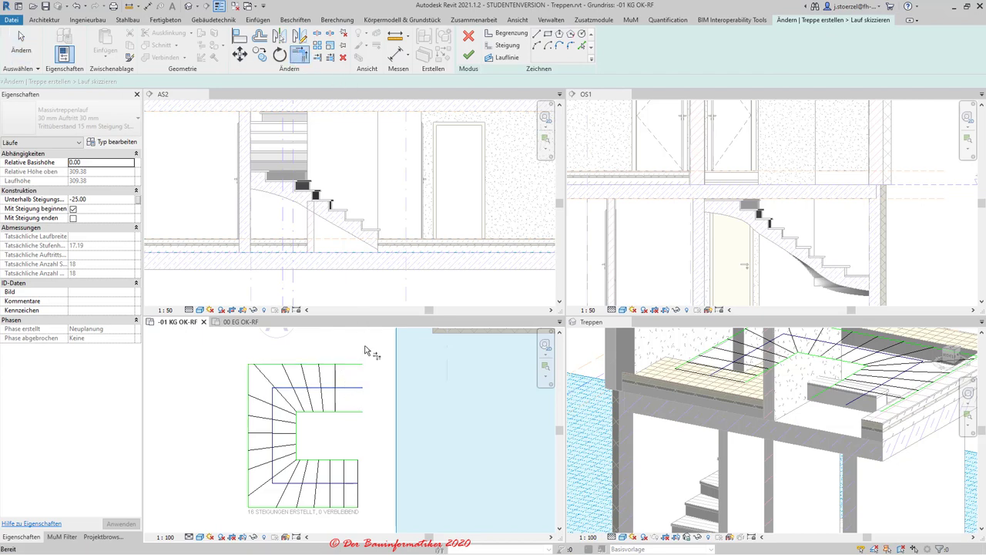
click(336, 377)
click(316, 364)
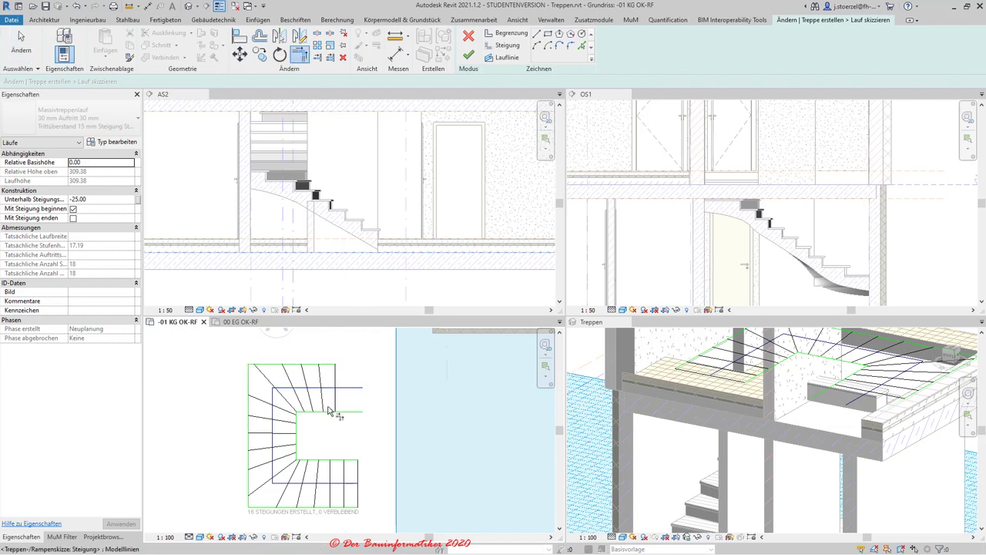
scroll(325, 413, up, 1)
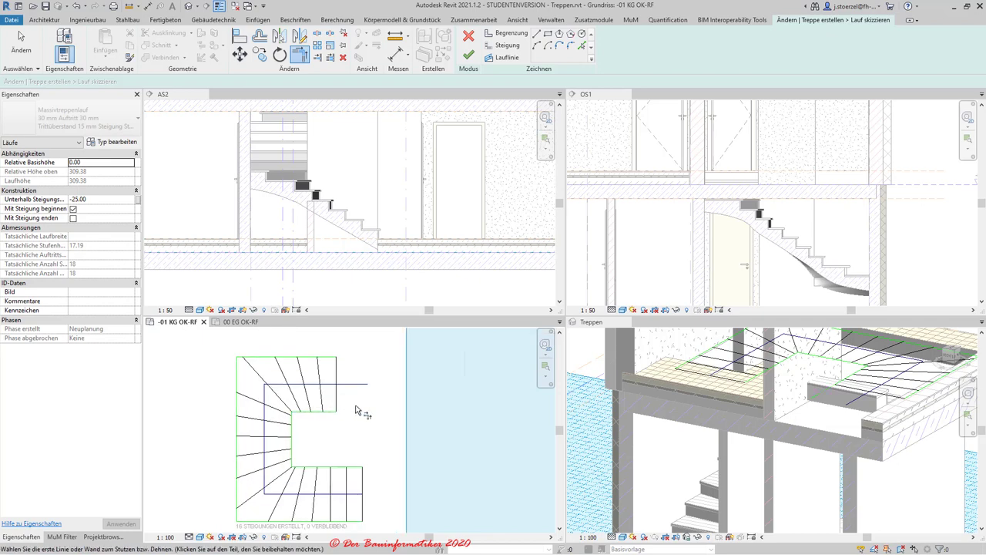
- Undo the trim edits, test Trim/Extend Single Element on the right line, undo it, and exit
click(318, 58)
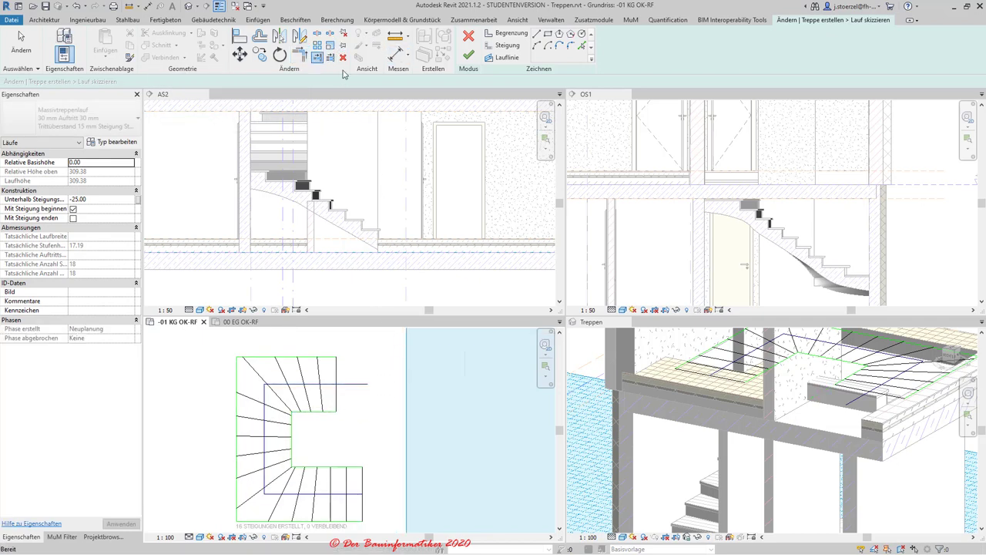
click(317, 58)
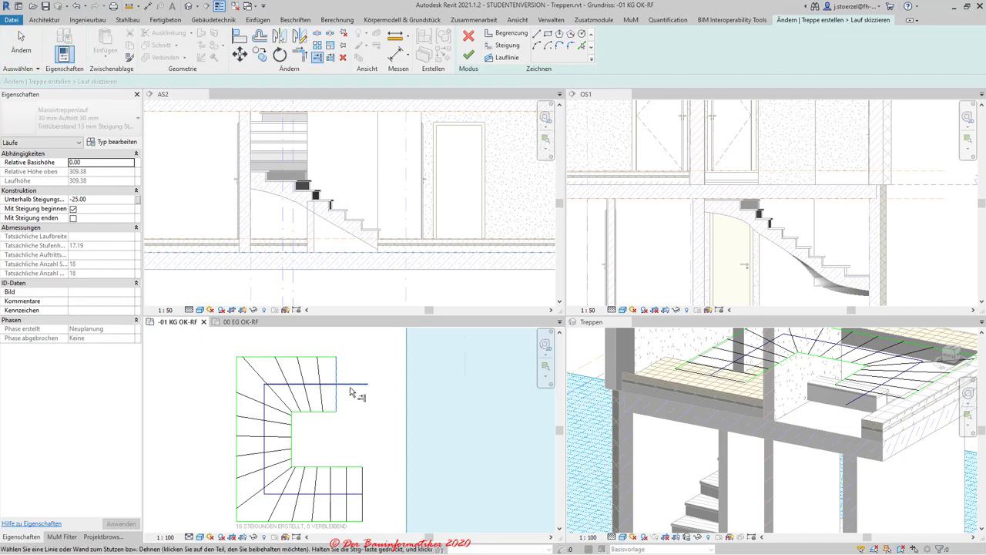
click(79, 6)
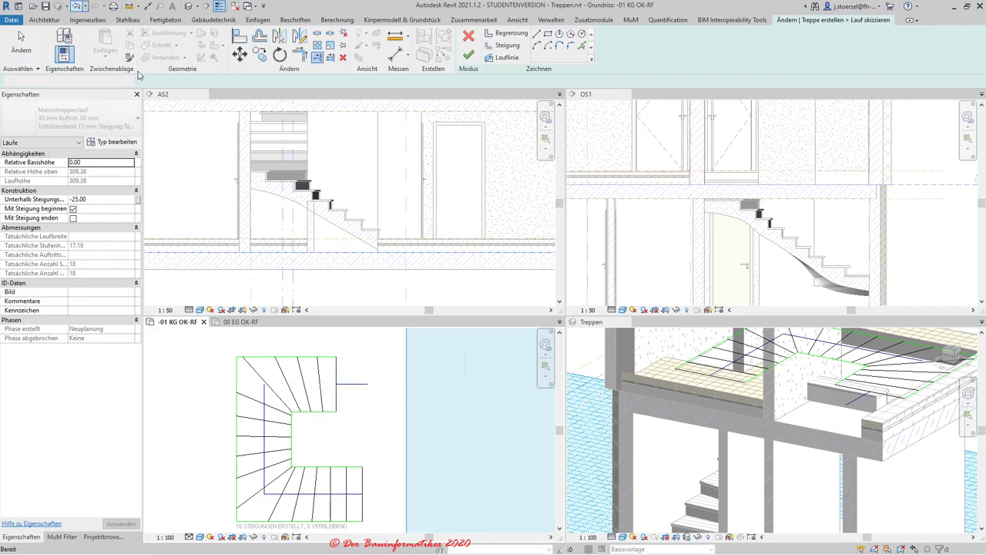
click(317, 58)
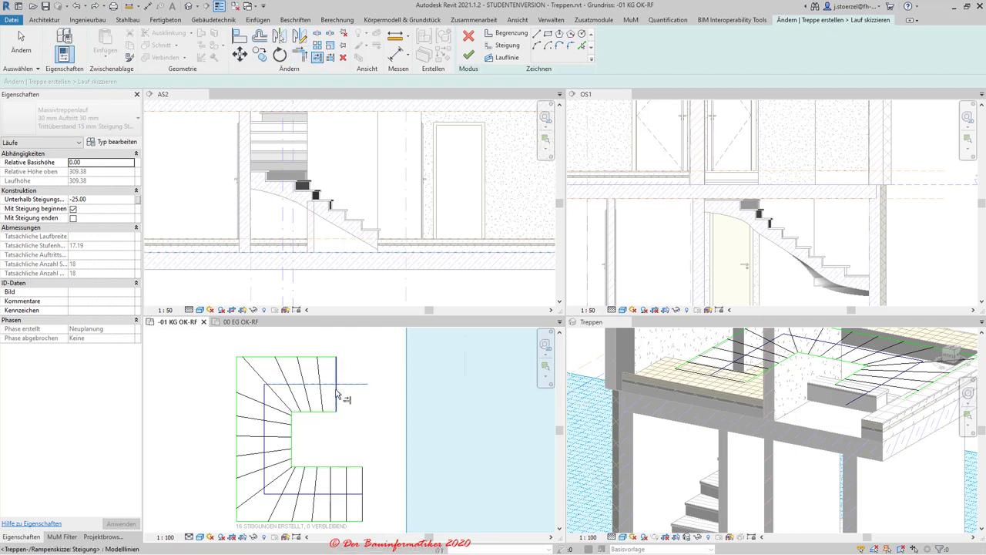
click(337, 394)
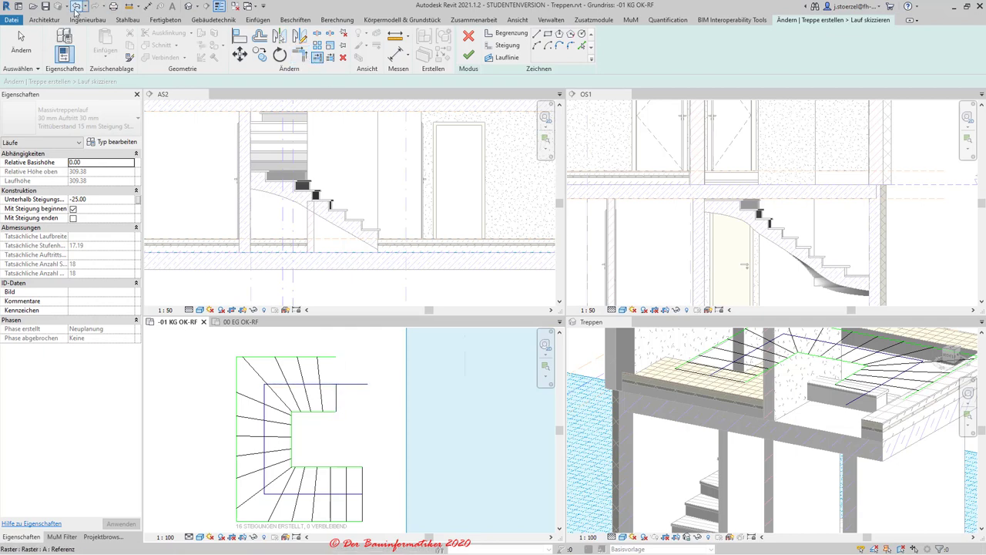
click(79, 6)
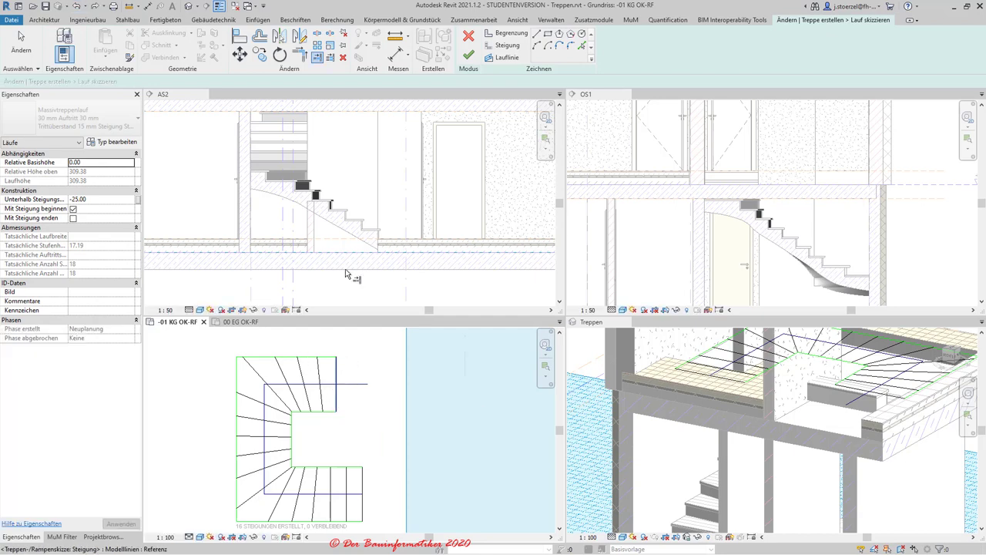
click(319, 59)
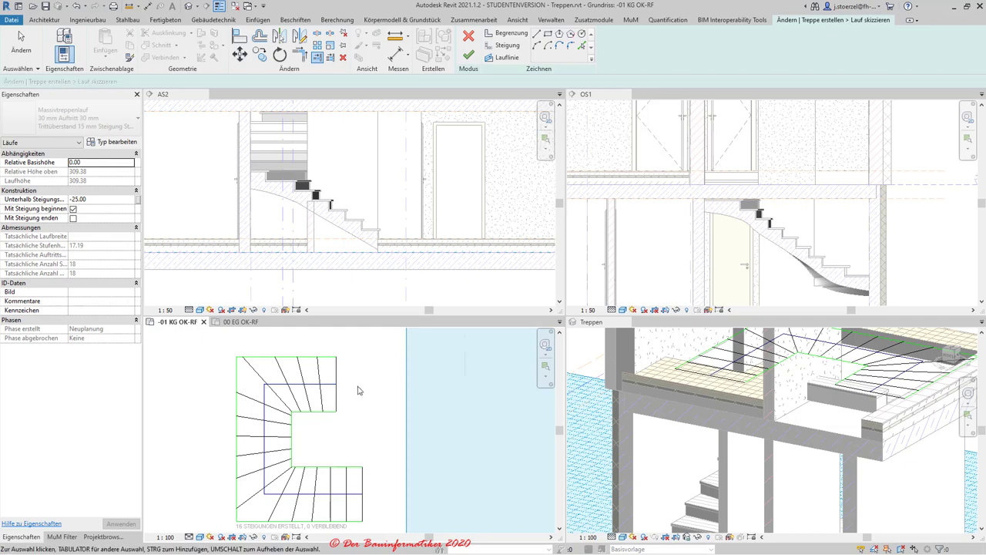
key(Escape)
scroll(366, 392, down, 1)
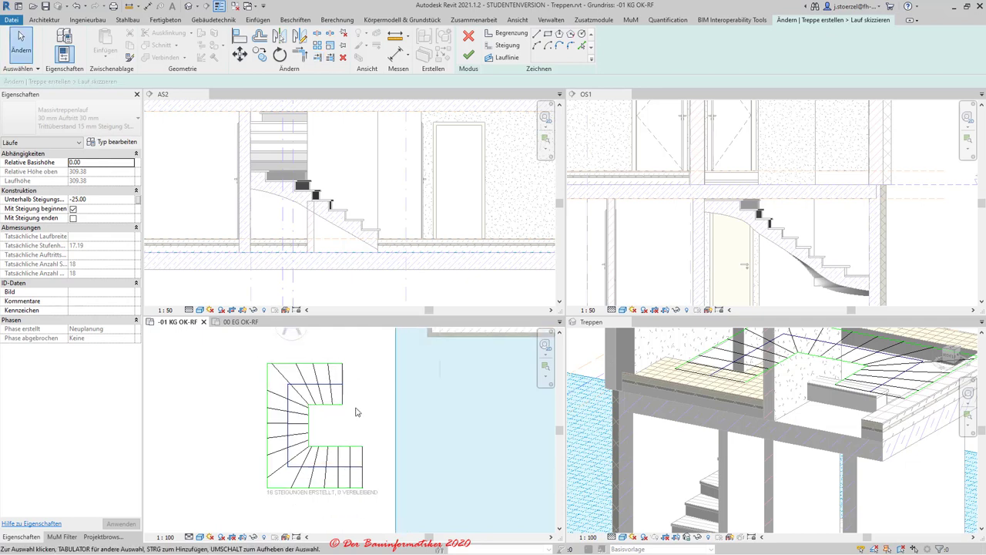
- Finish the run sketch and the stair edit with the green Modus check mark
click(468, 55)
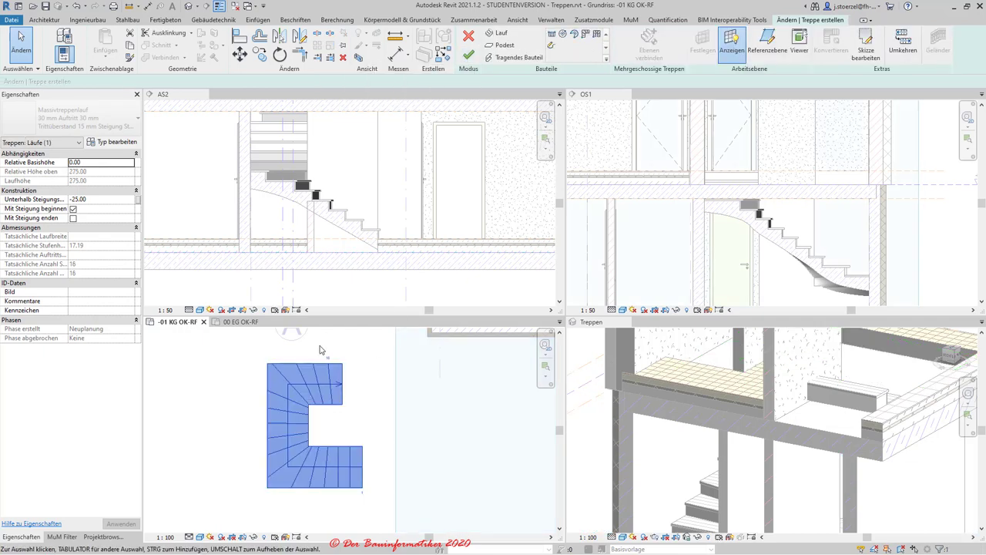
click(365, 380)
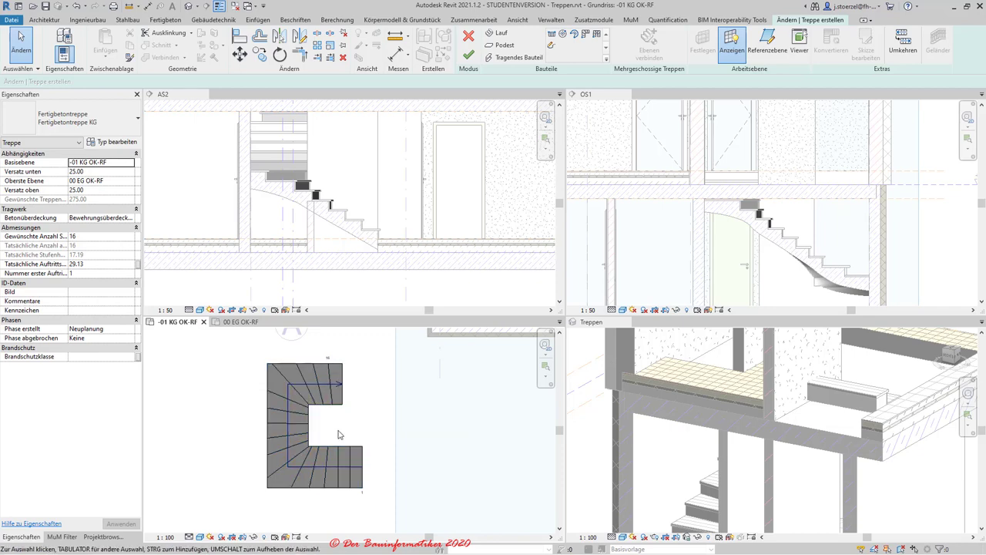
scroll(297, 235, down, 2)
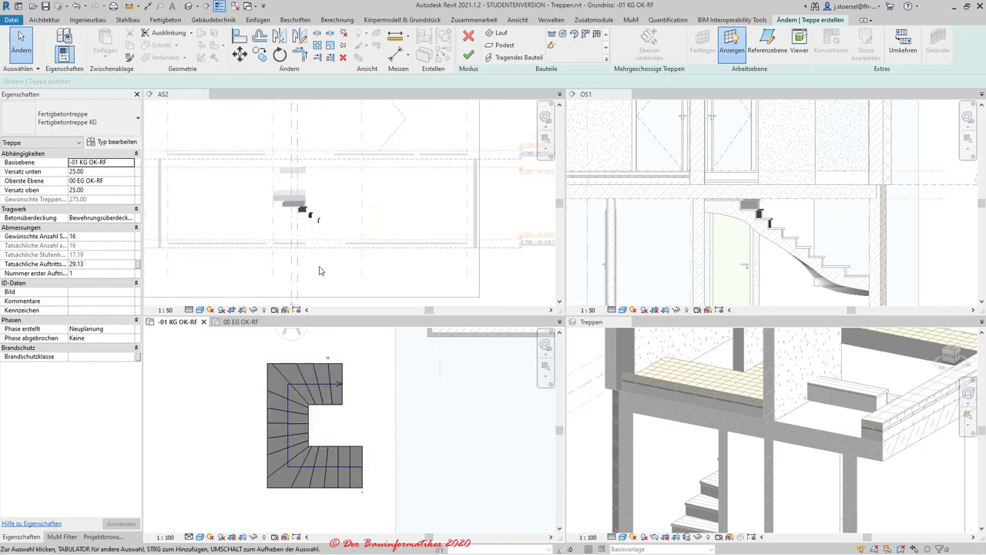
scroll(314, 260, down, 2)
scroll(444, 235, down, 2)
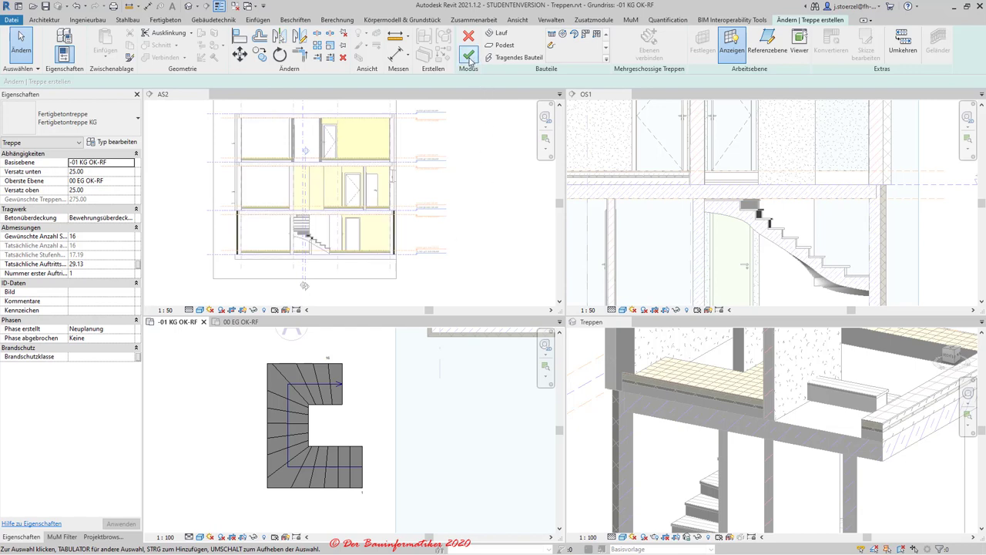
click(470, 55)
click(412, 279)
- Zoom the AS2 section in and out to review the finished stair
scroll(412, 279, down, 1)
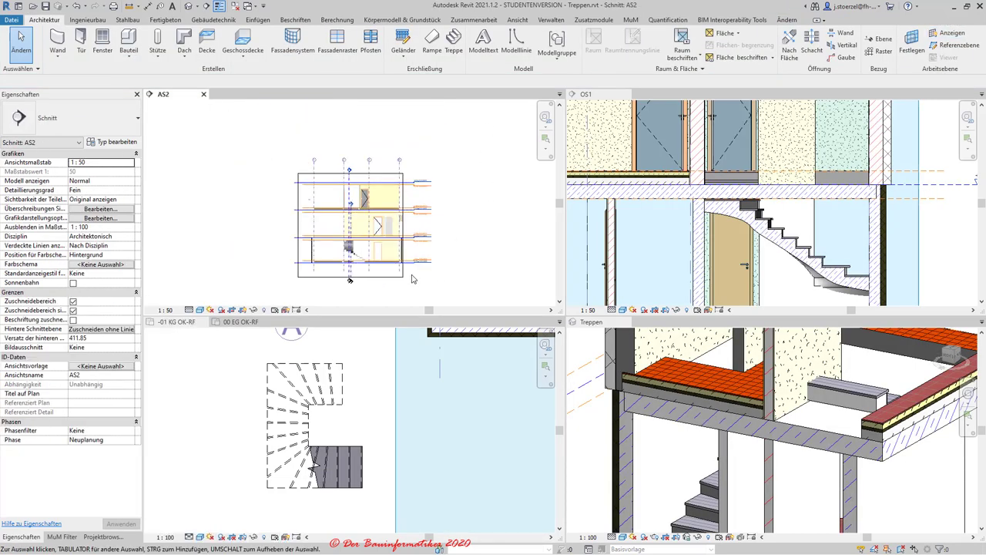
scroll(412, 279, down, 1)
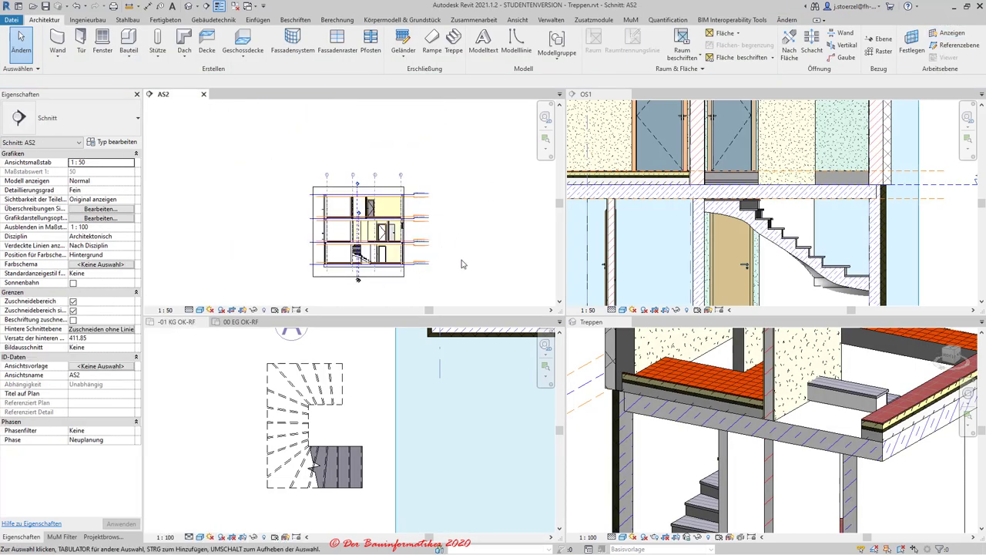
scroll(462, 267, up, 1)
scroll(465, 264, up, 1)
scroll(469, 260, up, 1)
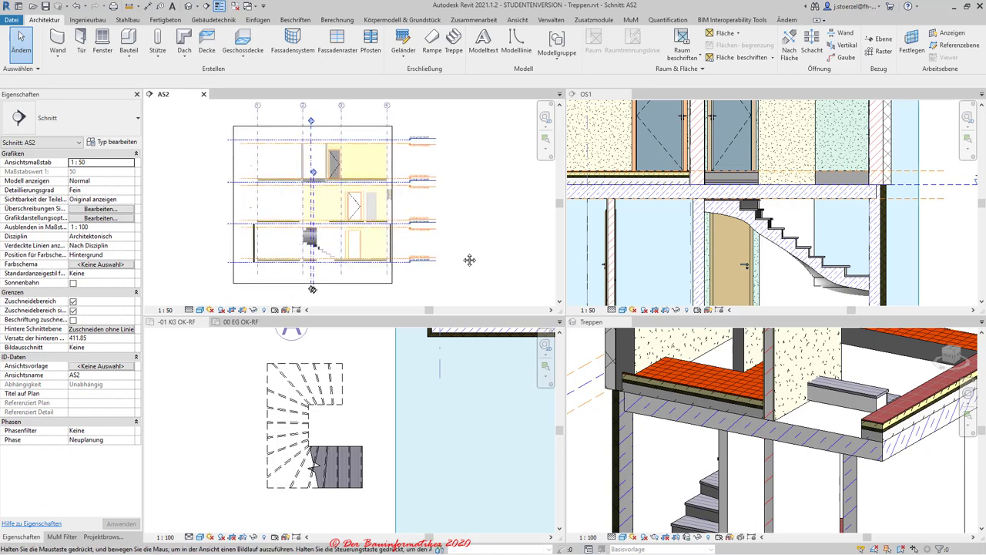
scroll(697, 429, down, 3)
scroll(698, 430, down, 2)
scroll(697, 429, down, 2)
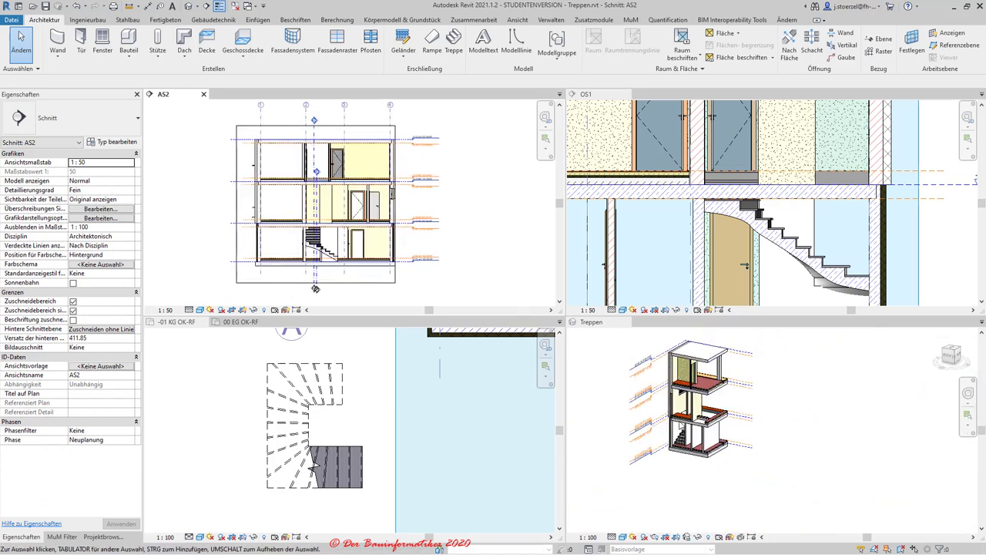
scroll(698, 429, up, 2)
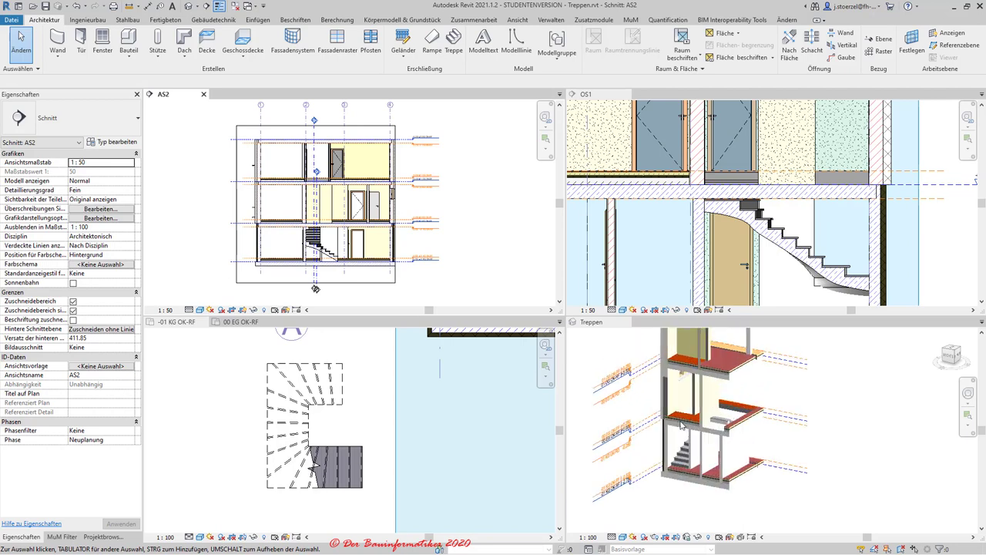
scroll(697, 429, up, 3)
- Open the default {3D} view and orbit around the curved stair from several angles
click(692, 388)
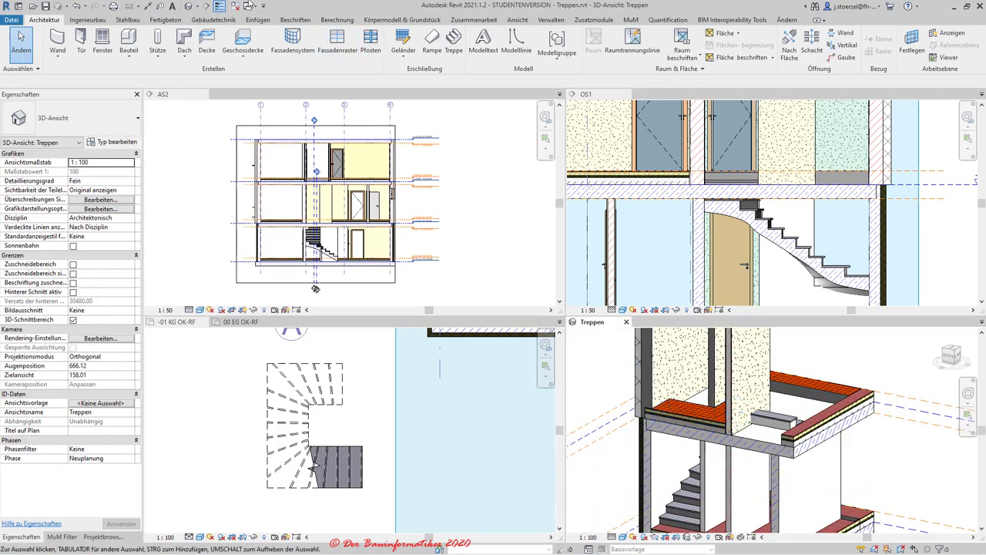
click(187, 6)
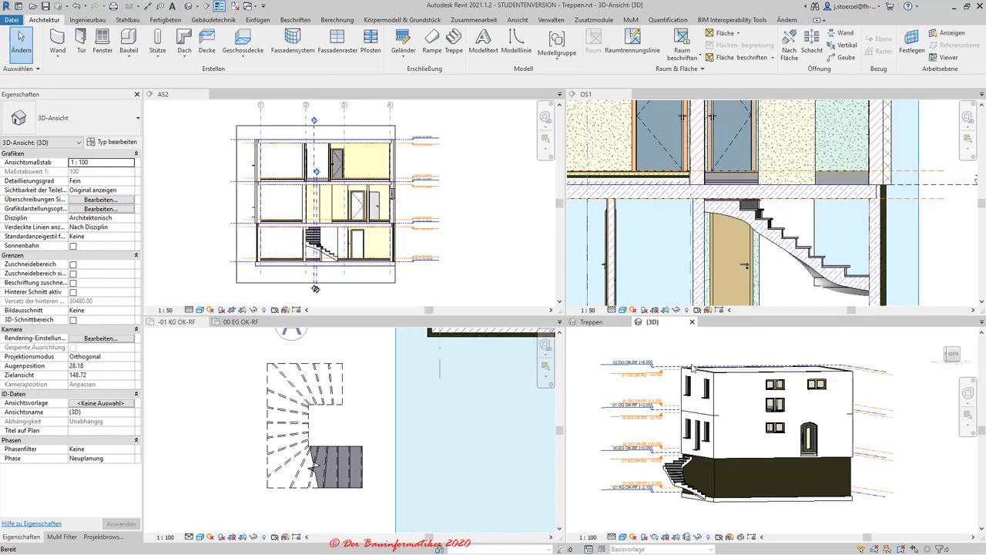
shift+middle_drag(746, 450, 778, 483)
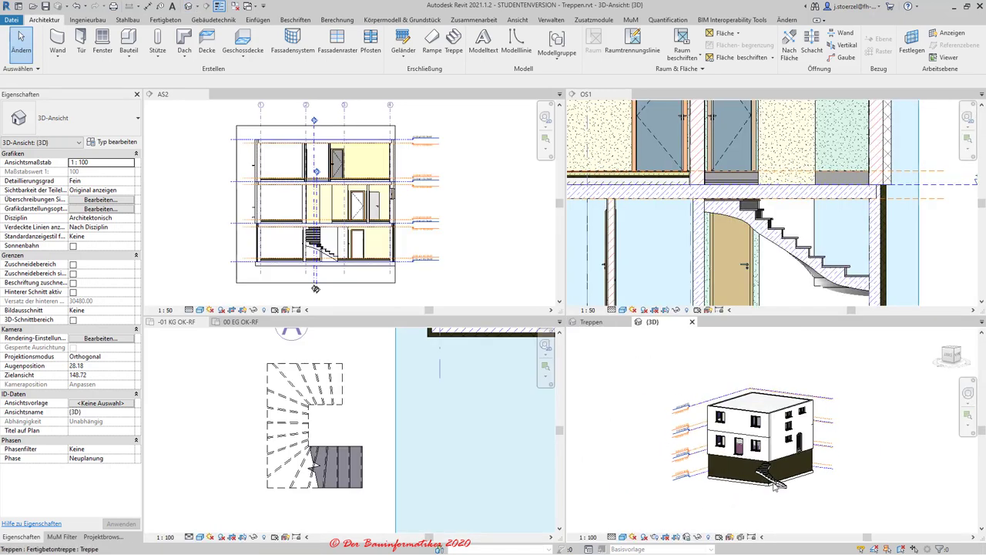
scroll(779, 484, up, 3)
scroll(817, 478, up, 2)
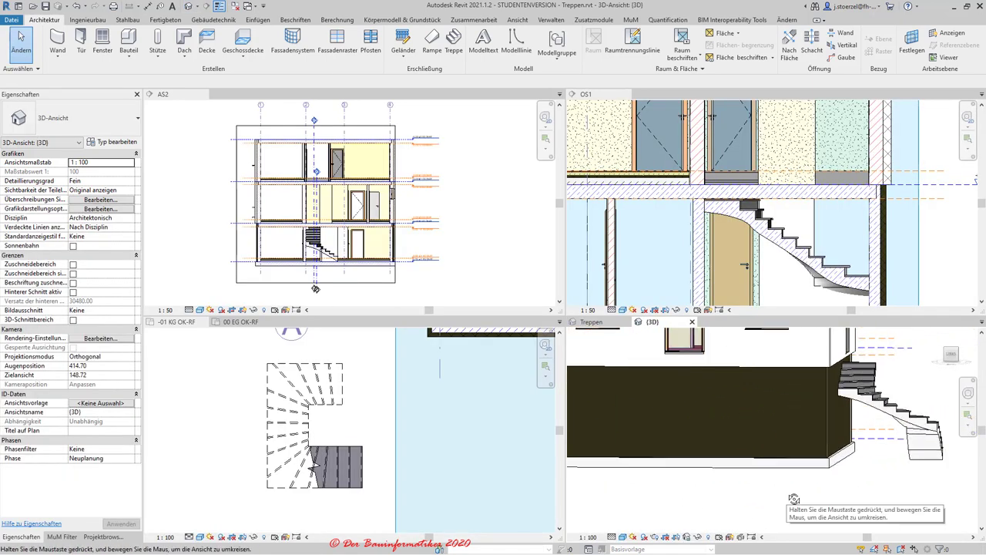
shift+middle_drag(900, 468, 821, 436)
scroll(822, 437, up, 2)
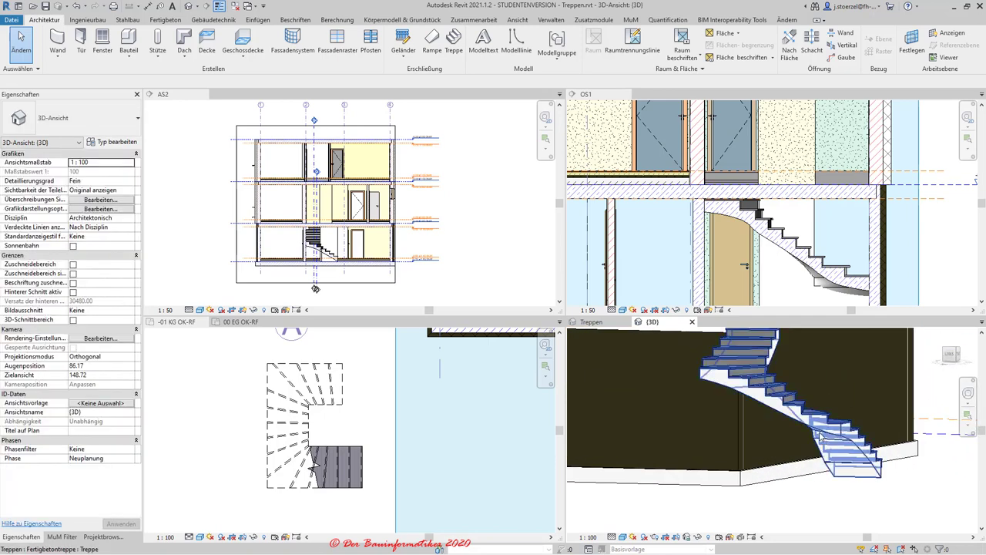
mouse_move(735, 377)
shift+middle_down()
mouse_move(835, 491)
mouse_move(756, 470)
shift+middle_up()
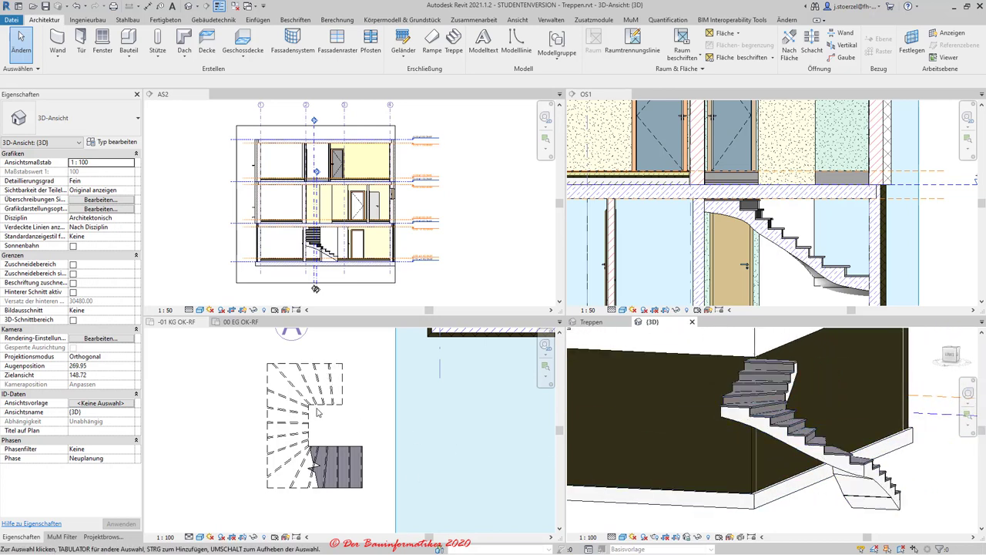
click(340, 421)
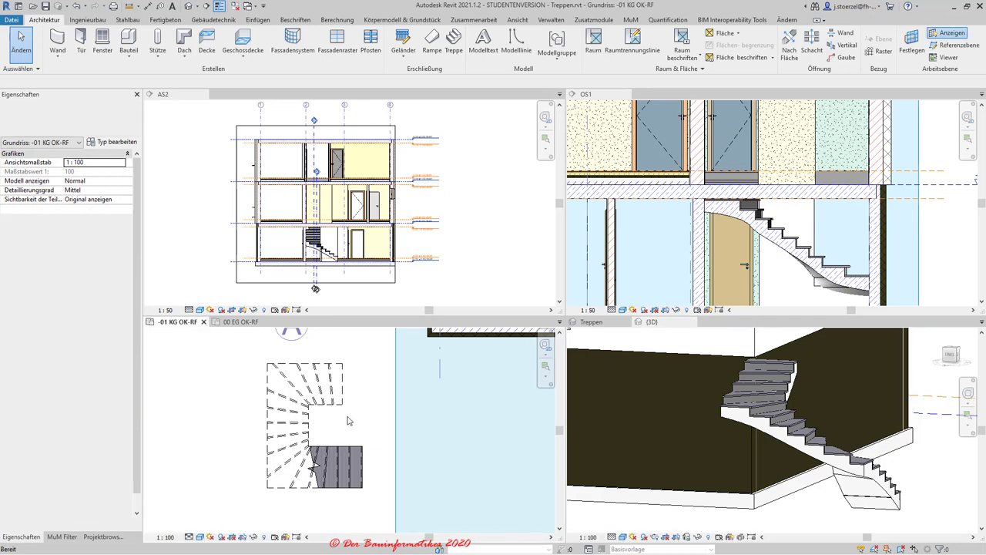
- Reopen the basement stair with Treppe bearbeiten, then open its run with Skizze bearbeiten and pick a sketch line
click(309, 407)
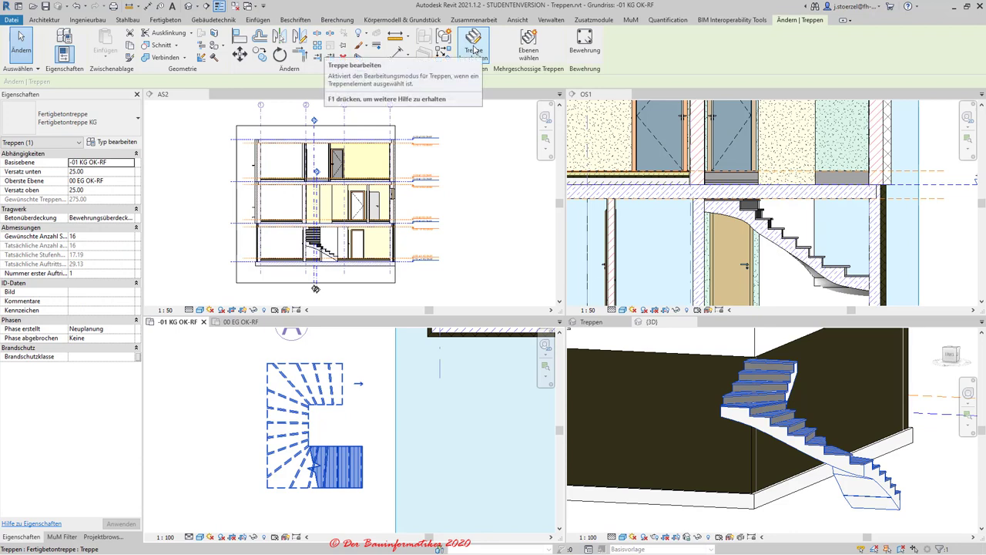
click(474, 48)
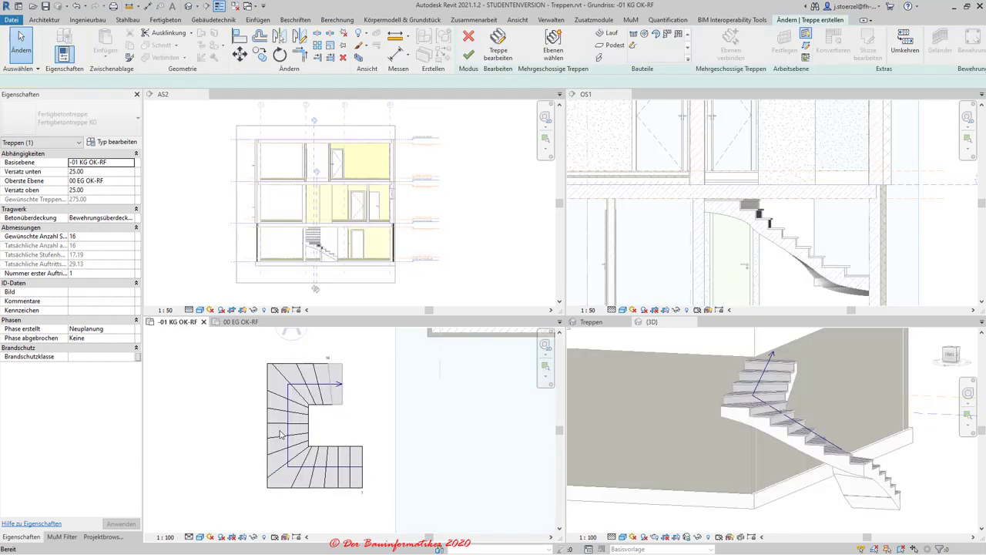
click(305, 418)
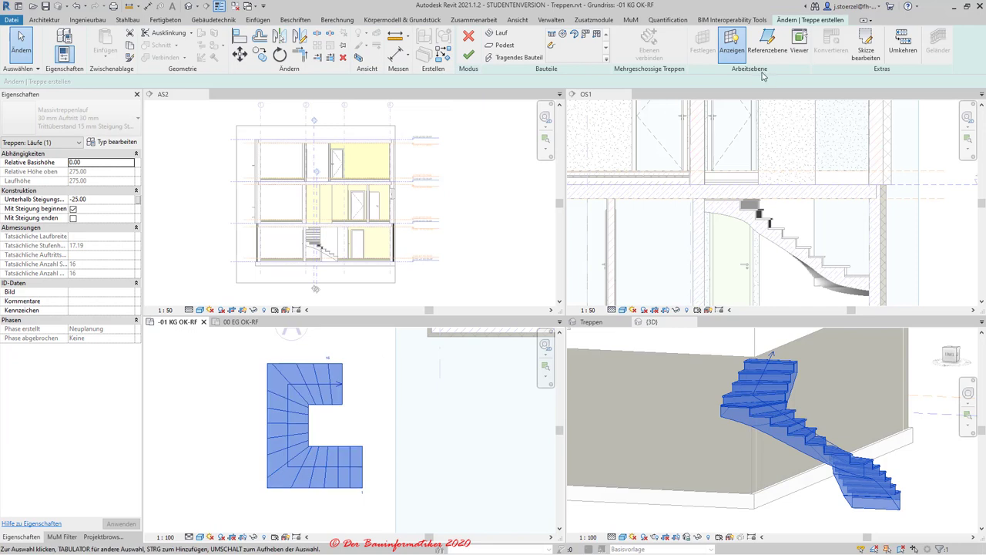
click(876, 49)
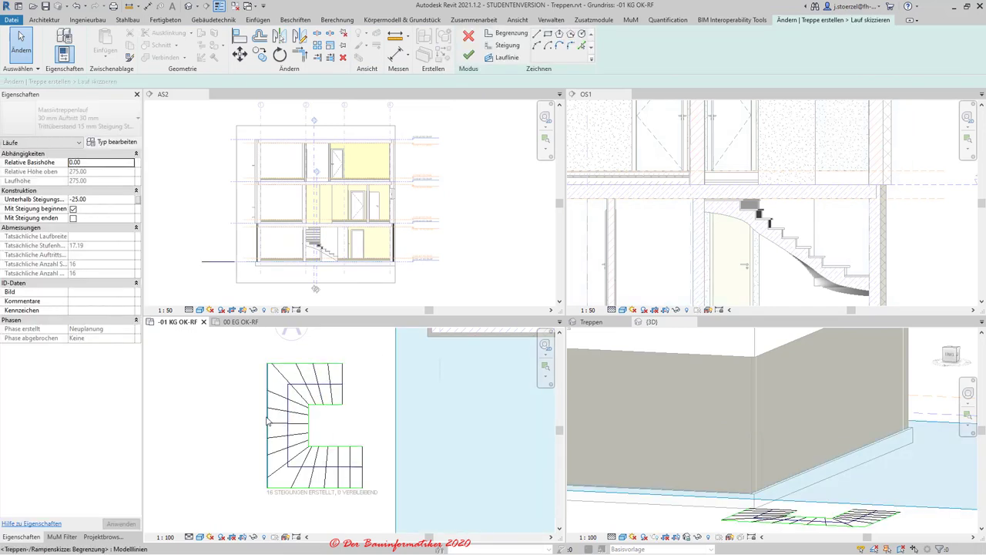
click(287, 436)
key(Escape)
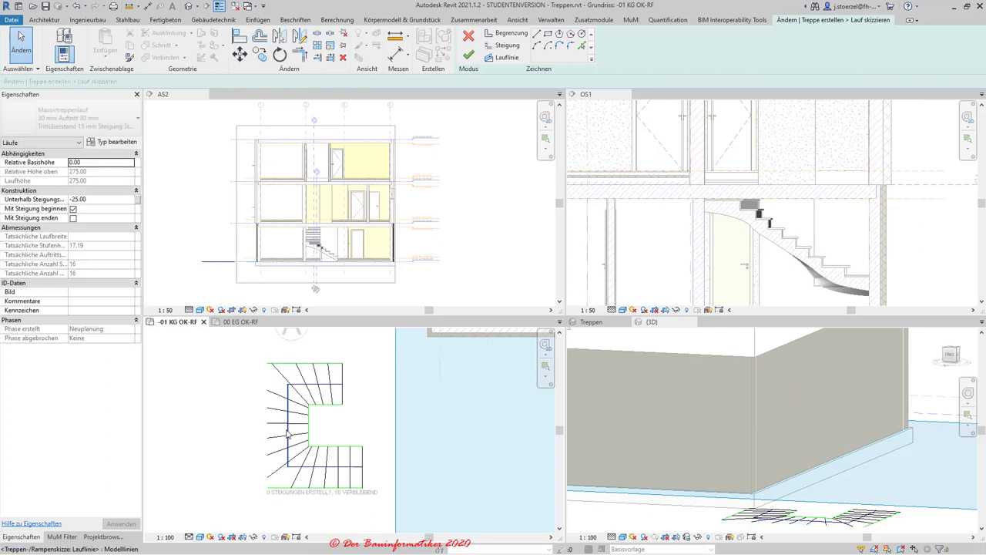
- Draw a Begrenzung arc from the sketch's top-left endpoint down to its bottom endpoint
click(504, 36)
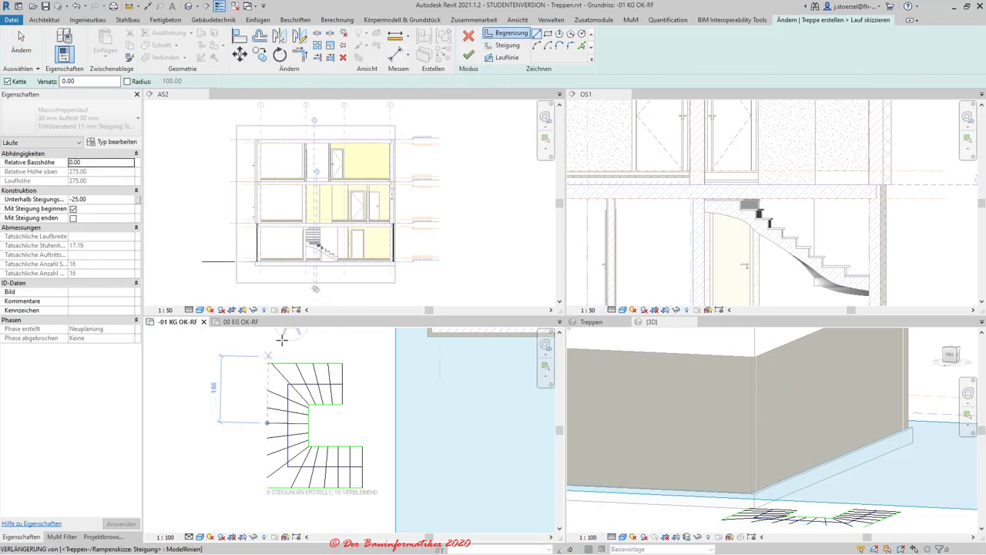
click(269, 363)
scroll(303, 394, up, 2)
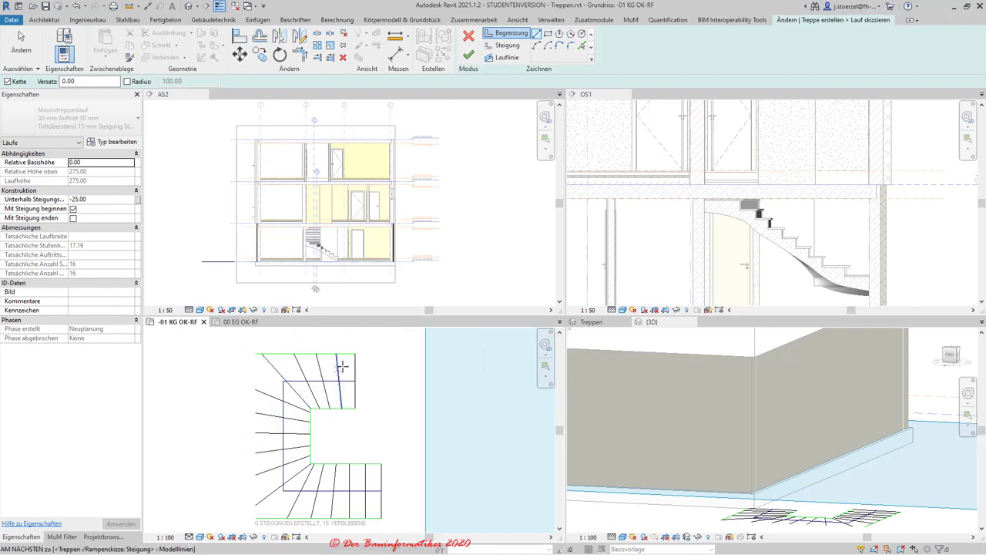
scroll(318, 358, down, 1)
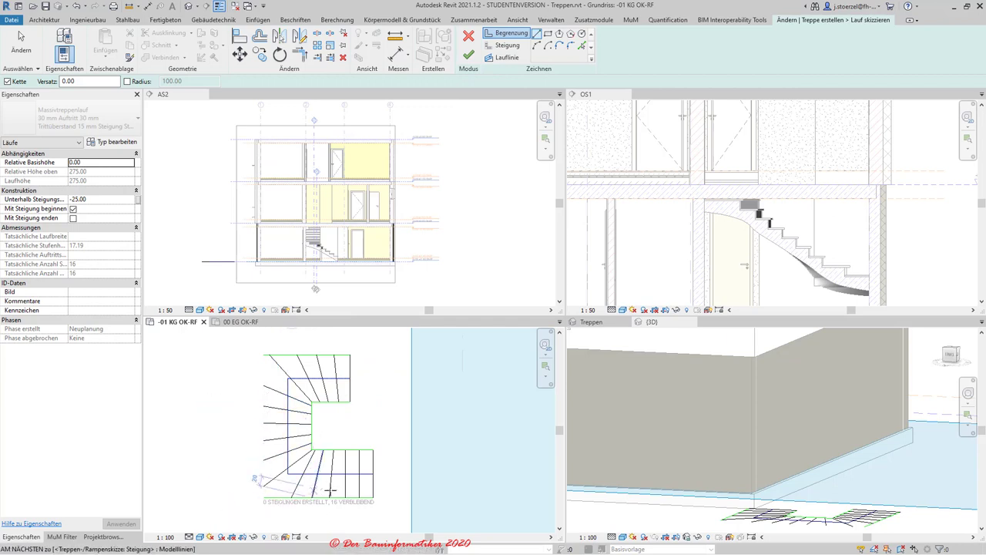
scroll(323, 490, down, 1)
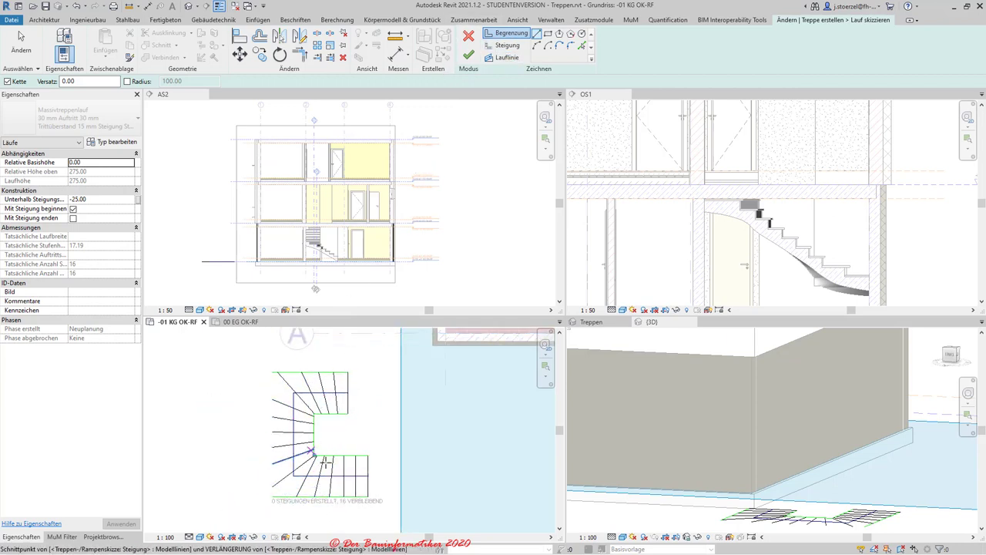
click(570, 45)
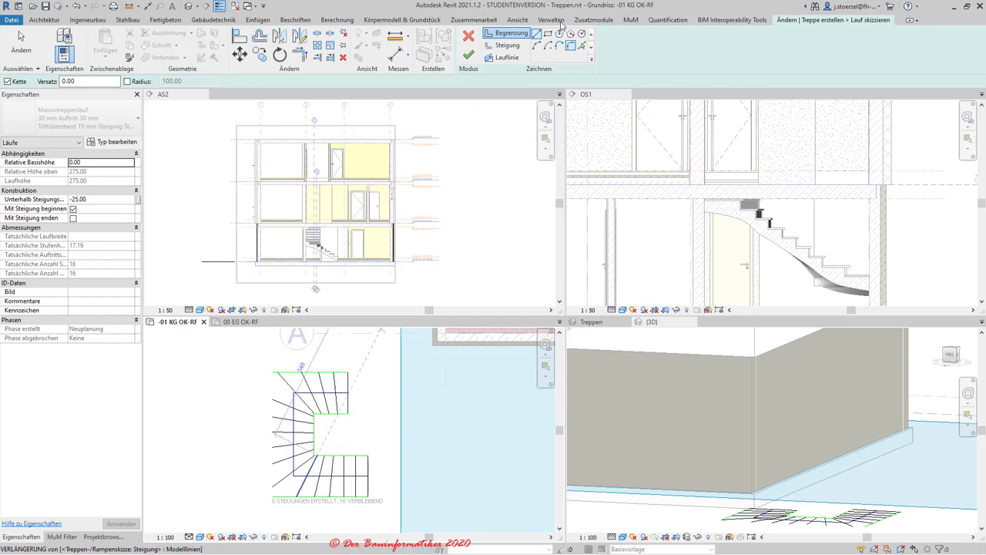
click(513, 37)
click(537, 46)
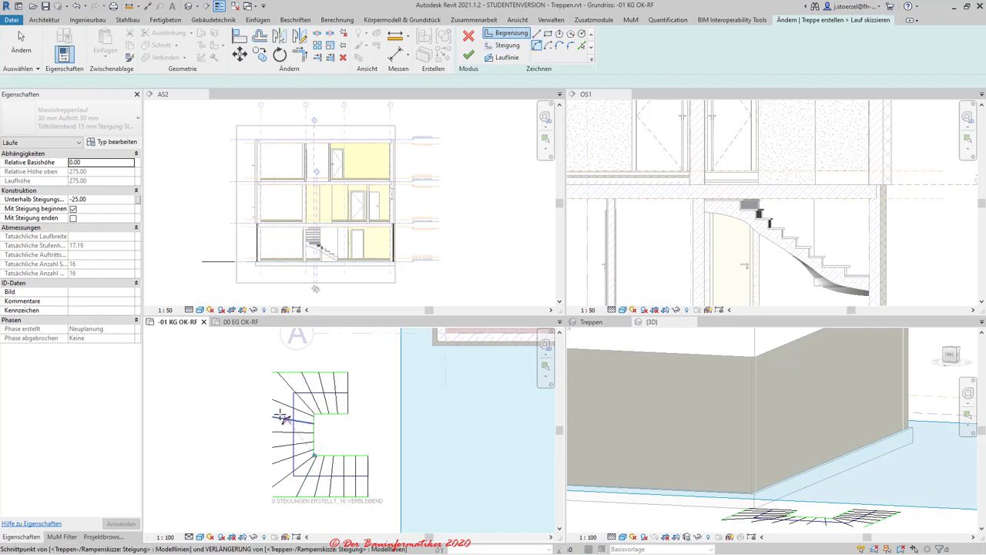
click(273, 371)
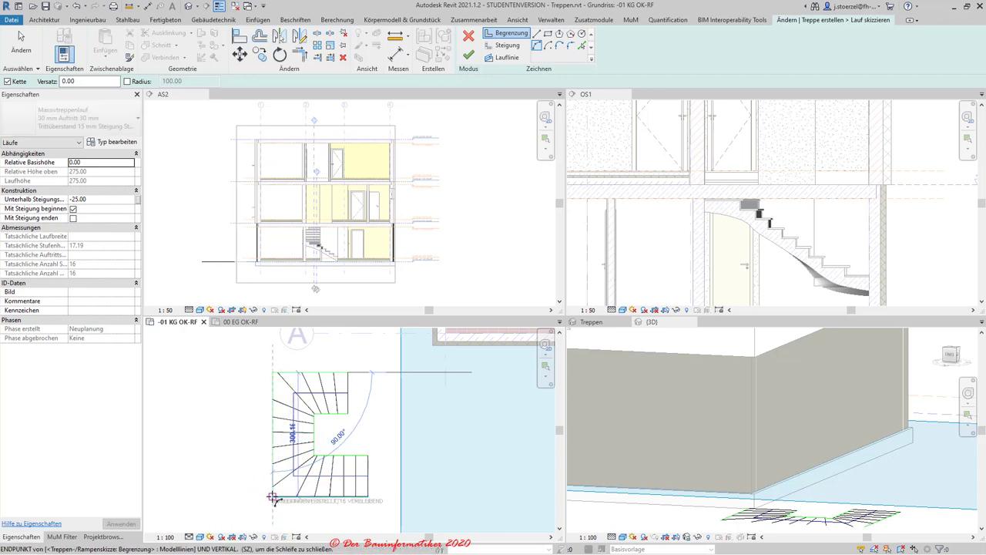
click(259, 494)
- Extend every left riser line out to the new arc boundary with Trim/Extend Multiple
key(Escape)
key(Escape)
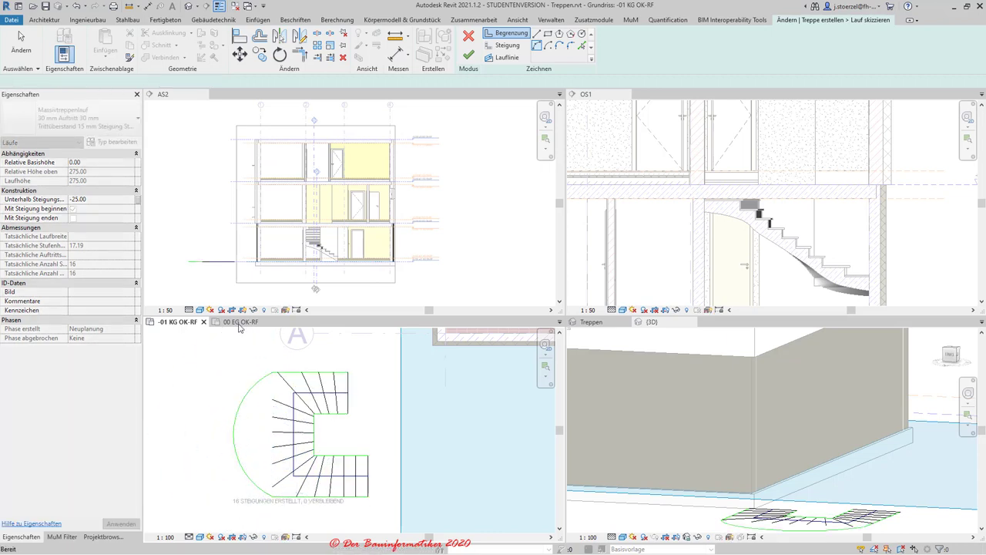
scroll(263, 454, up, 1)
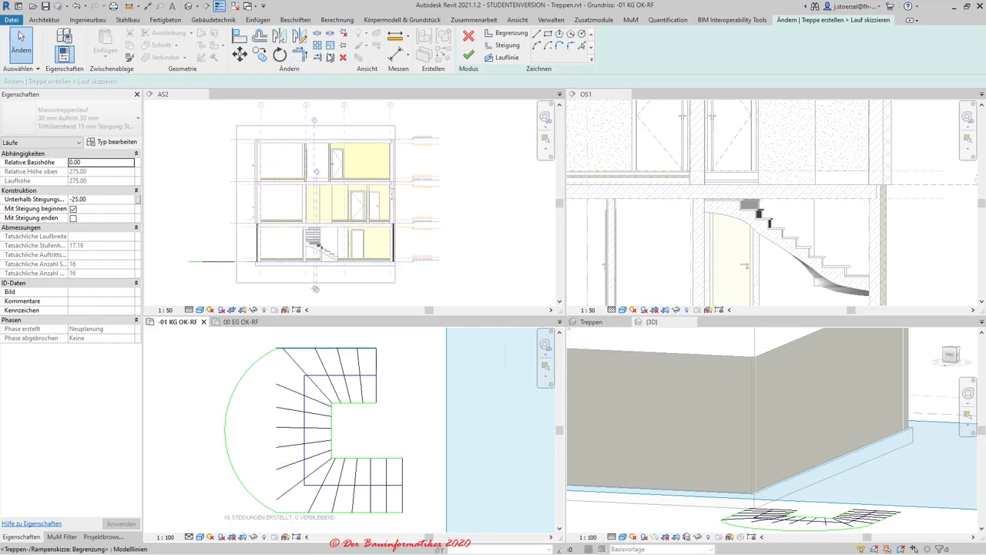
click(331, 59)
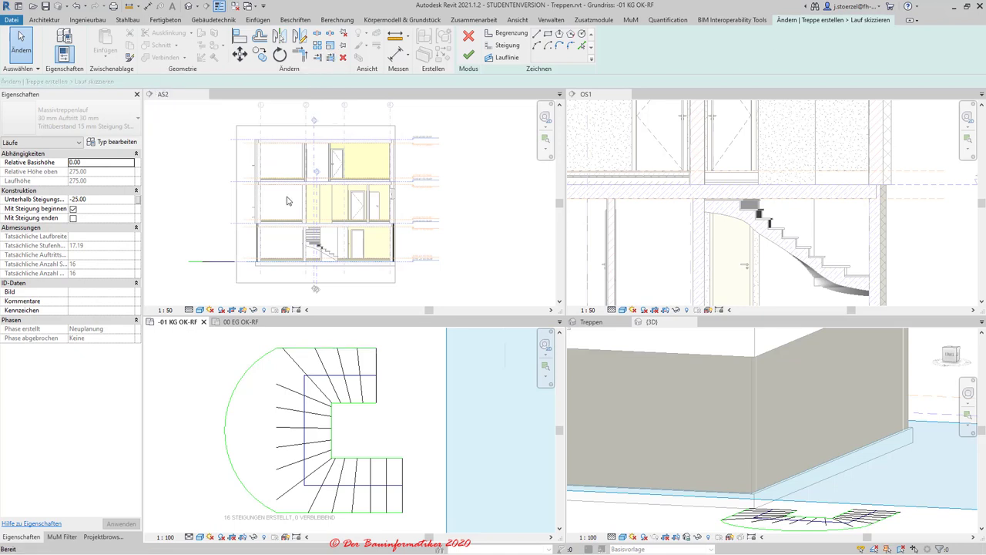
click(241, 375)
click(284, 388)
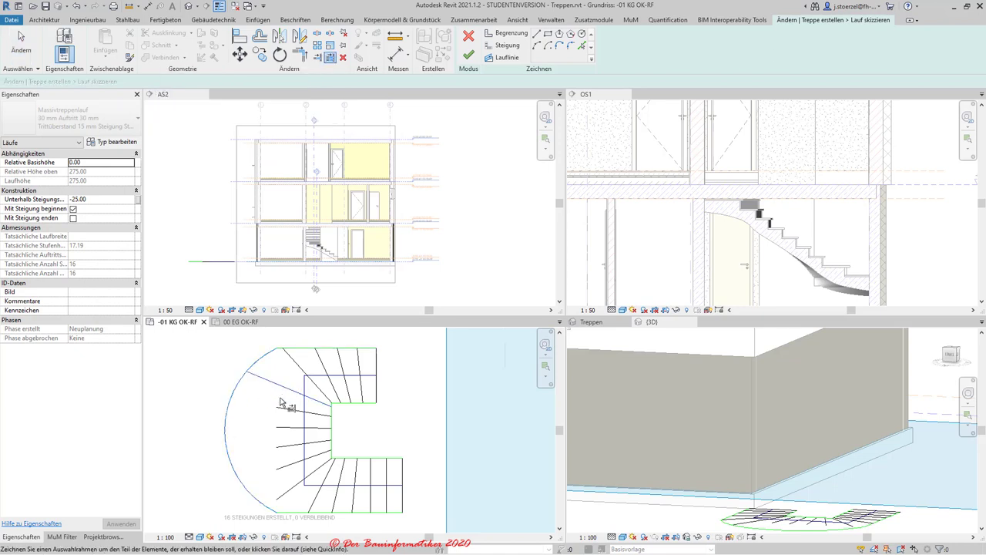
click(282, 407)
click(282, 429)
click(283, 451)
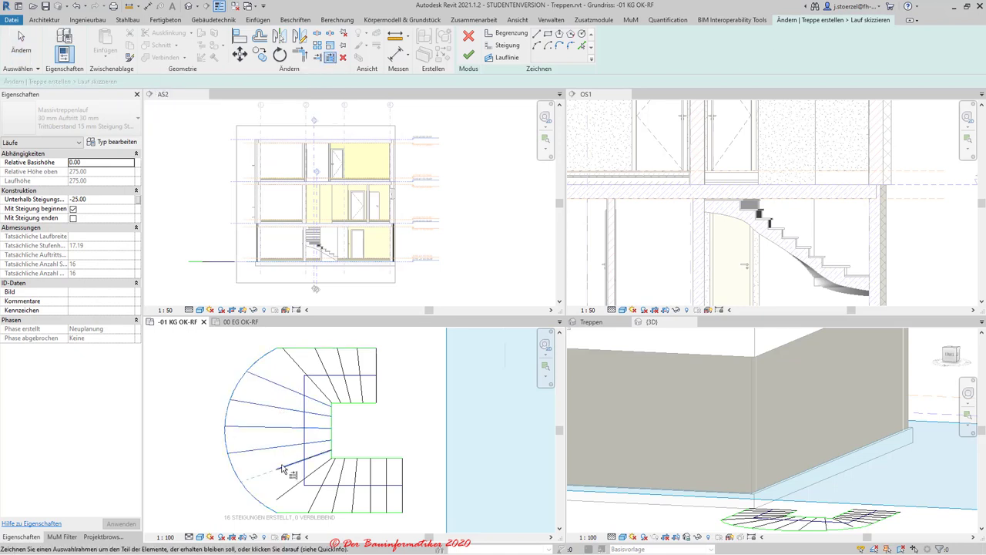
click(285, 471)
click(287, 493)
middle_drag(279, 435, 279, 393)
- Try to finish the run sketch, which Revit rejects as invalid (0 risers created, 16 remaining)
scroll(282, 431, down, 1)
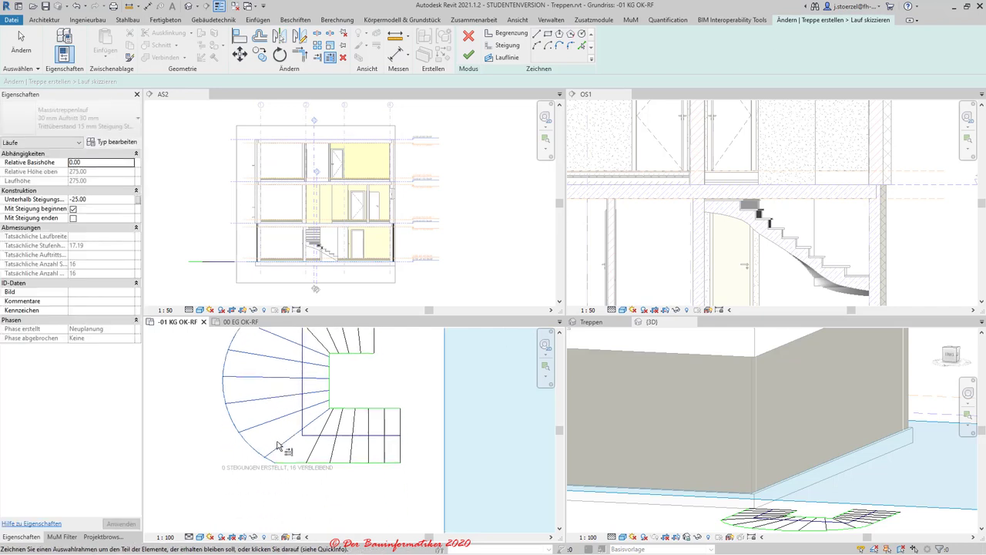
scroll(374, 389, down, 1)
scroll(362, 396, down, 1)
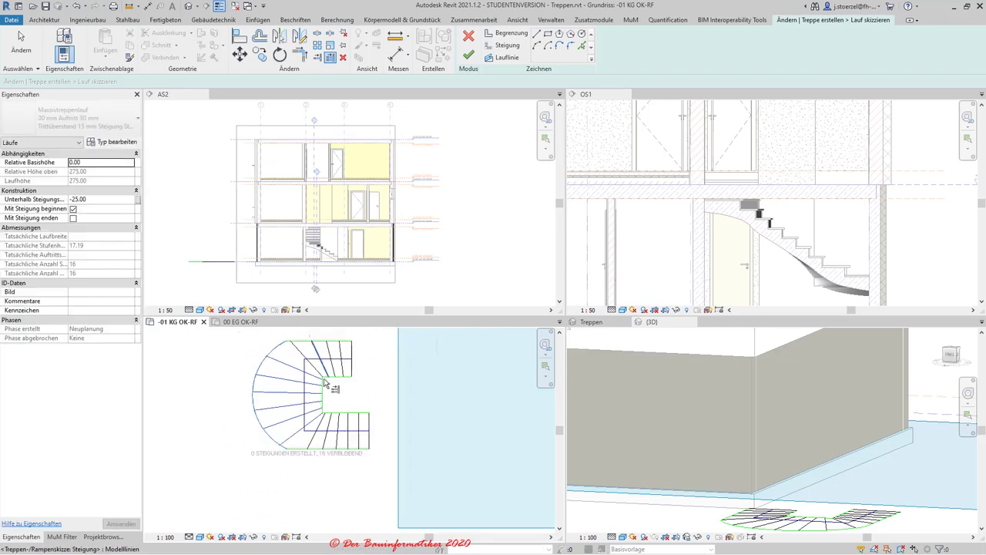
key(Escape)
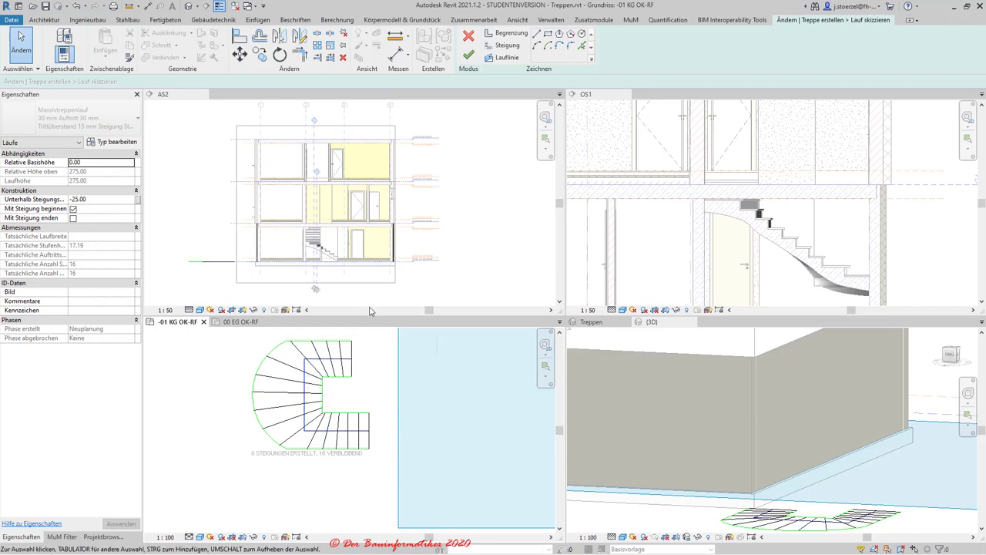
click(469, 59)
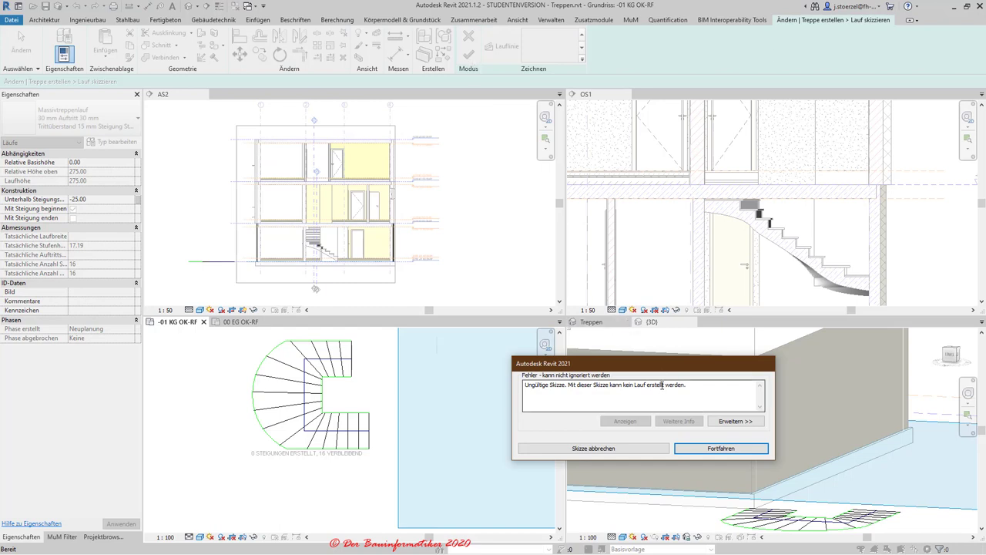
- Redraw the run line (Lauflinie) as an arc along the curved left side, then retry finishing and continue after the error
key(Return)
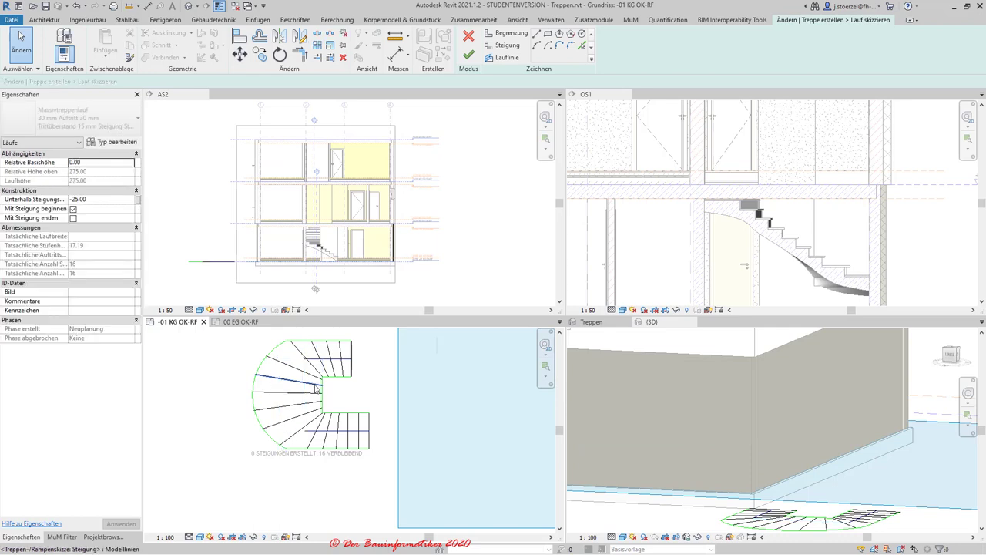
click(507, 45)
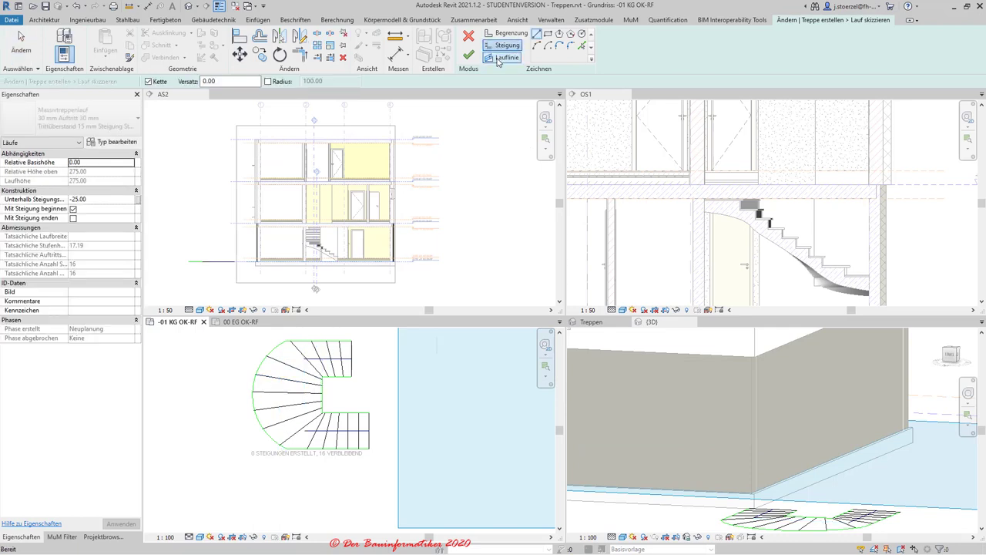
click(498, 60)
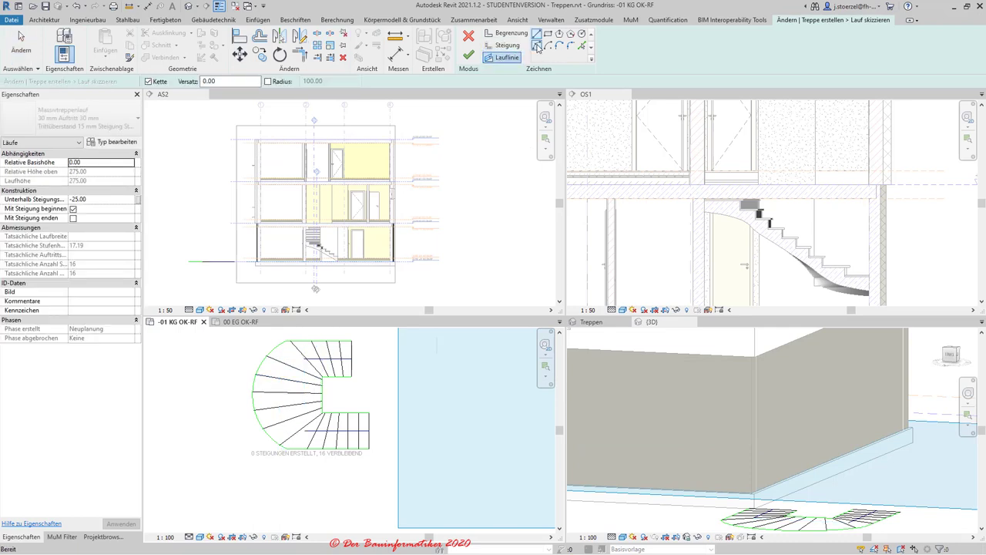
click(305, 473)
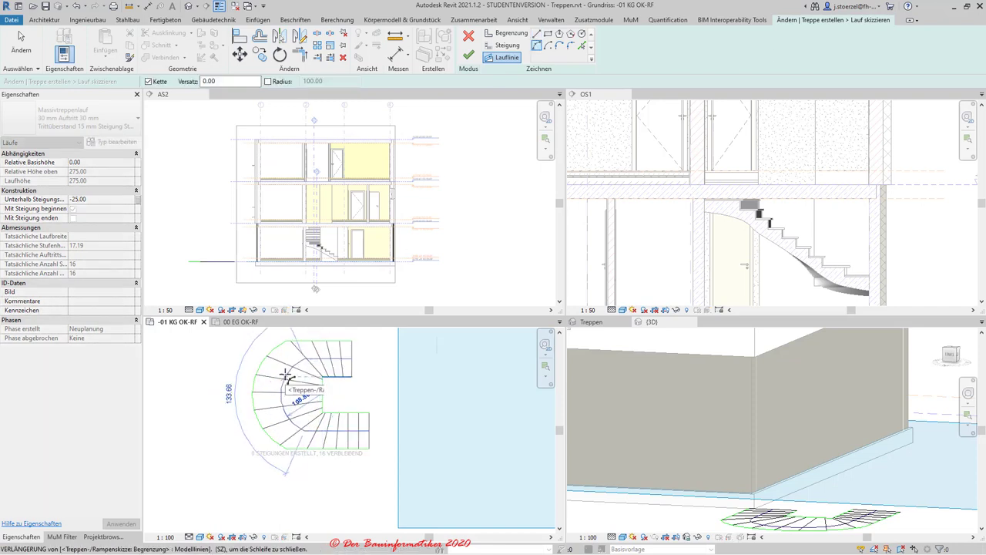
click(291, 356)
key(Escape)
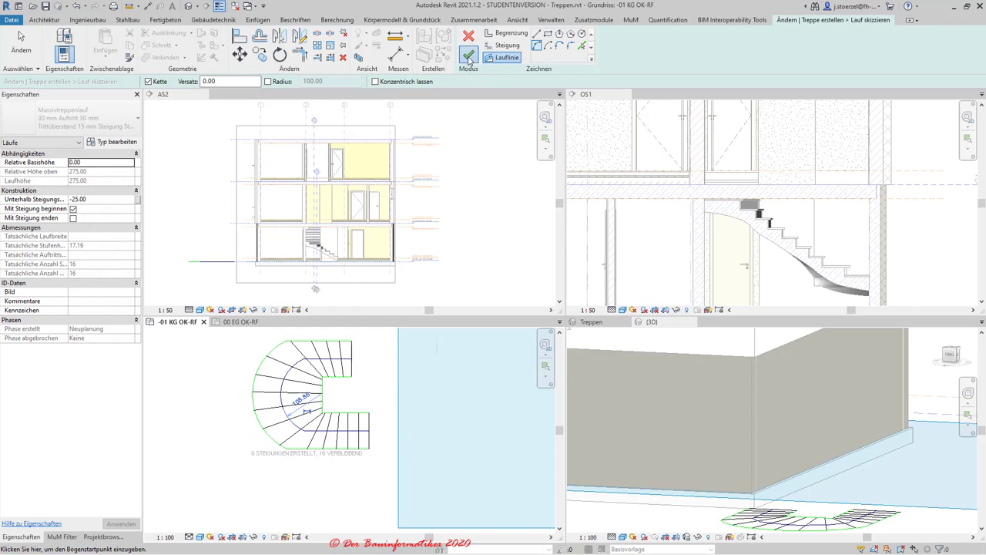
click(469, 56)
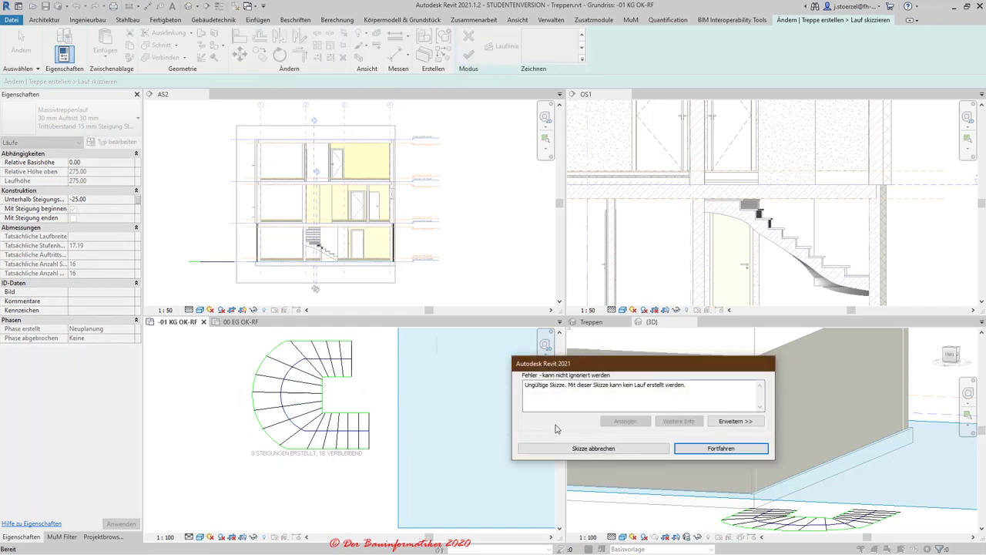
click(695, 451)
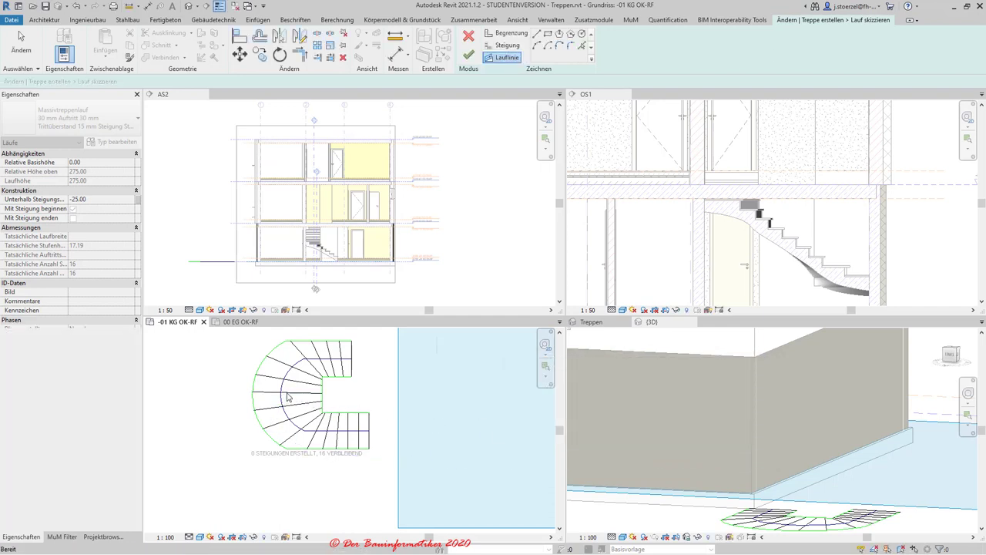
- Drag the left arc boundary inward, closer to the riser lines
click(284, 396)
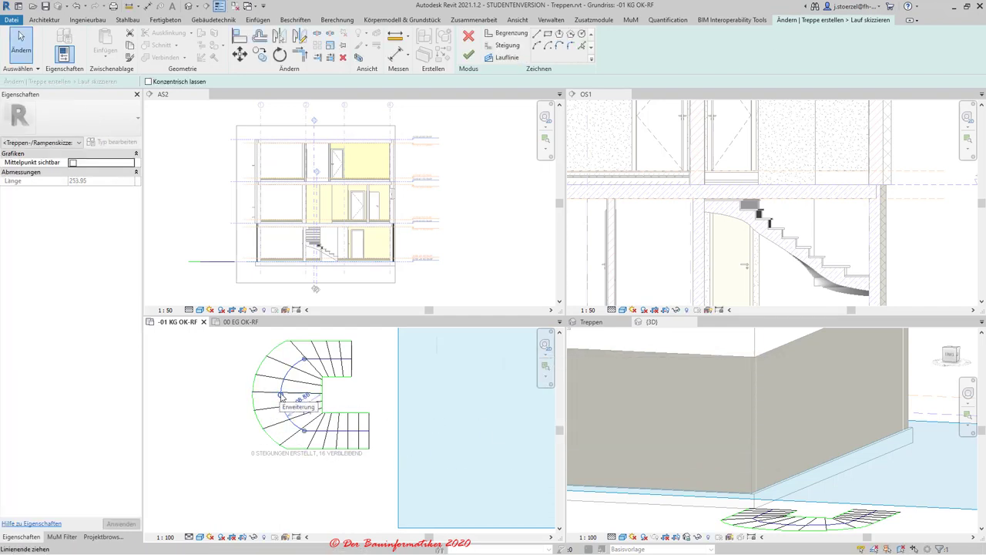
click(255, 395)
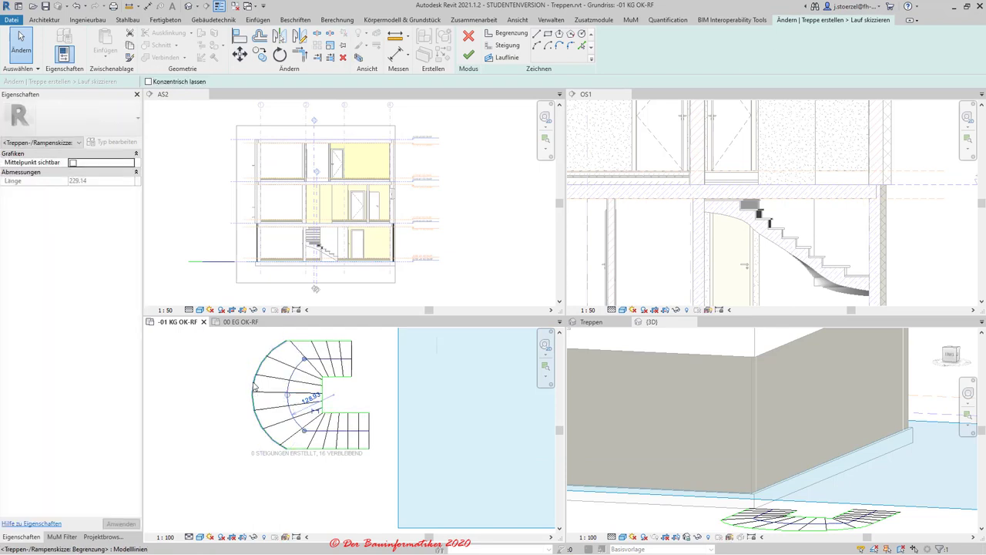
drag(255, 394, 269, 393)
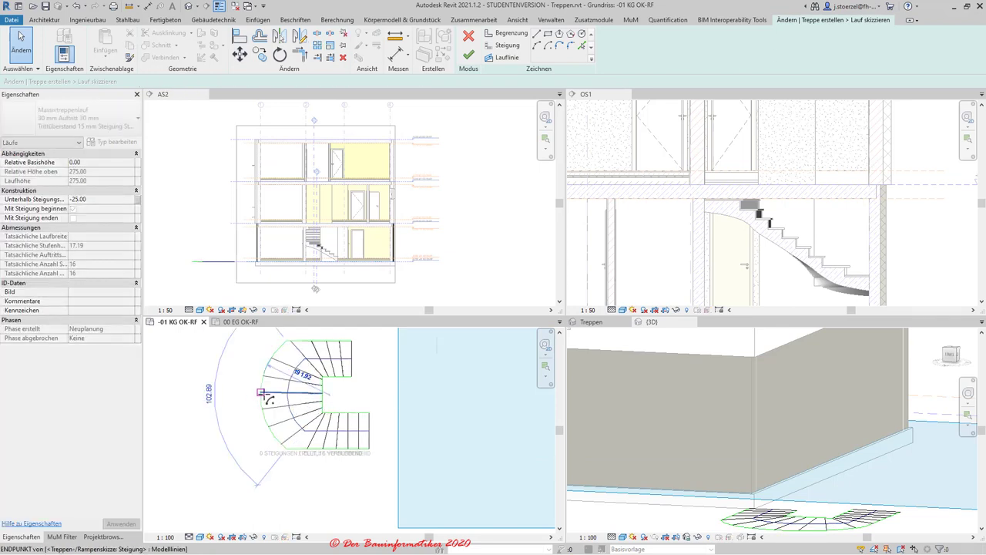
key(Escape)
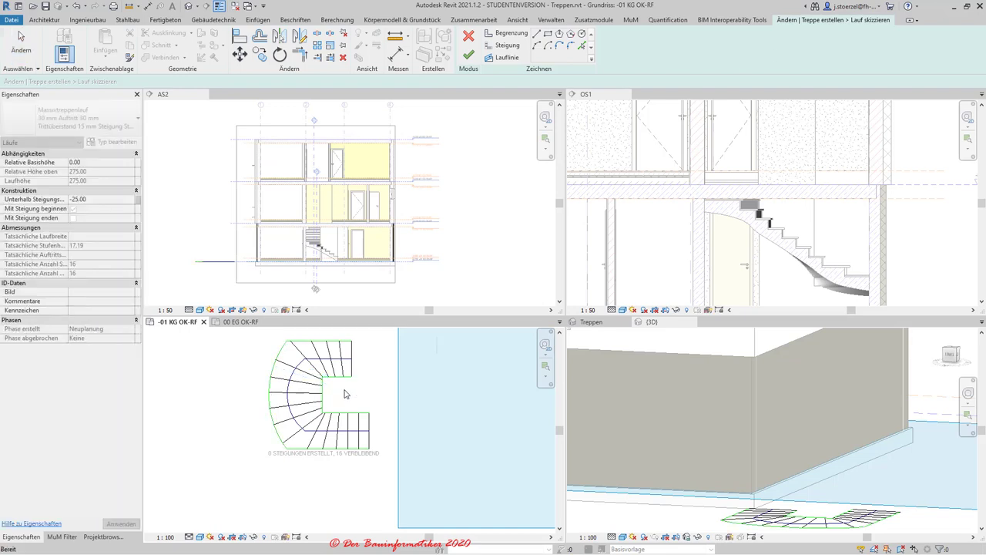
click(290, 395)
key(Escape)
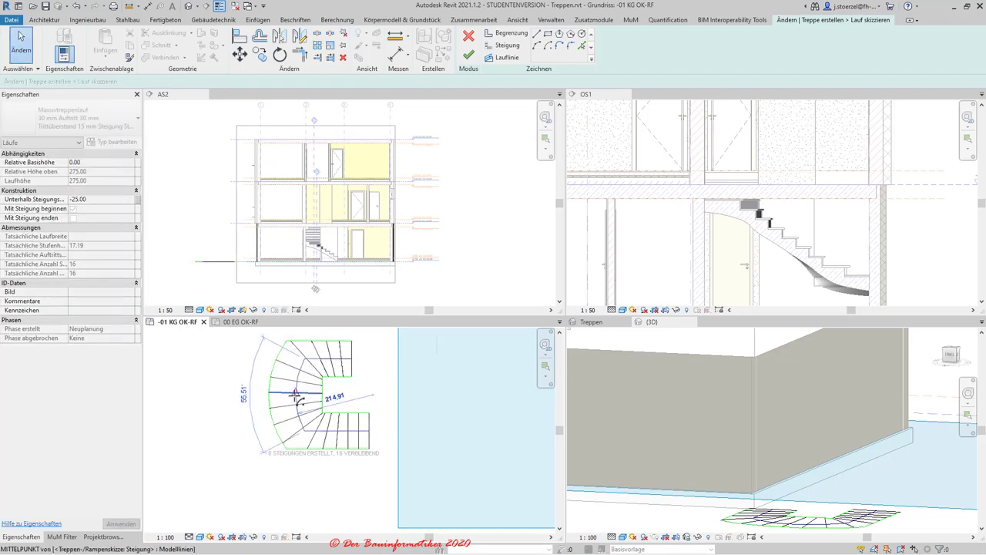
- After finishing fails again, cancel the run sketch edit and confirm discarding the changes with Ja
click(468, 55)
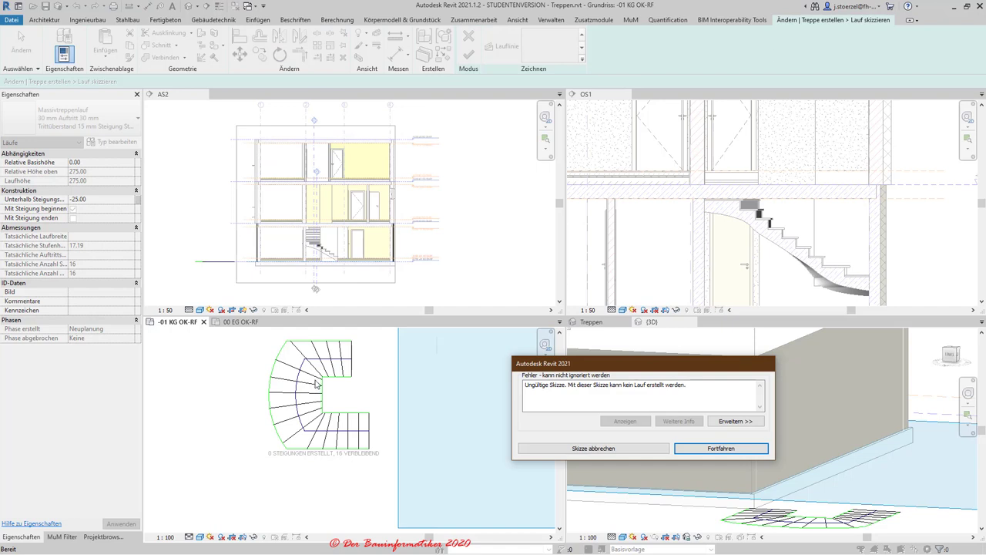
key(Return)
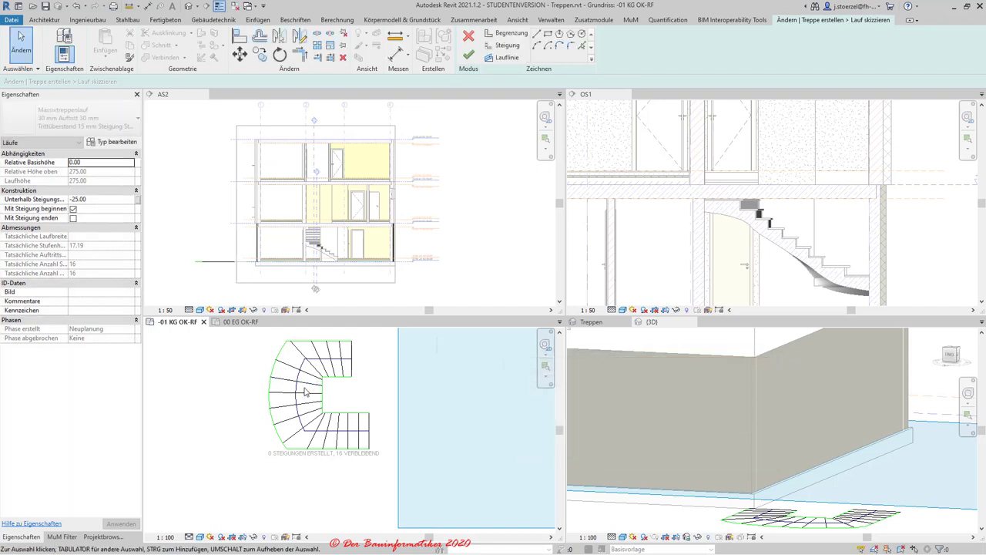
click(468, 35)
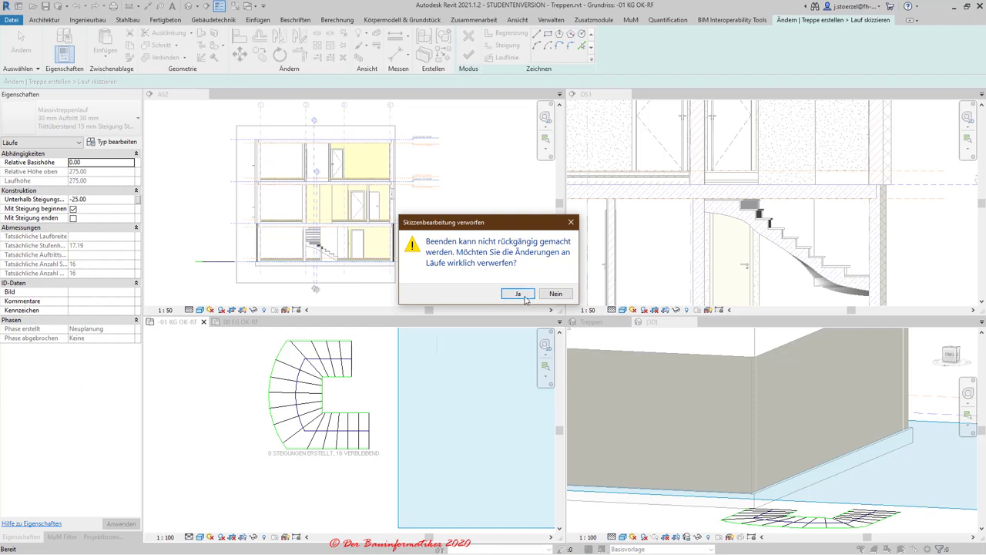
click(519, 294)
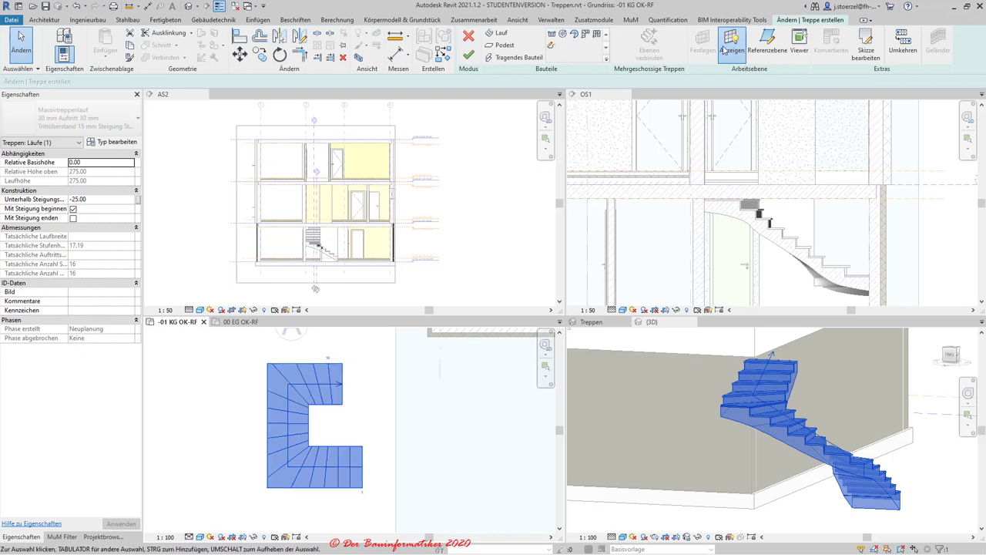
- Reopen the run sketch and delete the right vertical line and the straight end riser
click(866, 44)
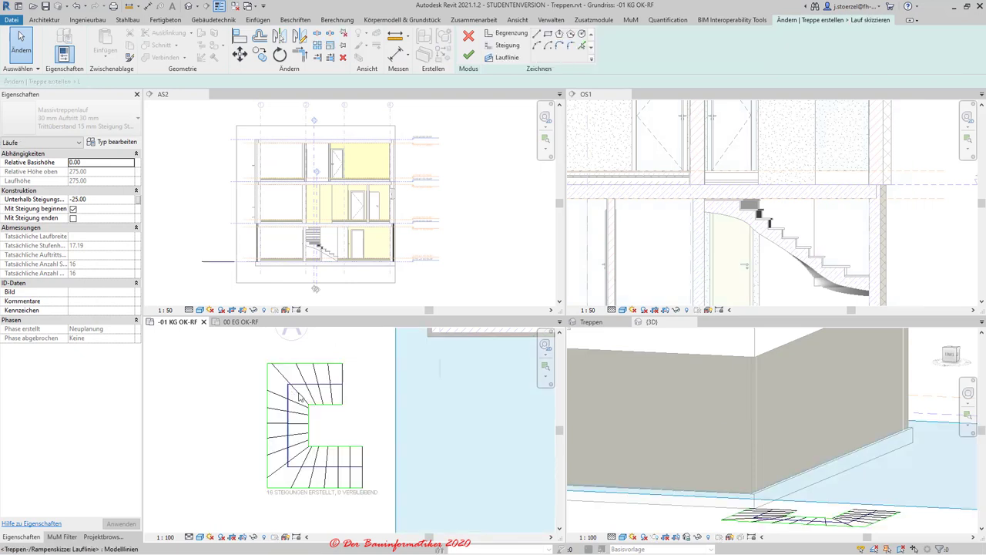
click(343, 373)
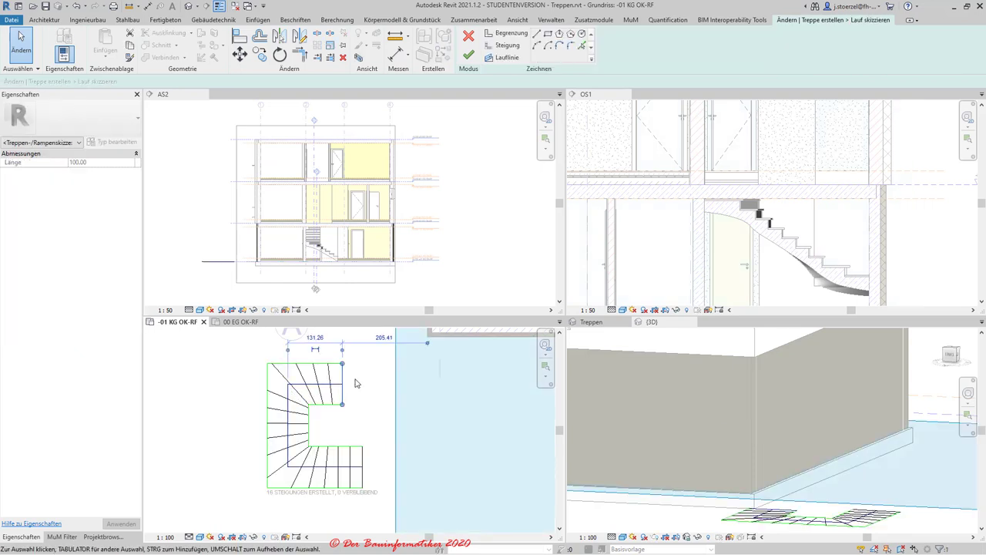
key(Delete)
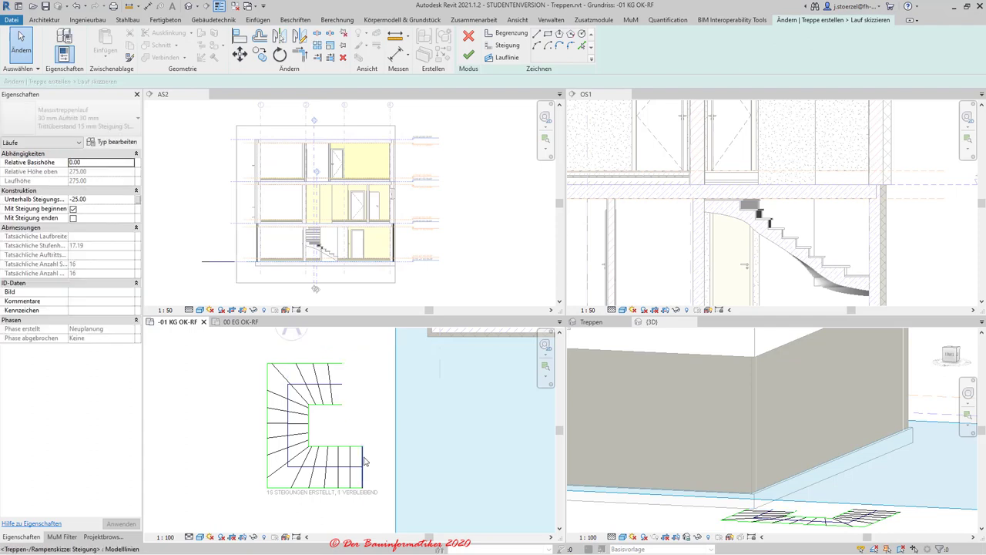
click(362, 462)
key(Delete)
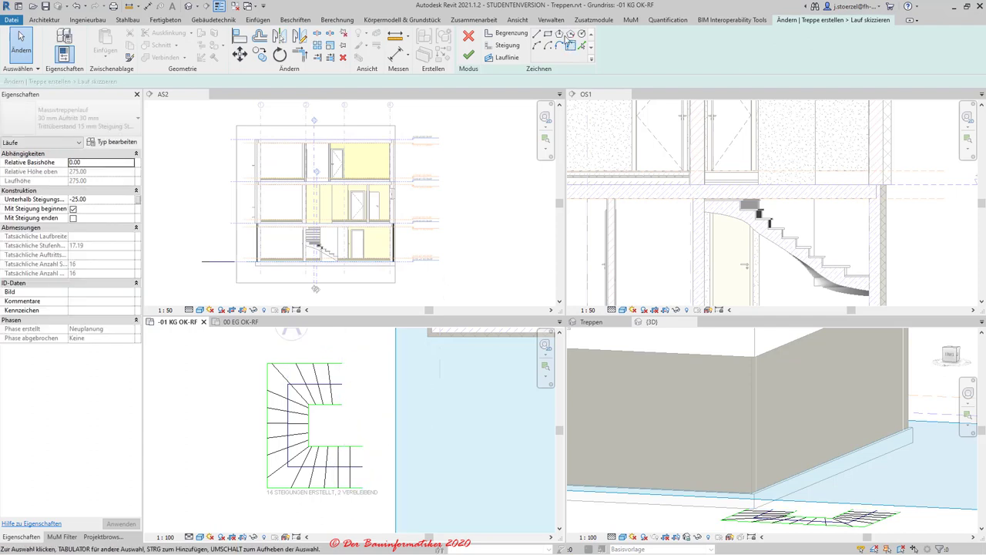
- Sketch curved arc risers (Steigung) at the top and bottom ends of the run
click(537, 46)
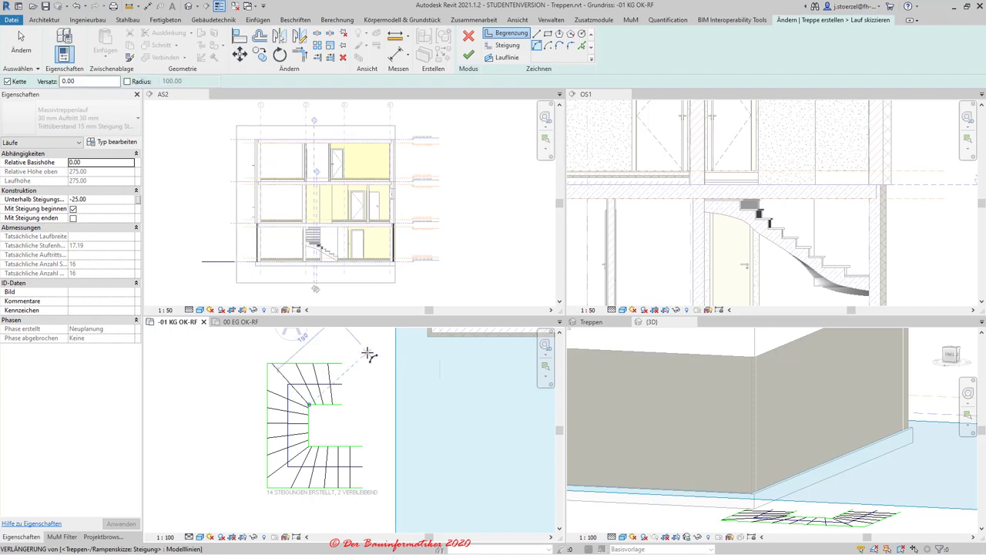
click(511, 47)
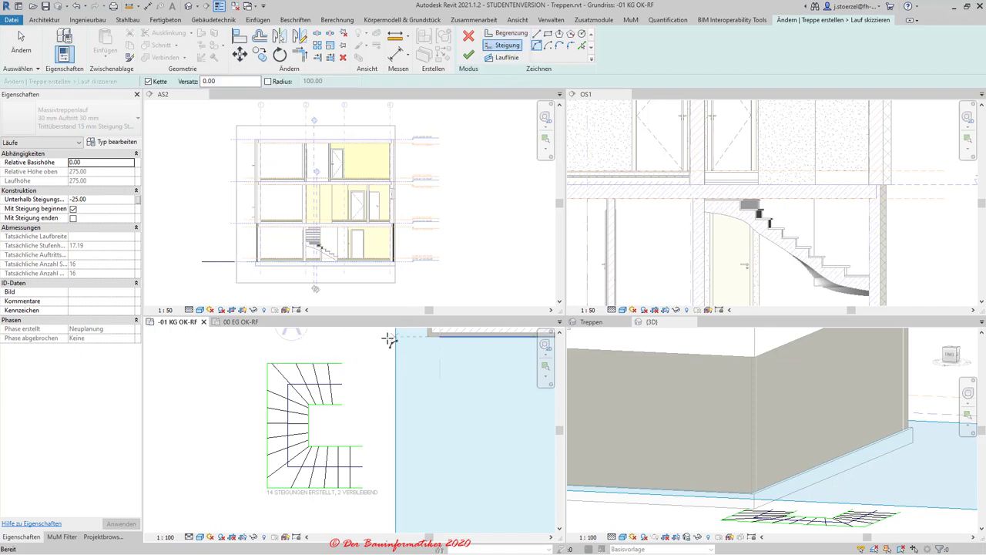
click(342, 364)
click(348, 399)
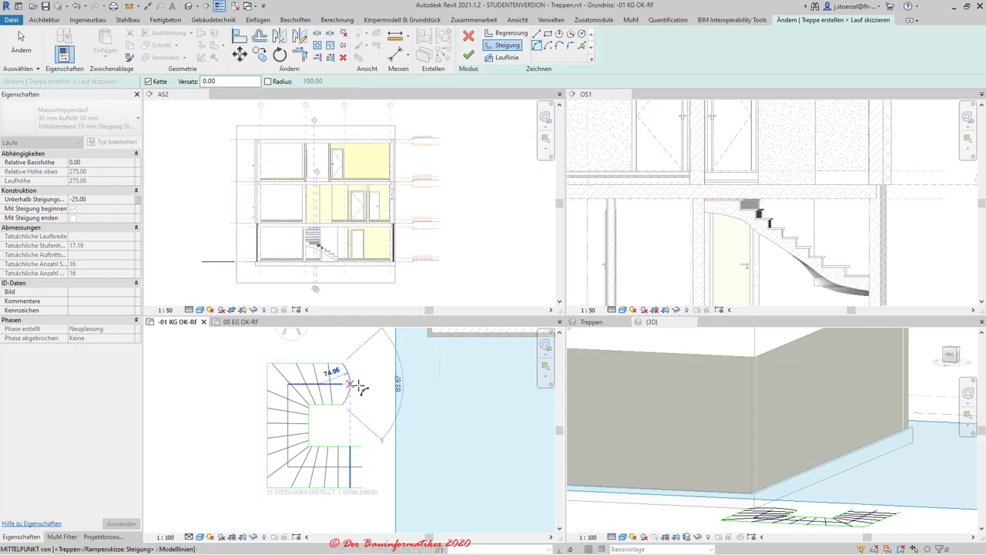
key(Escape)
click(364, 446)
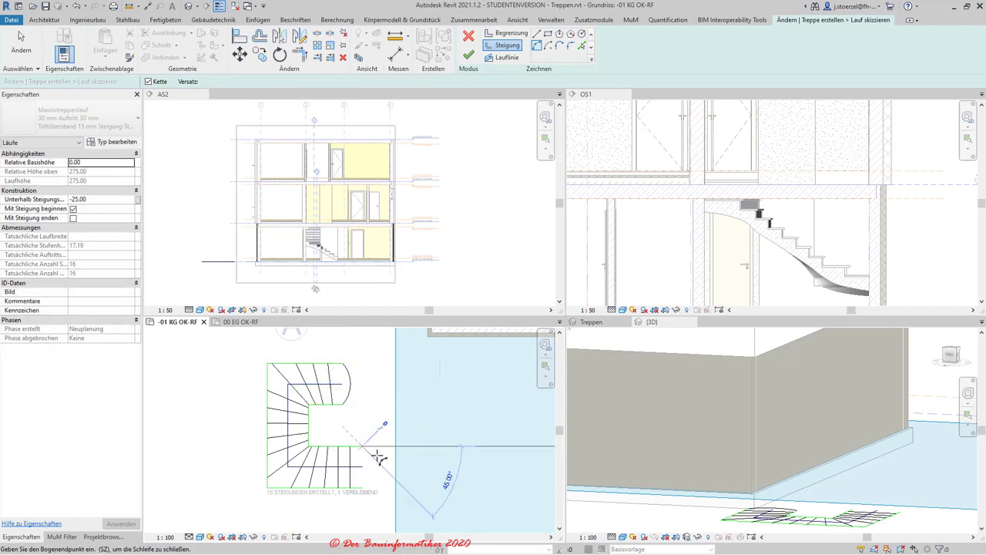
click(365, 490)
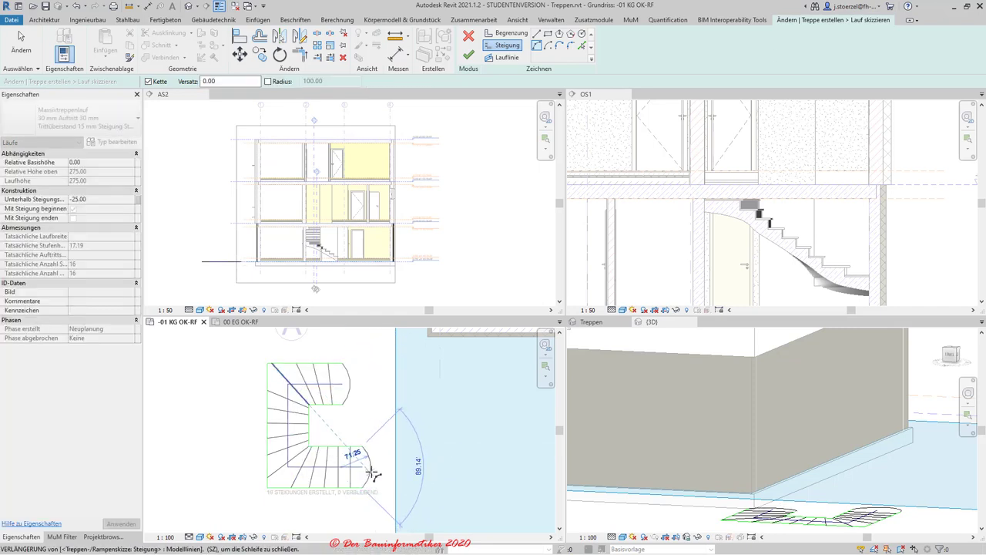
click(373, 467)
key(Escape)
key(Escape)
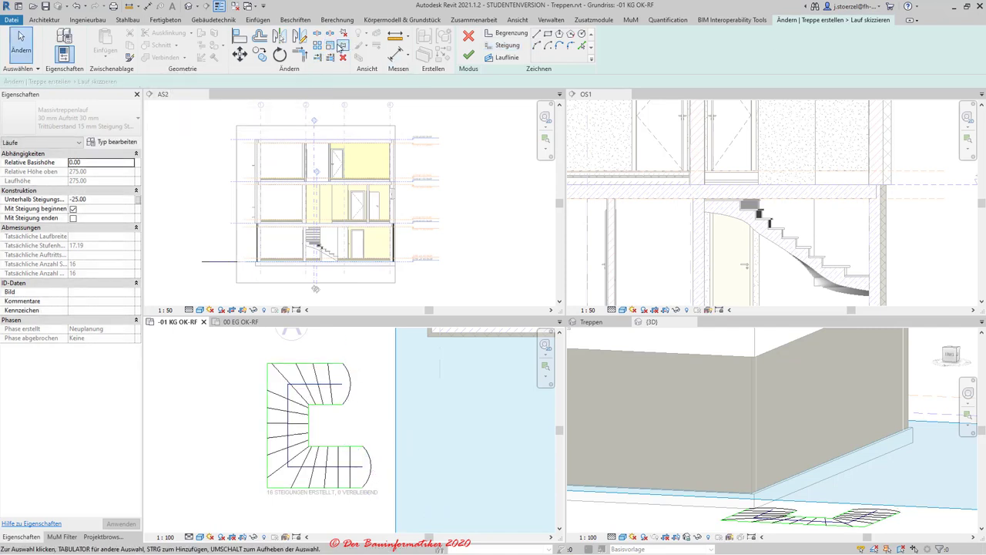
click(322, 60)
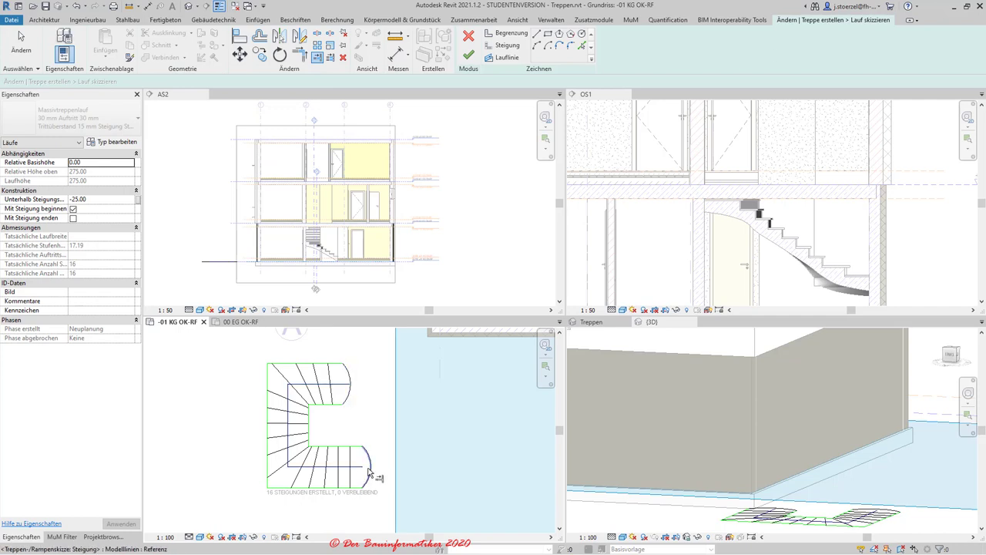
key(Escape)
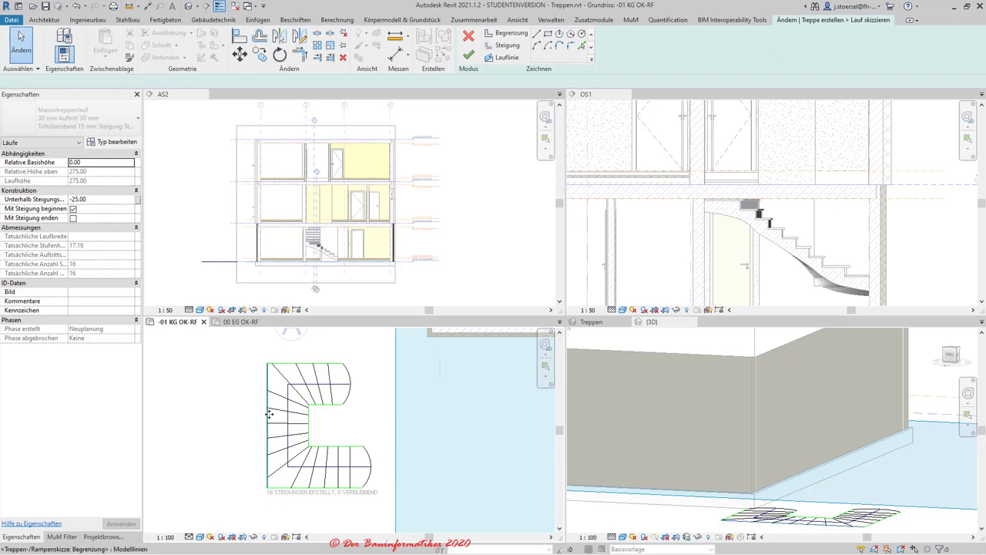
click(269, 416)
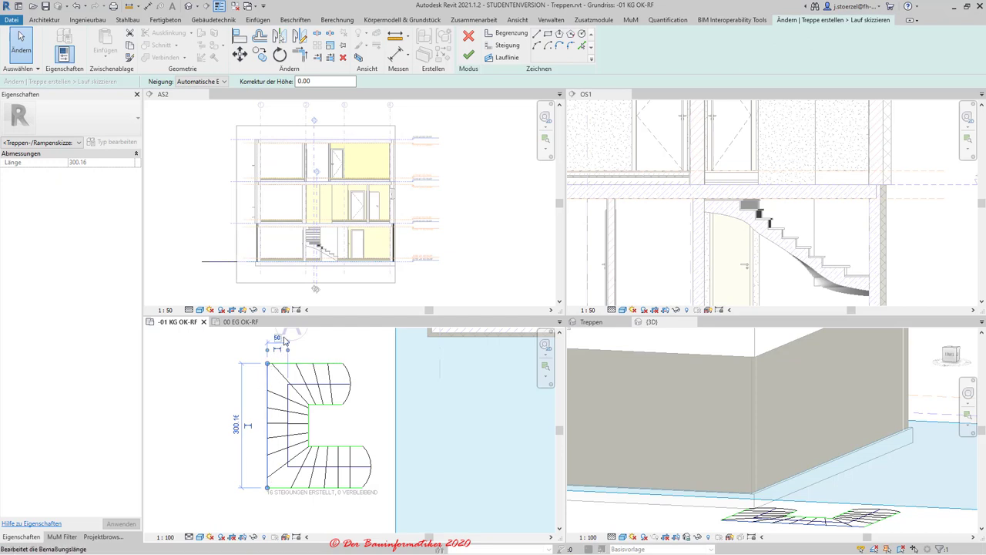
scroll(330, 420, down, 1)
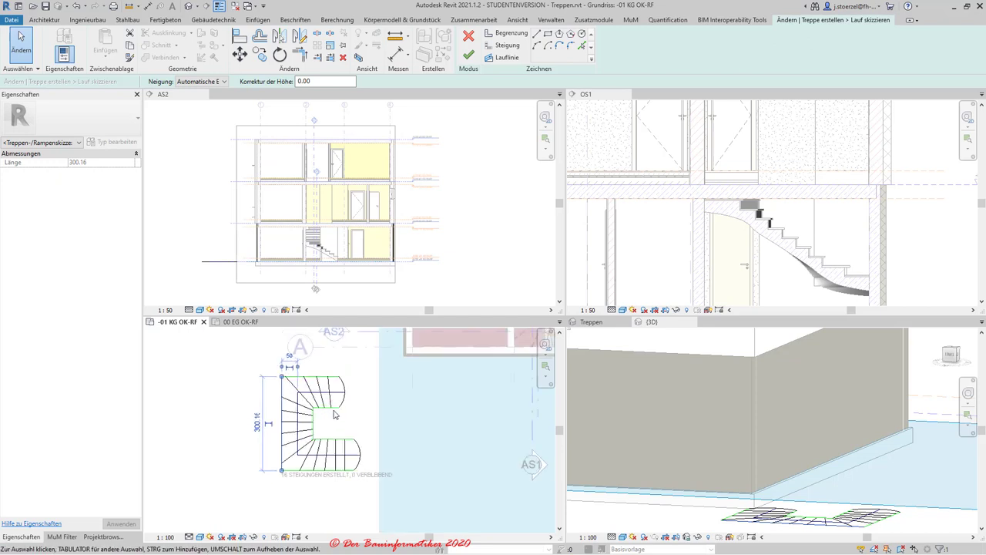
scroll(347, 407, up, 1)
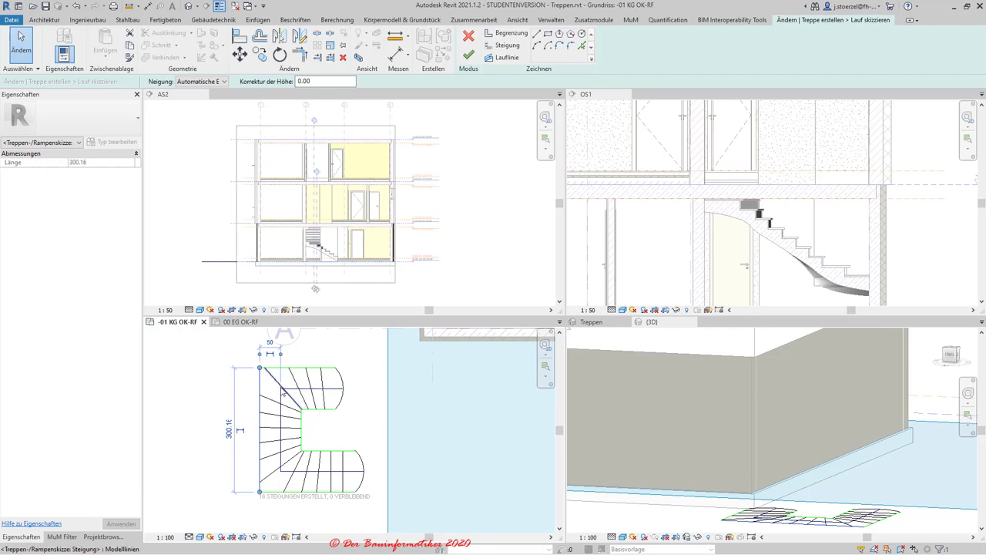
key(Escape)
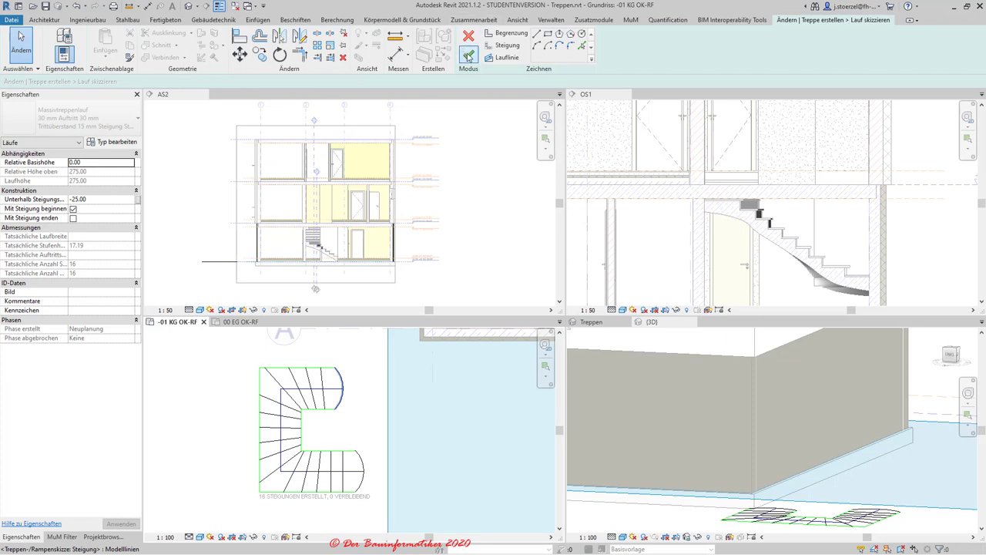
- Finish the run sketch and inspect the U-shaped run with curved ends in 3D and plan
click(467, 58)
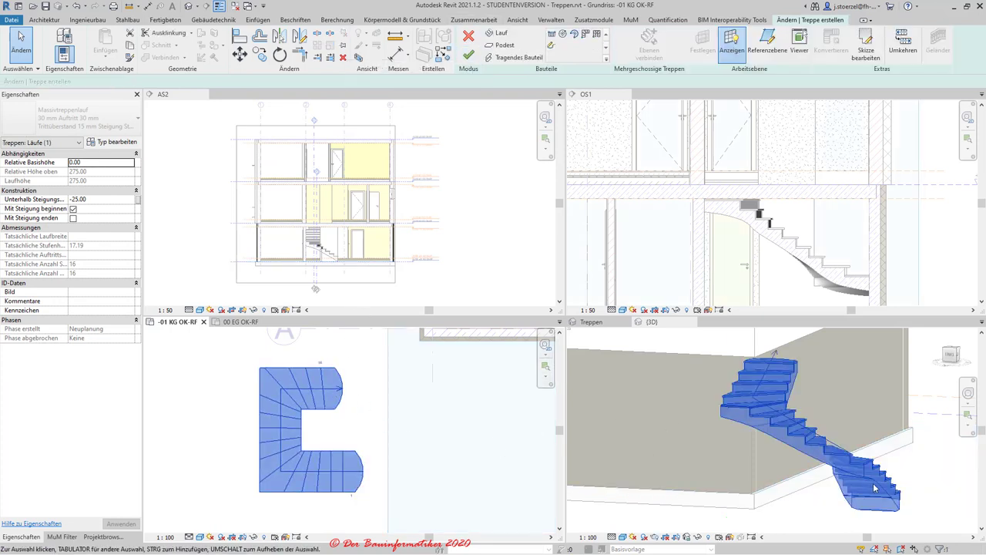
mouse_move(936, 474)
shift+middle_down()
mouse_move(794, 517)
mouse_move(800, 487)
shift+middle_up()
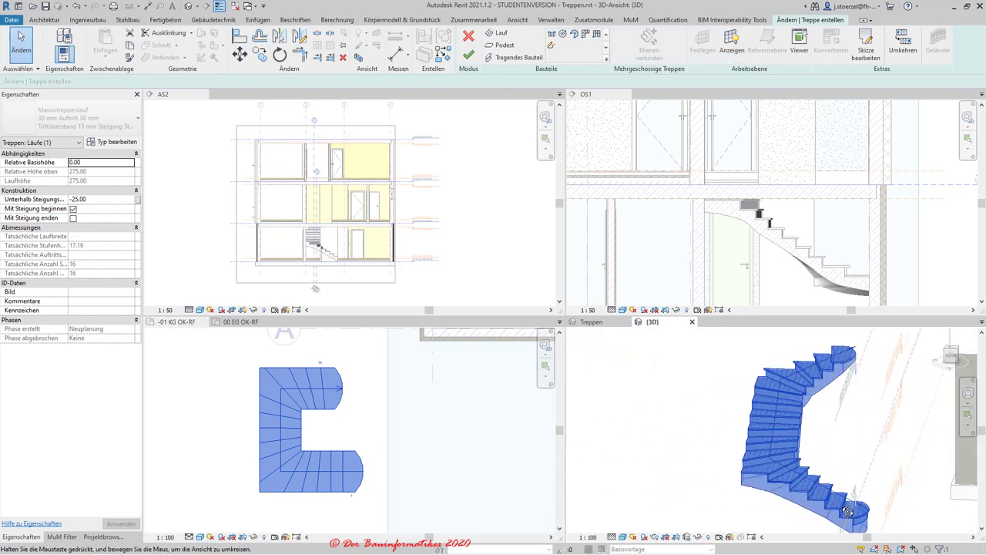
click(733, 399)
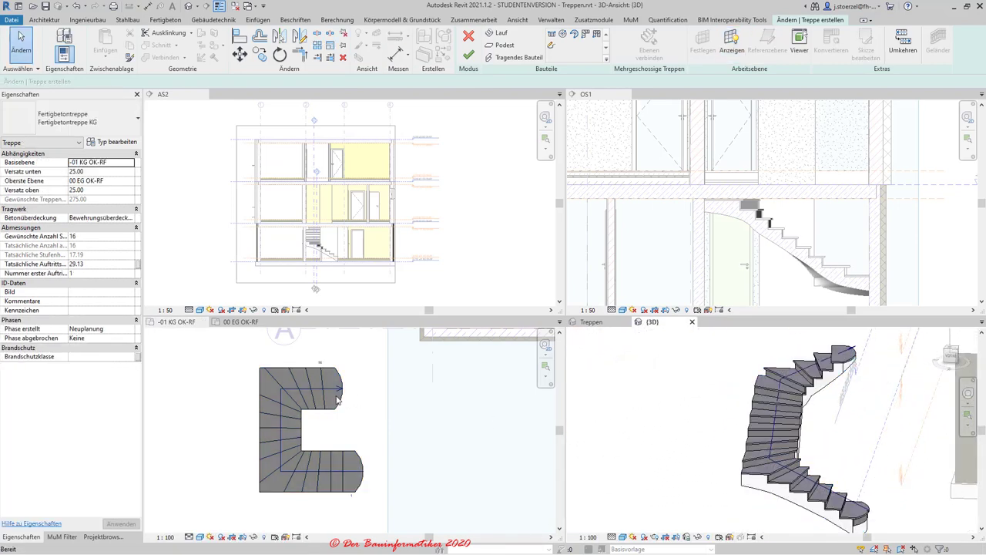
click(337, 399)
click(336, 398)
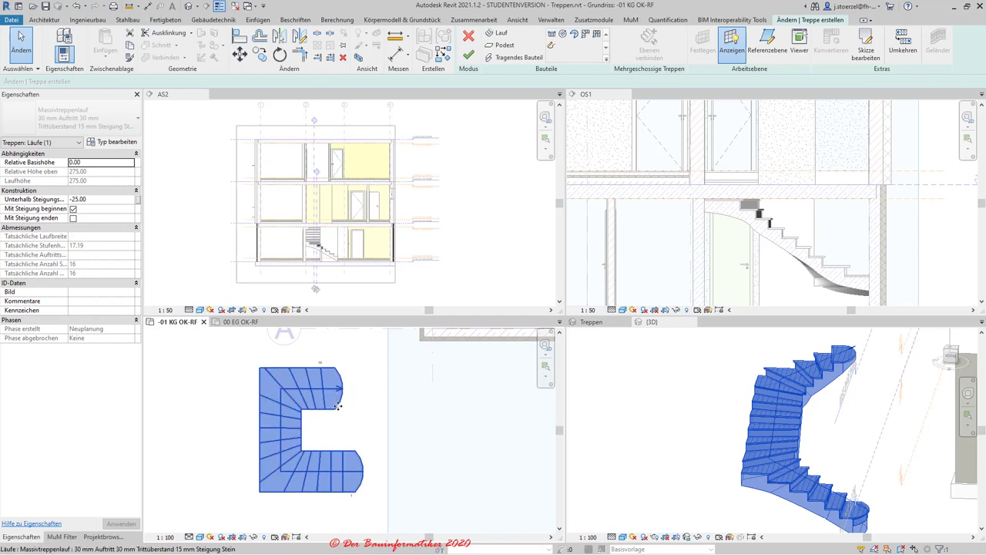
key(Escape)
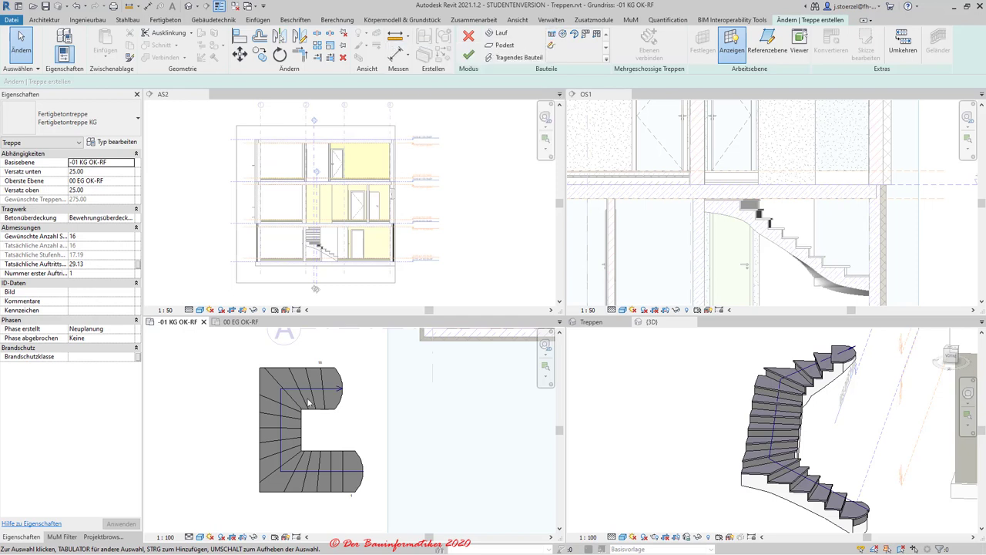
click(340, 381)
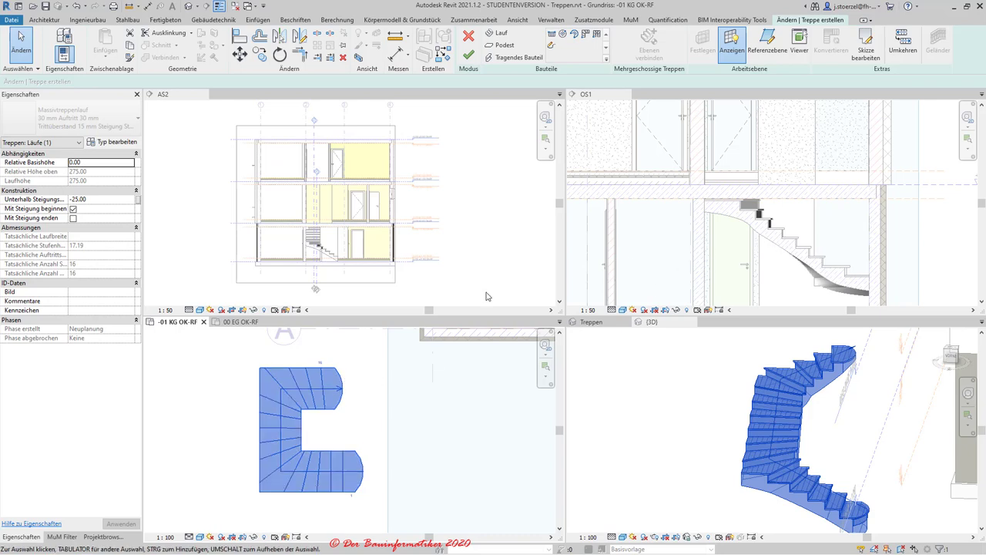
- Select the stair run in the plan and delete it
click(345, 383)
click(344, 382)
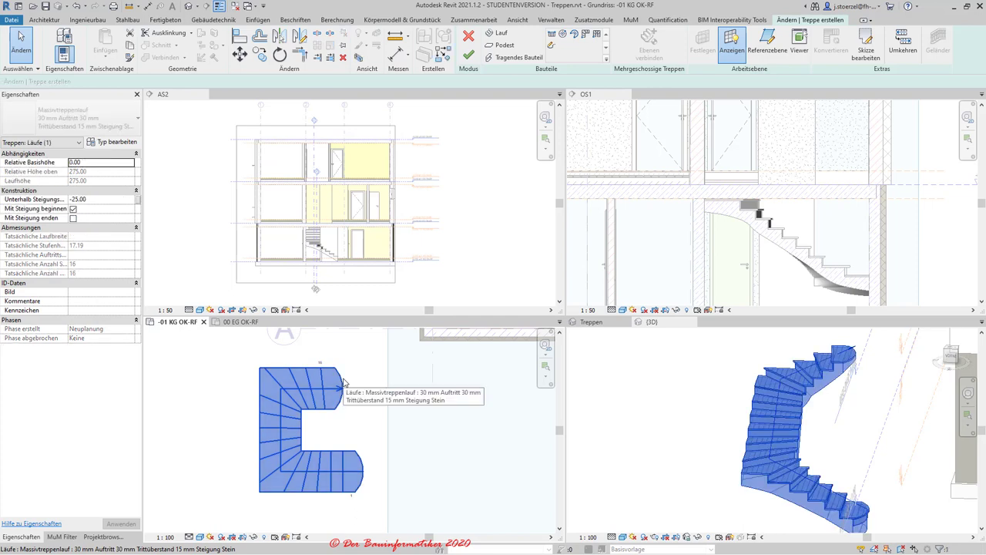
key(Delete)
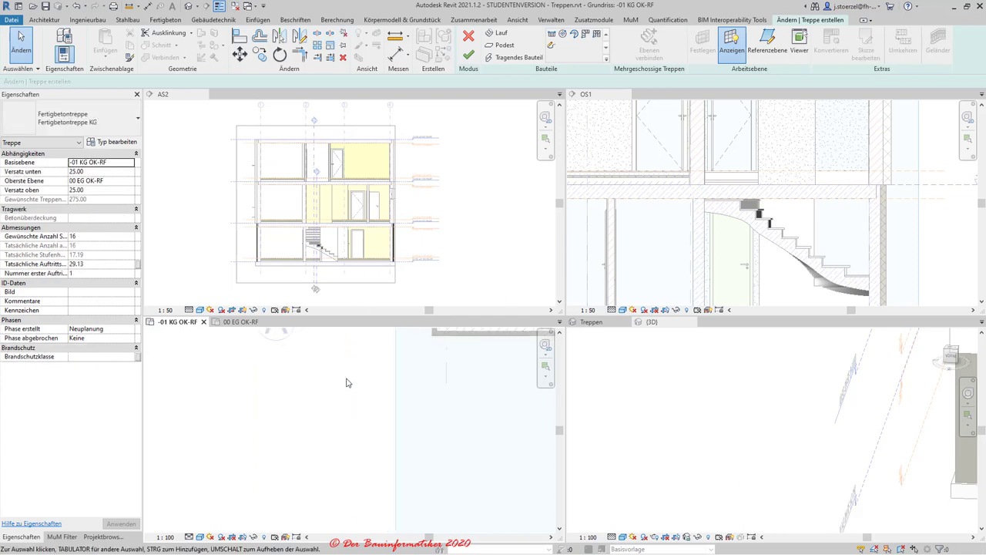
- Cancel stair edit mode and confirm discarding all stair edits with Ja
mouse_move(350, 383)
middle_down()
mouse_move(330, 423)
mouse_move(293, 412)
mouse_move(258, 449)
middle_up()
scroll(315, 249, up, 3)
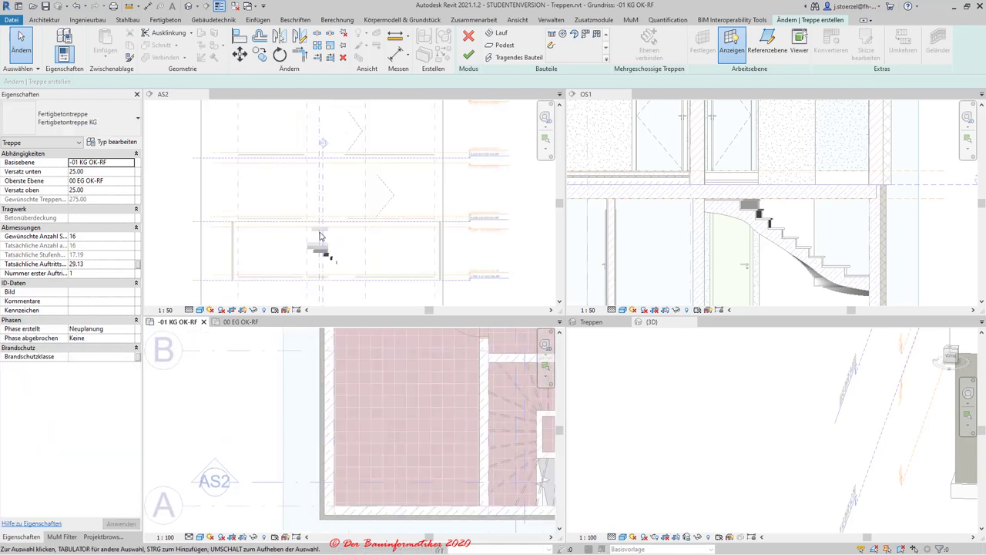
scroll(315, 249, up, 2)
click(467, 37)
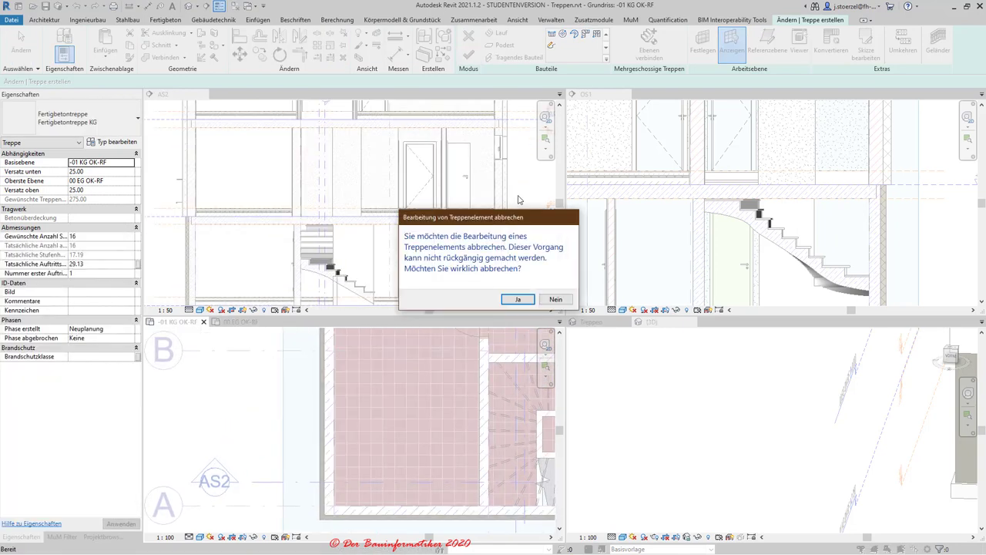
click(516, 299)
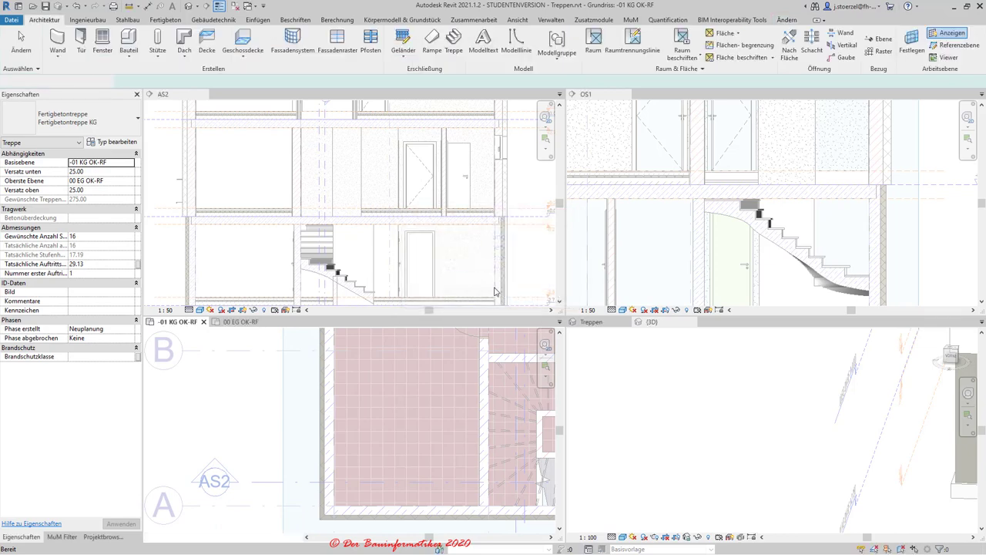
click(761, 405)
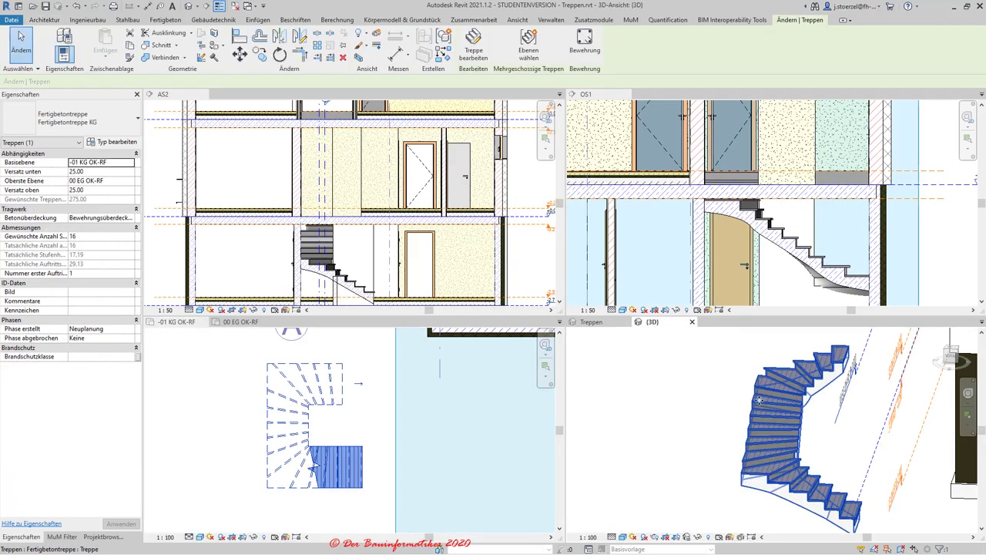
key(Delete)
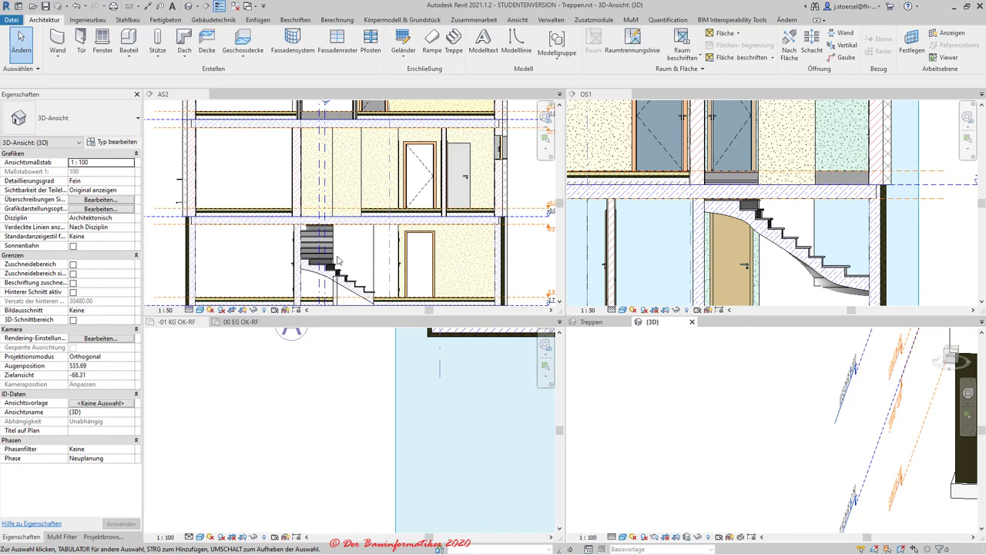
scroll(337, 260, up, 2)
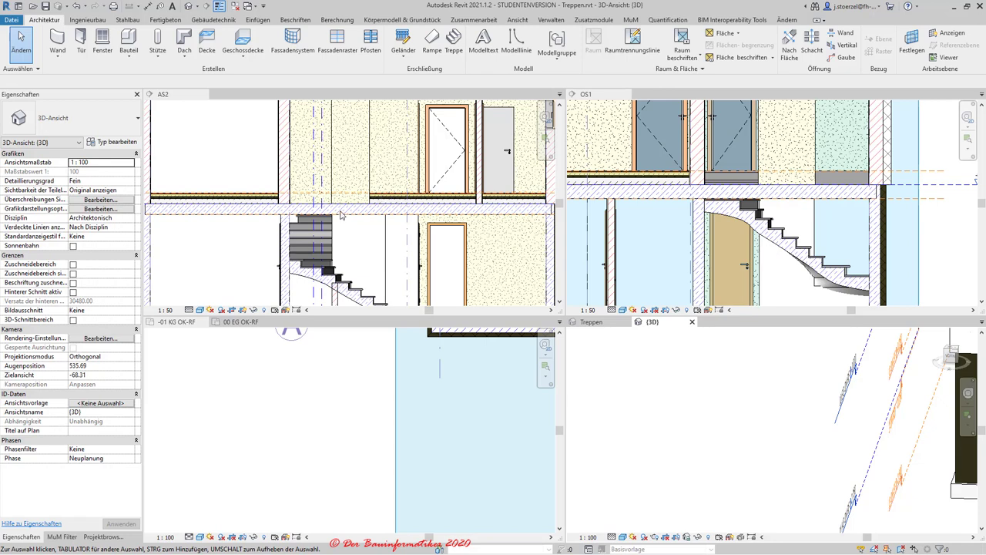
scroll(365, 243, down, 2)
scroll(351, 250, down, 1)
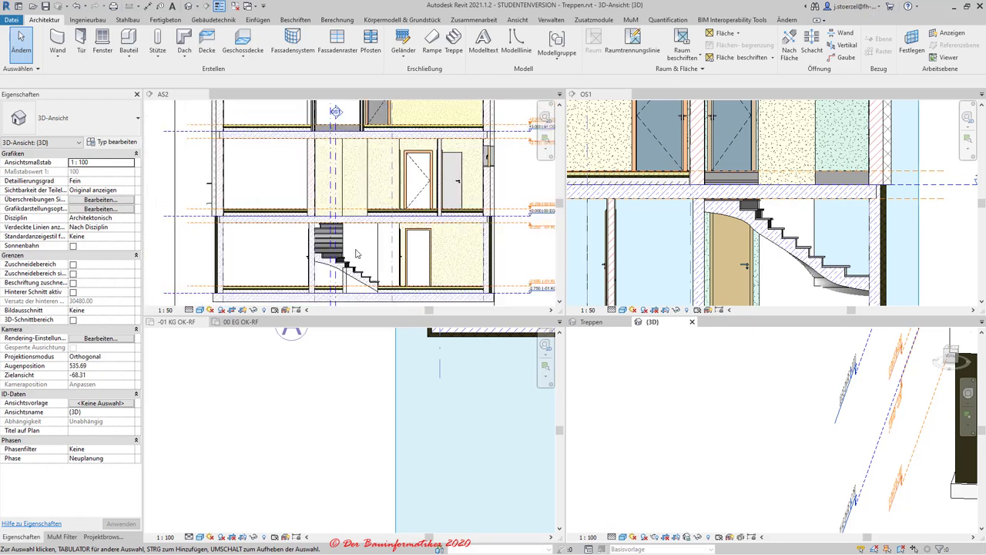
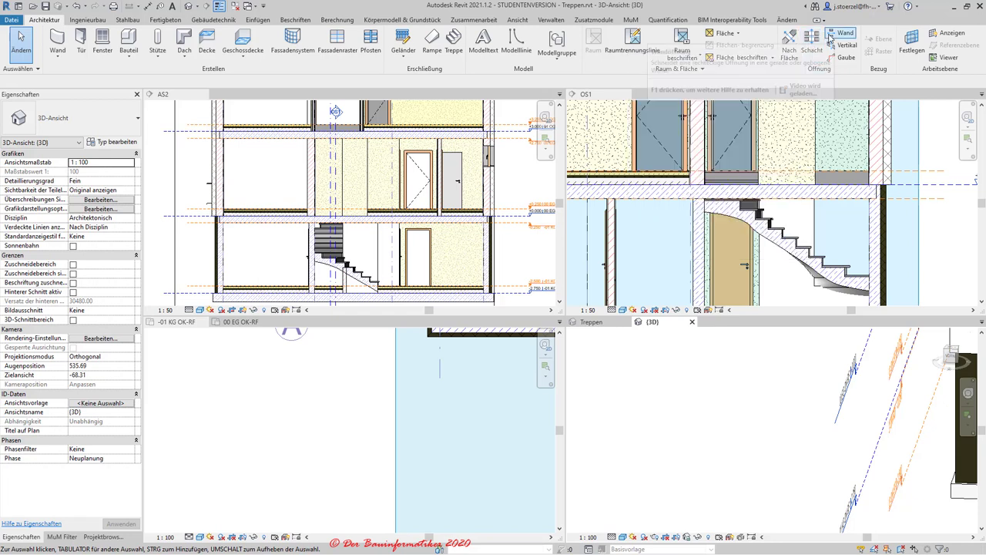
- Activate section AS2 and select the Geschossdecke STB 25.0 slab above the stair
scroll(344, 225, up, 2)
scroll(355, 227, up, 2)
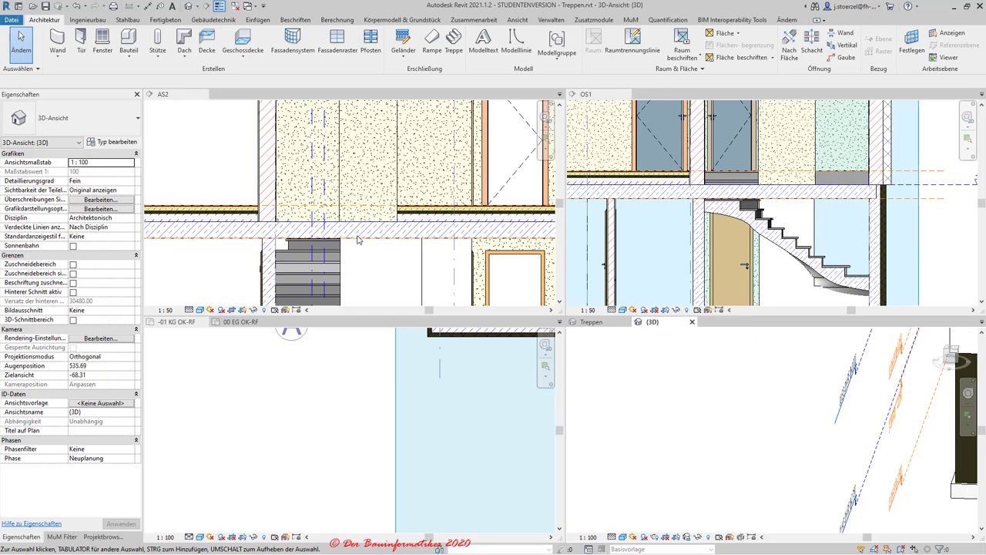
click(358, 240)
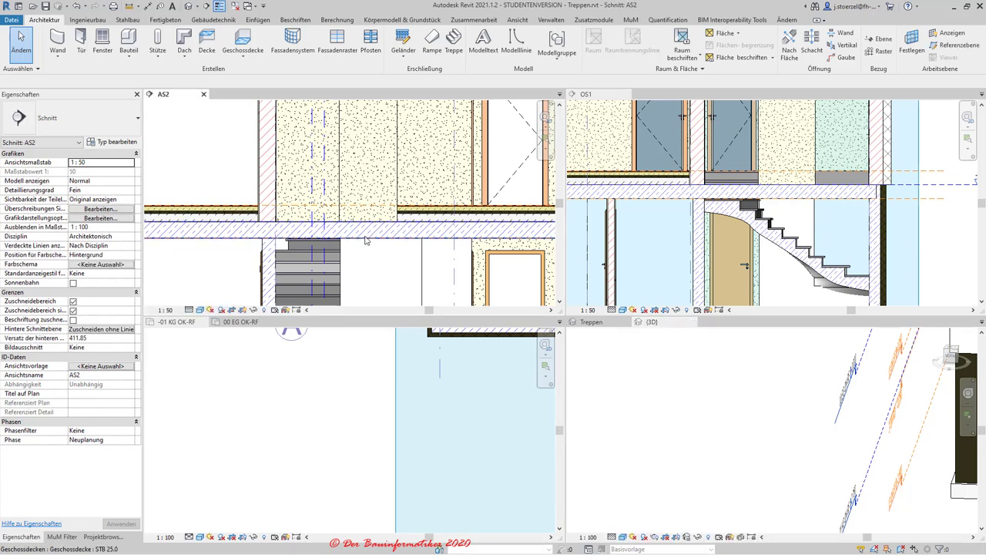
click(370, 221)
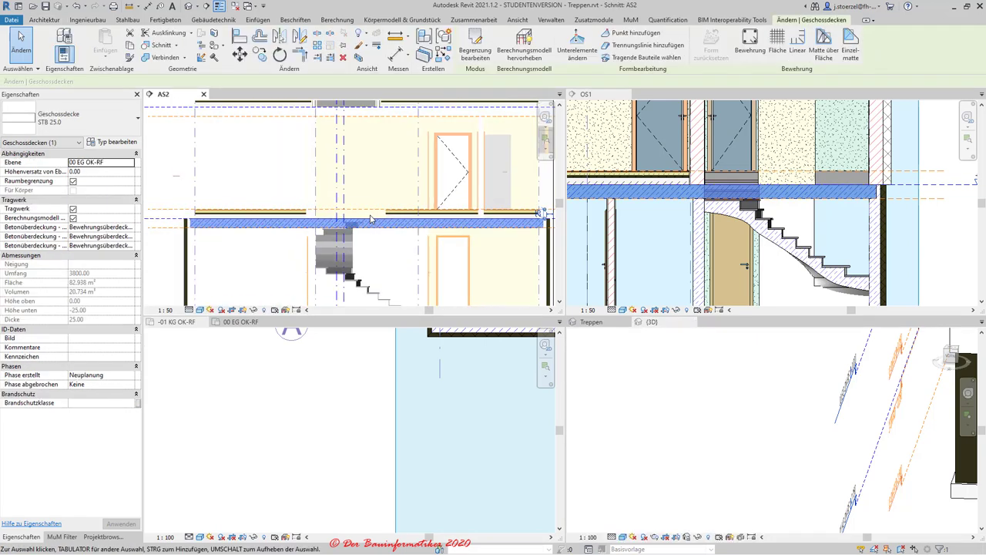
- Bring up the -01 KG OK-RF basement plan with the winding staircase in view
scroll(370, 221, down, 2)
scroll(362, 227, down, 1)
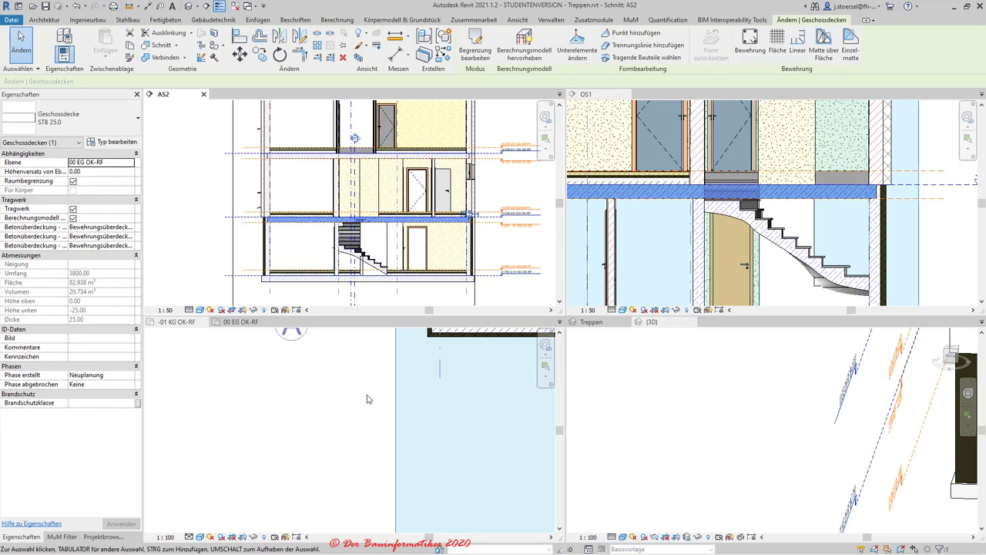
scroll(367, 399, down, 3)
scroll(409, 354, down, 1)
scroll(420, 359, up, 1)
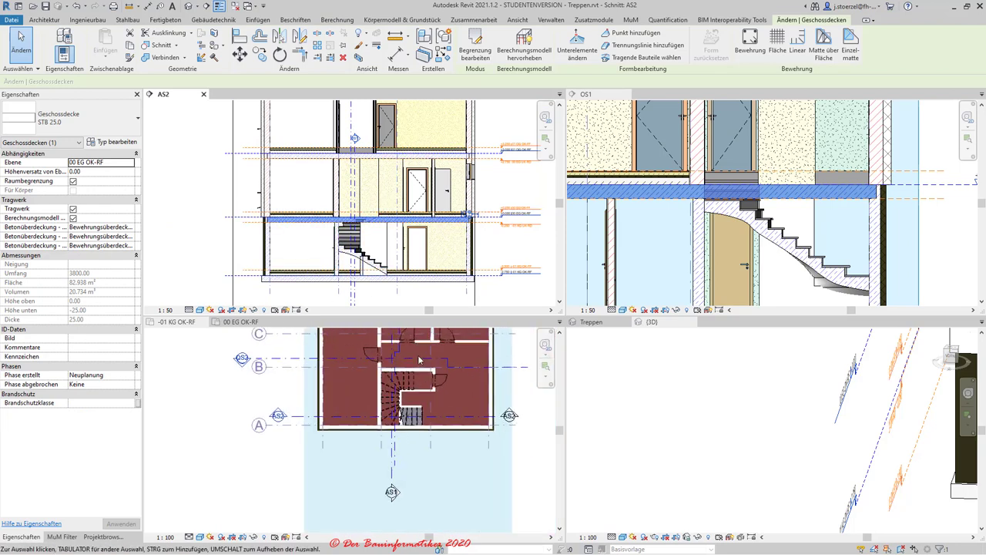
scroll(420, 360, up, 2)
scroll(432, 410, up, 2)
middle_drag(416, 407, 408, 436)
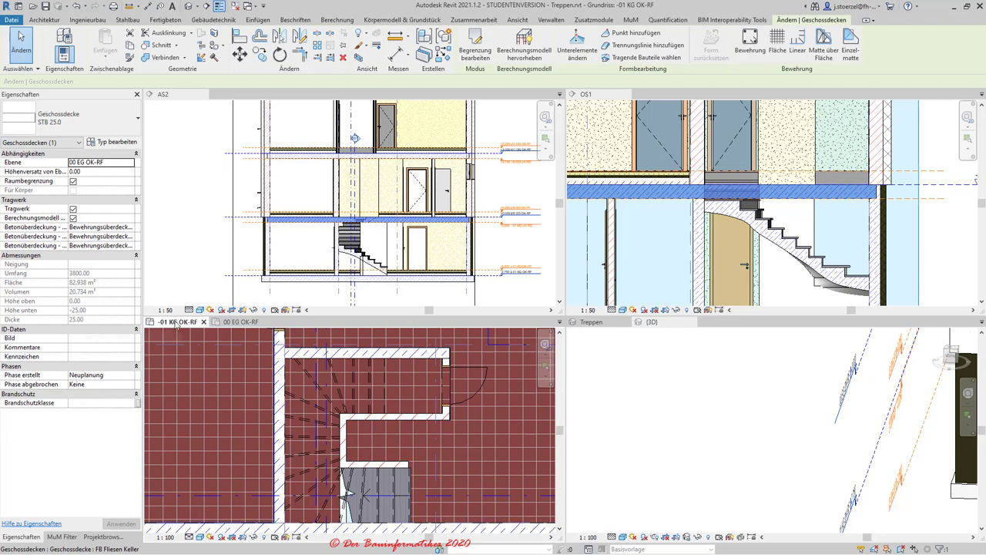
scroll(394, 380, down, 1)
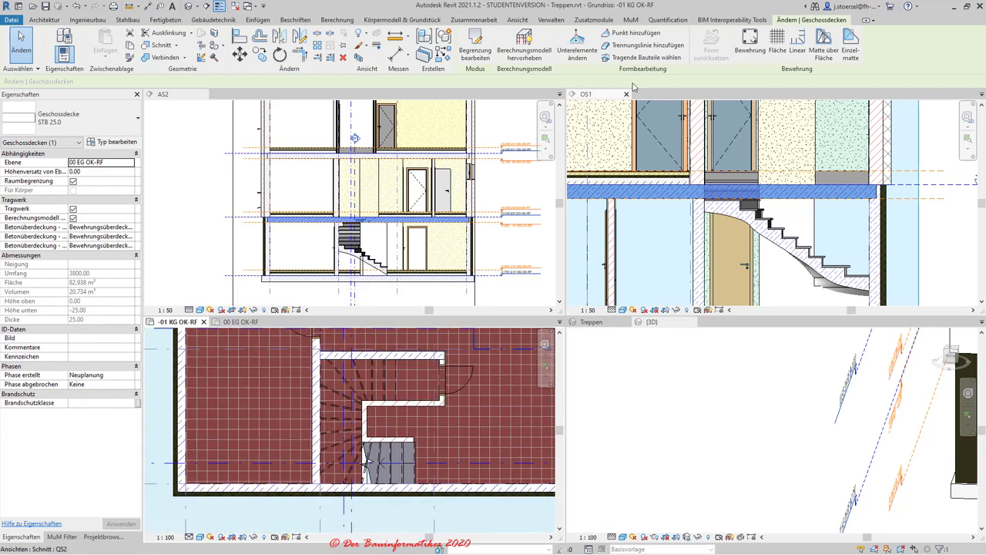
- Enter Begrenzung bearbeiten sketch mode for the STB 25.0 slab, centred on the stairwell
click(476, 42)
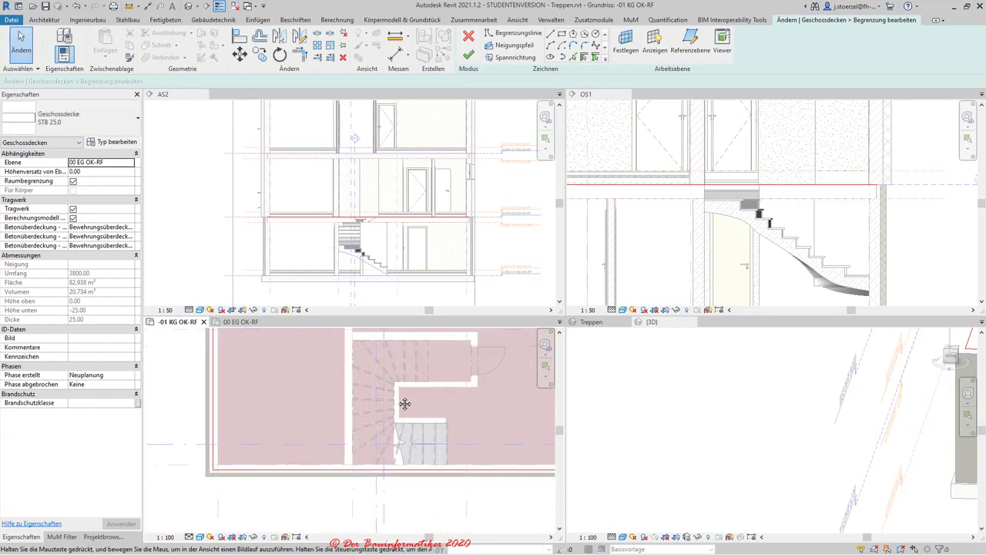
scroll(367, 422, down, 5)
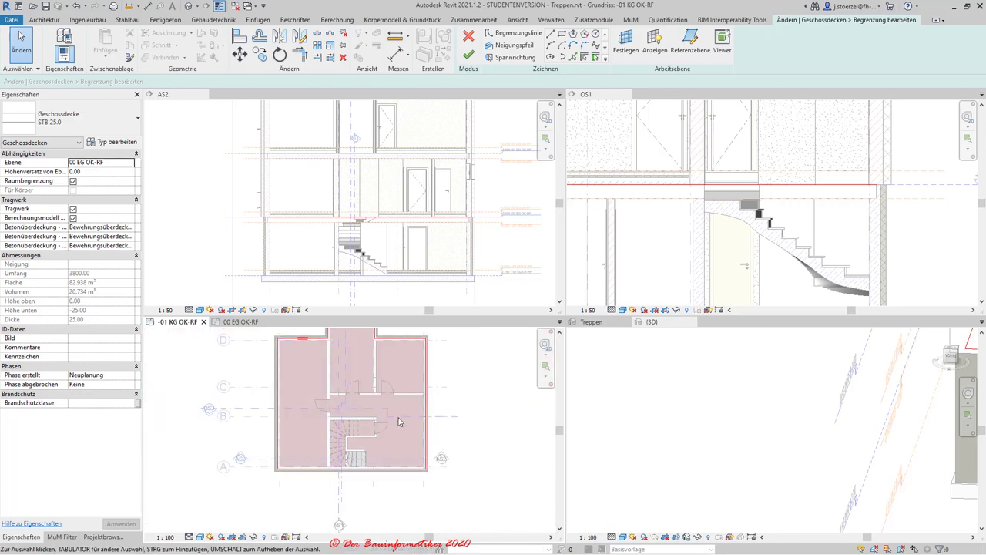
scroll(350, 437, up, 3)
scroll(348, 433, up, 2)
scroll(345, 432, up, 1)
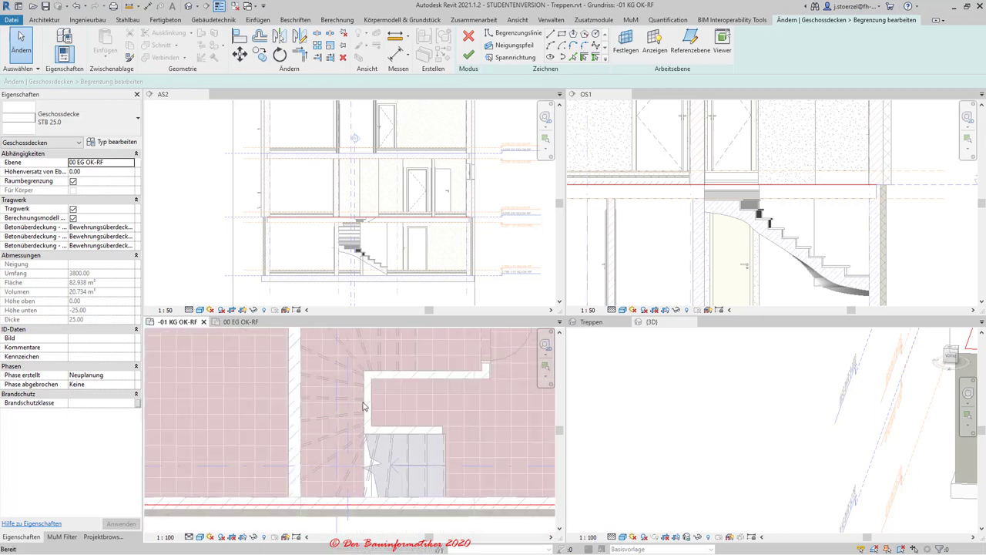
middle_drag(345, 430, 330, 458)
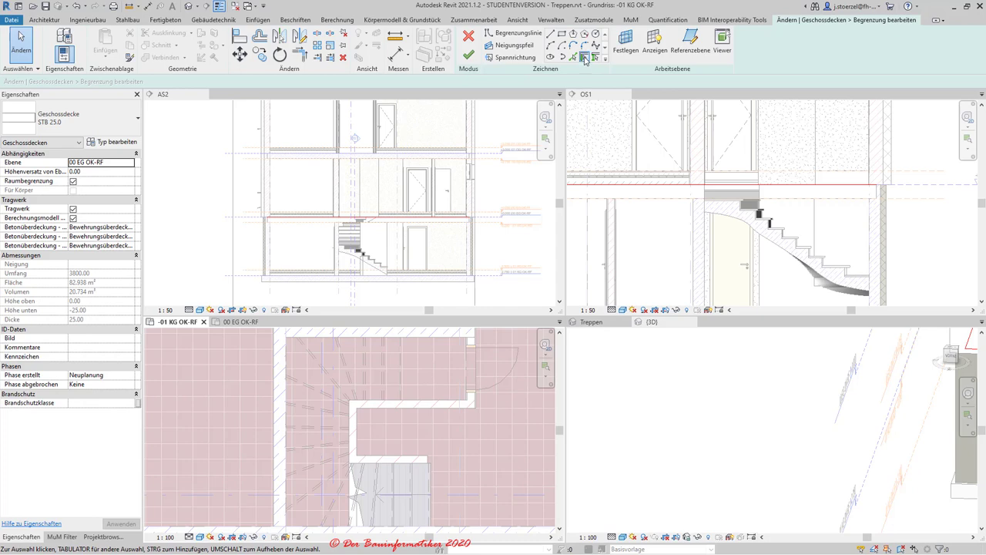
- Pick the top and left stairwell walls as boundary lines, undoing the bottom-wall pick
click(585, 59)
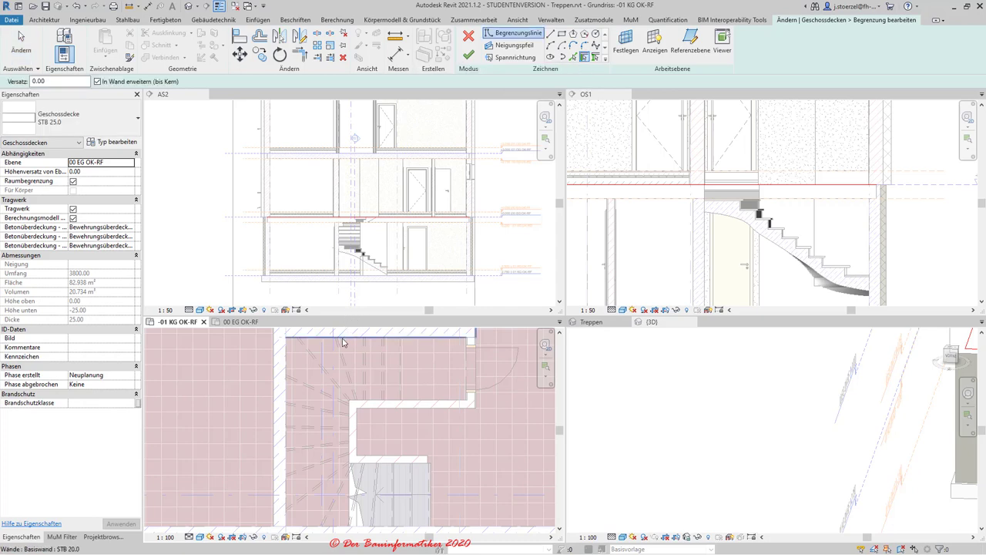
click(331, 339)
click(288, 378)
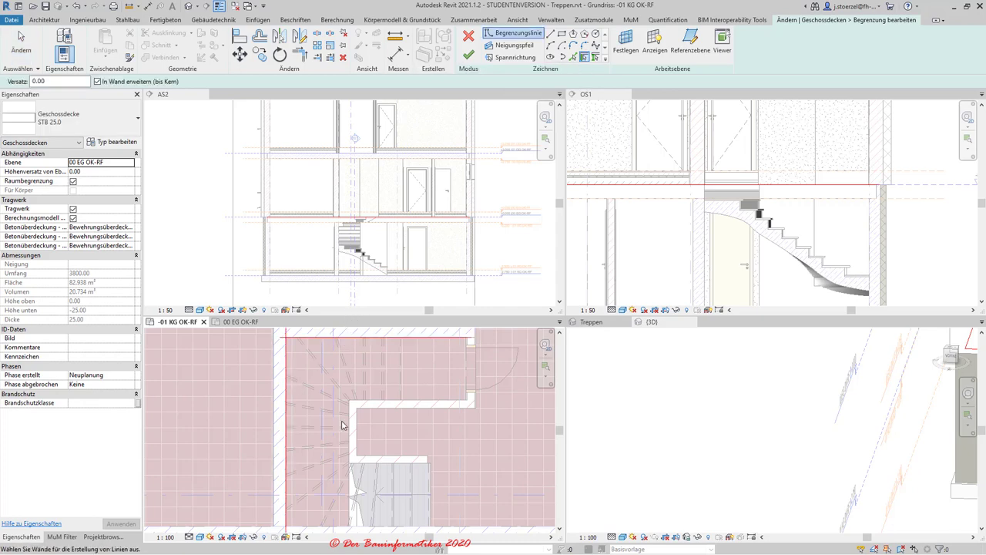
middle_drag(343, 425, 351, 318)
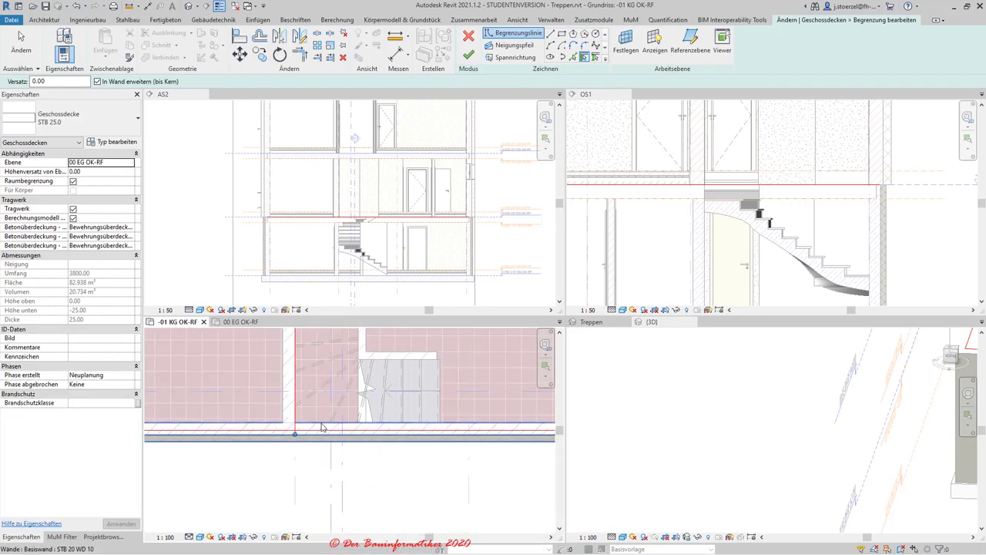
scroll(325, 430, up, 2)
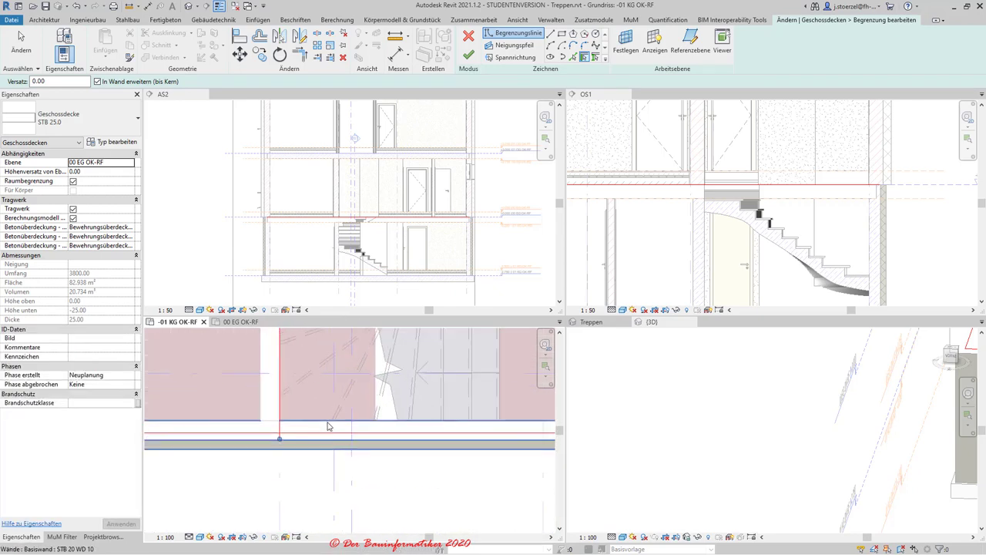
click(340, 423)
scroll(340, 419, down, 3)
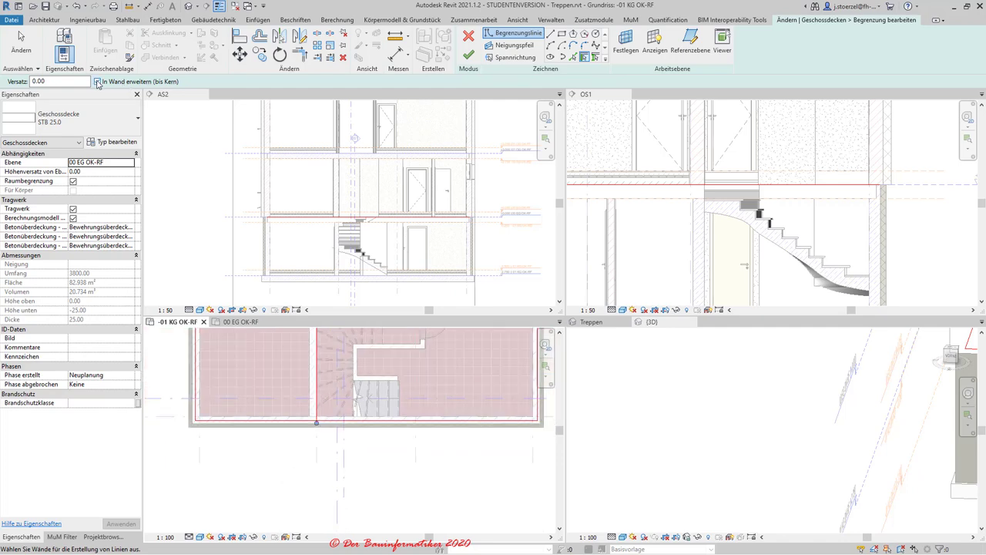
click(78, 9)
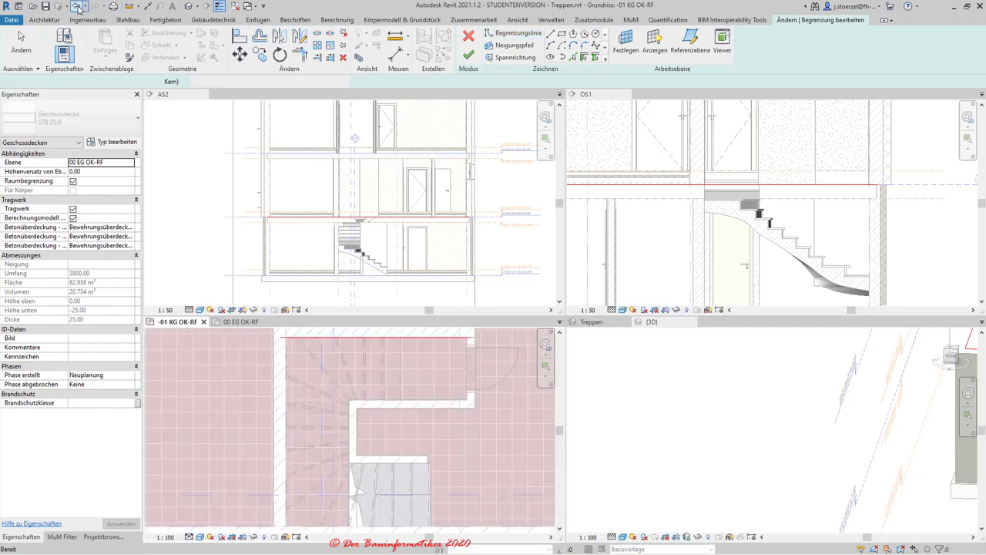
click(77, 8)
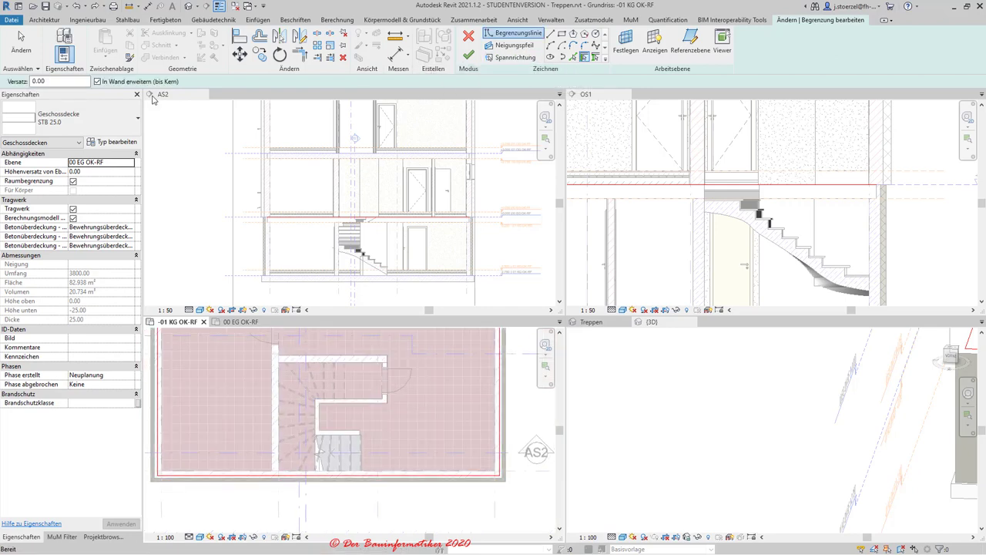
- Uncheck 'In Wand erweitern (bis Kern)' and pick the stair side wall and inner landing wall
click(97, 82)
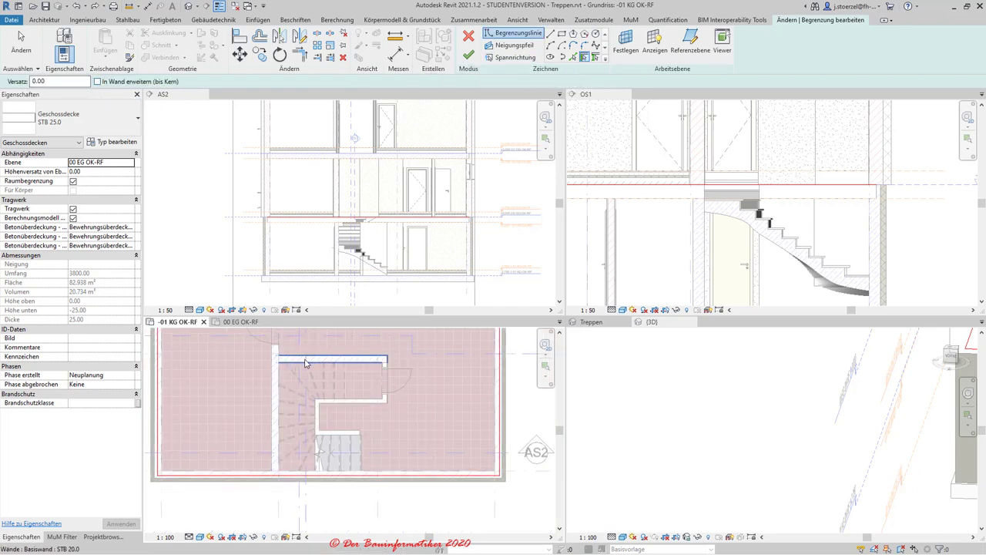
scroll(277, 385, up, 3)
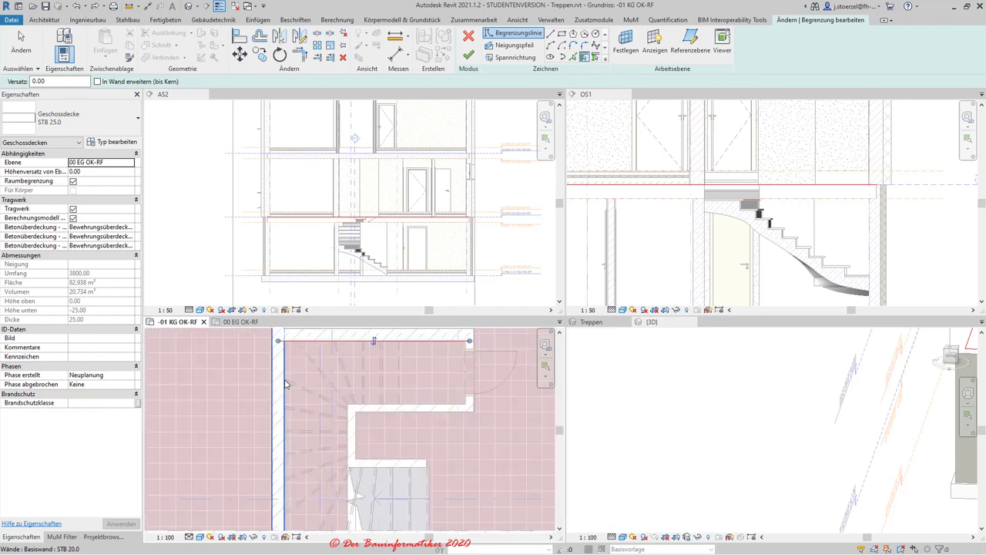
scroll(342, 427, down, 2)
scroll(310, 490, up, 2)
scroll(310, 491, up, 2)
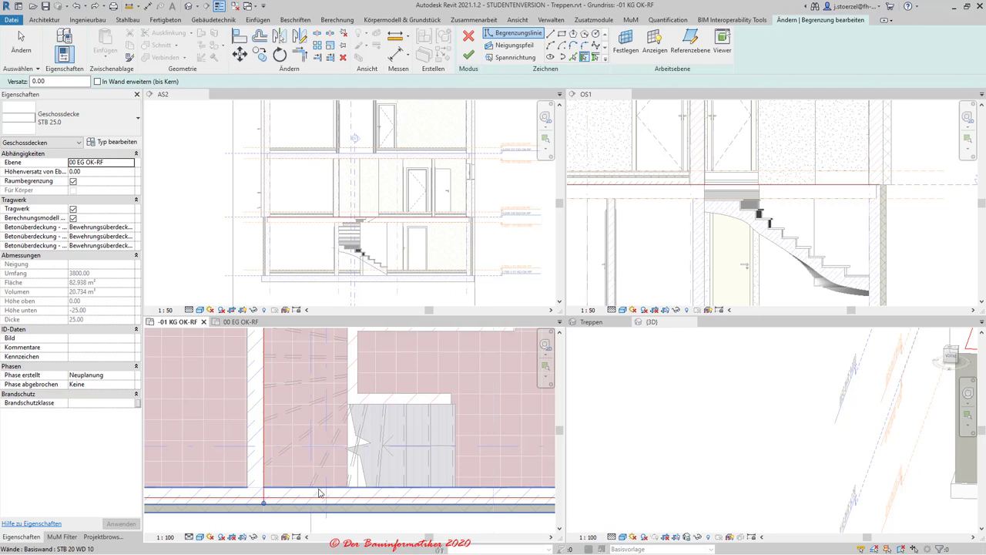
scroll(316, 481, down, 2)
scroll(304, 459, down, 2)
scroll(308, 455, up, 4)
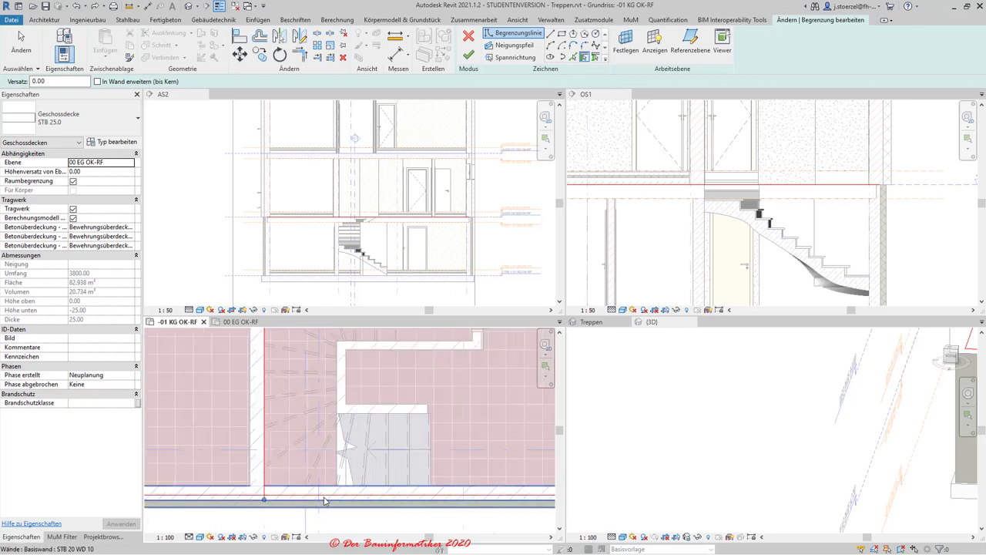
click(337, 377)
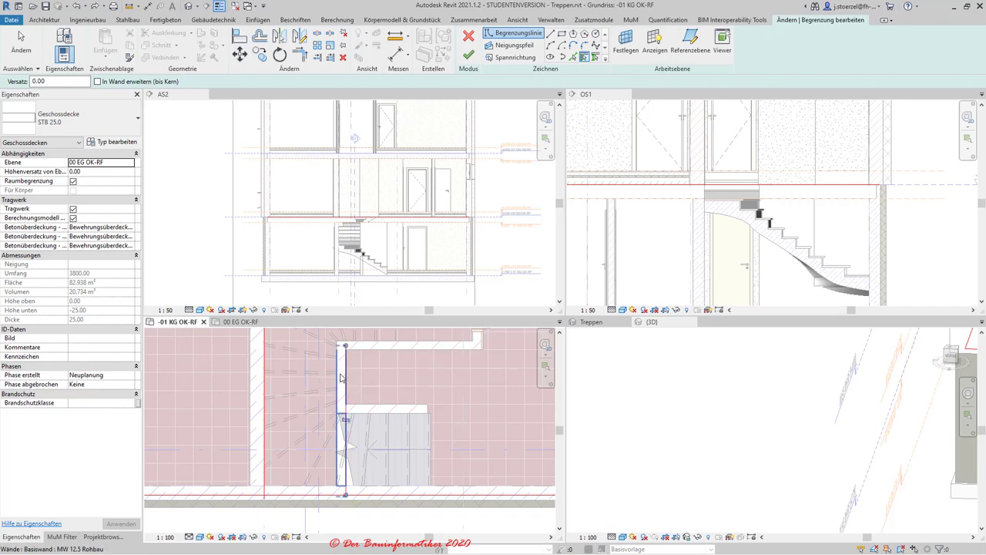
middle_drag(383, 431, 380, 464)
click(386, 430)
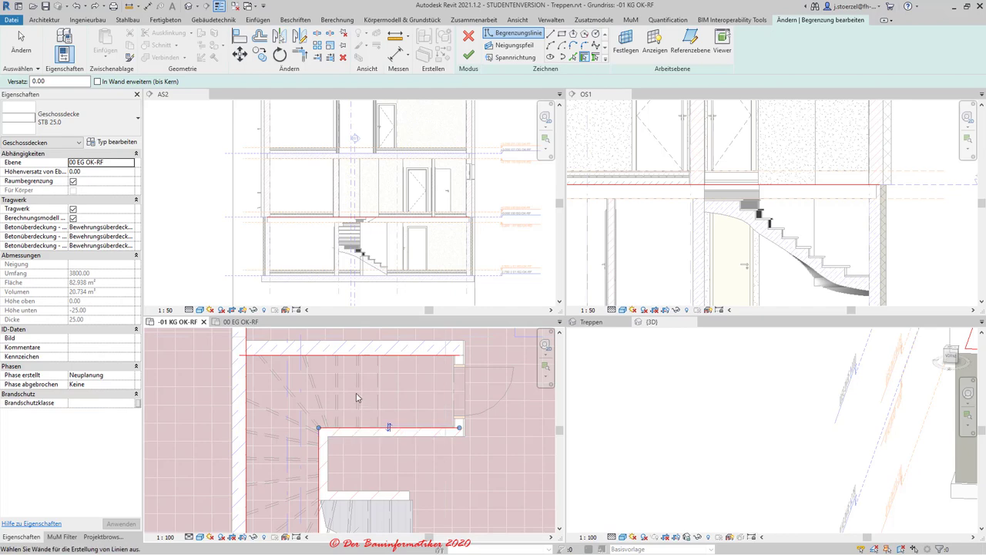
- Add a boundary line along the stair run edge and check the bottom sketch line
click(551, 33)
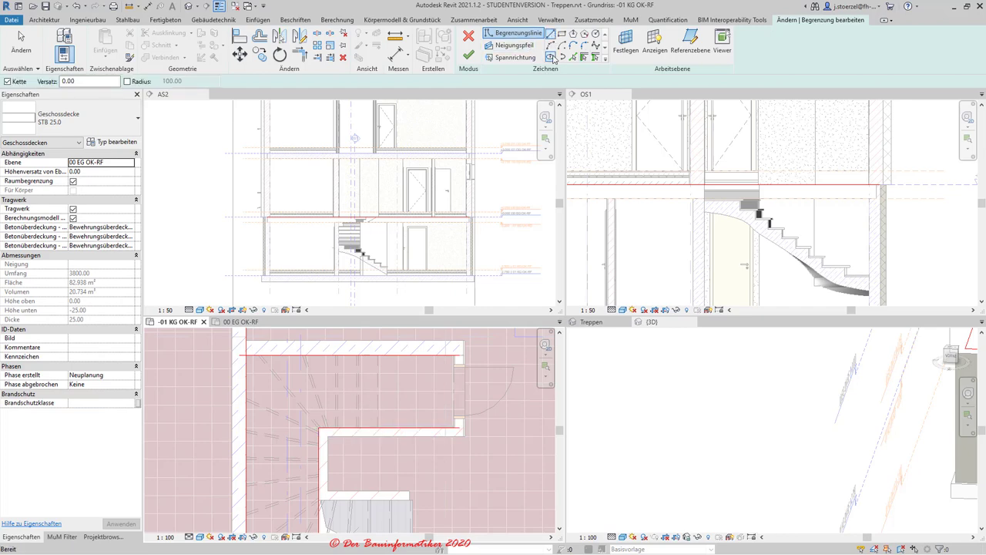
click(572, 57)
scroll(353, 400, up, 2)
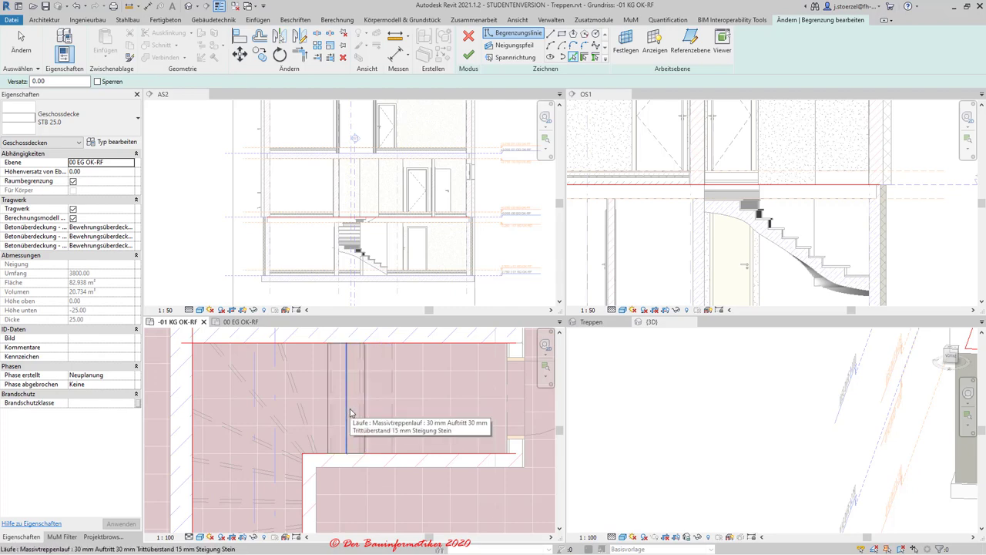
click(350, 413)
scroll(423, 425, down, 2)
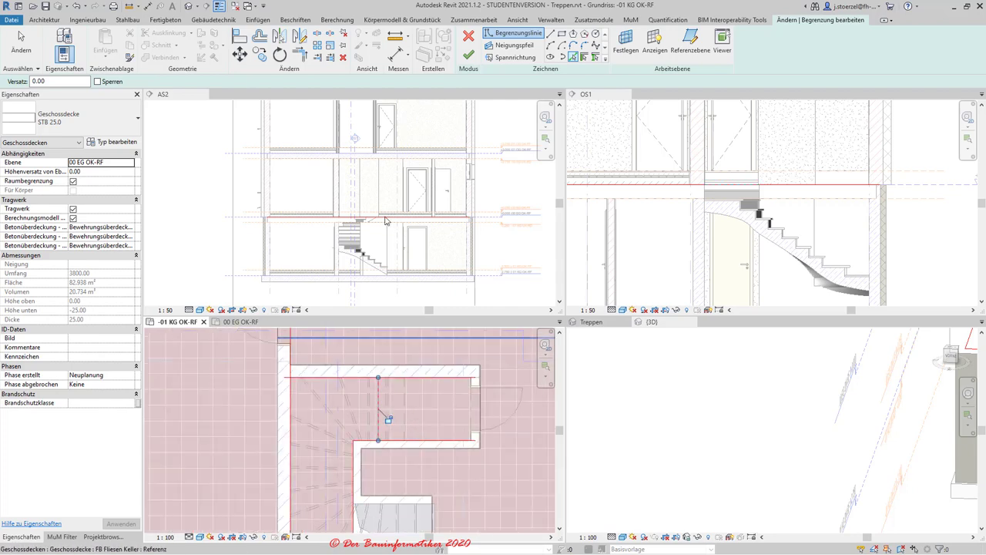
scroll(402, 463, up, 1)
scroll(402, 463, down, 2)
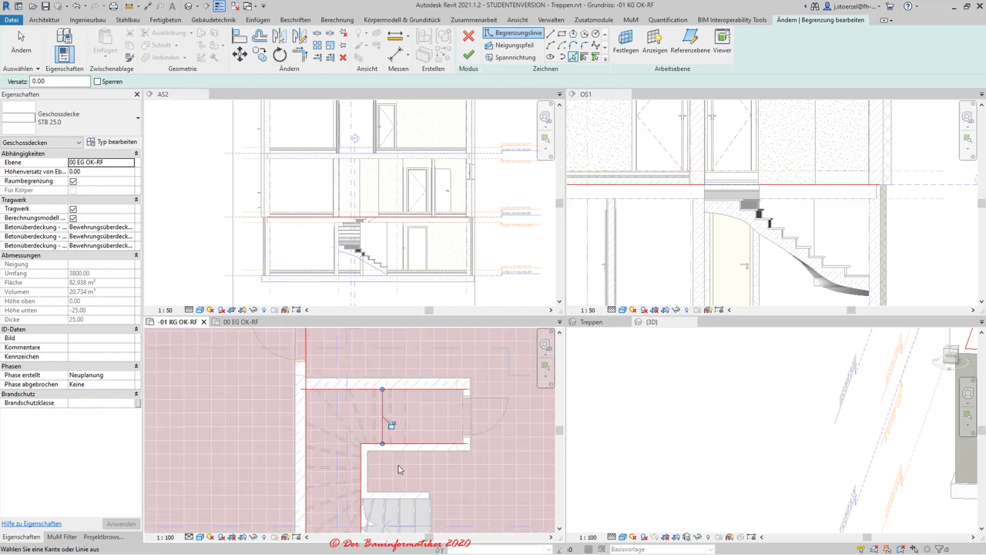
key(Escape)
key(Escape)
middle_drag(365, 413, 367, 293)
click(338, 443)
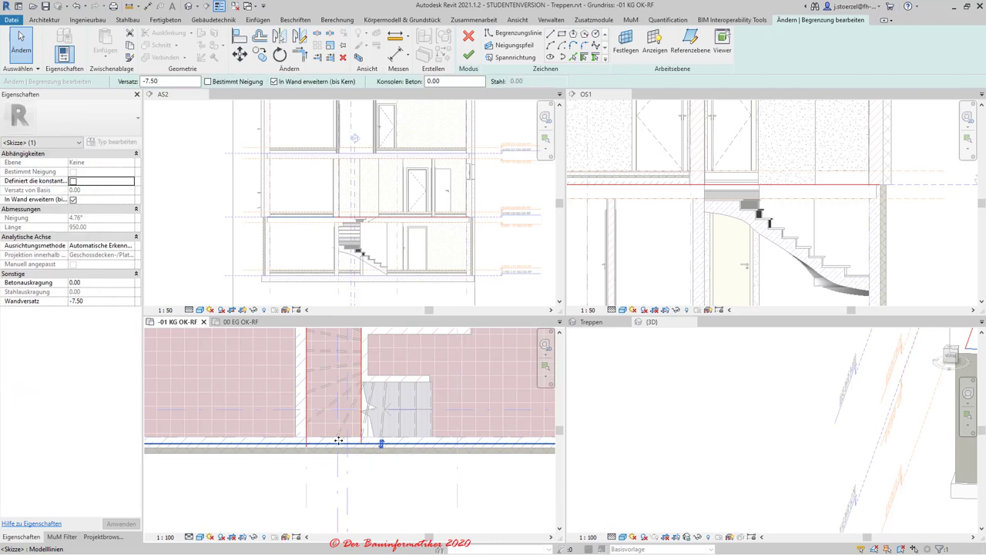
key(Escape)
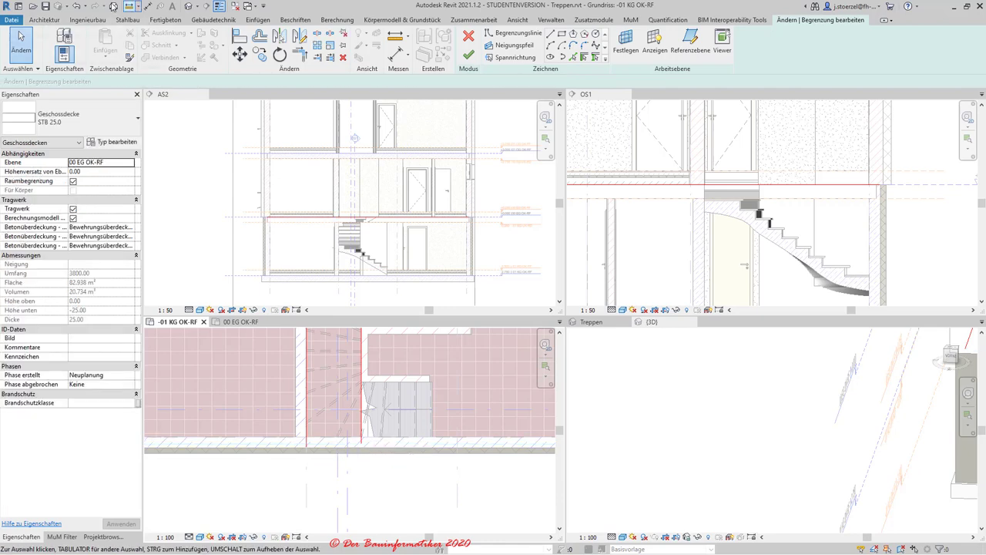
scroll(341, 440, up, 3)
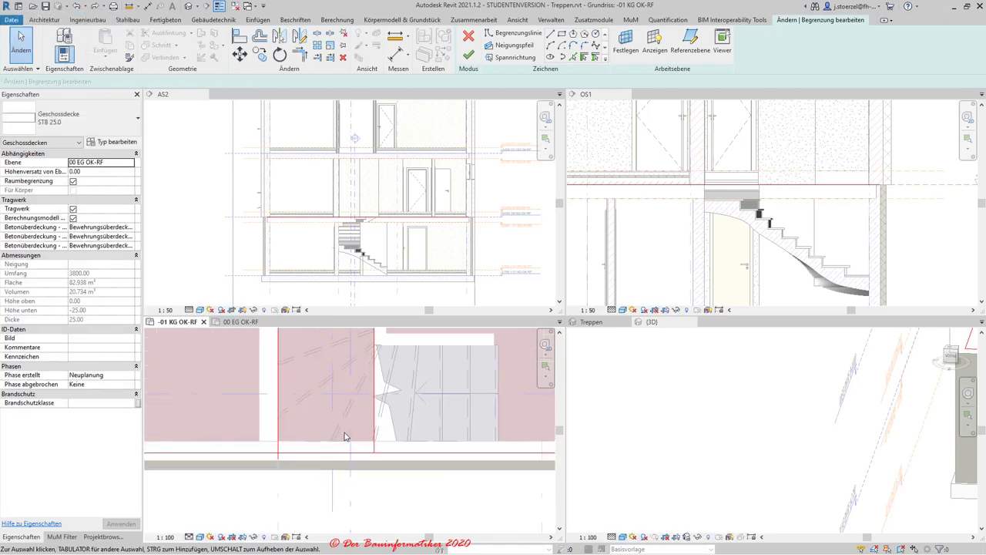
- Pick the stair's bottom edge as a locked boundary line, then return to Modify
click(573, 57)
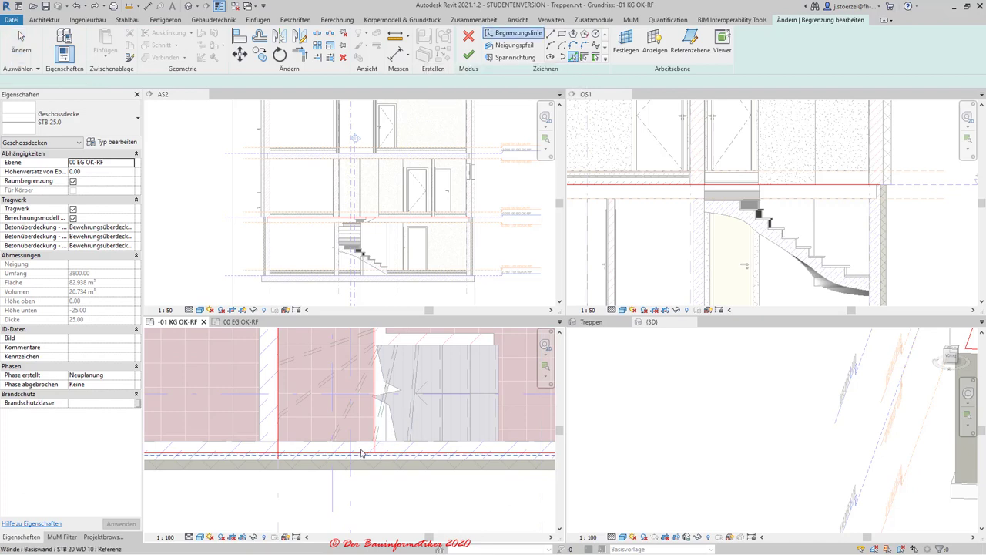
click(345, 450)
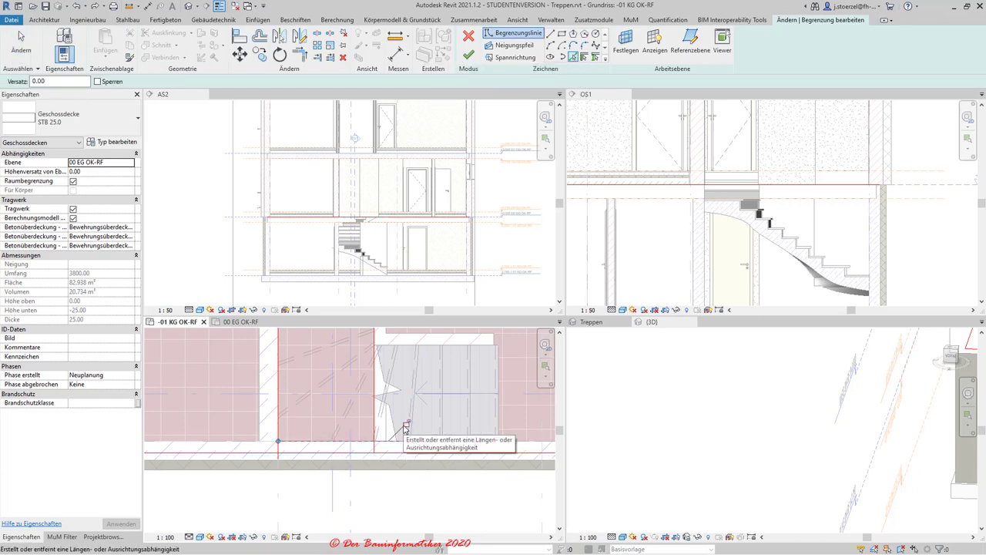
click(406, 426)
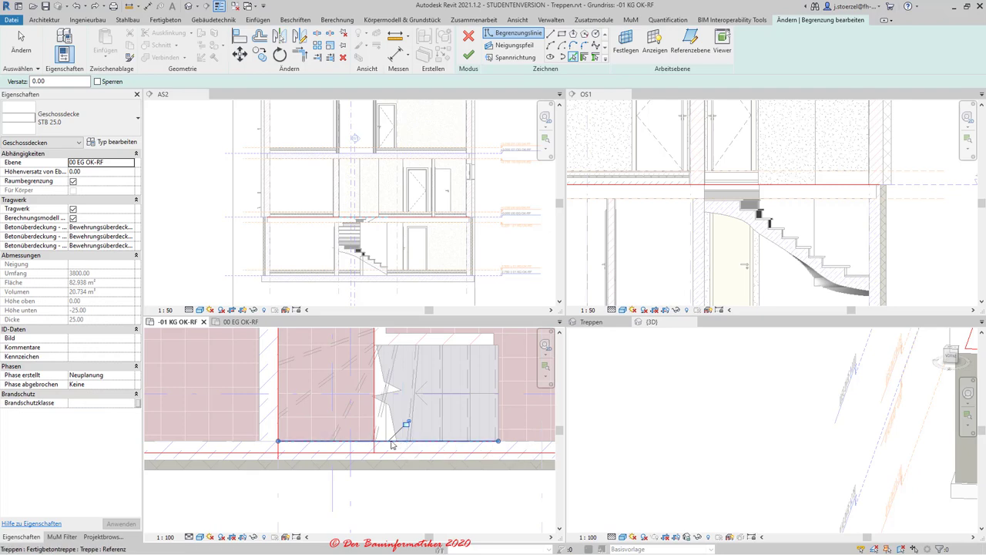
key(Escape)
scroll(338, 426, down, 1)
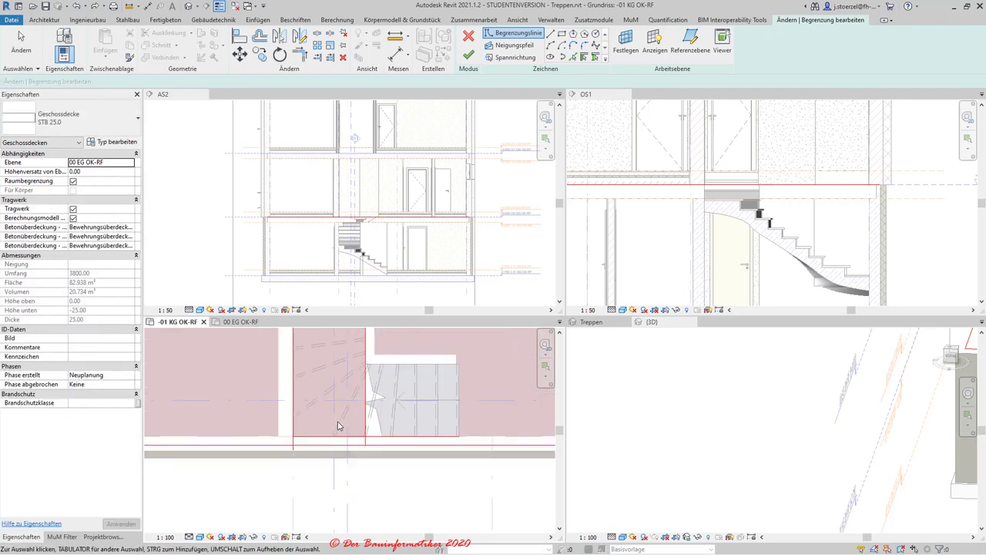
key(Escape)
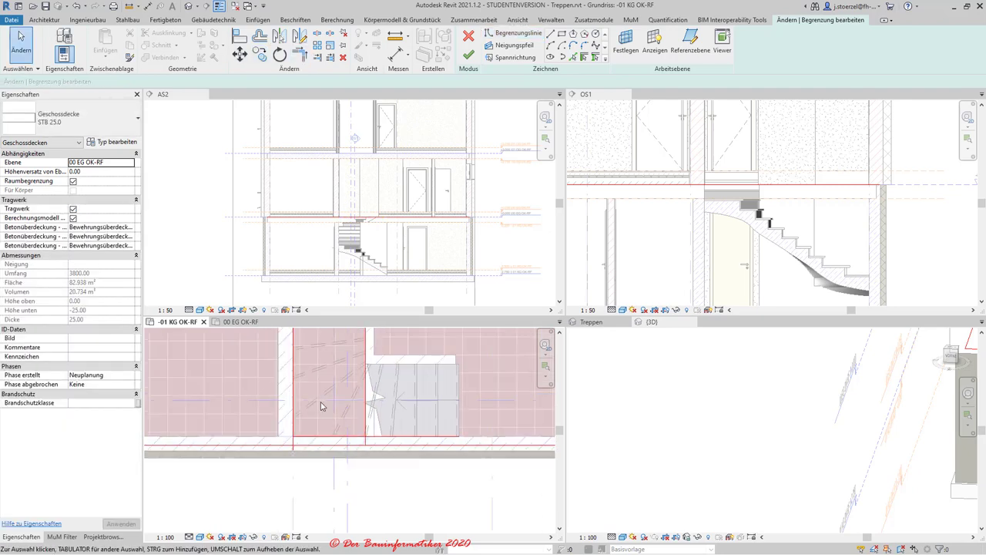
scroll(322, 406, down, 2)
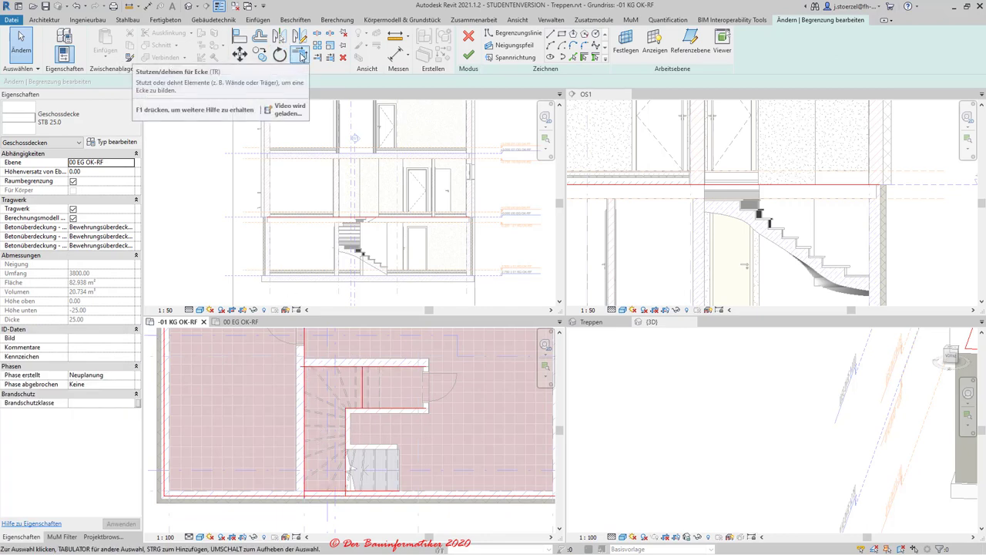
- Join the left, top and bottom boundary lines into closed corners with Trim/Extend to Corner
click(301, 56)
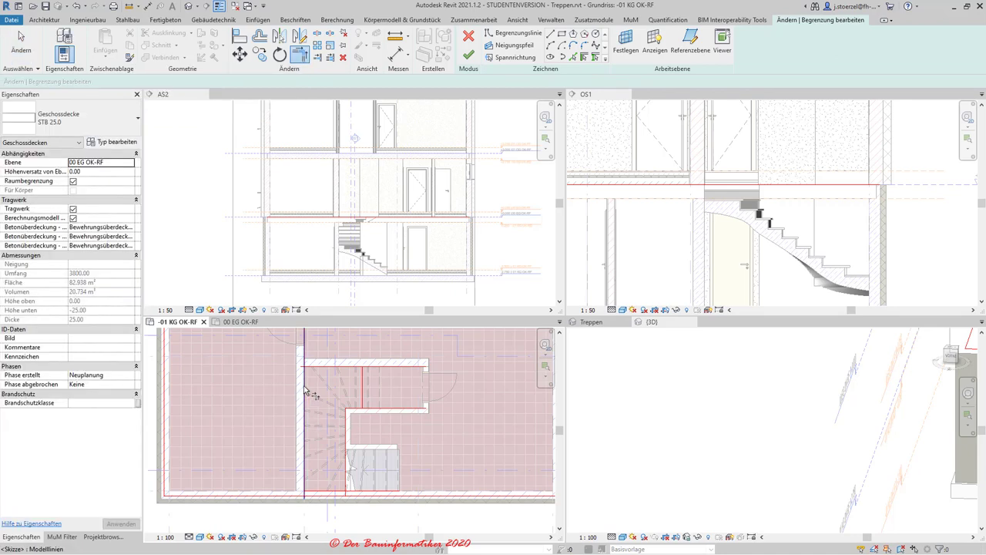
click(308, 382)
click(351, 369)
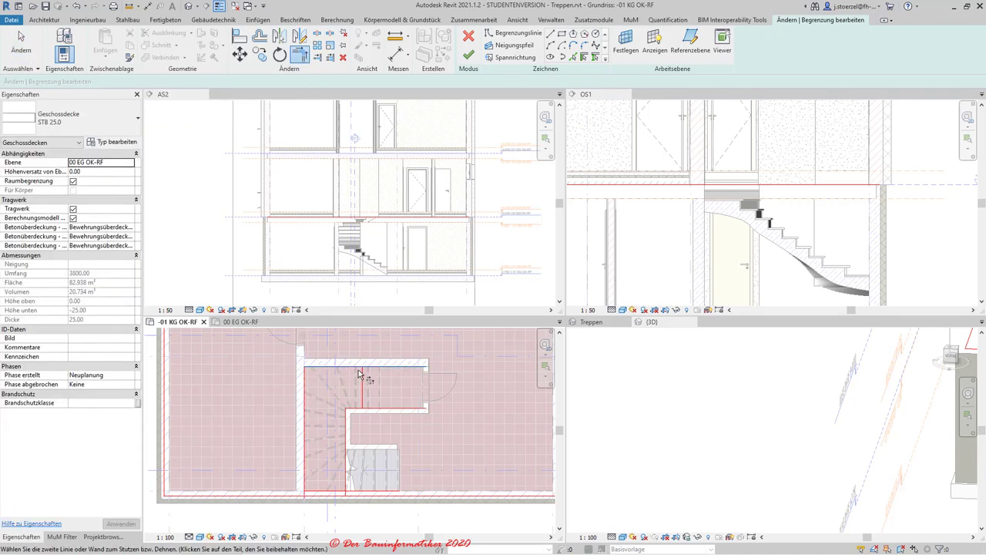
click(356, 409)
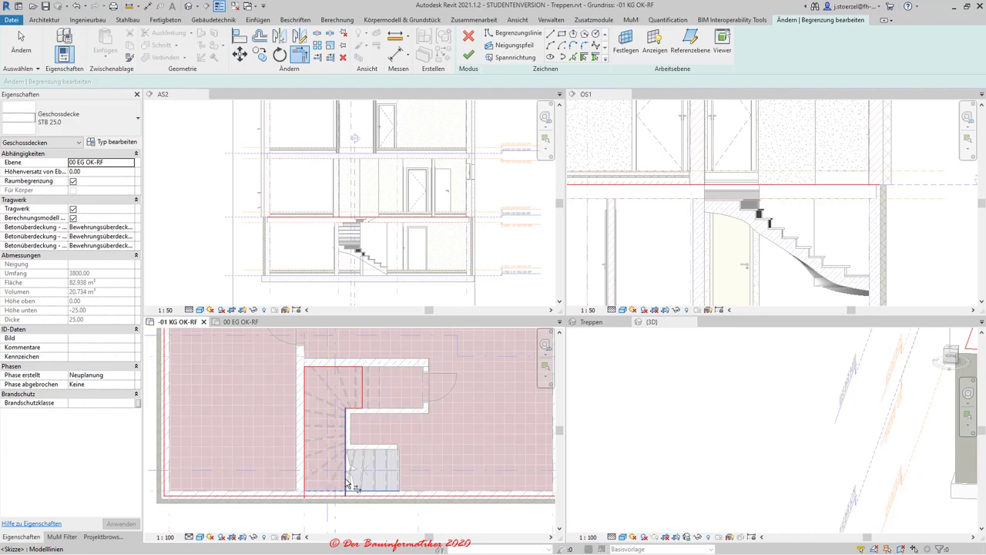
click(306, 488)
key(Escape)
- Review the opening's boundary lines and attempt Finish Edit Mode, which reports intersecting lines
drag(262, 342, 402, 499)
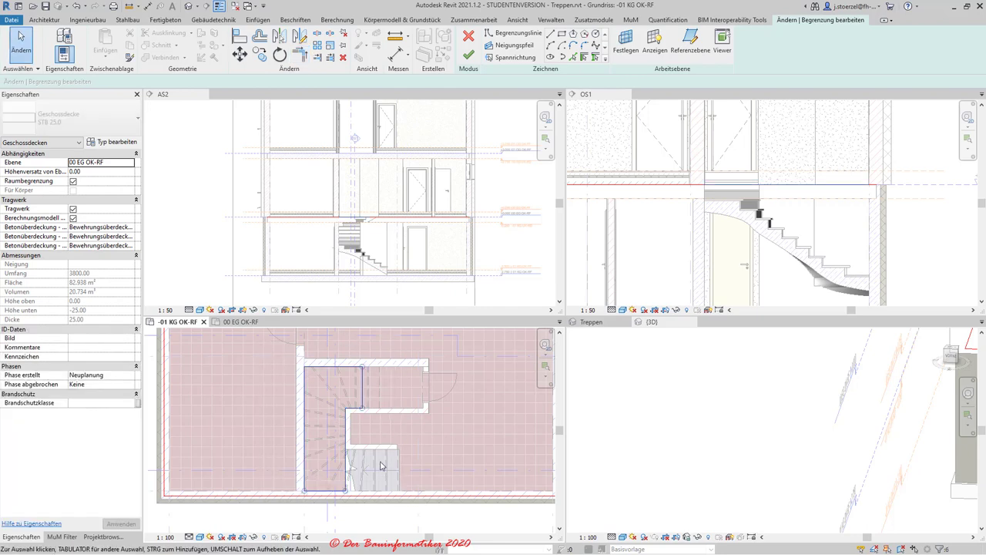
scroll(370, 493, up, 2)
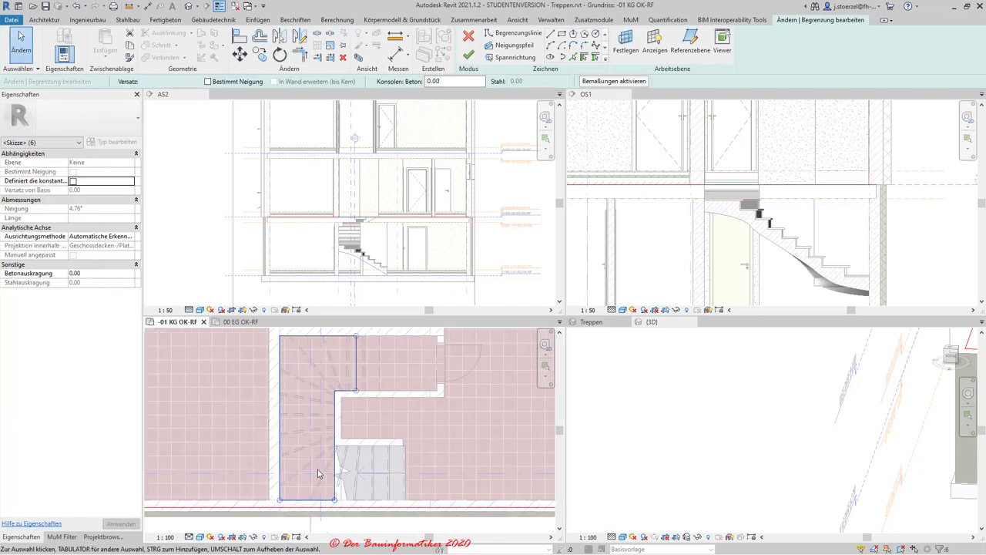
scroll(320, 473, down, 2)
click(429, 431)
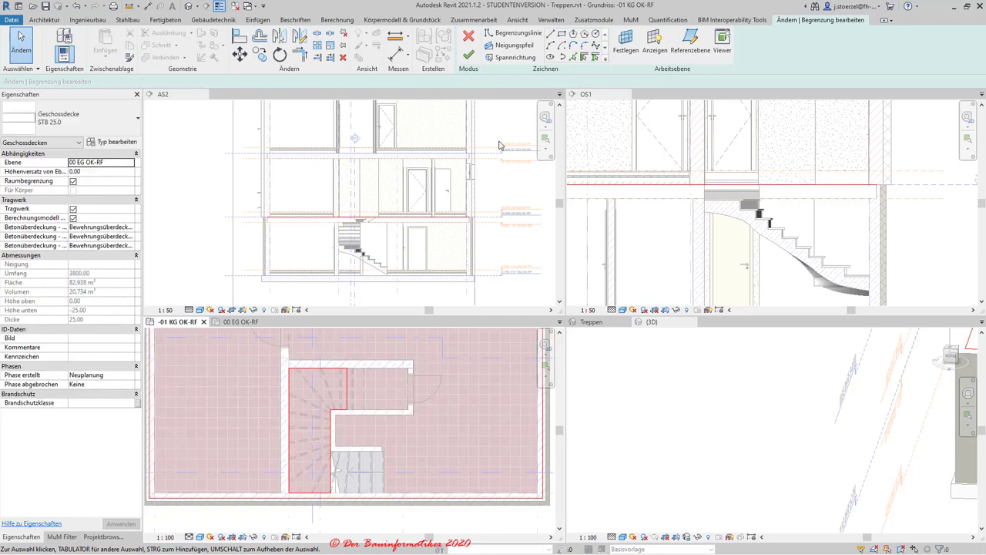
click(469, 55)
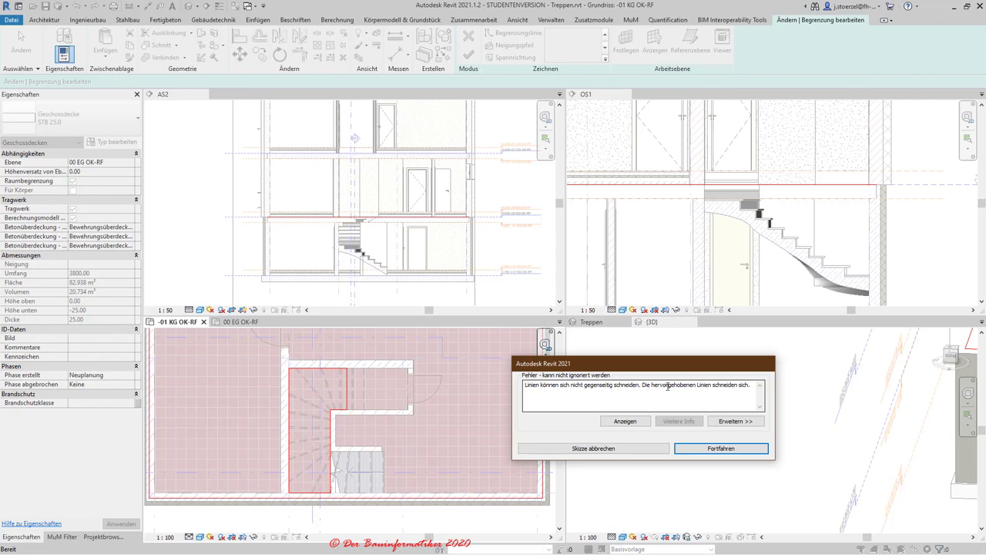
- Dismiss the error with Fortfahren and window-select the sketch lines around the stair
click(690, 450)
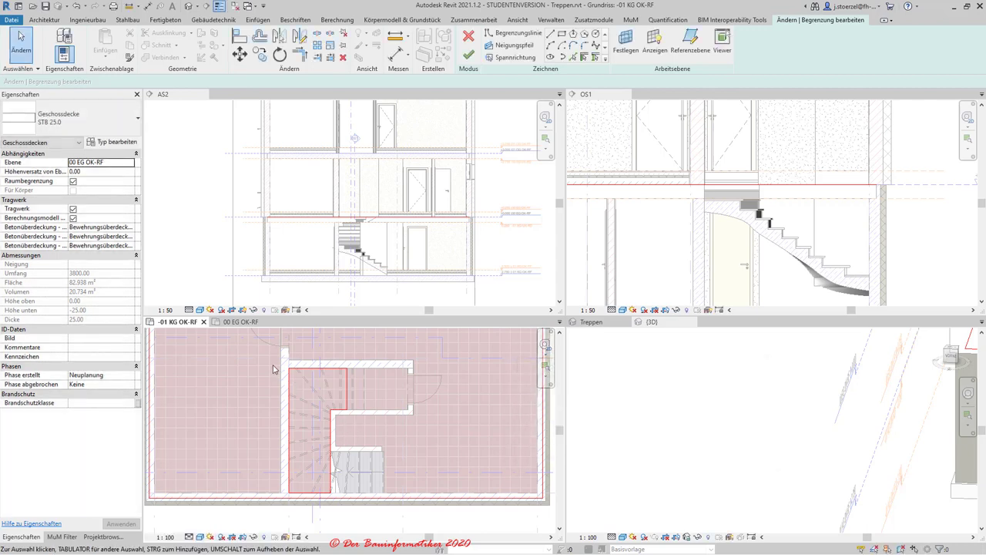
scroll(303, 387, up, 5)
scroll(308, 378, down, 2)
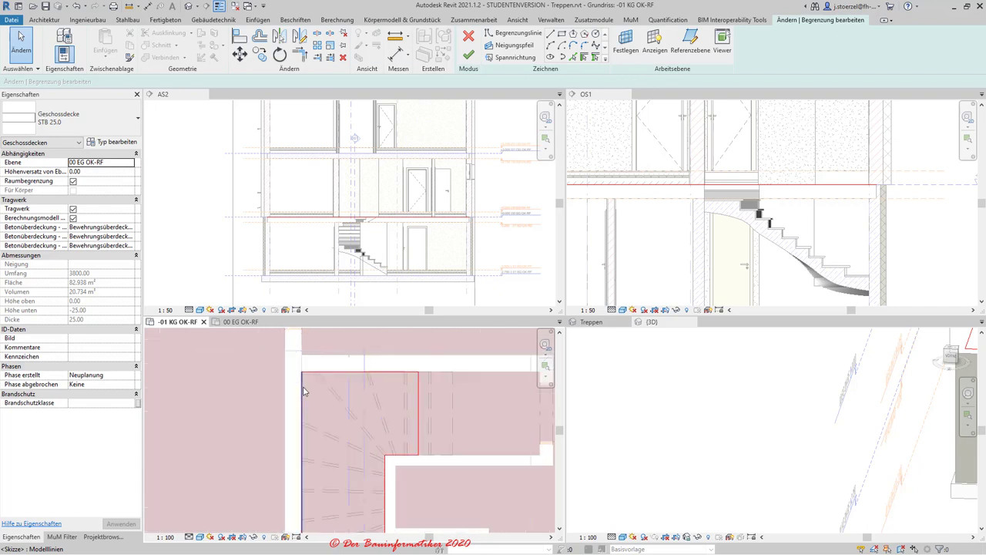
scroll(306, 393, down, 3)
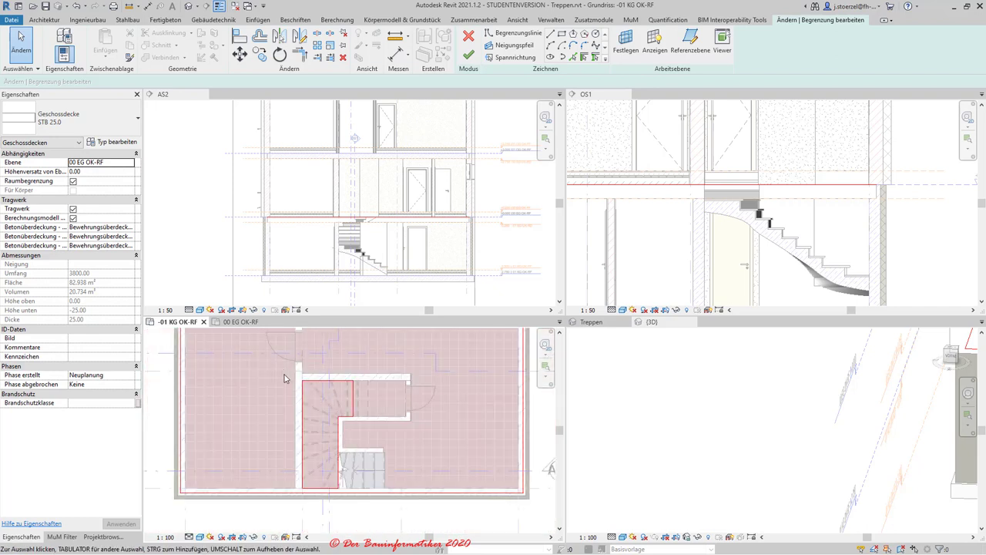
drag(290, 368, 379, 499)
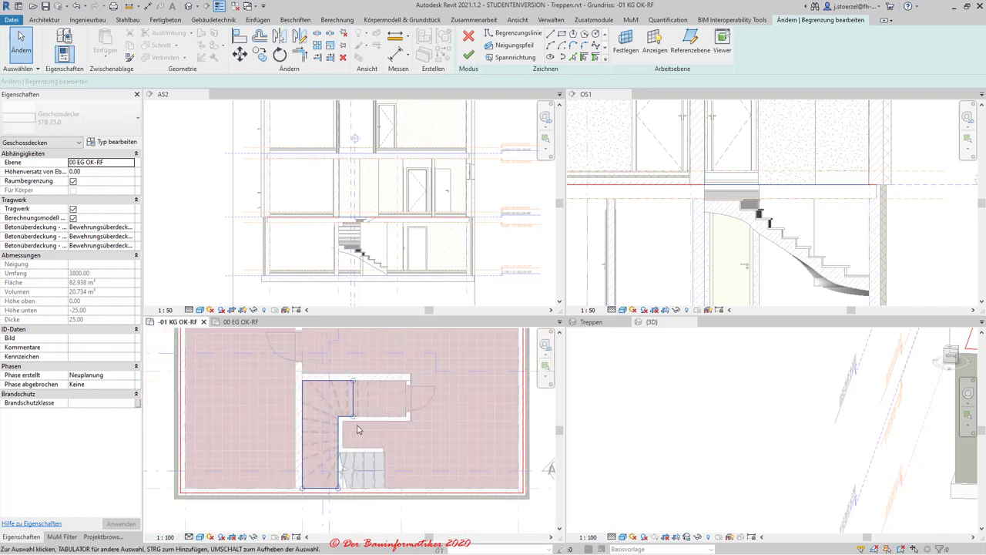
- Rejoin the left and top boundary lines at the top-left corner using TR
key(Escape)
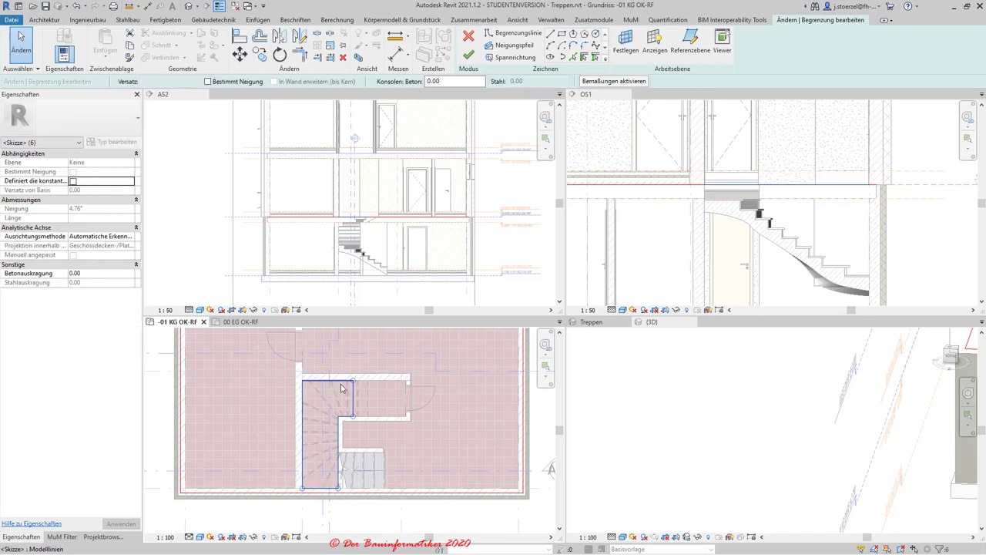
key(t)
key(r)
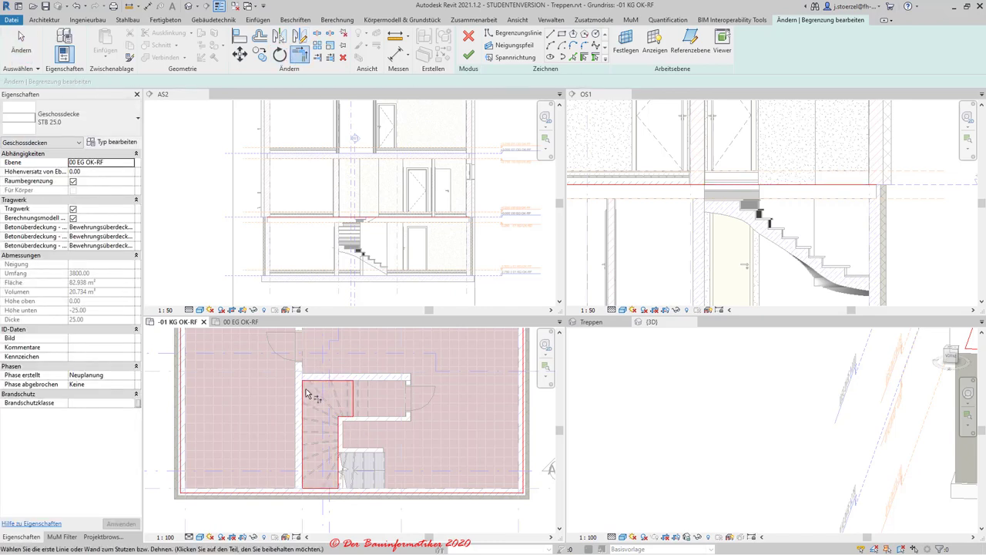
click(307, 385)
scroll(311, 383, up, 2)
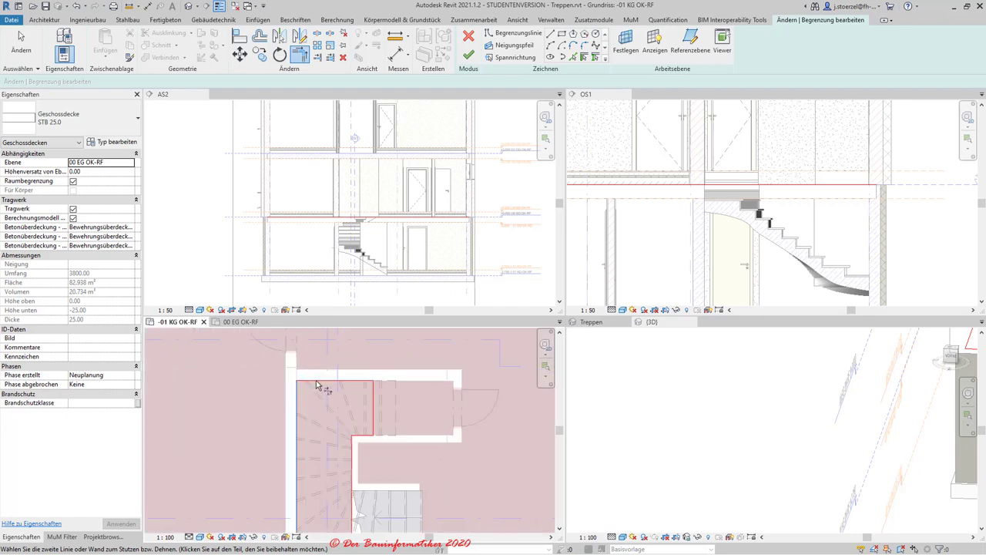
scroll(312, 389, up, 2)
scroll(312, 393, up, 2)
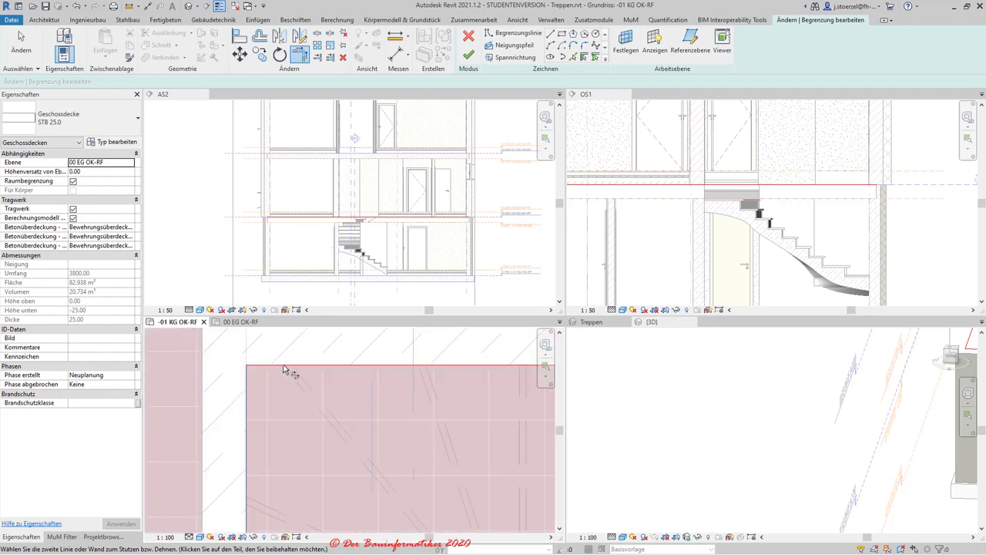
click(277, 366)
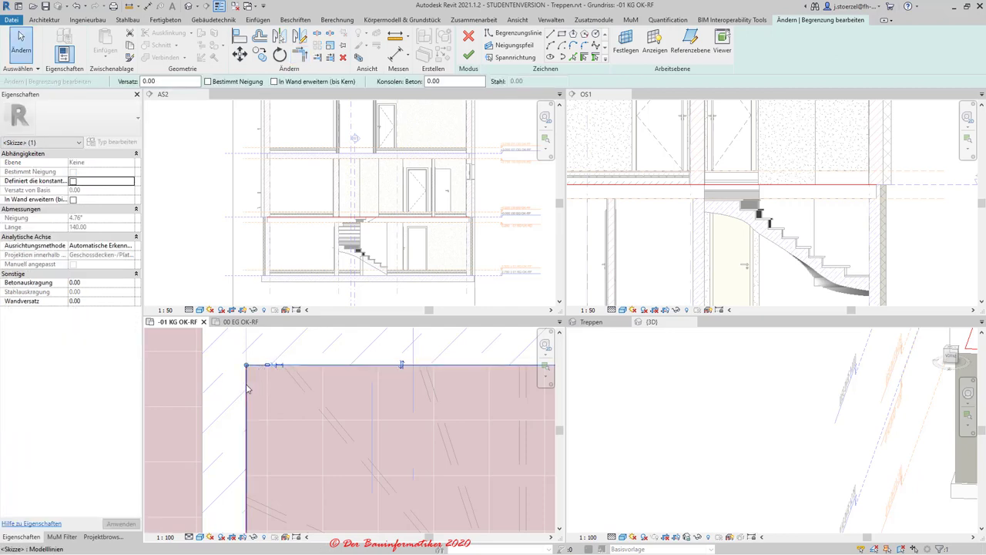
key(Escape)
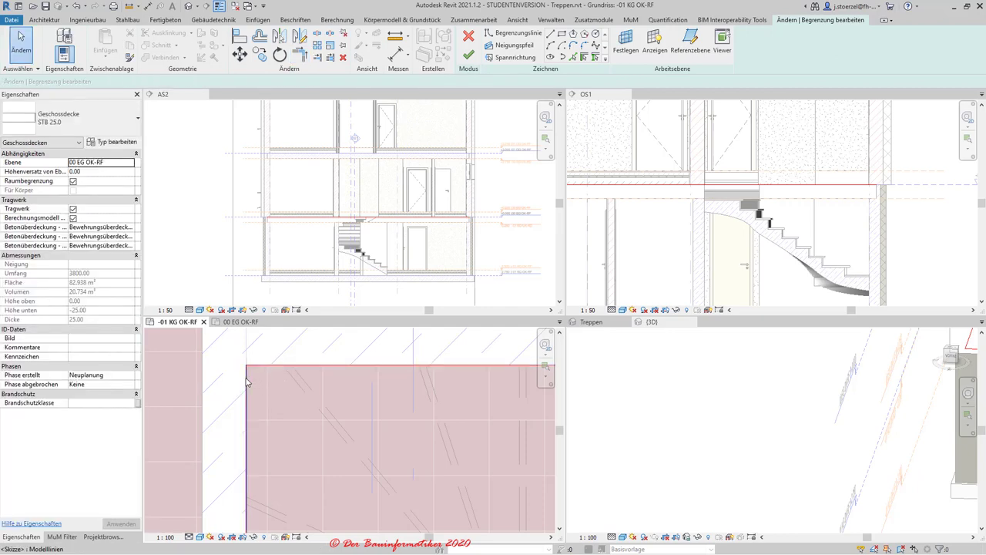
- Drag the top boundary line's endpoint to shorten it to a length of 140
click(288, 365)
middle_drag(288, 391, 342, 403)
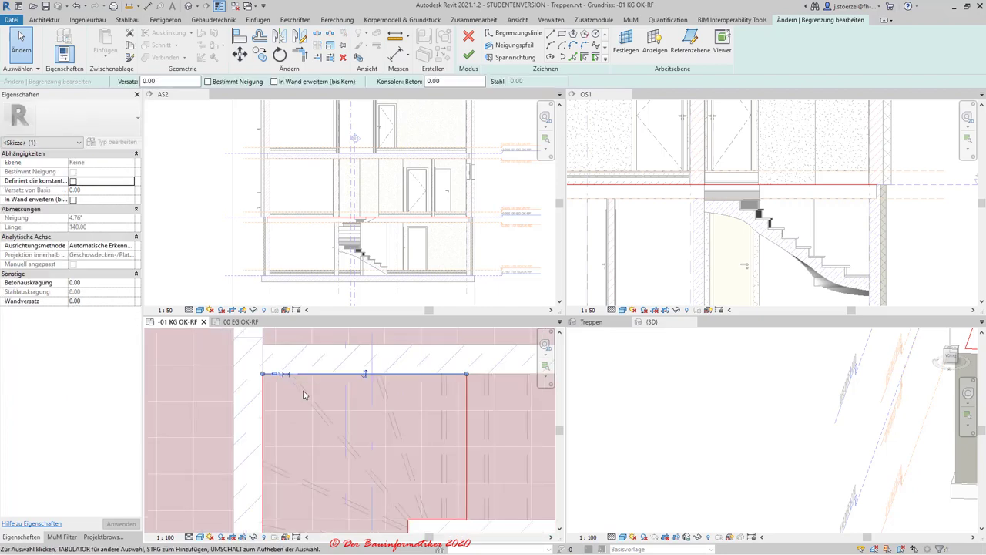
key(Escape)
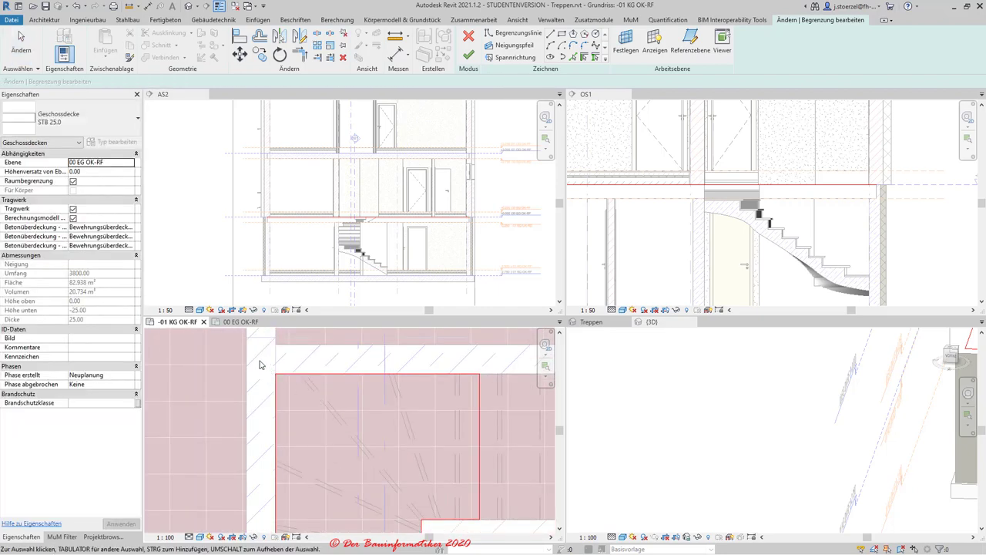
scroll(342, 403, down, 3)
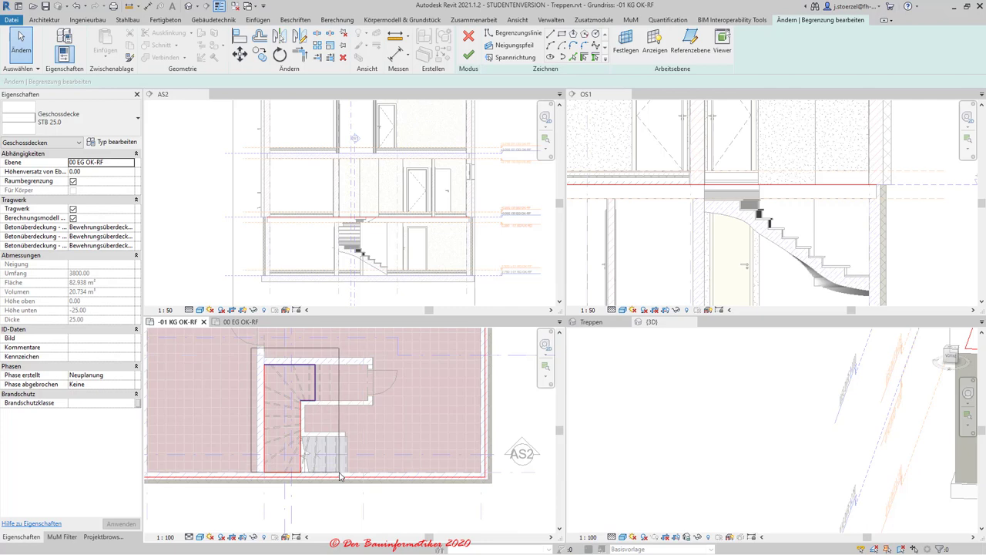
scroll(271, 370, up, 2)
scroll(271, 371, up, 2)
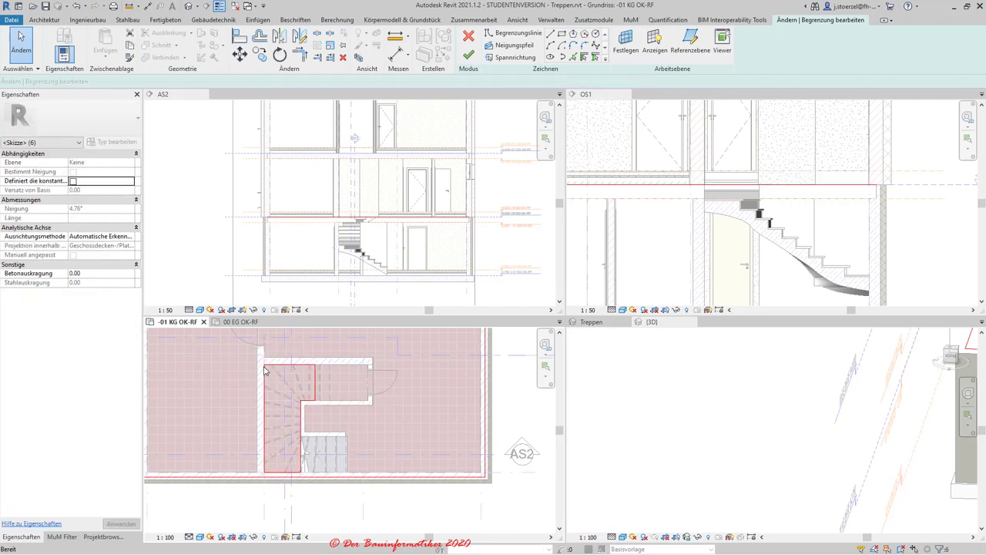
click(272, 366)
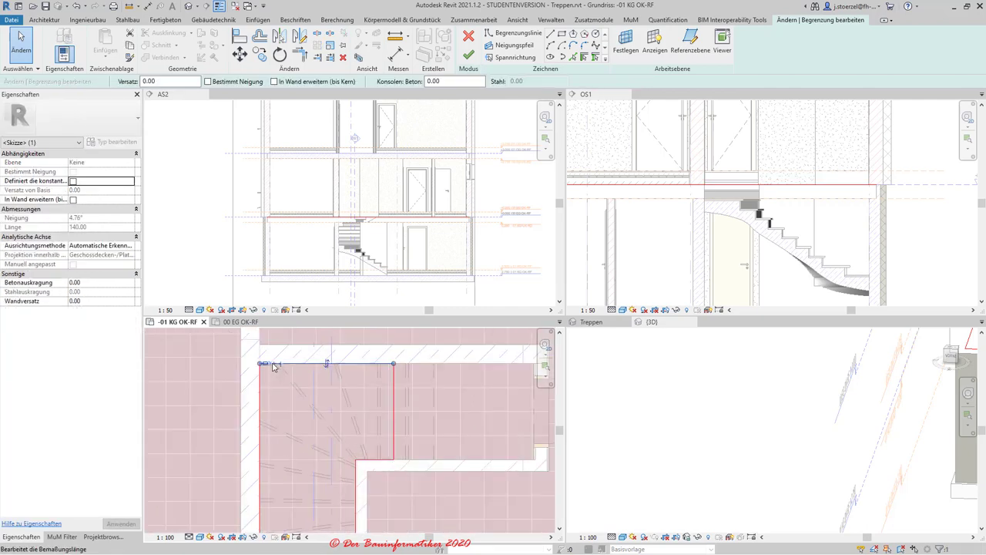
click(323, 385)
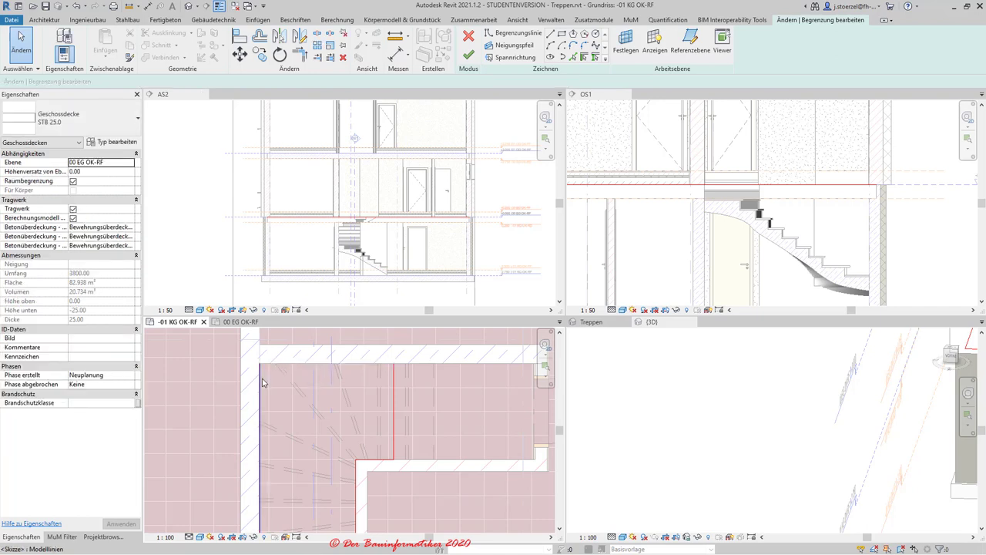
scroll(295, 385, down, 2)
scroll(295, 385, up, 1)
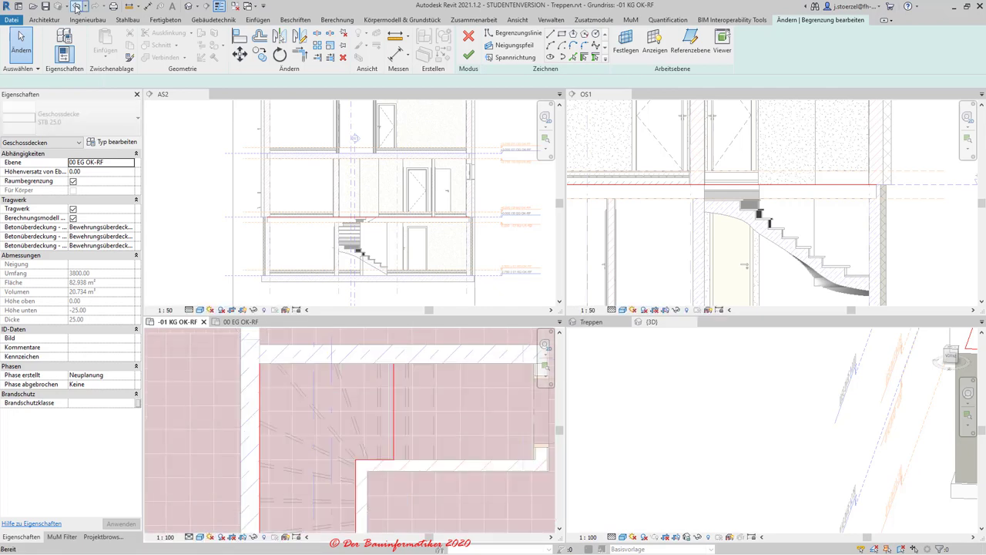
- Shorten the top boundary line to 128 by dragging its endpoint
click(283, 366)
scroll(324, 361, up, 3)
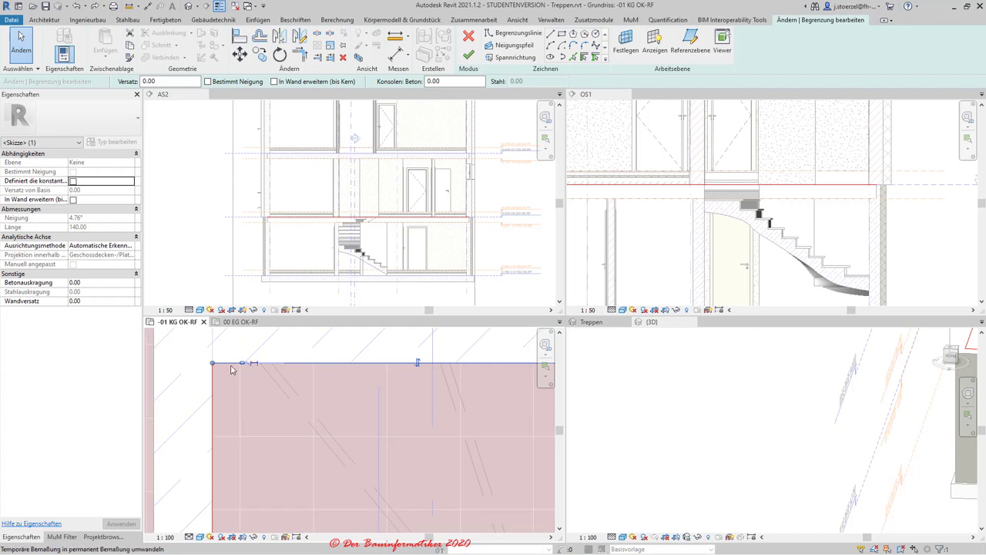
drag(213, 364, 216, 386)
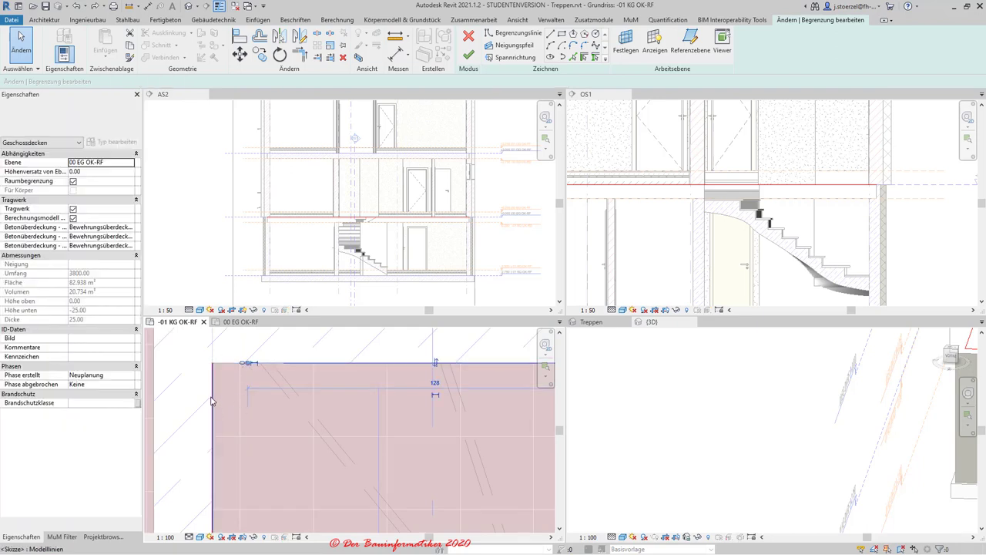
click(214, 390)
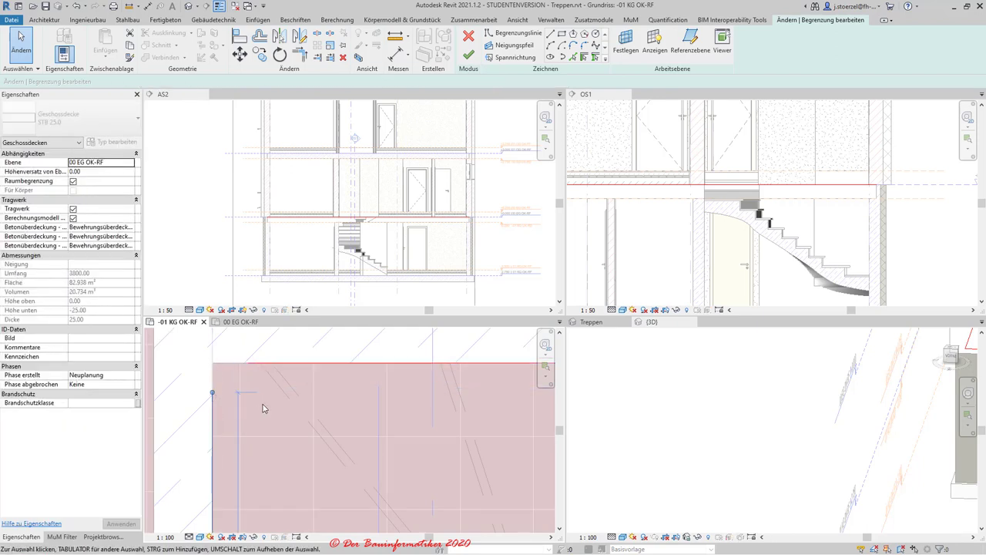
click(220, 7)
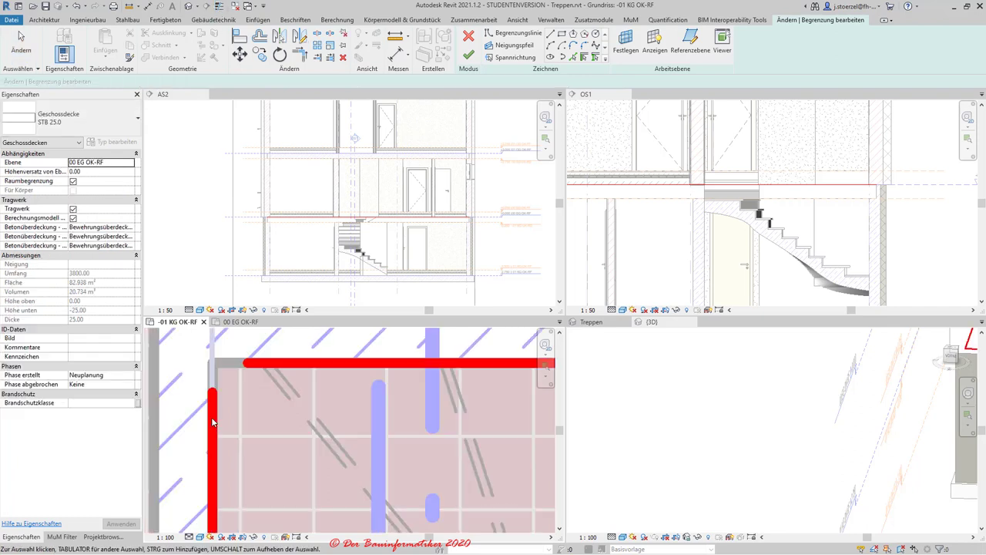
scroll(293, 422, down, 2)
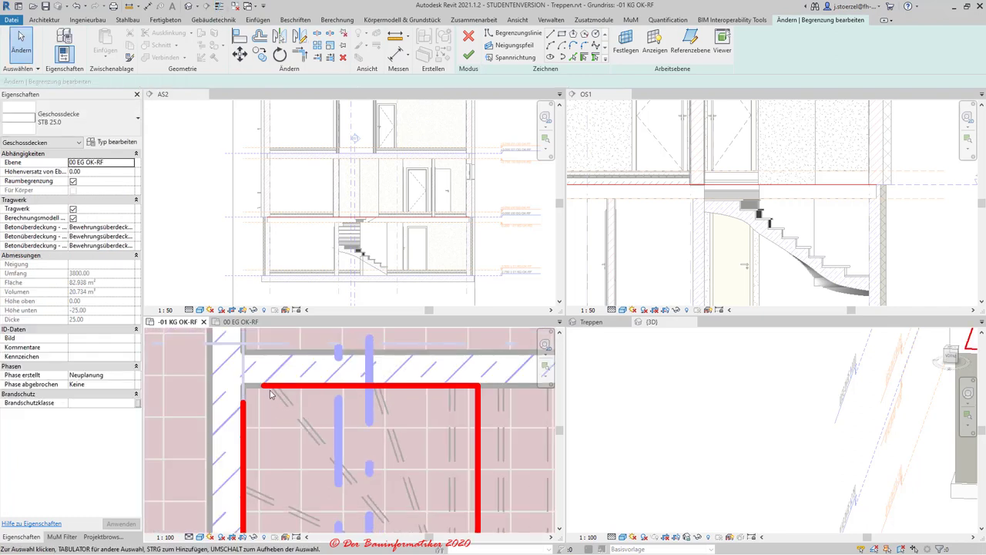
- Join the top and left boundary lines at a corner and retry Finish Edit Mode
click(301, 57)
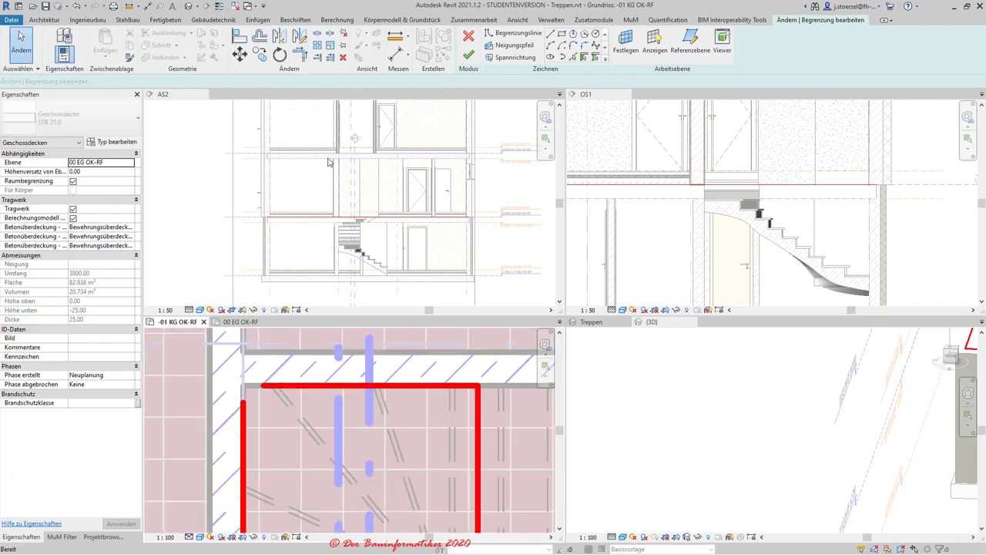
click(270, 386)
click(245, 420)
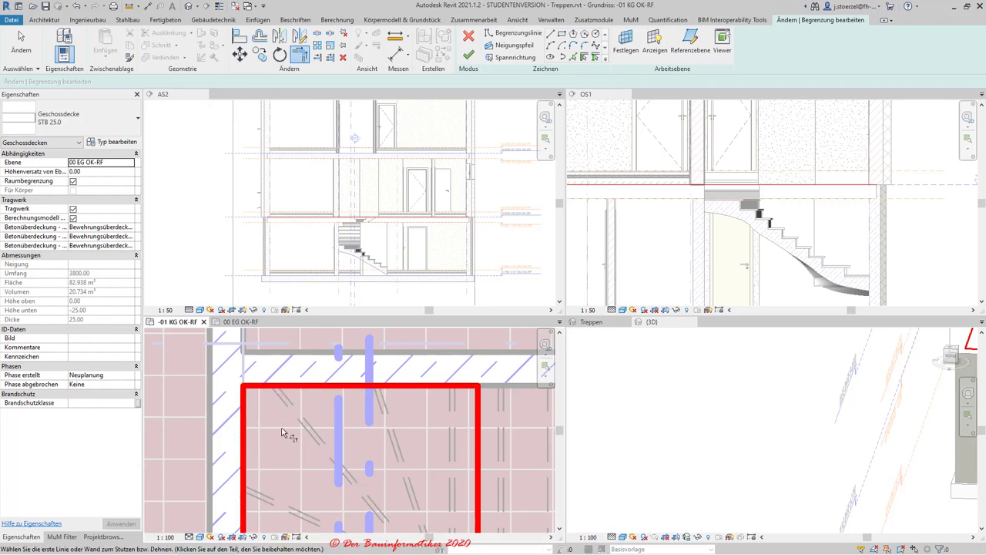
scroll(328, 426, down, 3)
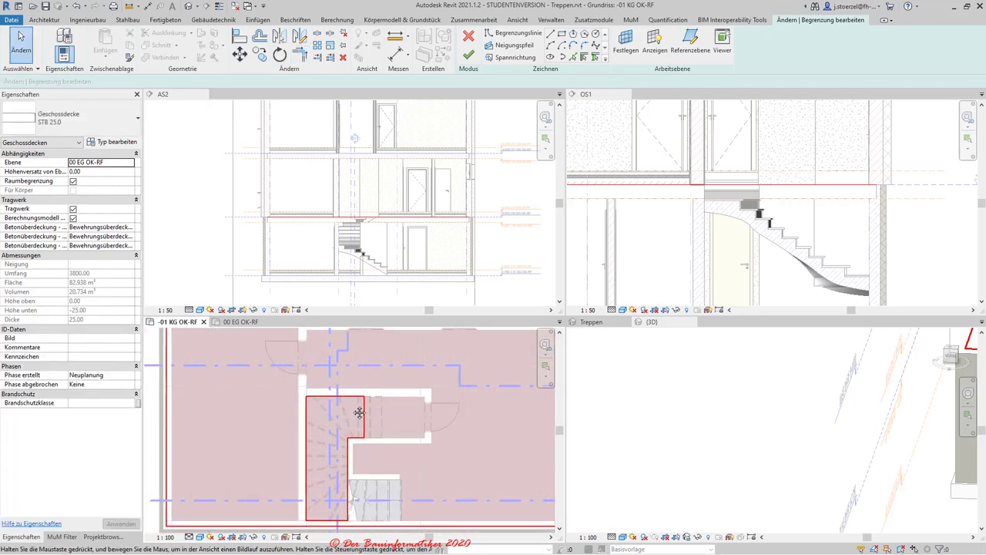
scroll(385, 431, down, 2)
key(Escape)
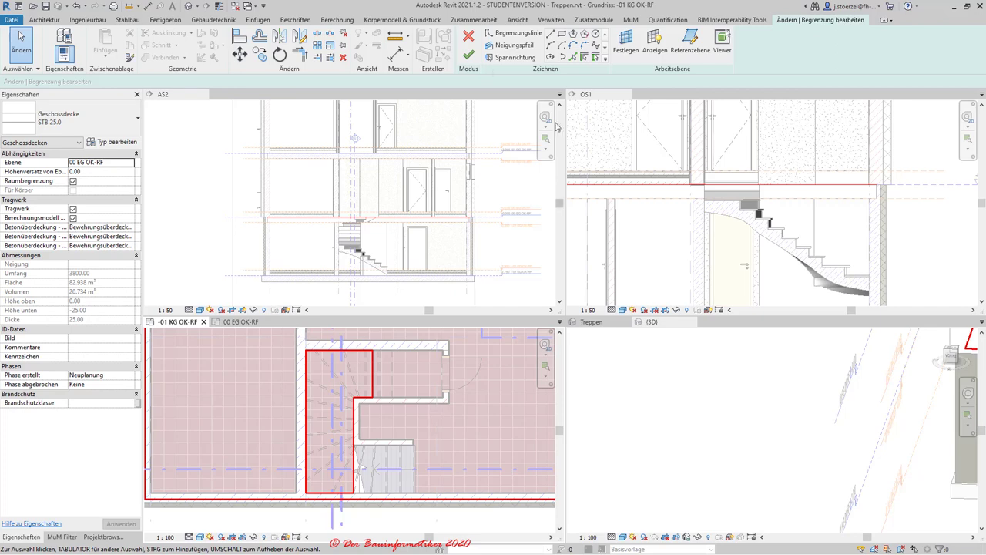
click(472, 60)
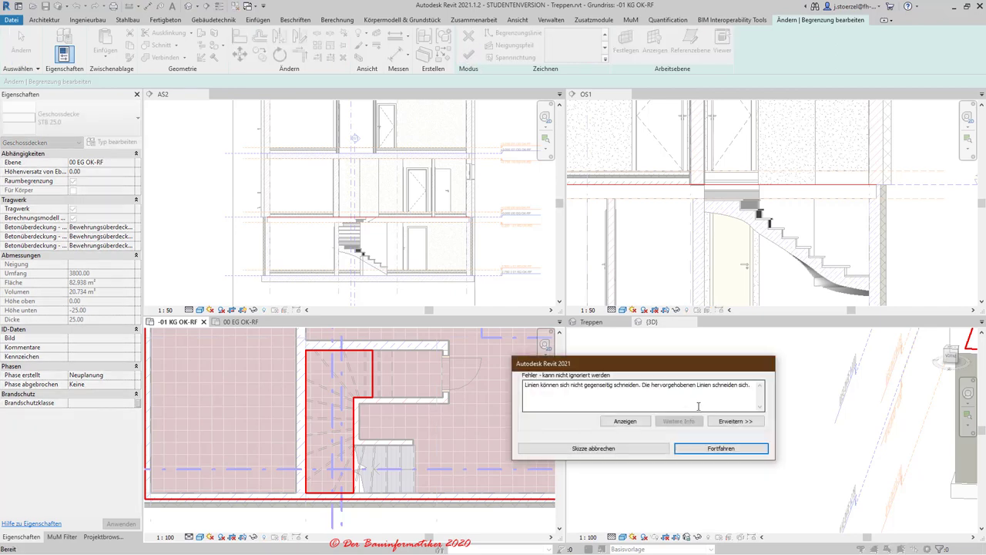
- Show the intersecting boundary lines via Anzeigen, then dismiss the error with Fortfahren
click(626, 422)
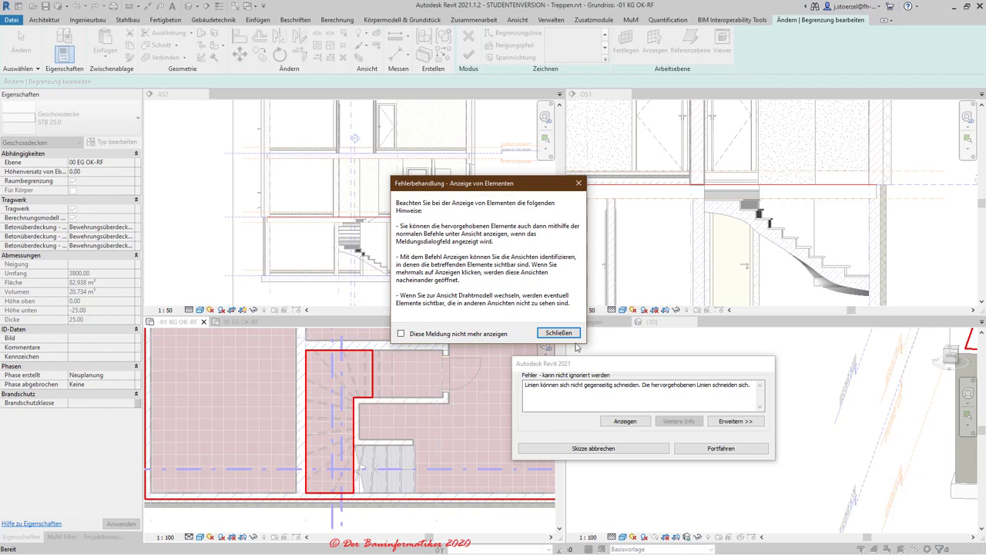
click(557, 332)
scroll(390, 506, down, 3)
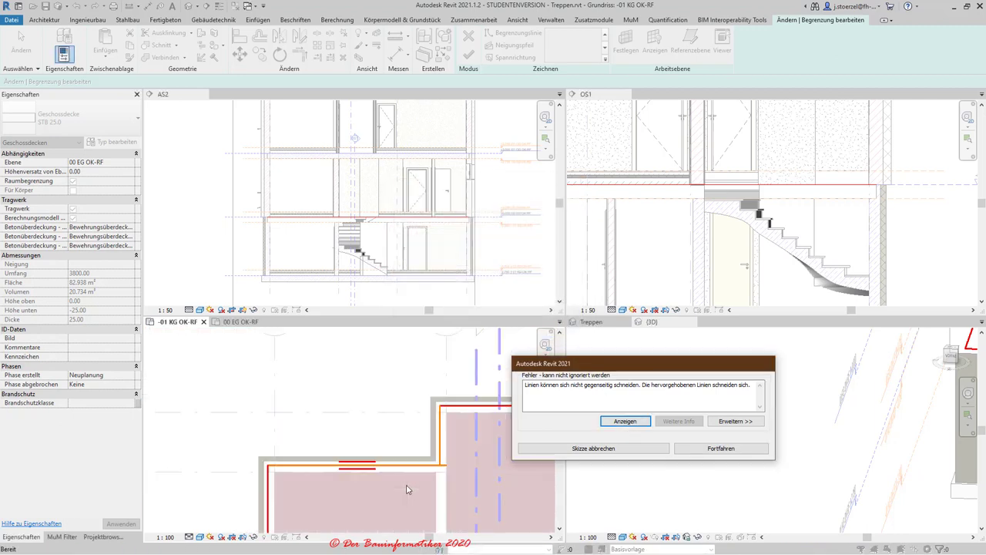
scroll(389, 505, down, 2)
scroll(381, 462, up, 2)
scroll(414, 358, up, 2)
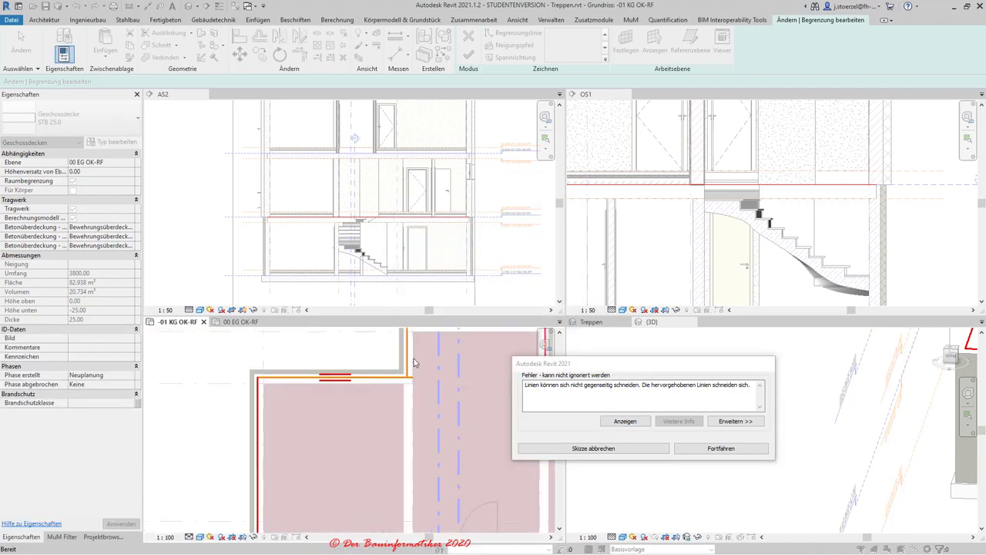
scroll(408, 385, up, 2)
scroll(406, 400, up, 1)
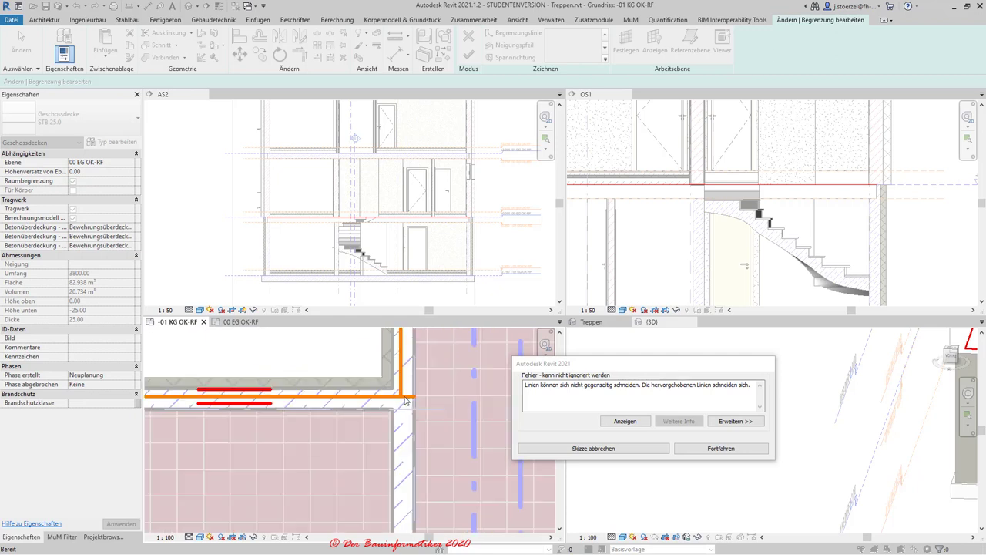
click(722, 450)
- Inspect the 337.5 boundary line and reactivate Trim/Extend to Corner
scroll(378, 409, down, 3)
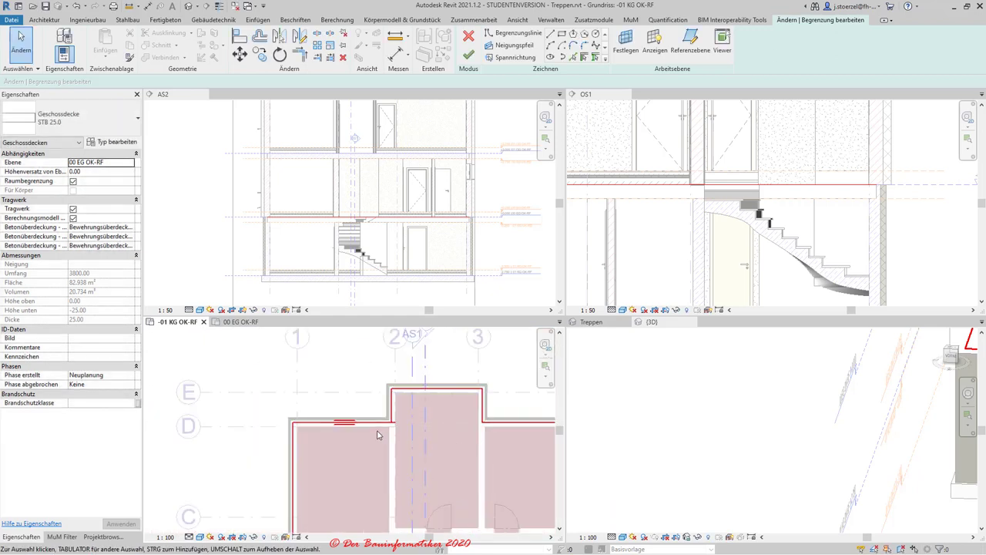
click(392, 422)
click(393, 422)
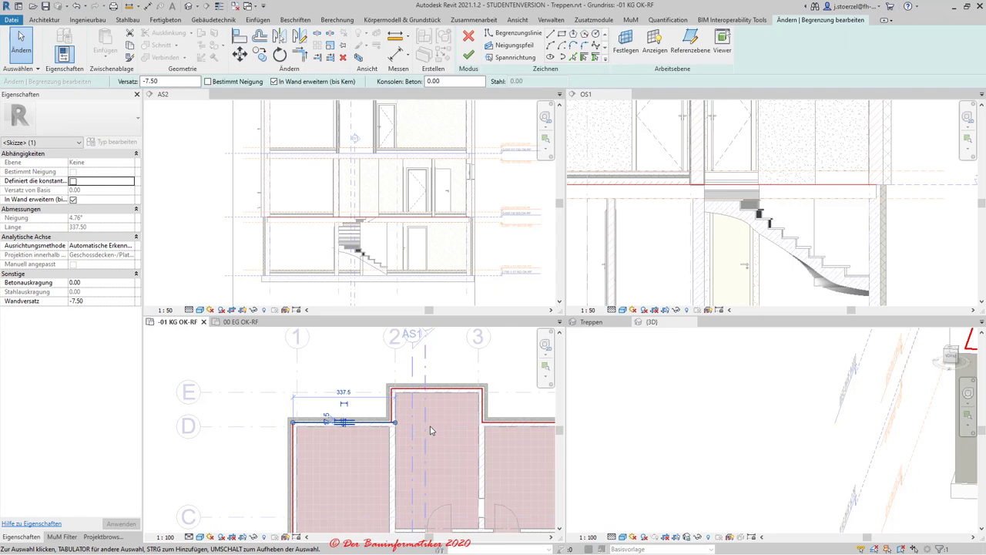
click(436, 430)
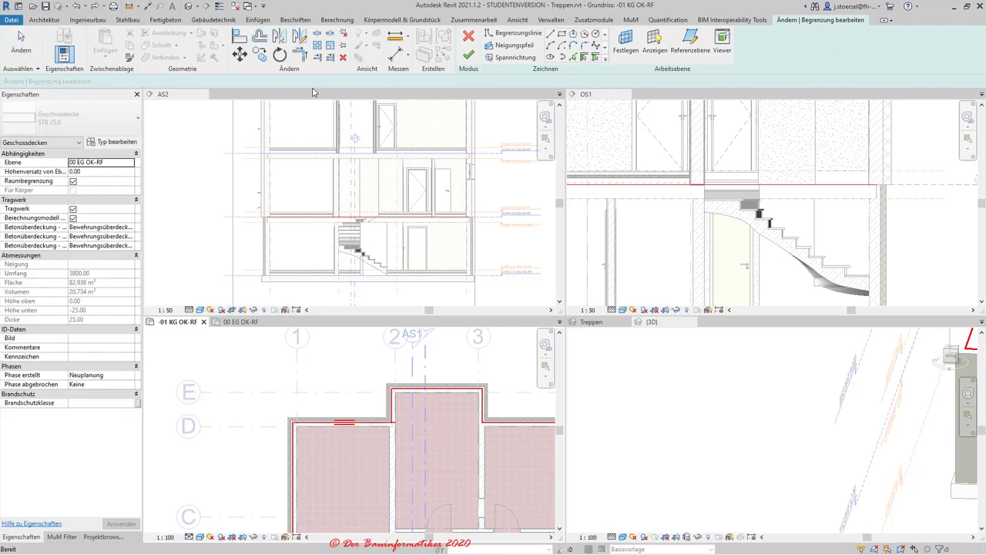
click(299, 54)
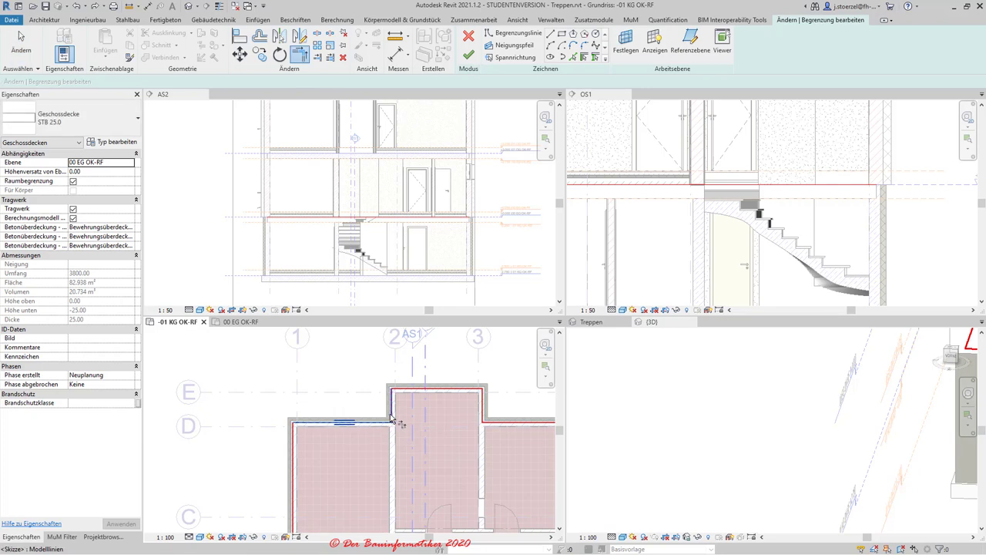
scroll(393, 417, down, 5)
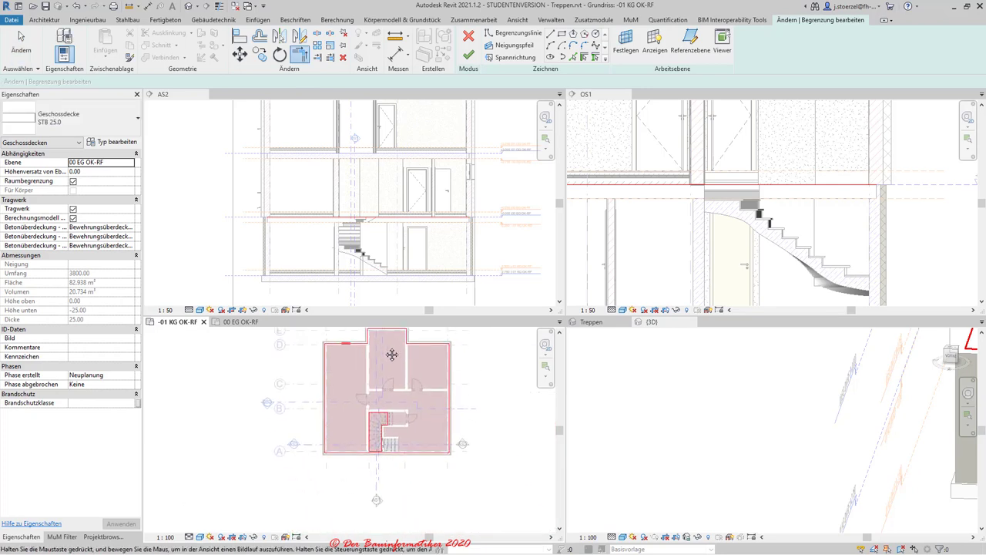
scroll(393, 417, up, 3)
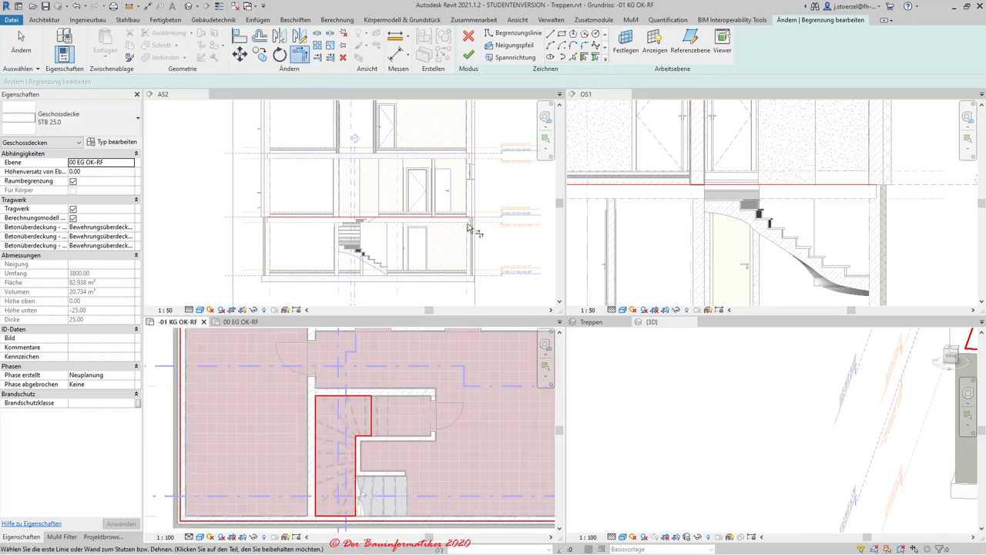
scroll(351, 406, down, 2)
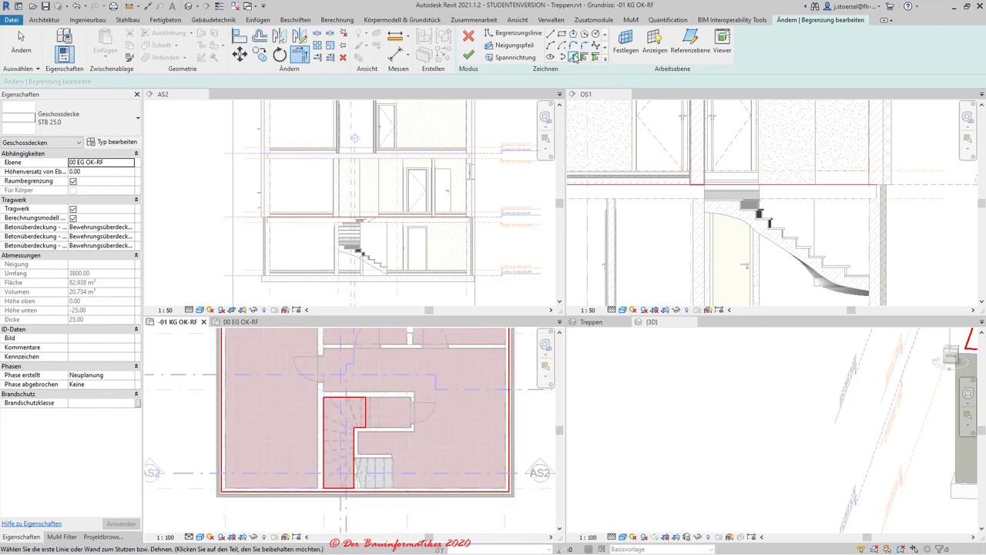
scroll(354, 417, down, 2)
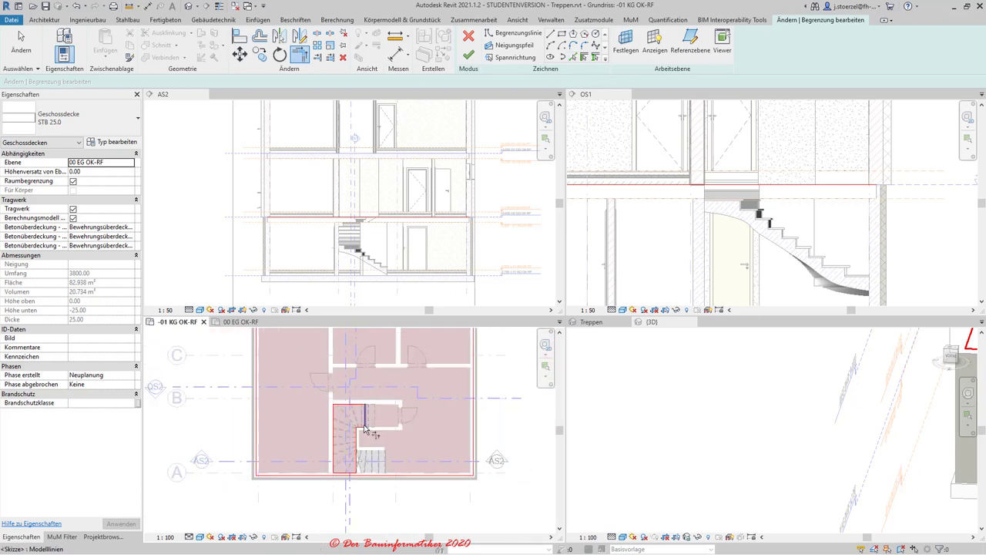
- Finish the slab sketch and choose Nicht fixieren so the walls stay unattached
click(470, 55)
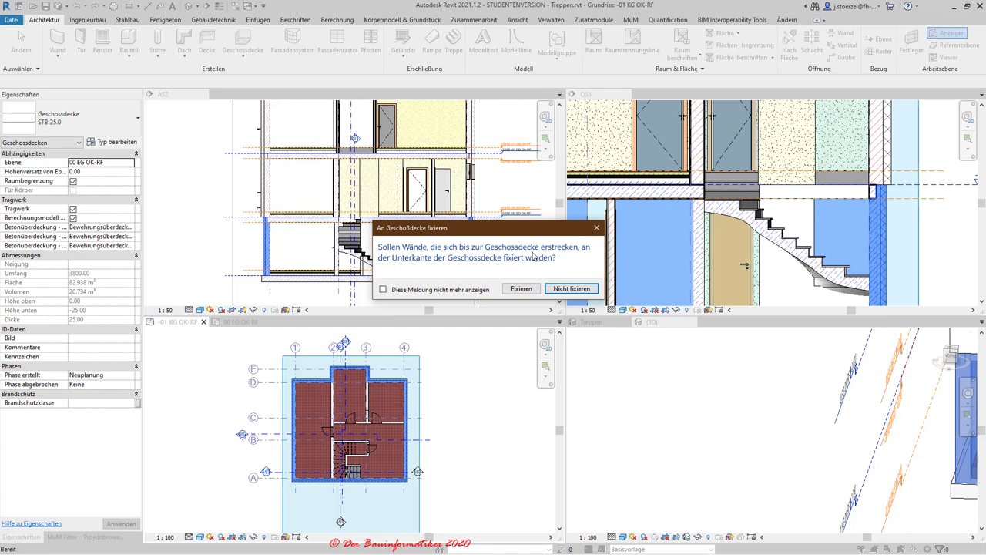
click(564, 291)
- Zoom into the staircase in AS2 and orbit the Treppen 3D view around the stair and slab
scroll(378, 418, up, 2)
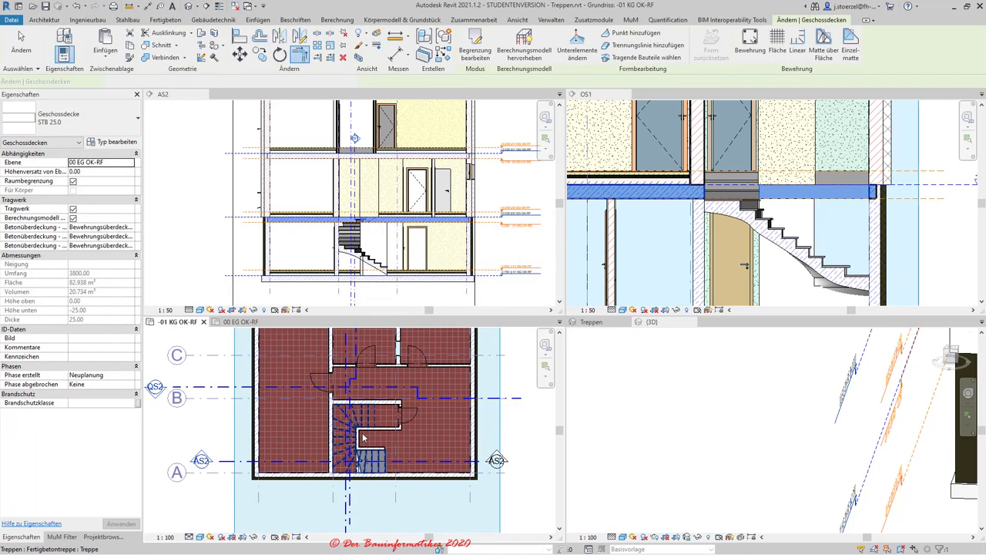
scroll(381, 417, up, 2)
scroll(370, 416, up, 2)
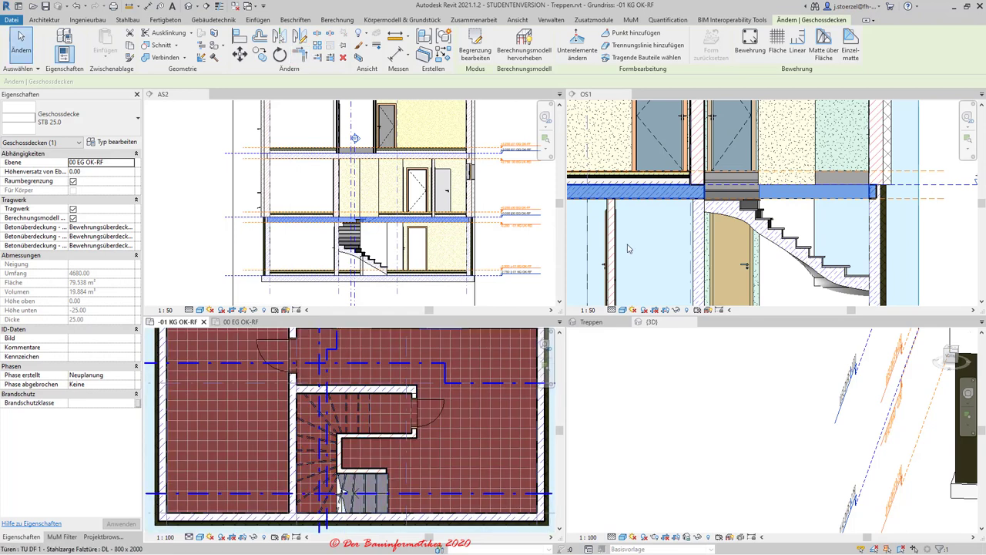
scroll(432, 228, up, 1)
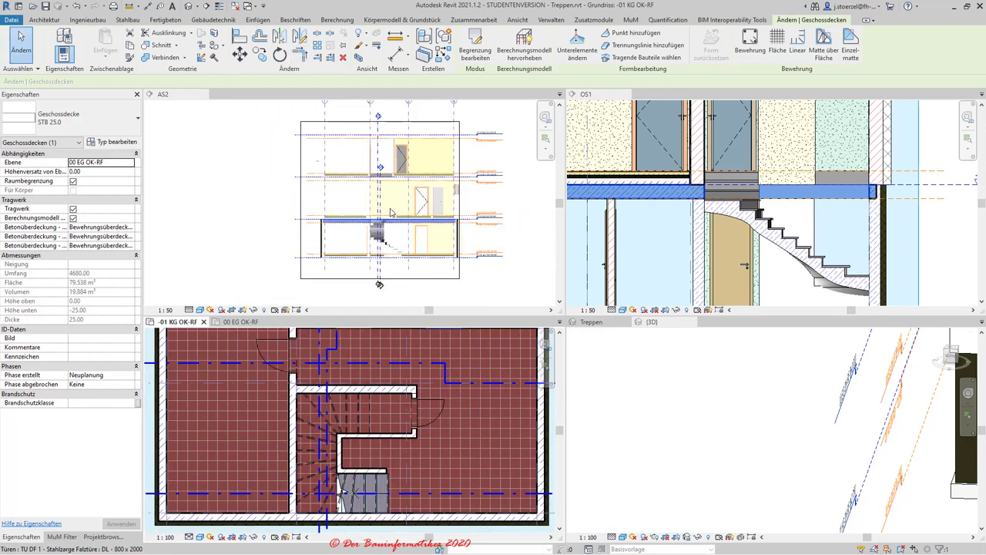
scroll(408, 223, up, 1)
scroll(390, 218, up, 1)
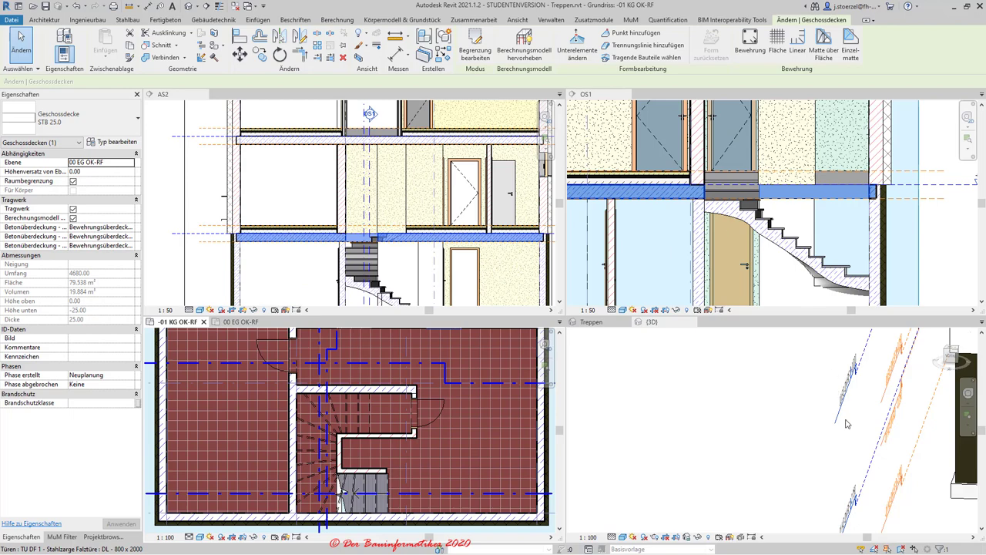
mouse_move(847, 424)
middle_down()
mouse_move(802, 467)
mouse_move(751, 457)
middle_up()
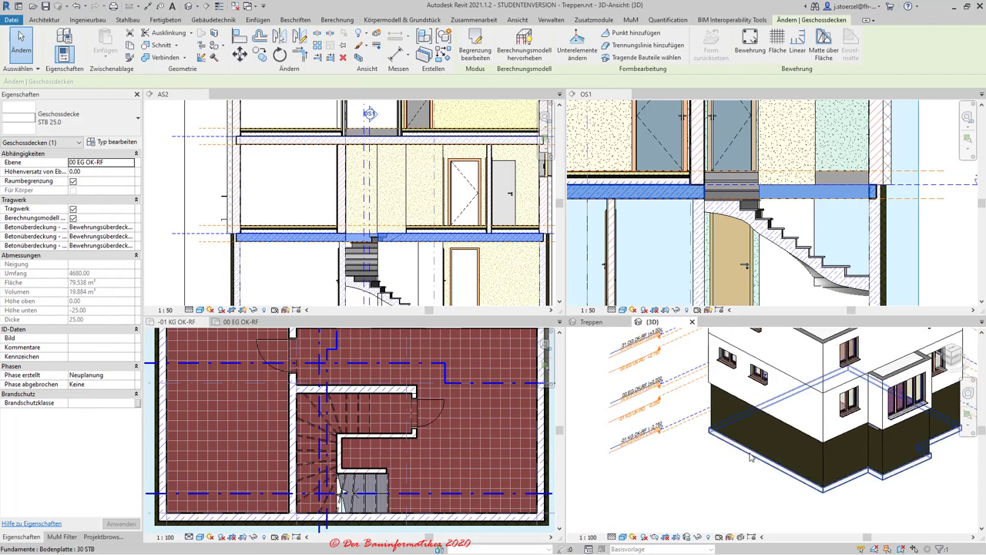
click(592, 322)
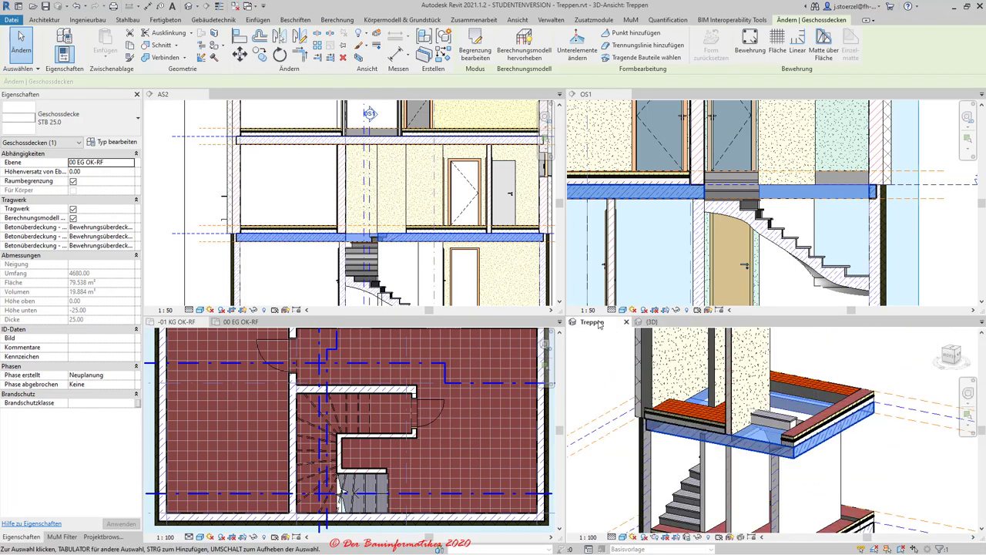
mouse_move(732, 464)
shift+middle_down()
mouse_move(723, 511)
mouse_move(794, 420)
mouse_move(736, 427)
shift+middle_up()
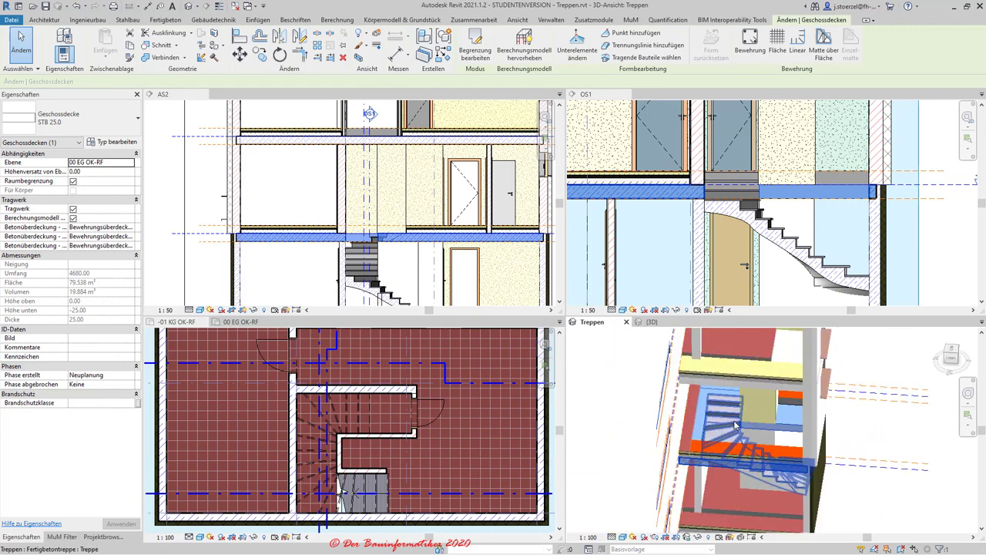
scroll(736, 426, up, 3)
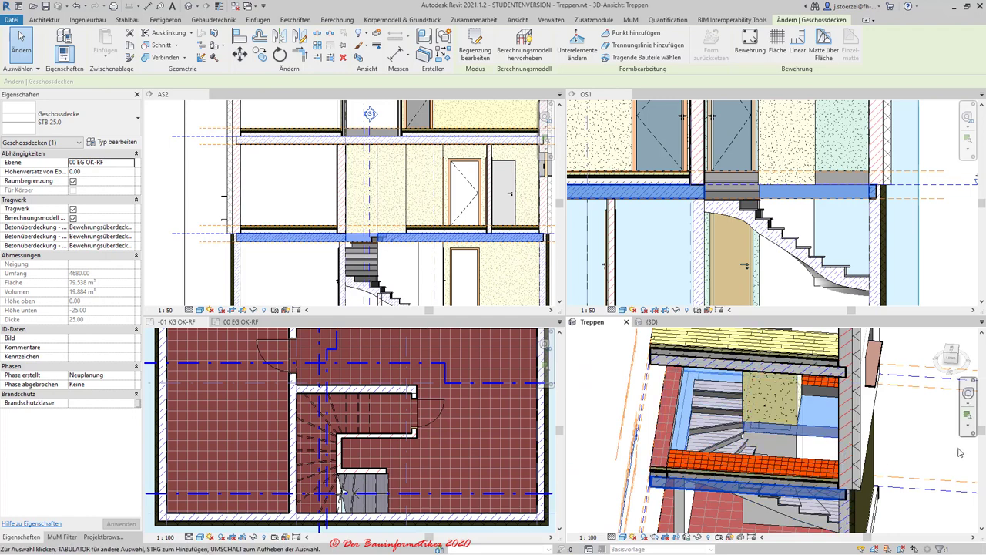
key(Escape)
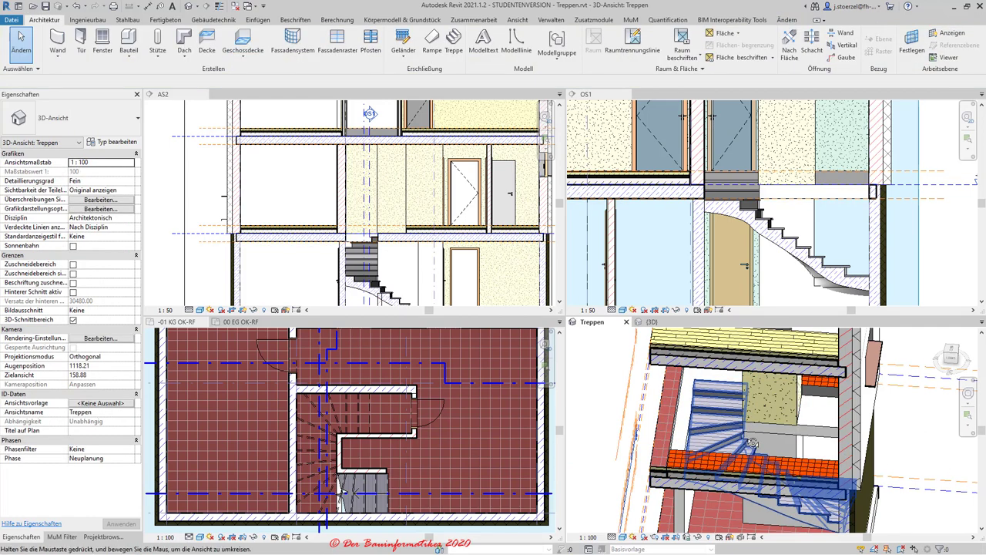
shift+middle_drag(755, 451, 771, 432)
scroll(393, 218, down, 2)
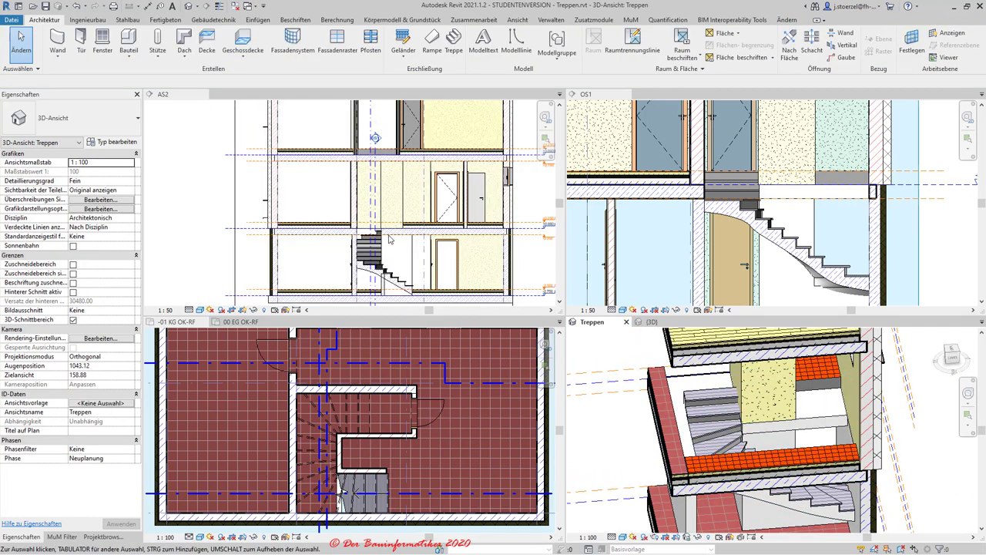
scroll(365, 430, down, 2)
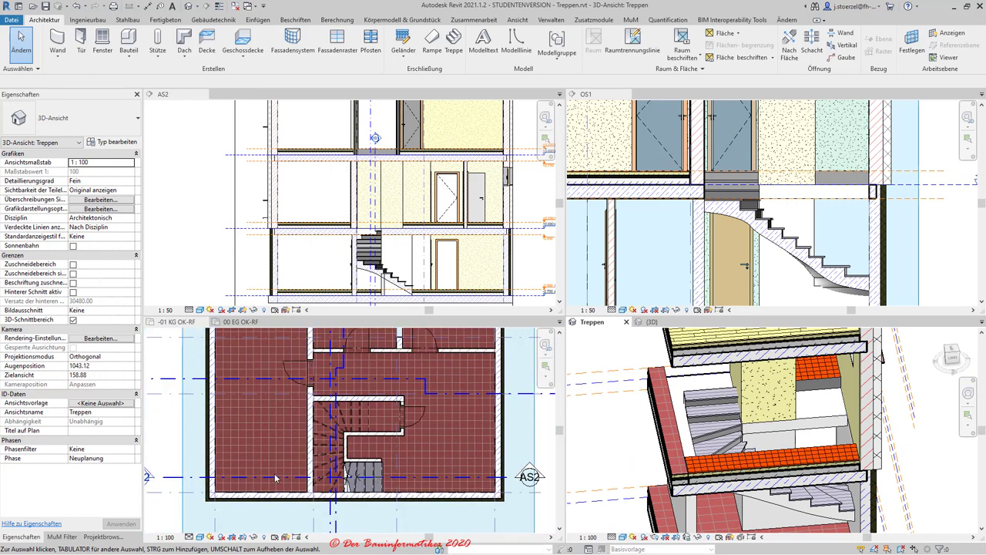
scroll(275, 478, down, 1)
- Make the -01 KG OK-RF plan active, zoom in, and start the Measure tool
click(193, 479)
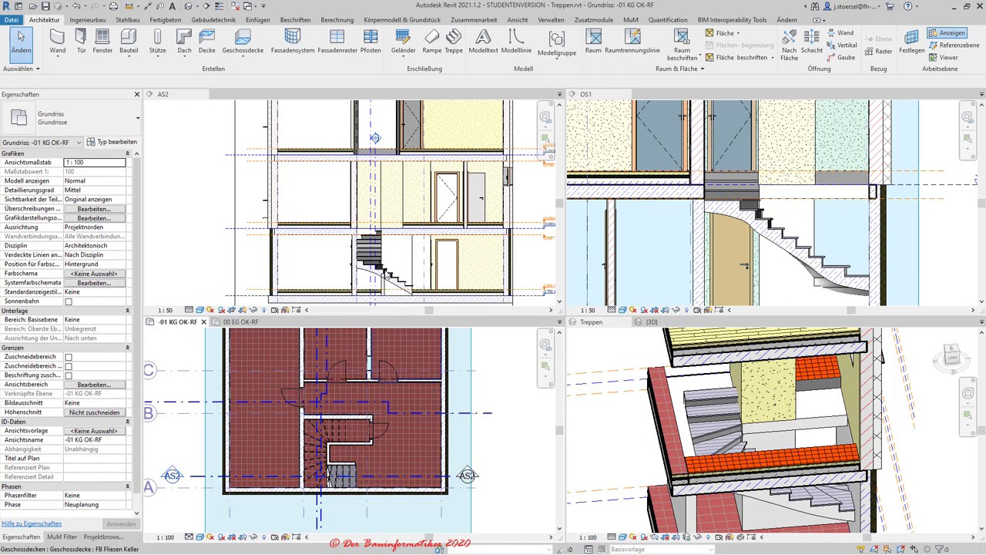
scroll(386, 266, up, 3)
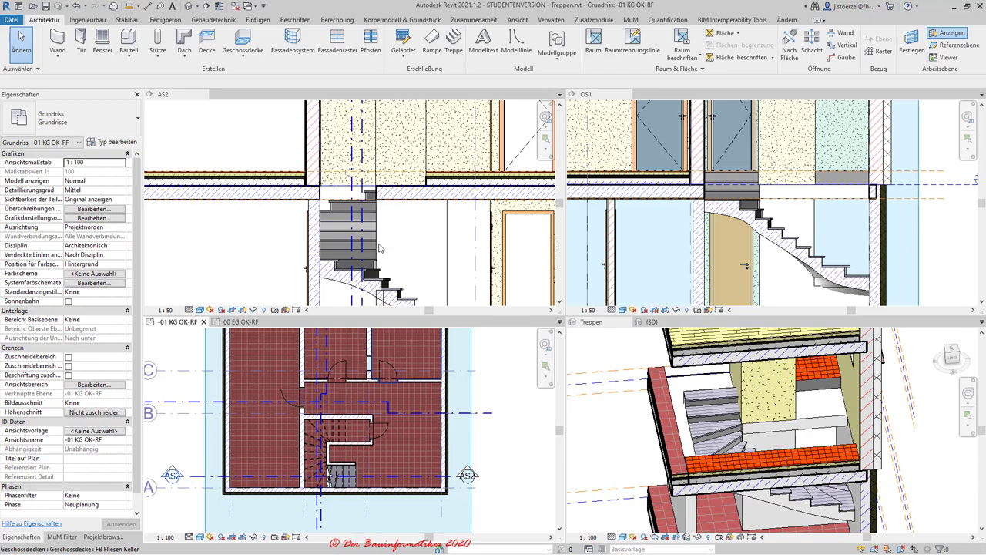
scroll(379, 247, up, 2)
scroll(386, 287, up, 2)
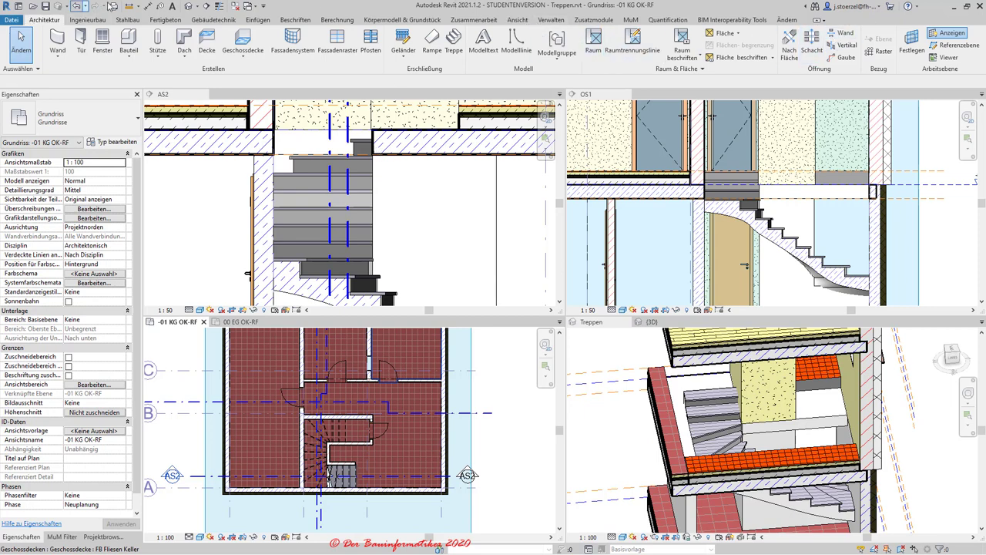
click(131, 7)
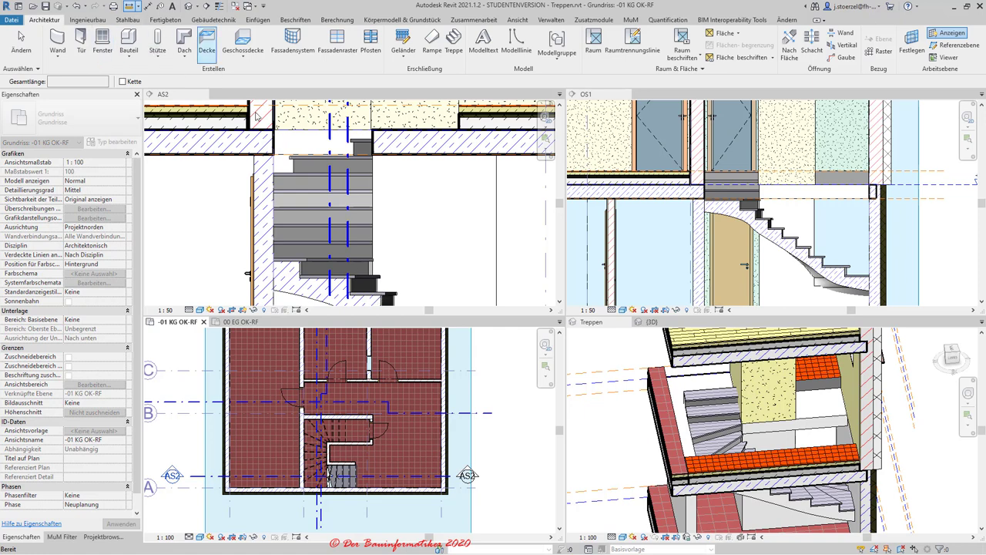
- Make AS2 the working view and begin a measurement at the stair endpoint
click(189, 98)
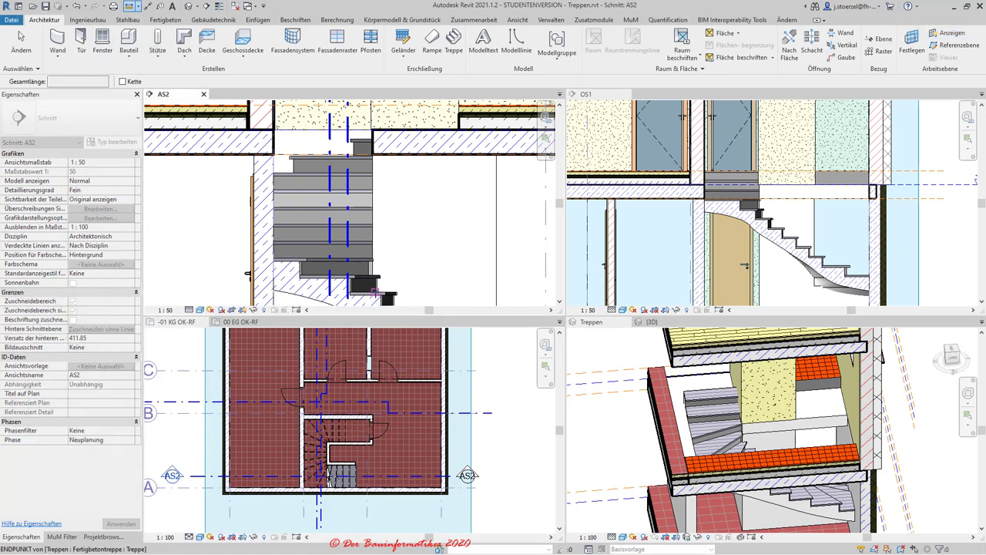
click(374, 292)
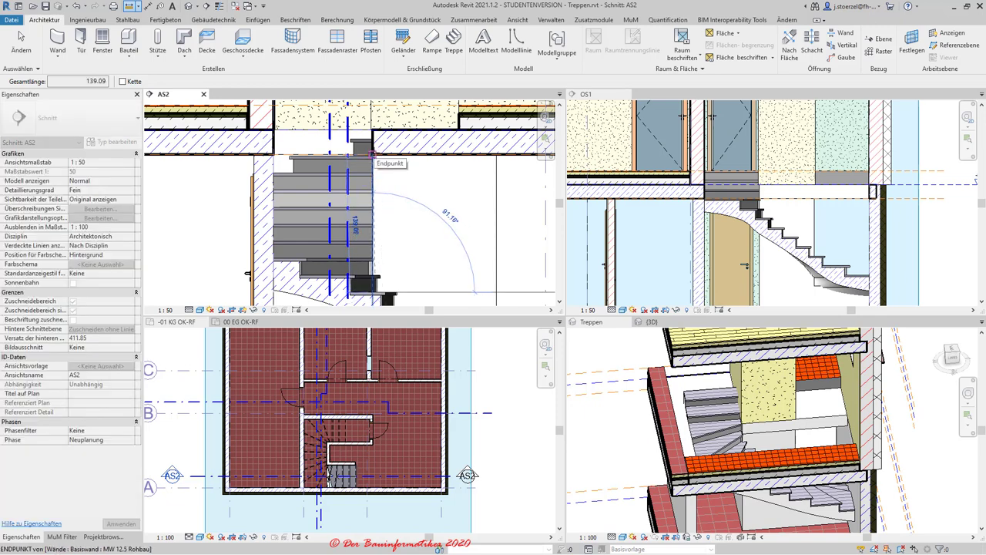
key(Escape)
key(Escape)
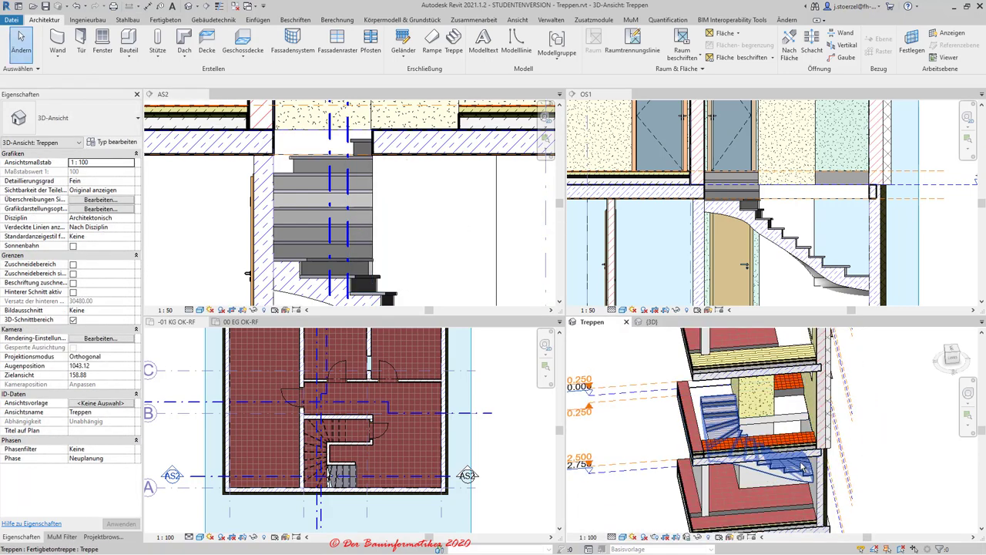
- Orbit the 3D model and reframe the AS2 section around the stair and slab above
mouse_move(799, 476)
shift+middle_down()
mouse_move(802, 412)
mouse_move(778, 416)
shift+middle_up()
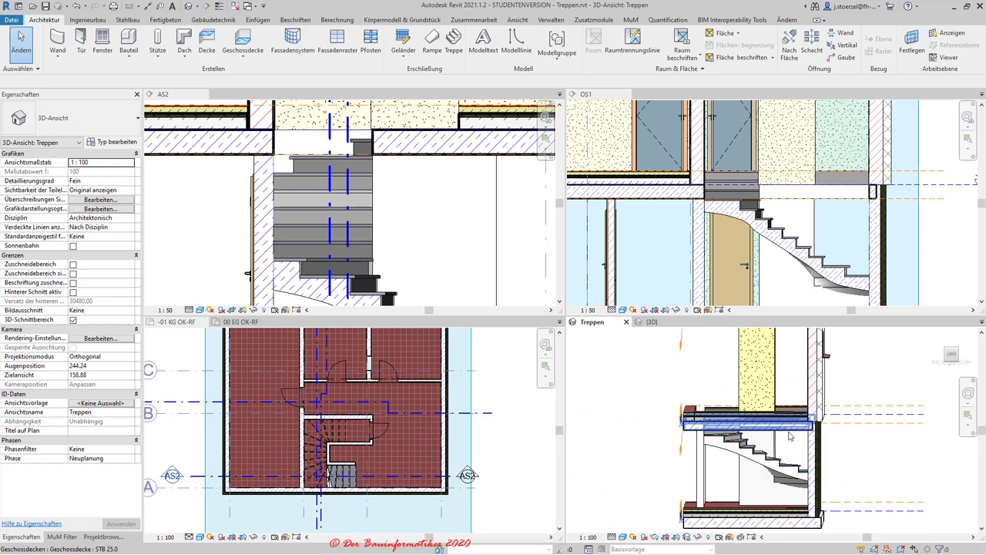
scroll(406, 254, down, 2)
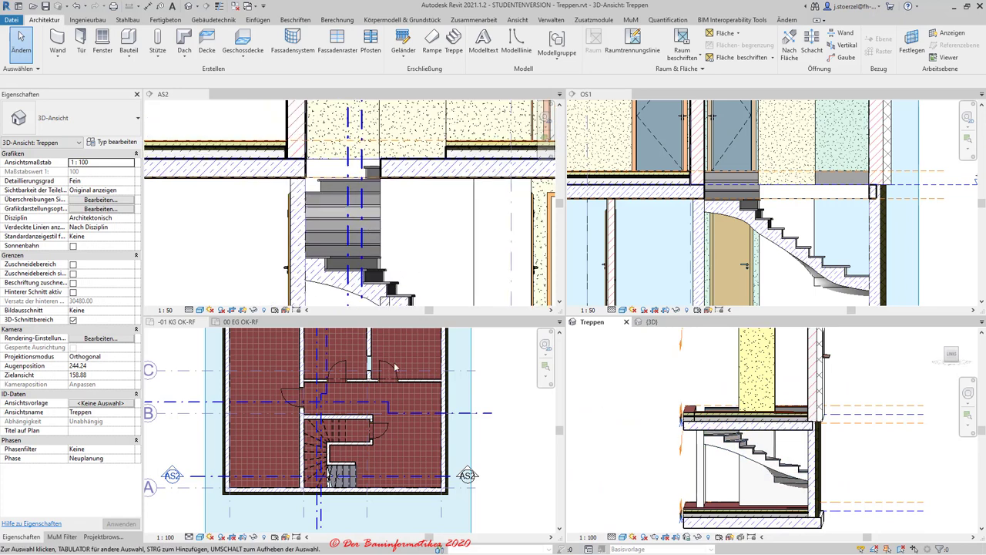
click(377, 168)
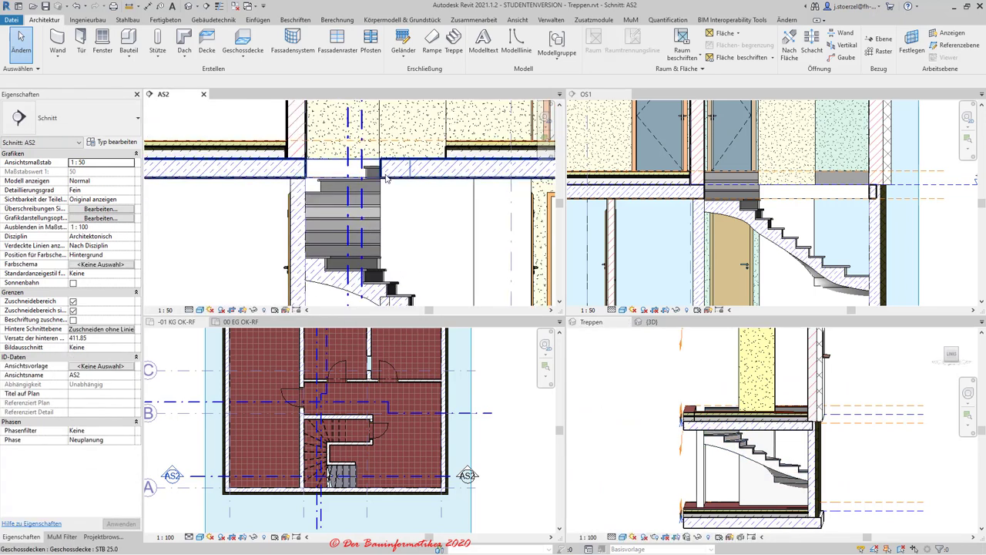
click(375, 165)
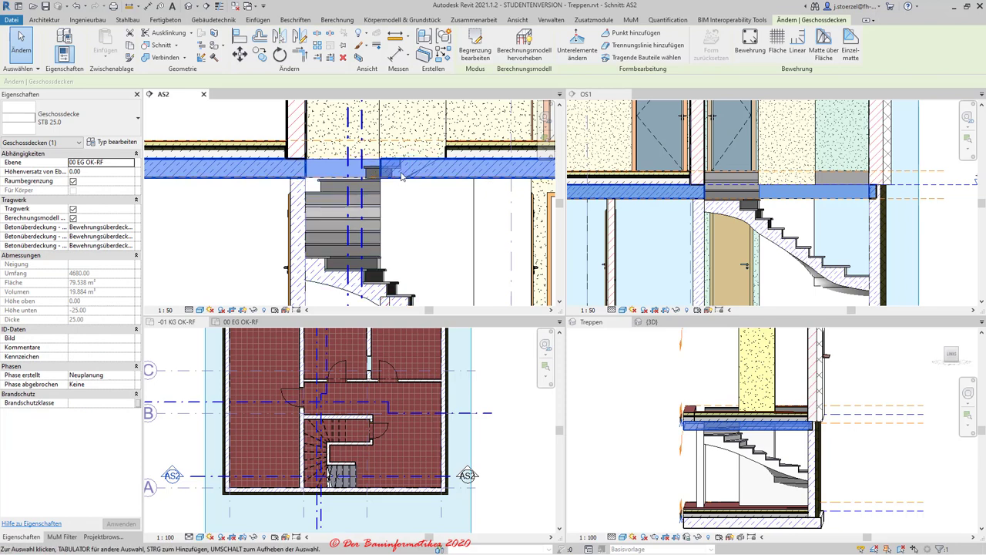
click(189, 329)
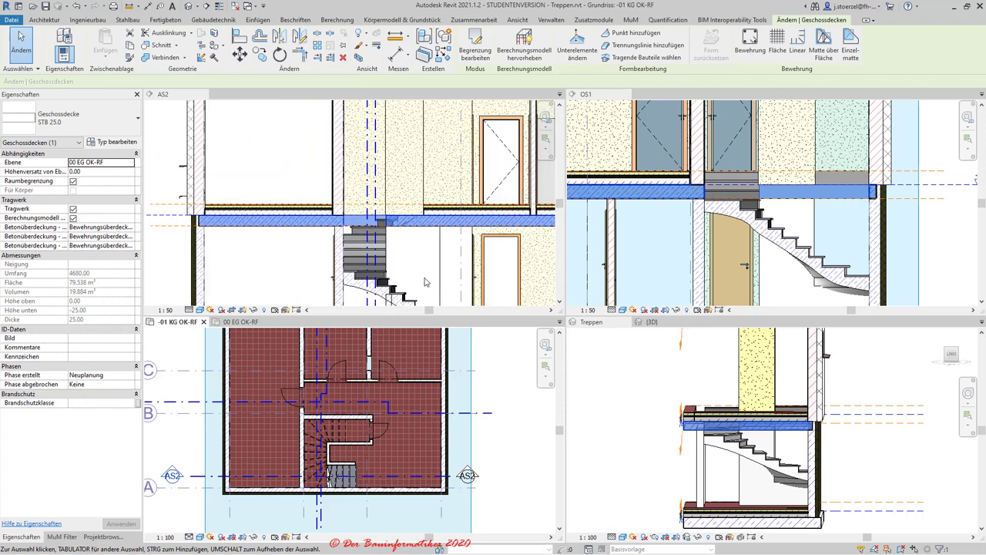
scroll(394, 293, down, 2)
mouse_move(421, 272)
middle_down()
mouse_move(398, 243)
mouse_move(353, 225)
middle_up()
scroll(398, 243, up, 1)
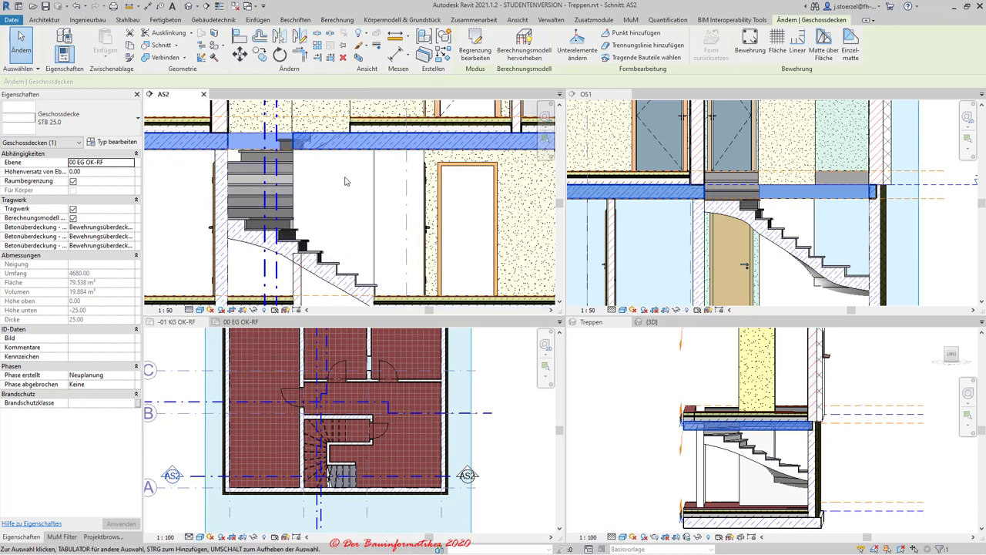
key(Escape)
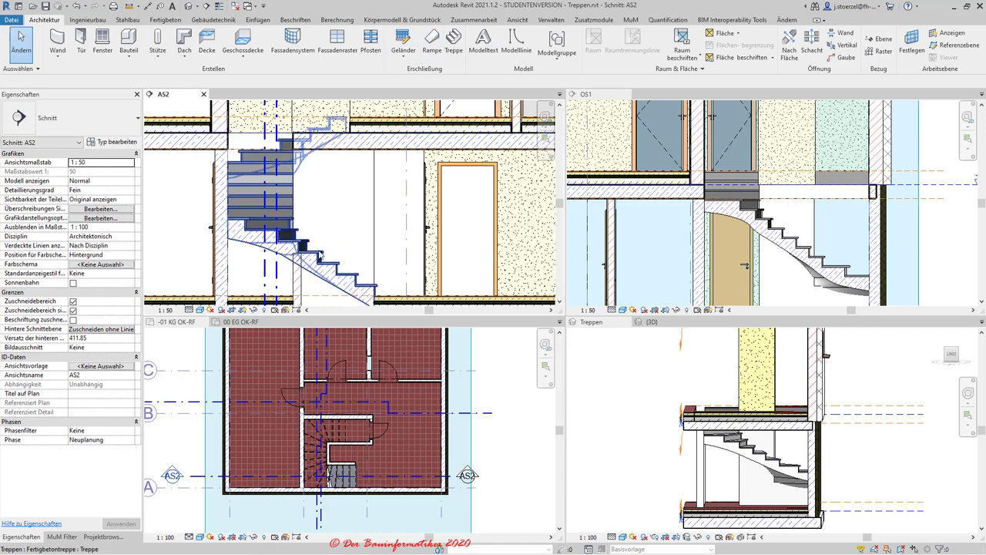
- Try two measurements starting from points on the stair in AS2, cancelling each
click(129, 7)
click(326, 262)
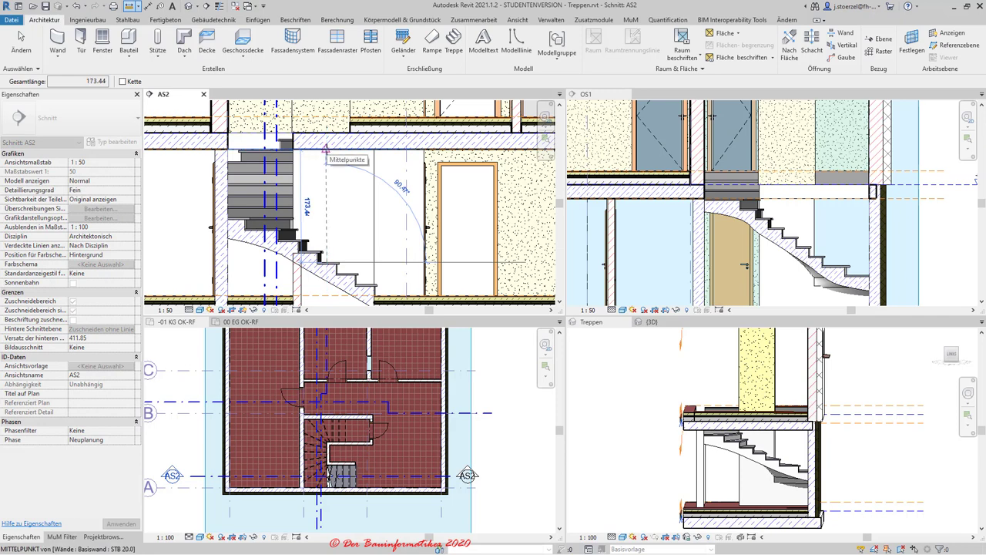
key(Escape)
key(Escape)
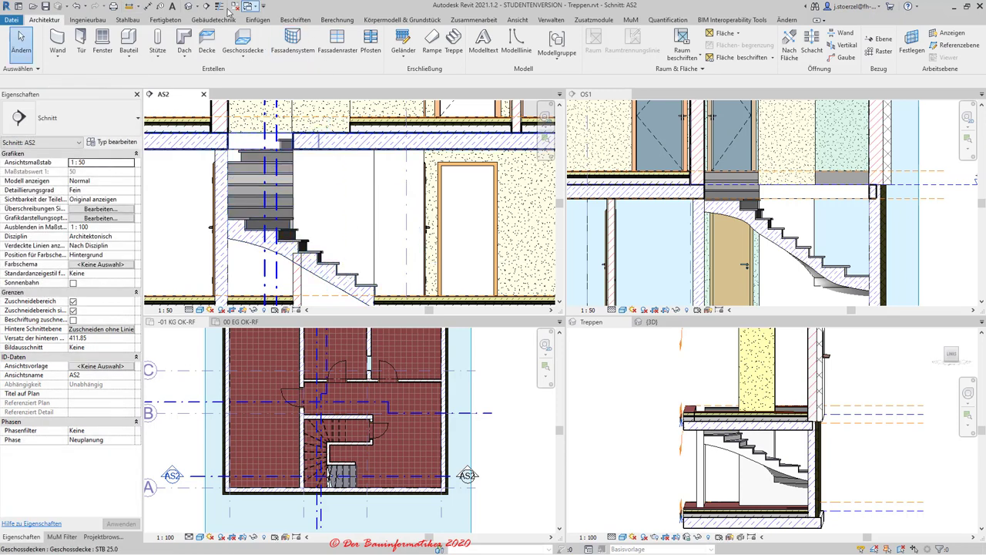
click(131, 6)
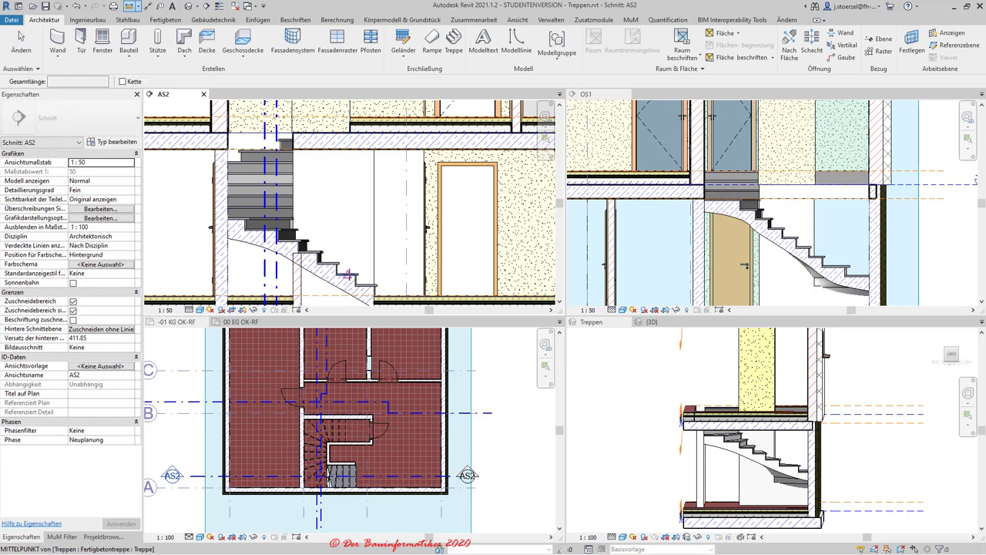
click(348, 272)
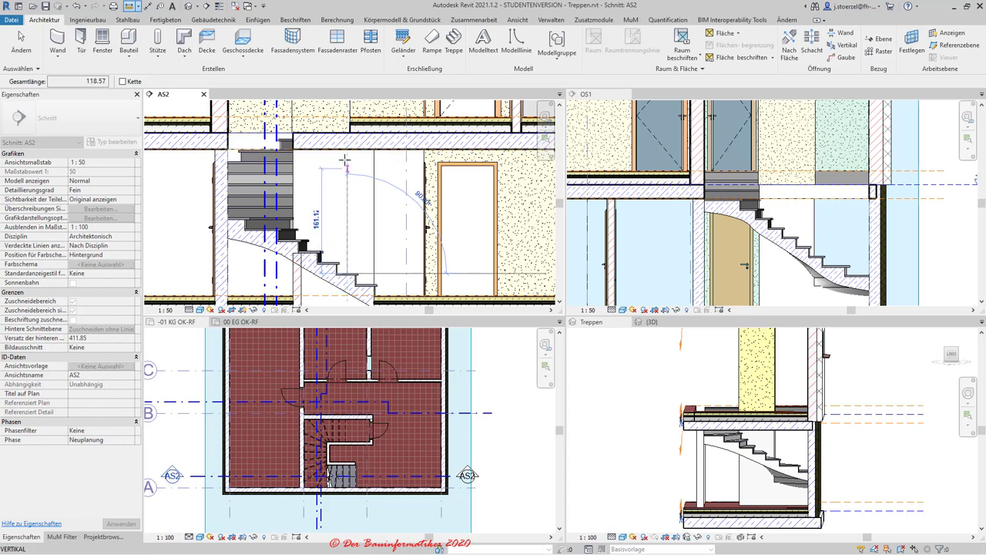
key(Escape)
key(Escape)
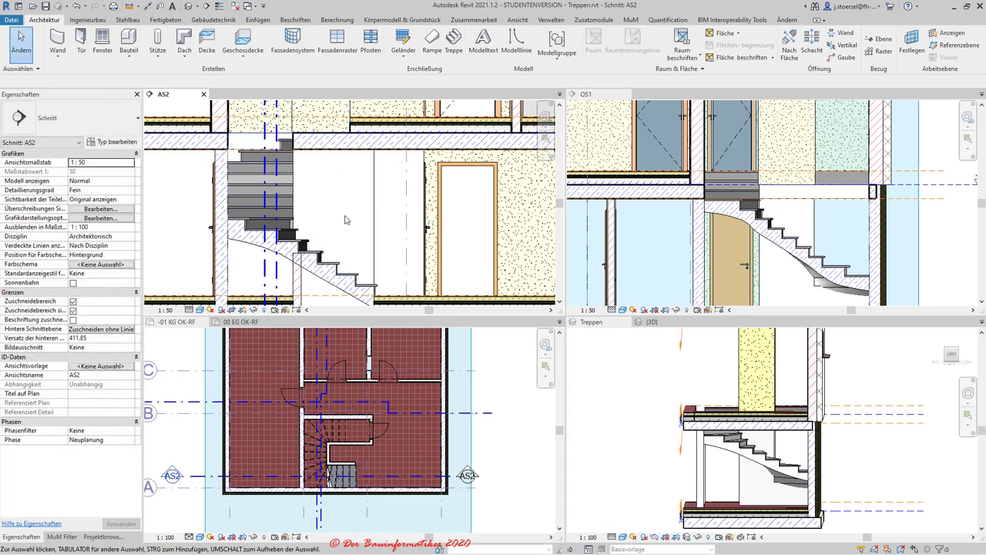
- Measure the headroom from the stair up to the upper slab edge (208.25)
scroll(354, 222, down, 2)
middle_drag(355, 221, 333, 220)
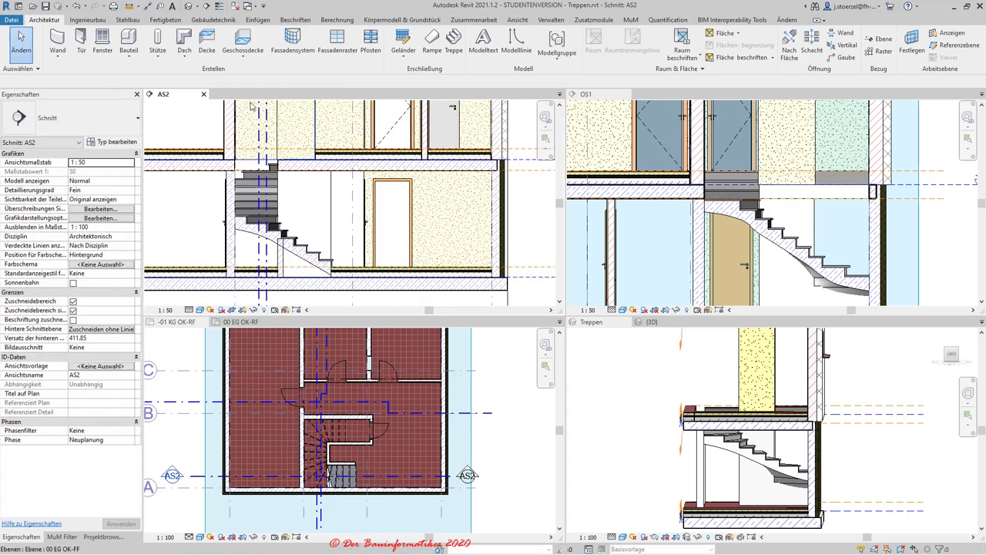
click(128, 6)
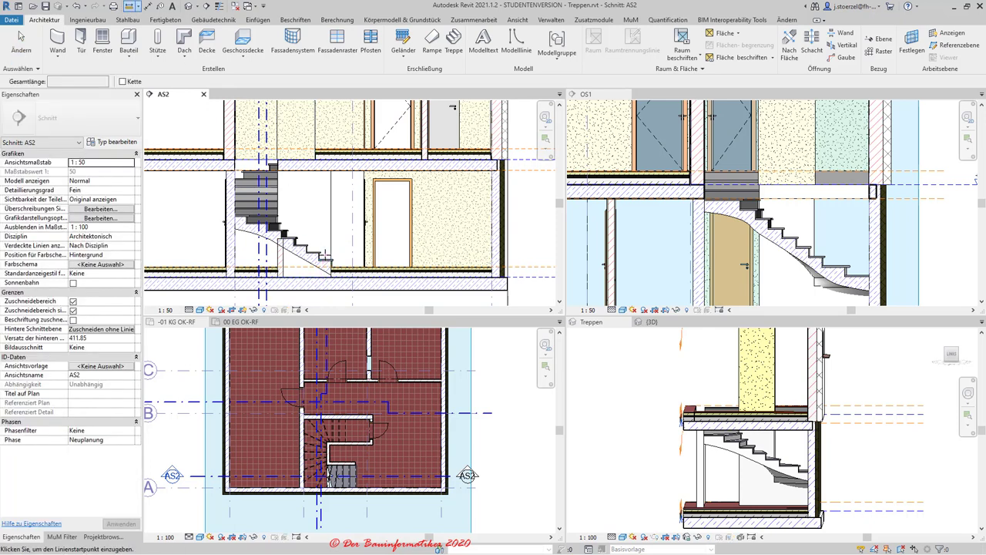
click(324, 260)
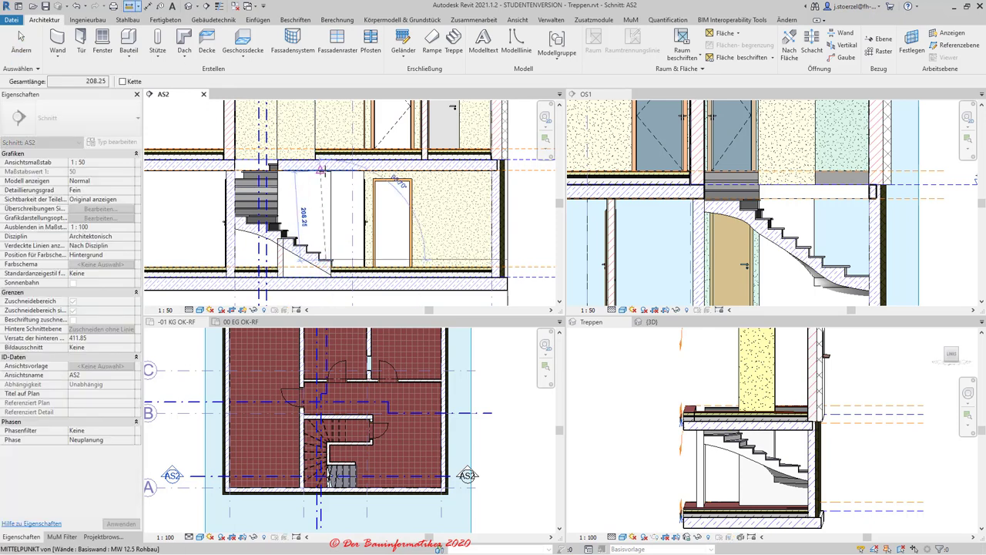
click(325, 166)
key(Escape)
key(Escape)
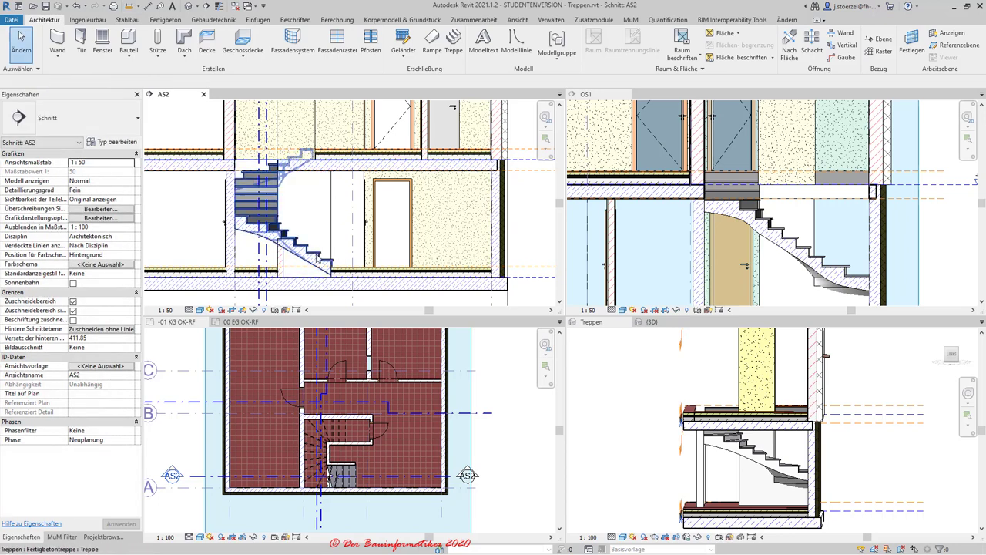
- Select the 00 EG floor slab above the stair and activate the -01 KG OK-RF plan
scroll(331, 260, down, 2)
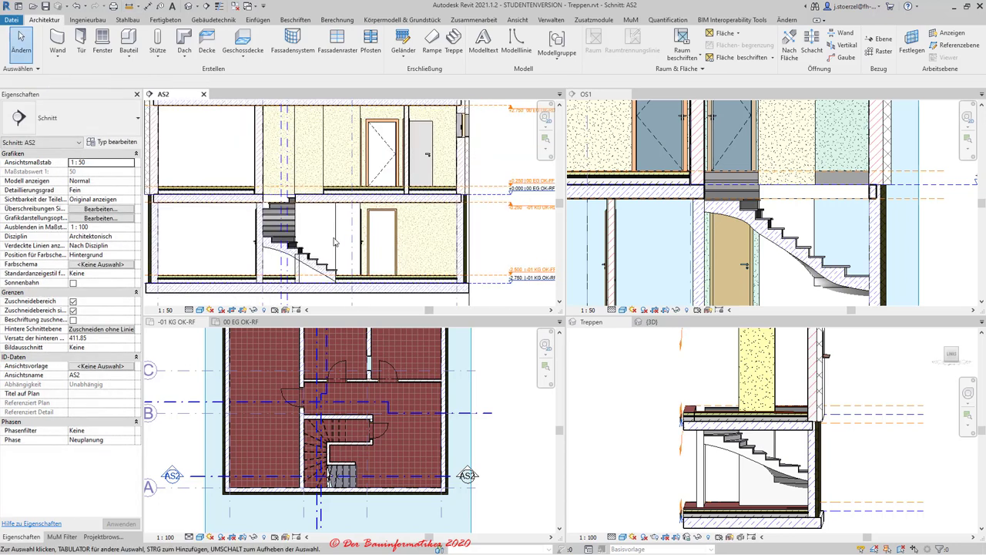
middle_drag(368, 221, 397, 217)
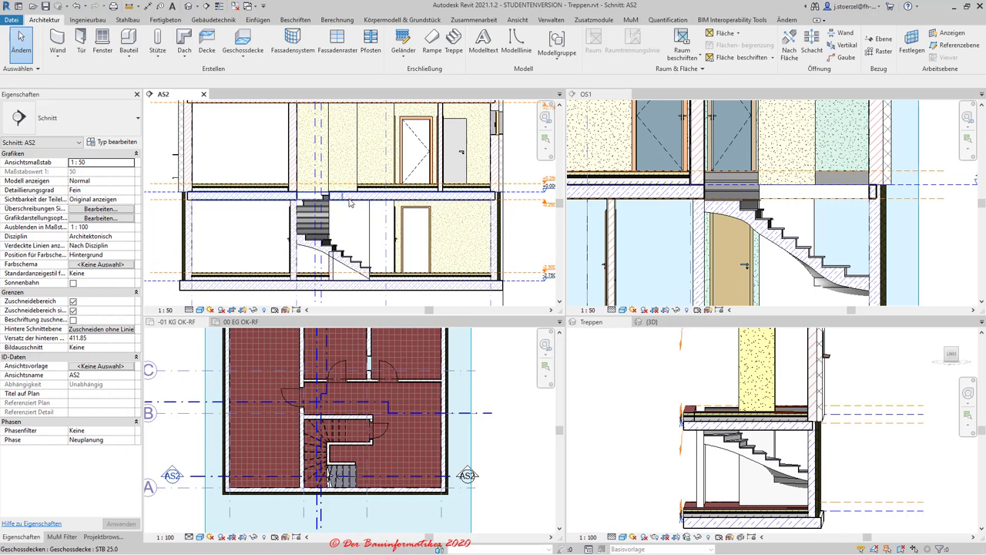
click(350, 202)
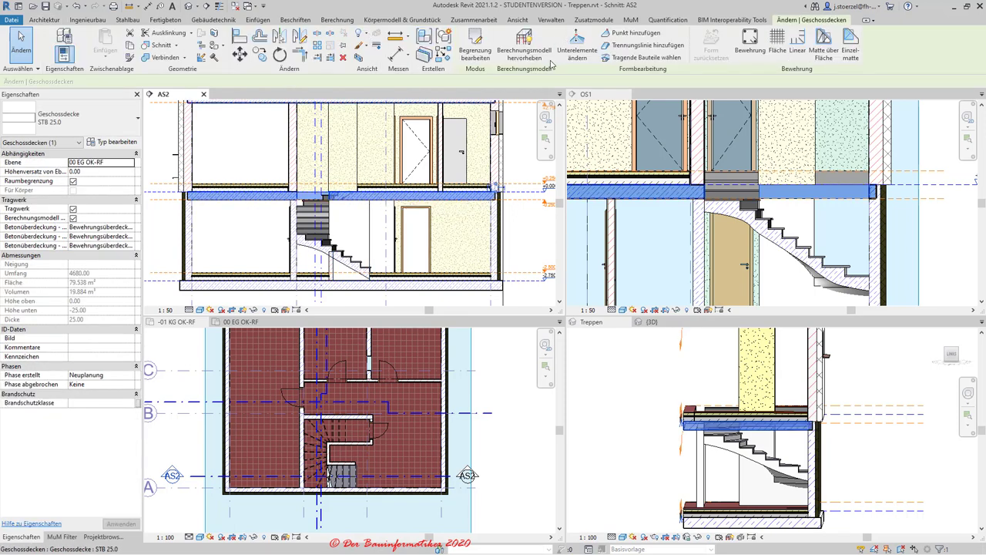
click(179, 323)
- Enter the slab's boundary sketch and pick the stair's top edge as a boundary line
click(475, 43)
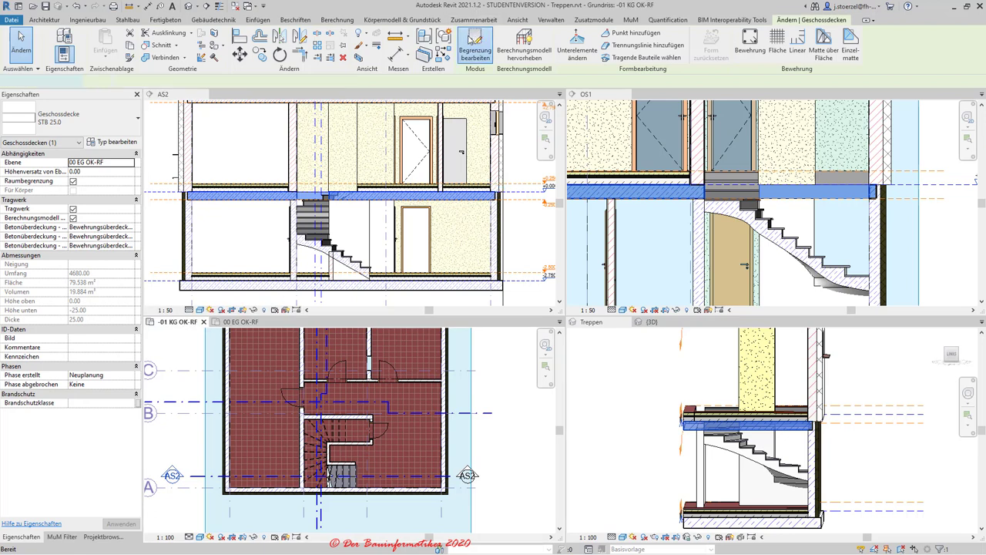
scroll(356, 452, up, 2)
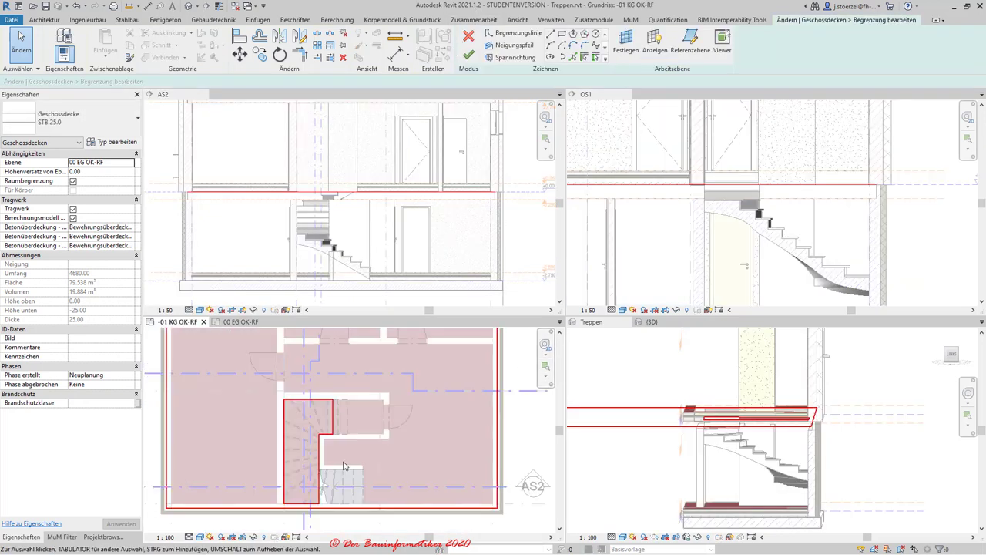
scroll(357, 452, up, 2)
scroll(356, 452, up, 1)
middle_drag(362, 440, 373, 418)
scroll(373, 416, up, 1)
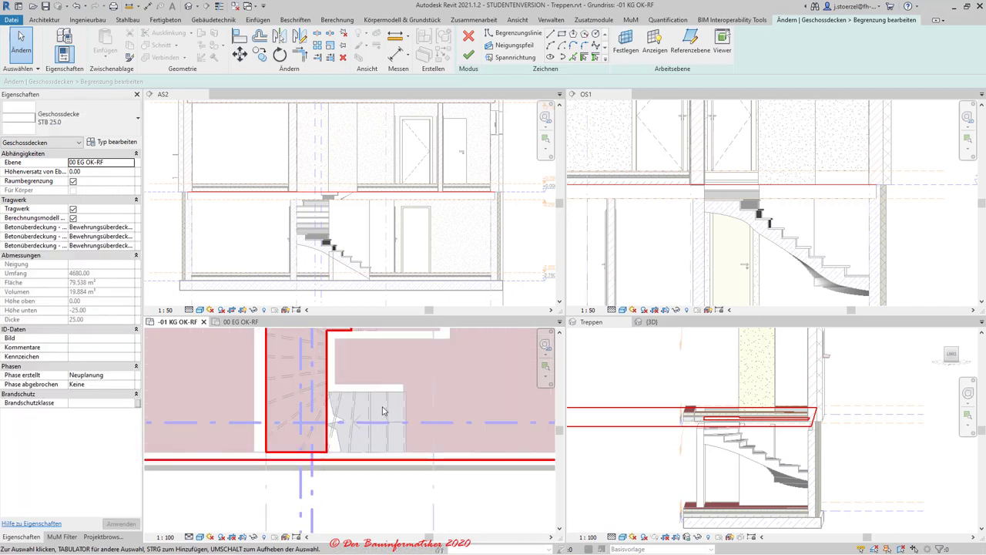
scroll(376, 409, up, 2)
scroll(393, 381, up, 1)
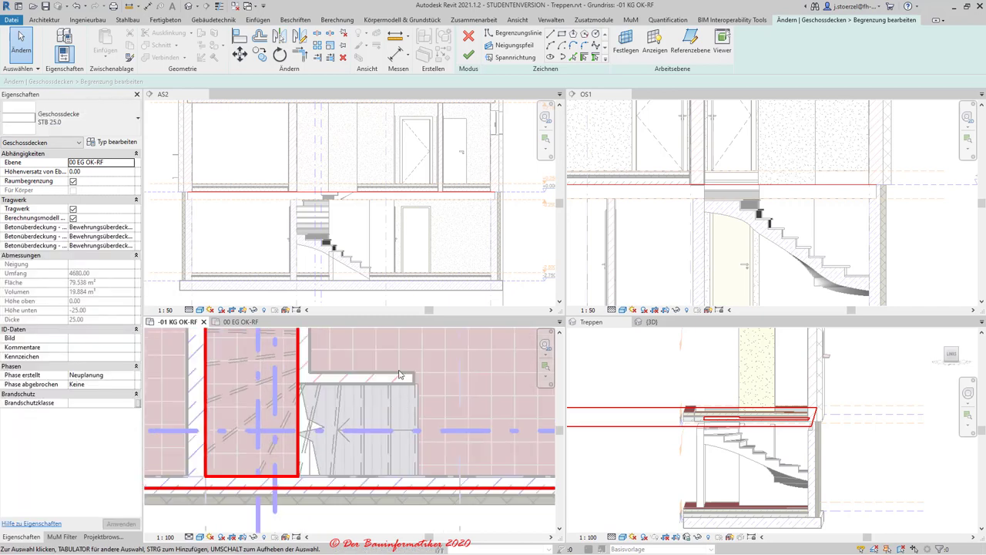
click(572, 57)
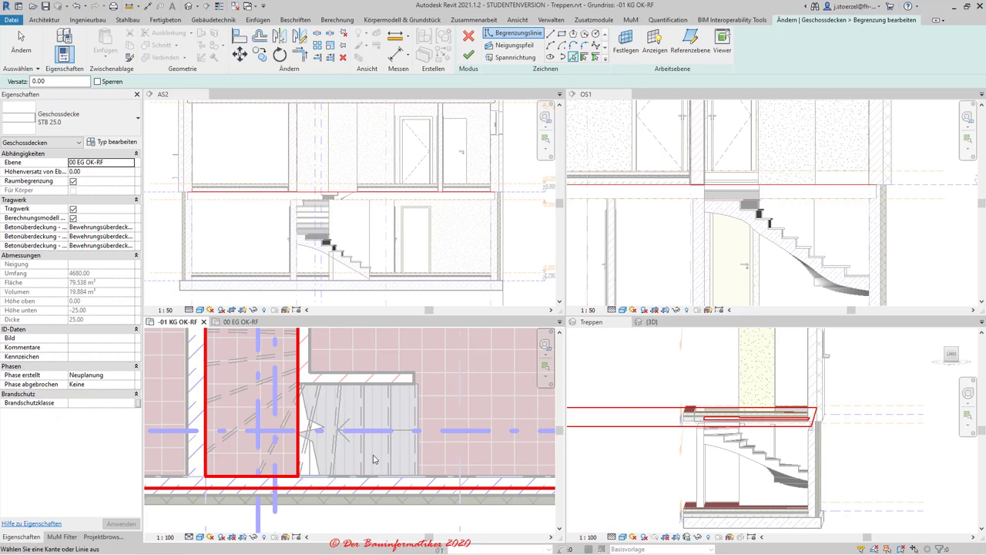
click(346, 388)
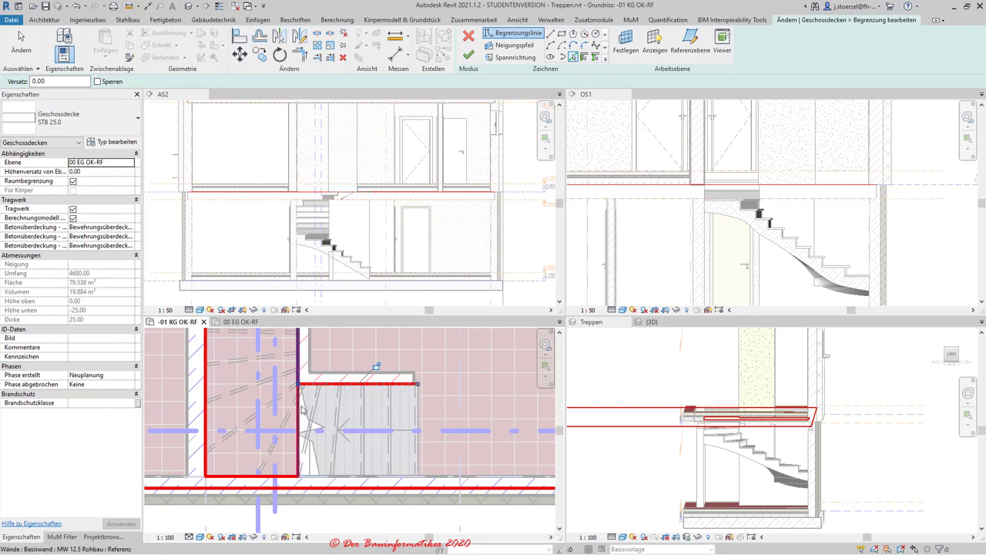
key(Escape)
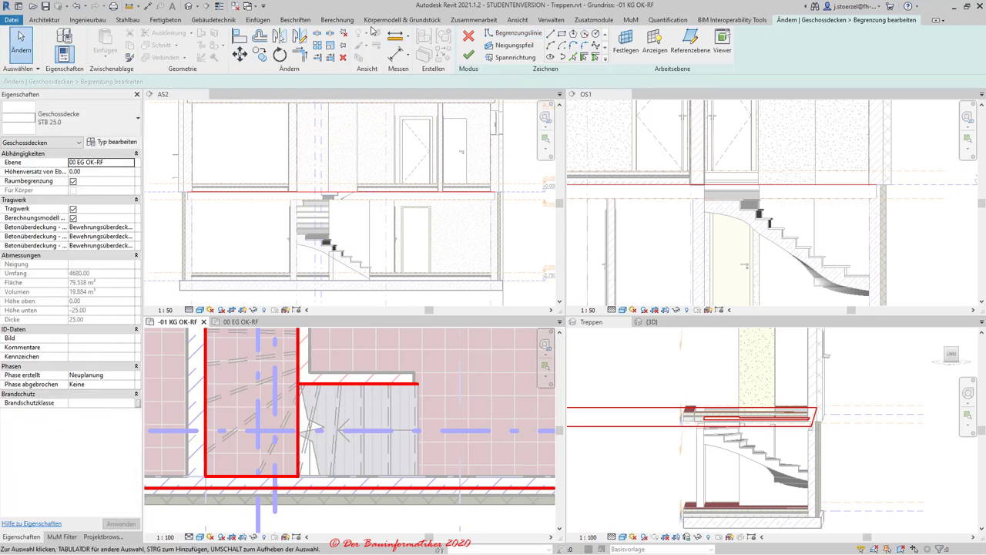
- Split the vertical boundary line beside the stair and drag its lower part 112.50 right, causing a constraint error
click(317, 37)
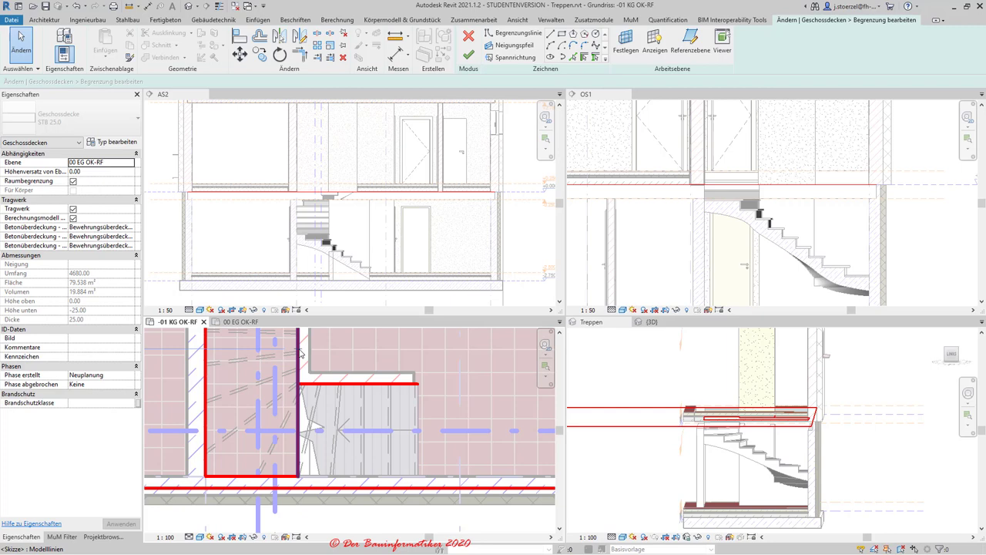
click(299, 392)
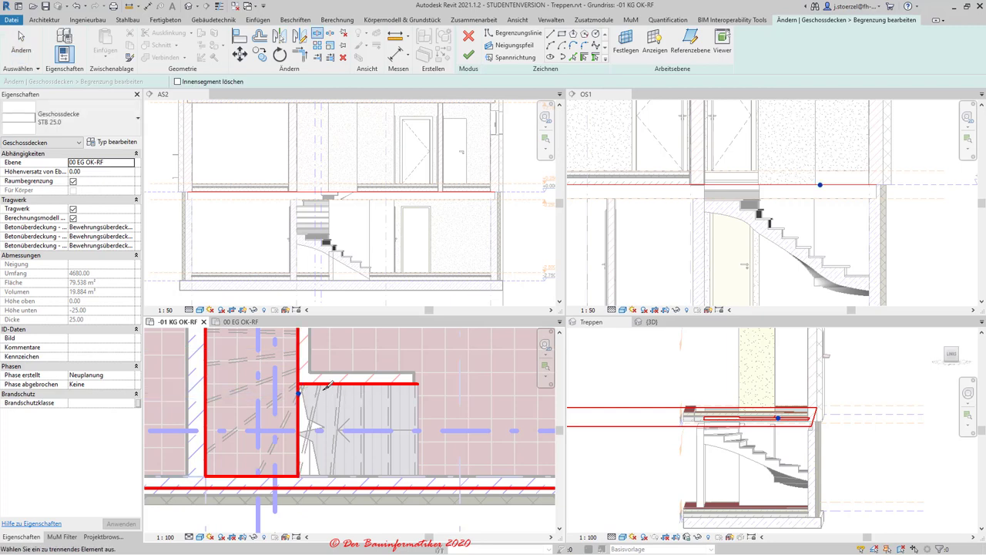
key(Escape)
click(300, 423)
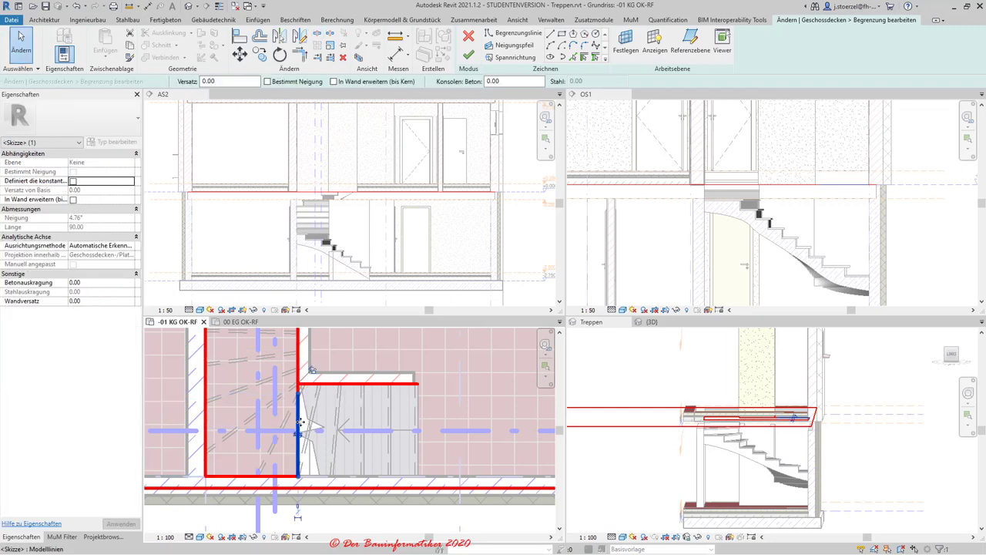
drag(299, 420, 412, 420)
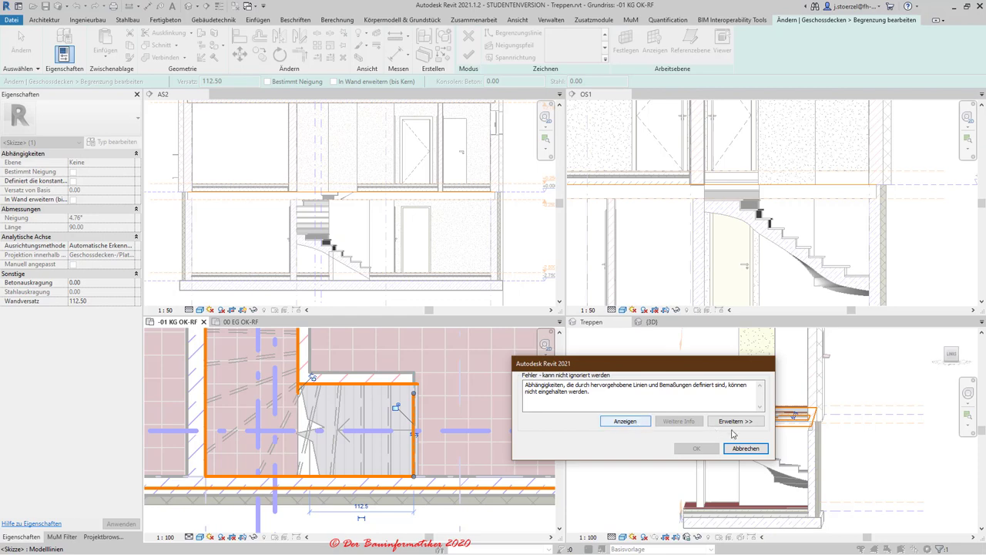
- Dismiss the error and try aligning the lower boundary segment to the stair's right edge, which fails
click(745, 447)
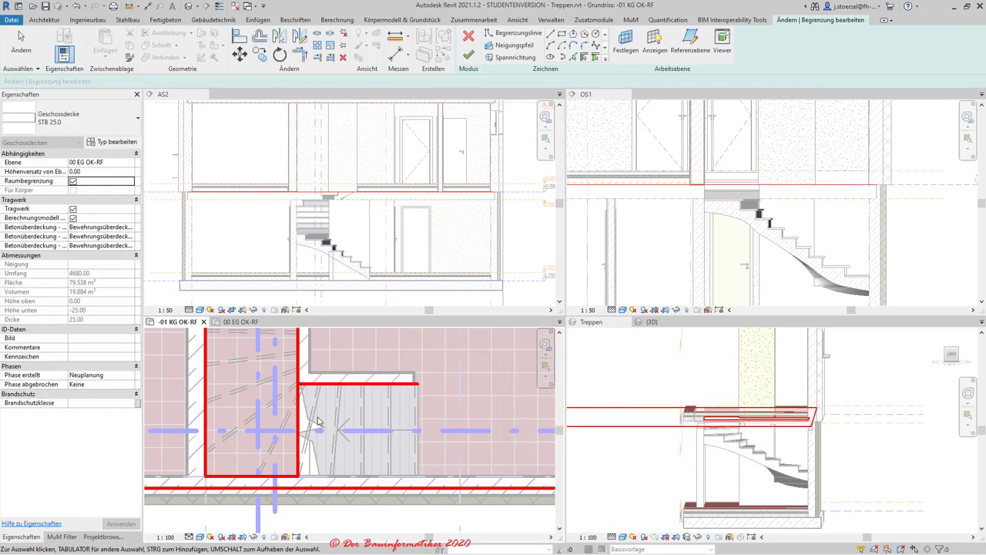
click(306, 426)
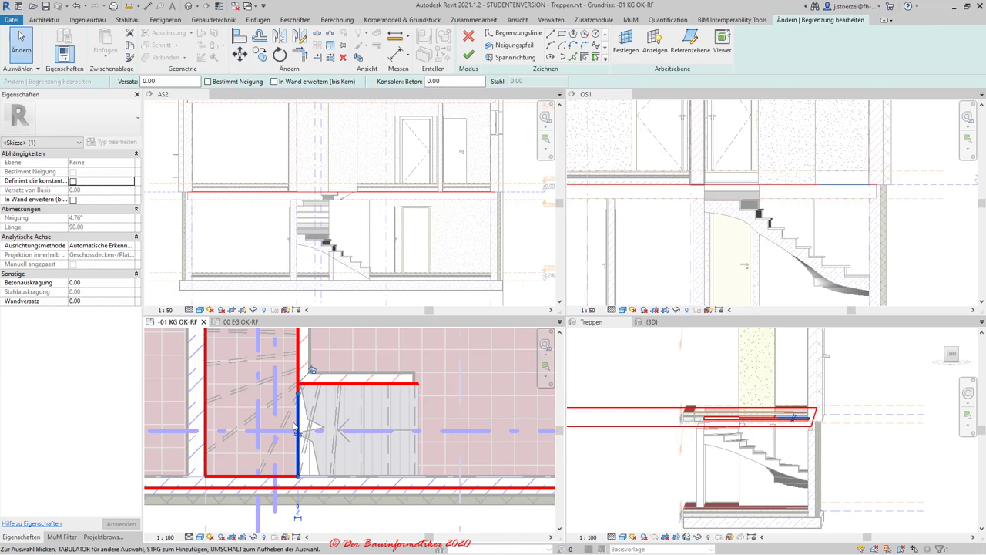
click(240, 35)
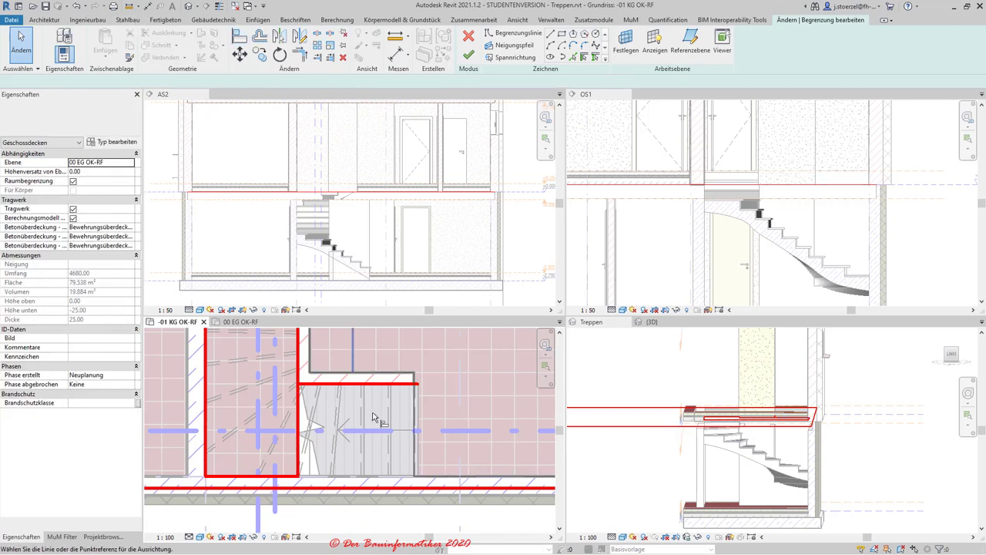
click(415, 380)
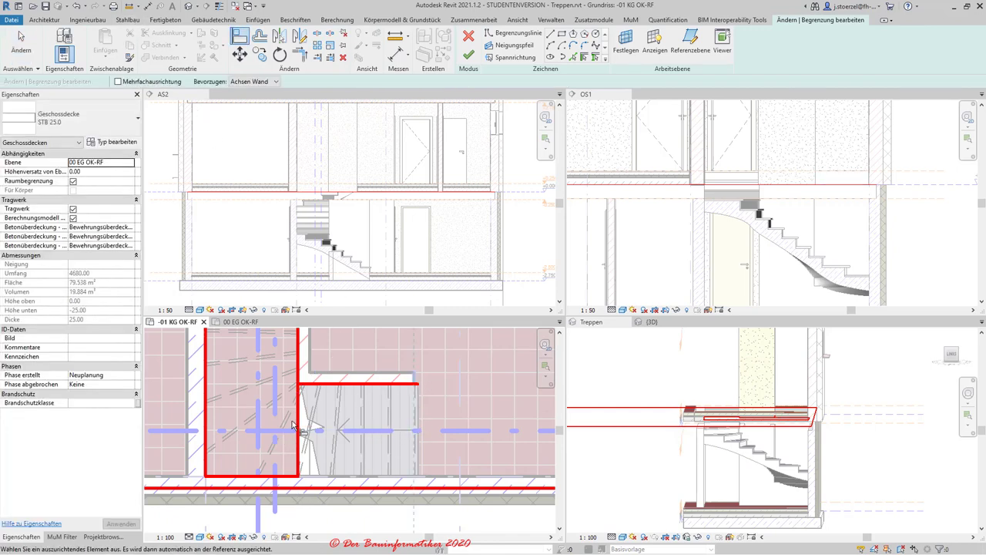
click(302, 427)
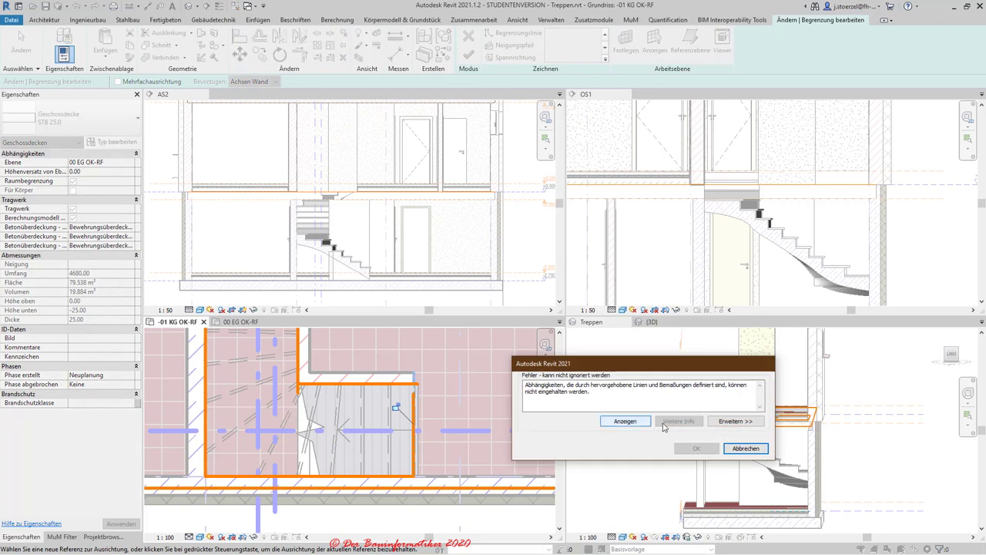
click(745, 448)
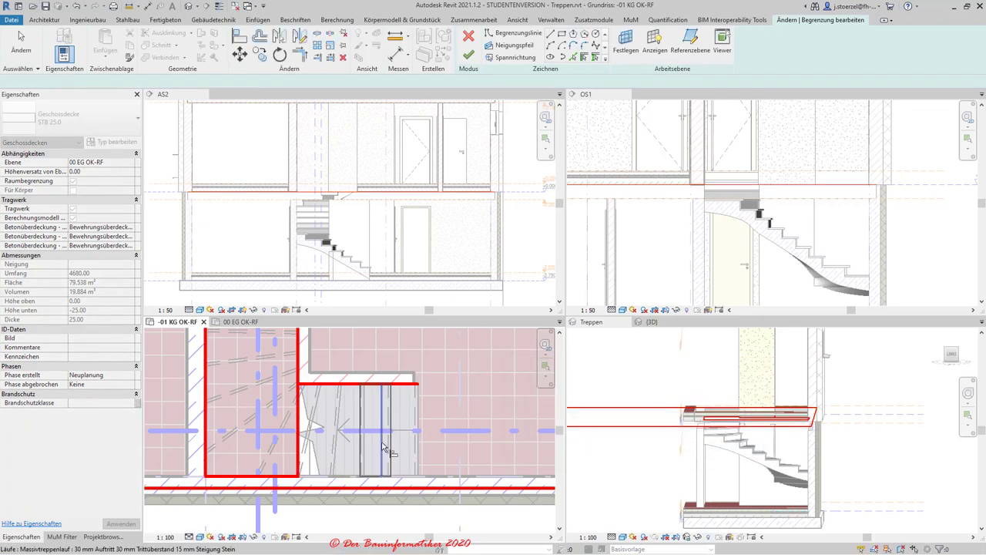
key(Escape)
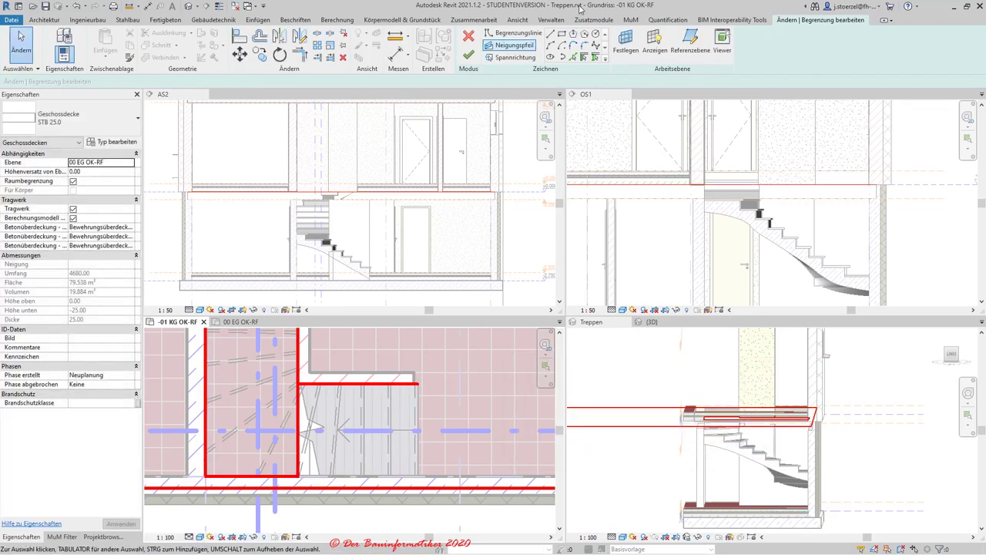
- Add the stair's right edge as a short boundary line and check its length
click(573, 57)
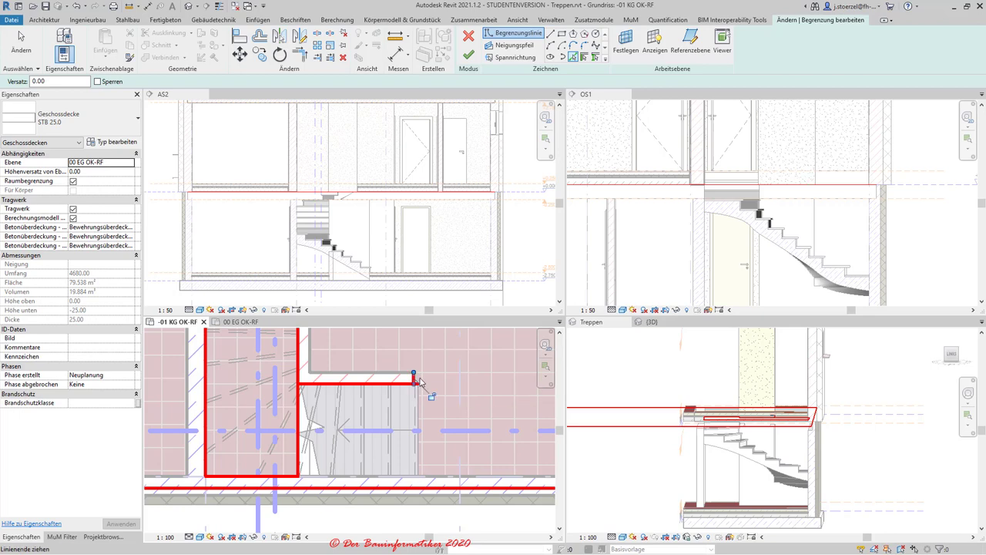
click(414, 383)
key(Escape)
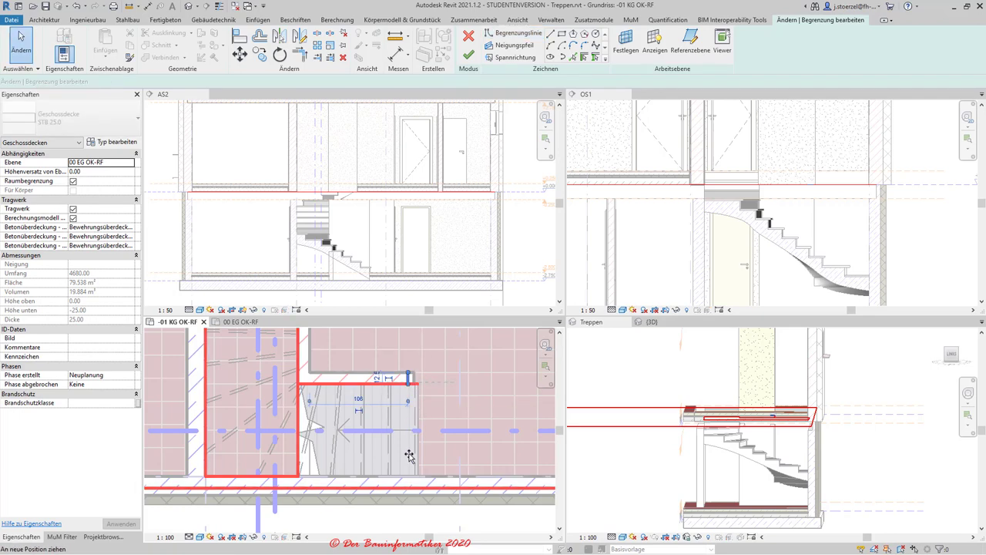
click(414, 381)
scroll(413, 386, up, 2)
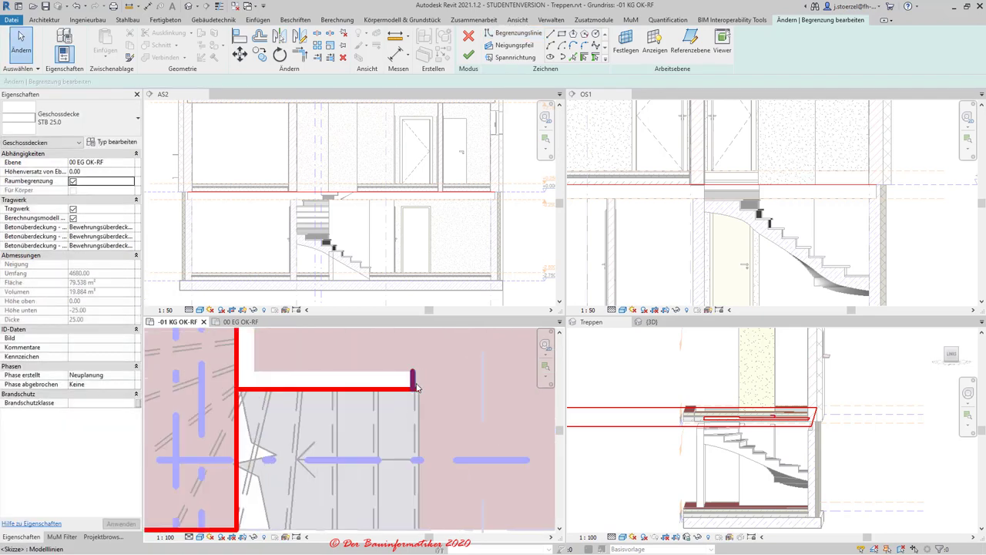
click(412, 444)
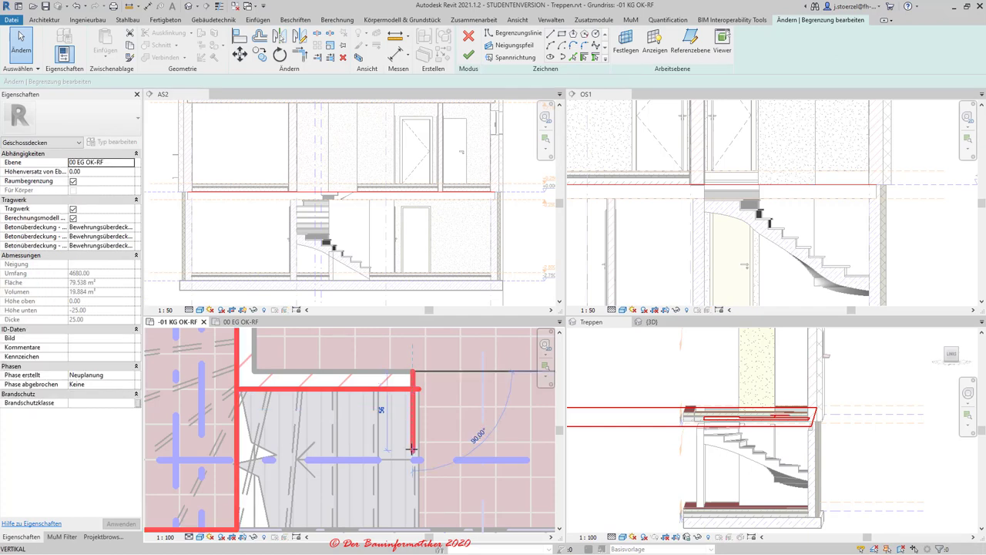
scroll(427, 444, down, 4)
key(Escape)
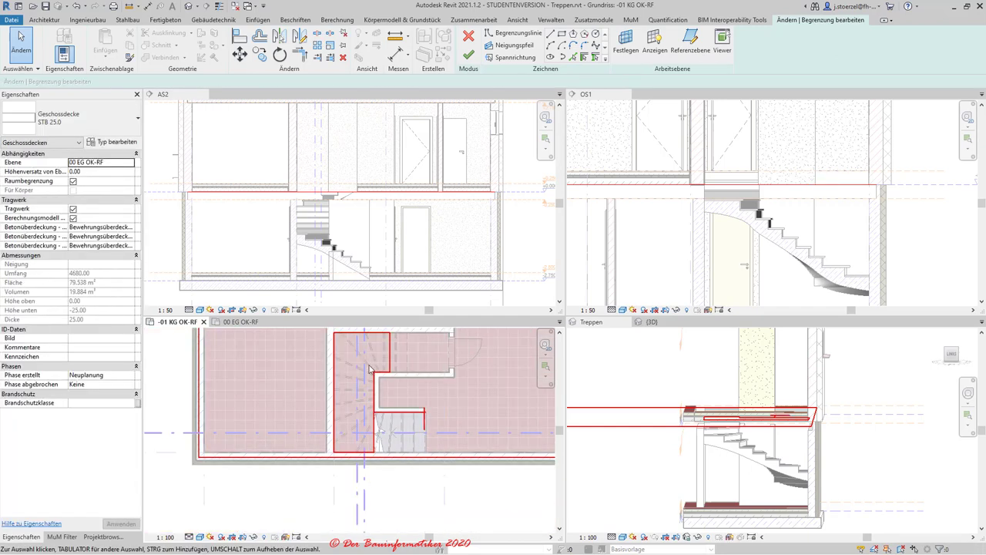
- Trim/Extend to Corner the right line with the bottom and top boundary lines
click(308, 56)
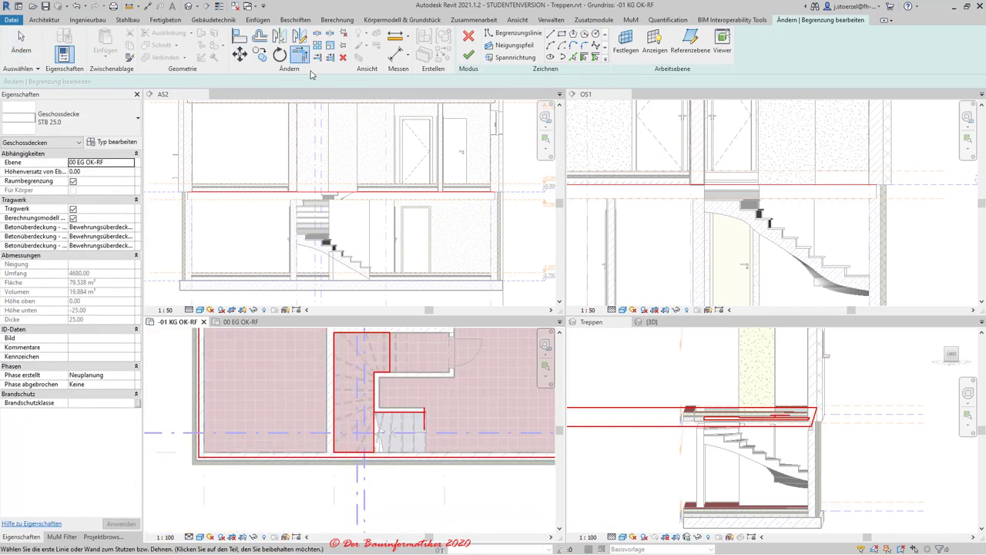
click(362, 450)
scroll(380, 449, up, 2)
scroll(379, 448, up, 2)
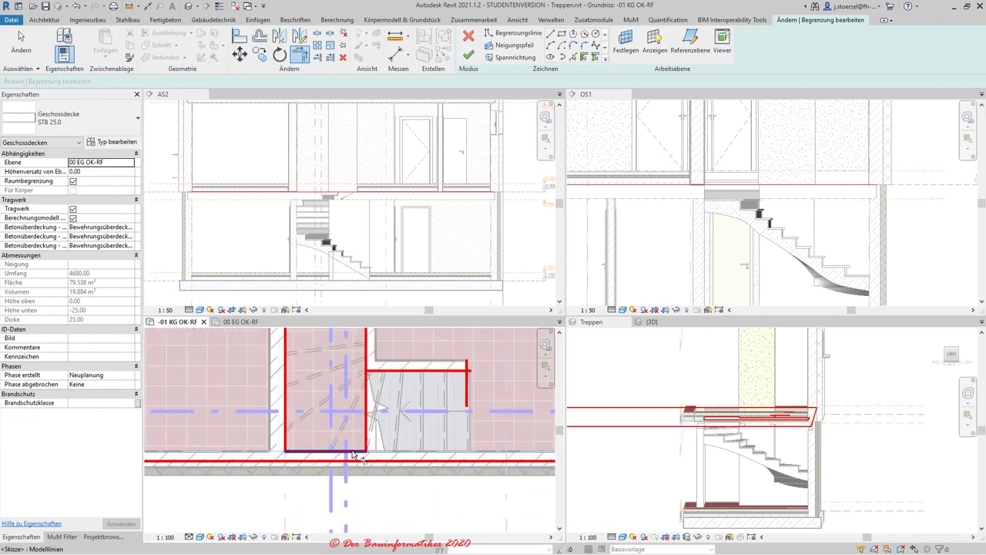
click(467, 407)
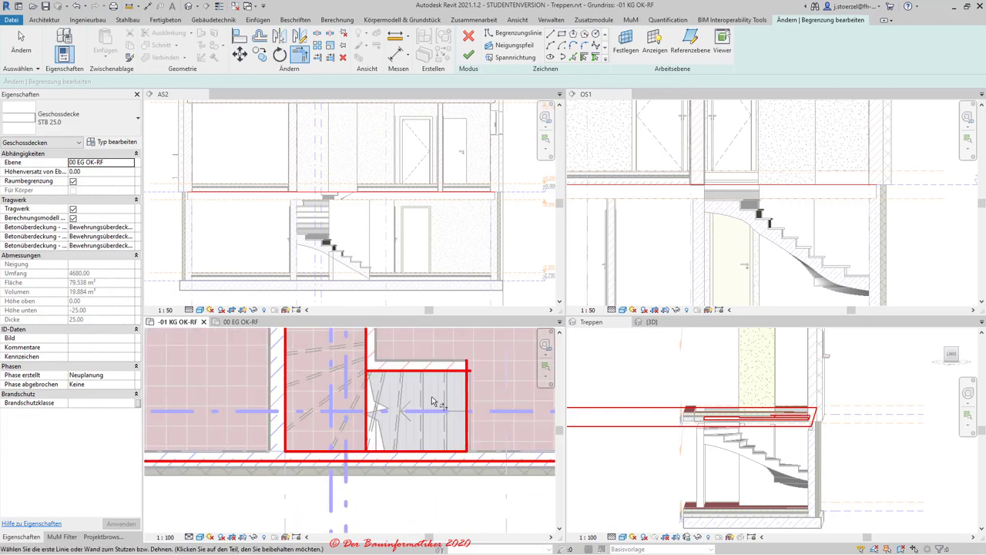
click(422, 373)
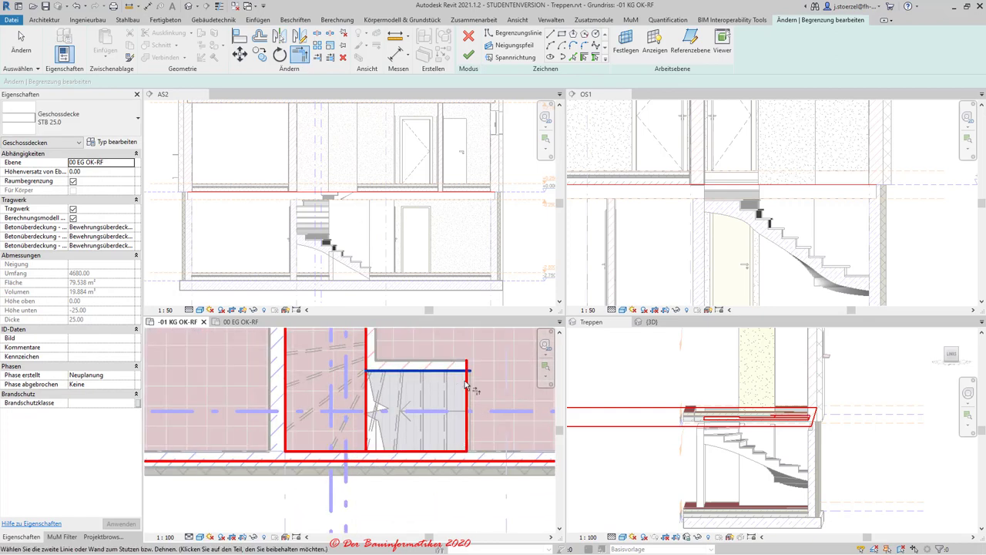
click(396, 373)
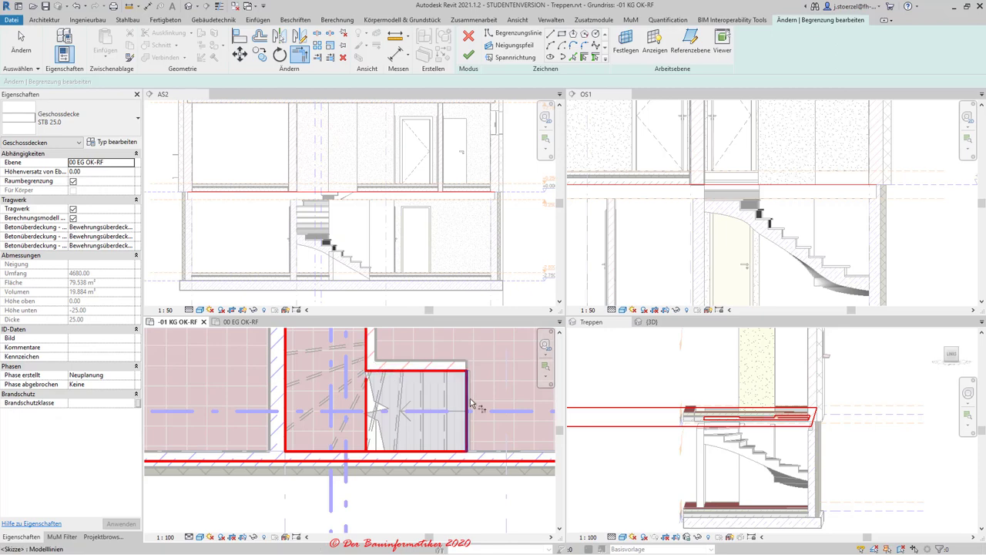
click(380, 402)
- Review the whole boundary and finish the floor sketch
key(Escape)
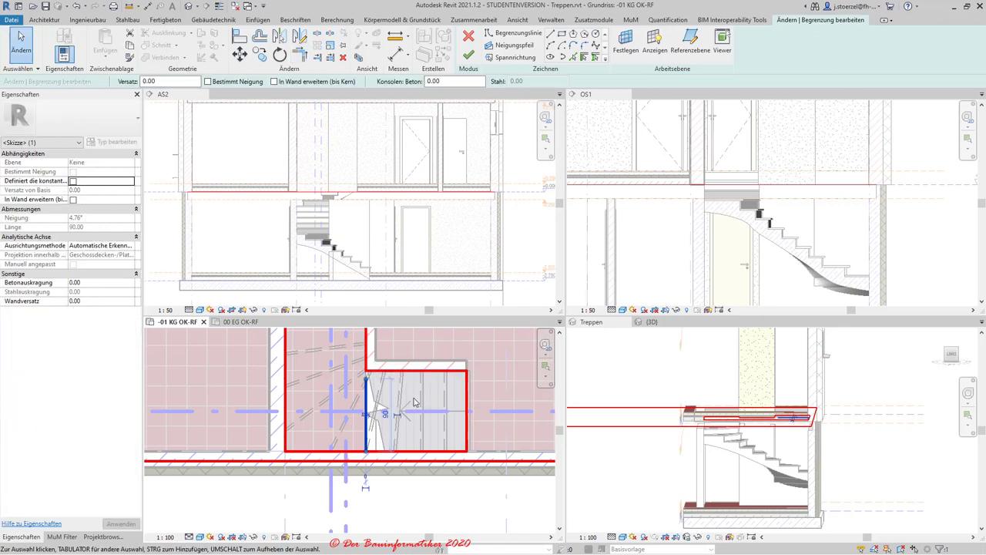
key(Escape)
scroll(414, 401, down, 2)
mouse_move(414, 401)
middle_down()
mouse_move(435, 496)
mouse_move(439, 441)
middle_up()
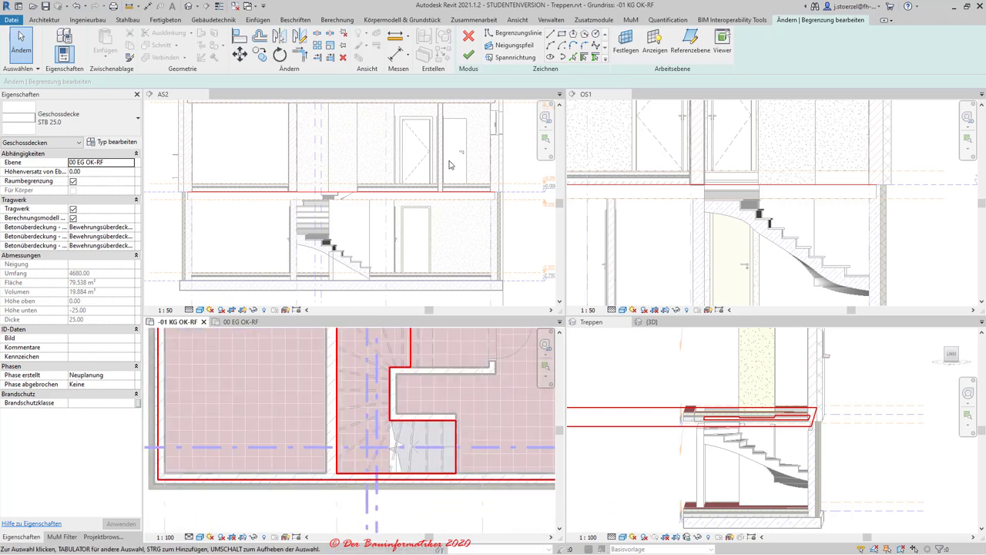
click(470, 62)
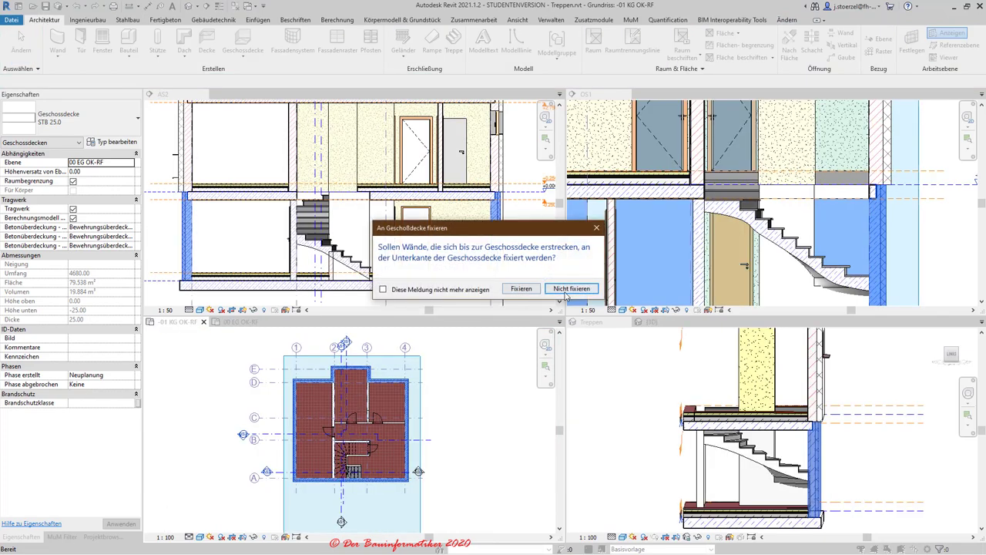
- Leave walls unattached to the slab and orbit the 3D view to inspect the new opening
click(571, 289)
scroll(333, 474, up, 5)
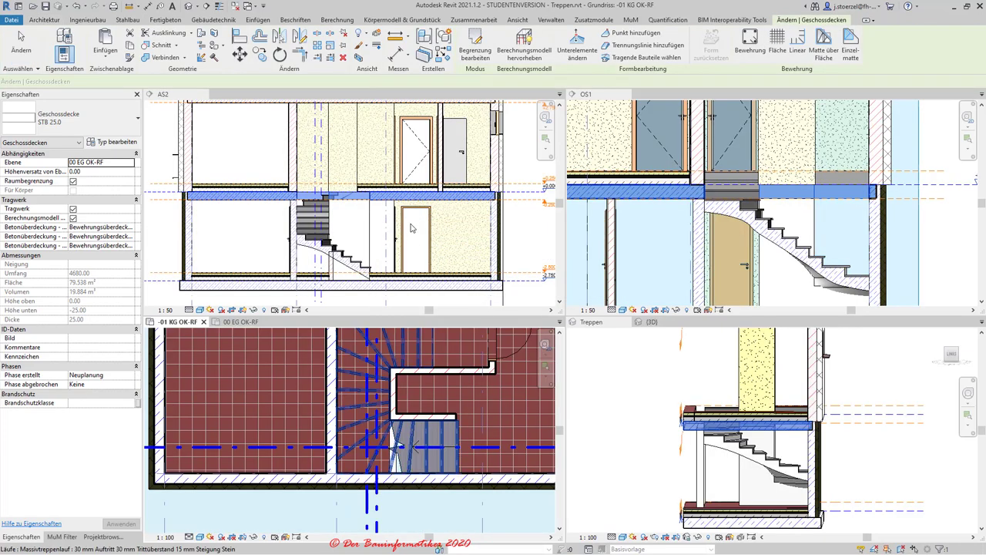
scroll(428, 281, up, 2)
scroll(428, 281, up, 2)
scroll(428, 281, down, 3)
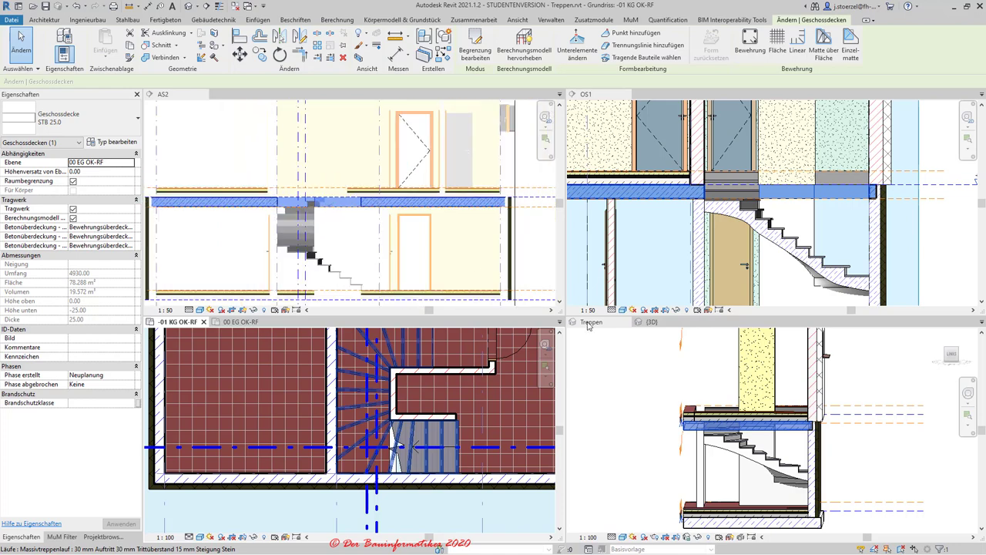
mouse_move(786, 455)
shift+middle_down()
mouse_move(754, 520)
mouse_move(780, 491)
mouse_move(740, 462)
shift+middle_up()
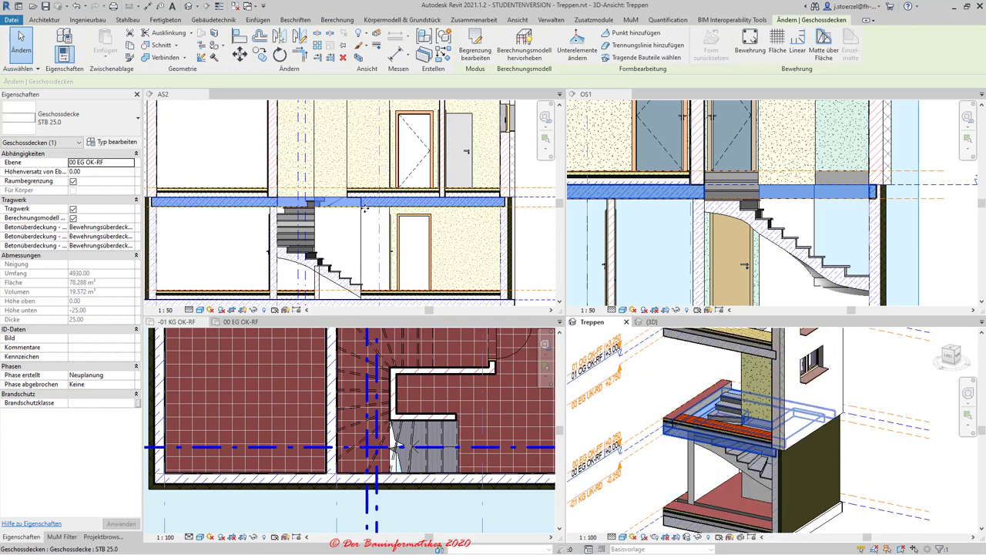
- Zoom out to show the whole AS2 section and make it the active view
scroll(363, 210, down, 1)
scroll(364, 223, down, 1)
scroll(363, 246, down, 1)
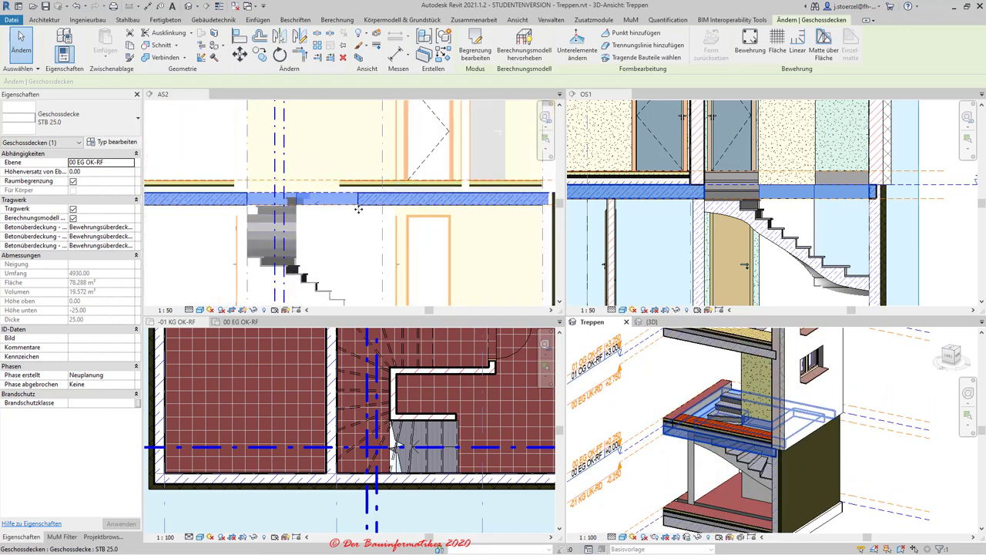
scroll(362, 275, down, 1)
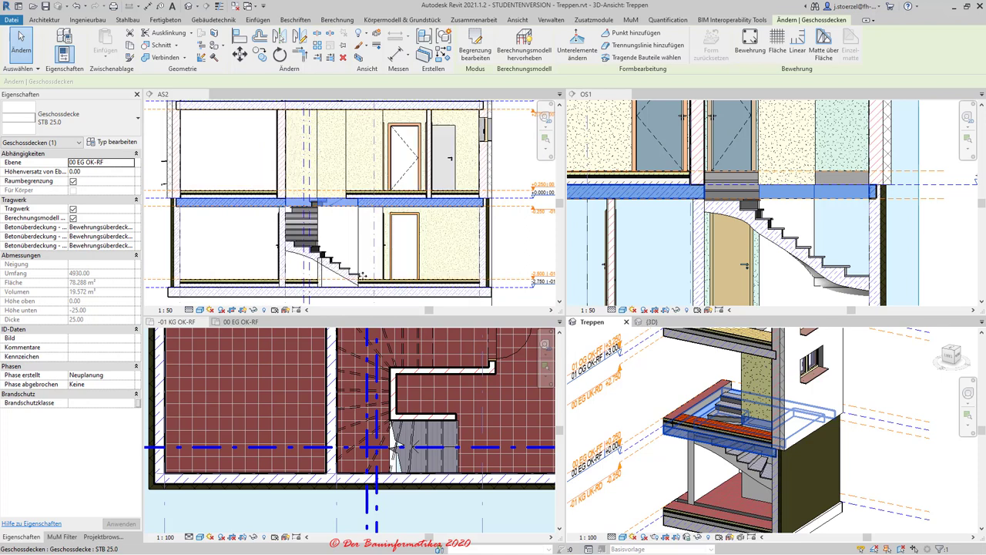
click(395, 53)
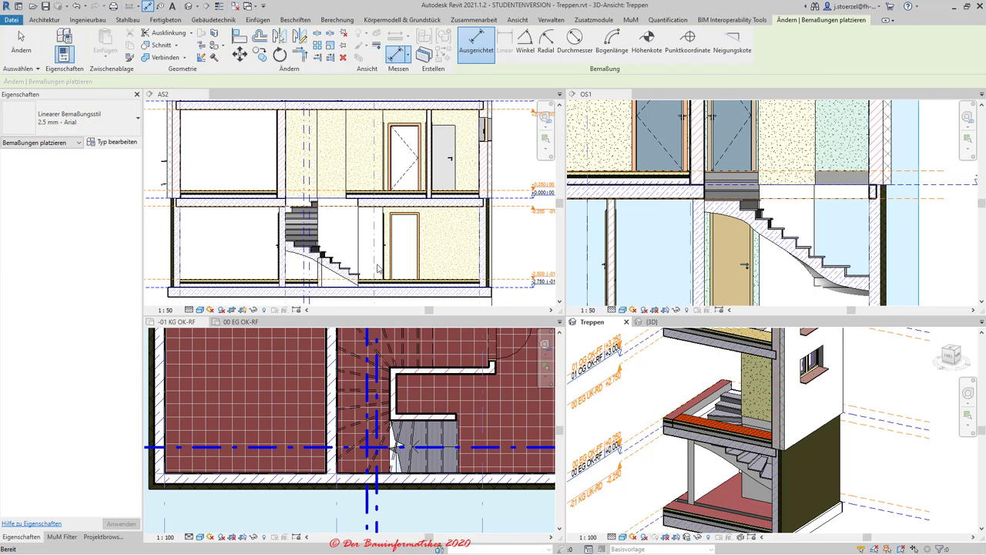
key(Escape)
key(Escape)
scroll(375, 272, down, 1)
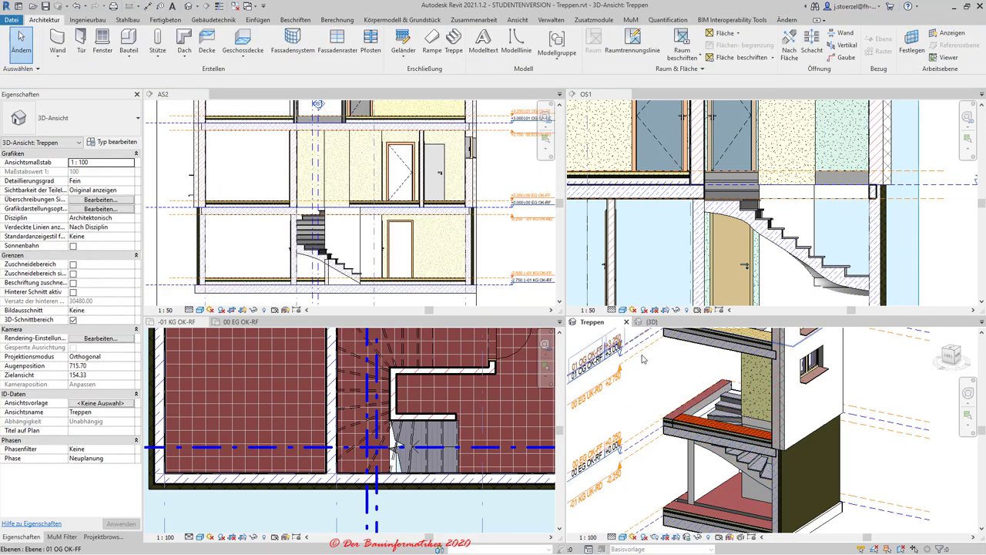
scroll(739, 436, up, 2)
scroll(739, 437, up, 2)
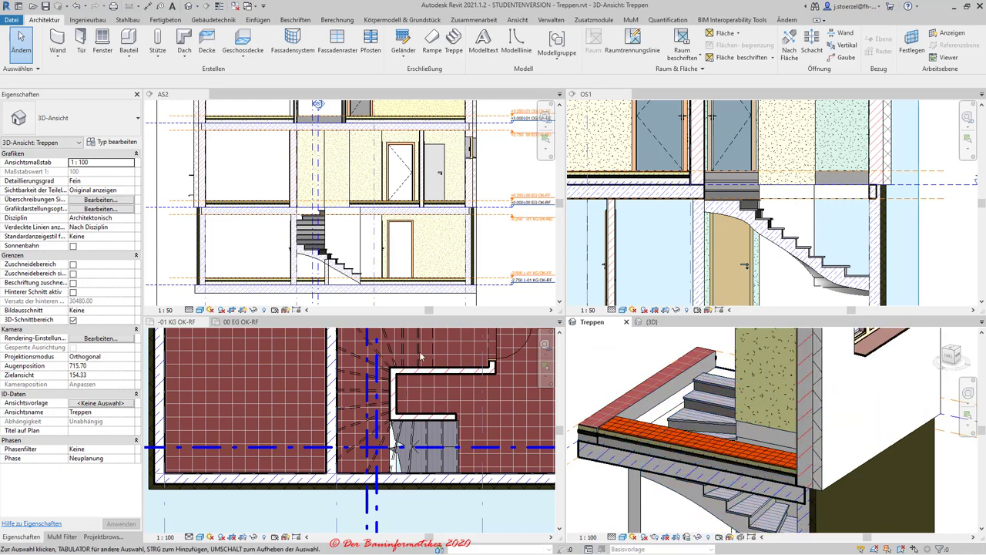
scroll(515, 285, down, 2)
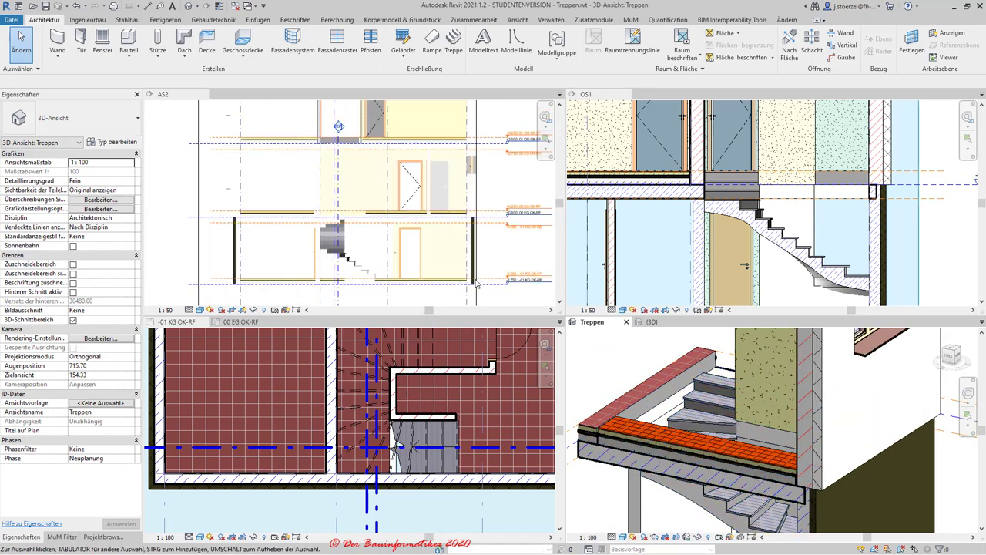
scroll(496, 267, down, 1)
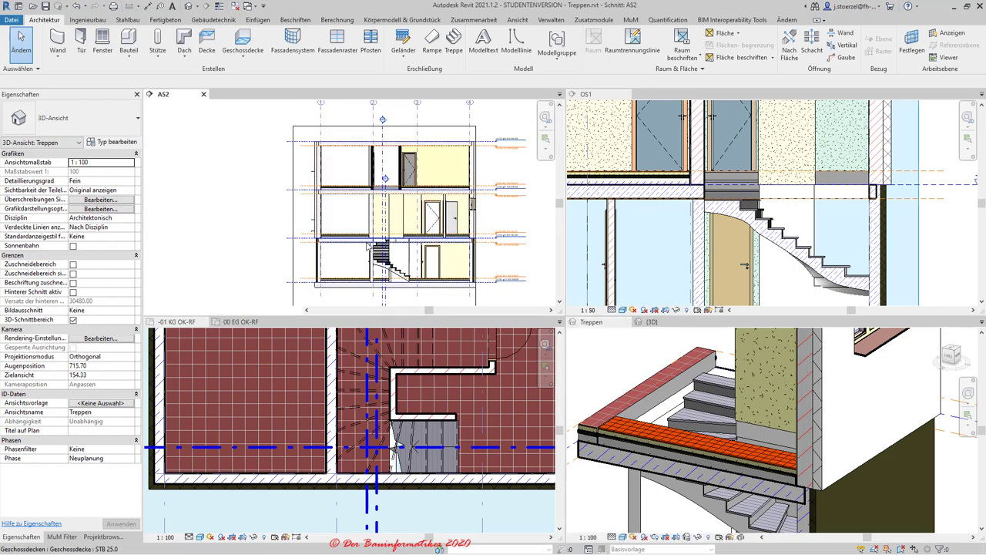
middle_drag(436, 255, 391, 251)
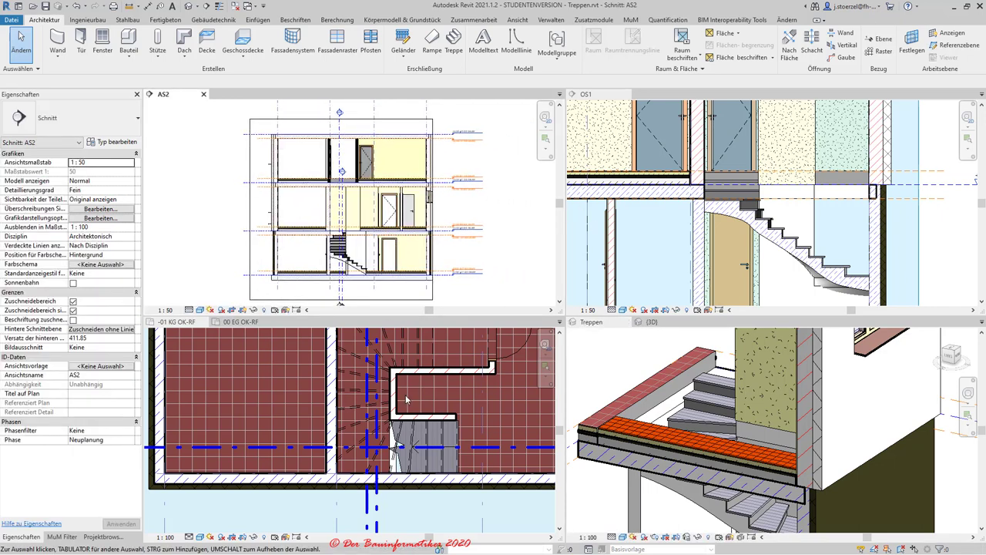
- Move the AS2 section line in the basement plan up across the stair
scroll(304, 407, down, 4)
click(300, 415)
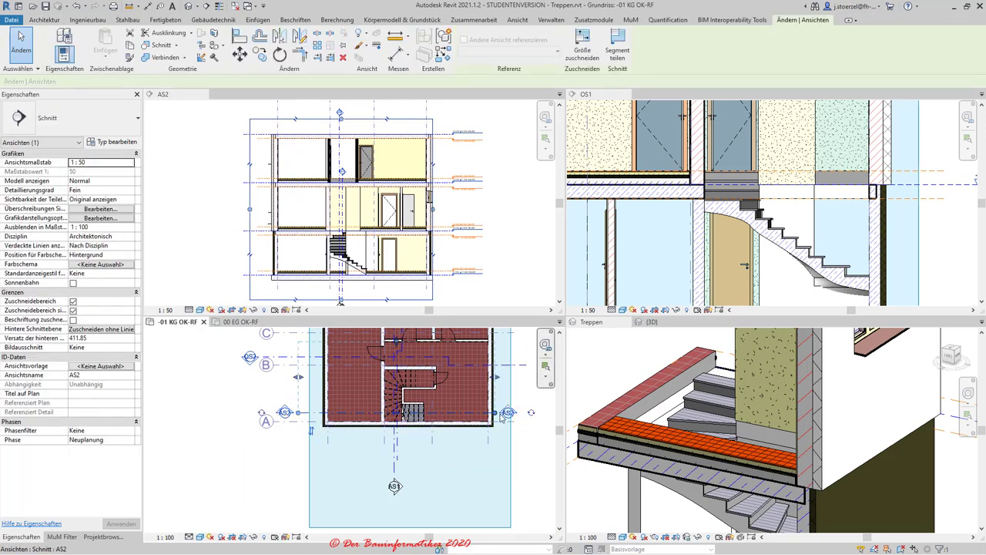
drag(478, 388, 478, 376)
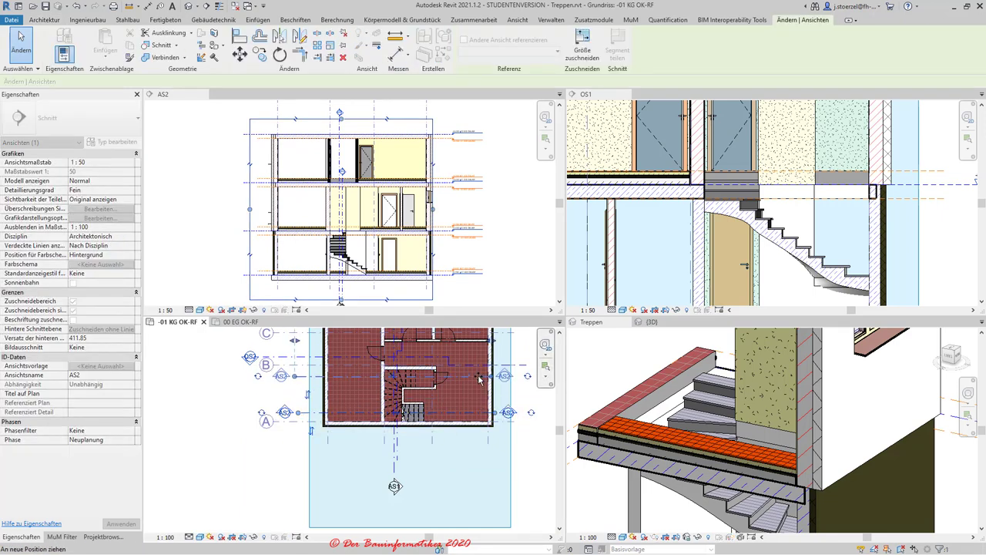
- Zoom into AS2 and select the floor slab next to the stair
scroll(376, 174, up, 2)
scroll(374, 208, up, 2)
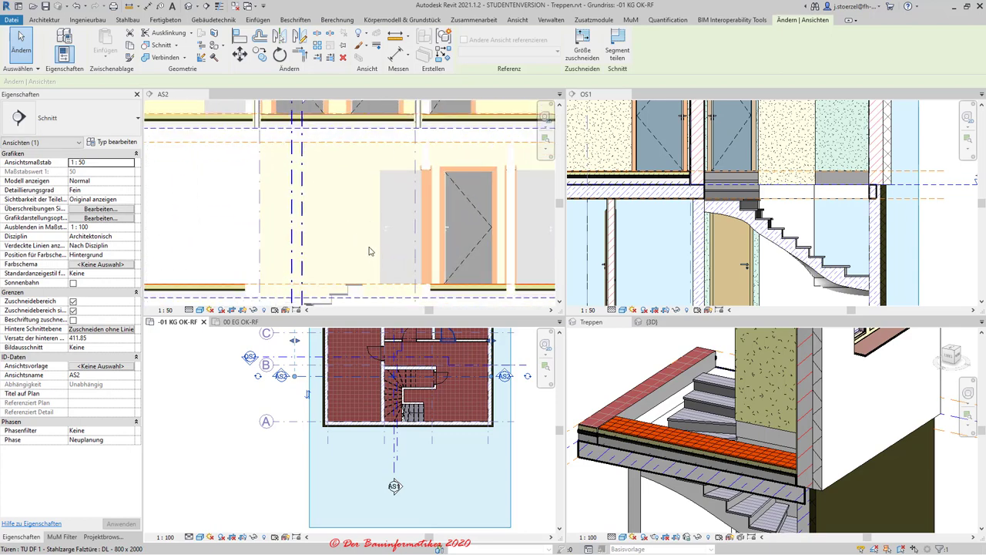
scroll(371, 246, up, 1)
scroll(372, 248, up, 2)
scroll(362, 266, up, 1)
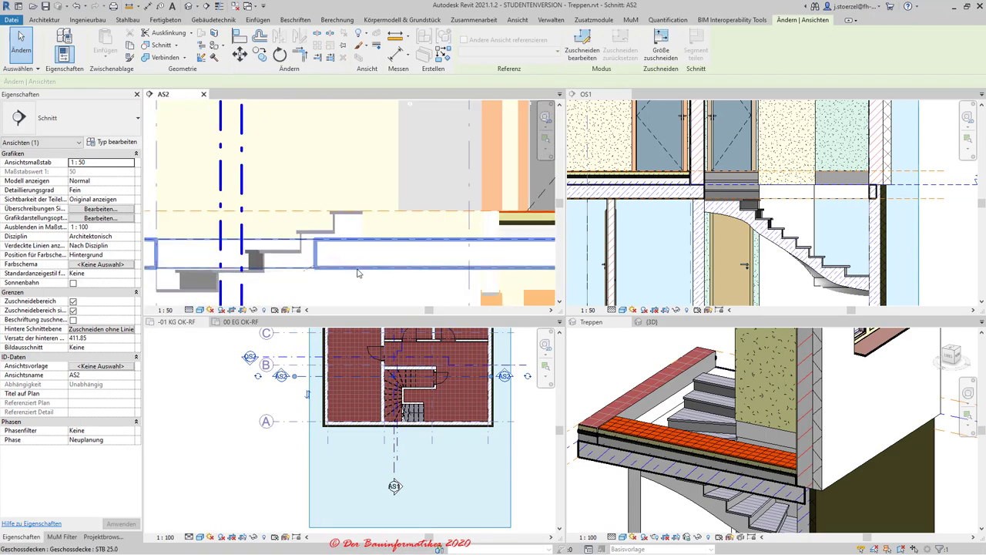
scroll(334, 268, up, 1)
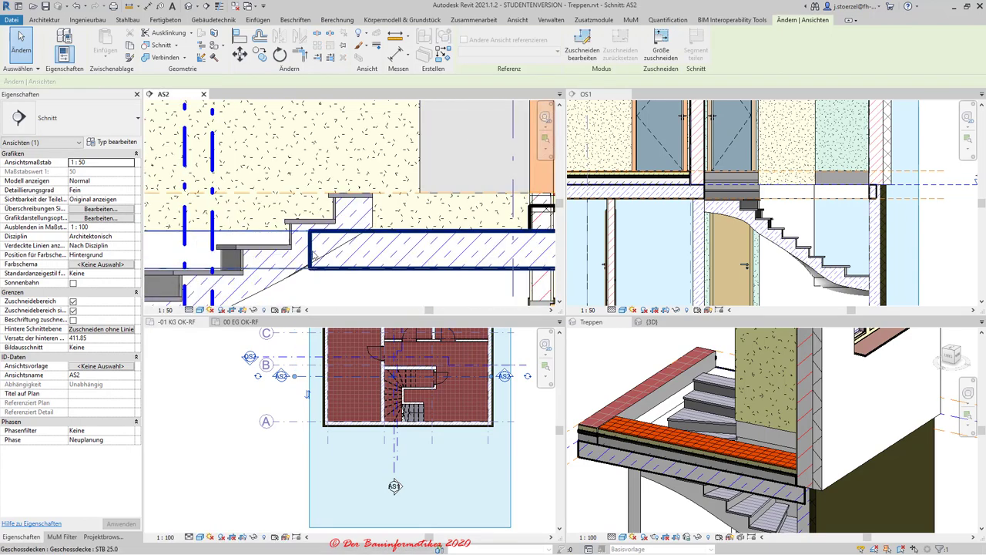
click(314, 258)
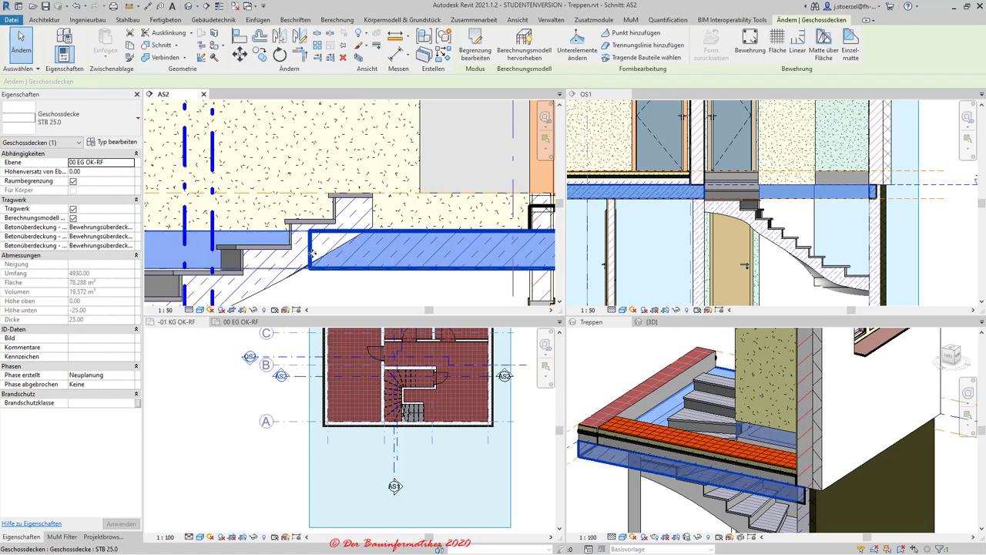
- Open the selected slab's boundary for editing with Begrenzung bearbeiten
scroll(310, 254, up, 1)
scroll(304, 262, up, 1)
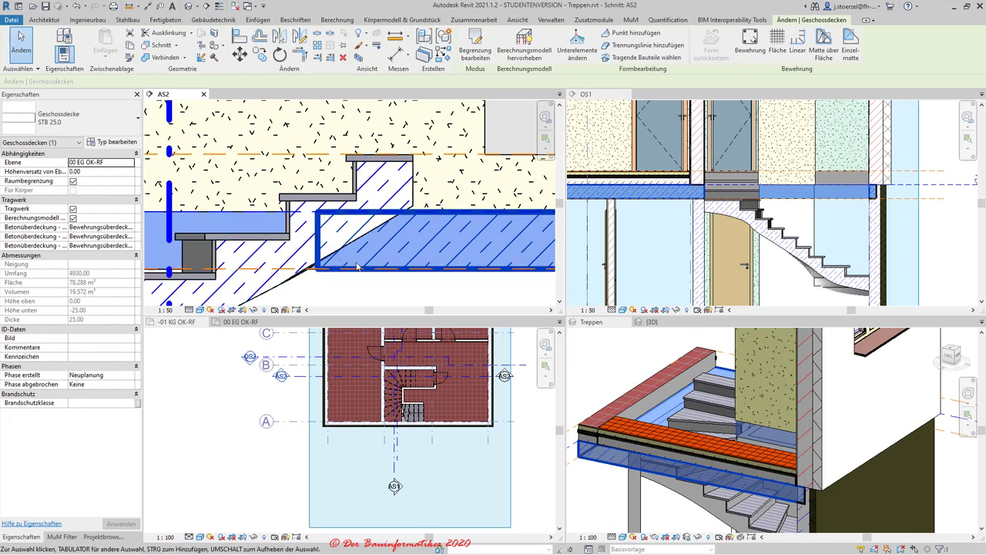
scroll(356, 265, down, 1)
scroll(362, 268, down, 1)
scroll(370, 270, down, 1)
scroll(380, 273, down, 2)
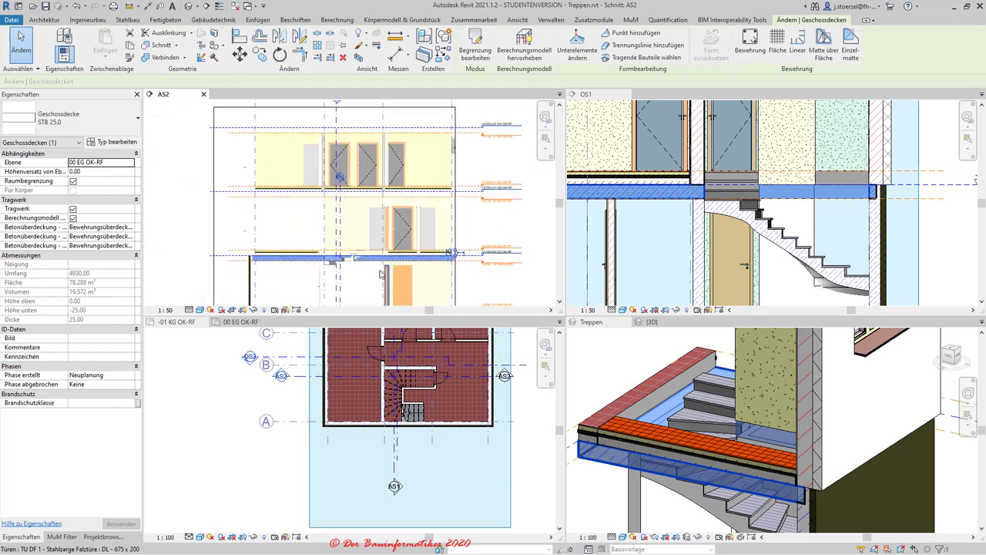
scroll(380, 273, up, 1)
scroll(373, 272, up, 2)
scroll(366, 270, up, 2)
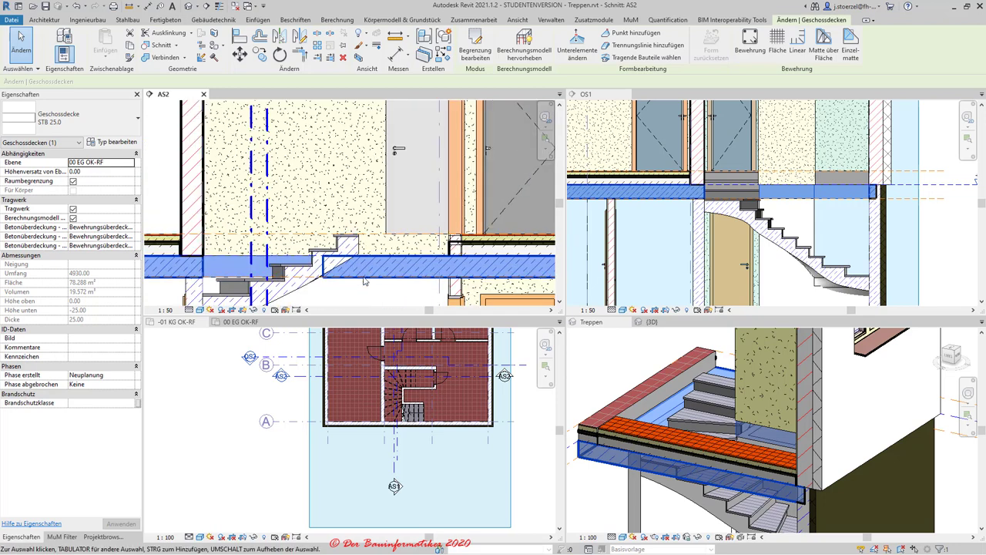
scroll(335, 235, up, 2)
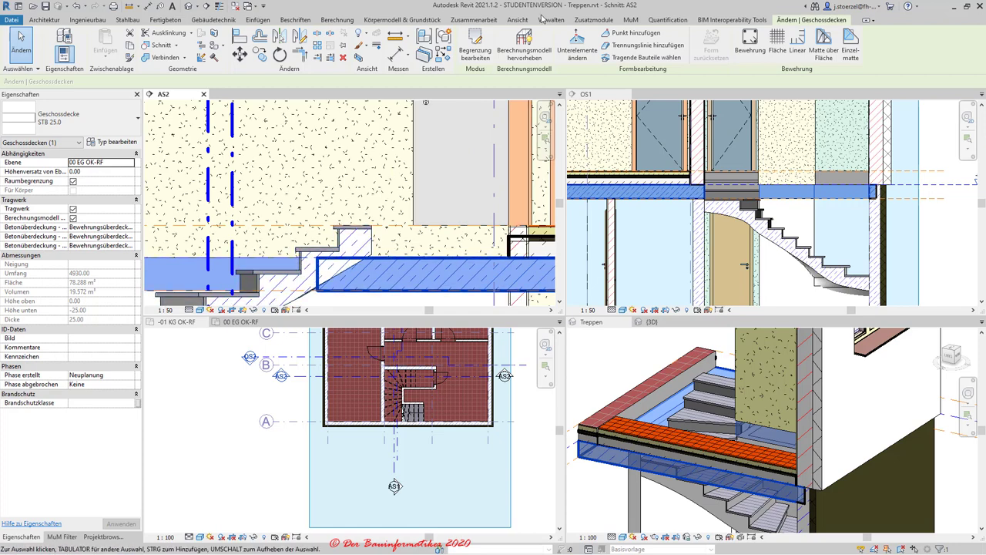
click(489, 39)
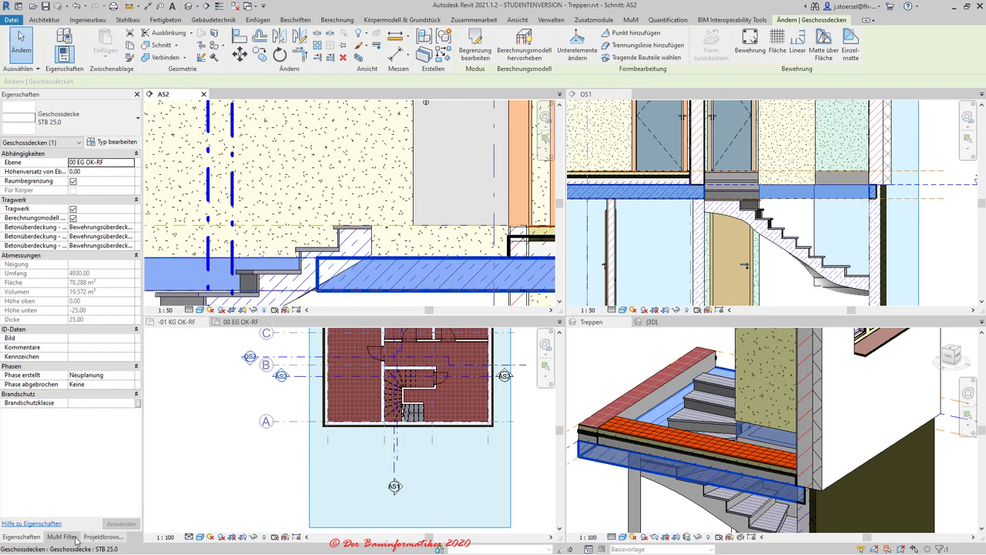
- Open the -01 KG OK-RF ceiling plan from the Project Browser and dock it beside the basement floor plan
click(101, 537)
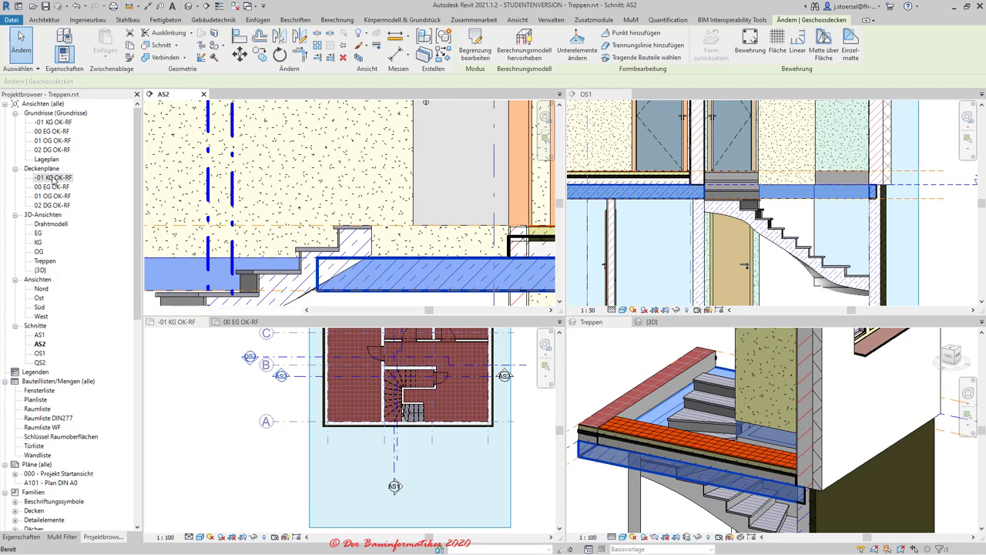
double_click(54, 177)
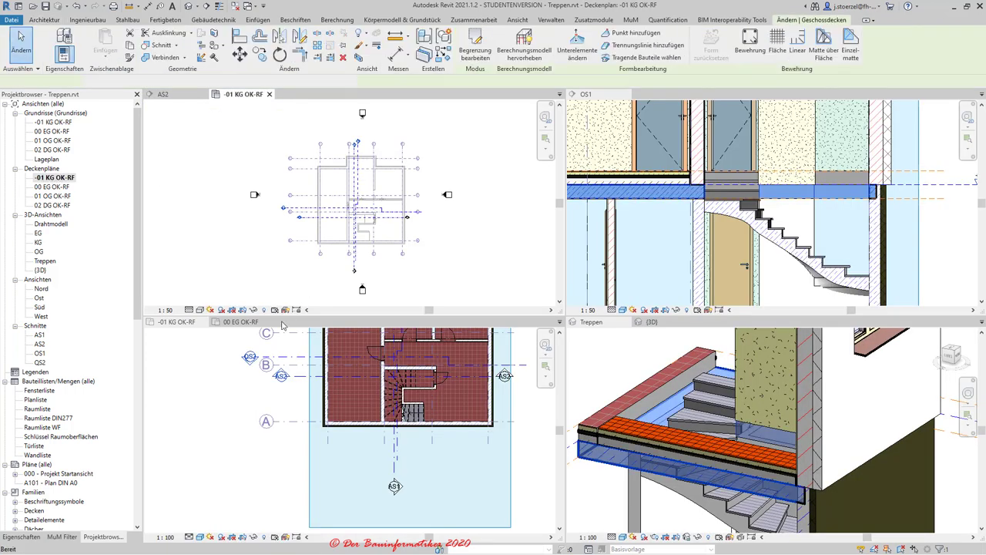
mouse_move(244, 94)
mouse_down()
mouse_move(282, 325)
mouse_move(259, 330)
mouse_up()
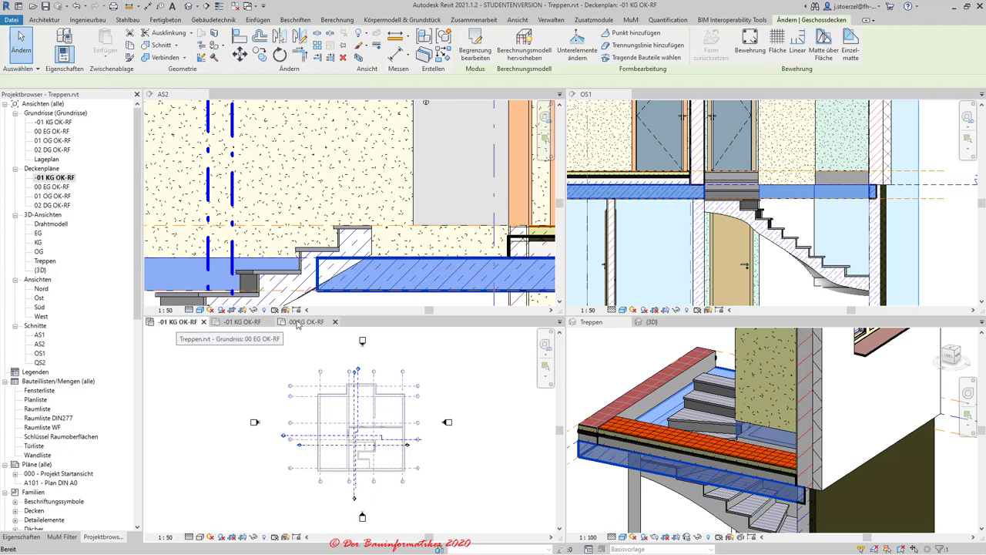
- Switch between the 00 EG OK-RF and -01 KG OK-RF plans and zoom in on the stair
click(301, 324)
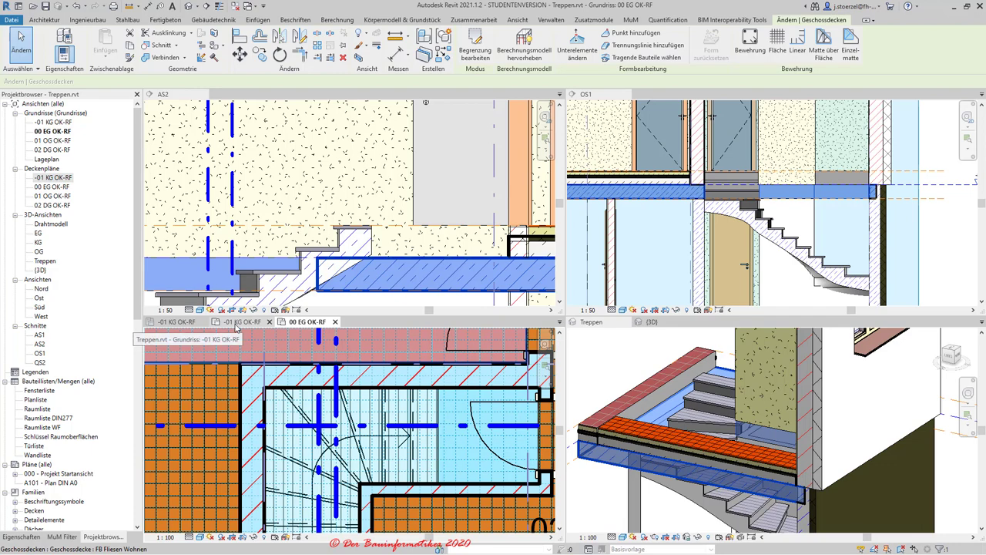
click(184, 326)
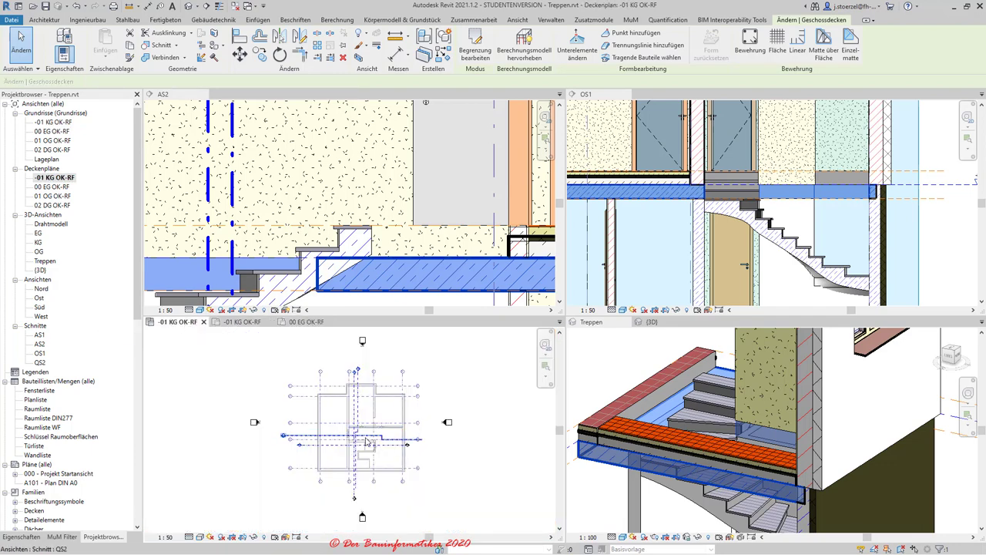
scroll(377, 420, up, 4)
scroll(374, 431, up, 1)
scroll(366, 427, up, 2)
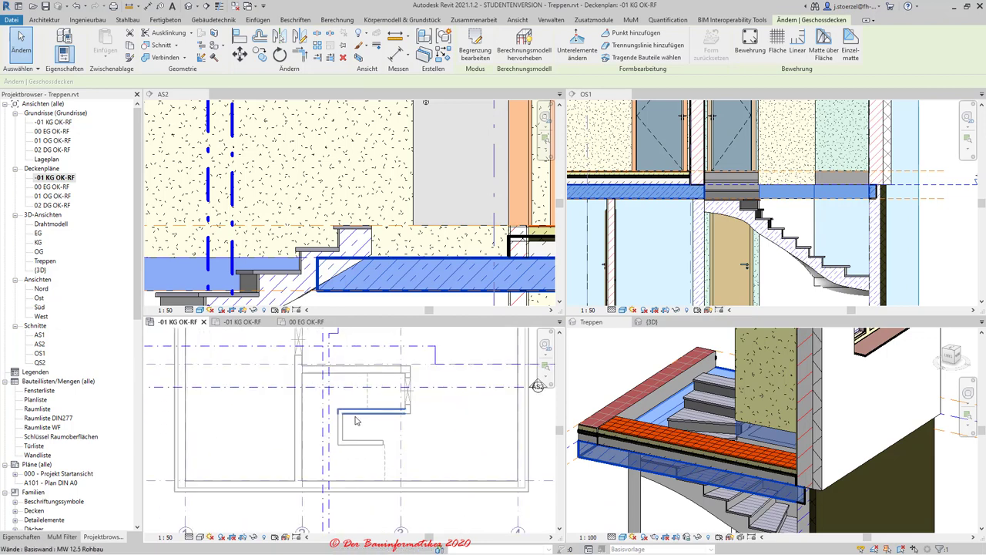
scroll(358, 422, up, 2)
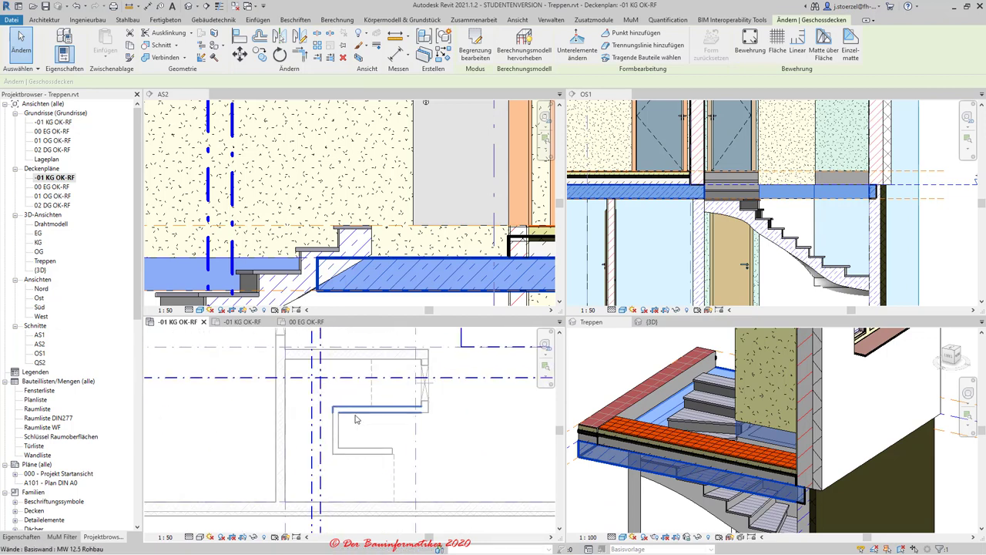
scroll(362, 420, down, 1)
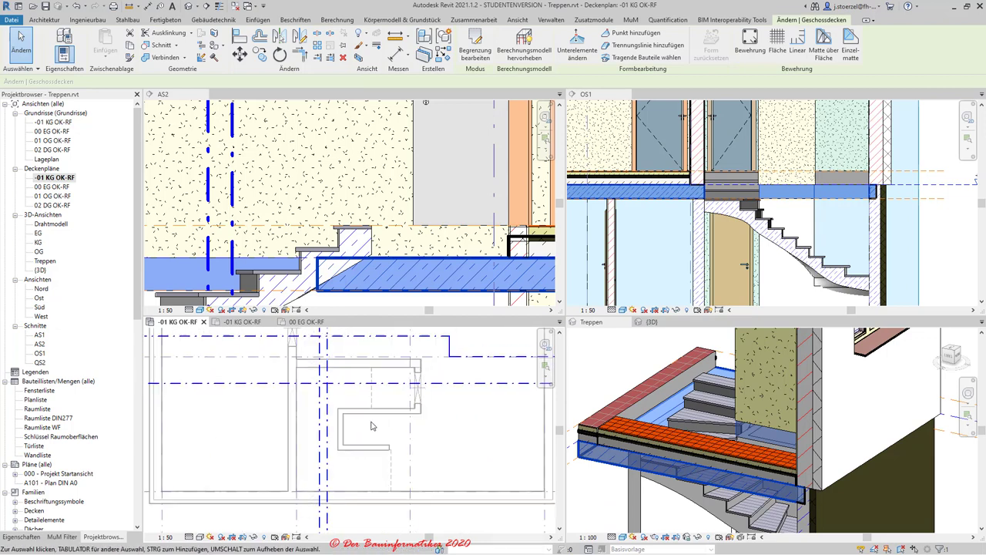
scroll(366, 428, down, 1)
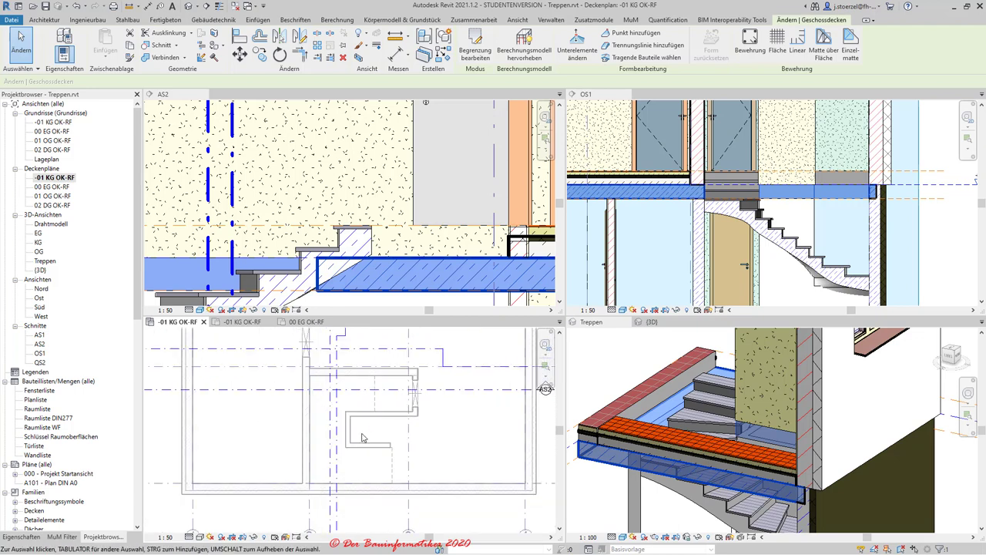
- Toggle Reveal Hidden Elements off and hide the stair run in the ceiling plan
click(264, 537)
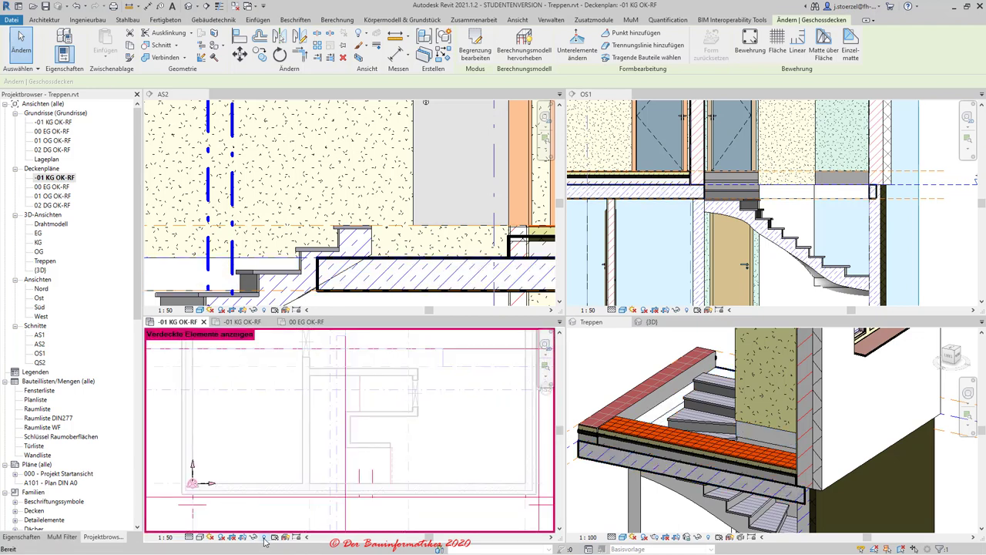
click(263, 537)
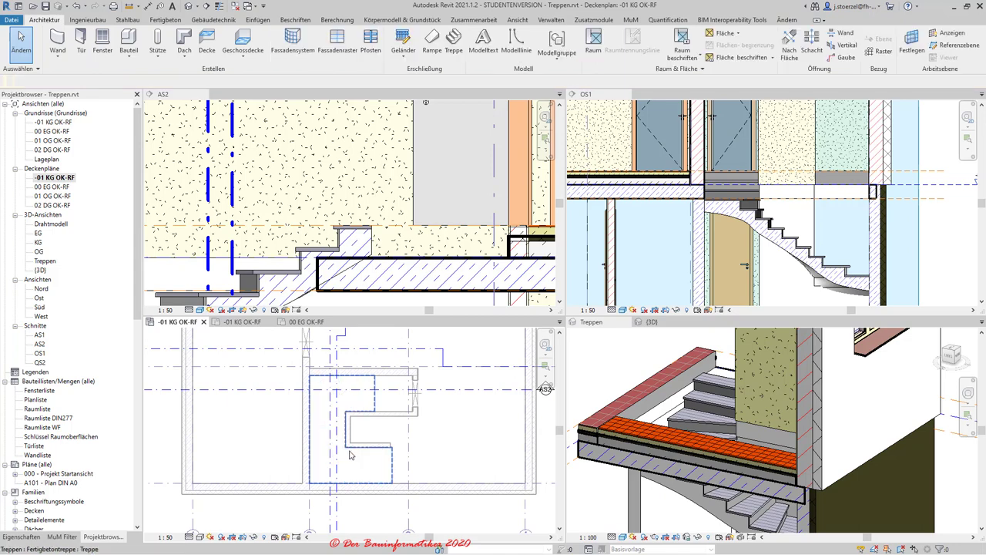
click(346, 462)
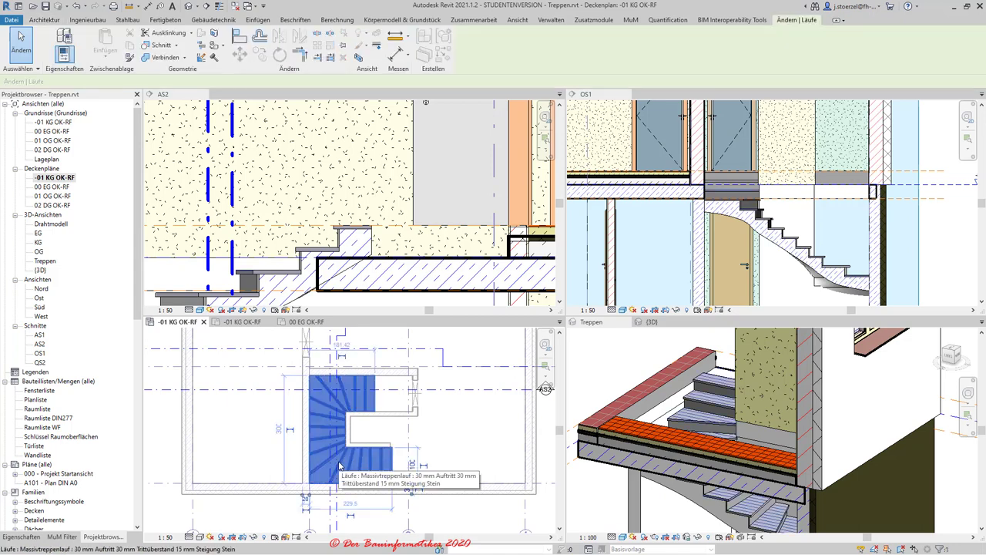
key(h)
key(h)
key(ctrl+z)
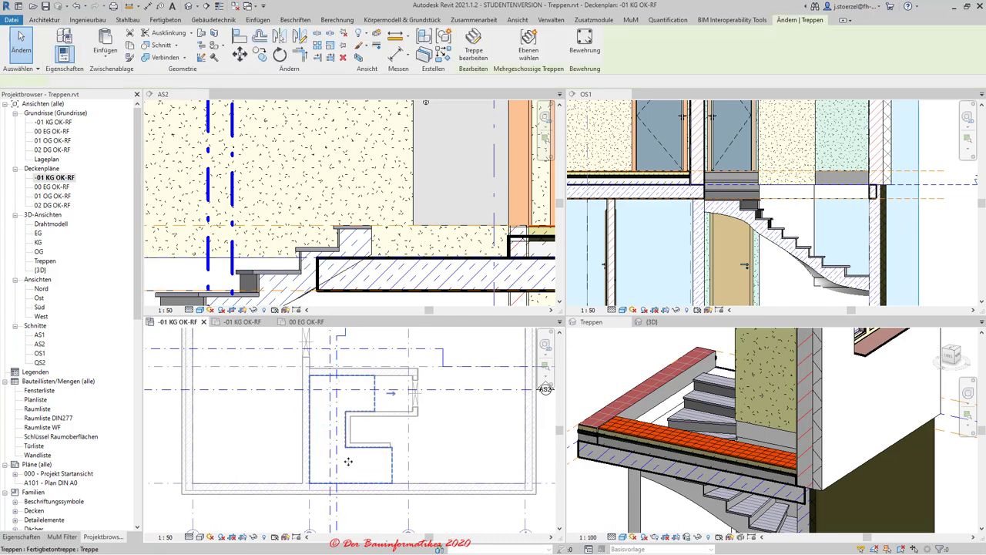
key(ctrl+y)
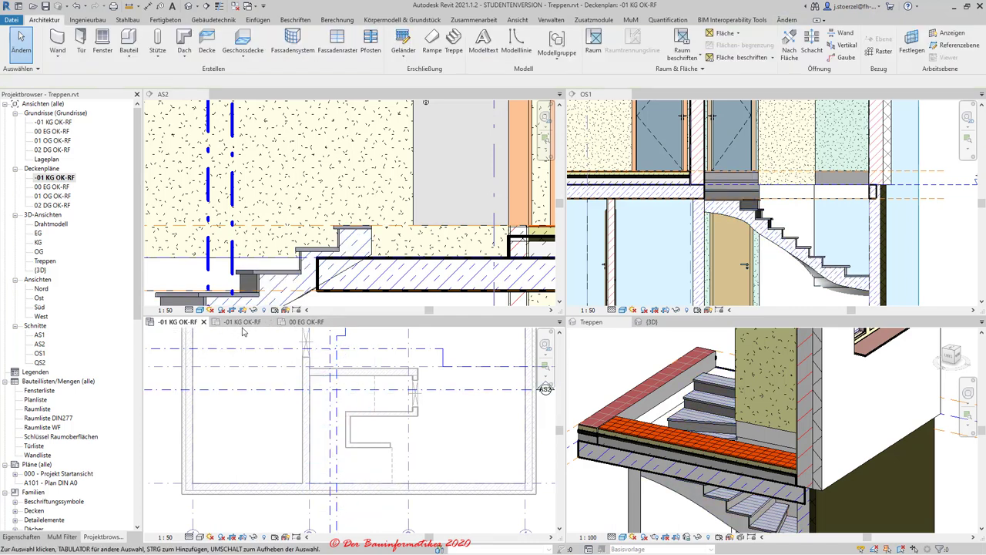
mouse_move(203, 321)
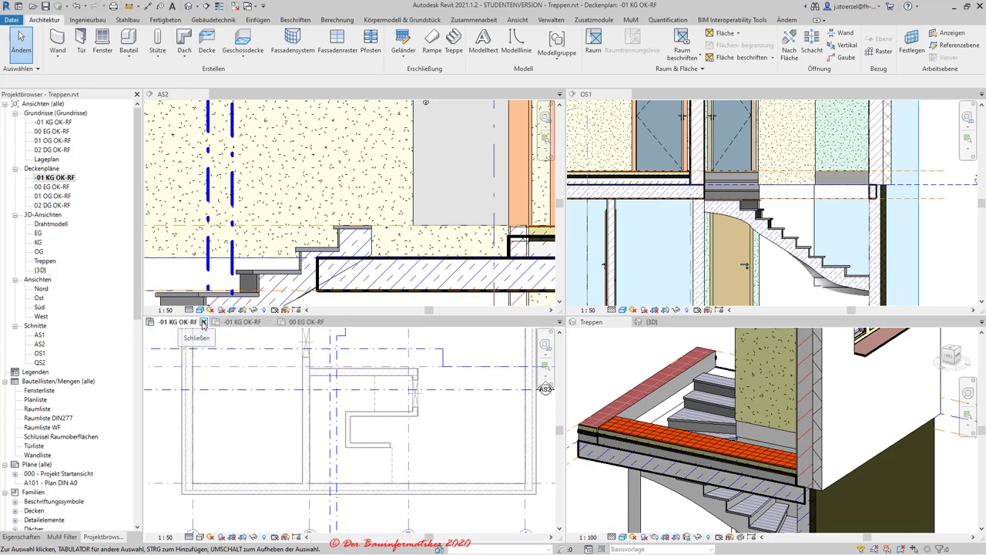
- Return to the -01 KG OK-RF floor plan, check the stair, then make section AS2 active
click(243, 322)
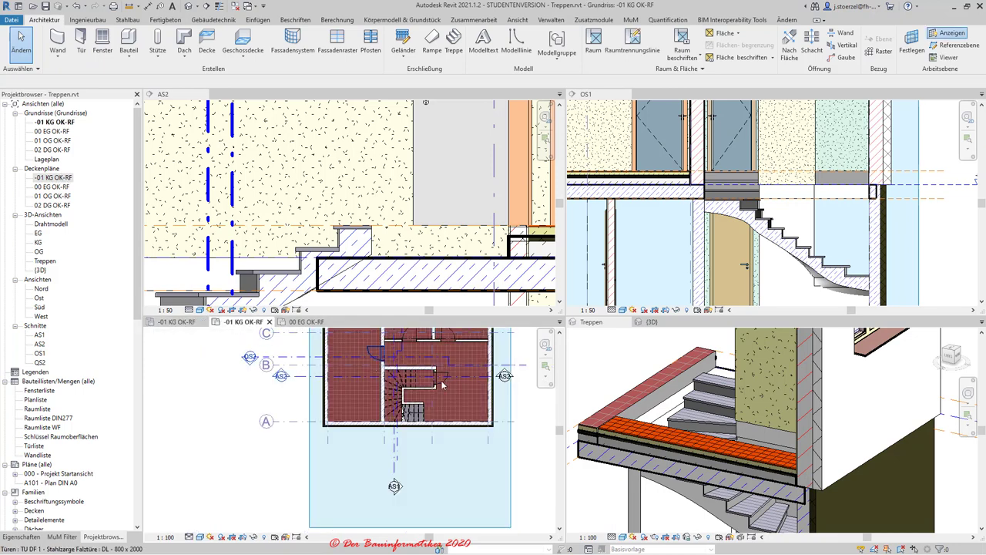
scroll(399, 376, up, 1)
scroll(389, 409, up, 2)
scroll(370, 484, up, 2)
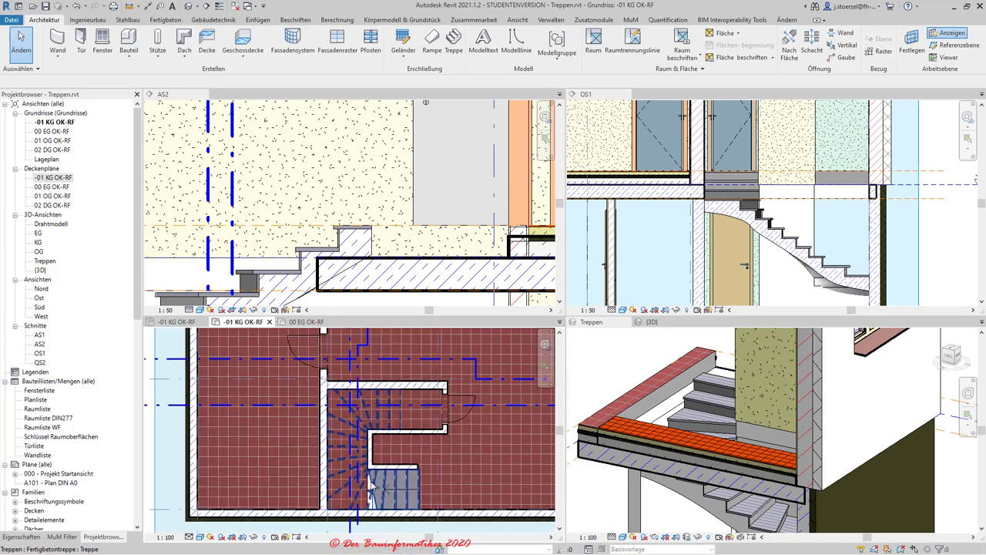
click(372, 485)
mouse_move(376, 368)
middle_down()
mouse_move(365, 395)
mouse_move(358, 367)
middle_up()
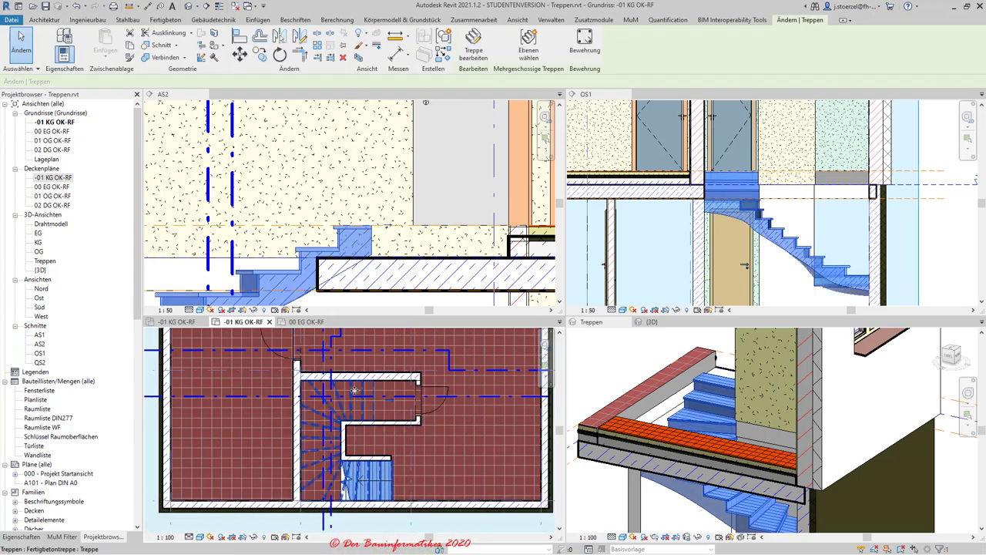
key(Escape)
click(394, 289)
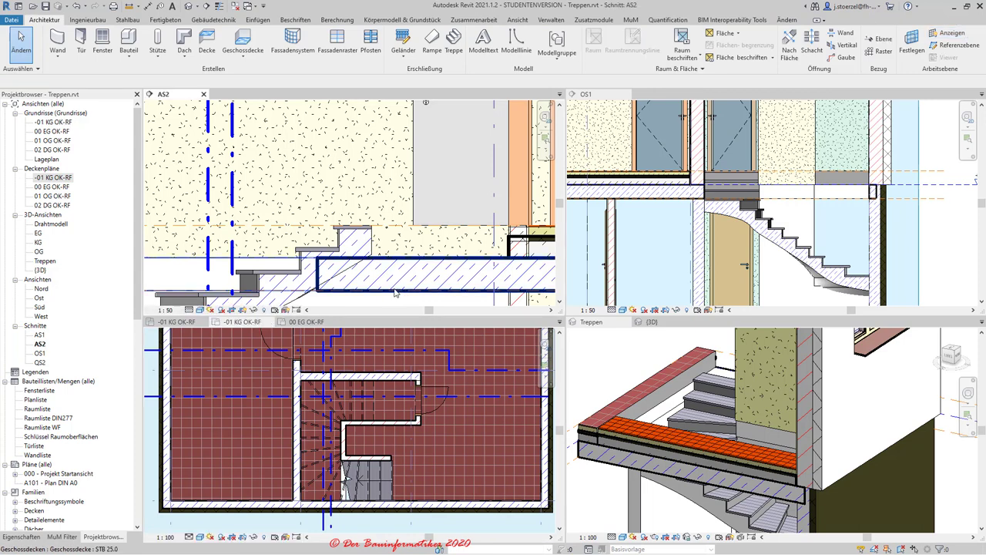
- Edit the floor slab boundary from section AS2, choosing Grundriss: -01 KG OK-RF as the sketch view
click(359, 285)
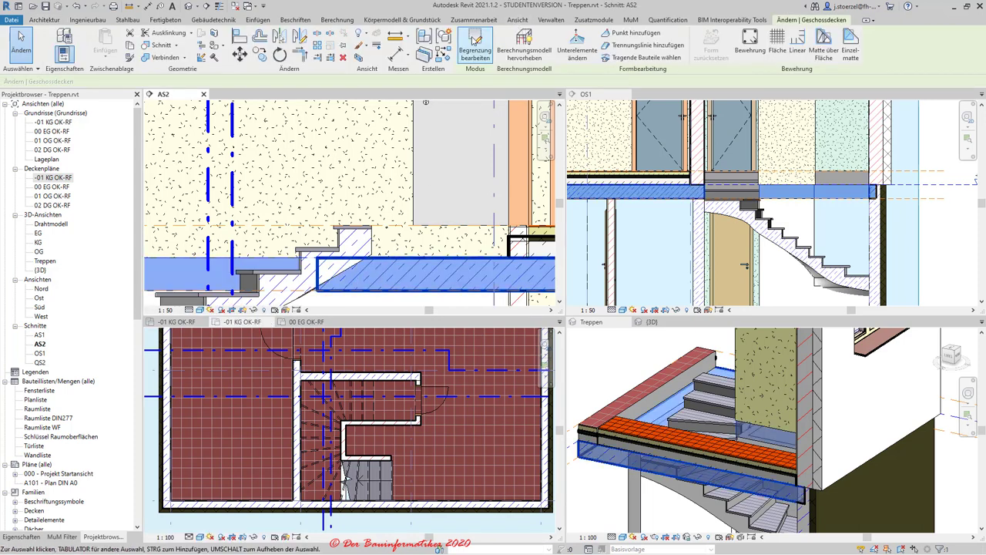
click(473, 40)
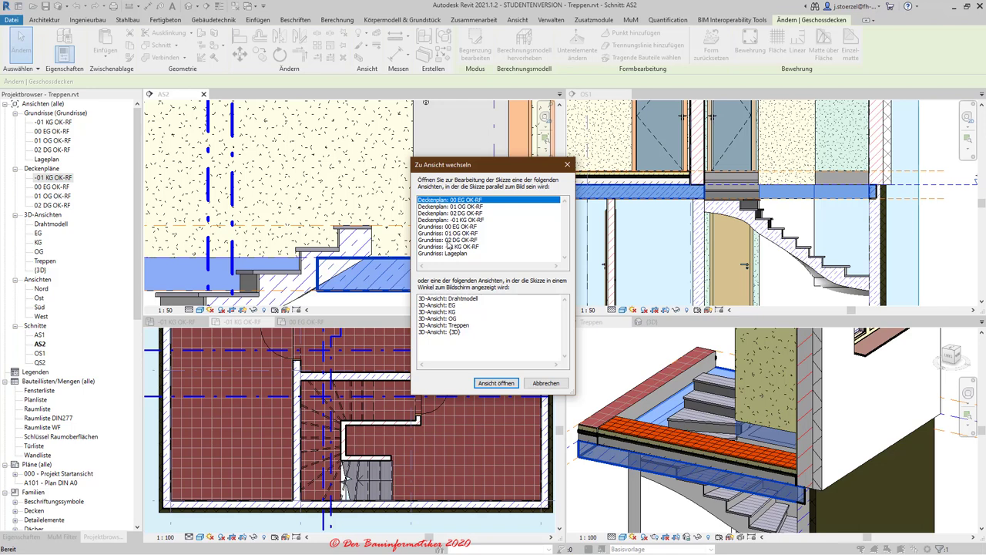
click(446, 246)
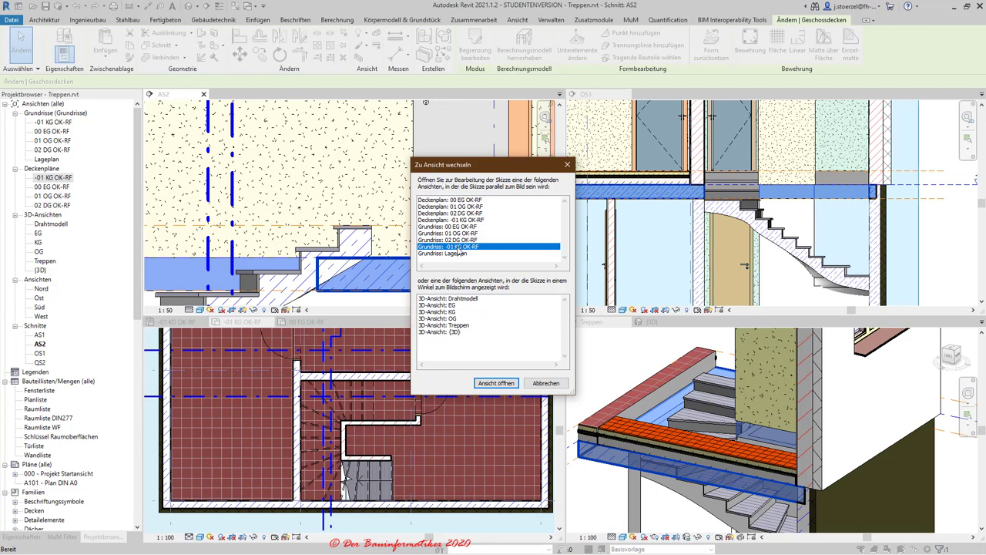
- Move the slab's right boundary line left to 21.99 and finish the boundary sketch
click(495, 383)
scroll(376, 399, up, 3)
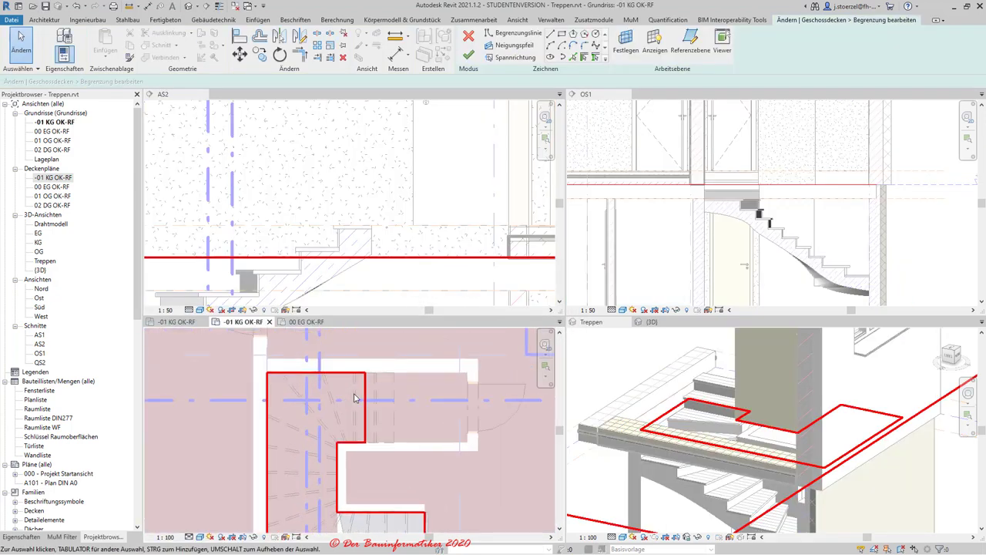
scroll(376, 399, up, 2)
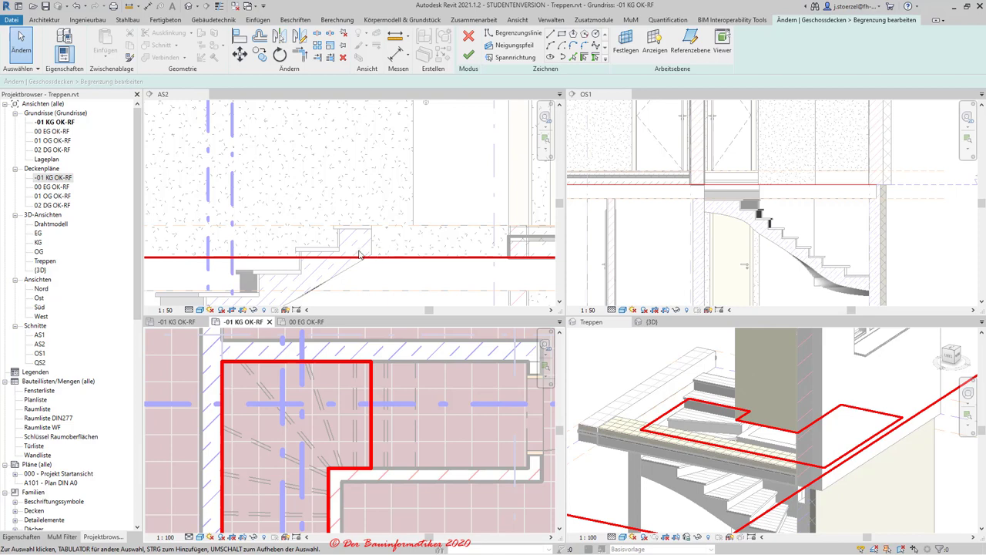
scroll(361, 443, up, 1)
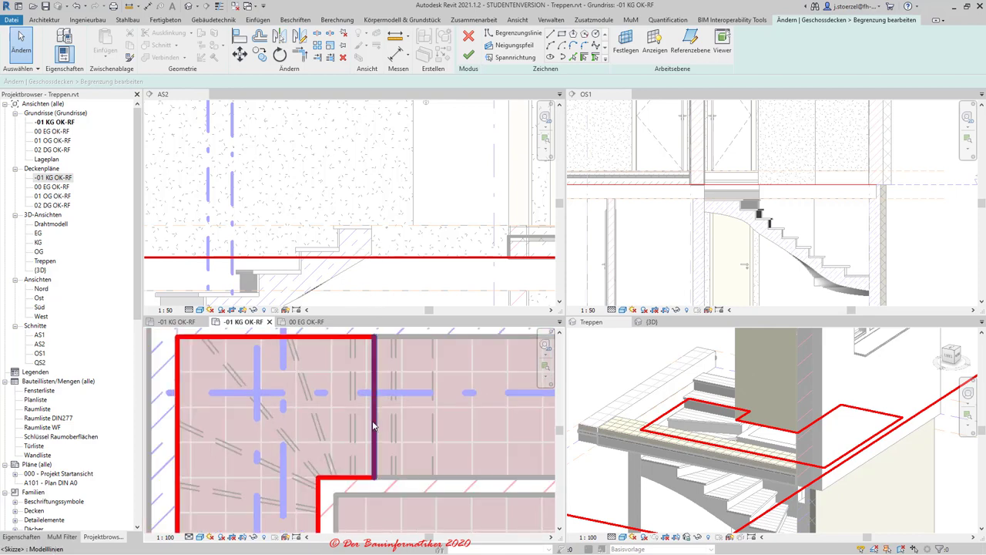
click(374, 427)
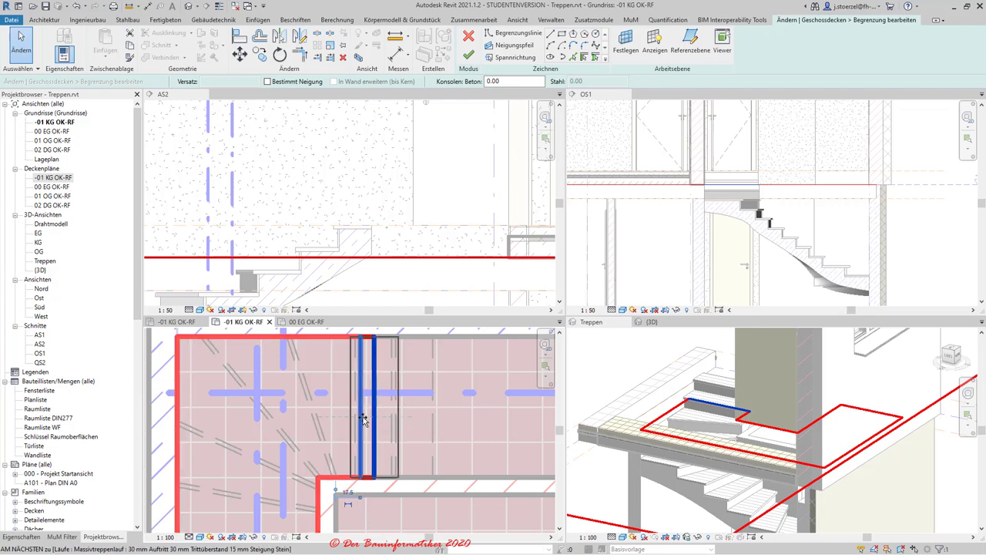
drag(374, 416, 365, 420)
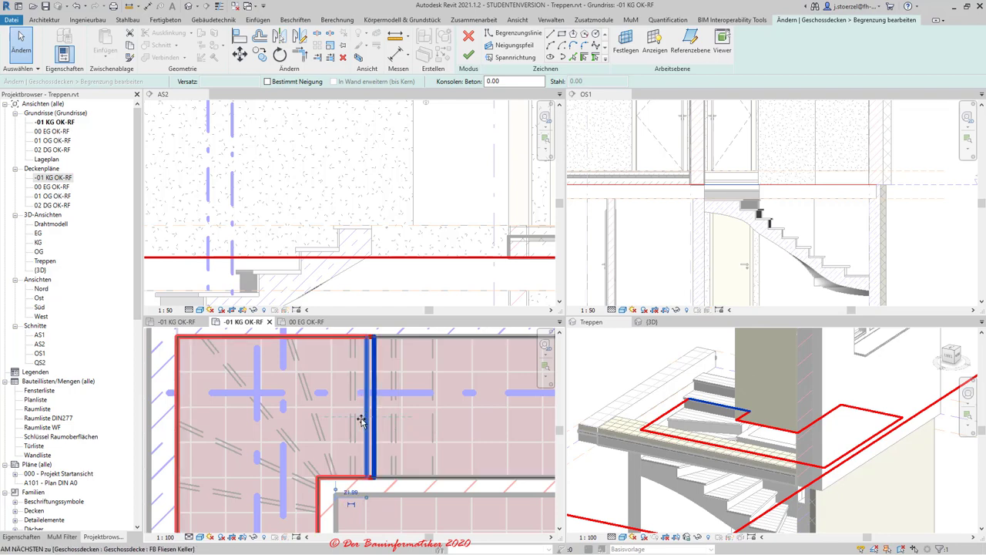
drag(365, 423, 364, 422)
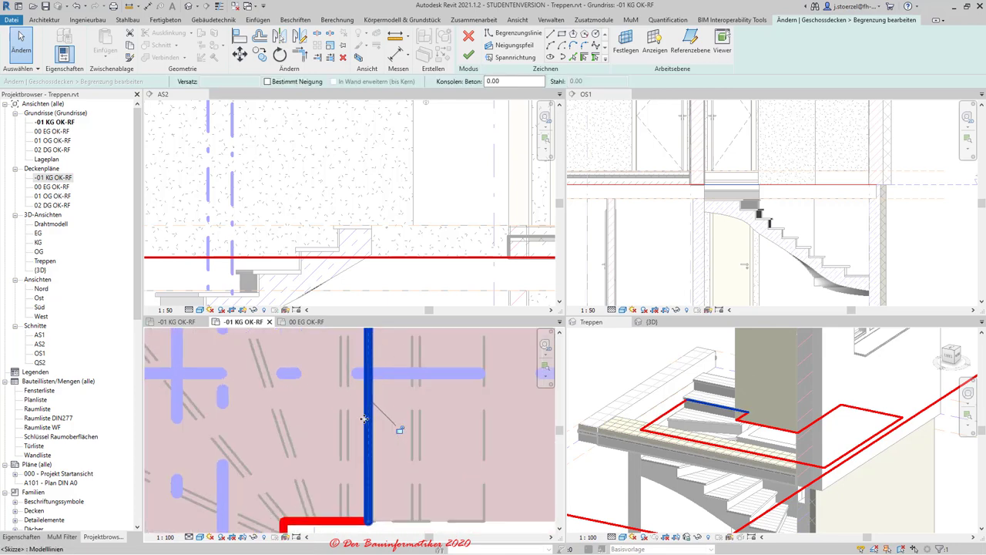
scroll(363, 421, up, 2)
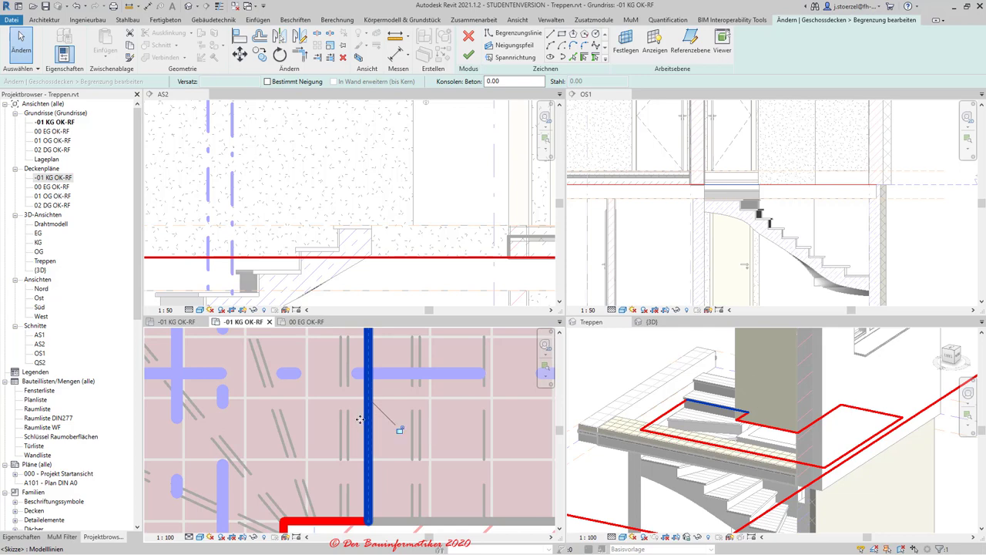
scroll(357, 419, down, 2)
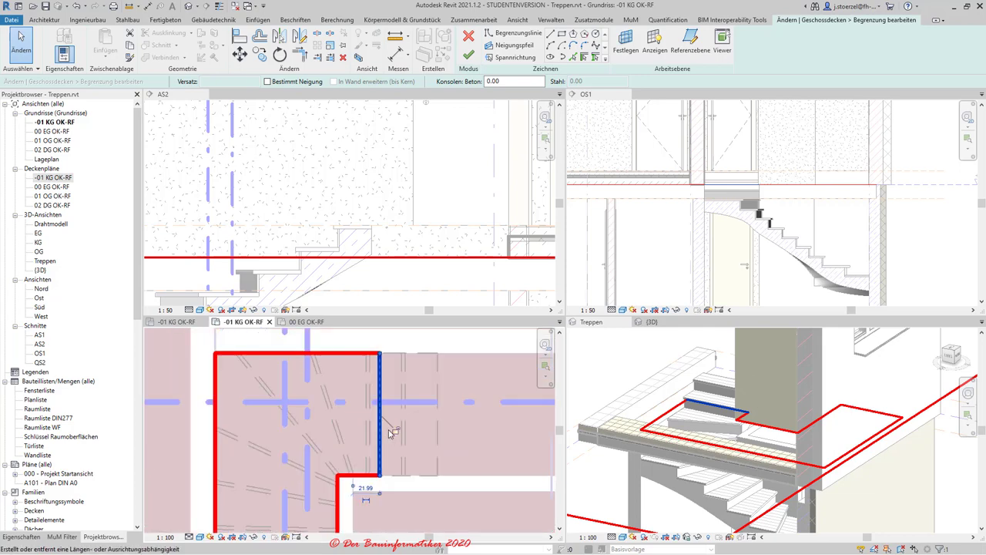
click(468, 55)
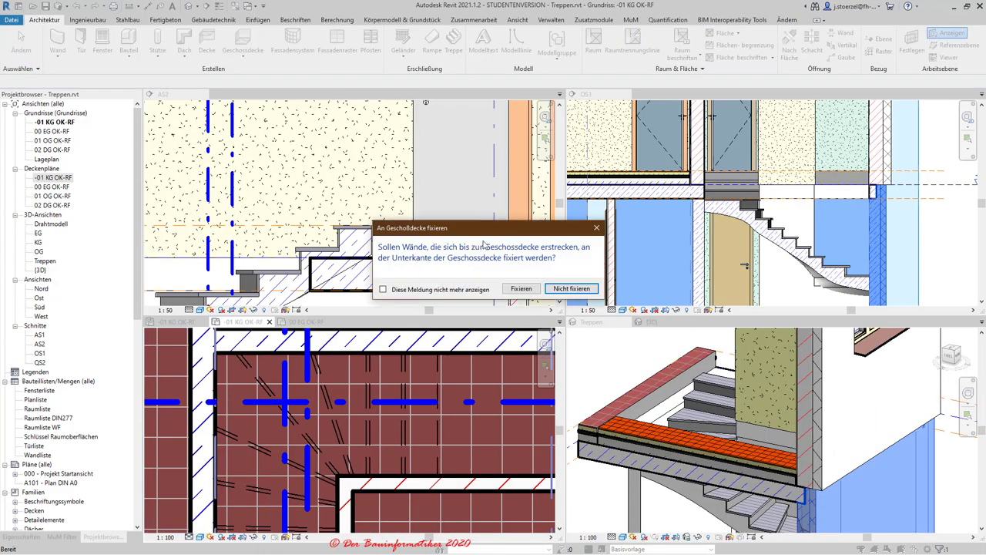
- Answer the wall-attachment prompt and deselect the floor slab
click(570, 288)
scroll(307, 278, up, 3)
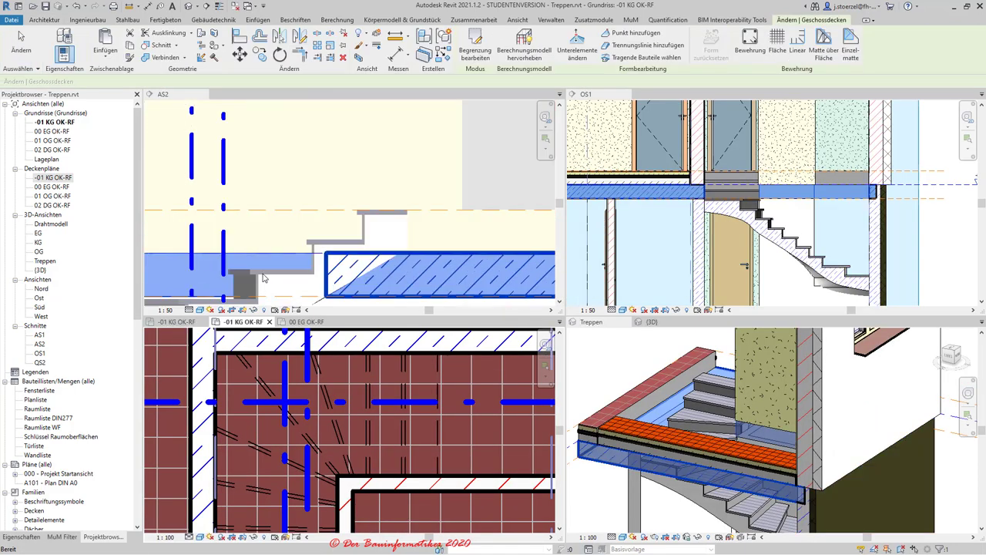
scroll(307, 277, down, 2)
scroll(333, 210, up, 4)
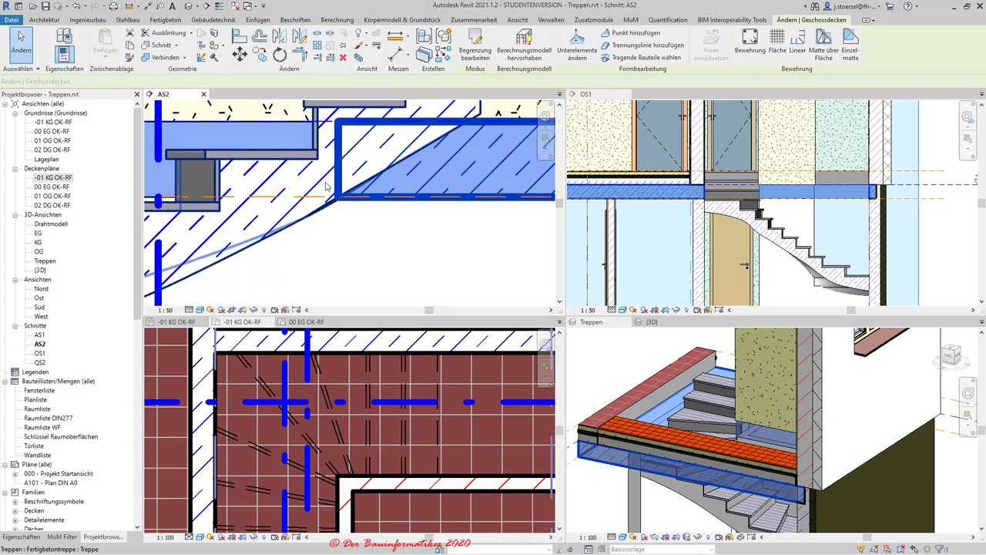
scroll(333, 210, down, 2)
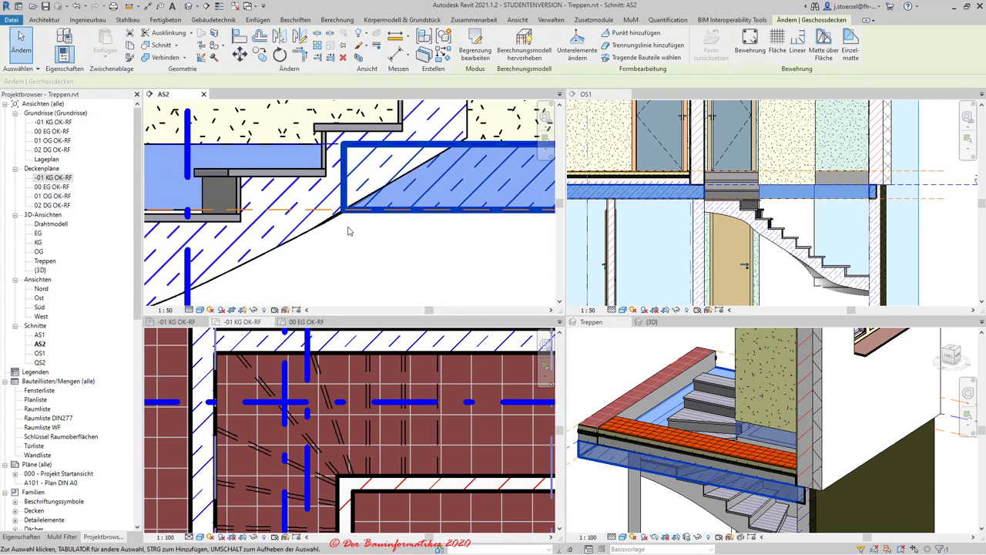
key(Escape)
scroll(361, 207, down, 2)
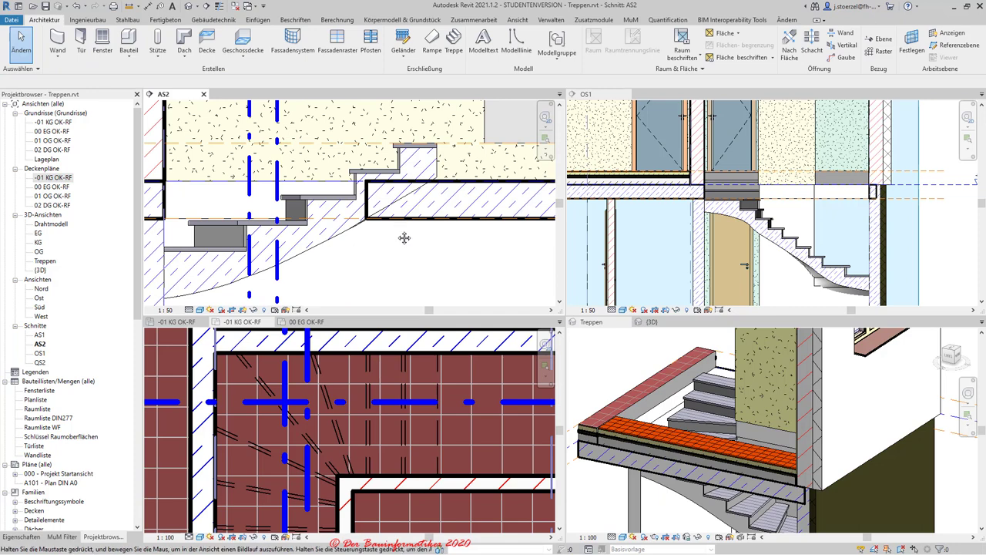
scroll(403, 235, down, 1)
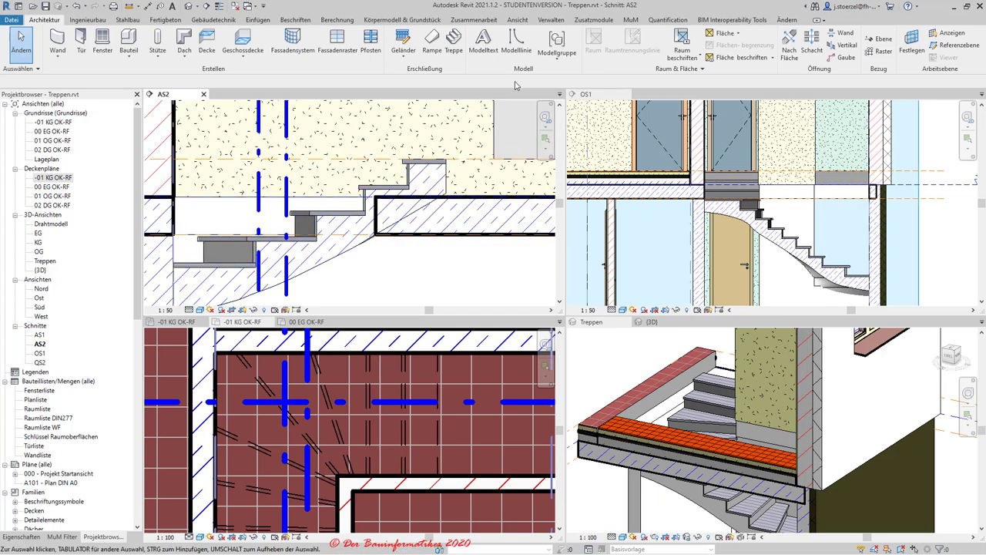
- Join the stair's geometry with the STB 25.0 floor slab using Geometrie verbinden
click(787, 20)
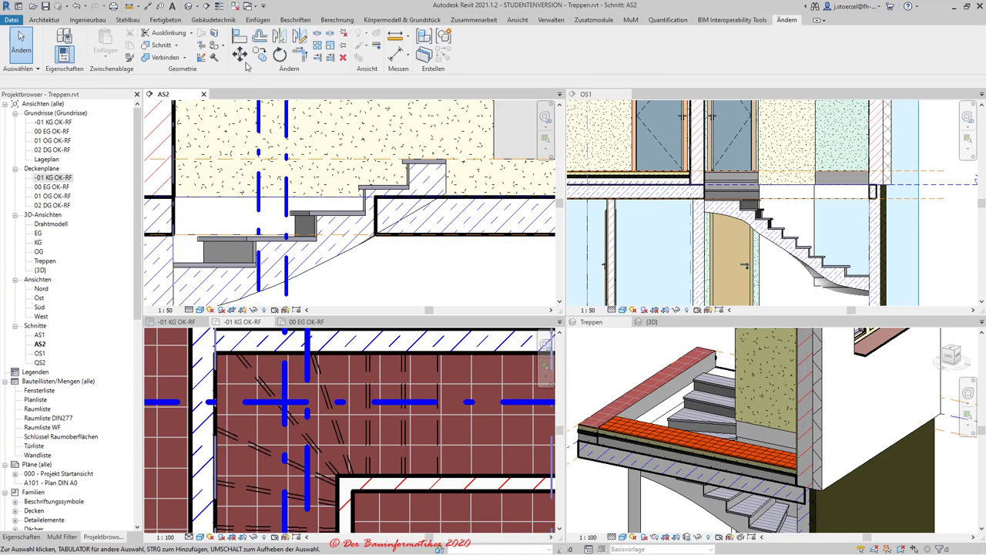
click(185, 58)
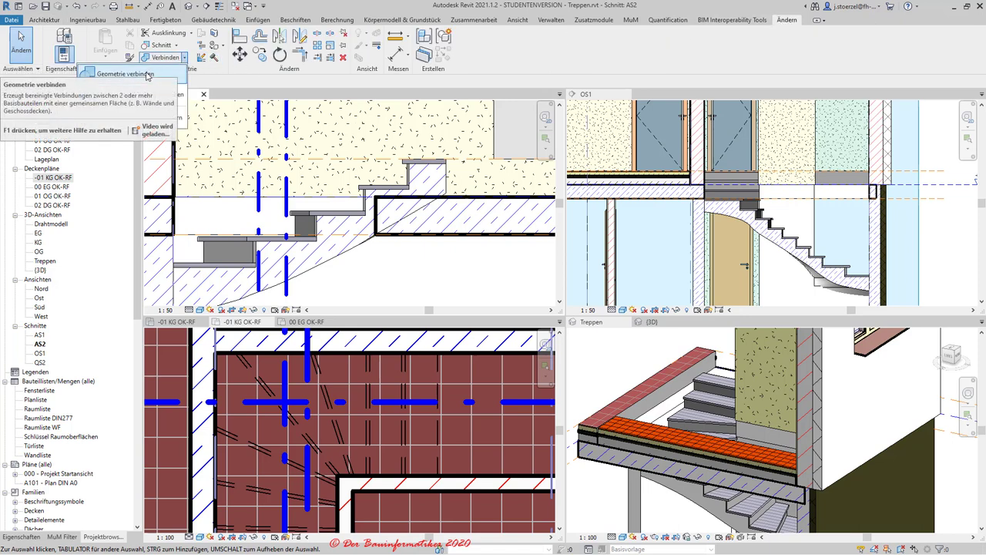
click(148, 75)
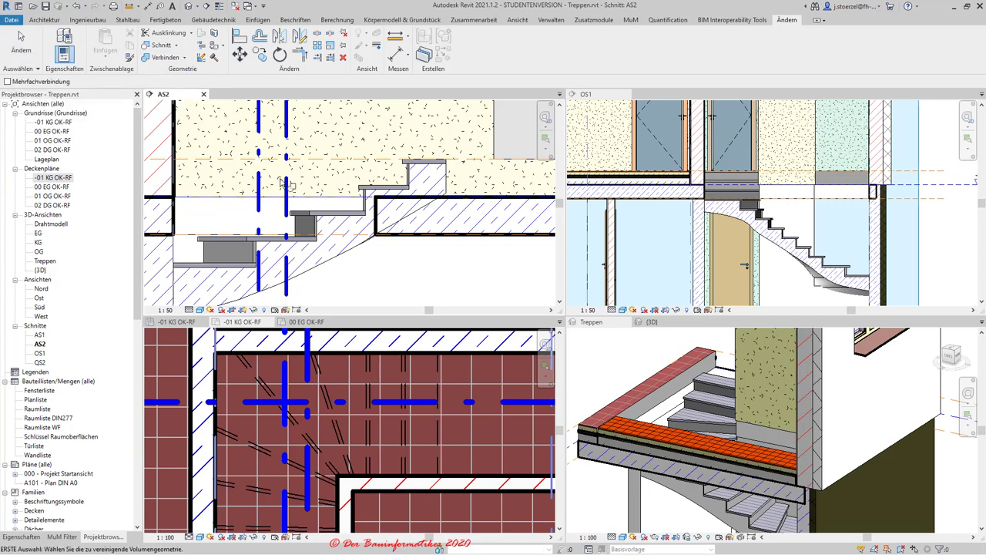
click(351, 254)
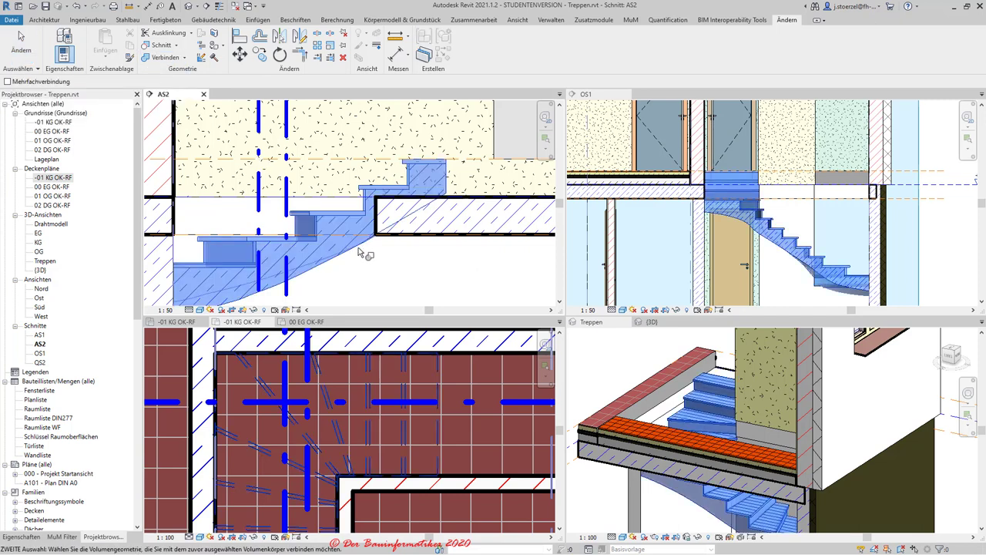
click(405, 239)
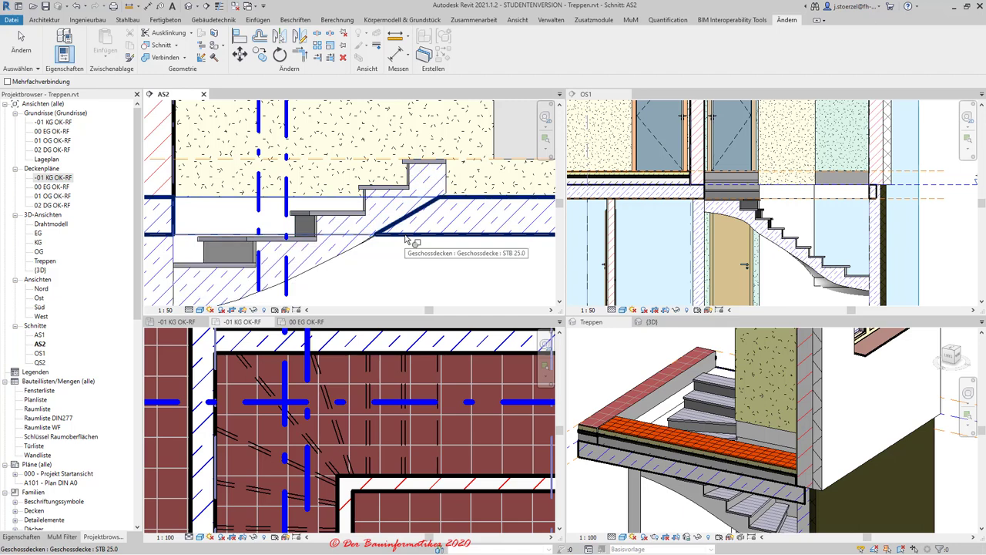
key(Escape)
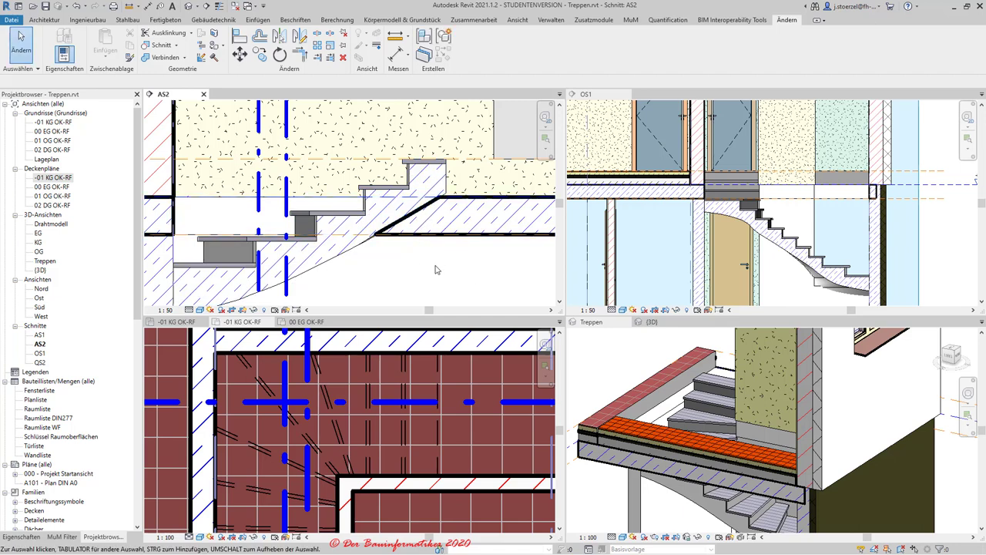
- Switch to thin lines, zoom around the stair, and return to the Architektur tools
click(220, 6)
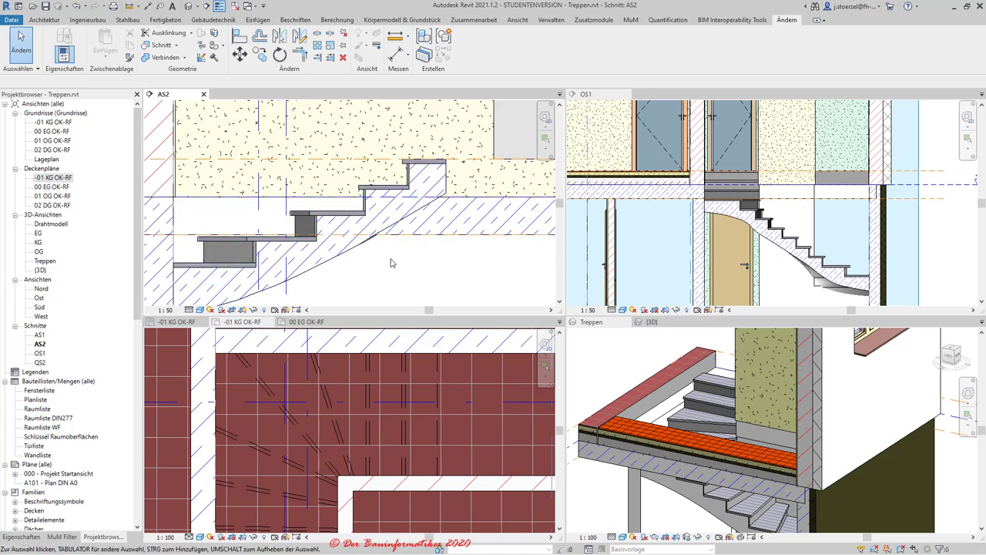
scroll(365, 268, up, 2)
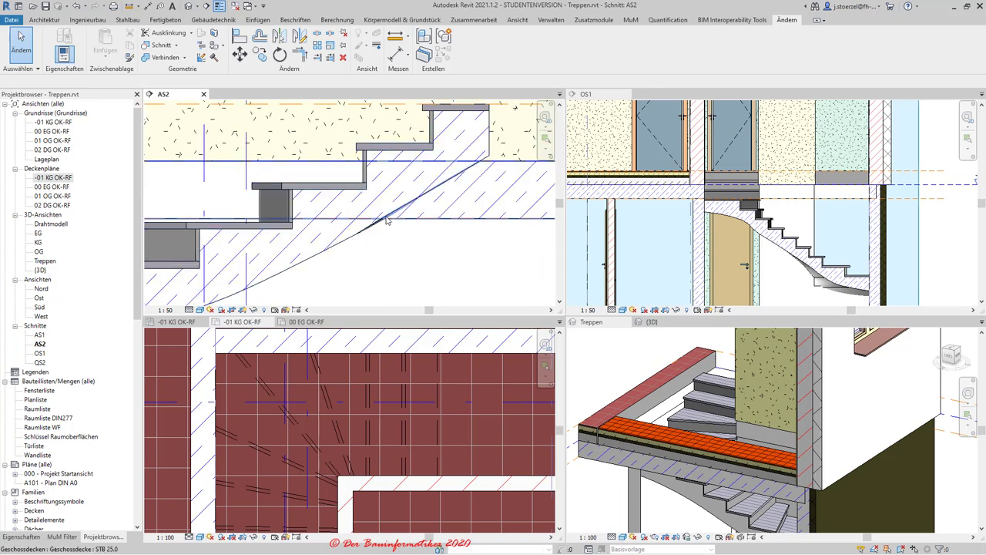
scroll(392, 235, down, 3)
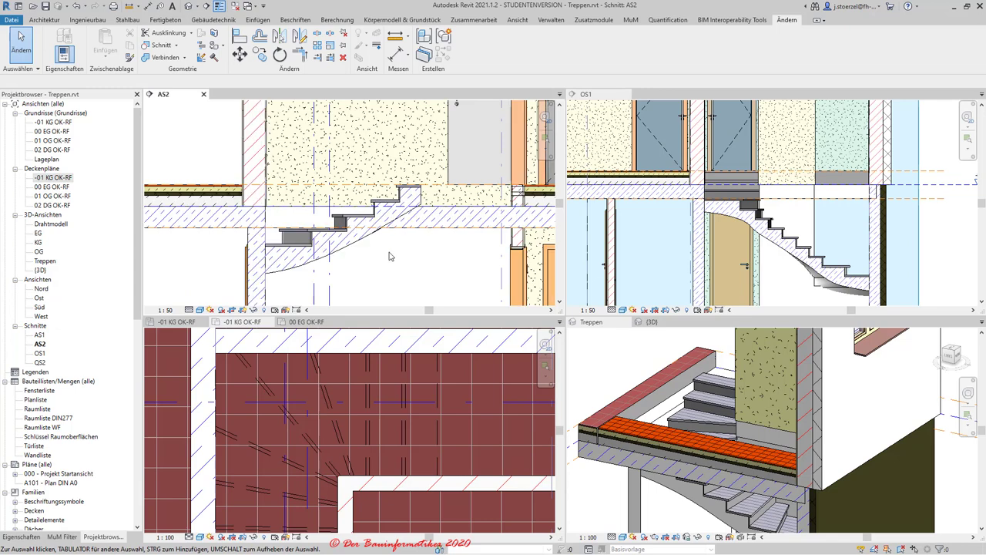
scroll(372, 245, down, 1)
scroll(377, 251, down, 1)
scroll(389, 258, down, 1)
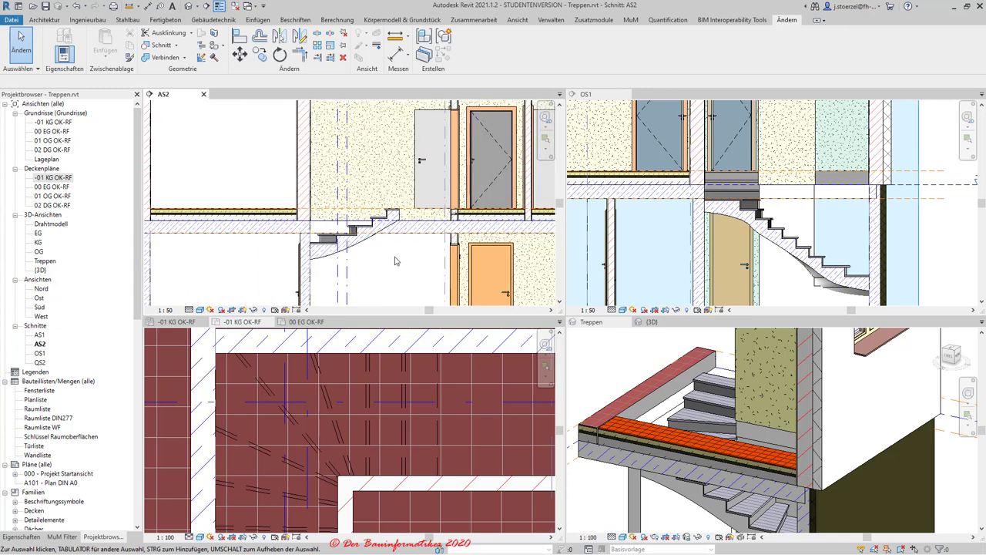
scroll(395, 263, down, 1)
scroll(395, 263, down, 1)
scroll(395, 263, down, 1)
scroll(360, 385, down, 1)
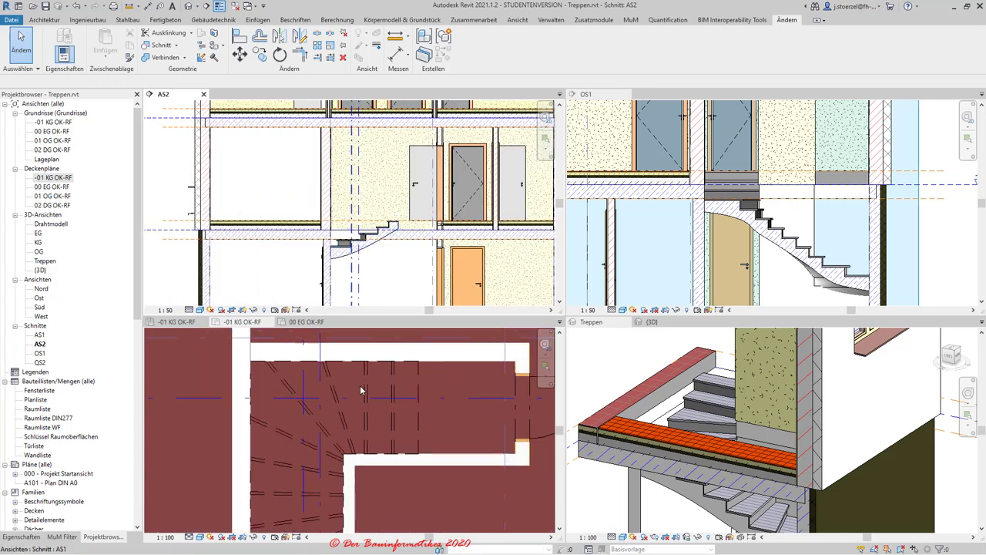
scroll(358, 381, down, 1)
scroll(358, 381, down, 1)
scroll(342, 407, up, 1)
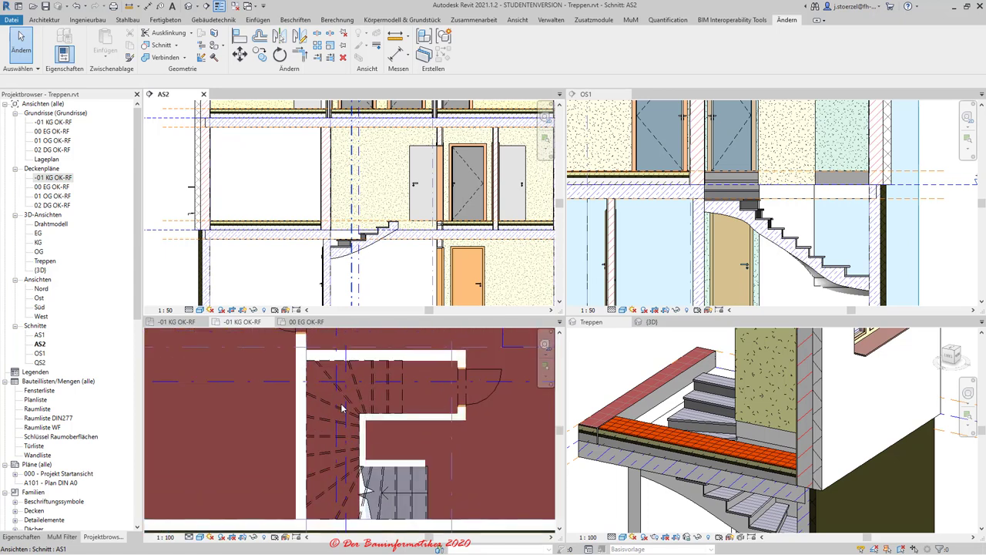
scroll(375, 402, up, 1)
scroll(375, 402, down, 1)
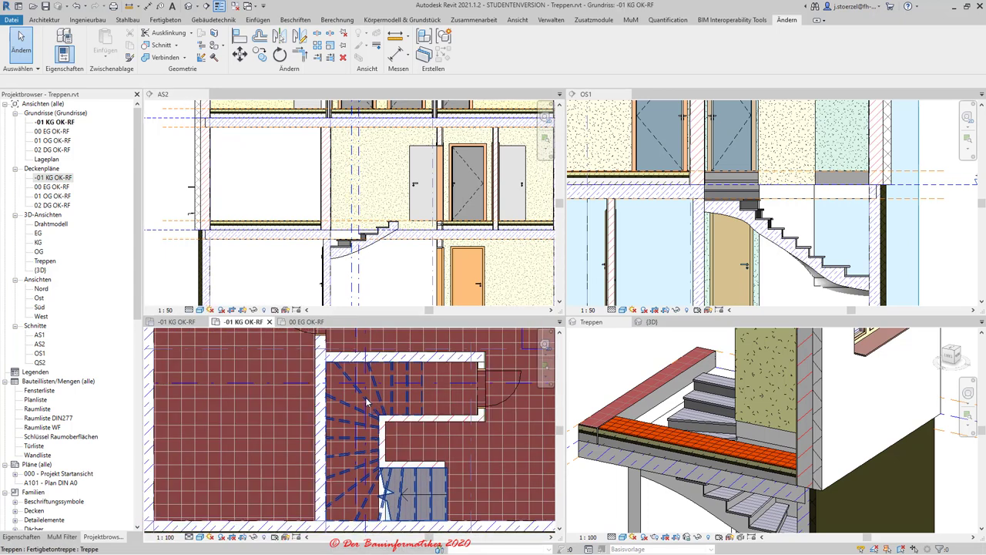
scroll(375, 402, up, 1)
scroll(374, 401, down, 1)
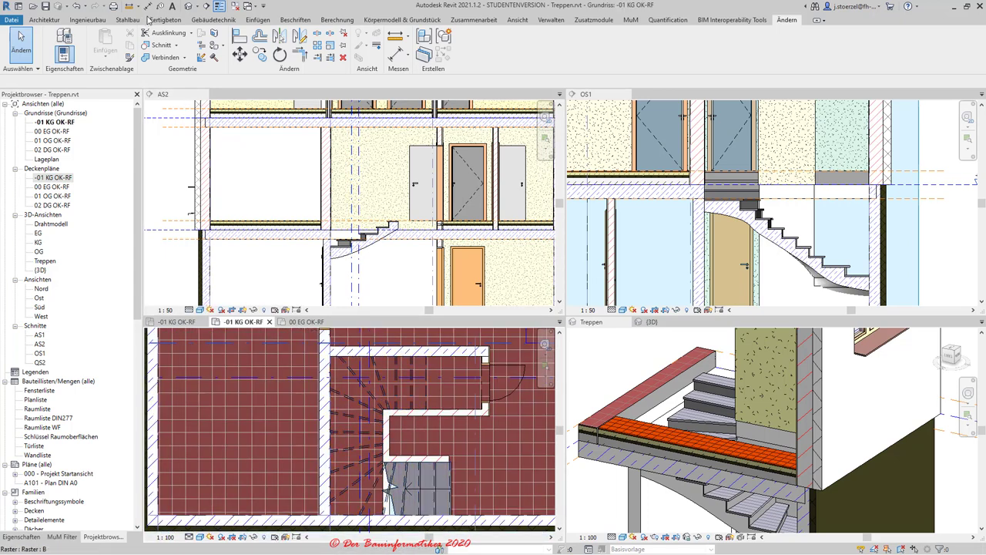
click(42, 20)
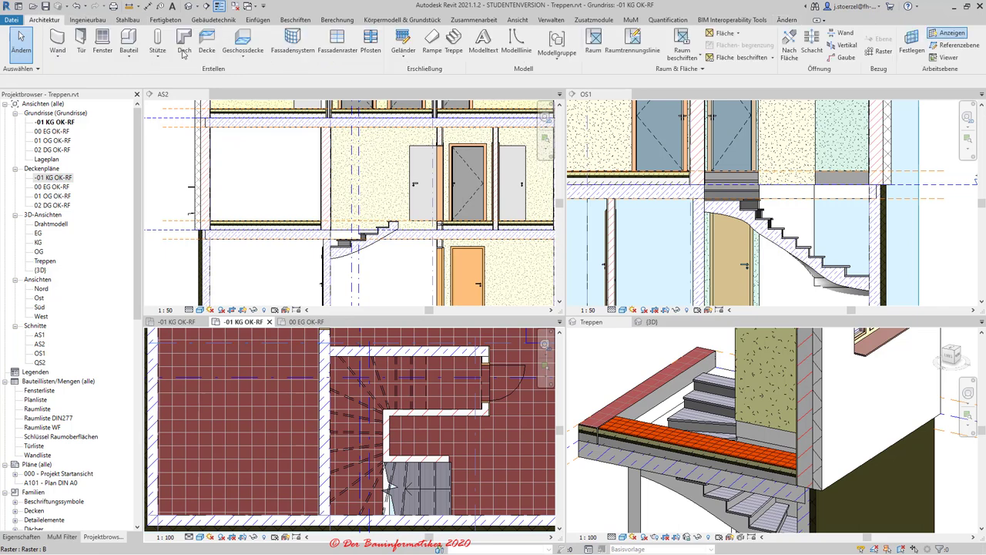
- Start a Geländer placed on the stair with type Holzhandlauf and open its type properties
click(406, 60)
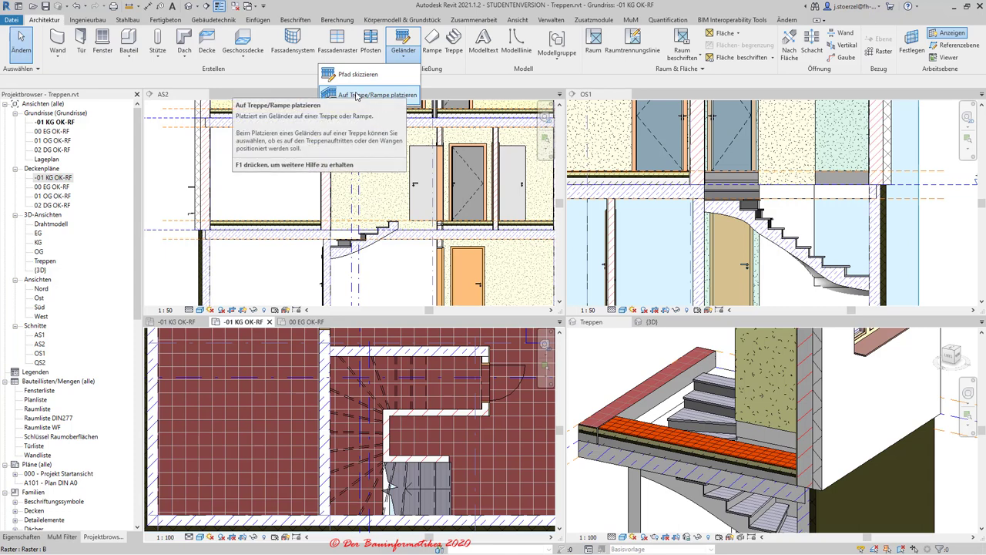
click(356, 96)
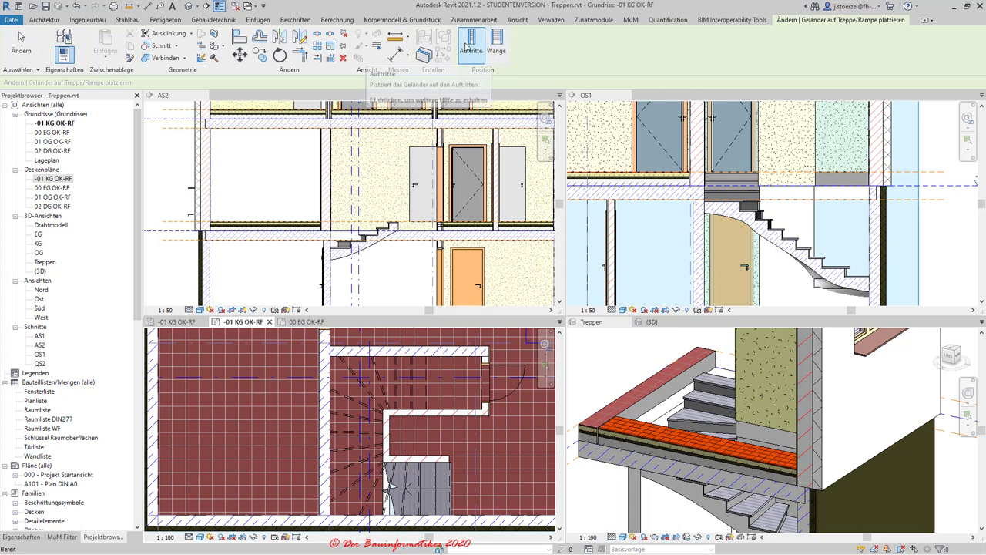
click(22, 536)
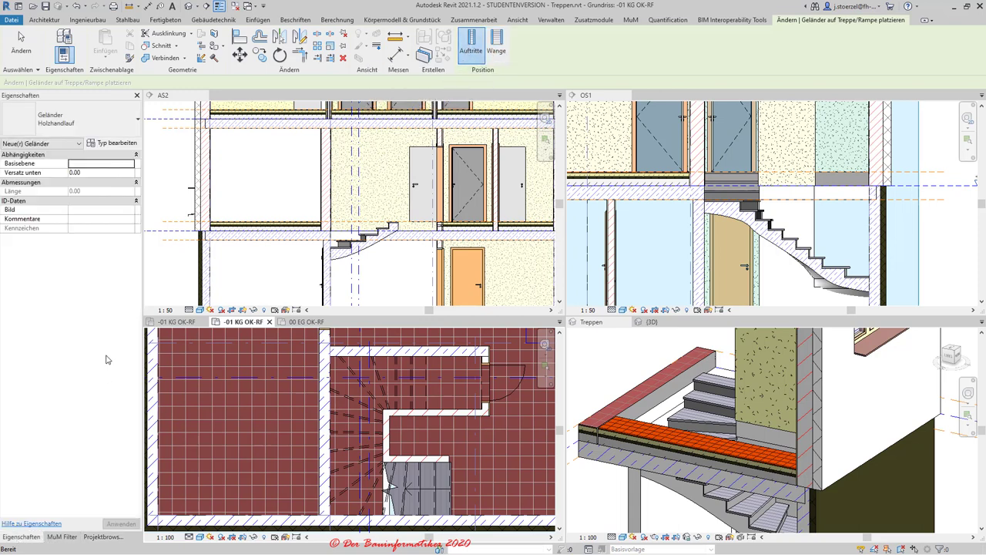
click(56, 120)
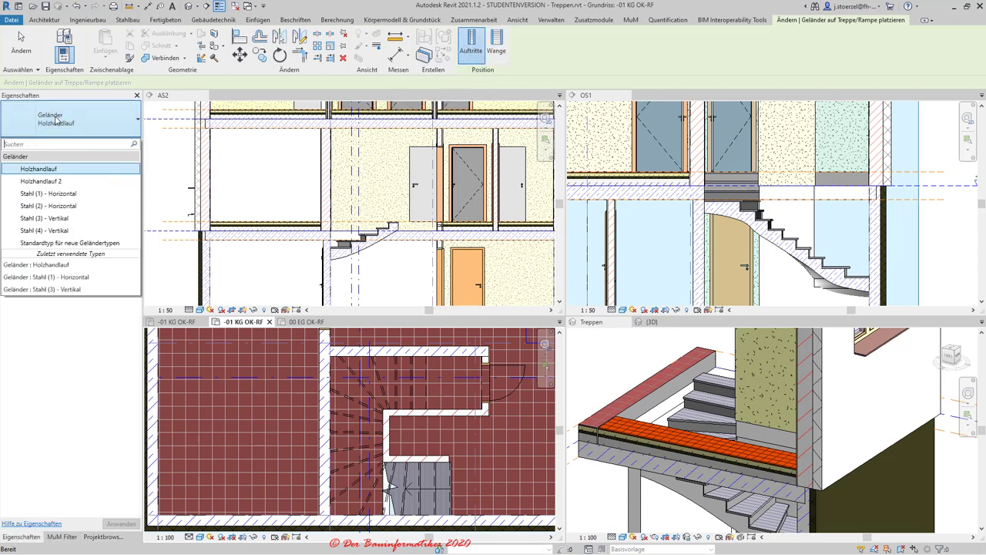
click(38, 169)
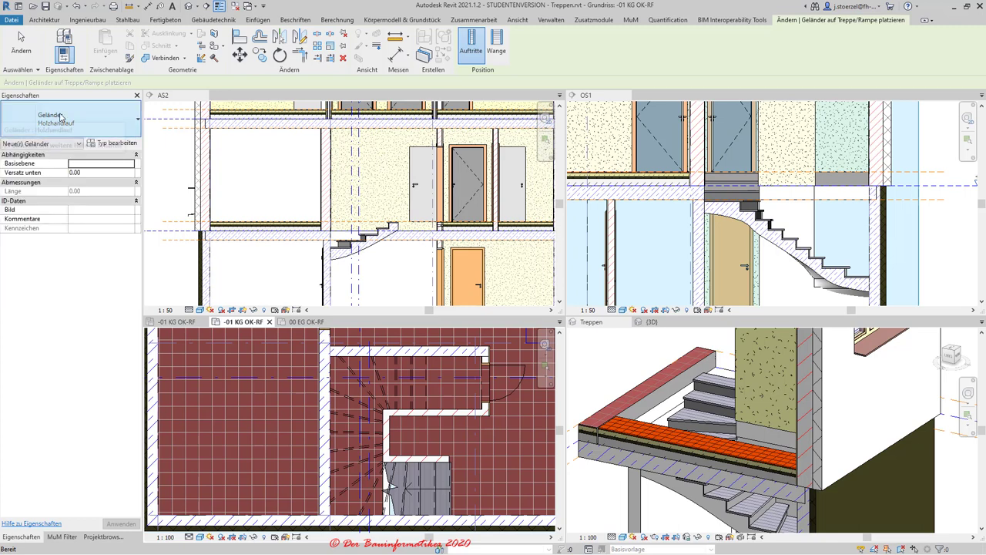
click(112, 142)
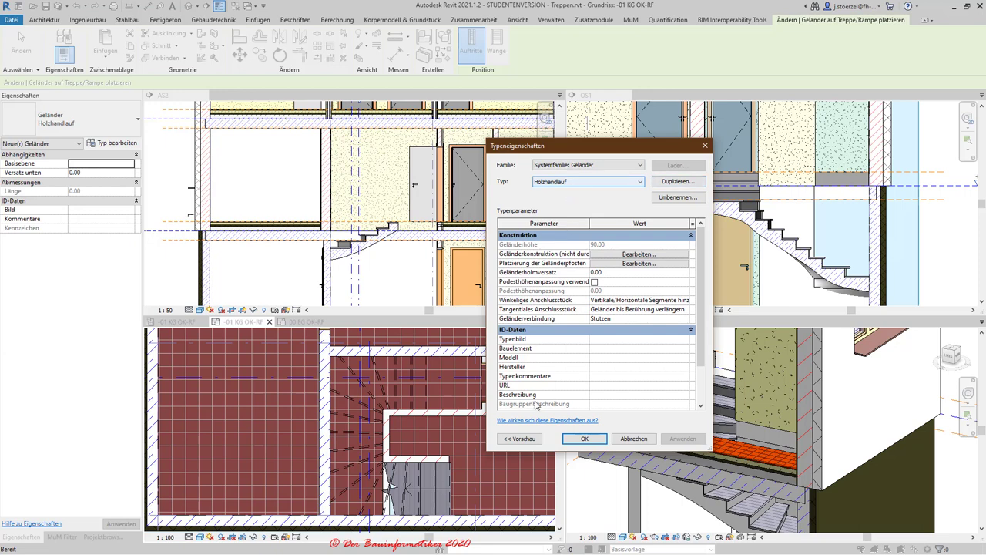
- Preview the Stahl (2) Horizontal, Stahl (3) and Stahl (4) Vertikal railing types and their rail structure
click(520, 438)
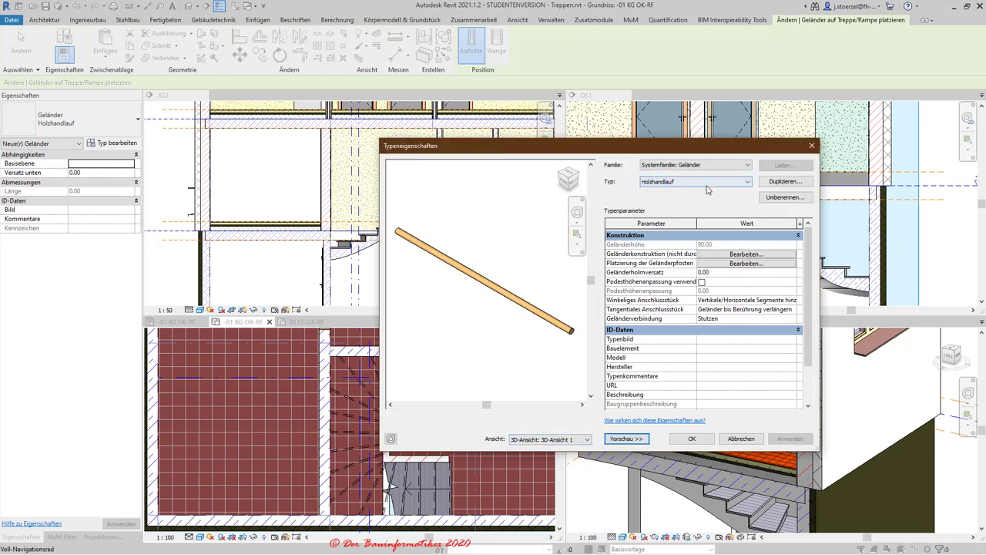
click(688, 182)
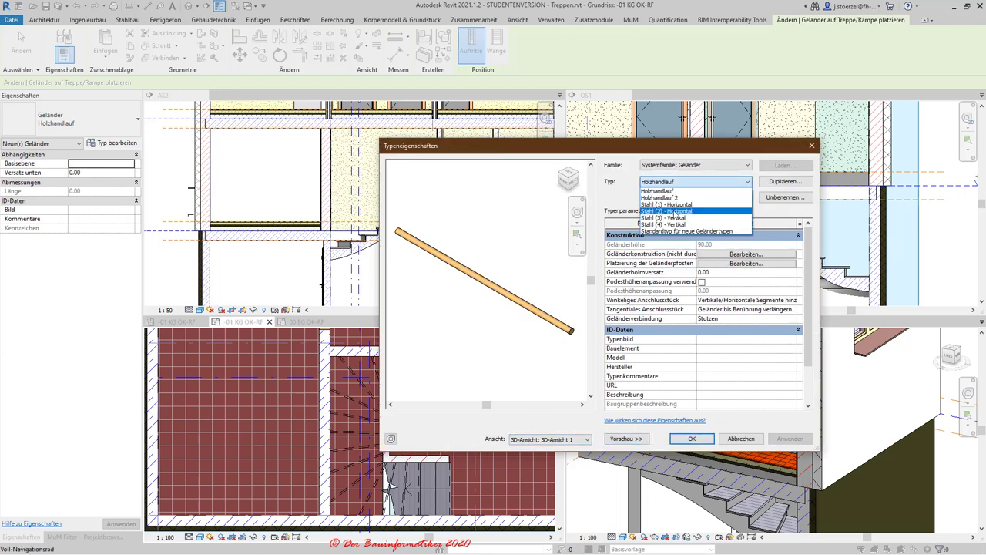
click(675, 213)
click(688, 181)
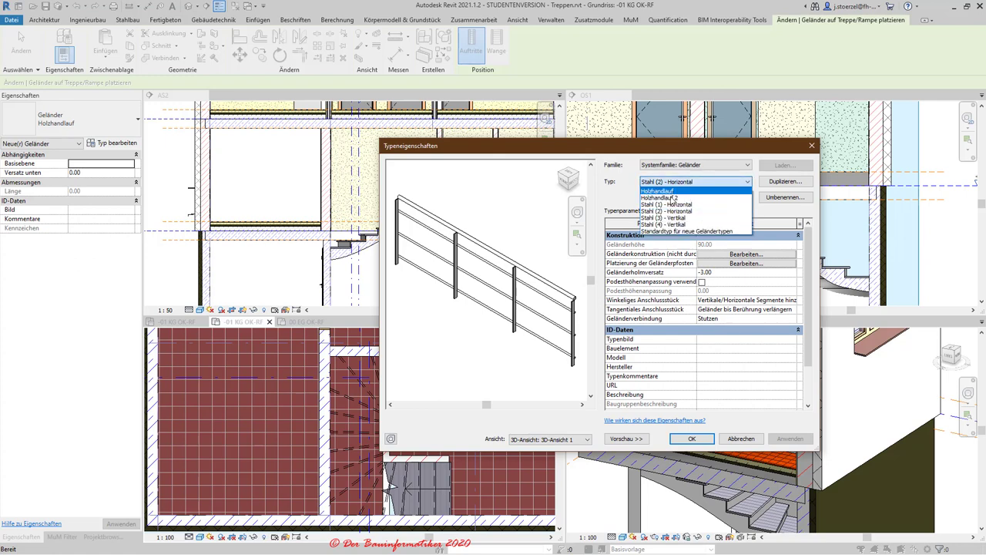
click(670, 221)
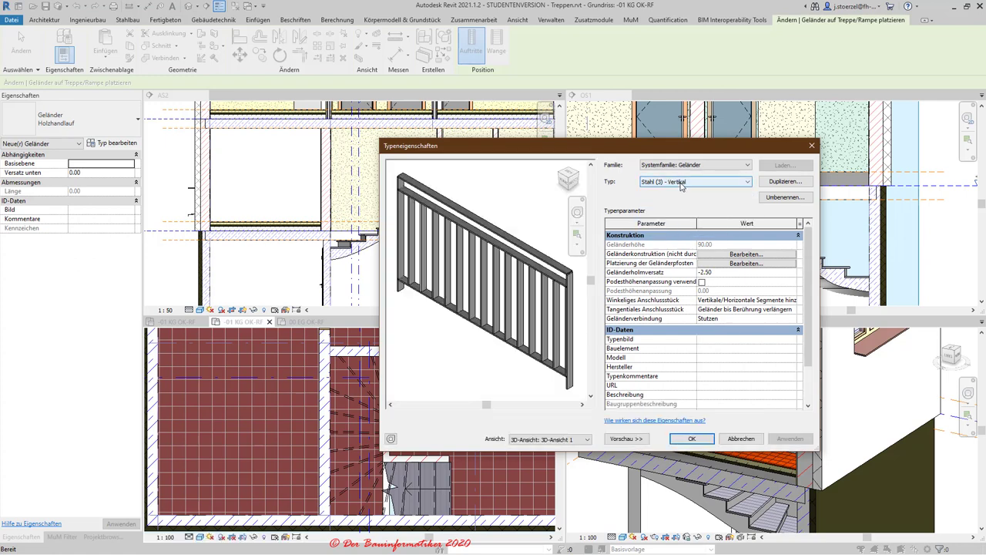
click(682, 187)
click(674, 228)
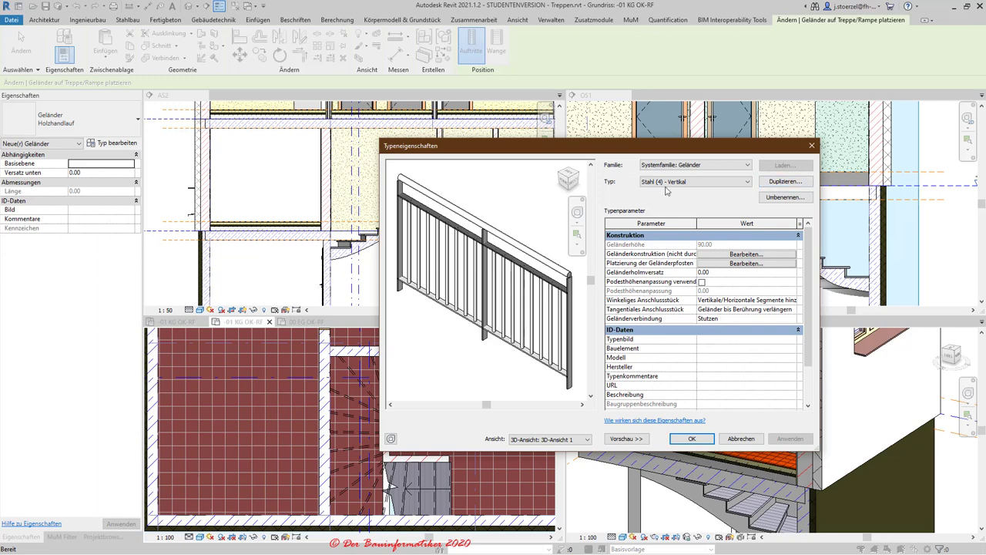
click(730, 255)
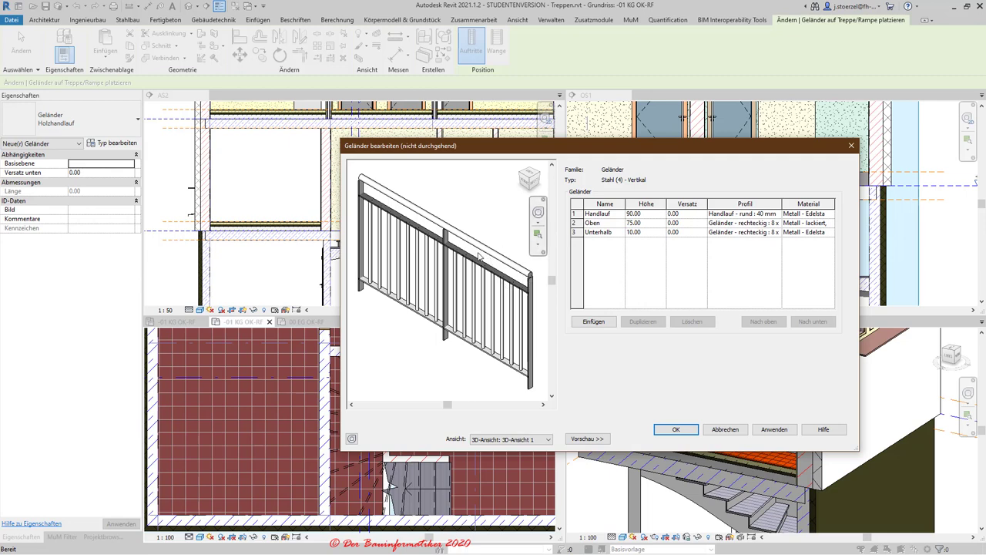
click(725, 429)
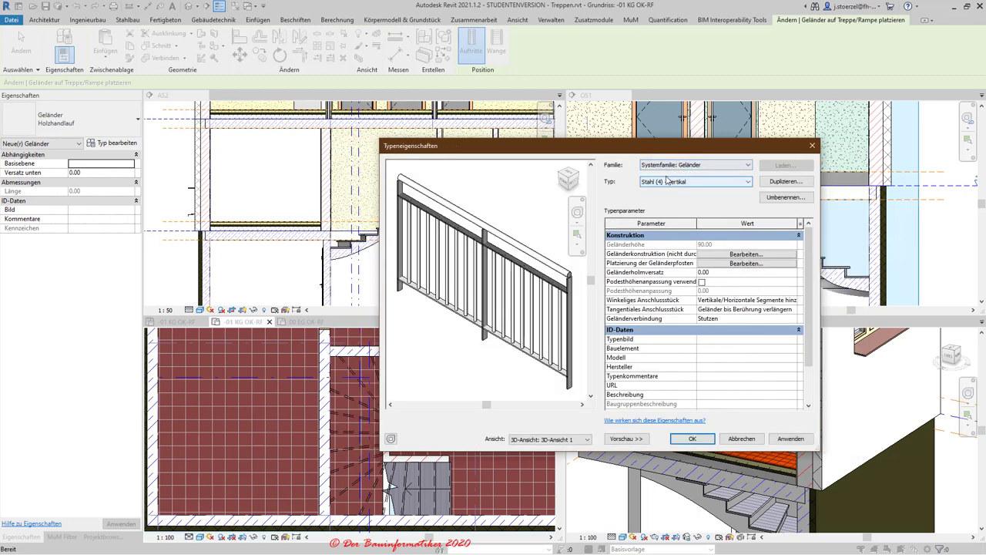
- Reselect the Holzhandlauf type and place the wooden handrail on the staircase
click(682, 165)
click(683, 174)
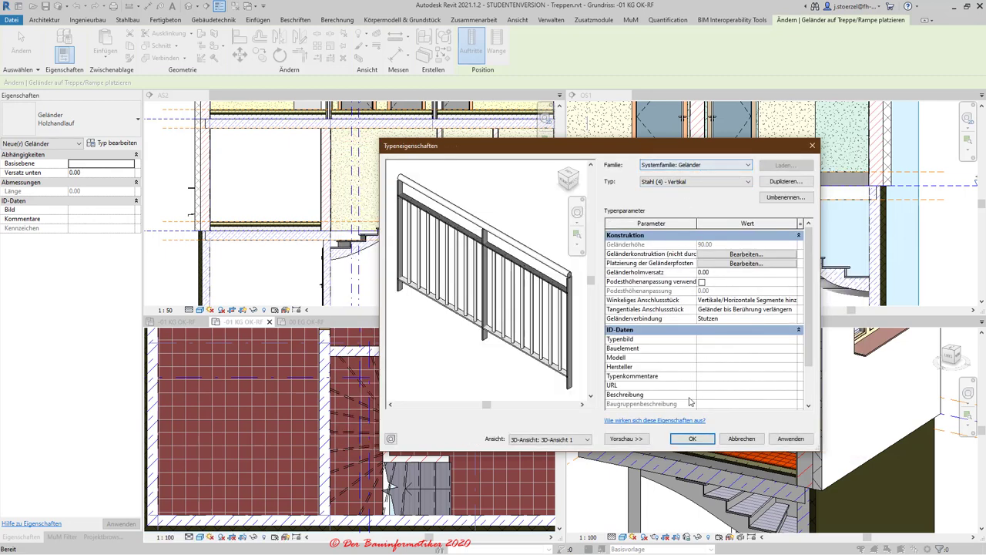
click(675, 182)
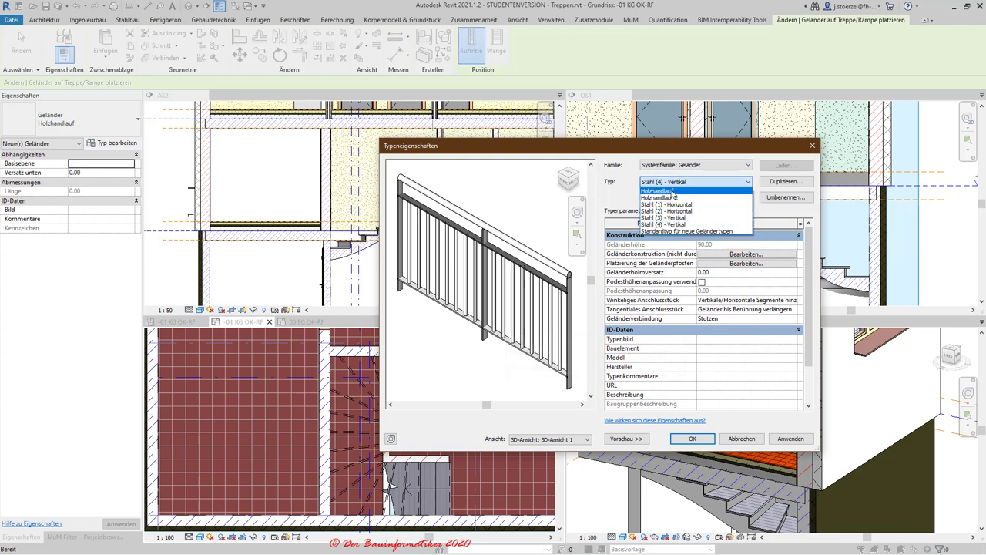
click(658, 191)
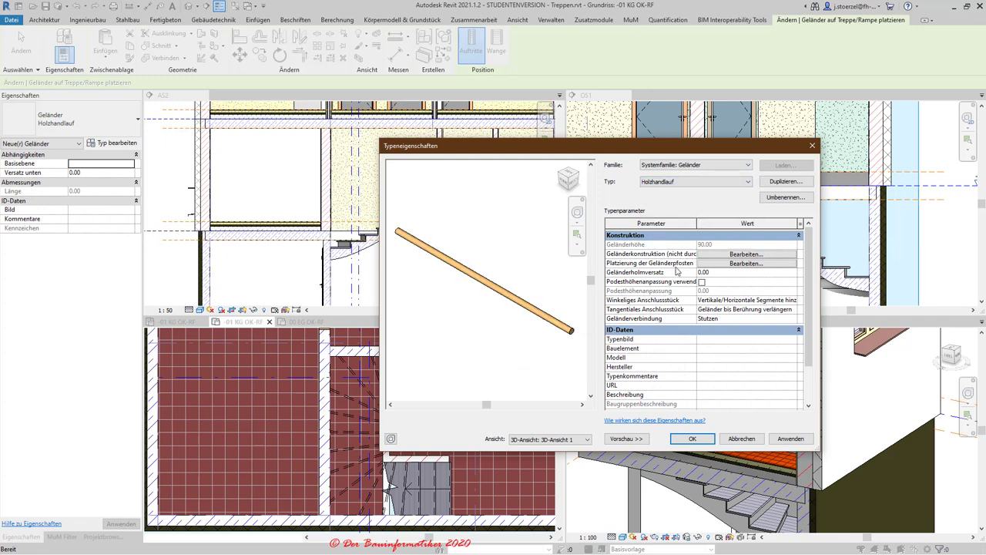
click(692, 438)
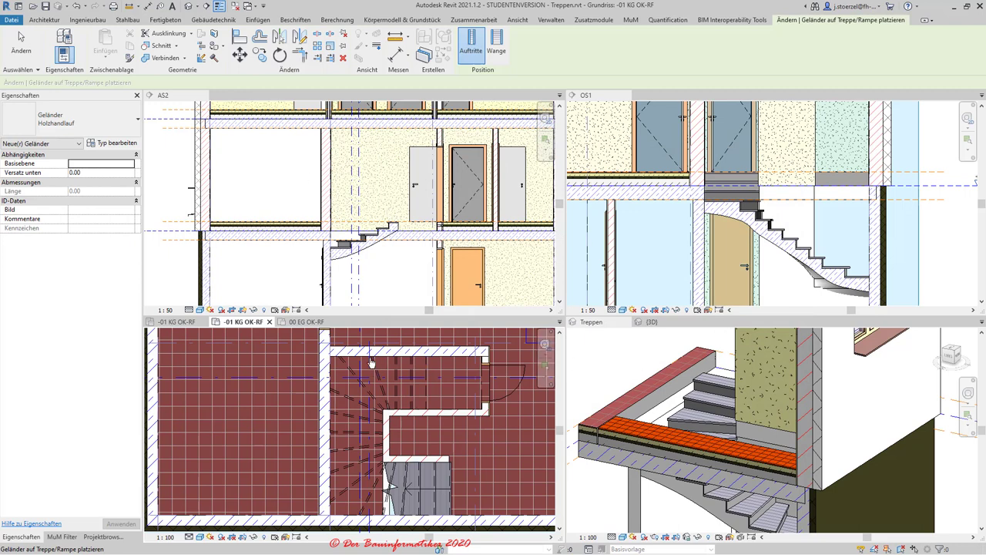
click(355, 377)
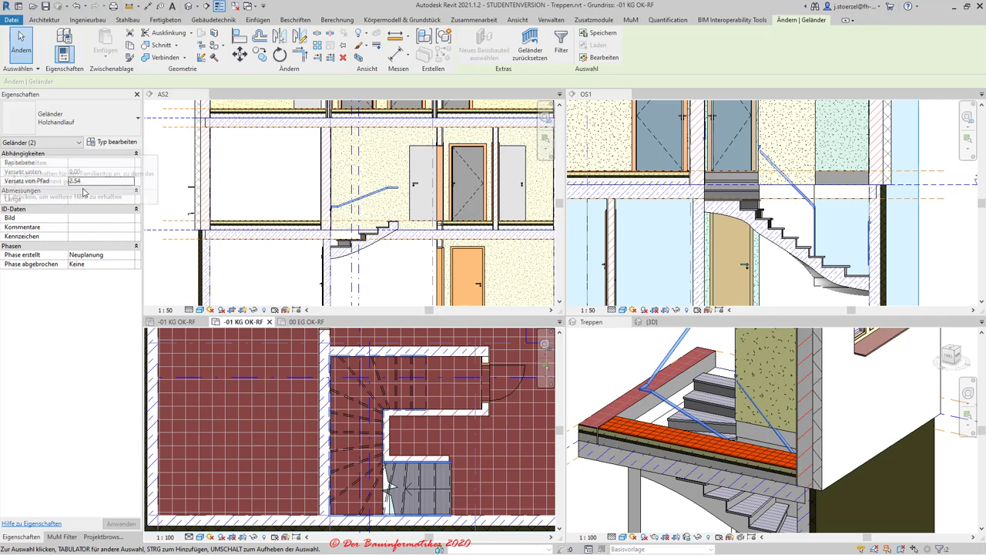
- Review the handrail's 2.54 path offset and Holzhandlauf rail structure, closing without changes
double_click(79, 181)
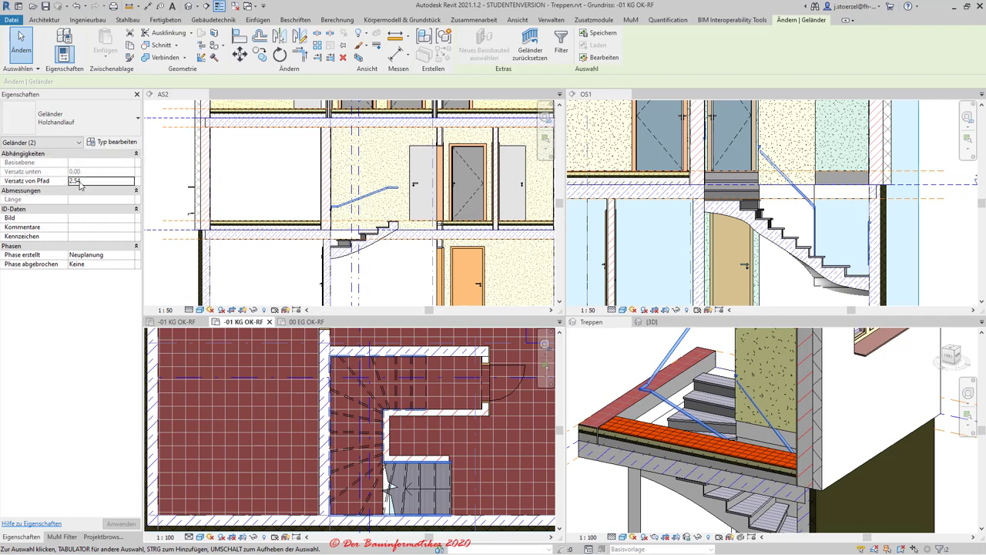
click(114, 142)
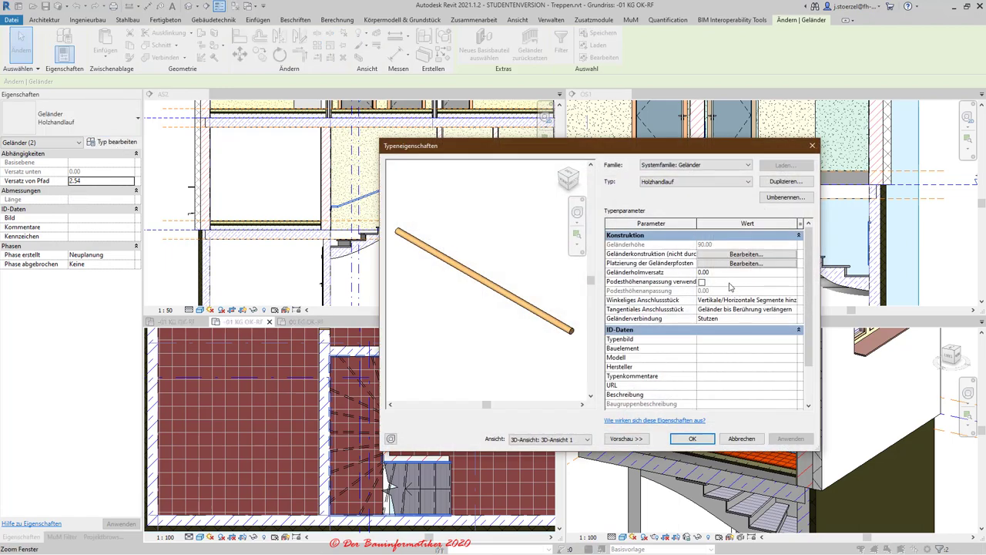
scroll(746, 361, down, 2)
scroll(744, 323, up, 2)
click(741, 254)
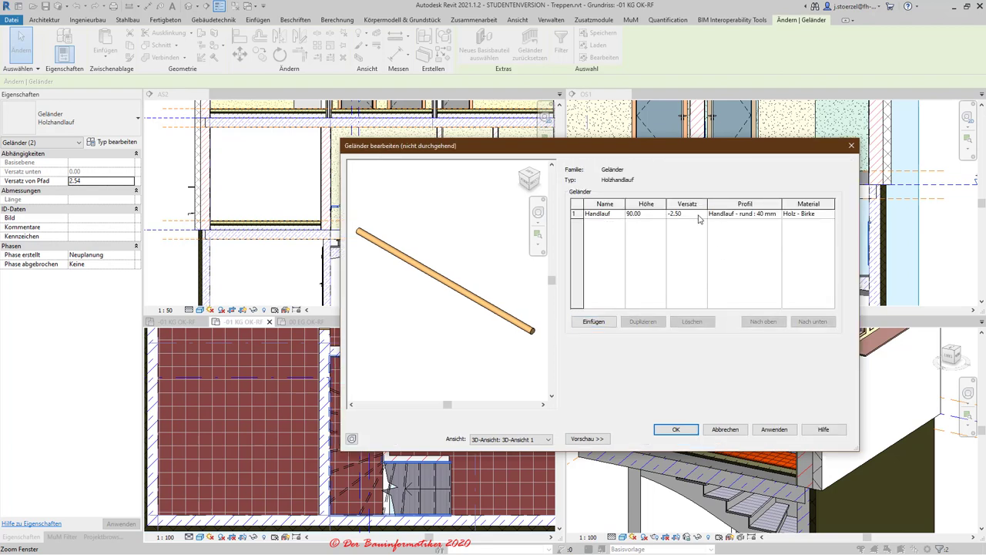
click(726, 428)
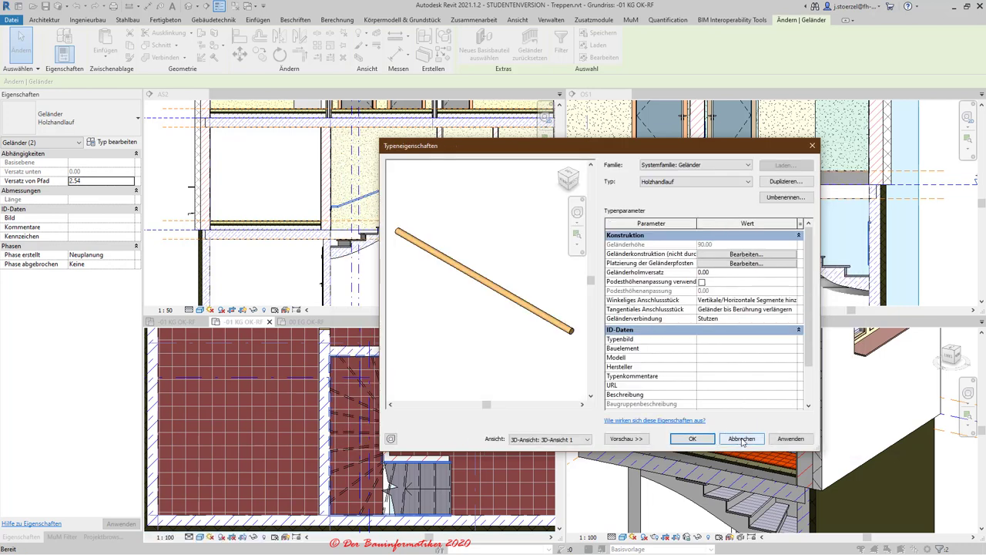
click(742, 440)
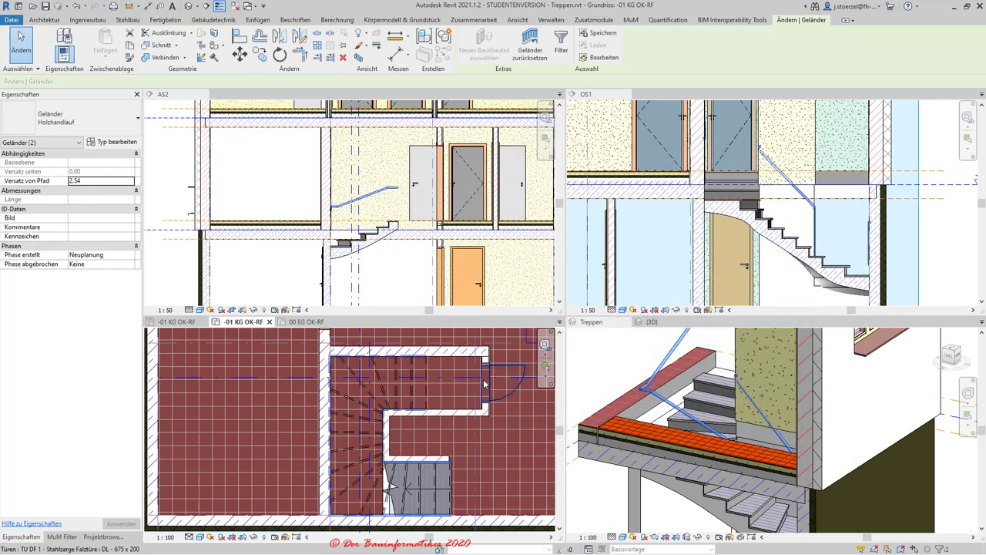
scroll(333, 416, up, 2)
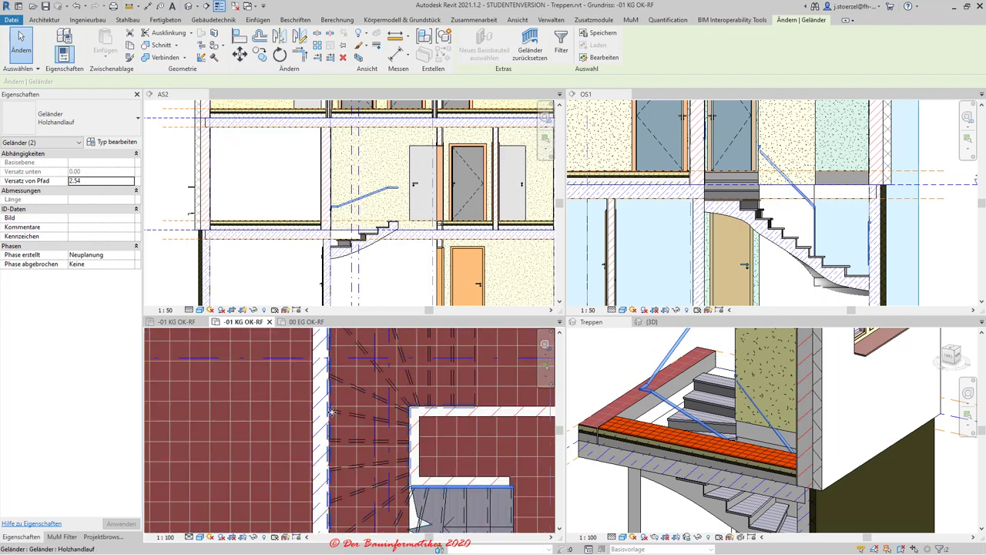
scroll(342, 411, up, 2)
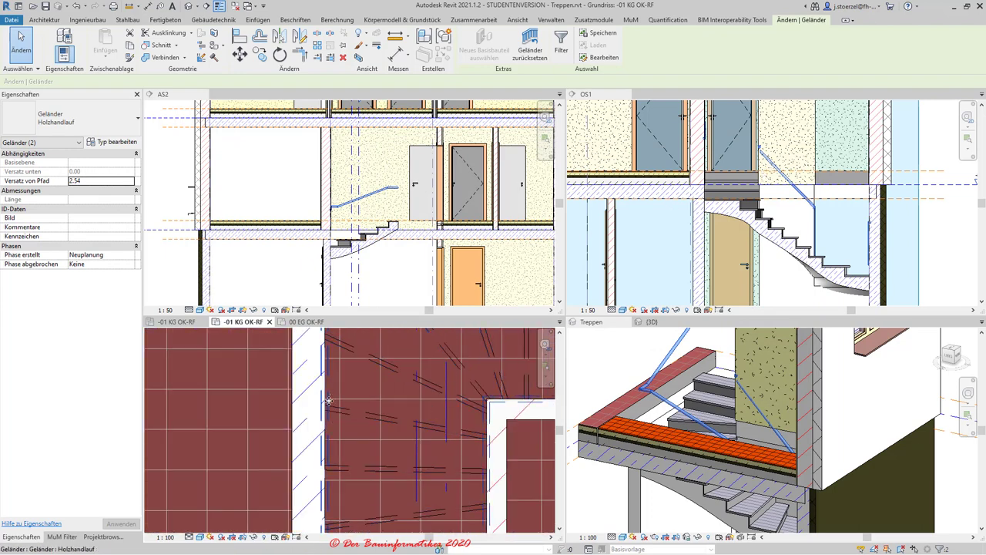
key(Escape)
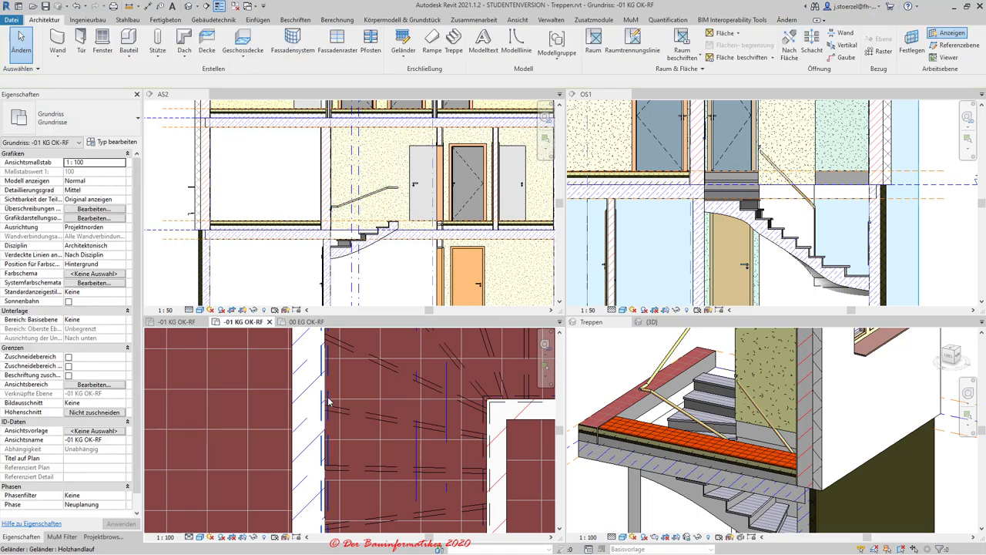
- Enter 10 in the handrail's path offset field, then reselect the Holzhandlauf railing on the stair
click(328, 402)
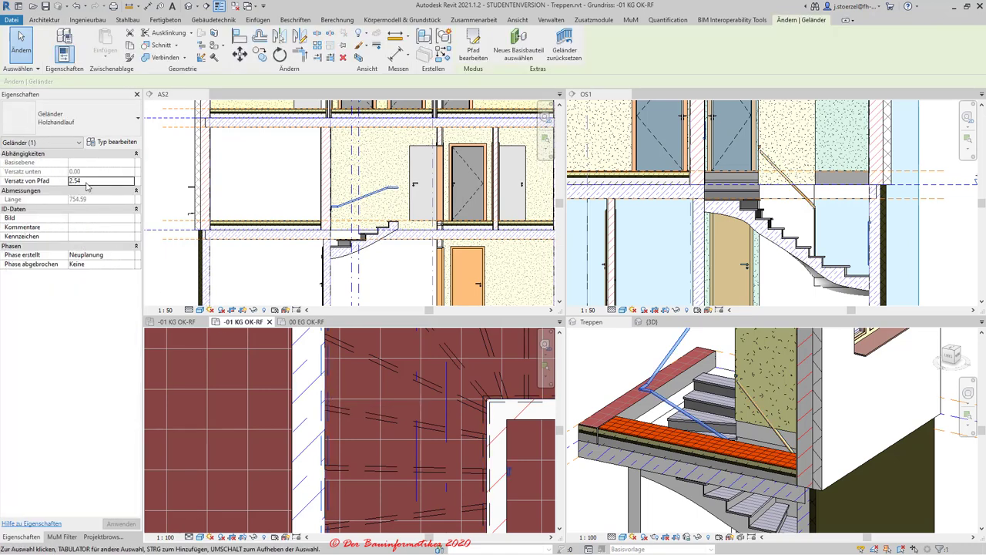
click(89, 185)
text(10)
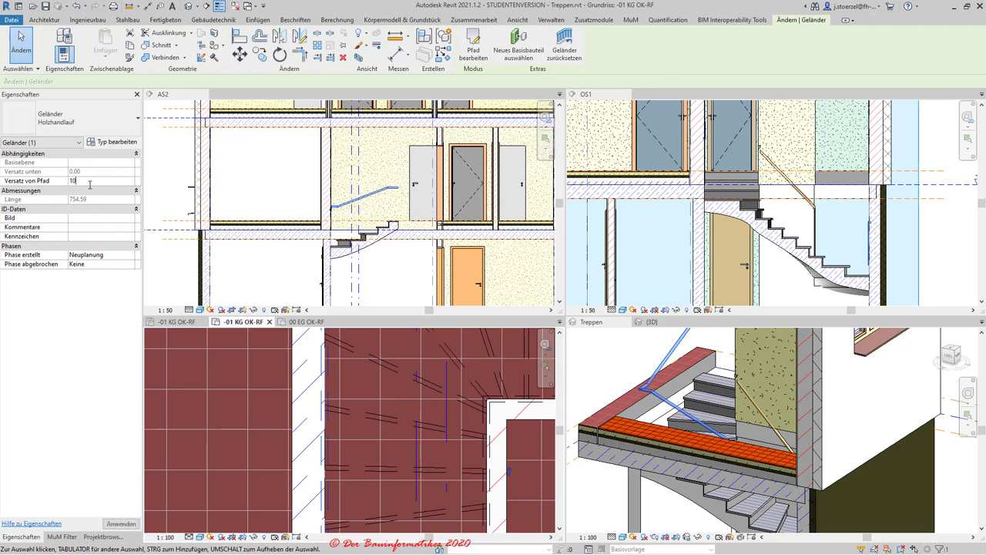
scroll(311, 386, down, 2)
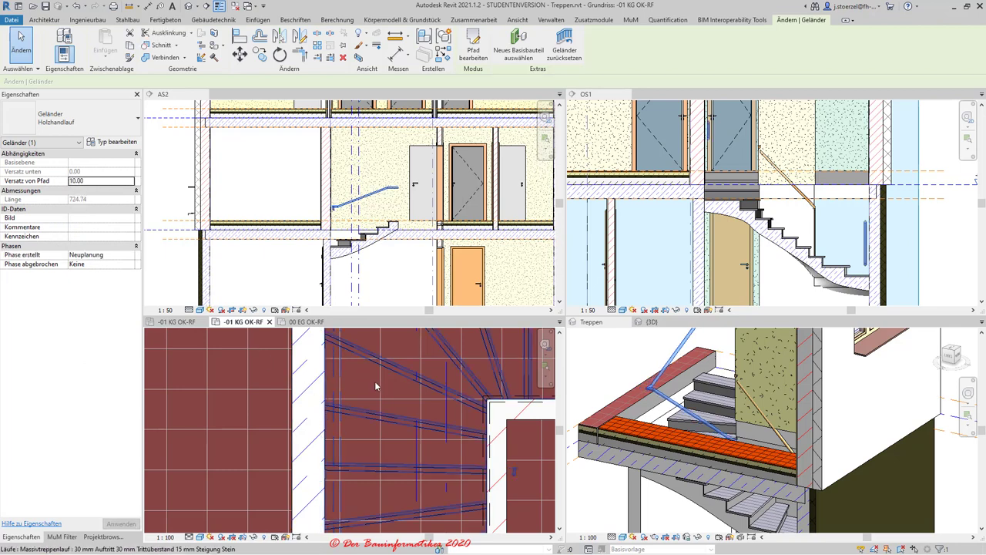
scroll(360, 393, up, 2)
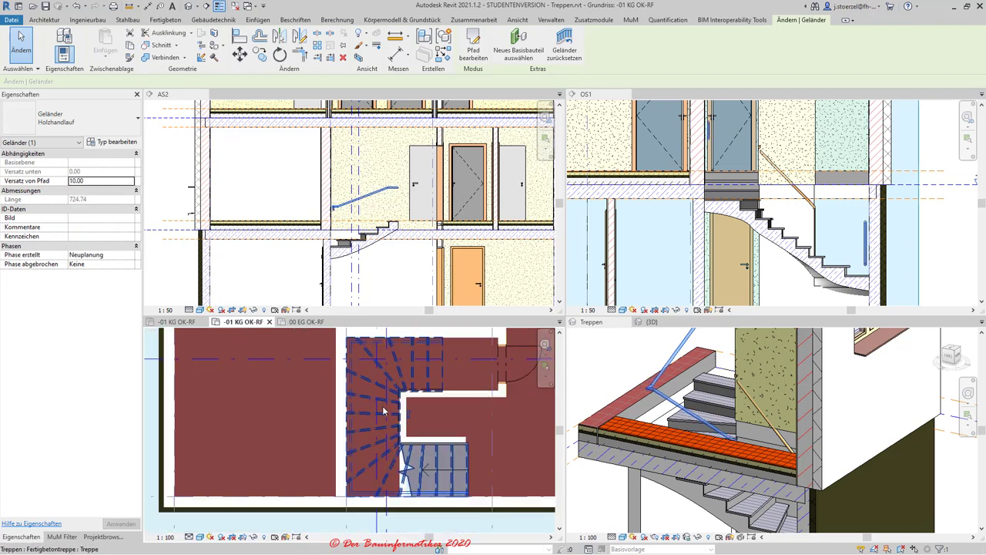
key(Escape)
scroll(393, 408, up, 2)
click(402, 415)
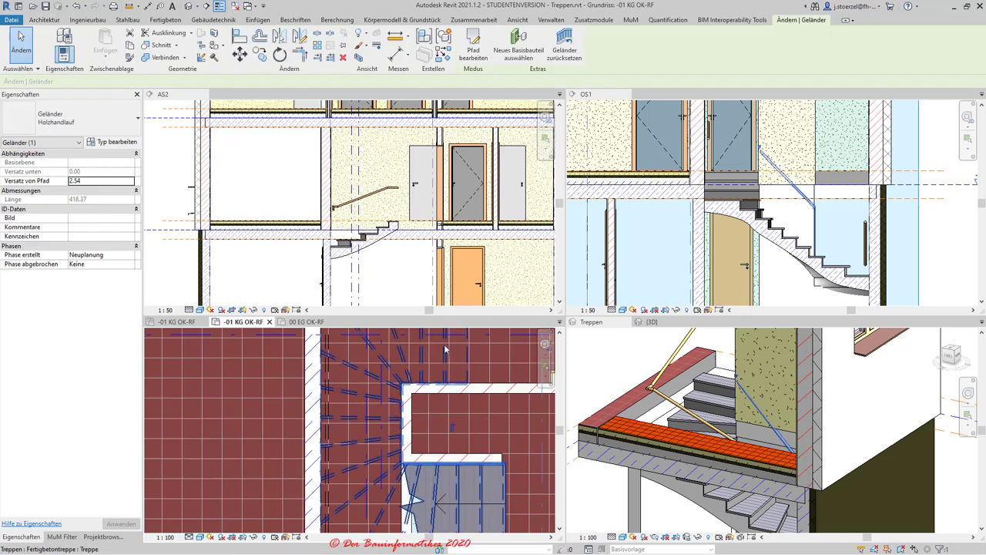
key(Escape)
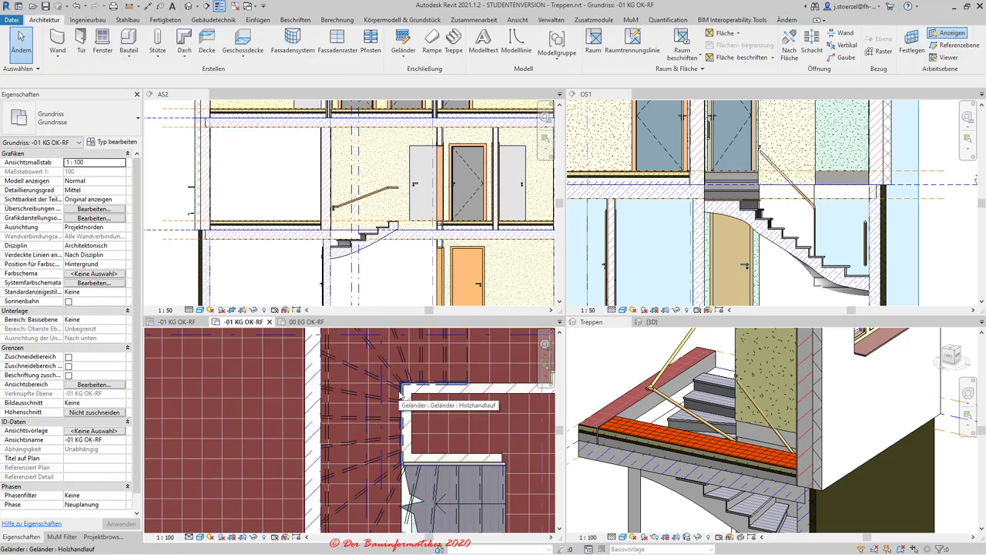
click(400, 390)
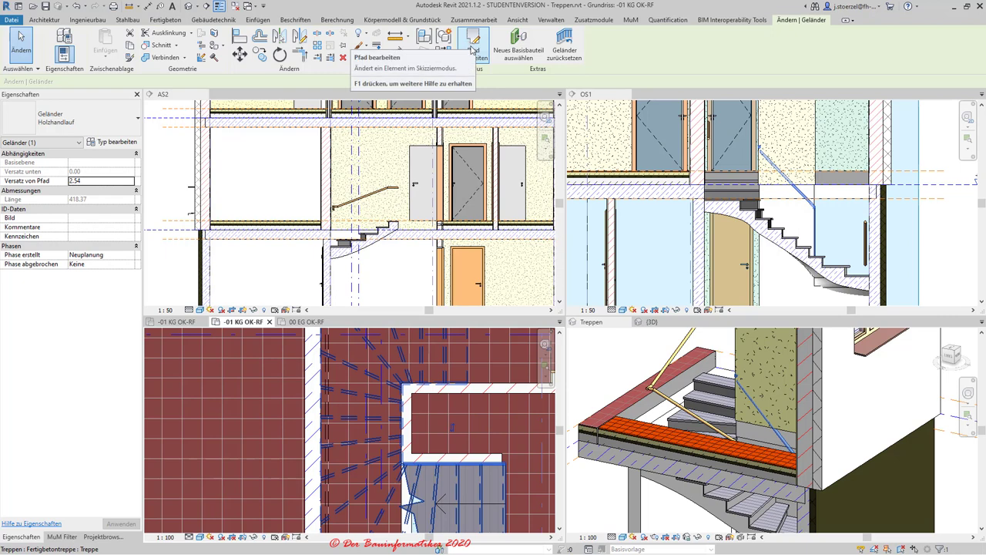
- Edit the handrail path and extend its top line to 109.49
click(471, 50)
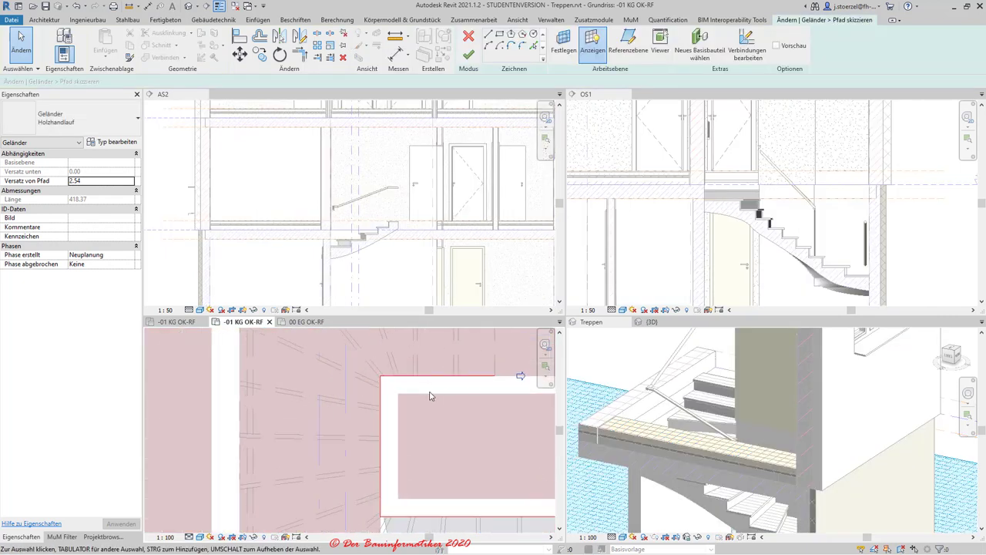
scroll(432, 377, down, 2)
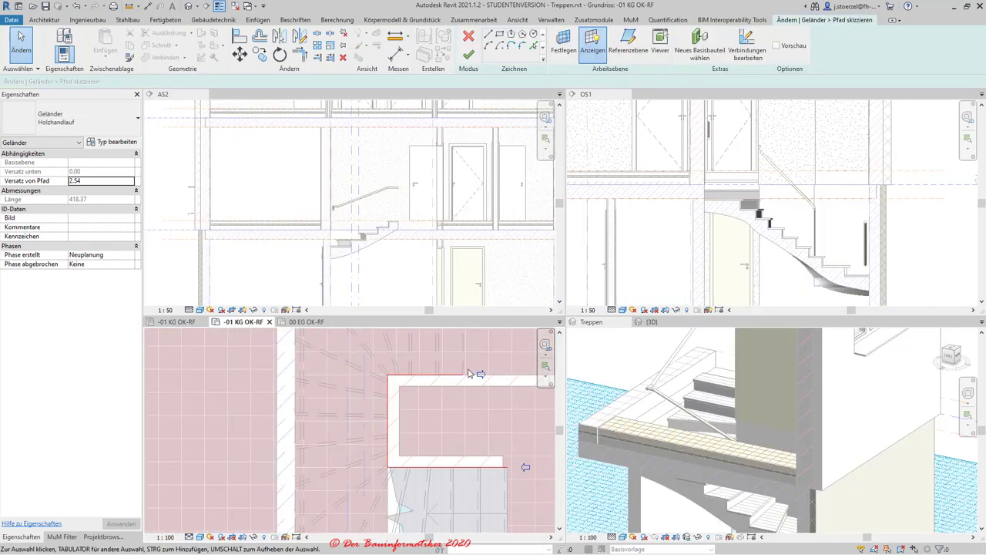
click(450, 378)
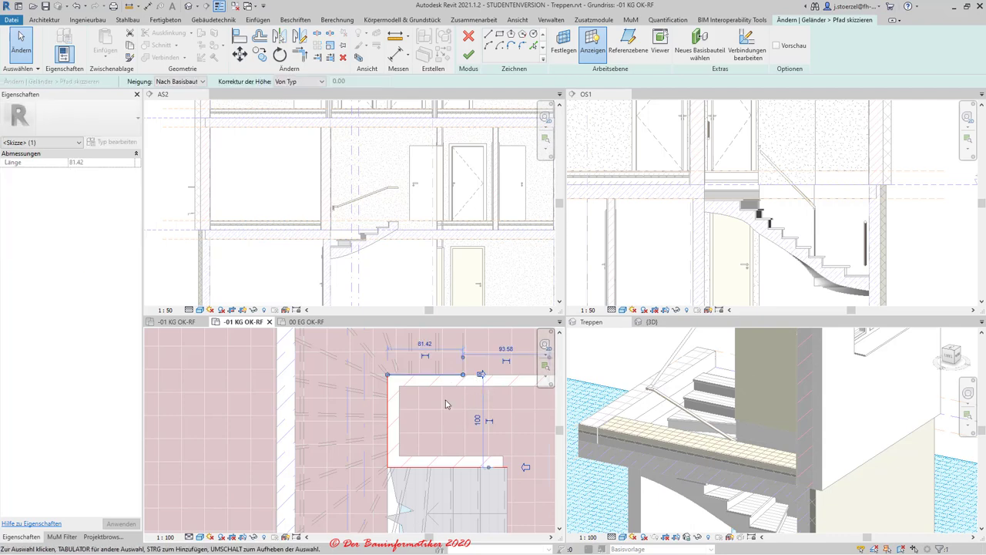
middle_drag(432, 418, 413, 497)
scroll(438, 420, up, 1)
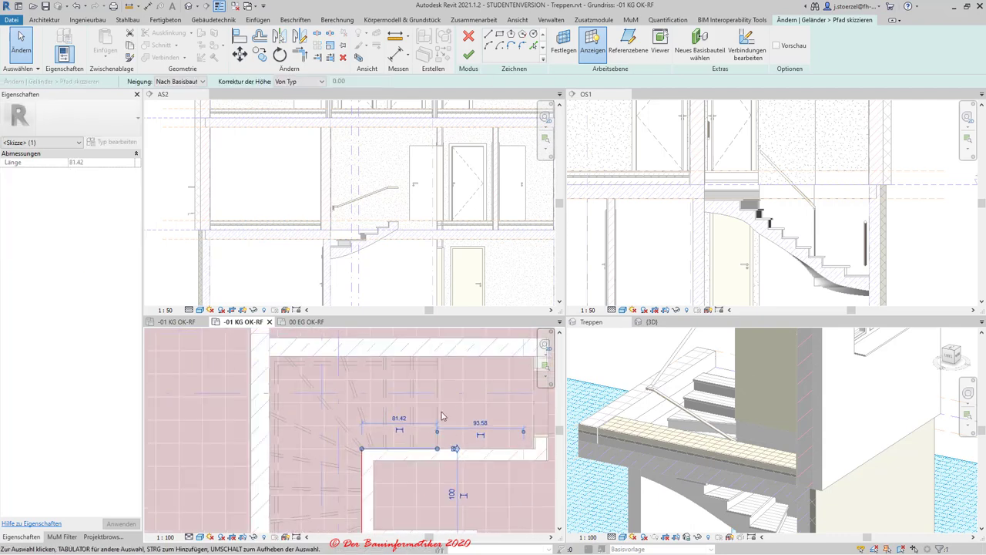
drag(437, 448, 463, 449)
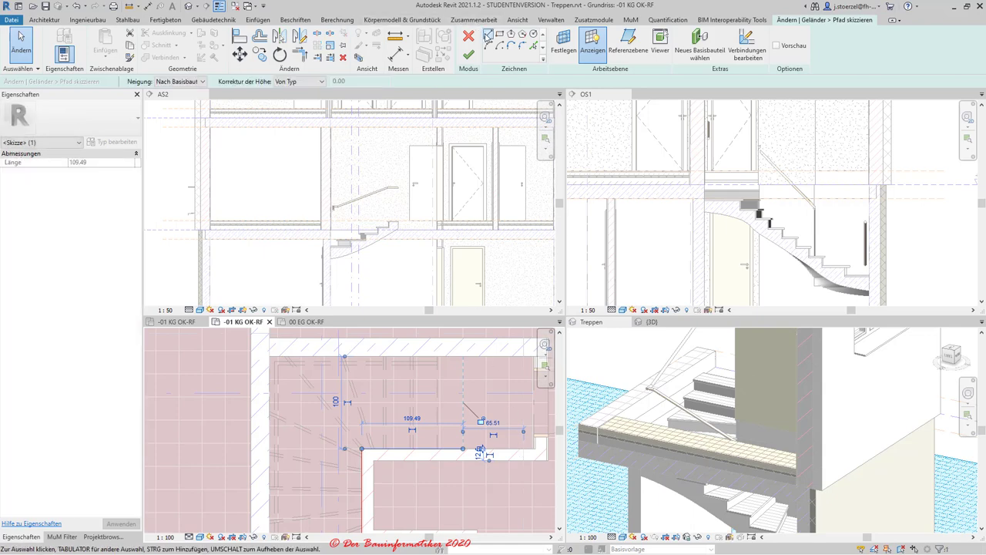
- Add an arc segment as a curved end on the landing and finish the path
click(487, 36)
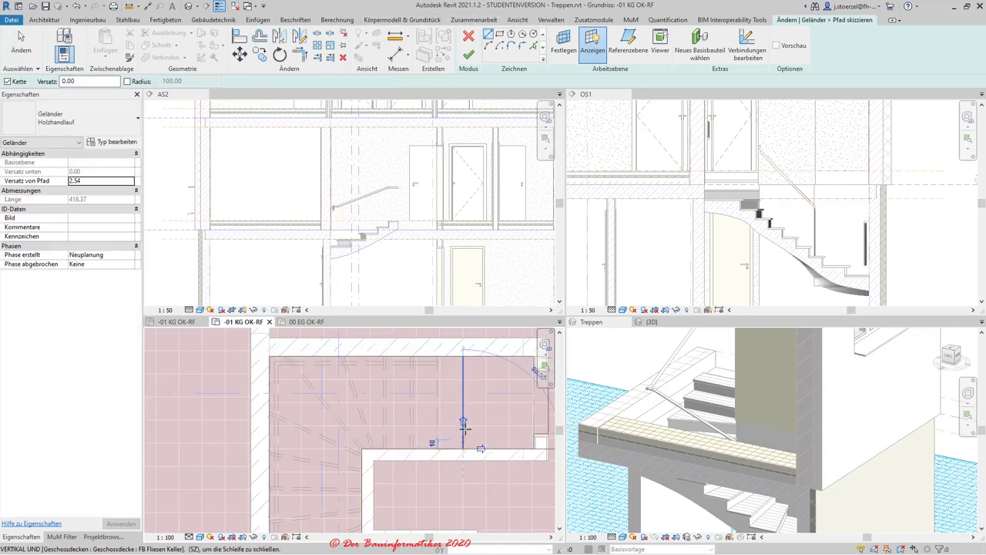
key(Escape)
key(Escape)
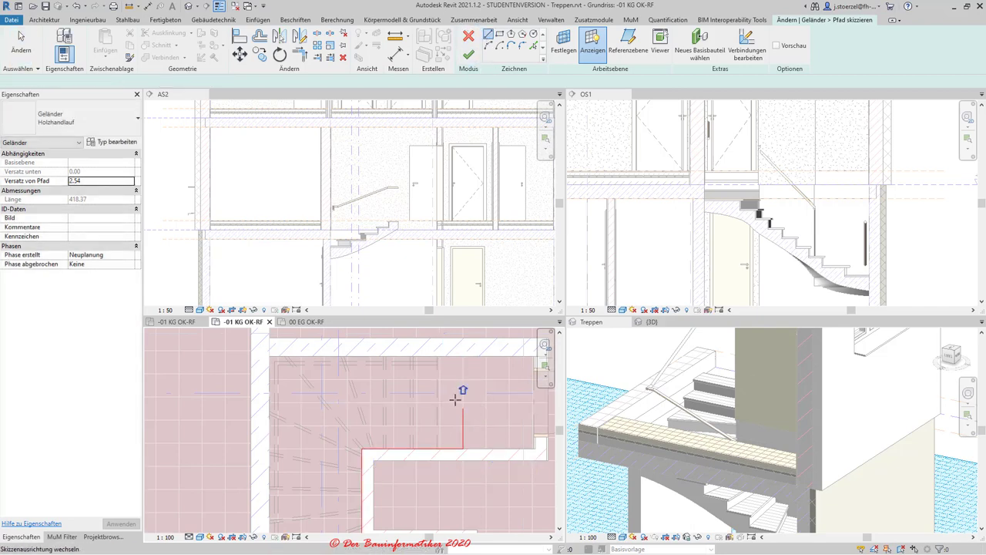
click(487, 34)
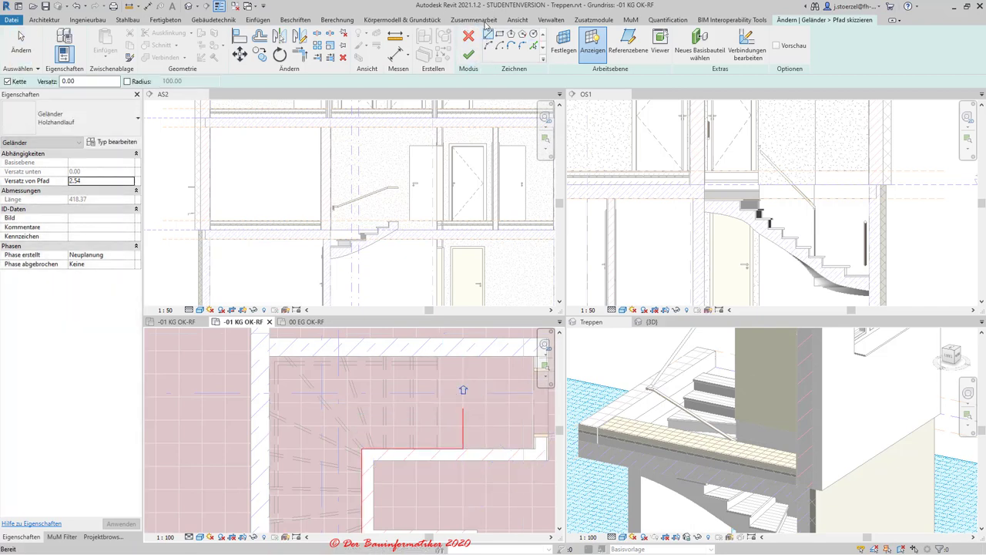
click(463, 407)
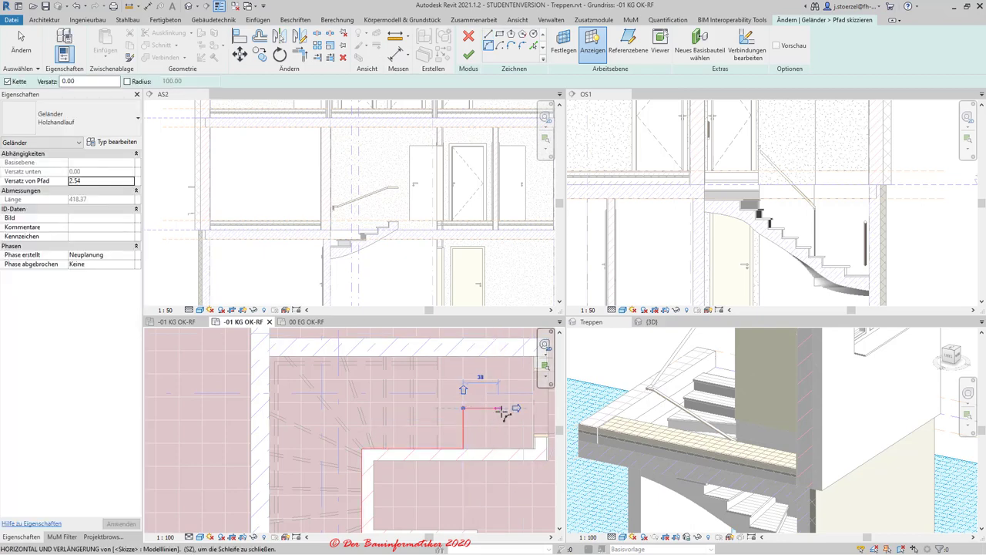
key(ctrl+z)
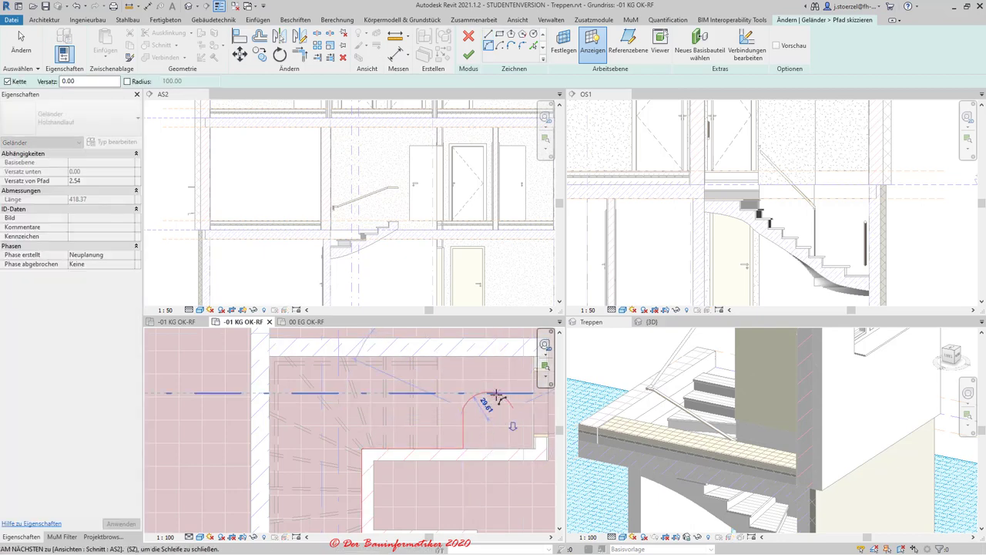
click(497, 397)
key(Escape)
key(Escape)
scroll(431, 386, down, 2)
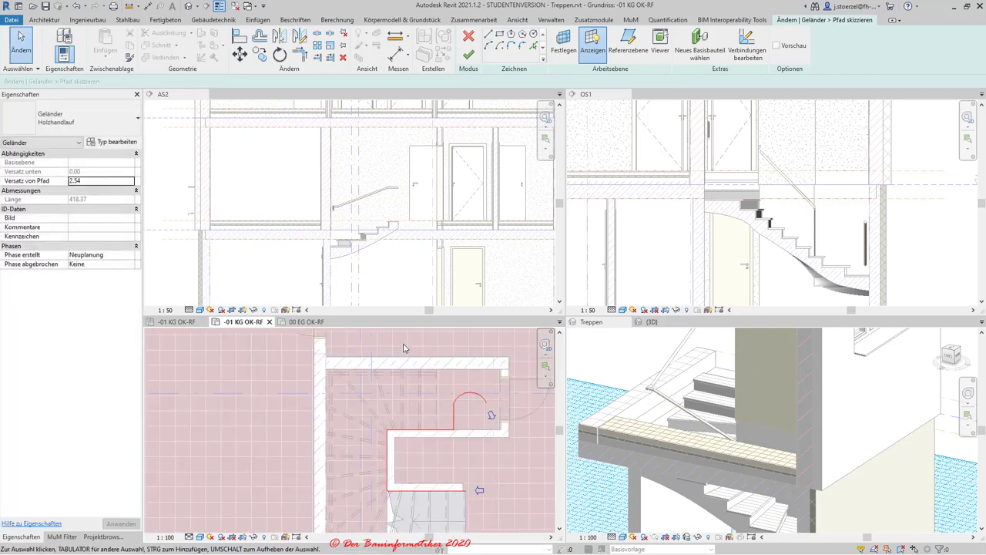
click(468, 54)
scroll(701, 367, down, 3)
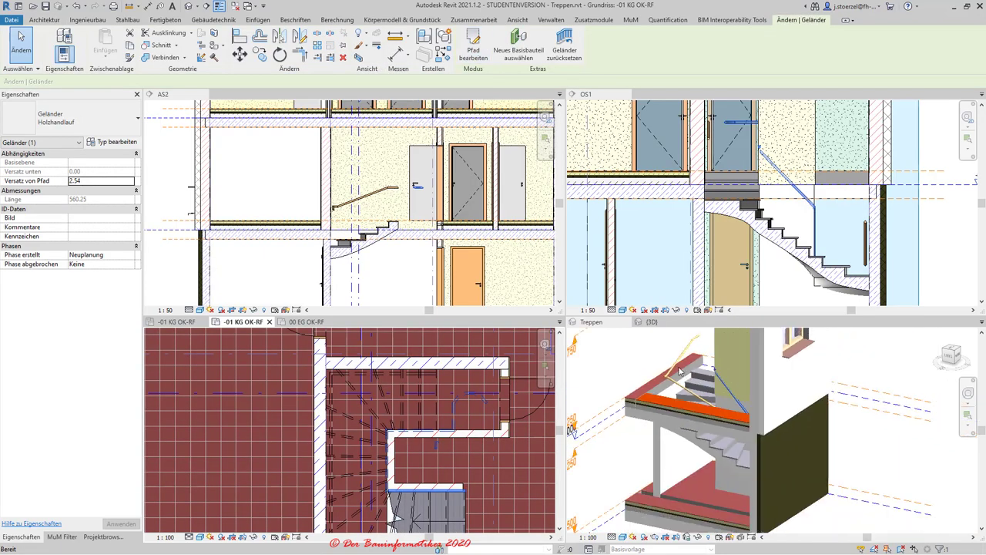
scroll(703, 369, down, 2)
shift+middle_drag(709, 376, 770, 378)
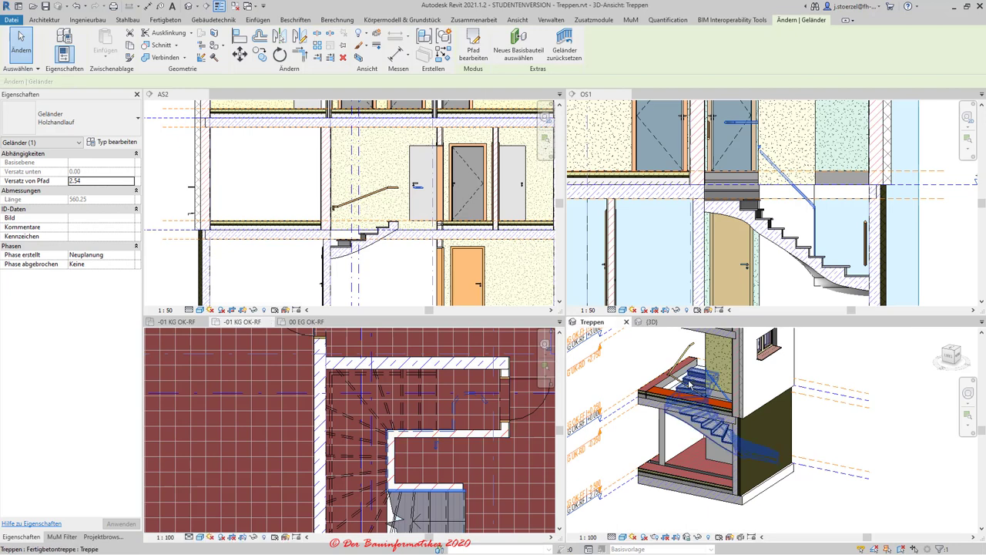
scroll(719, 349, up, 3)
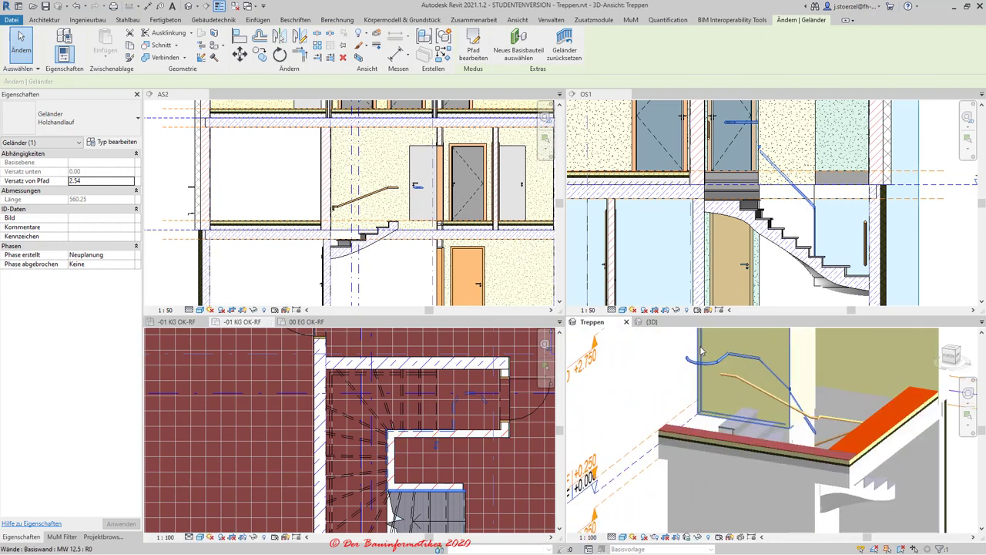
scroll(683, 339, up, 2)
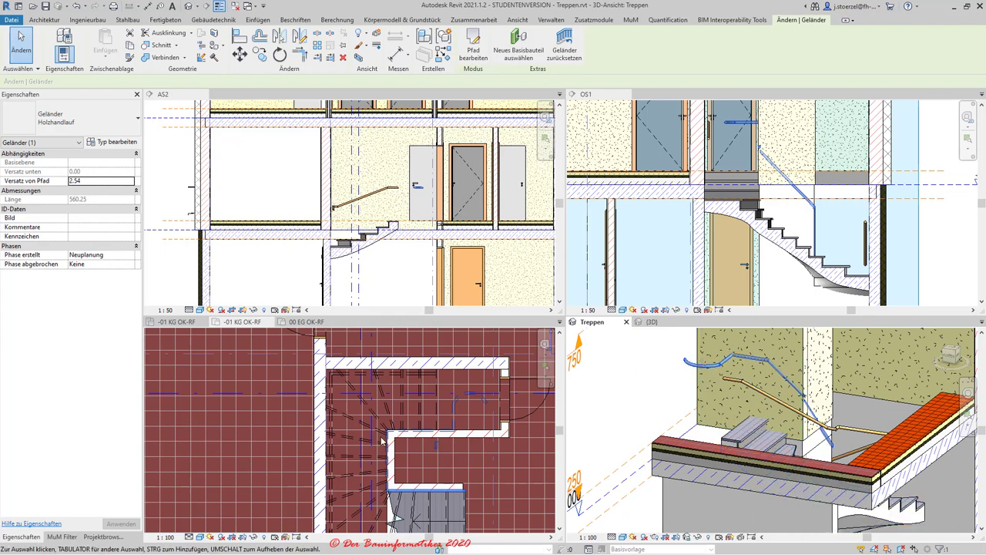
scroll(478, 403, up, 2)
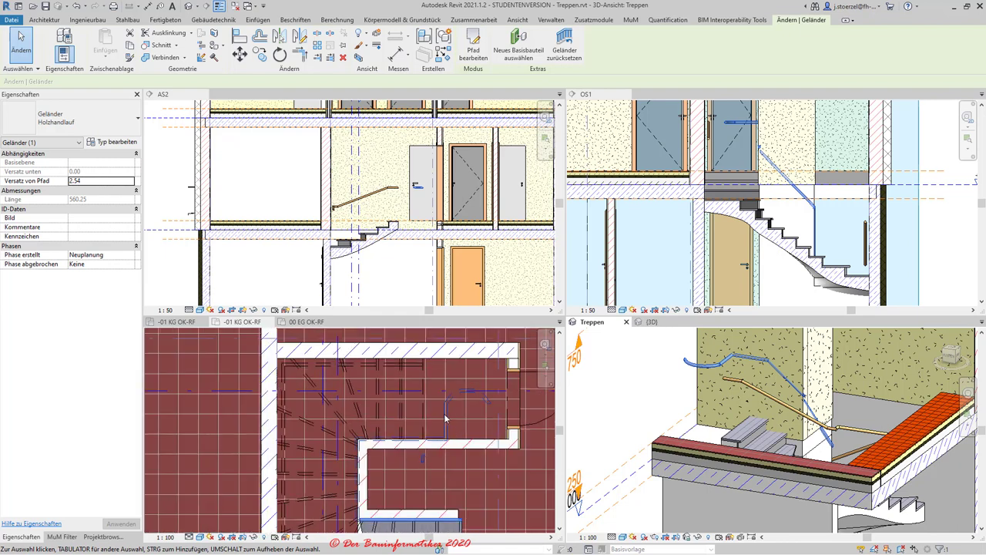
click(445, 416)
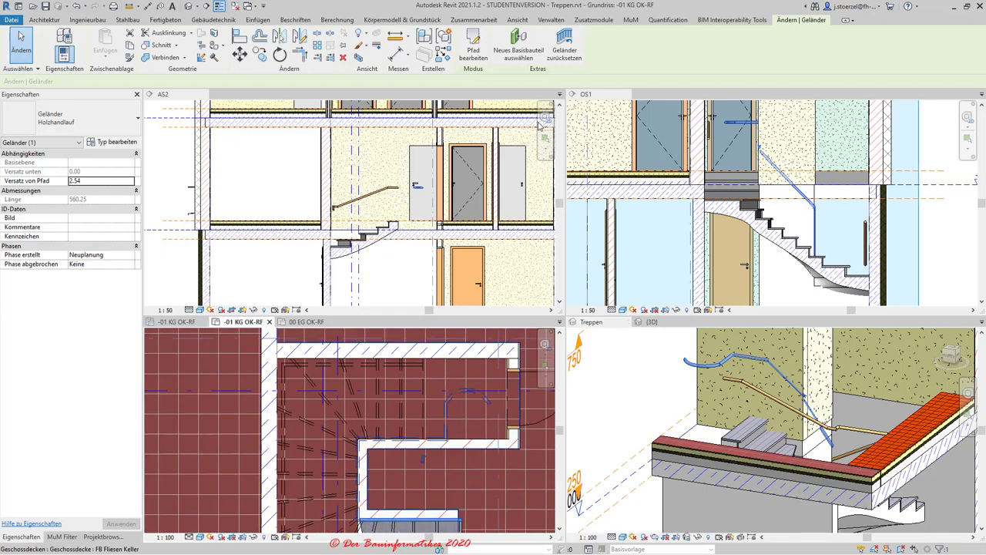
click(565, 52)
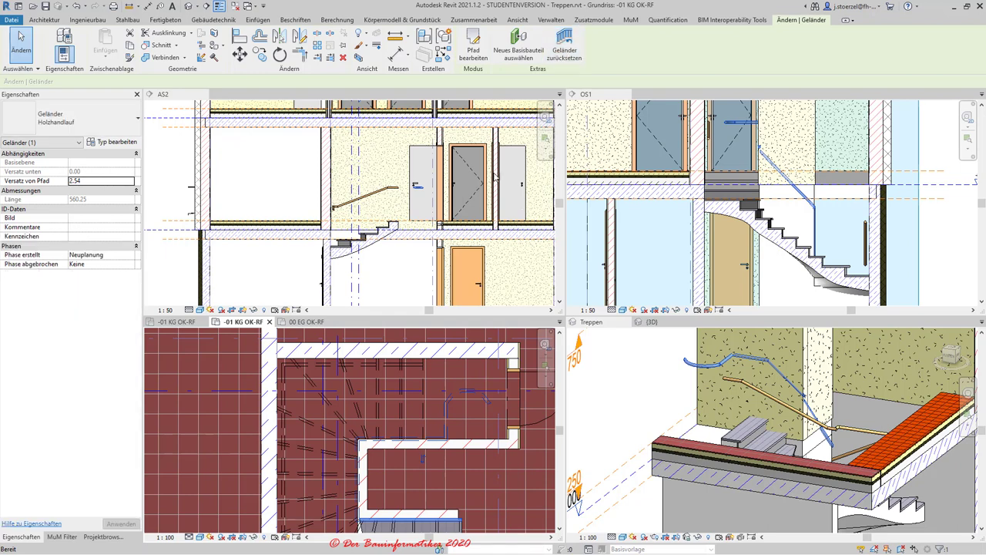
scroll(359, 446, up, 2)
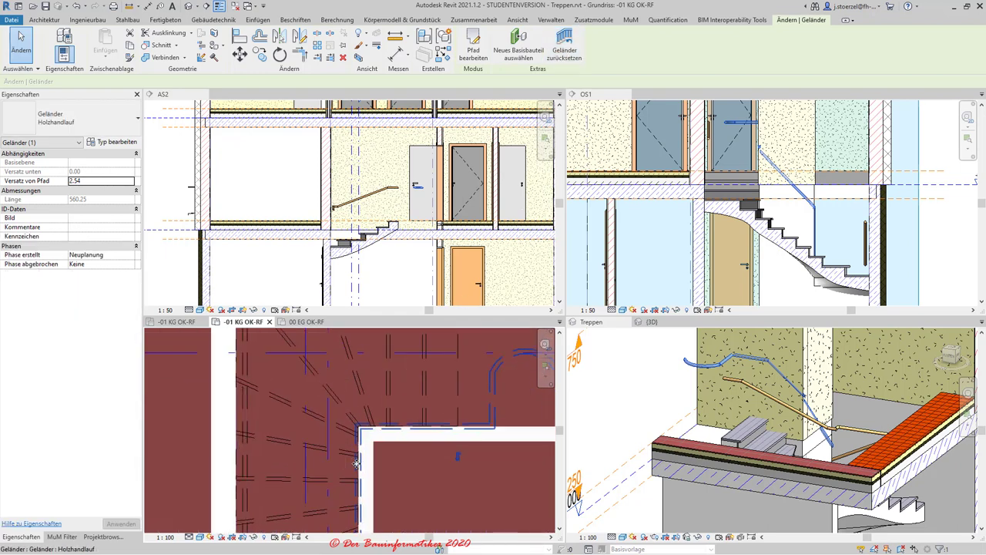
key(Escape)
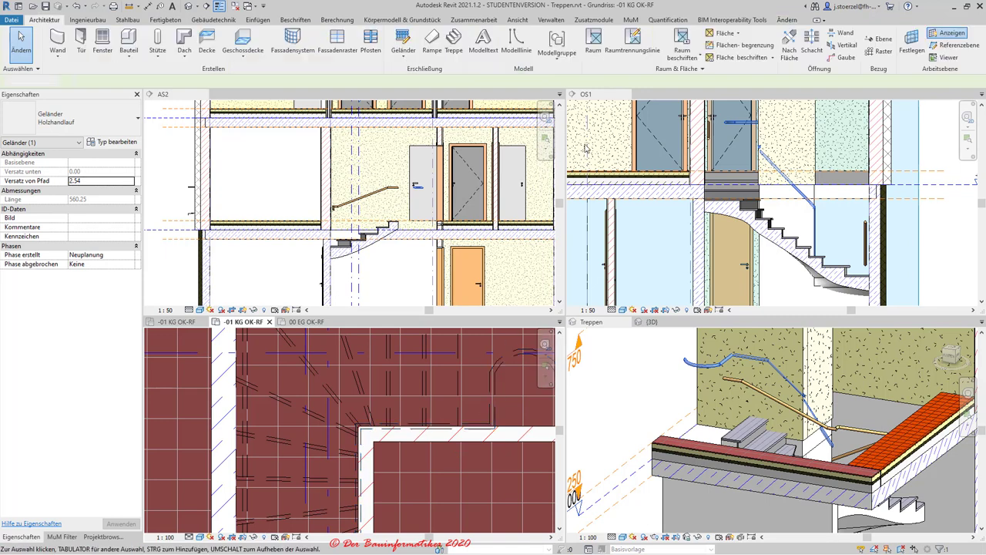
click(493, 402)
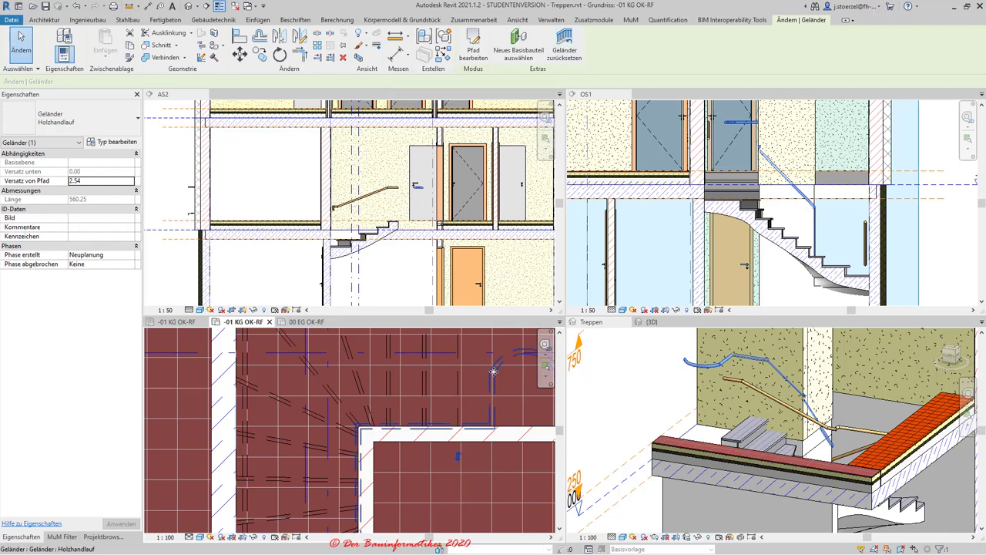
scroll(494, 372, down, 1)
scroll(493, 372, down, 1)
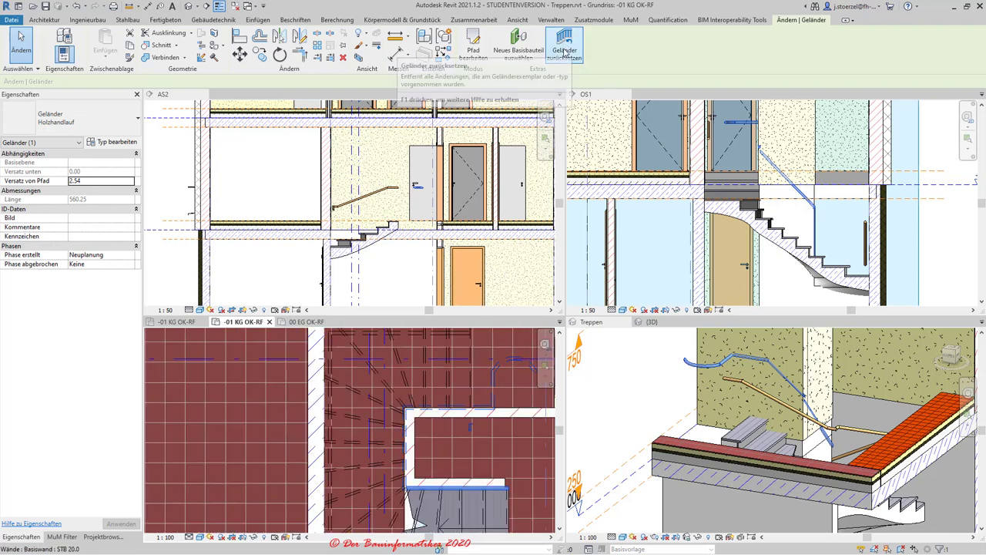
mouse_move(564, 47)
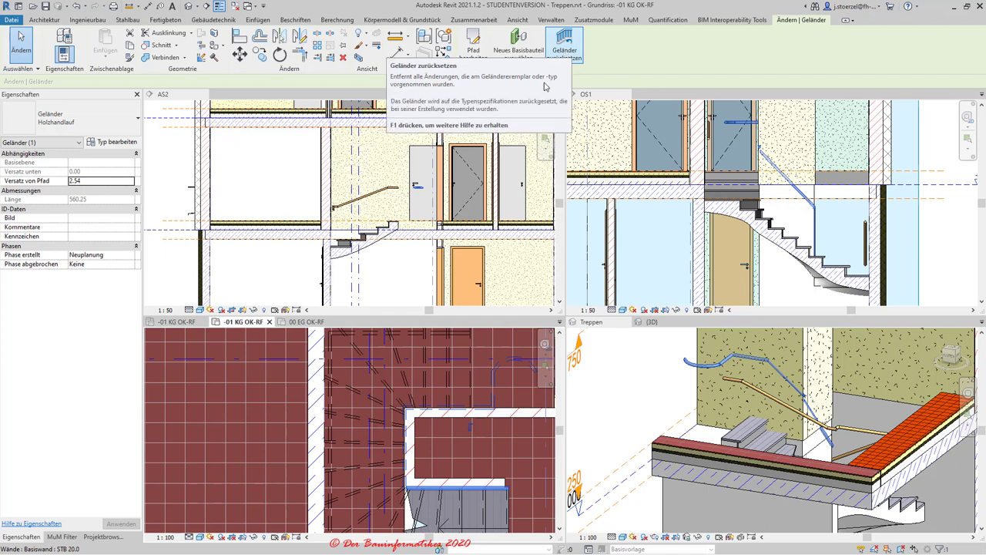
click(493, 368)
click(495, 374)
scroll(495, 374, down, 2)
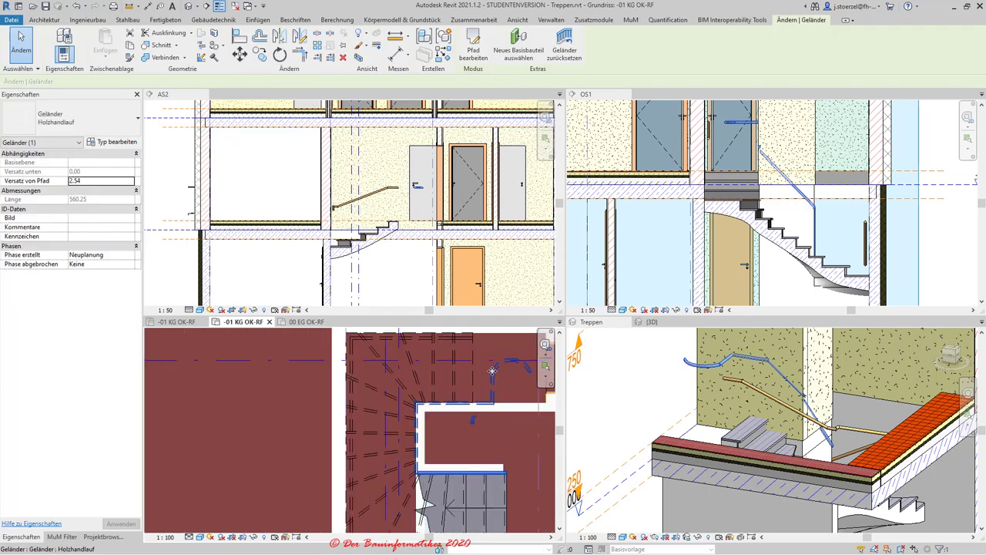
scroll(501, 370, down, 2)
key(Escape)
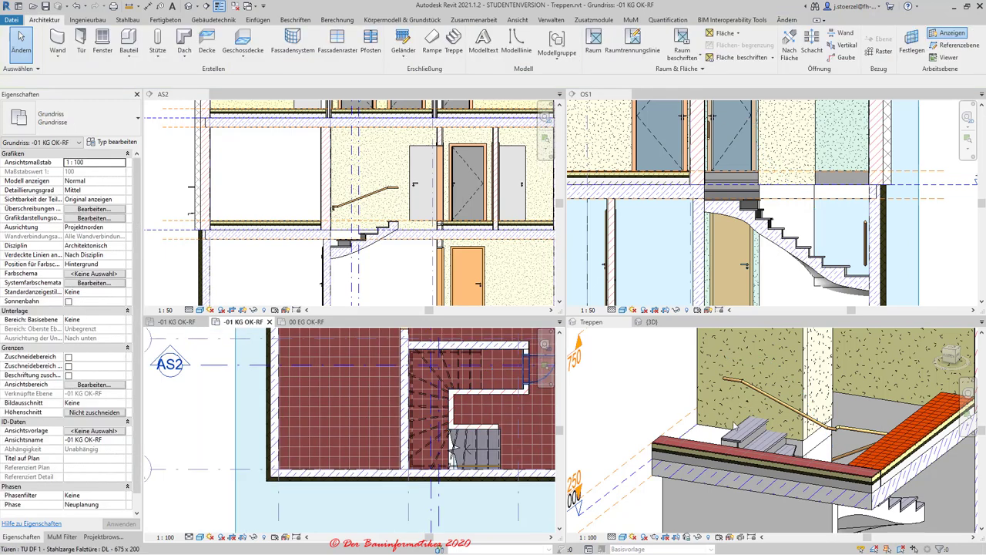
- Make AS2 the active section and frame the winding stair with its handrail across all storeys
scroll(738, 426, down, 2)
shift+middle_drag(771, 447, 818, 455)
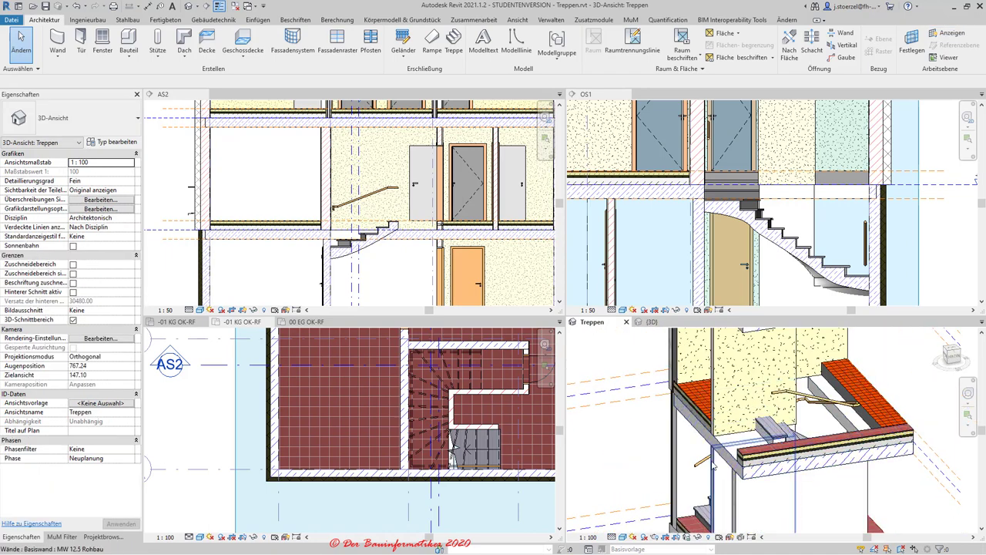
scroll(430, 389, down, 2)
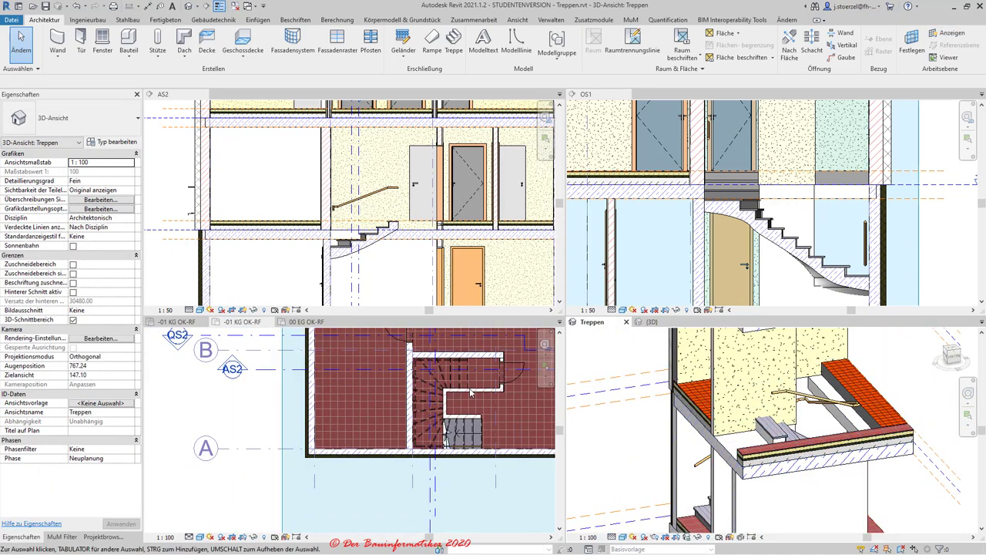
click(405, 264)
middle_drag(407, 273, 414, 290)
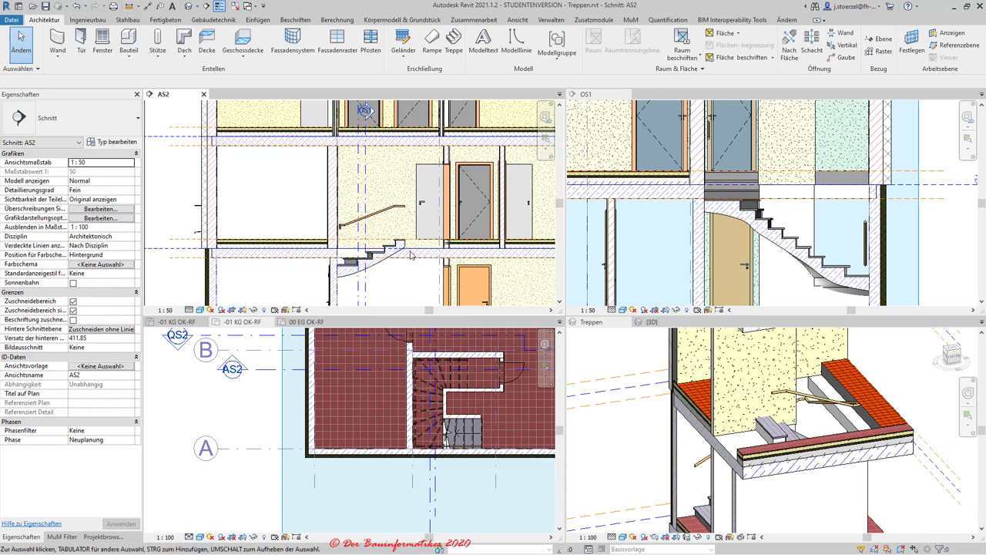
scroll(412, 255, down, 3)
mouse_move(414, 262)
middle_down()
mouse_move(417, 274)
mouse_move(420, 254)
middle_up()
scroll(412, 250, down, 1)
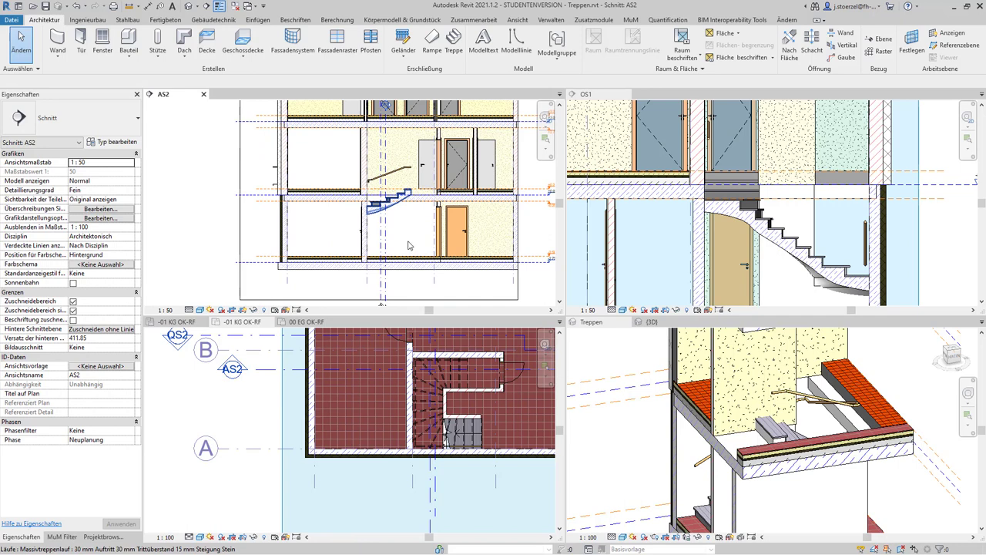